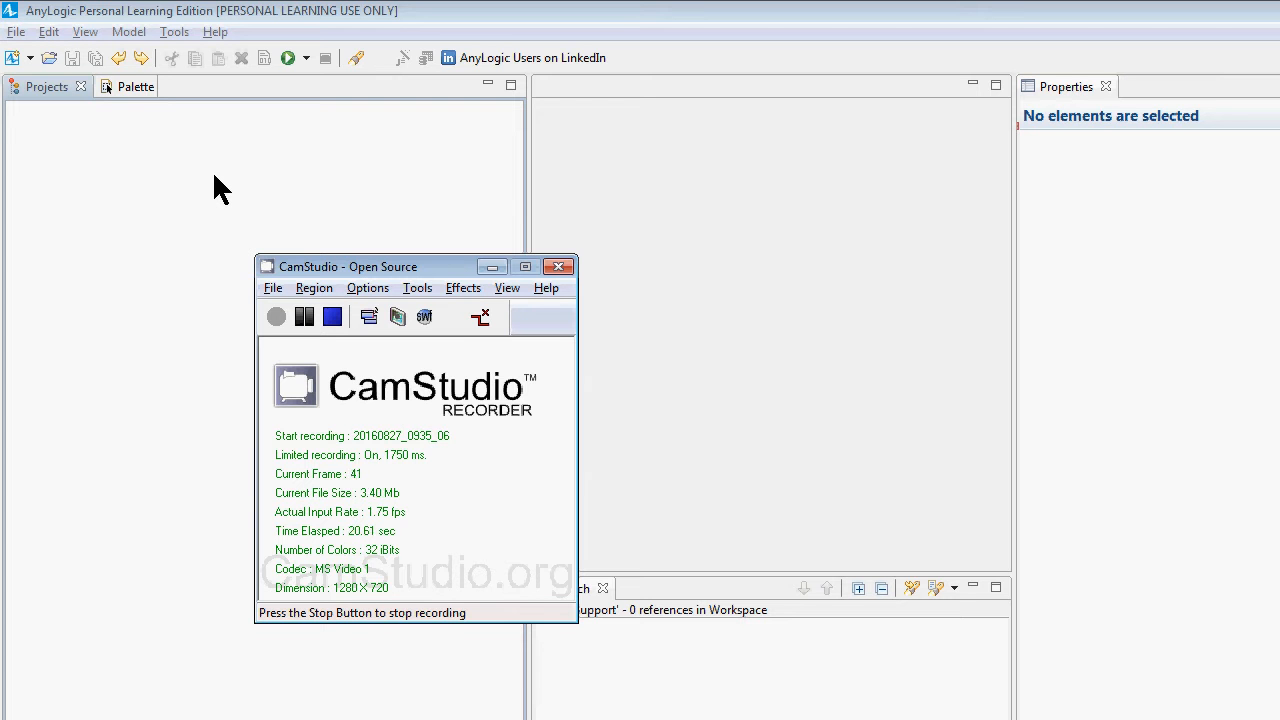
# Start a new model and name it SIRModelScaleFreeNetwork.
pyautogui.click(214, 177)
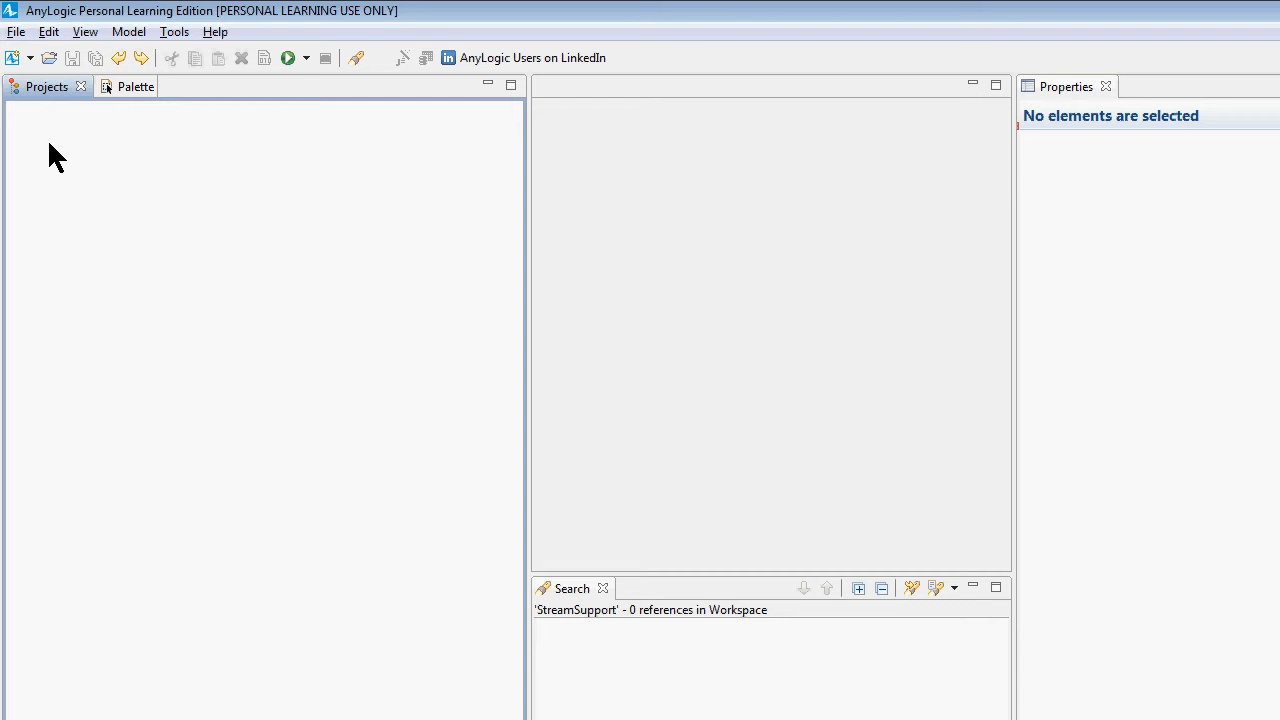
pyautogui.press('alt')
pyautogui.press('alt')
pyautogui.hotkey('alt', 'f')
pyautogui.press('Right')
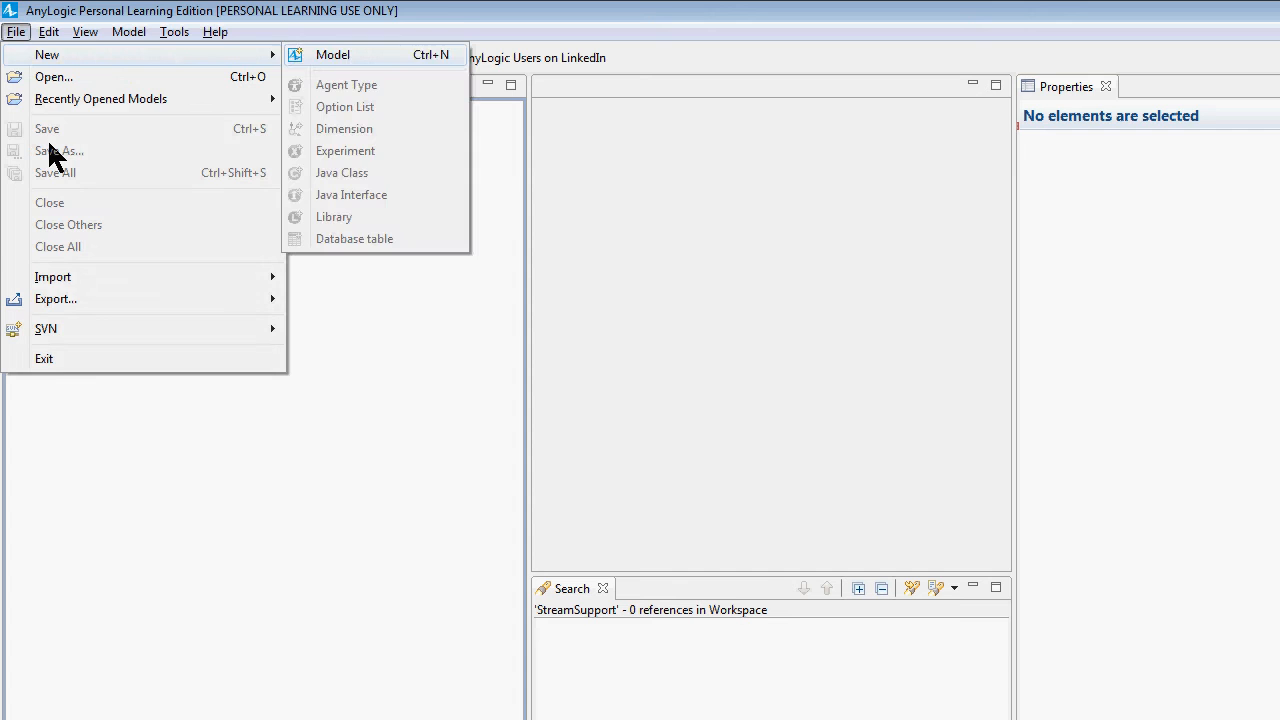
pyautogui.press('Return')
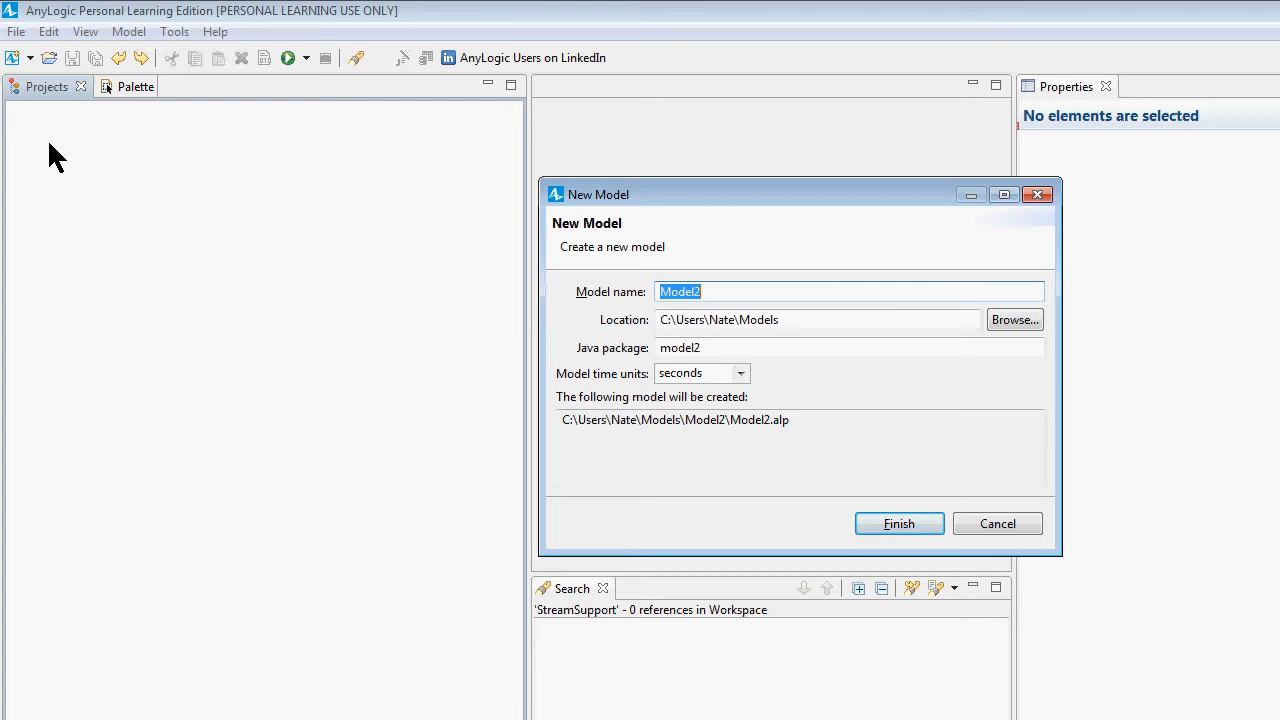
pyautogui.write('SIR')
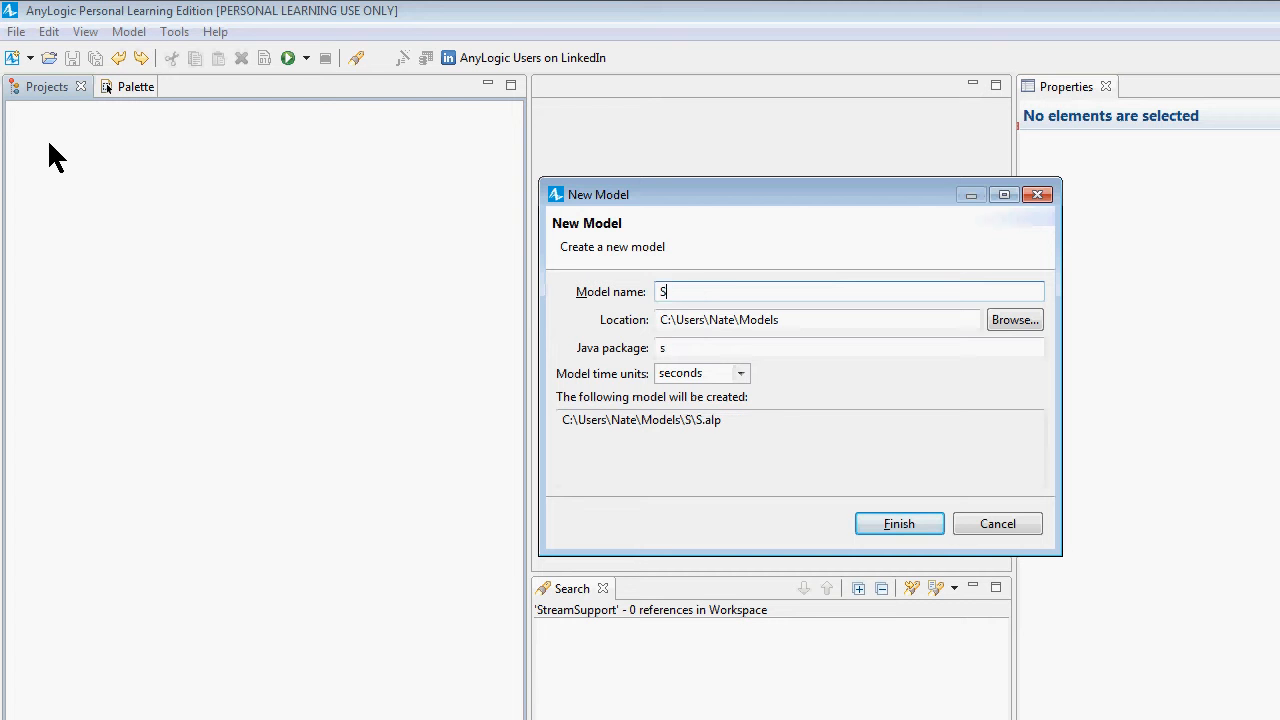
pyautogui.press('BackSpace')
pyautogui.press('BackSpace')
pyautogui.write('IR')
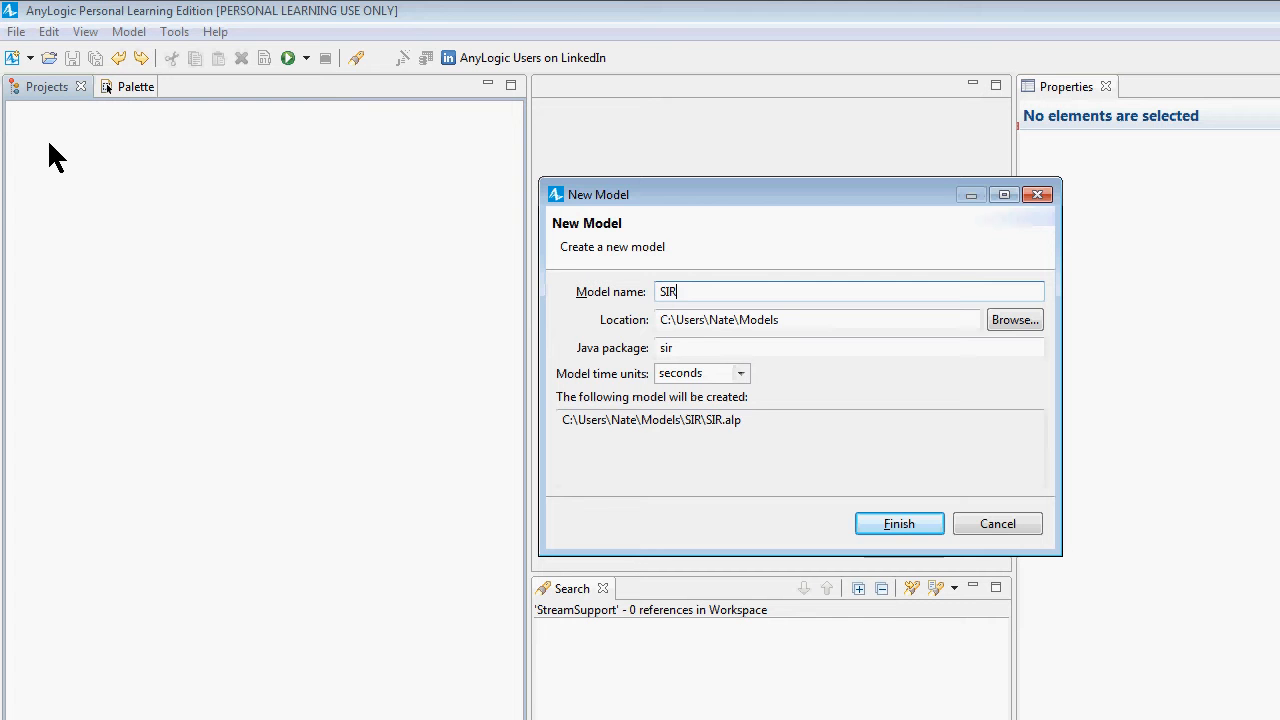
pyautogui.write('Model')
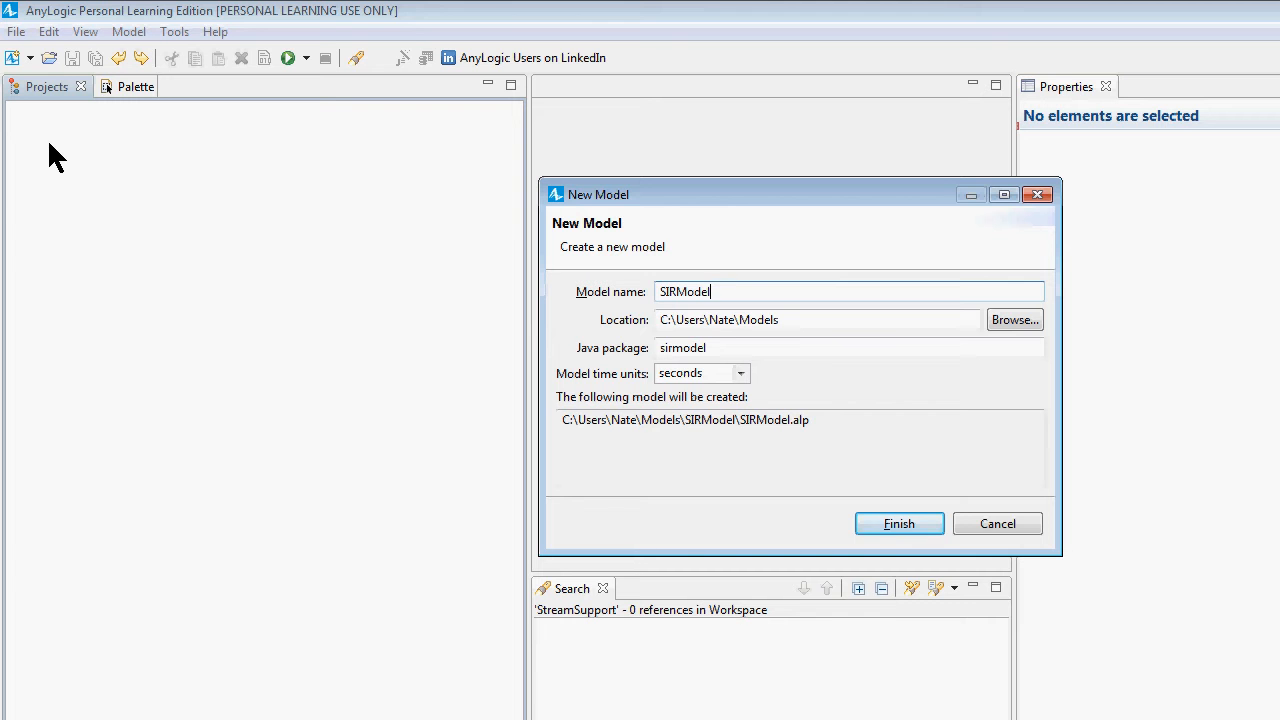
pyautogui.write('Saf')
pyautogui.press('BackSpace')
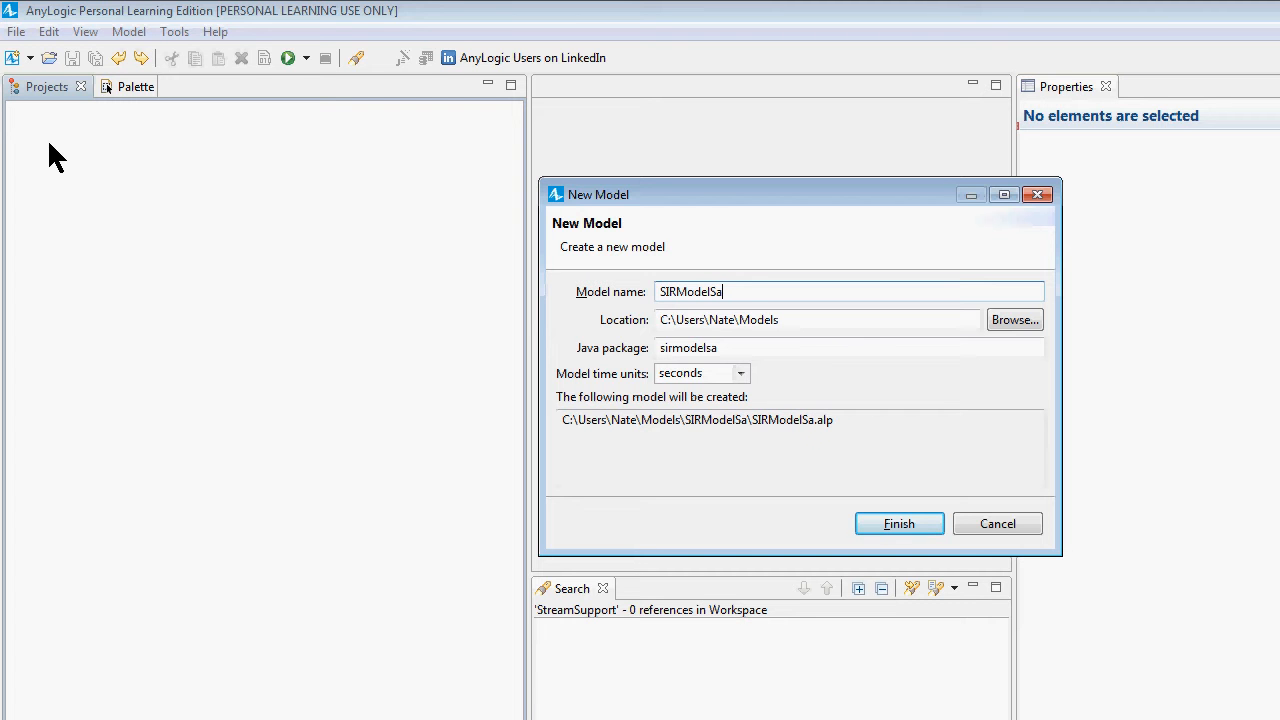
pyautogui.press('BackSpace')
pyautogui.write('calefre')
pyautogui.press('BackSpace')
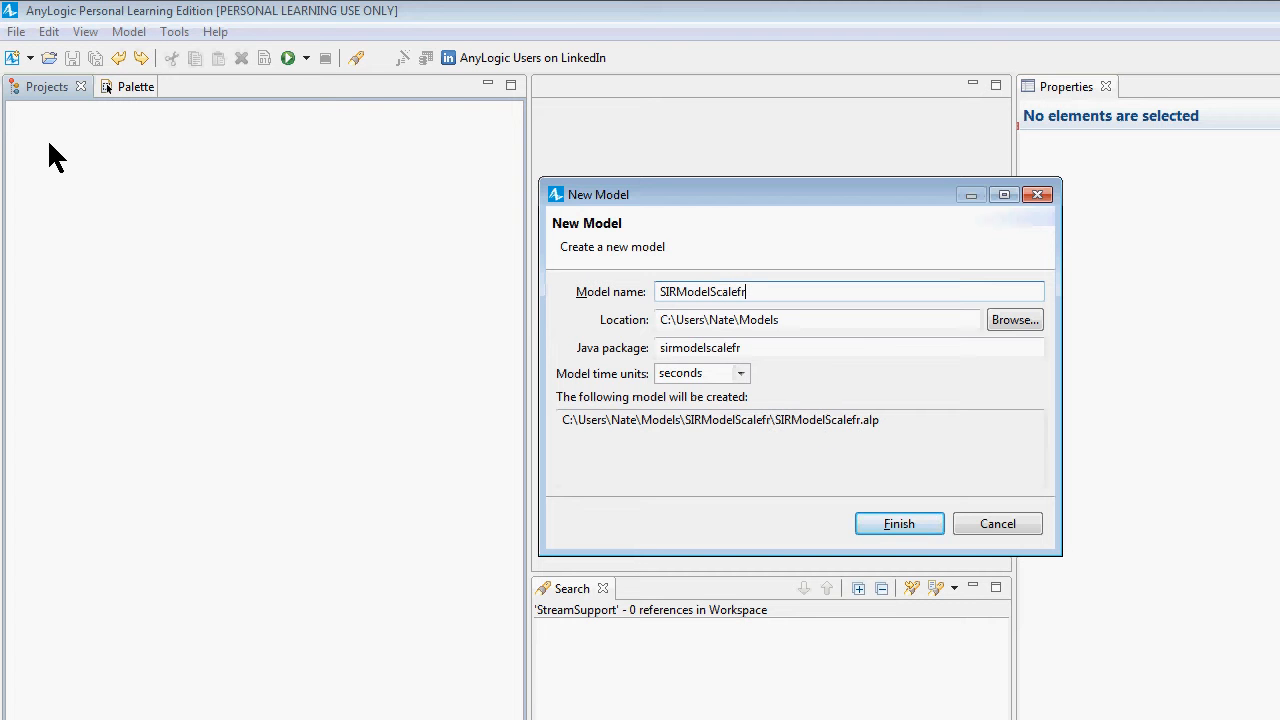
pyautogui.press('BackSpace')
pyautogui.press('BackSpace')
pyautogui.write('FreeN')
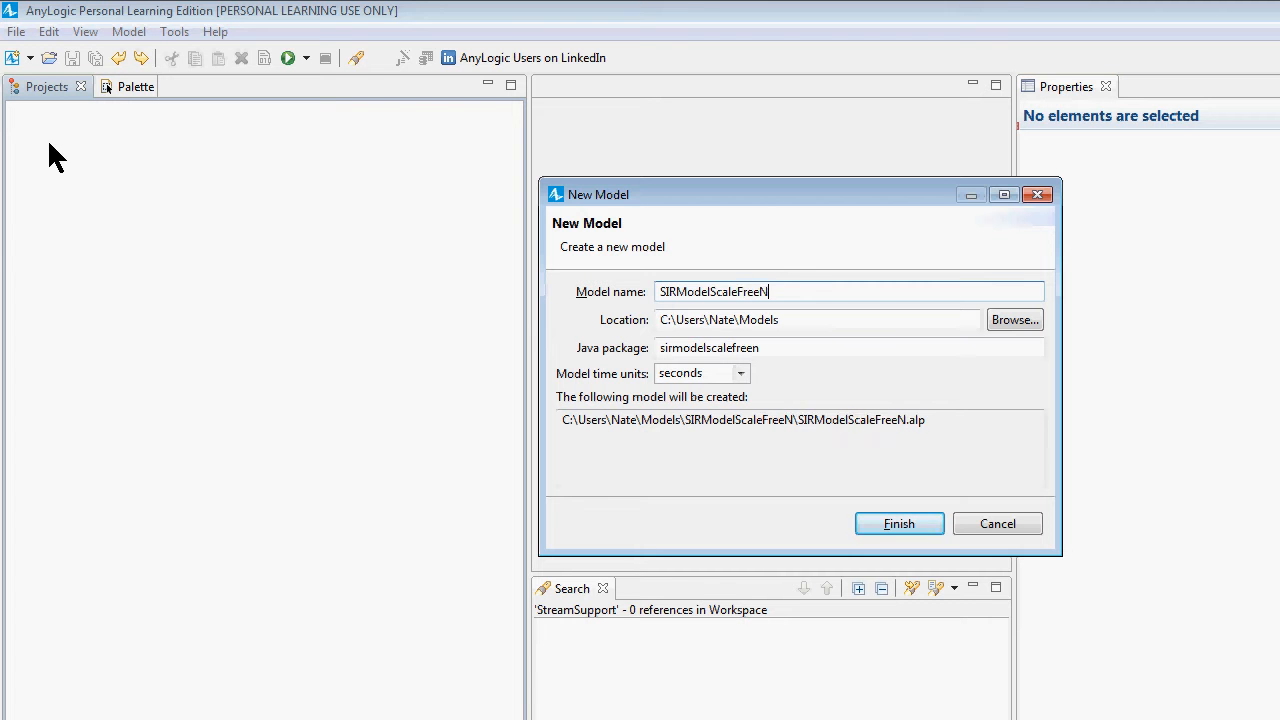
pyautogui.write('etwork')
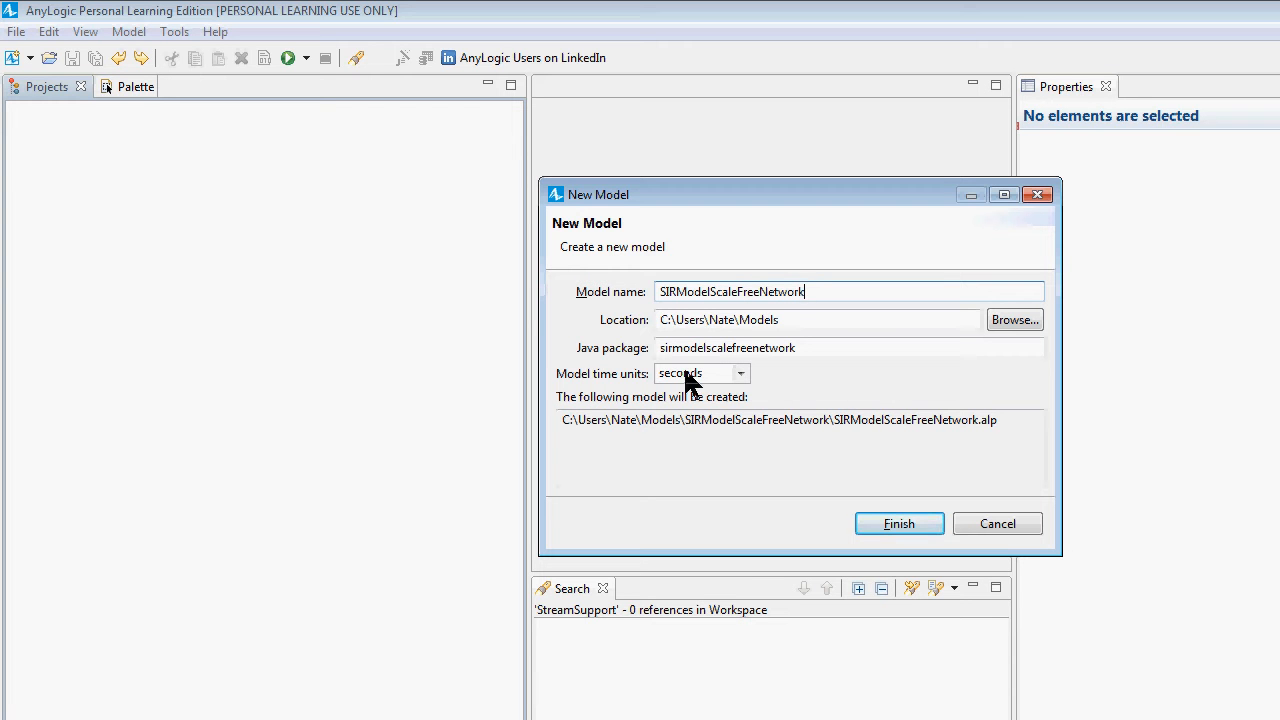
# Set the model time units to days and create the model.
pyautogui.click(741, 372)
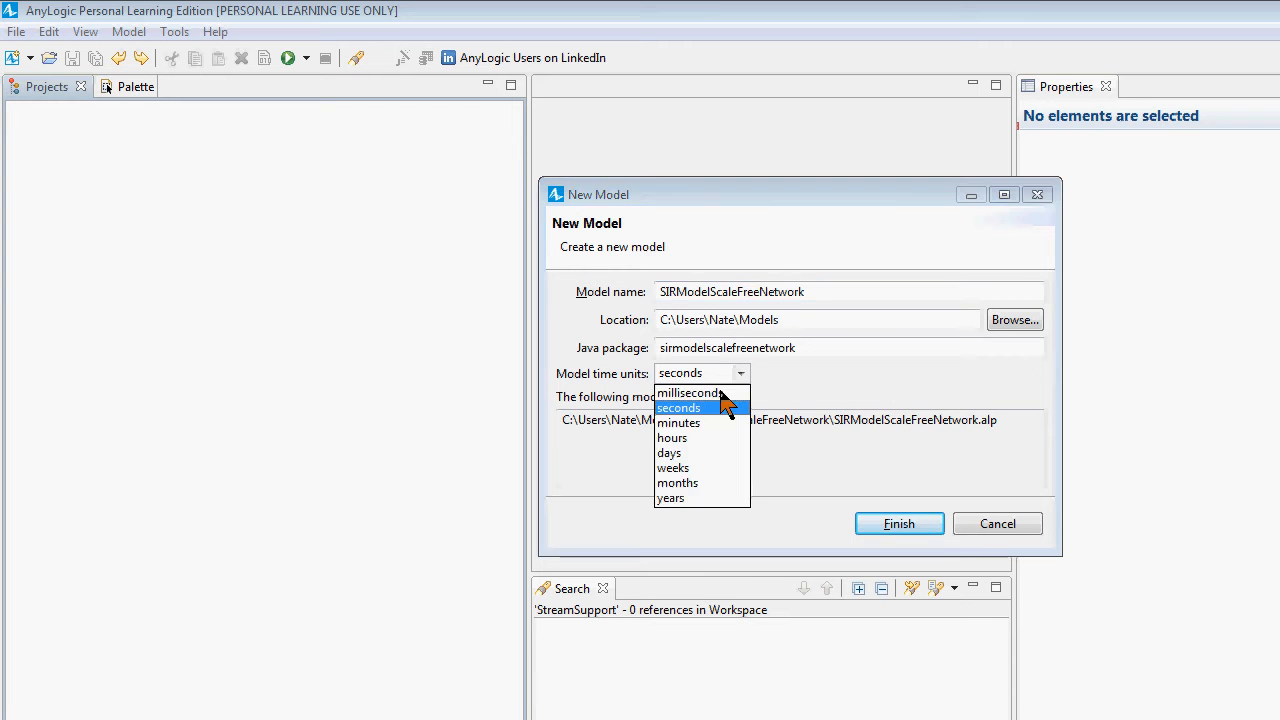
pyautogui.click(691, 452)
pyautogui.click(900, 525)
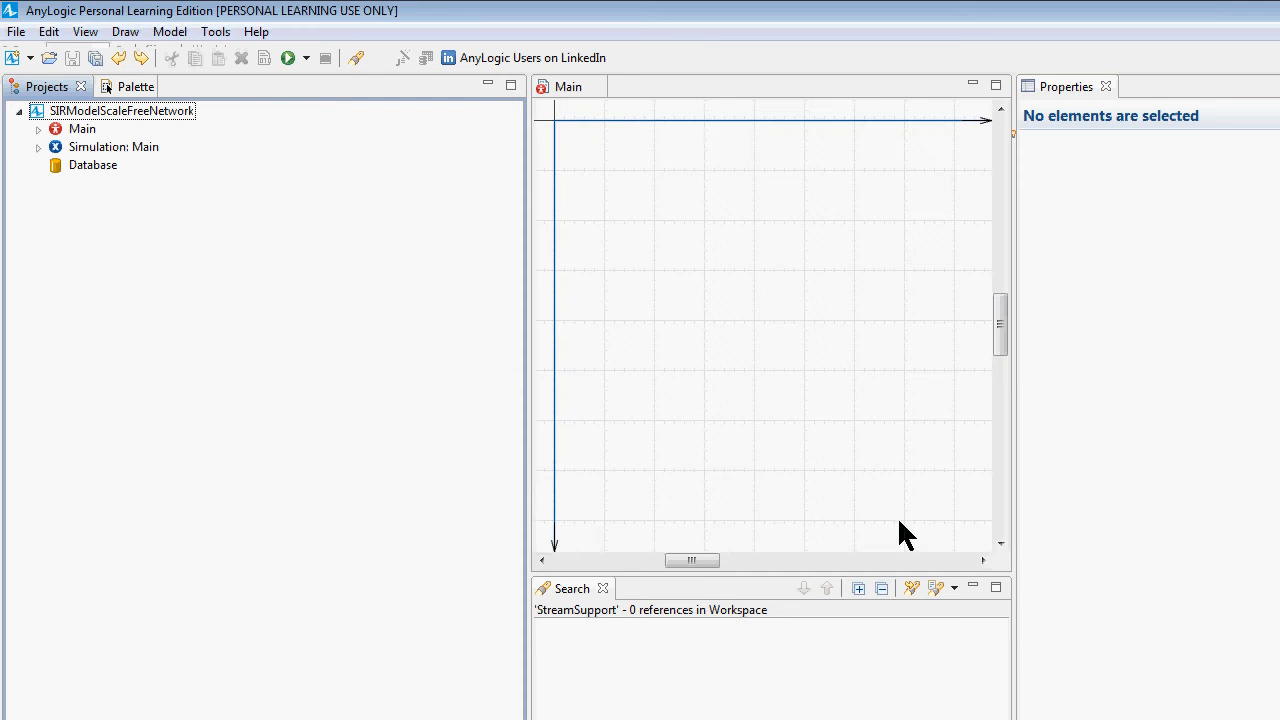
# Add a new agent type named Person to the SIRModelScaleFreeNetwork model, created from scratch.
pyautogui.click(104, 87)
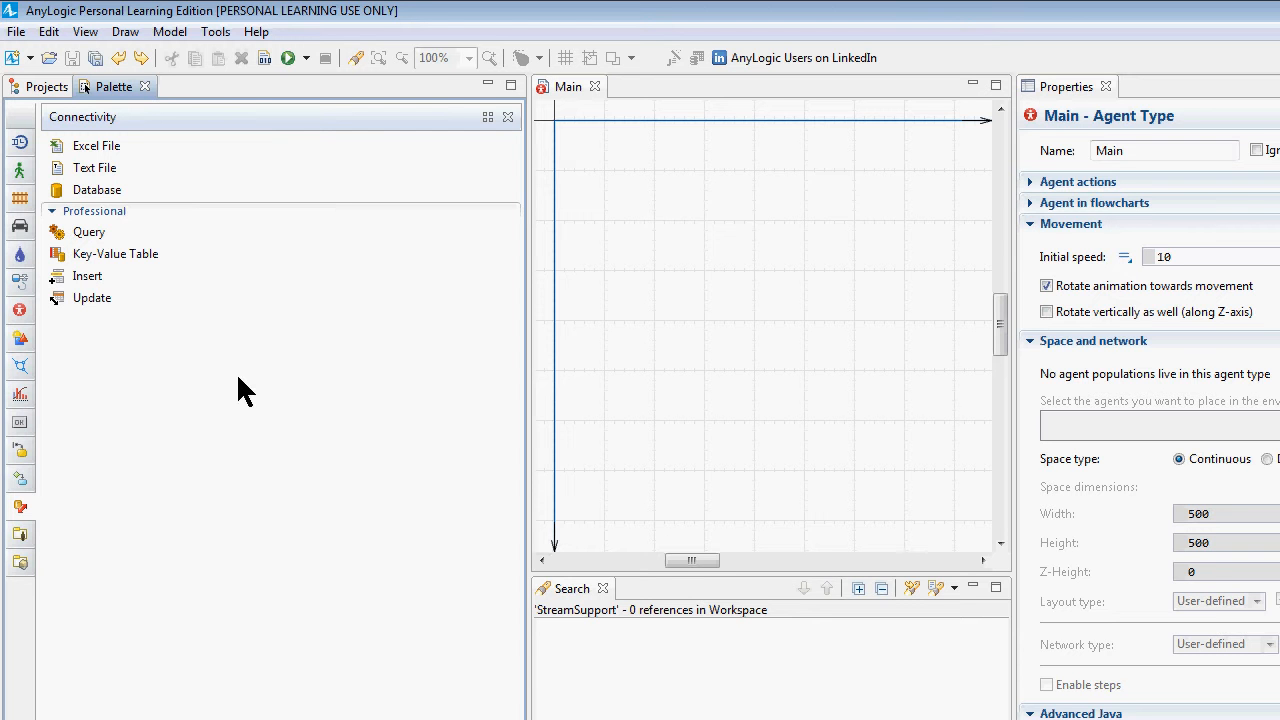
pyautogui.click(40, 88)
pyautogui.click(38, 88)
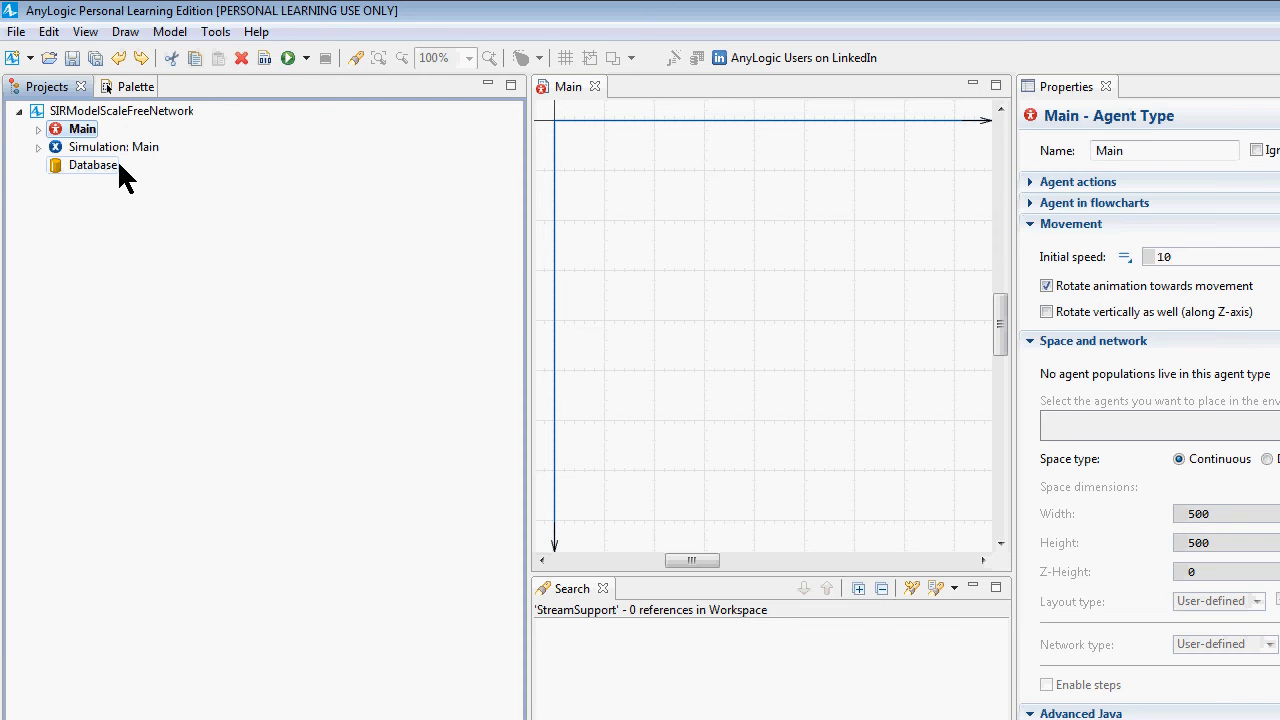
pyautogui.rightClick(88, 113)
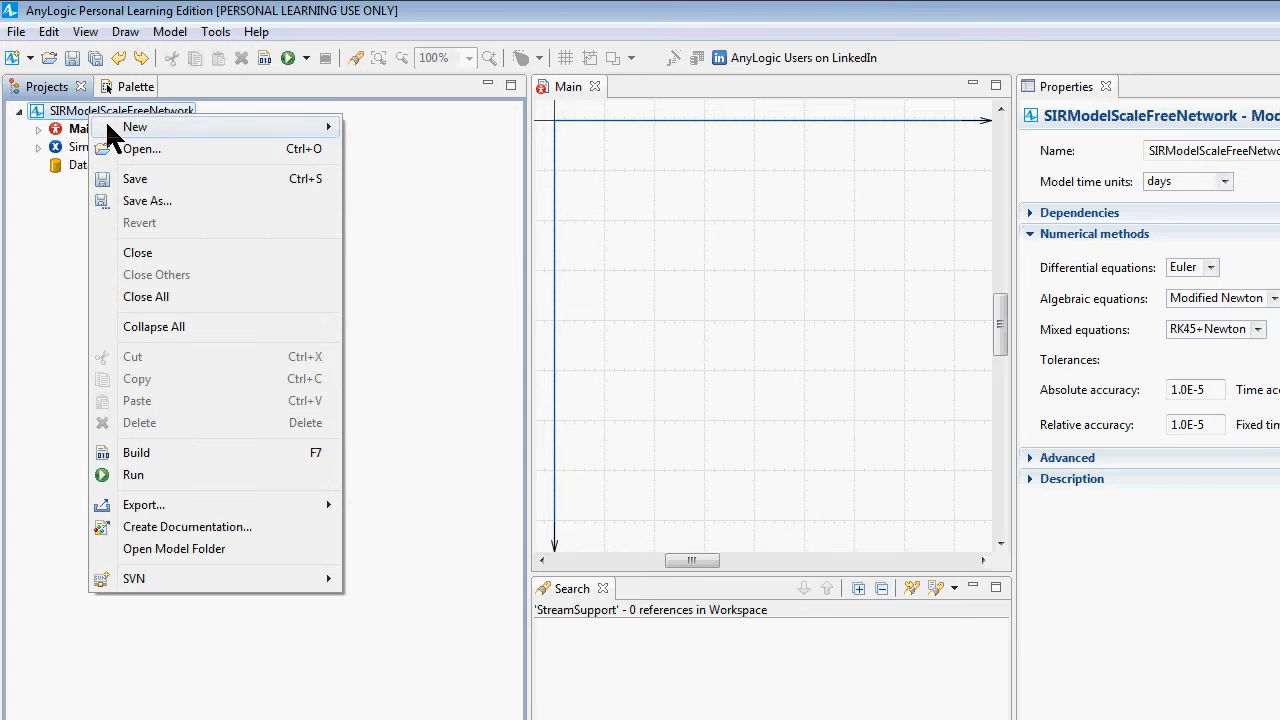
pyautogui.moveTo(105, 121)
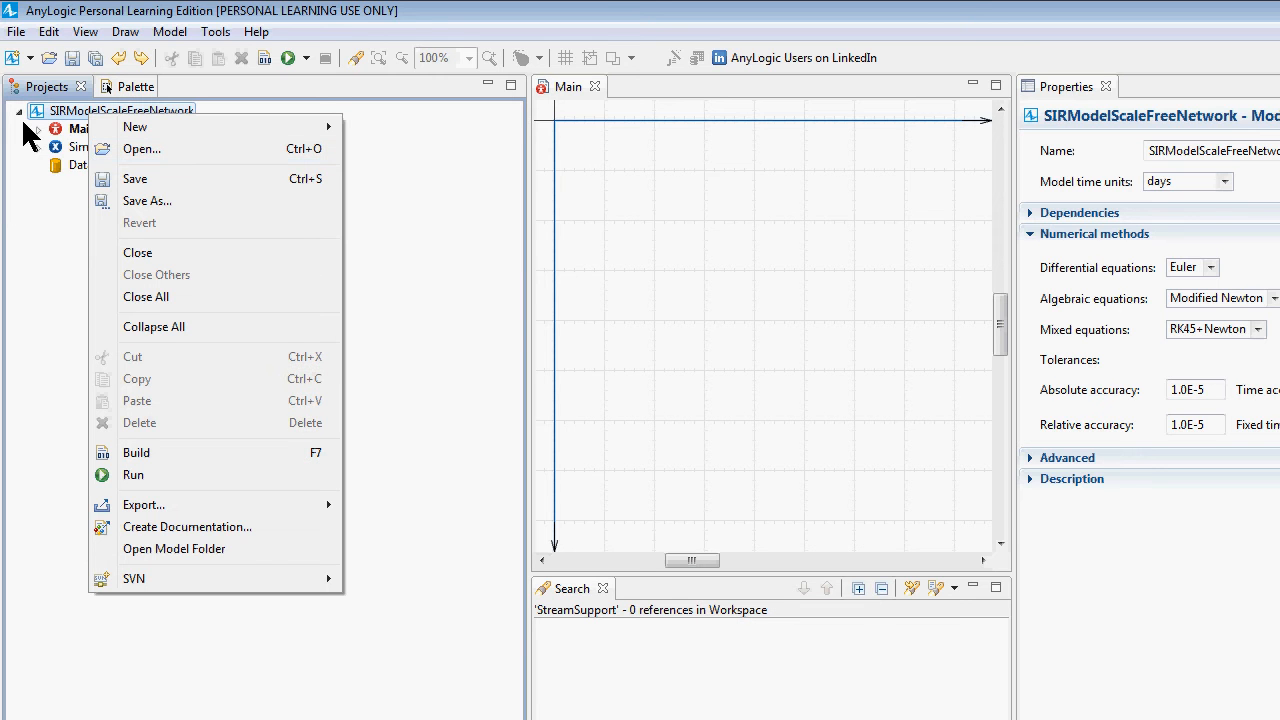
pyautogui.moveTo(166, 127)
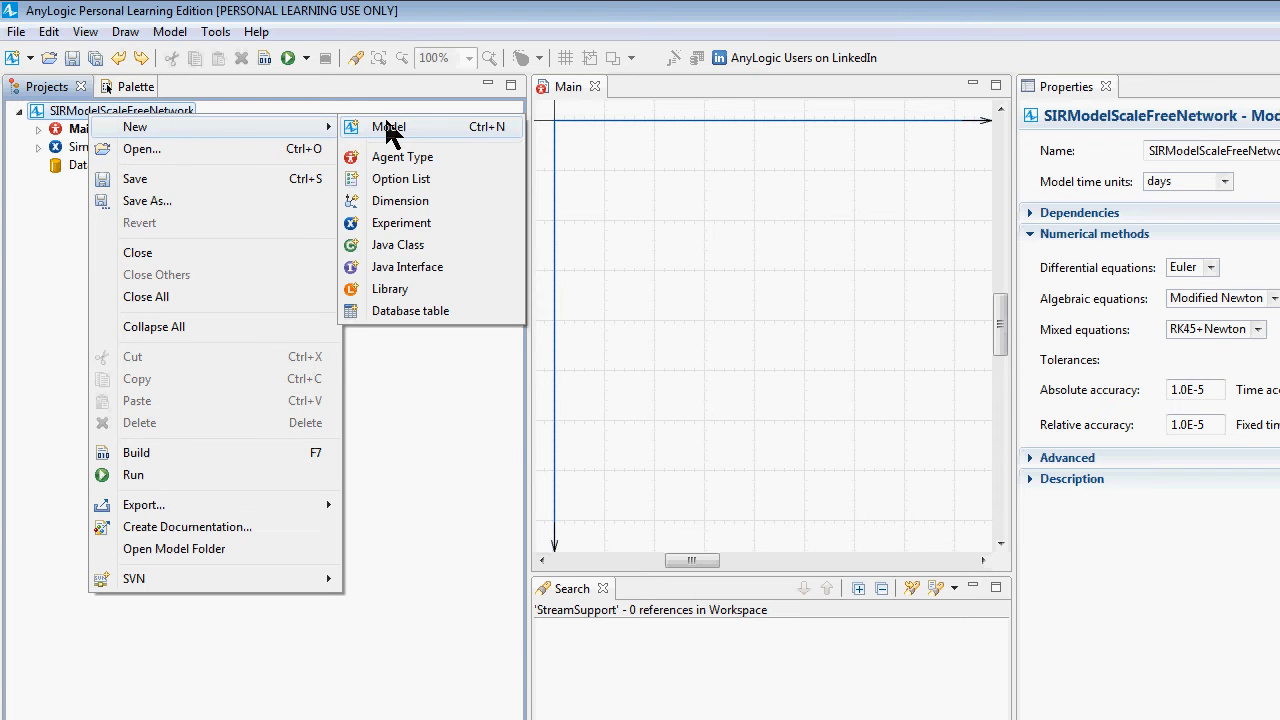
pyautogui.click(396, 157)
pyautogui.write('Person')
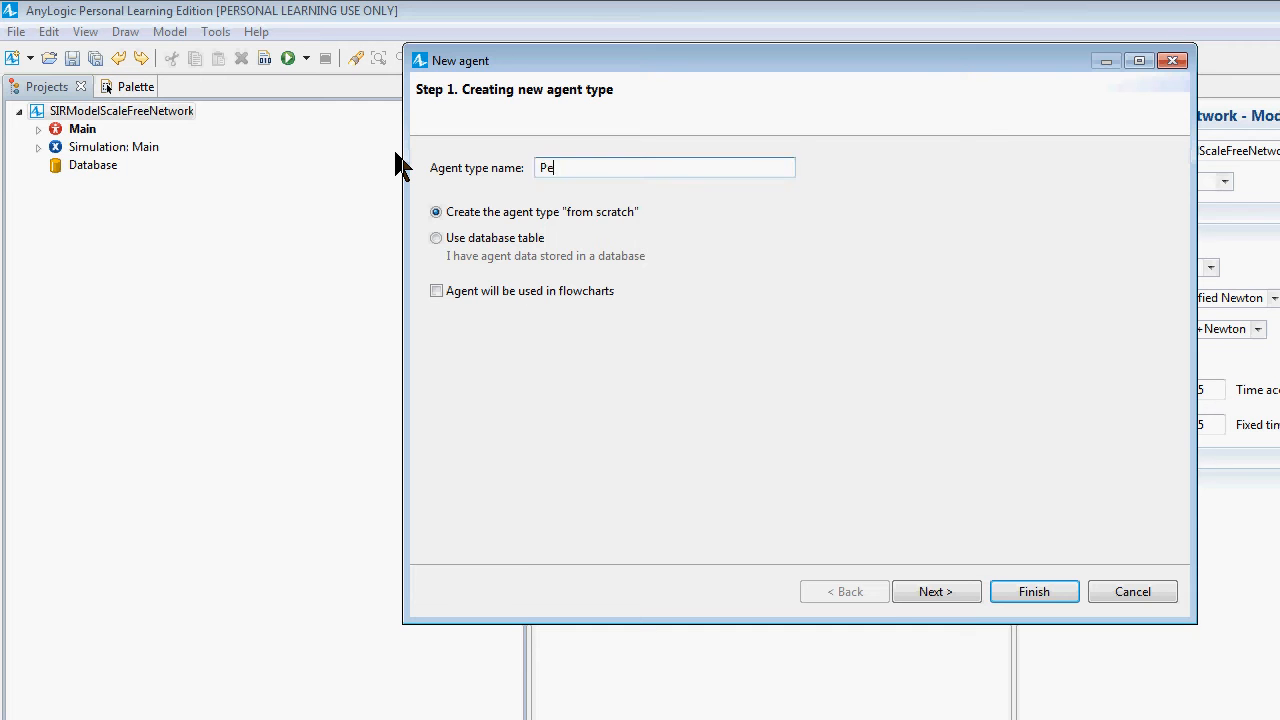
pyautogui.press('Return')
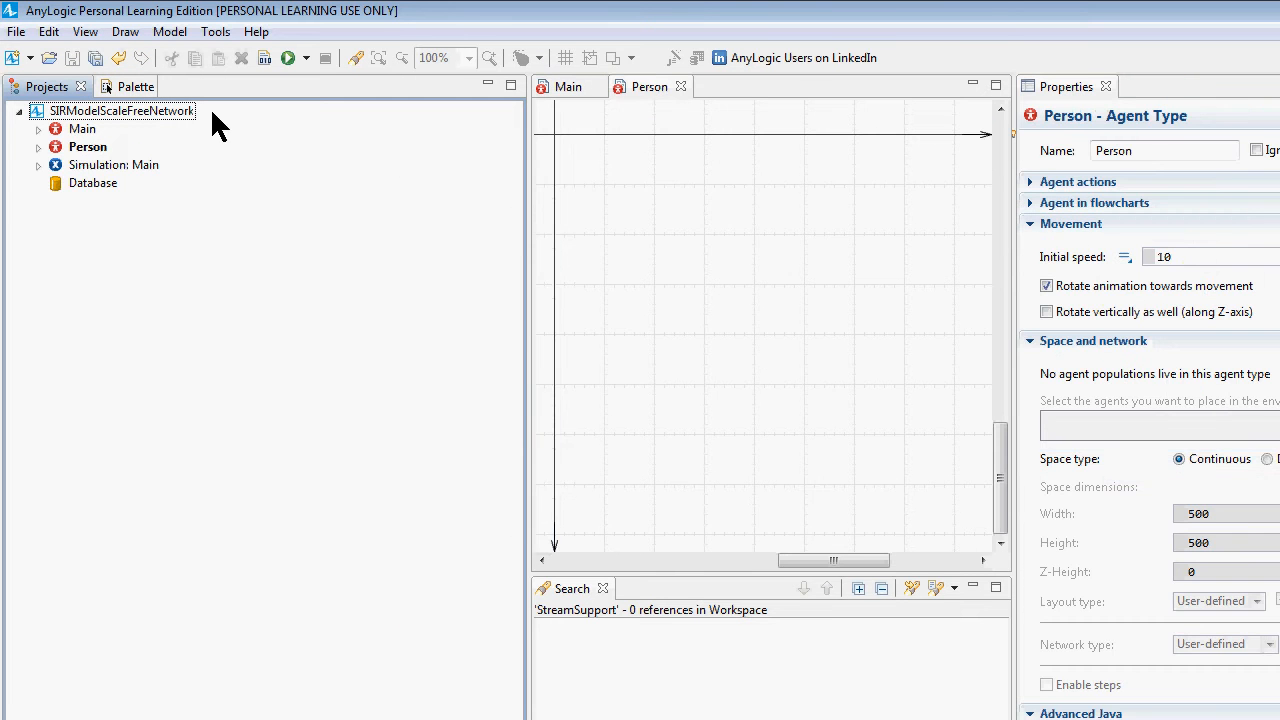
# Place an oval presentation shape centred on the origin of the Person agent's diagram.
pyautogui.click(120, 88)
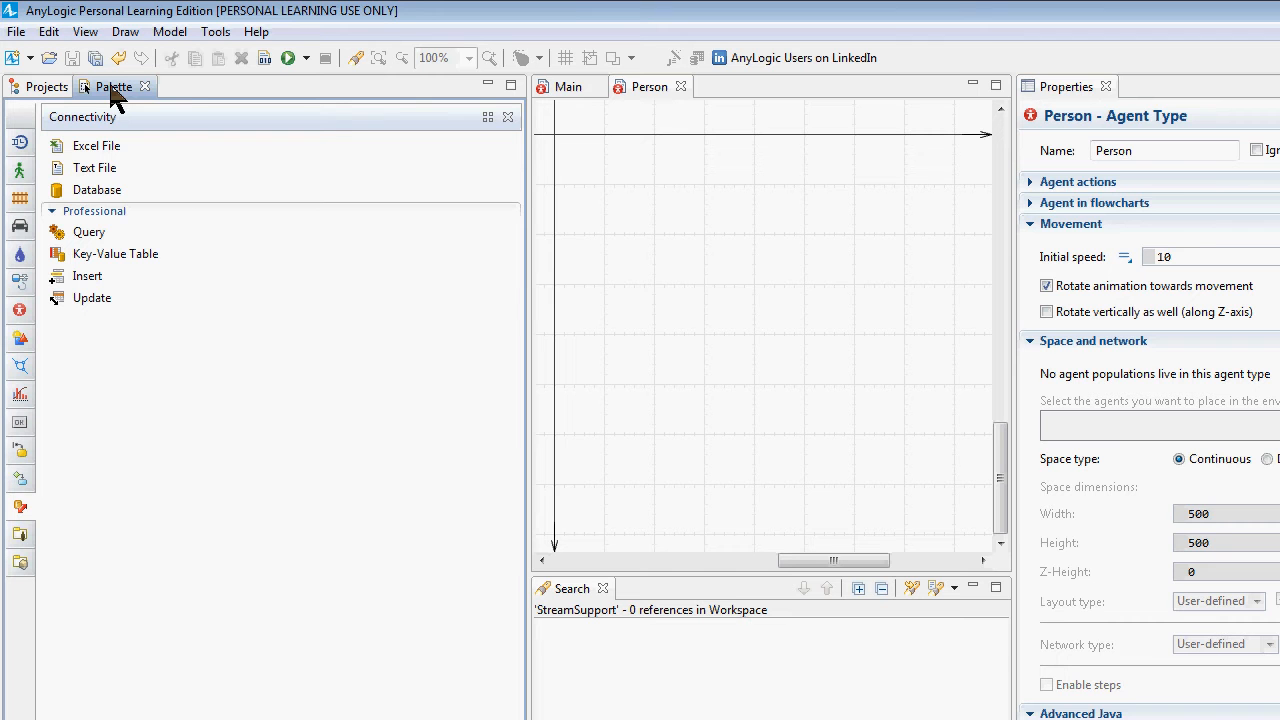
pyautogui.click(16, 314)
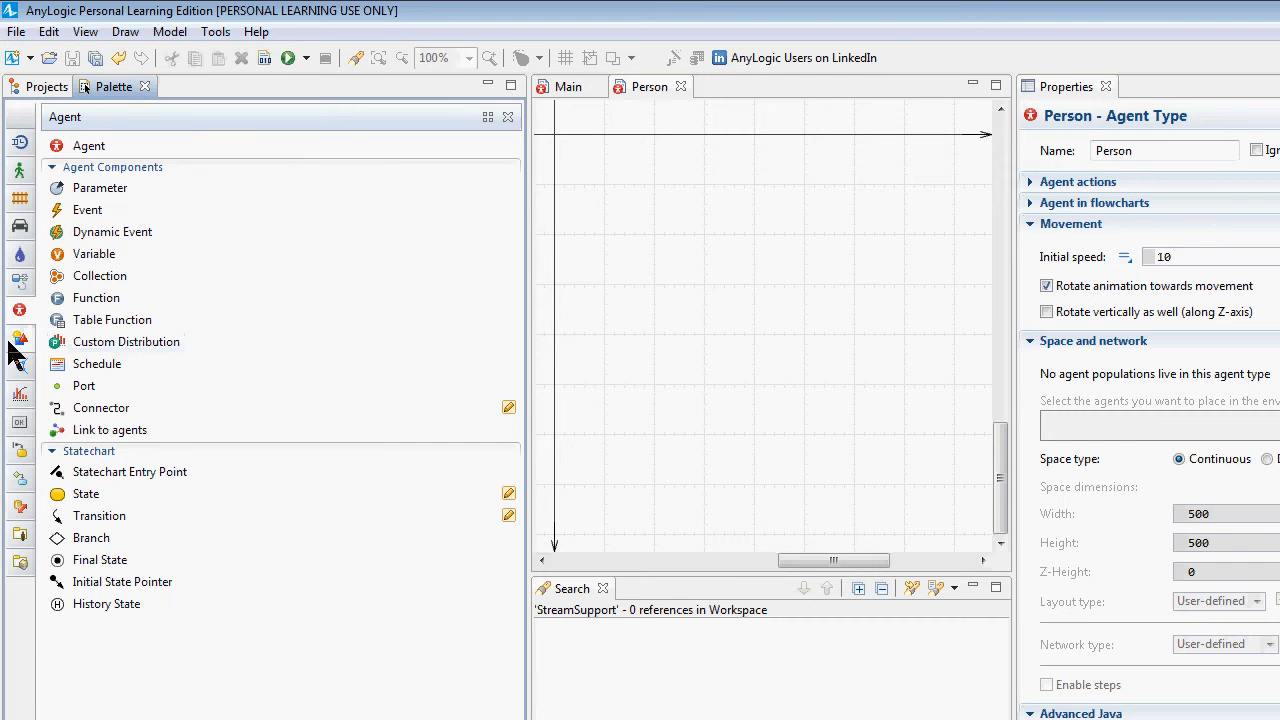
pyautogui.click(20, 340)
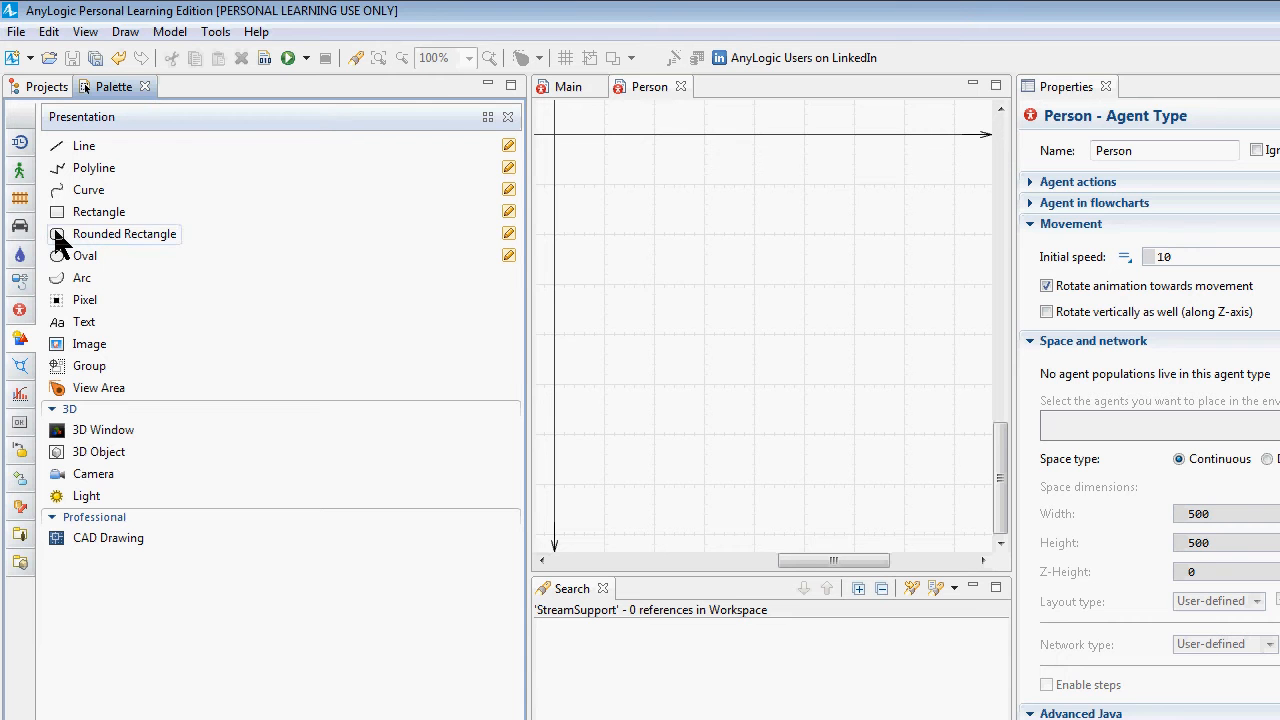
pyautogui.click(63, 253)
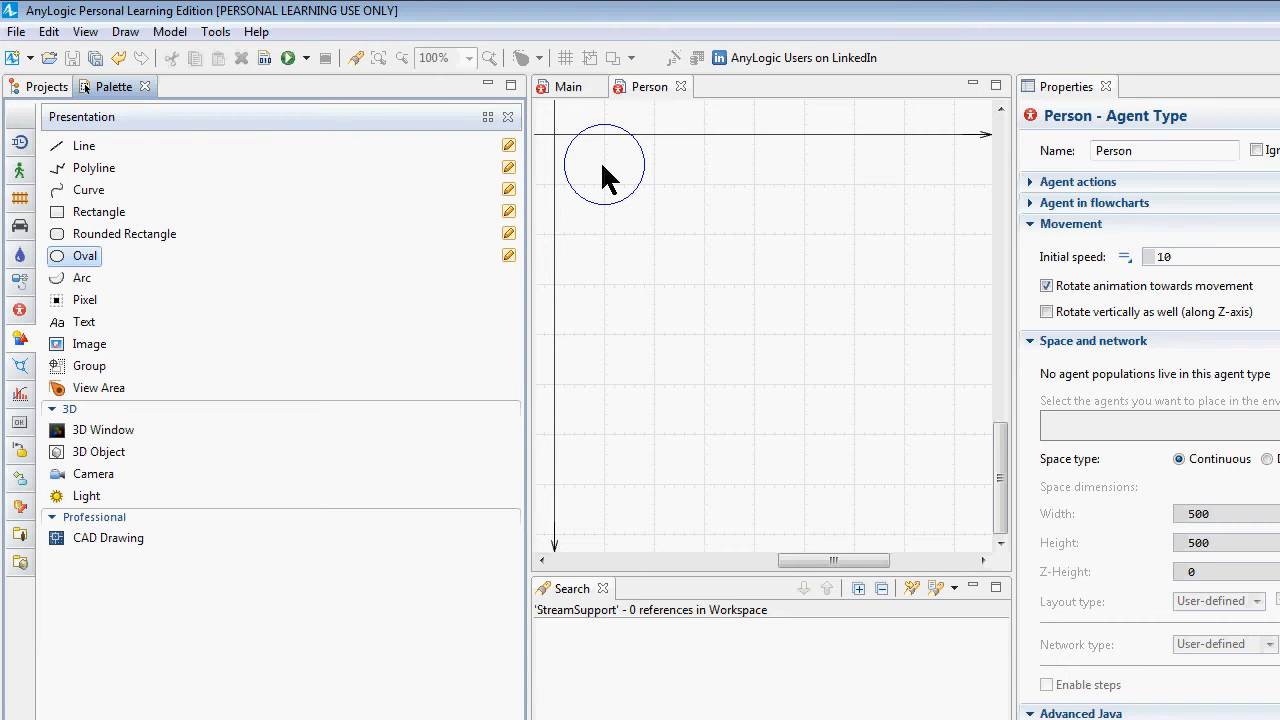
pyautogui.click(555, 135)
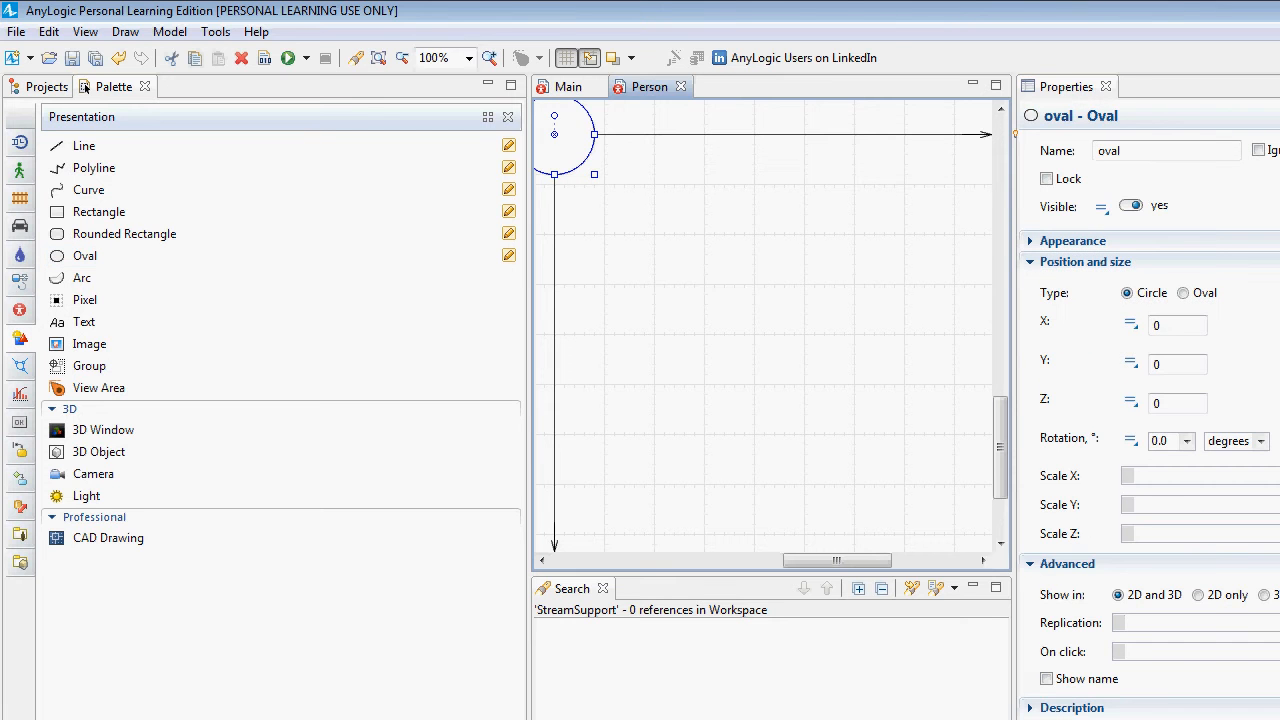
# Set the radius of the Person agent's circle to 10.
pyautogui.click(1278, 326)
pyautogui.click(85, 88)
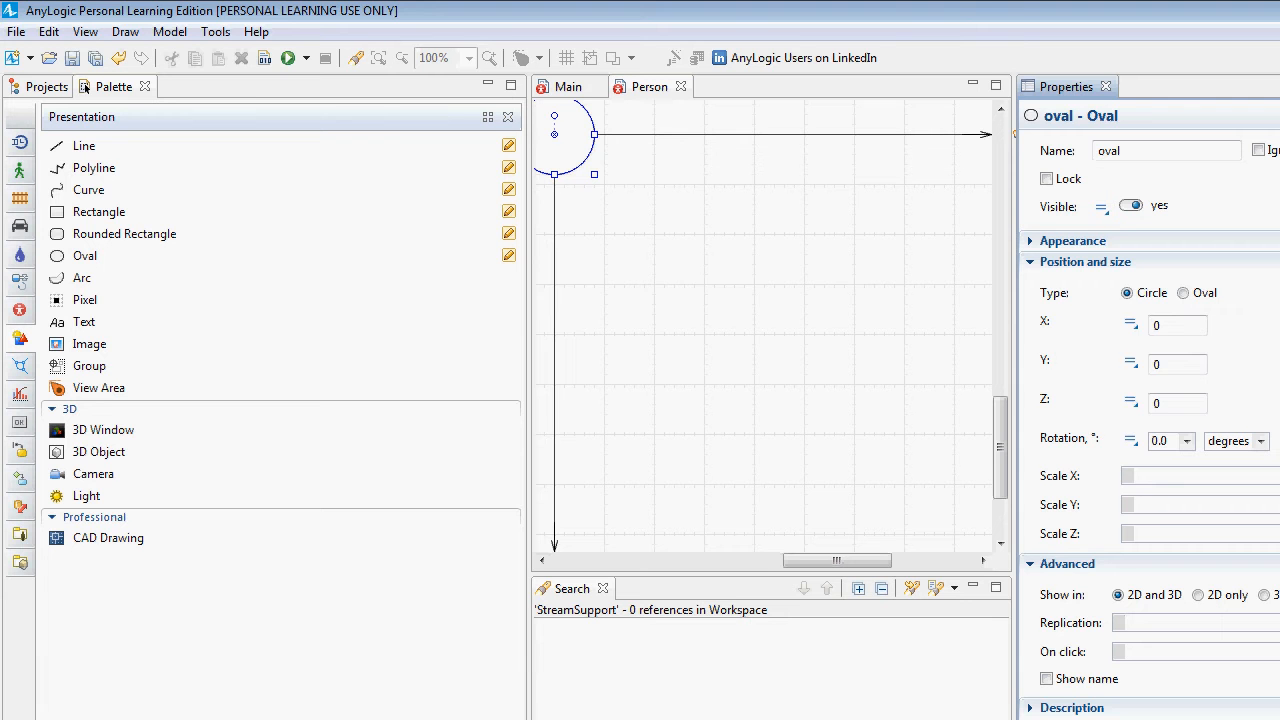
pyautogui.press('Tab')
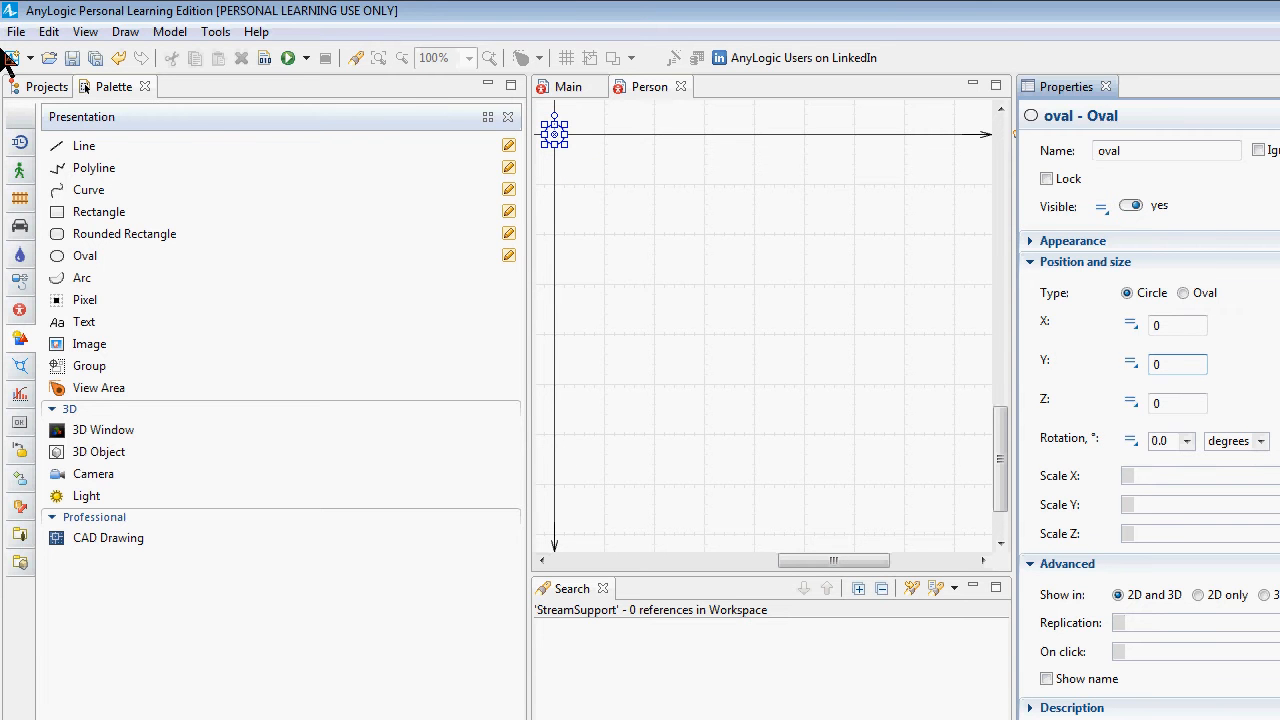
pyautogui.click(38, 87)
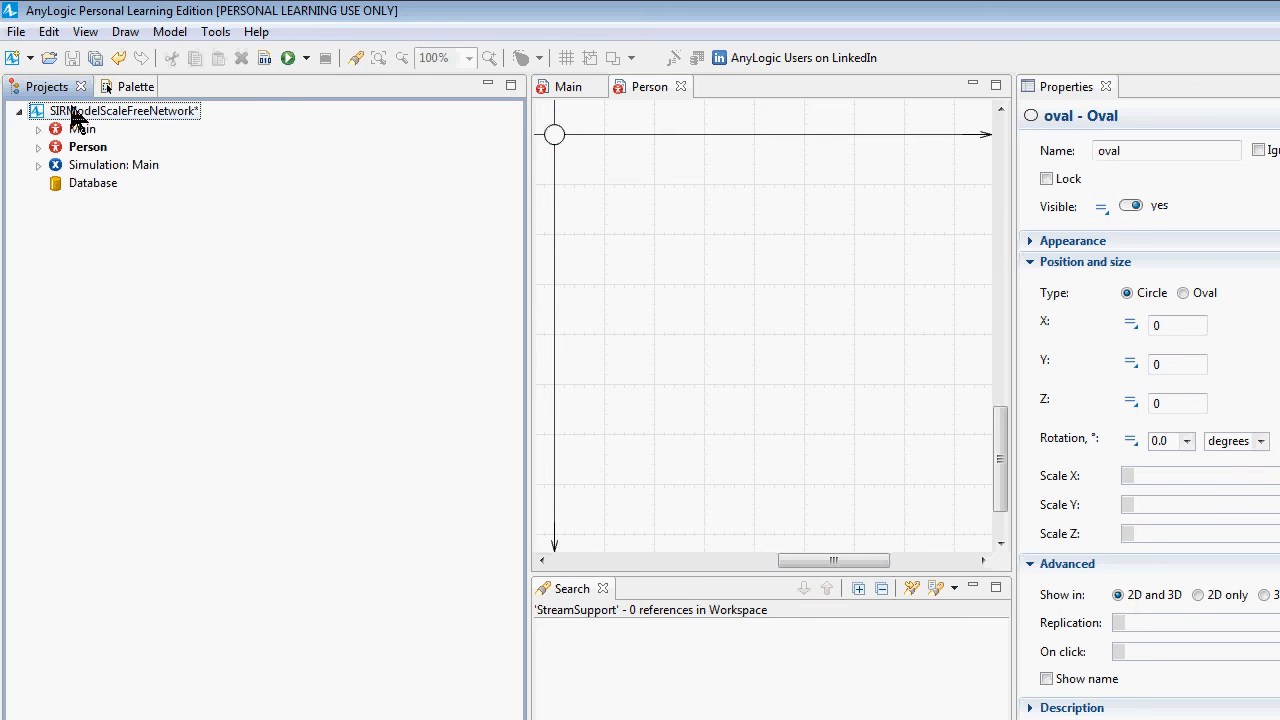
pyautogui.click(549, 133)
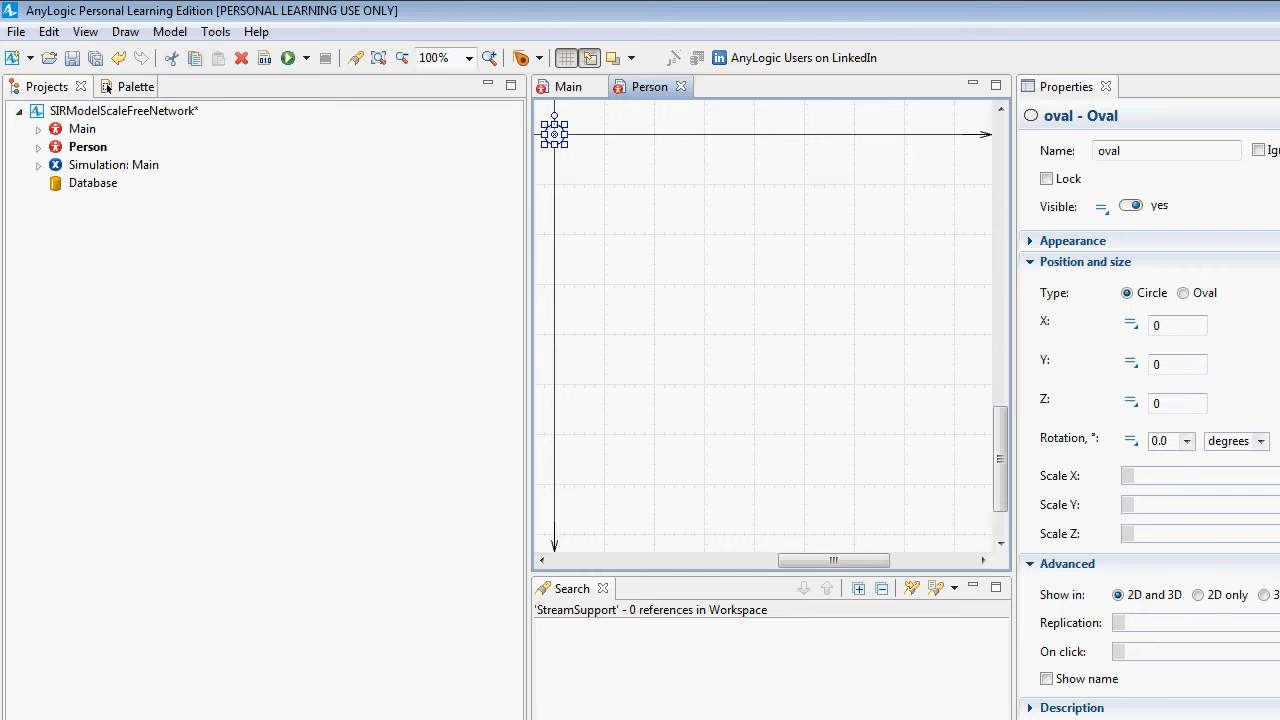
pyautogui.click(1276, 290)
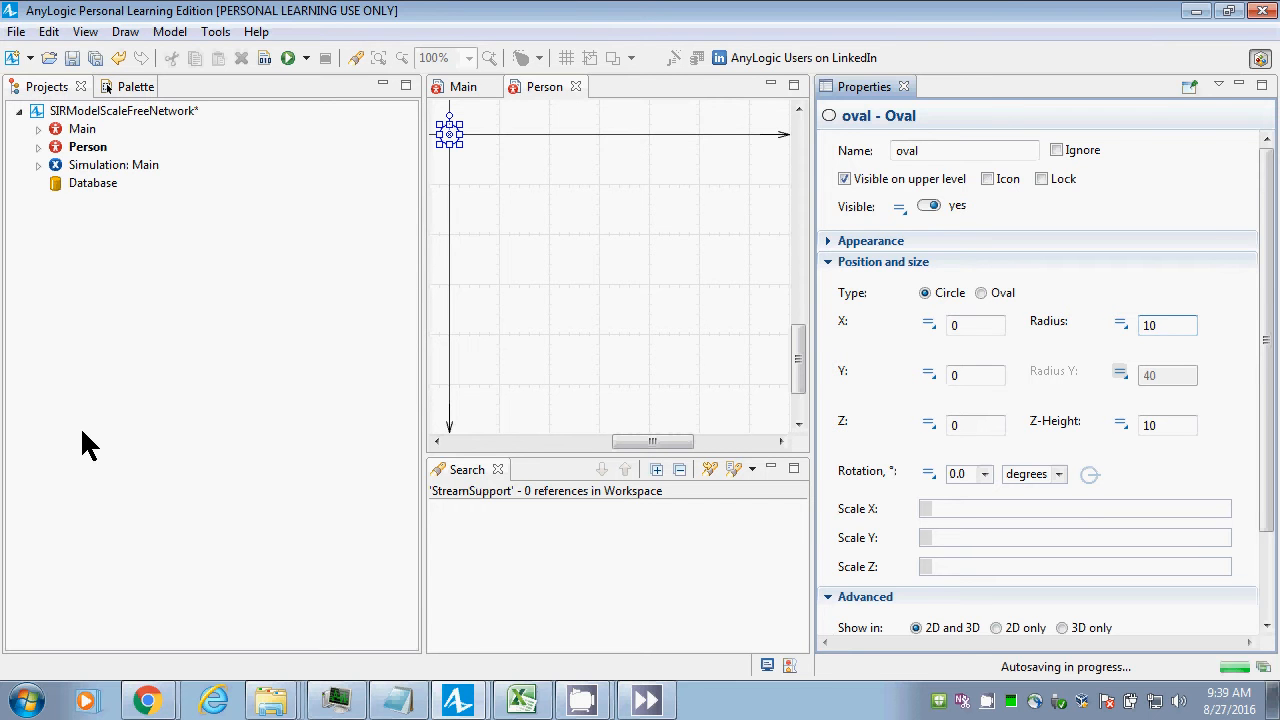
# Place an instance of the Person agent on the Main diagram near the origin and name it population.
pyautogui.click(466, 86)
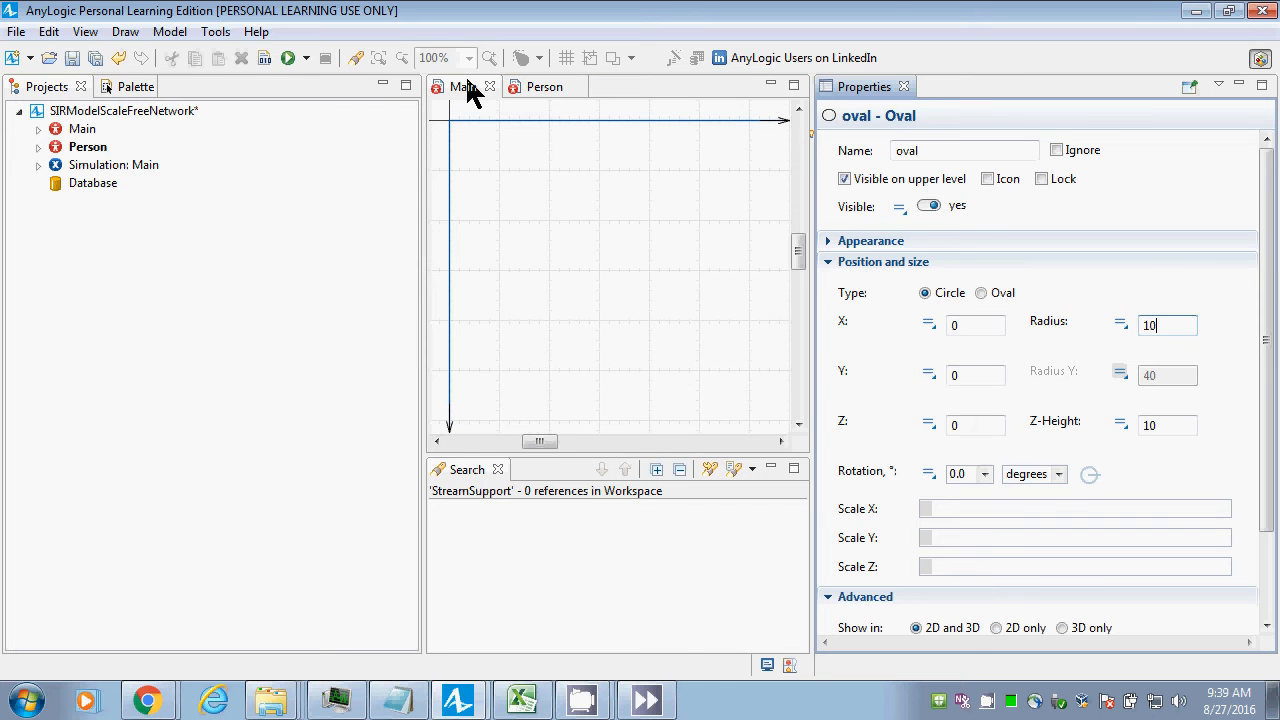
pyautogui.click(466, 88)
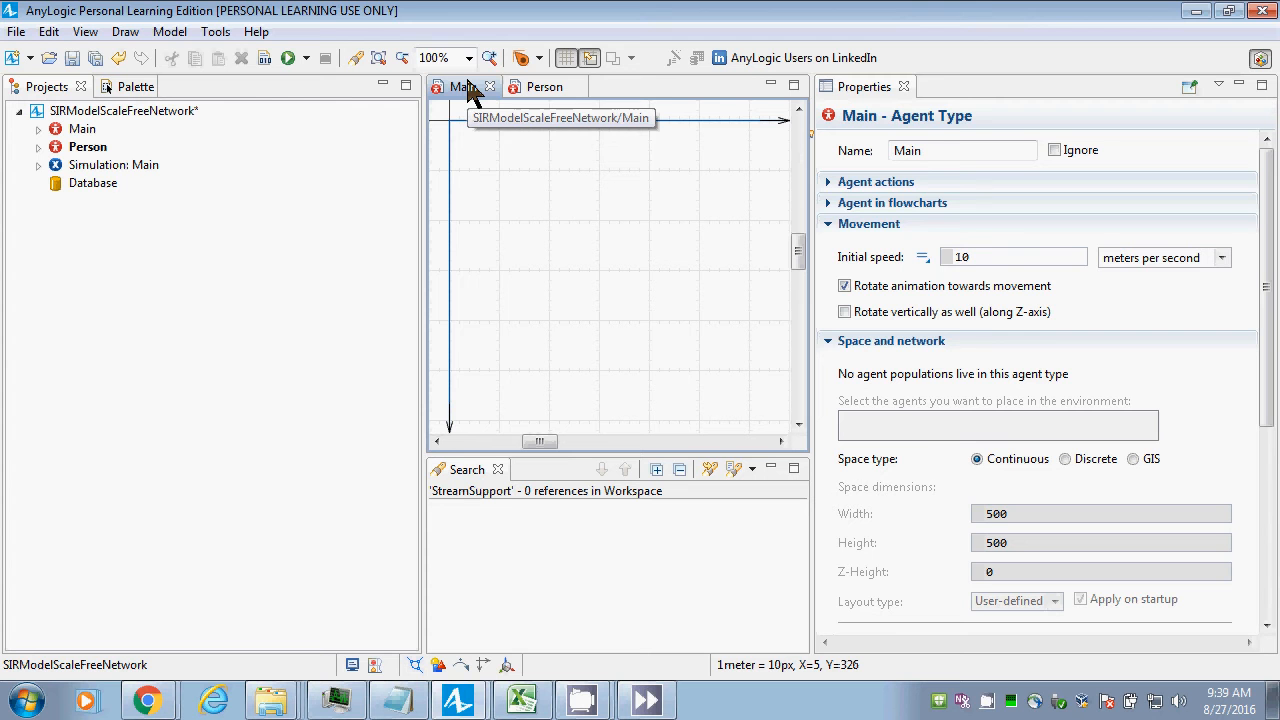
pyautogui.moveTo(60, 155); pyautogui.dragTo(519, 181)
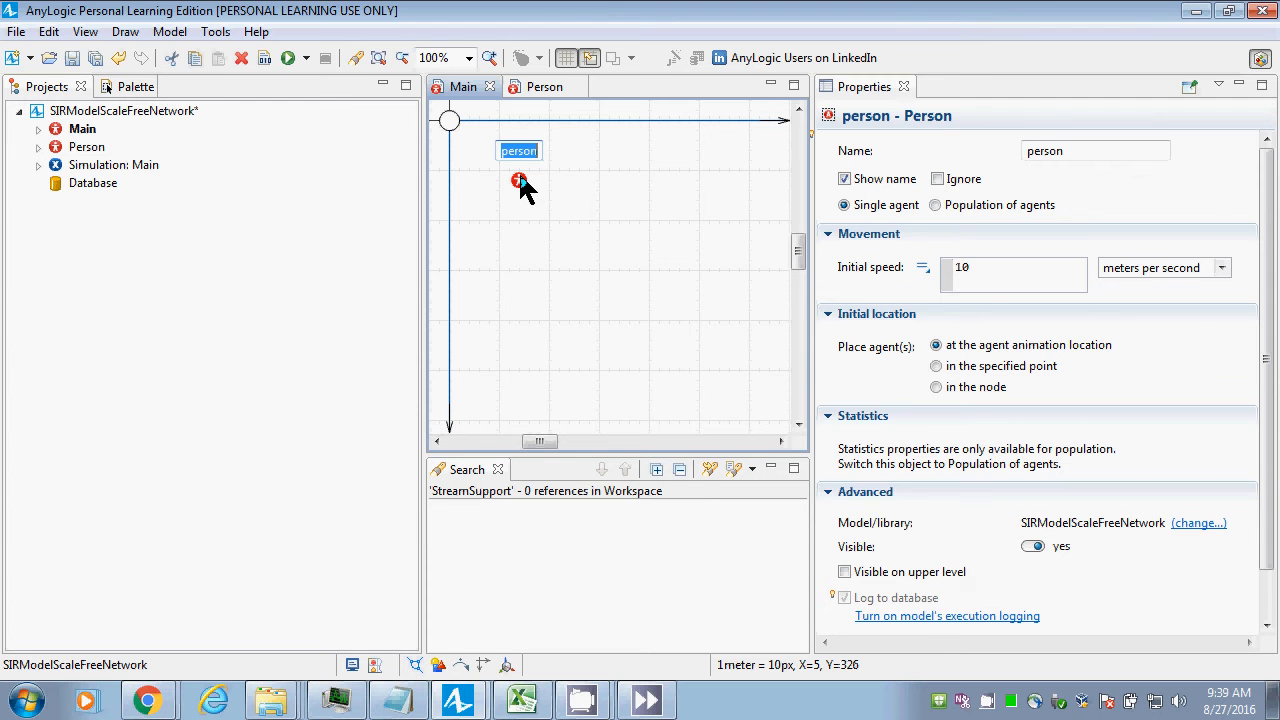
pyautogui.write('population')
pyautogui.press('Return')
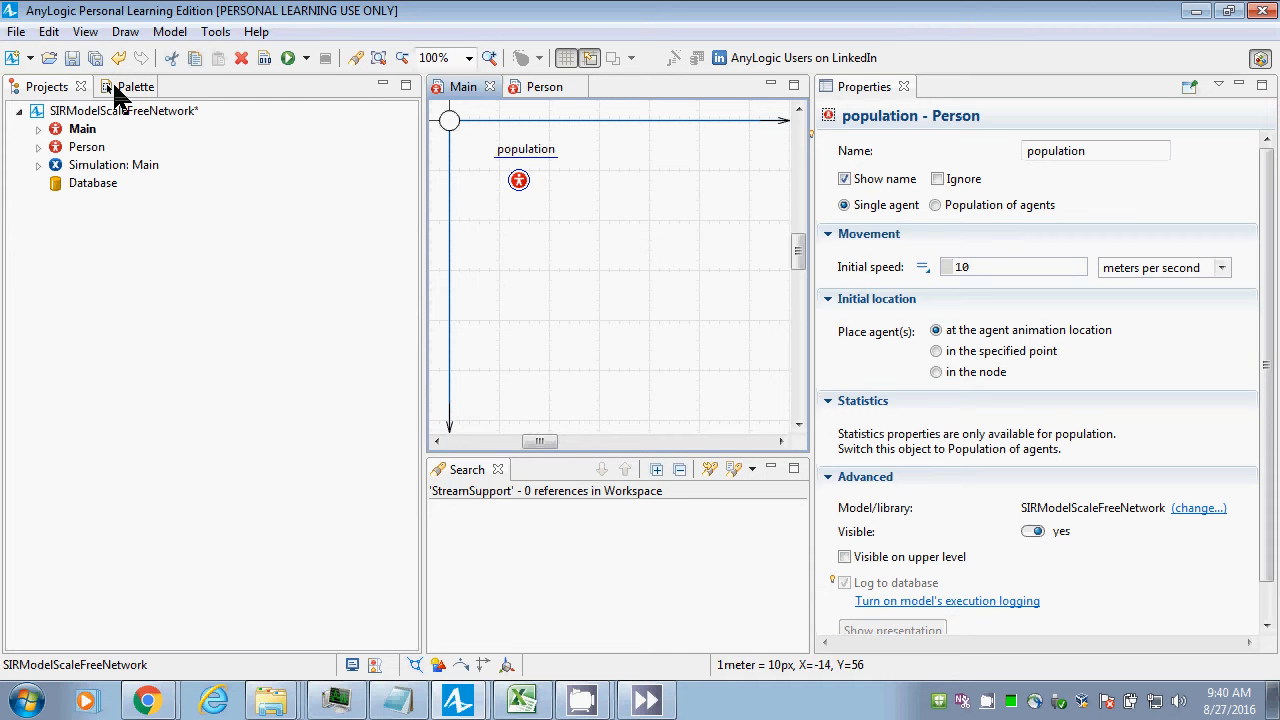
# Add a parameter named populationSize to the Main diagram beside the population agent.
pyautogui.click(118, 88)
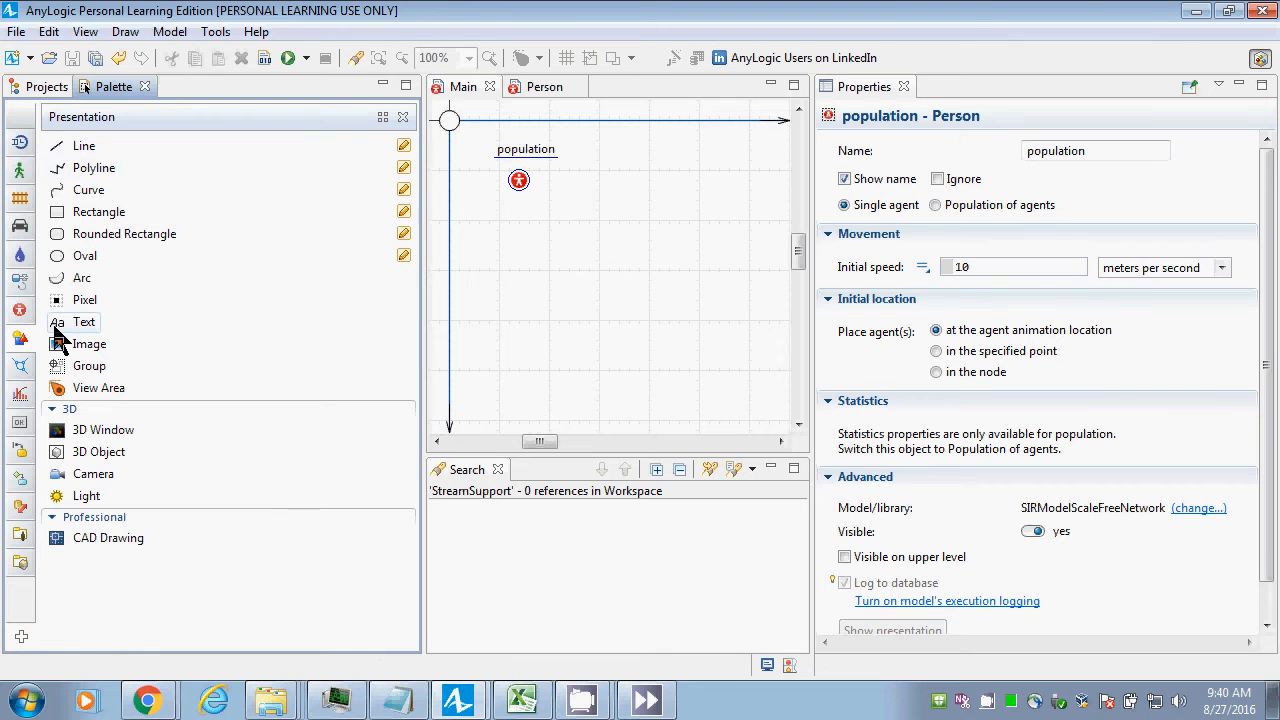
pyautogui.click(19, 309)
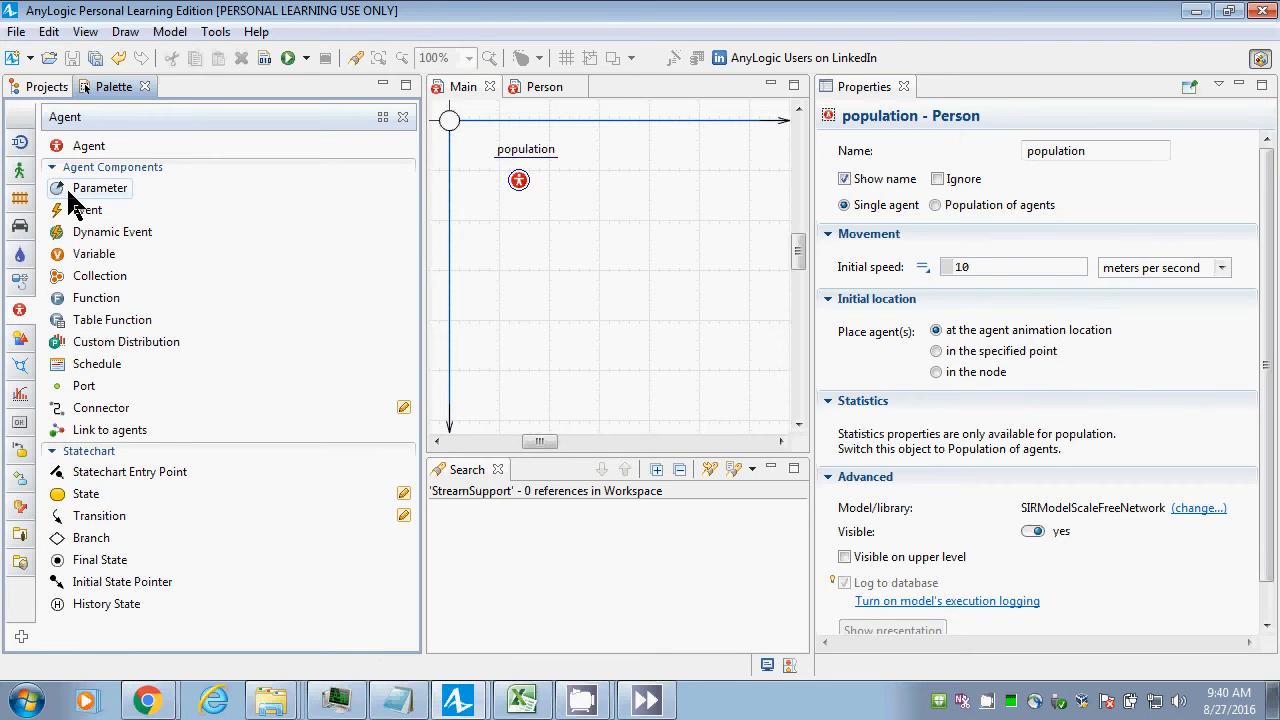
pyautogui.moveTo(66, 186); pyautogui.dragTo(590, 195)
pyautogui.write('popu')
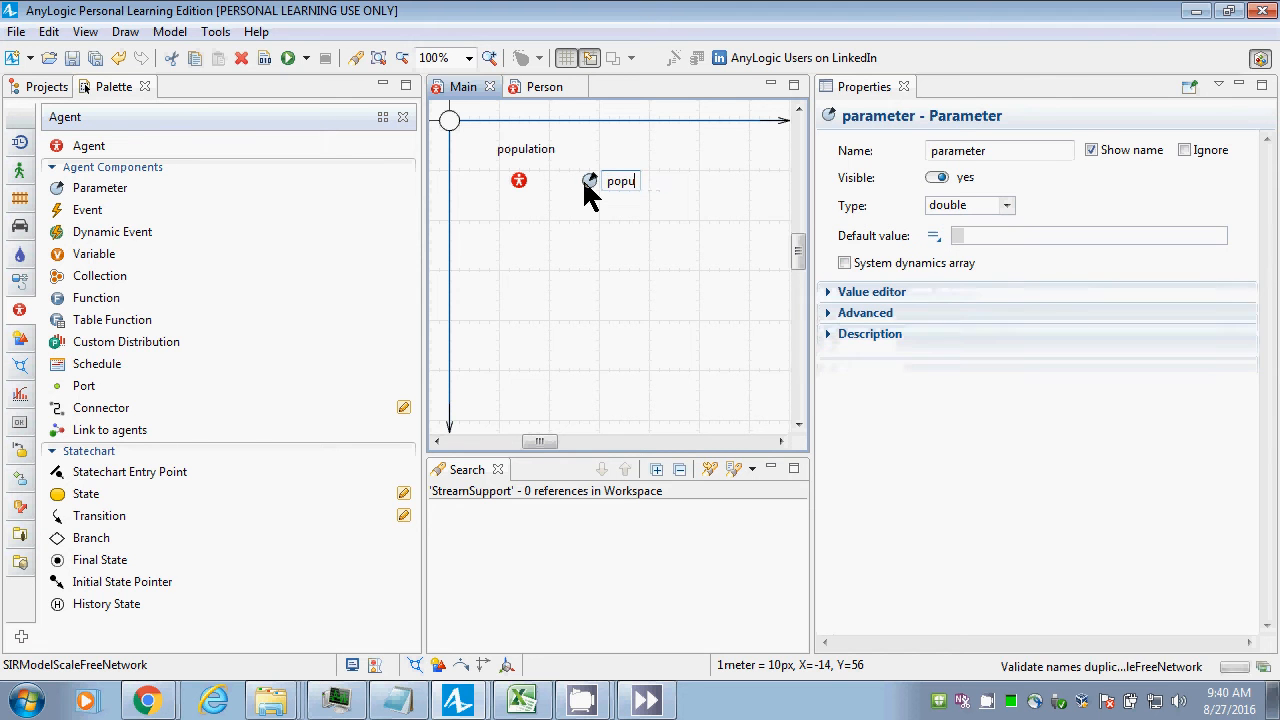
pyautogui.write('latoinSiz')
pyautogui.press('BackSpace')
pyautogui.press('BackSpace')
pyautogui.press('BackSpace')
pyautogui.press('BackSpace')
pyautogui.press('BackSpace')
pyautogui.press('BackSpace')
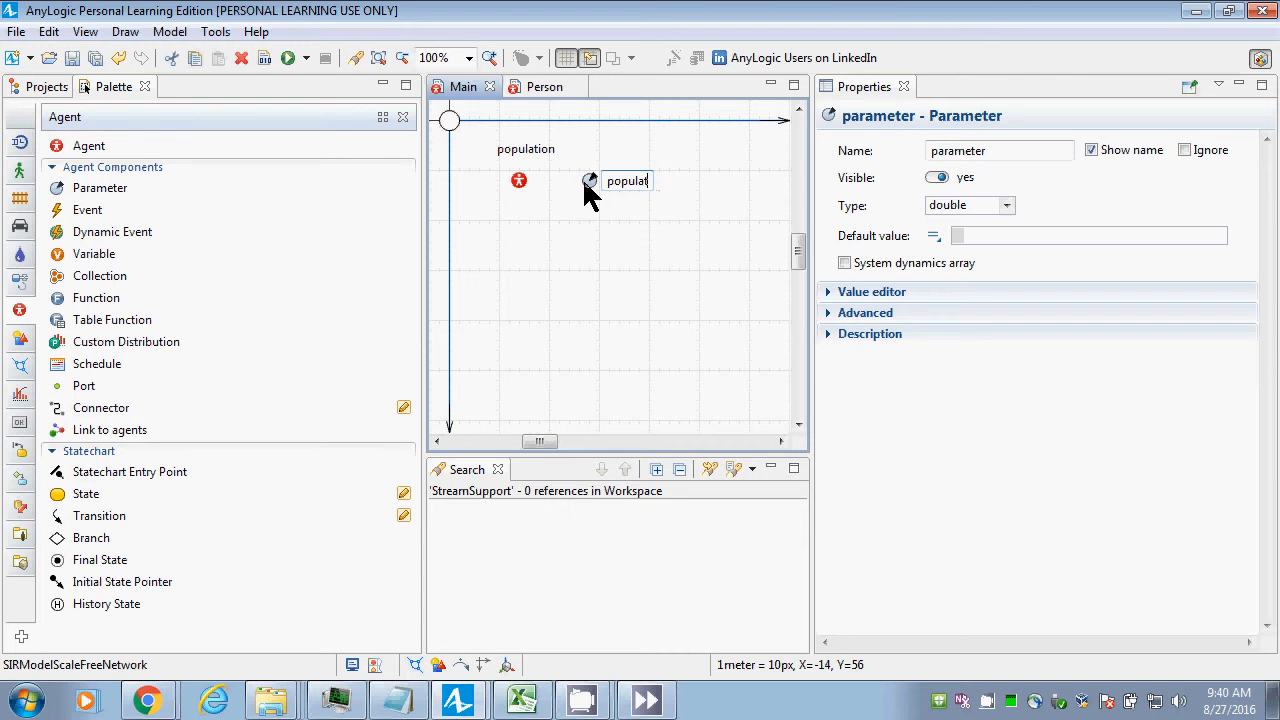
pyautogui.write('ionSize')
pyautogui.press('Return')
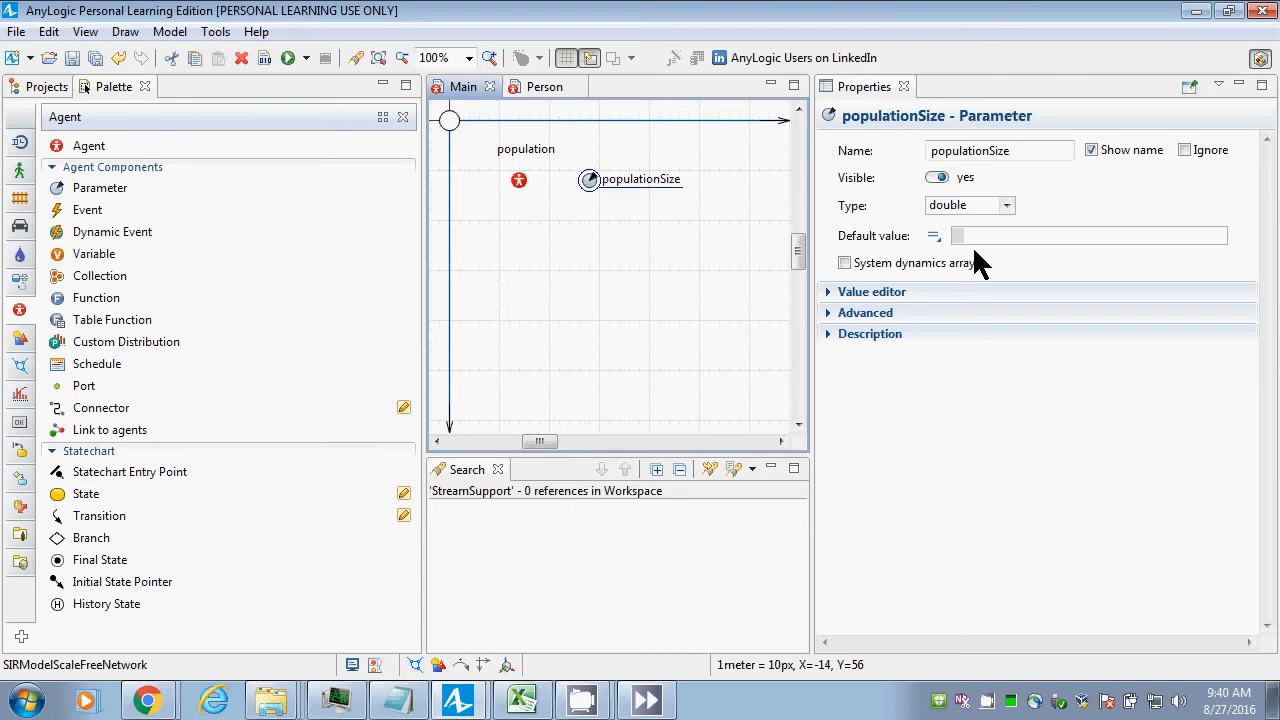
# Set the populationSize parameter's type to int and its default value to 100.
pyautogui.click(1006, 205)
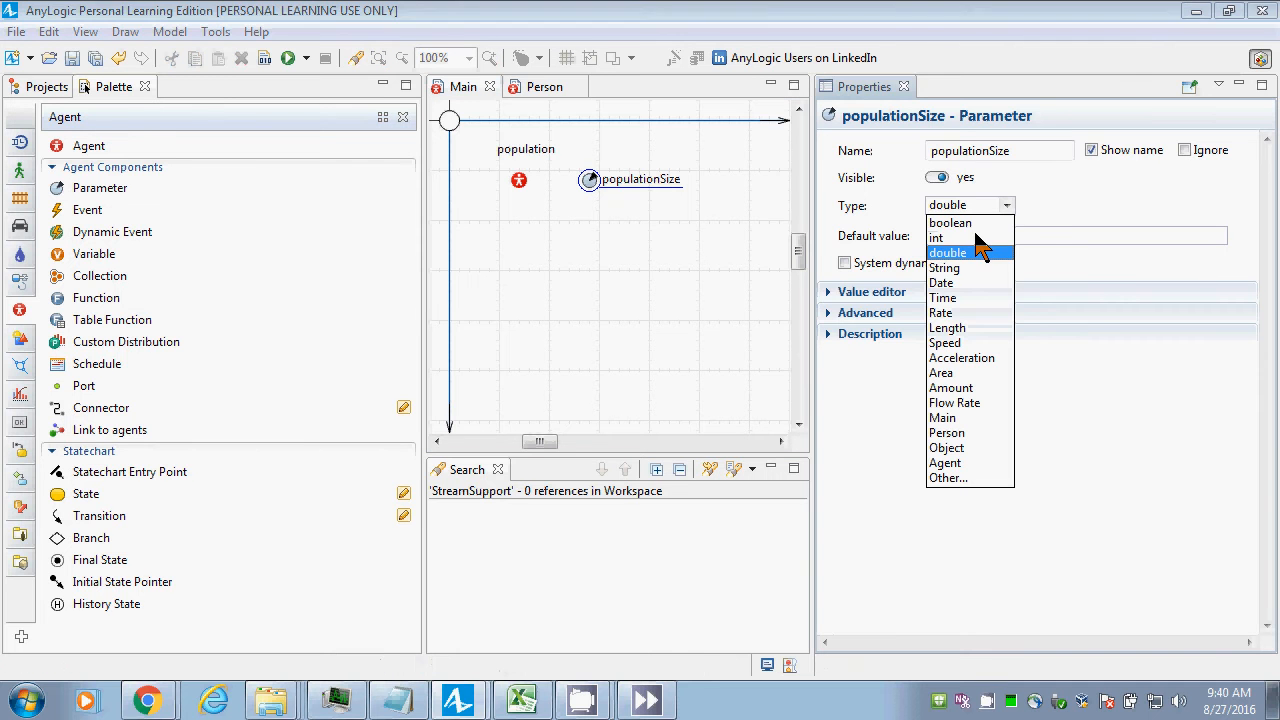
pyautogui.click(1050, 245)
pyautogui.write('100')
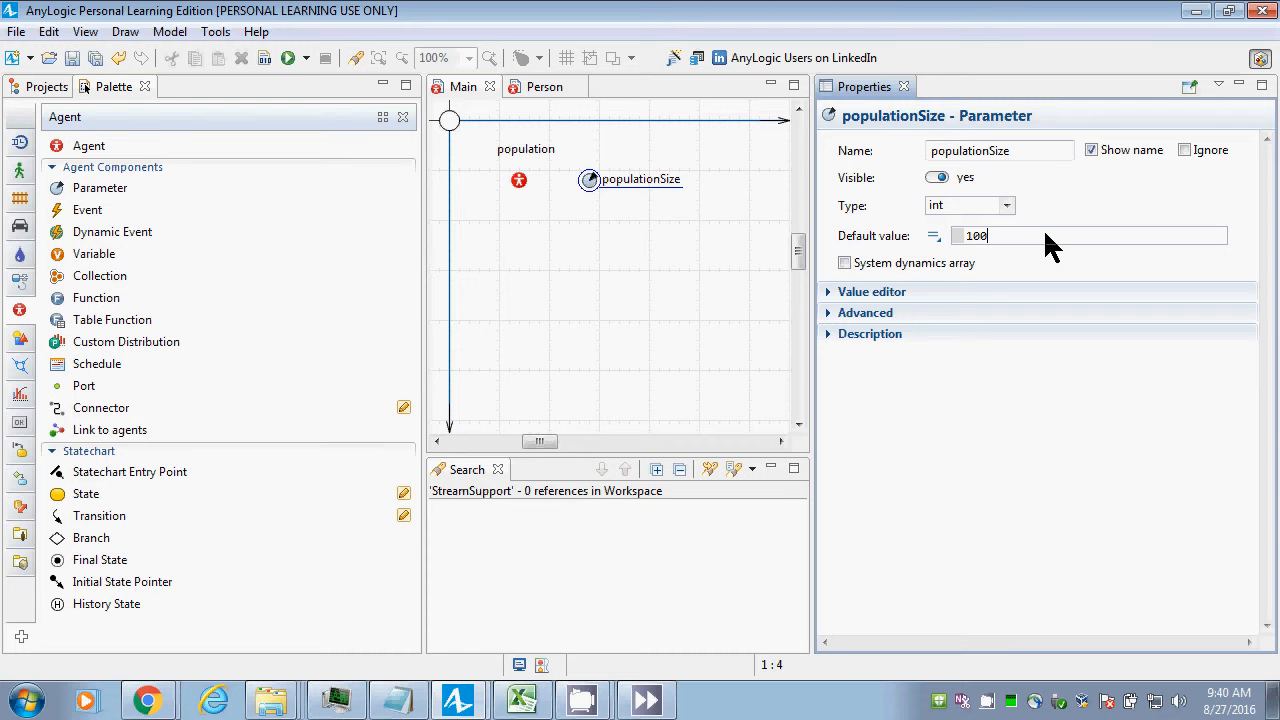
# Turn the population object into a population of agents with this.populationSize as its initial number of agents.
pyautogui.click(519, 183)
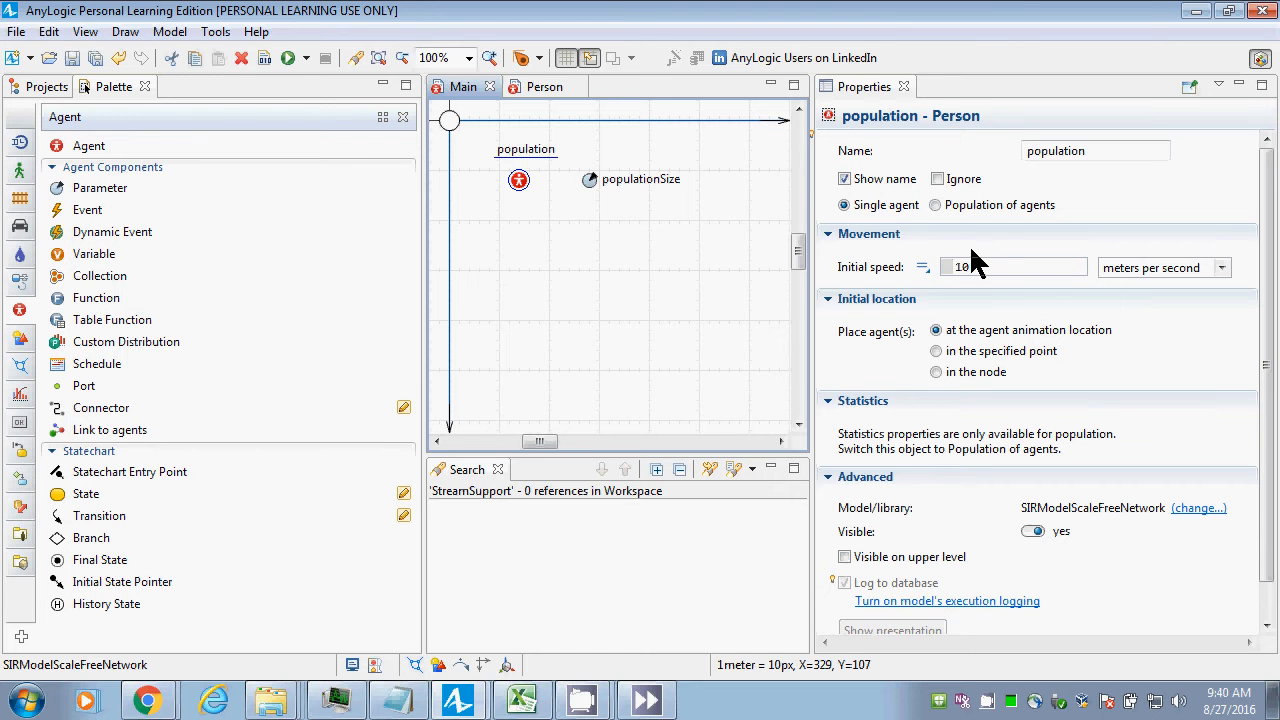
pyautogui.click(937, 205)
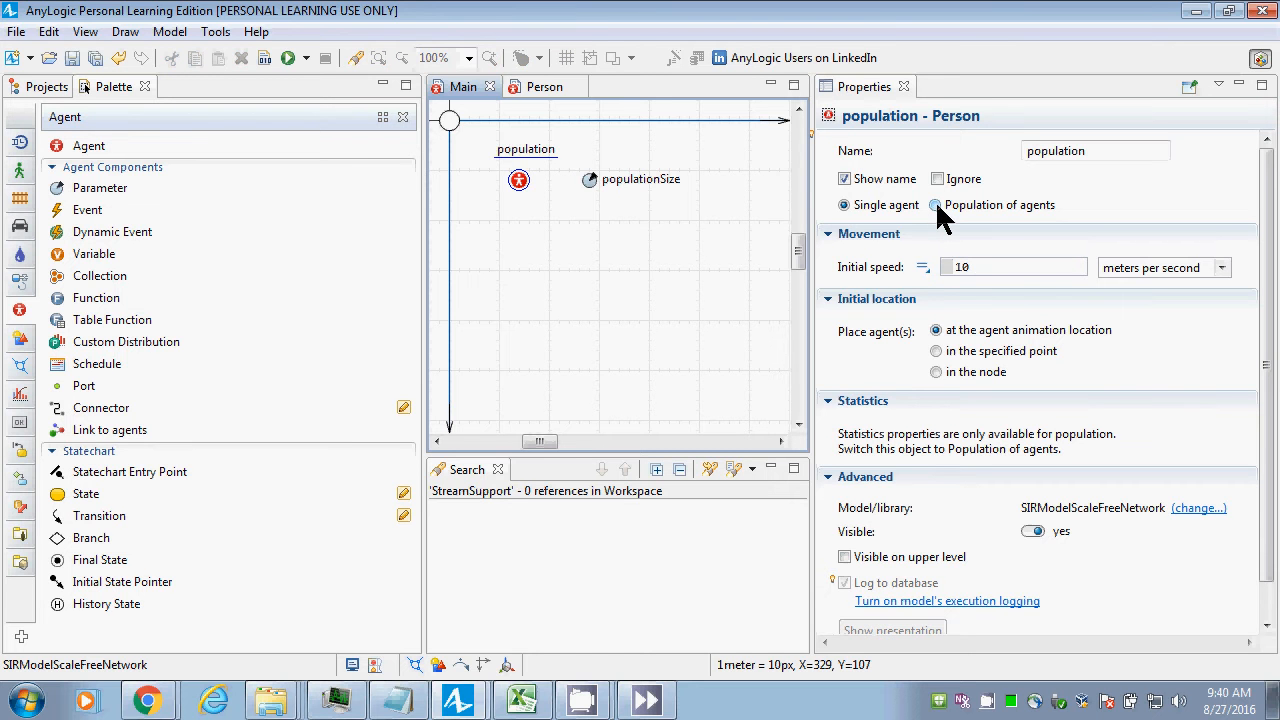
pyautogui.moveTo(1165, 305); pyautogui.dragTo(1070, 308)
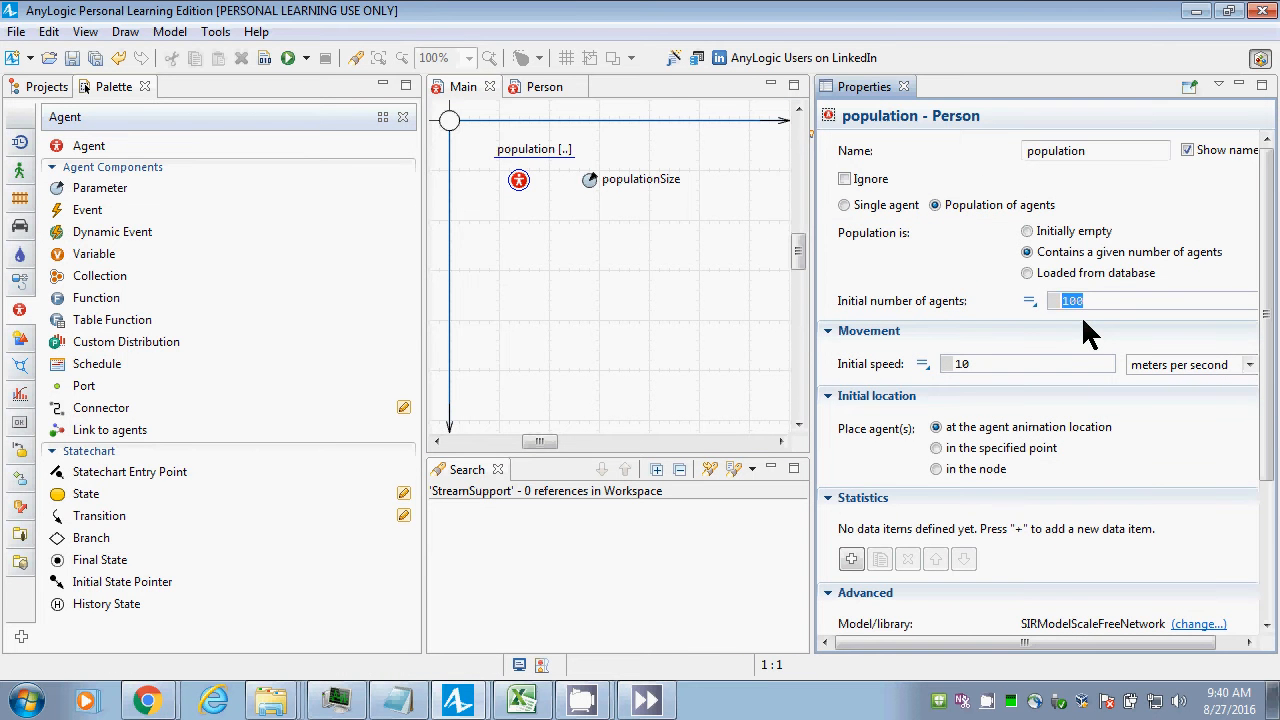
pyautogui.write('this.populationSize')
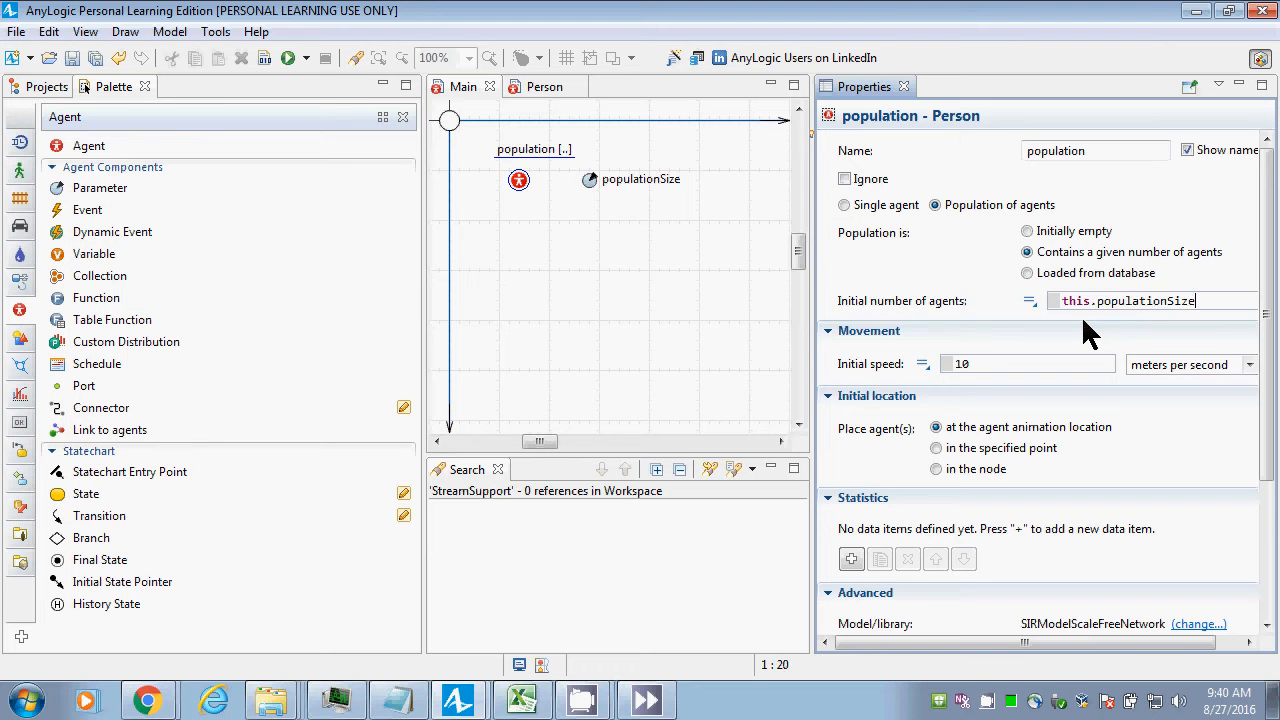
# Save the model and build it.
pyautogui.hotkey('ctrl', 's')
pyautogui.click(264, 60)
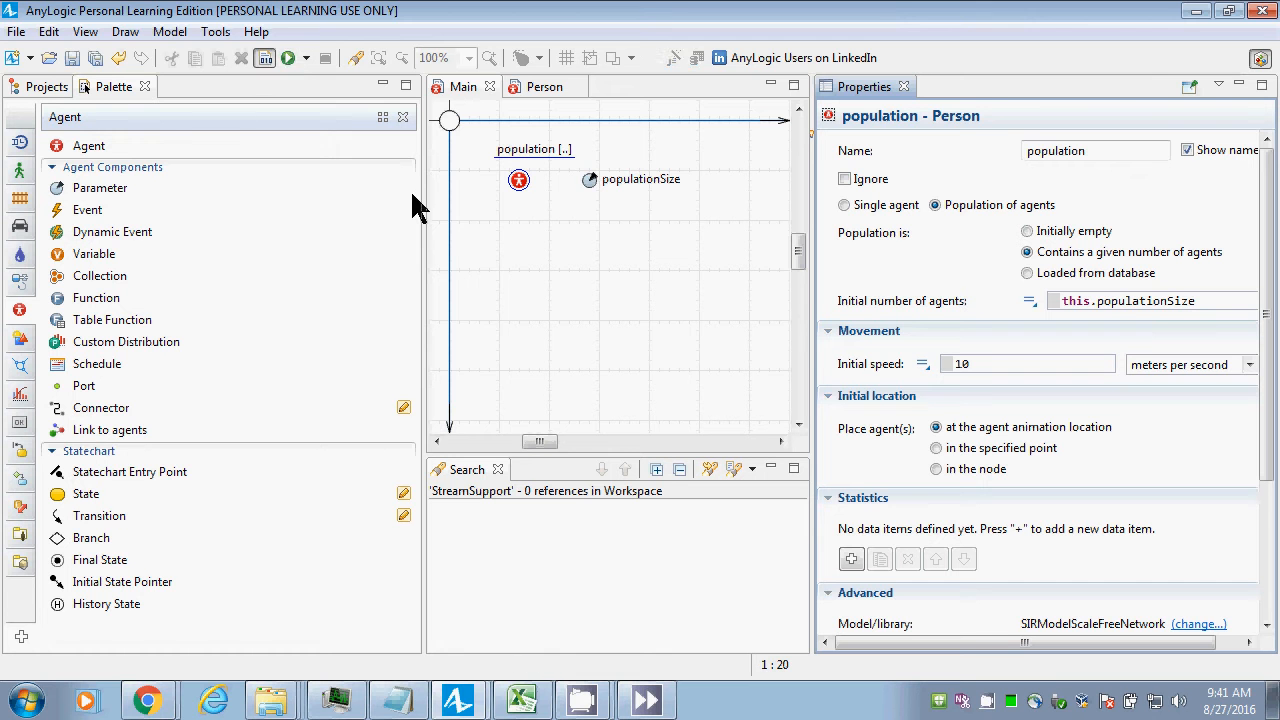
pyautogui.click(289, 56)
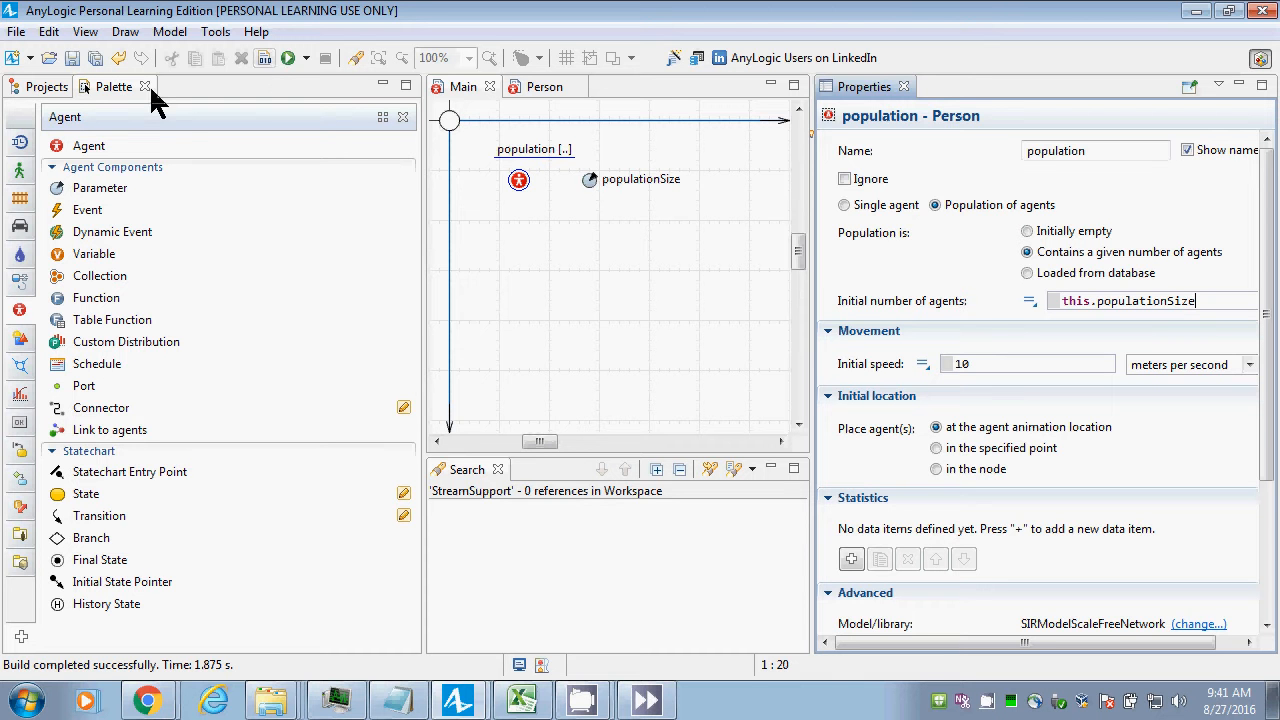
# Run the Simulation experiment to check the population in the running model, and close the simulation window.
pyautogui.click(45, 87)
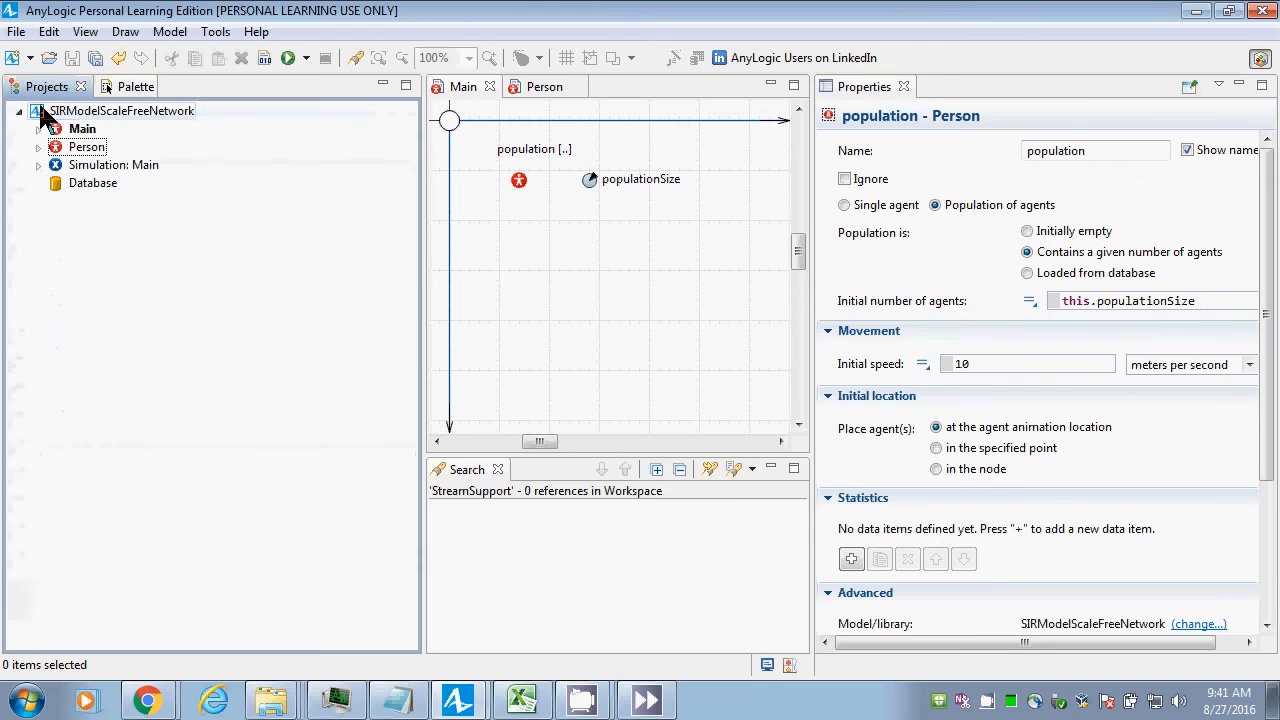
pyautogui.click(86, 167)
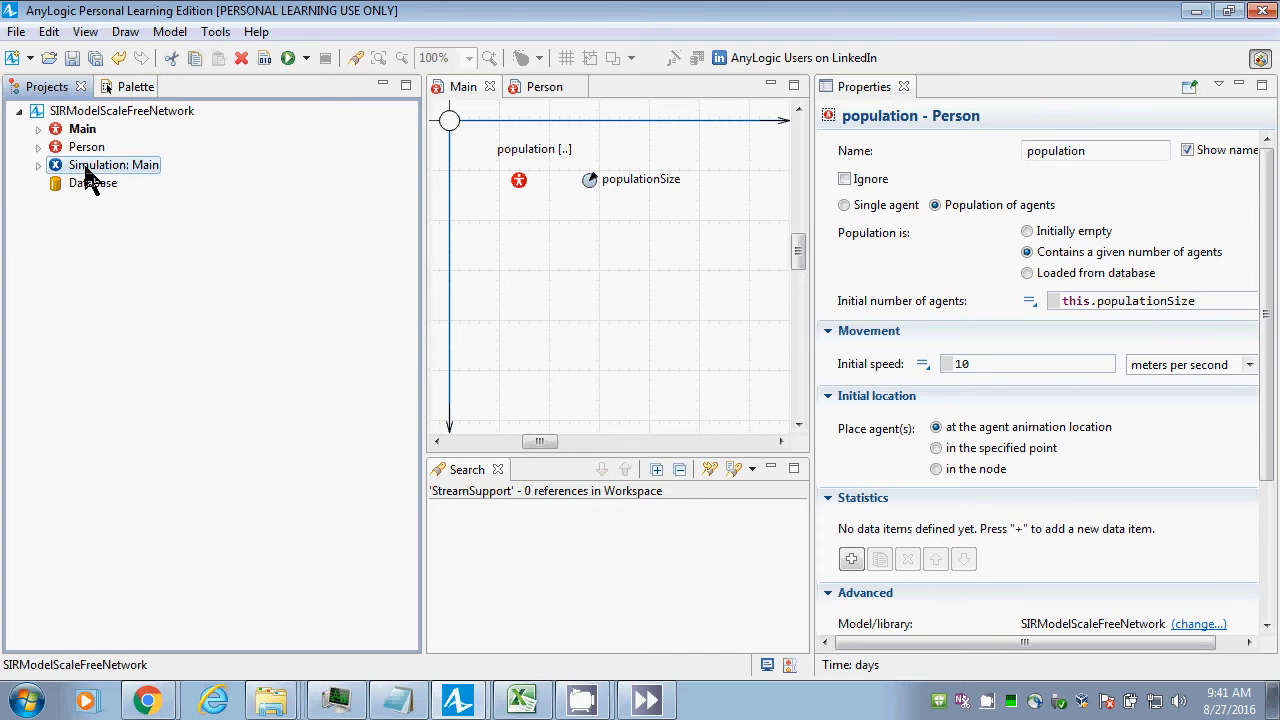
pyautogui.rightClick(86, 168)
pyautogui.click(137, 440)
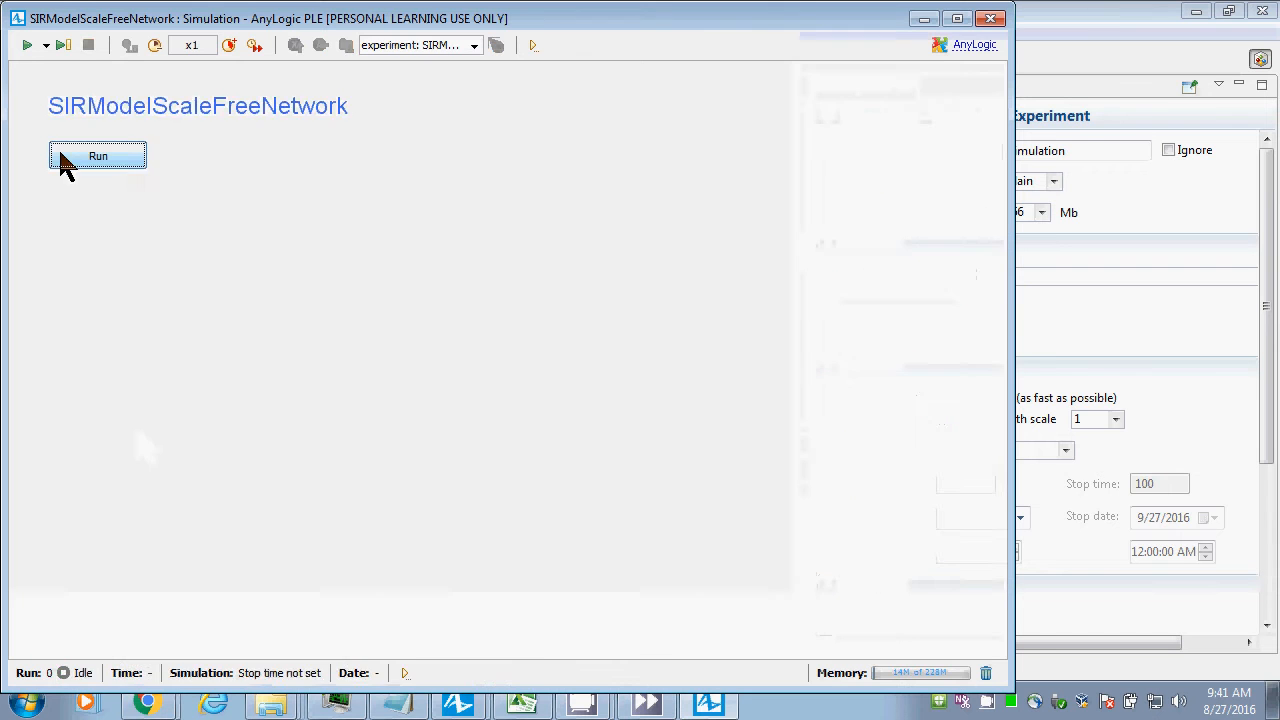
pyautogui.click(97, 156)
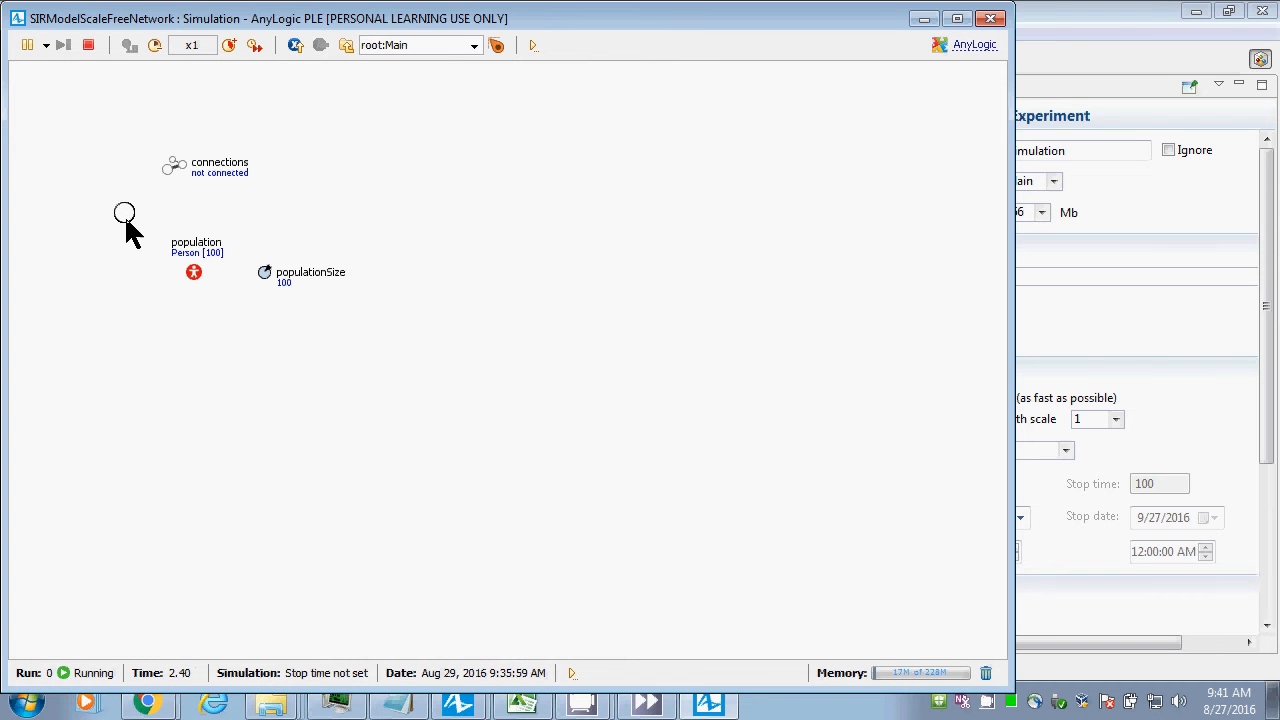
pyautogui.click(993, 19)
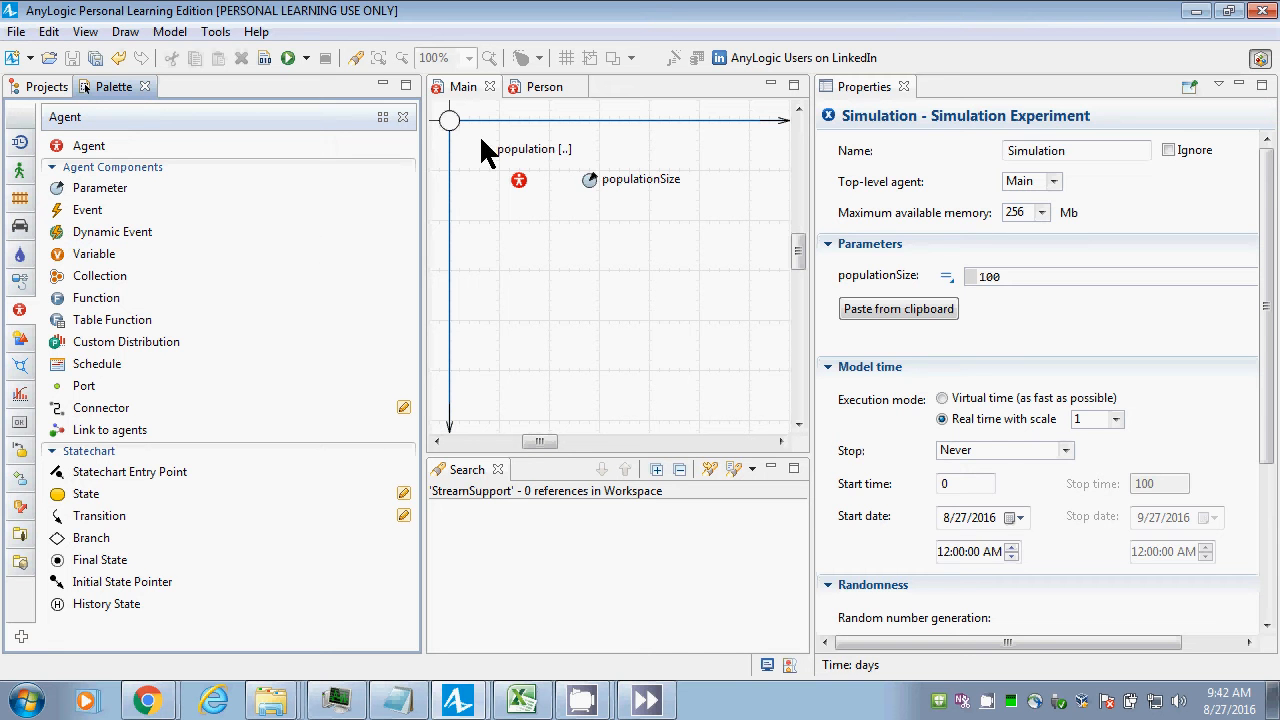
# Place the population's agents in a specified point with X set to uniform(0.0, this.spaceWidth()).
pyautogui.click(518, 181)
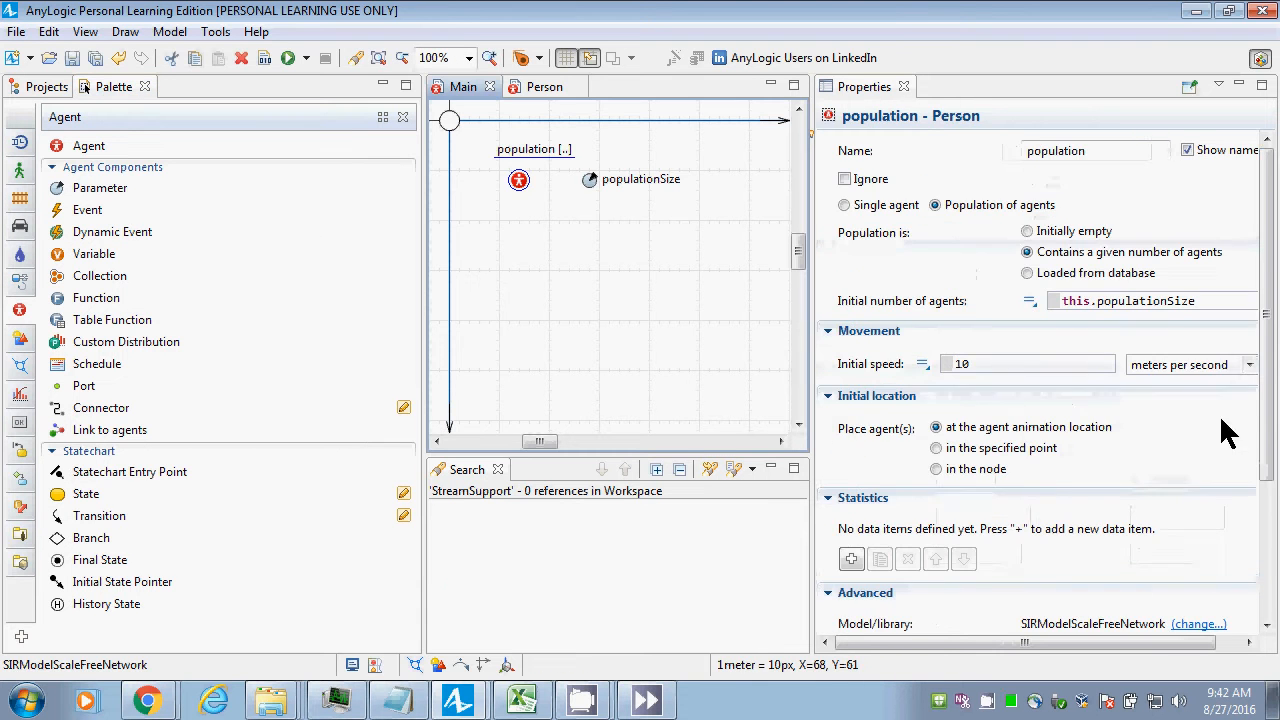
pyautogui.moveTo(1270, 422); pyautogui.dragTo(1264, 510)
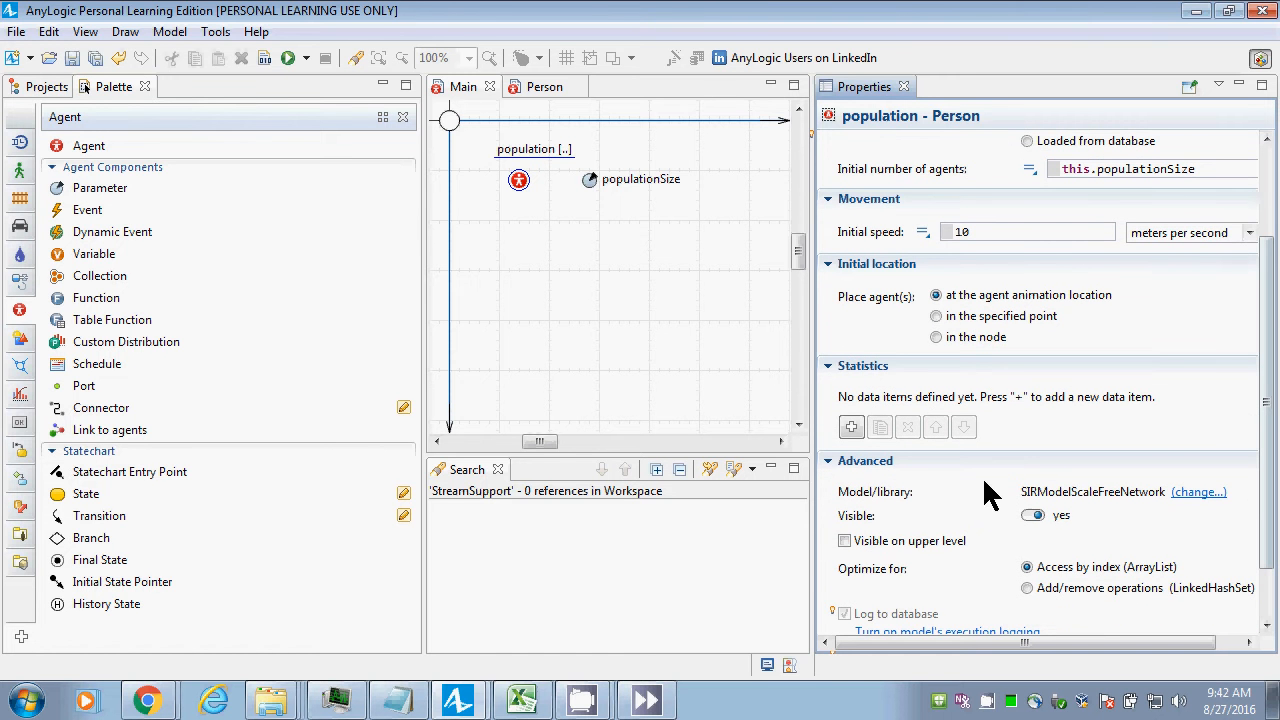
pyautogui.click(932, 315)
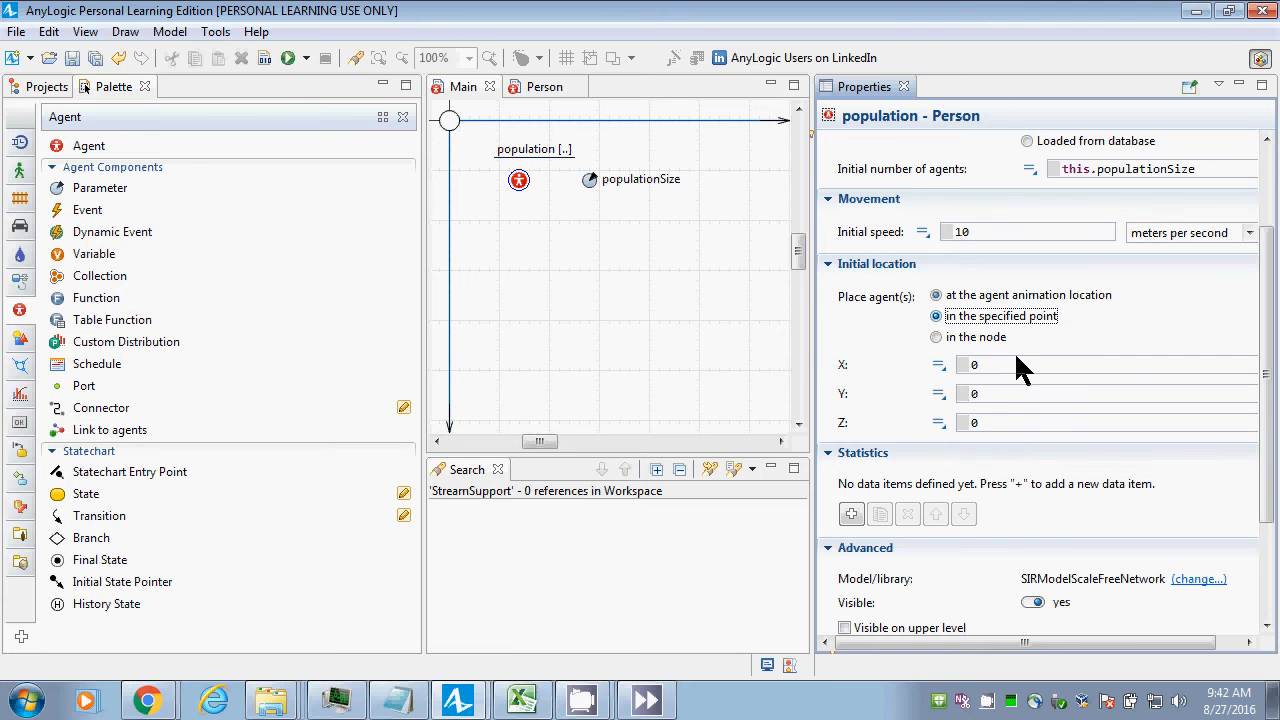
pyautogui.click(1004, 364)
pyautogui.moveTo(1004, 365); pyautogui.dragTo(892, 363)
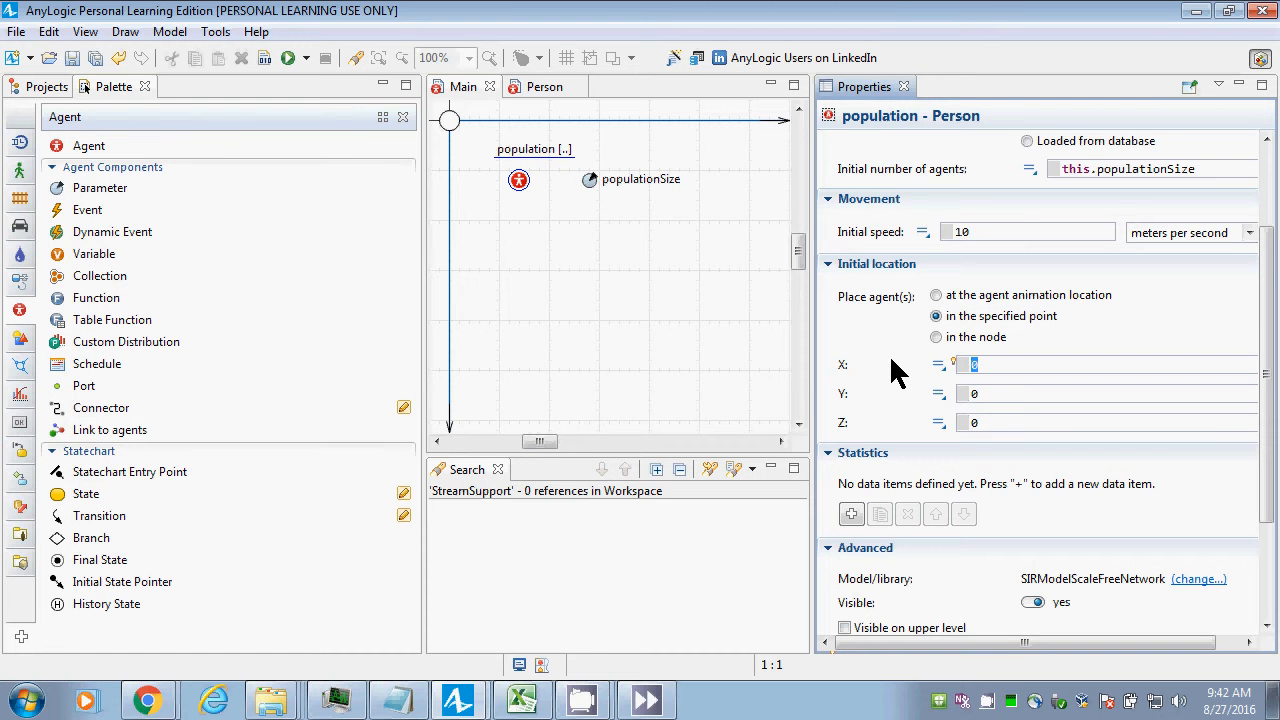
pyautogui.press('BackSpace')
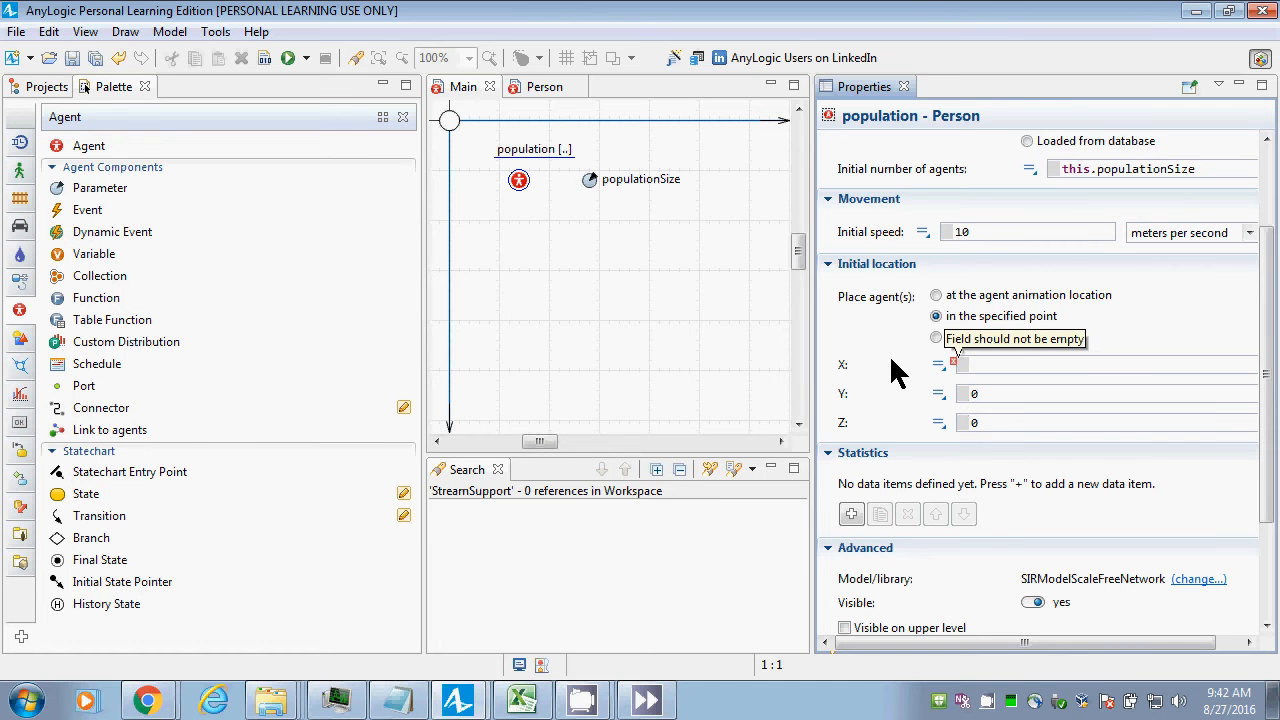
pyautogui.write('uniform(')
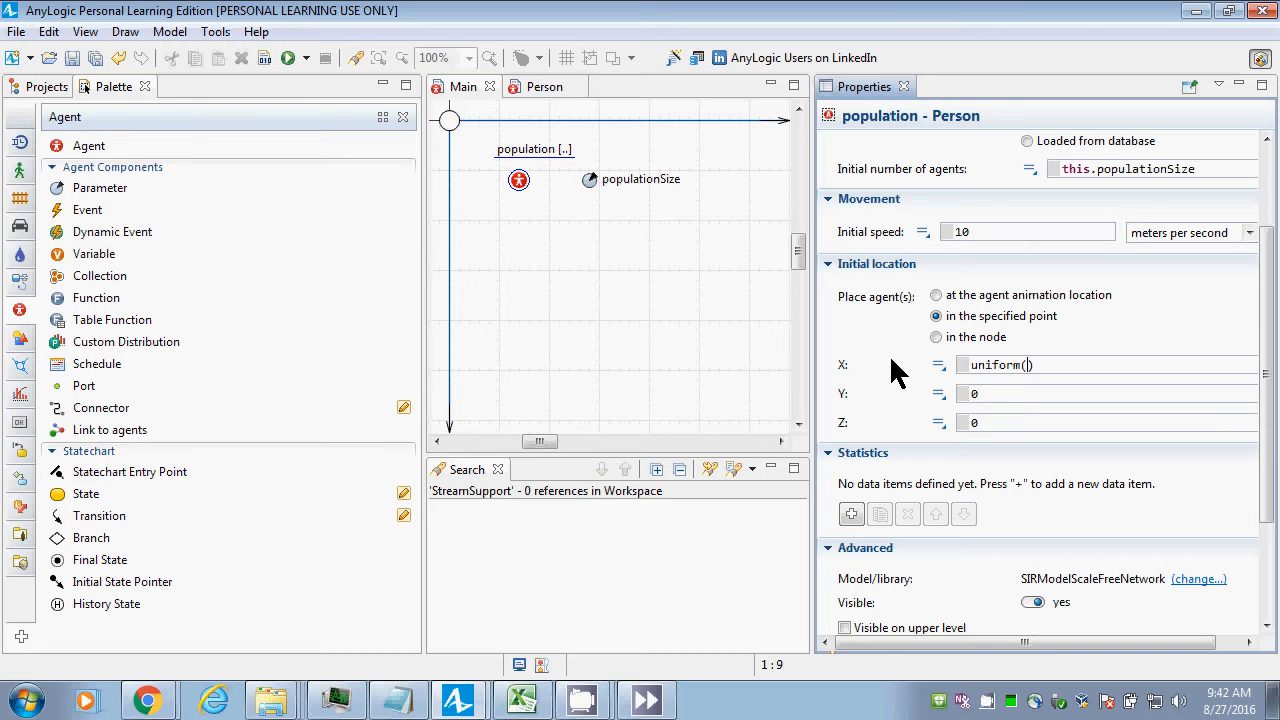
pyautogui.write('0.0, this.spaceW')
pyautogui.hotkey('ctrl', 'space')
pyautogui.hotkey('shift', 'Left')
pyautogui.hotkey('shift', 'Left')
pyautogui.hotkey('shift', 'Left')
pyautogui.hotkey('shift', 'Left')
pyautogui.hotkey('shift', 'Left')
pyautogui.hotkey('shift', 'Left')
pyautogui.hotkey('shift', 'Left')
pyautogui.hotkey('shift', 'Left')
pyautogui.hotkey('shift', 'Left')
pyautogui.hotkey('shift', 'Left')
pyautogui.hotkey('shift', 'Left')
pyautogui.hotkey('shift', 'Left')
pyautogui.hotkey('shift', 'Left')
pyautogui.hotkey('shift', 'Left')
pyautogui.hotkey('shift', 'Left')
pyautogui.hotkey('shift', 'Left')
pyautogui.hotkey('shift', 'Left')
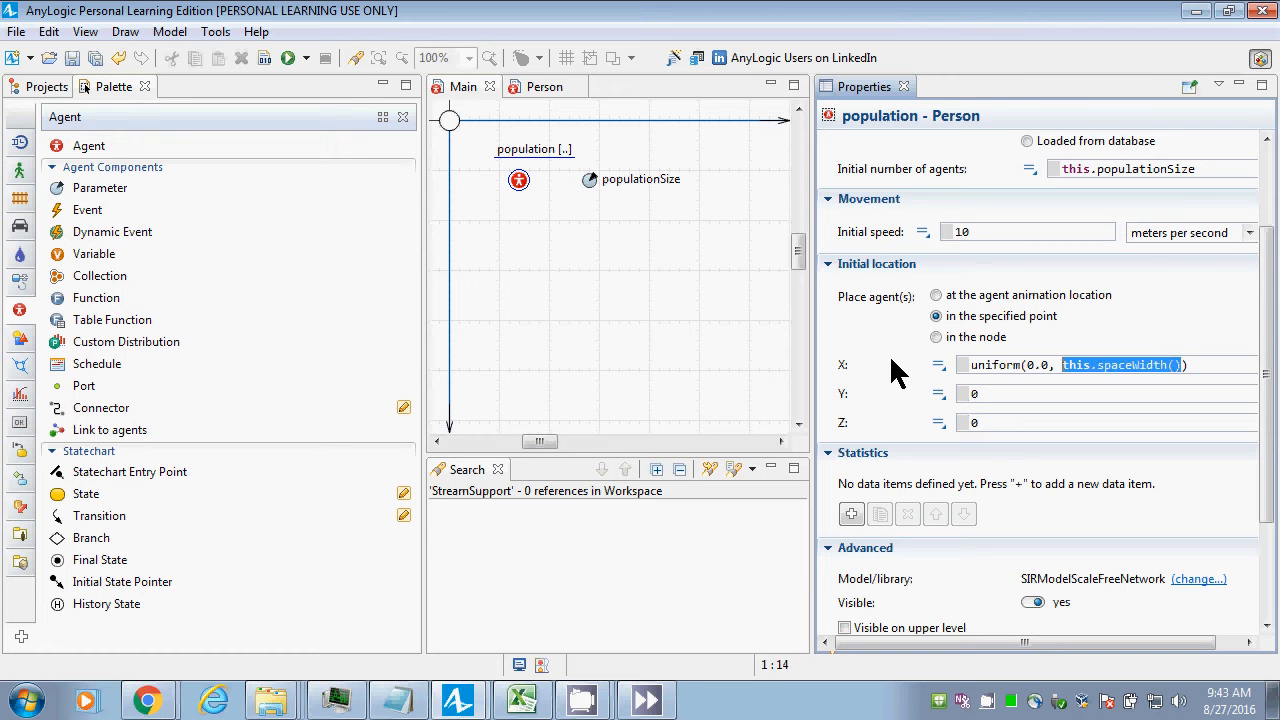
# Copy the X expression into the population's initial Y and adapt it to uniform(0.0, this.spaceHeight()).
pyautogui.press('Left')
pyautogui.press('Left')
pyautogui.press('Left')
pyautogui.press('Left')
pyautogui.press('Left')
pyautogui.press('Left')
pyautogui.press('Left')
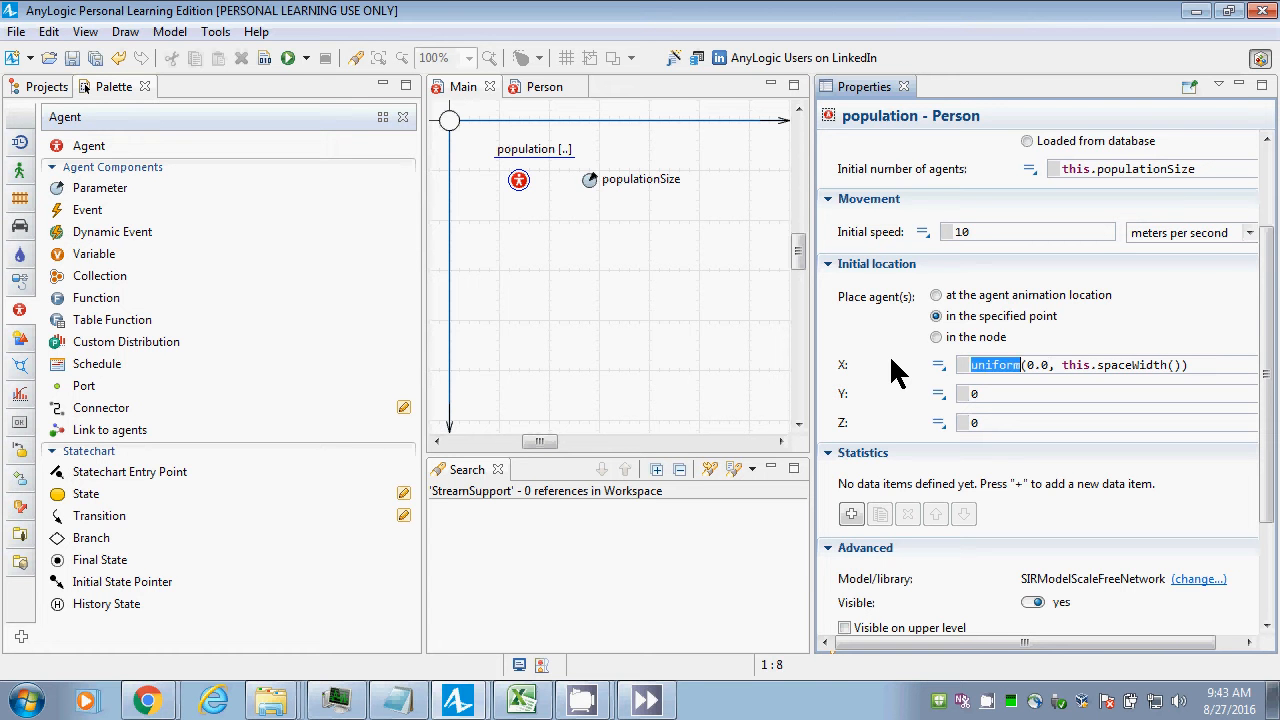
pyautogui.hotkey('shift', 'Right')
pyautogui.hotkey('shift', 'Right')
pyautogui.hotkey('shift', 'Right')
pyautogui.hotkey('shift', 'Right')
pyautogui.hotkey('shift', 'Right')
pyautogui.hotkey('shift', 'Right')
pyautogui.hotkey('shift', 'Right')
pyautogui.hotkey('shift', 'Right')
pyautogui.hotkey('shift', 'Right')
pyautogui.hotkey('shift', 'Right')
pyautogui.hotkey('shift', 'Right')
pyautogui.hotkey('shift', 'Right')
pyautogui.hotkey('shift', 'Right')
pyautogui.hotkey('shift', 'Right')
pyautogui.hotkey('shift', 'Right')
pyautogui.hotkey('shift', 'Right')
pyautogui.hotkey('shift', 'Right')
pyautogui.hotkey('shift', 'Right')
pyautogui.hotkey('shift', 'Right')
pyautogui.hotkey('shift', 'Right')
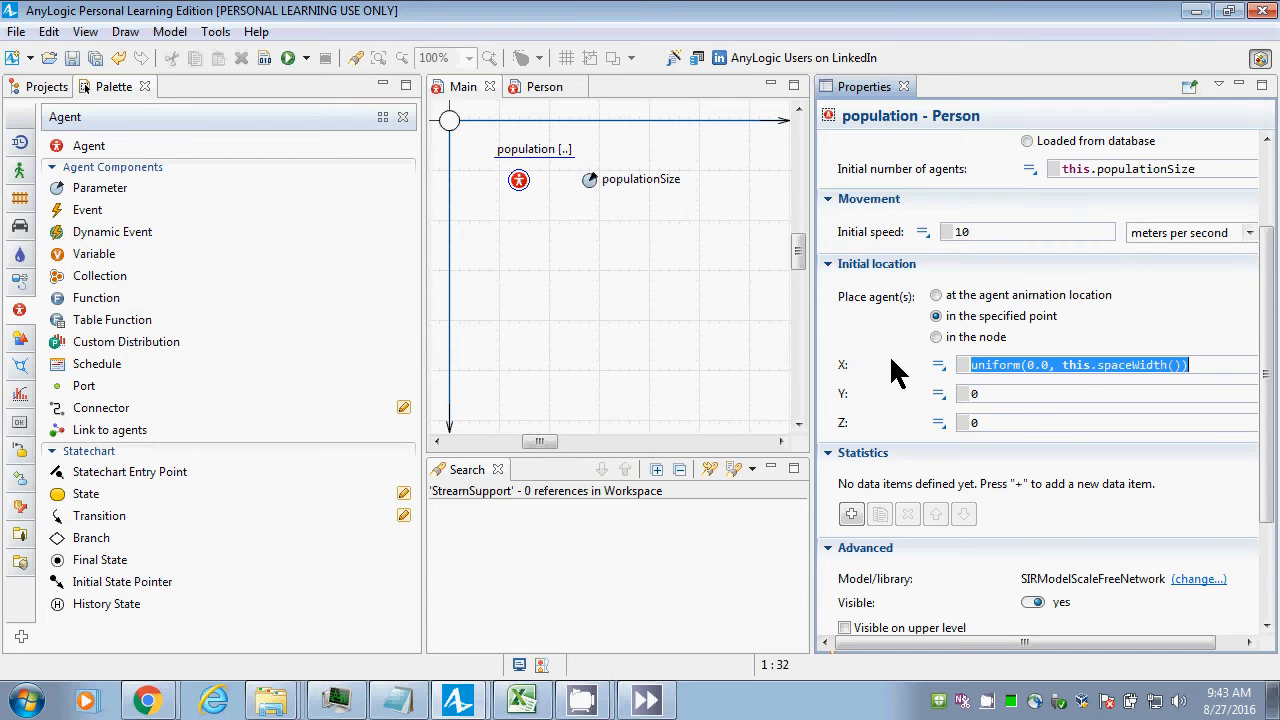
pyautogui.hotkey('ctrl', 'c')
pyautogui.doubleClick(1021, 386)
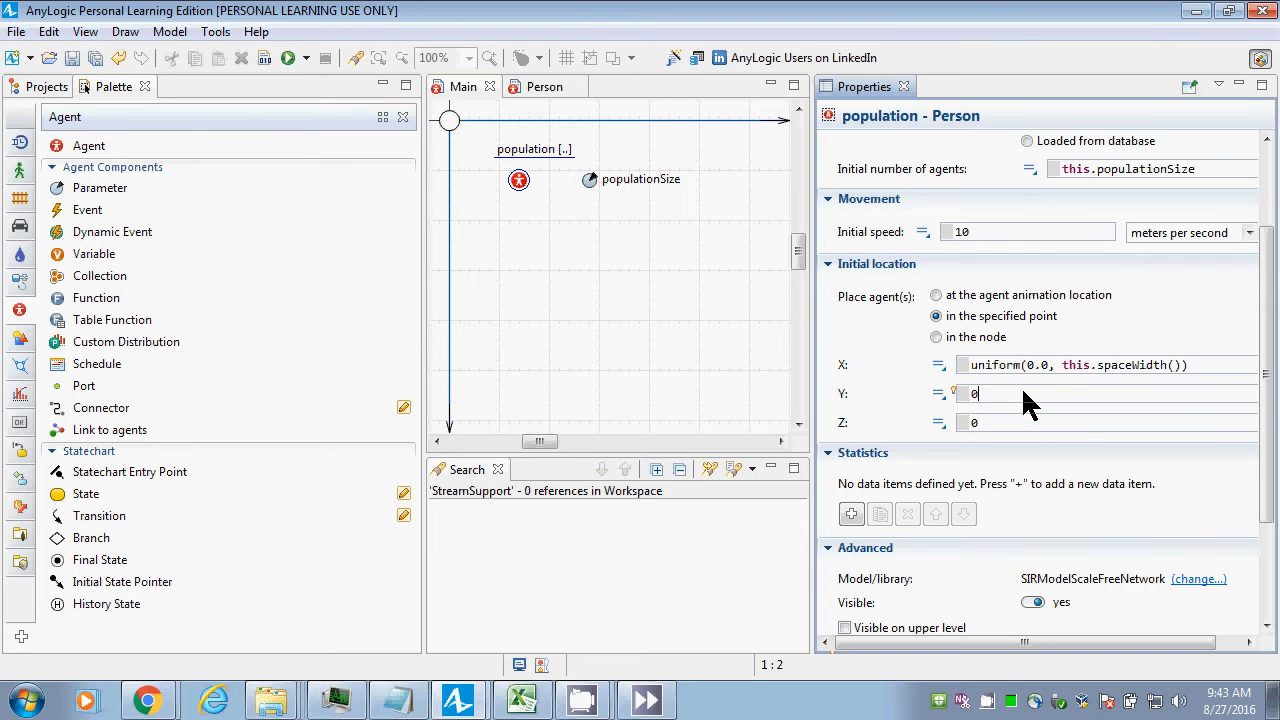
pyautogui.hotkey('ctrl', 'v')
pyautogui.press('Left')
pyautogui.press('Left')
pyautogui.press('Left')
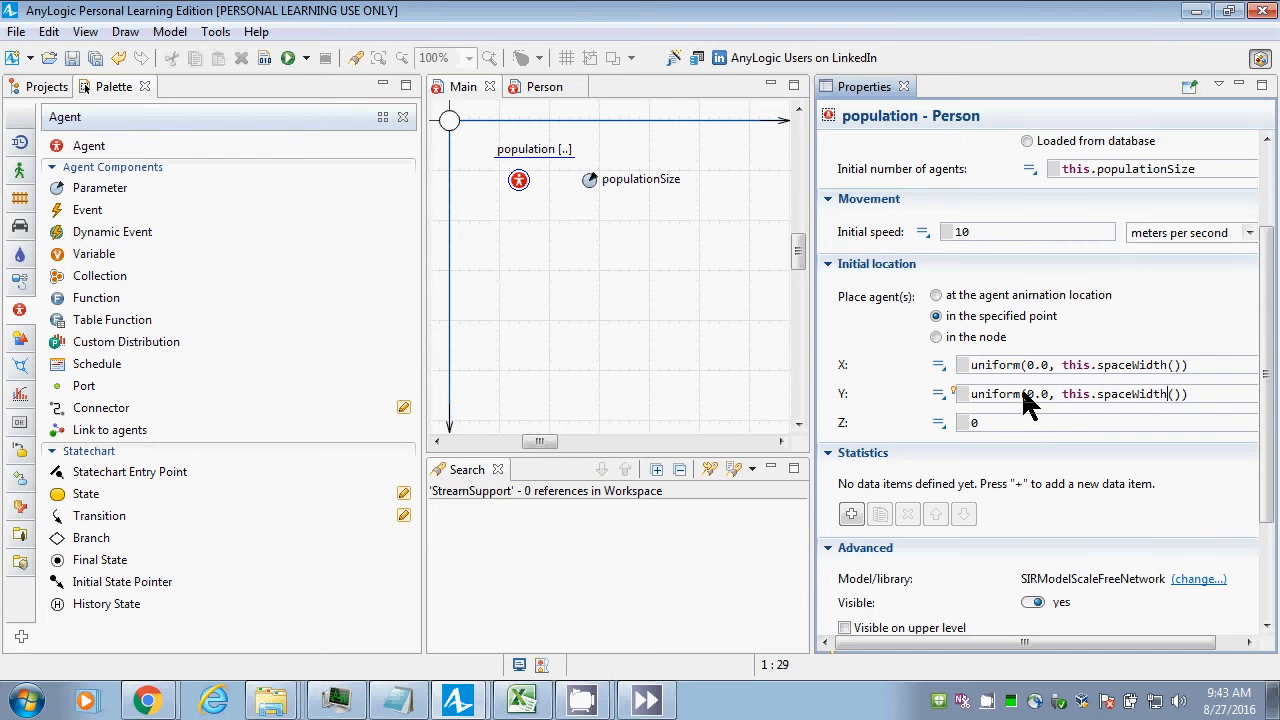
pyautogui.hotkey('shift', 'Left')
pyautogui.hotkey('shift', 'Left')
pyautogui.hotkey('shift', 'Left')
pyautogui.hotkey('shift', 'Left')
pyautogui.hotkey('shift', 'Left')
pyautogui.write('Height')
pyautogui.hotkey('ctrl', 'Left')
pyautogui.hotkey('ctrl', 'Left')
pyautogui.hotkey('ctrl', 'Left')
pyautogui.hotkey('ctrl', 'shift', 'Right')
pyautogui.hotkey('ctrl', 'shift', 'Right')
pyautogui.hotkey('ctrl', 'shift', 'Right')
pyautogui.hotkey('ctrl', 'shift', 'Right')
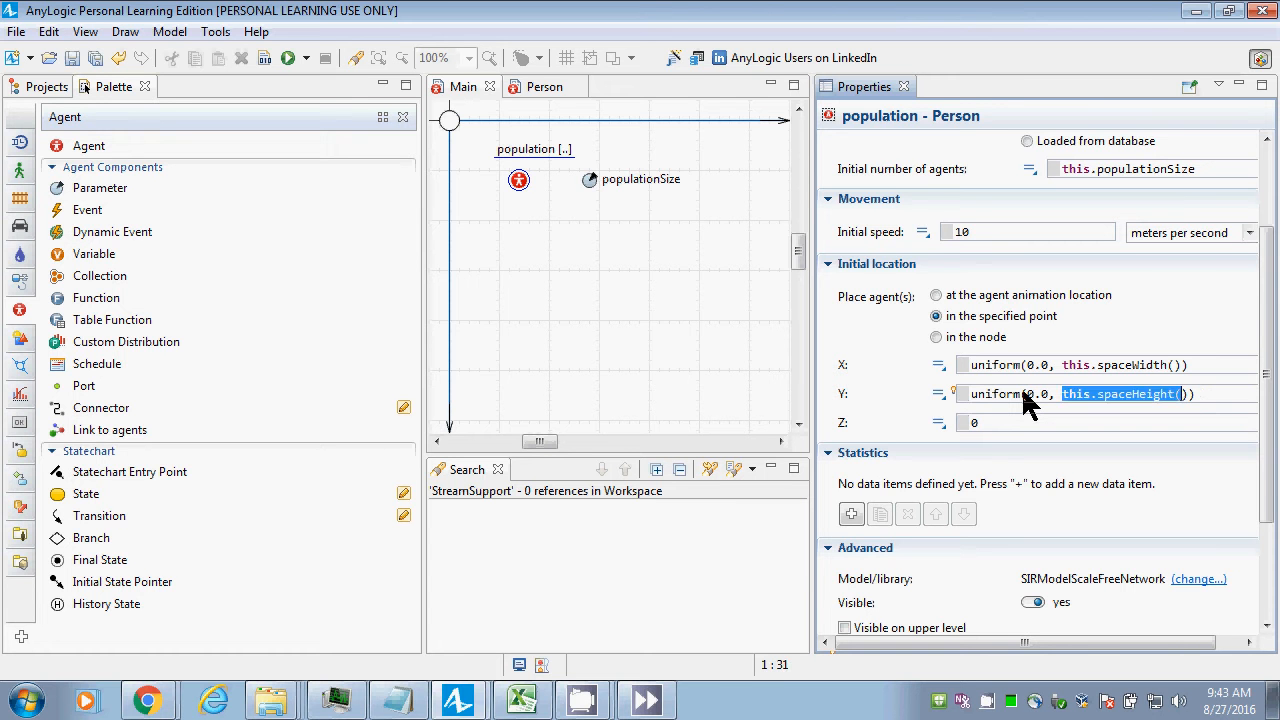
pyautogui.hotkey('ctrl', 'Left')
pyautogui.hotkey('ctrl', 'Left')
pyautogui.hotkey('ctrl', 'Left')
pyautogui.hotkey('ctrl', 'Left')
pyautogui.hotkey('ctrl', 'Left')
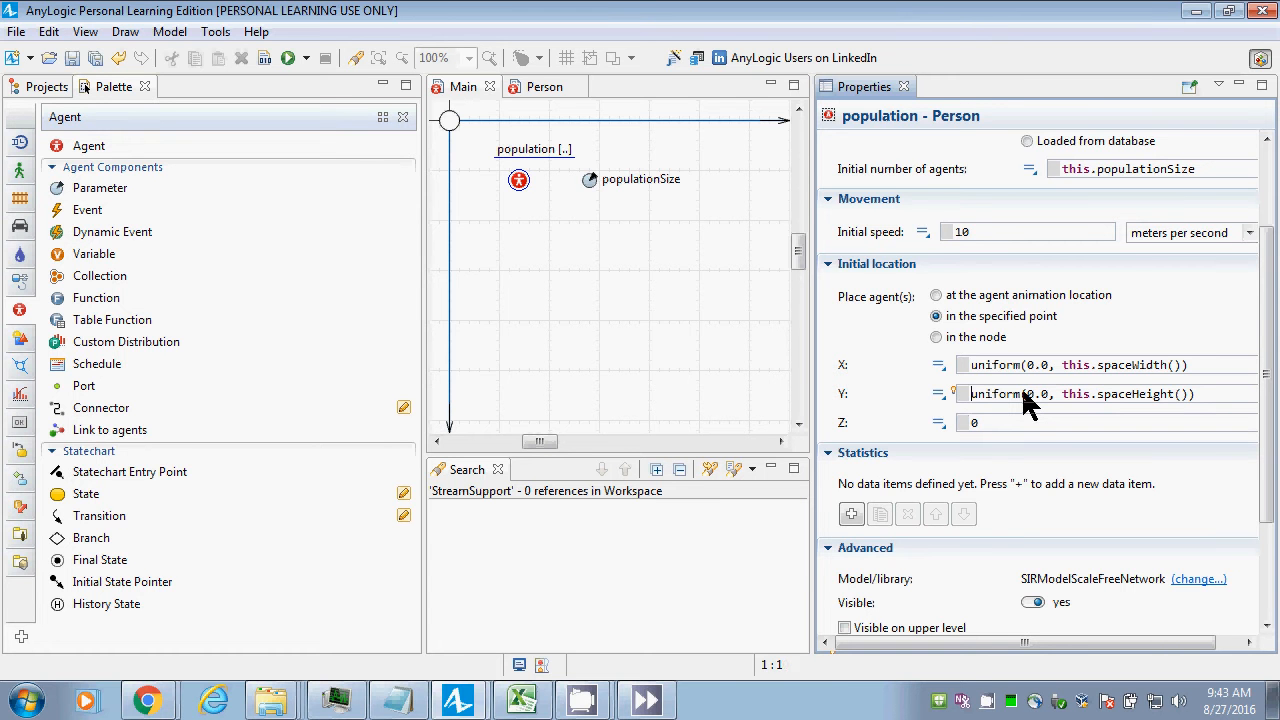
pyautogui.hotkey('ctrl', 'shift', 'Right')
pyautogui.hotkey('shift', 'Right')
pyautogui.hotkey('shift', 'Right')
pyautogui.hotkey('shift', 'Right')
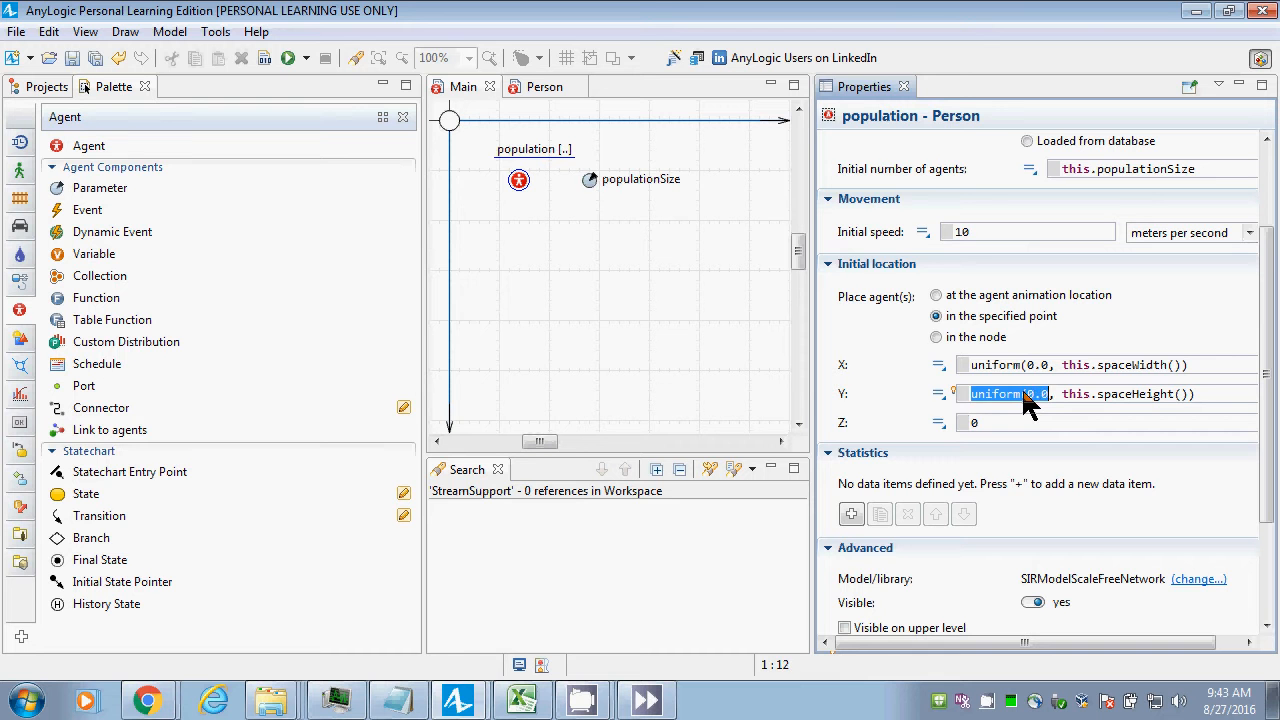
pyautogui.press('Right')
pyautogui.hotkey('shift', 'Left')
pyautogui.hotkey('shift', 'Left')
pyautogui.hotkey('shift', 'Left')
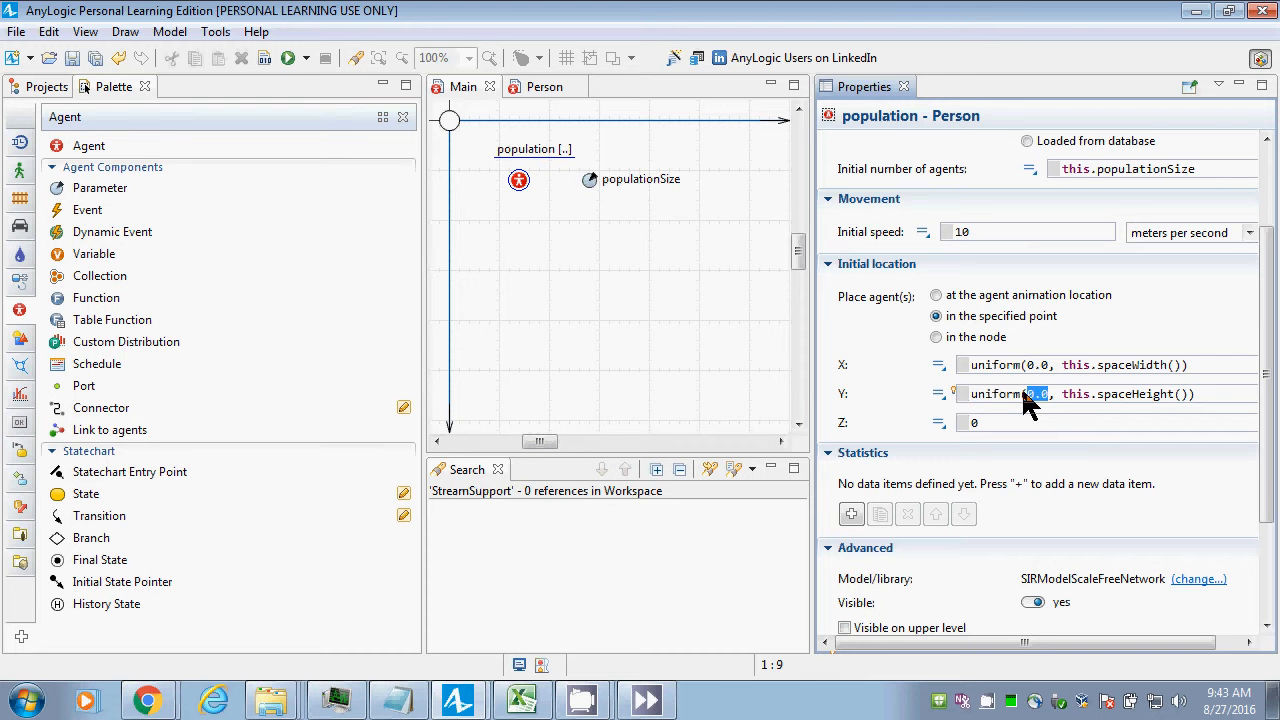
pyautogui.hotkey('ctrl', 'Right')
pyautogui.hotkey('ctrl', 'Right')
pyautogui.hotkey('ctrl', 'Right')
pyautogui.hotkey('ctrl', 'Right')
pyautogui.hotkey('ctrl', 'Right')
pyautogui.hotkey('ctrl', 'Right')
pyautogui.hotkey('ctrl', 'Right')
pyautogui.hotkey('ctrl', 'Right')
pyautogui.hotkey('ctrl', 'Left')
pyautogui.hotkey('ctrl', 'Left')
pyautogui.press('Tab')
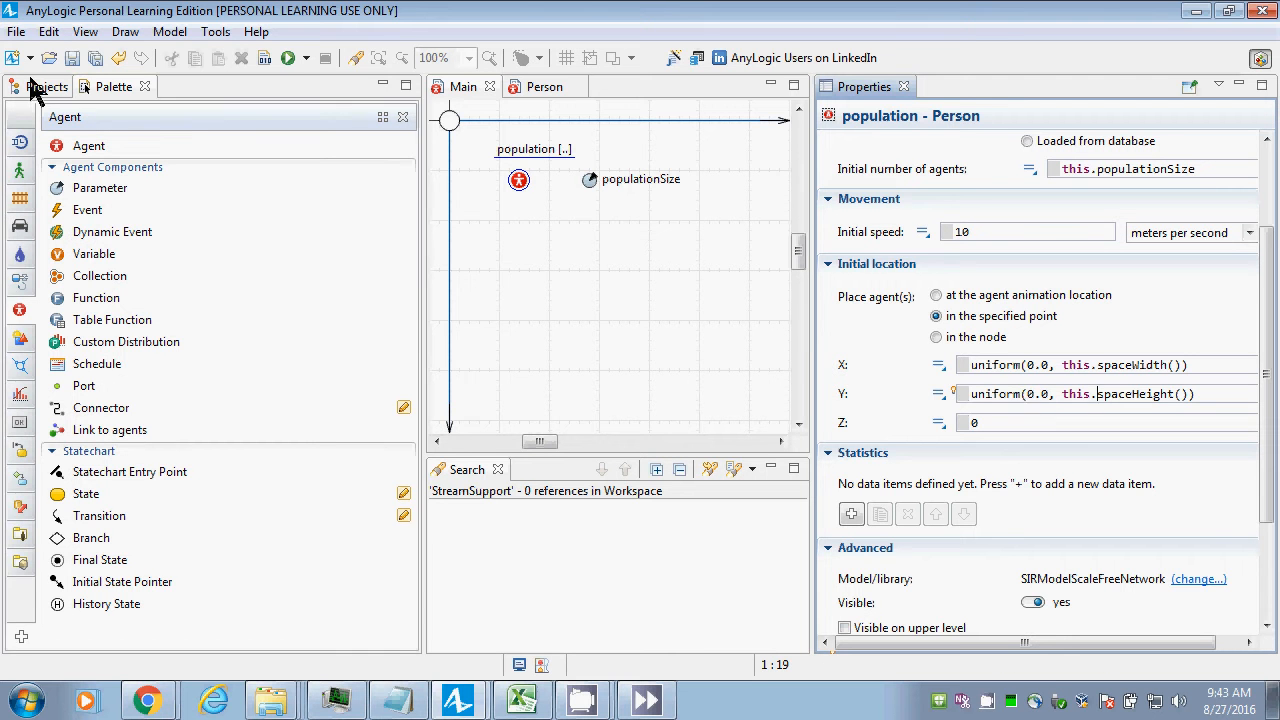
# Run the Simulation experiment to check the random placement of the agents, and close the simulation window.
pyautogui.click(45, 87)
pyautogui.rightClick(76, 165)
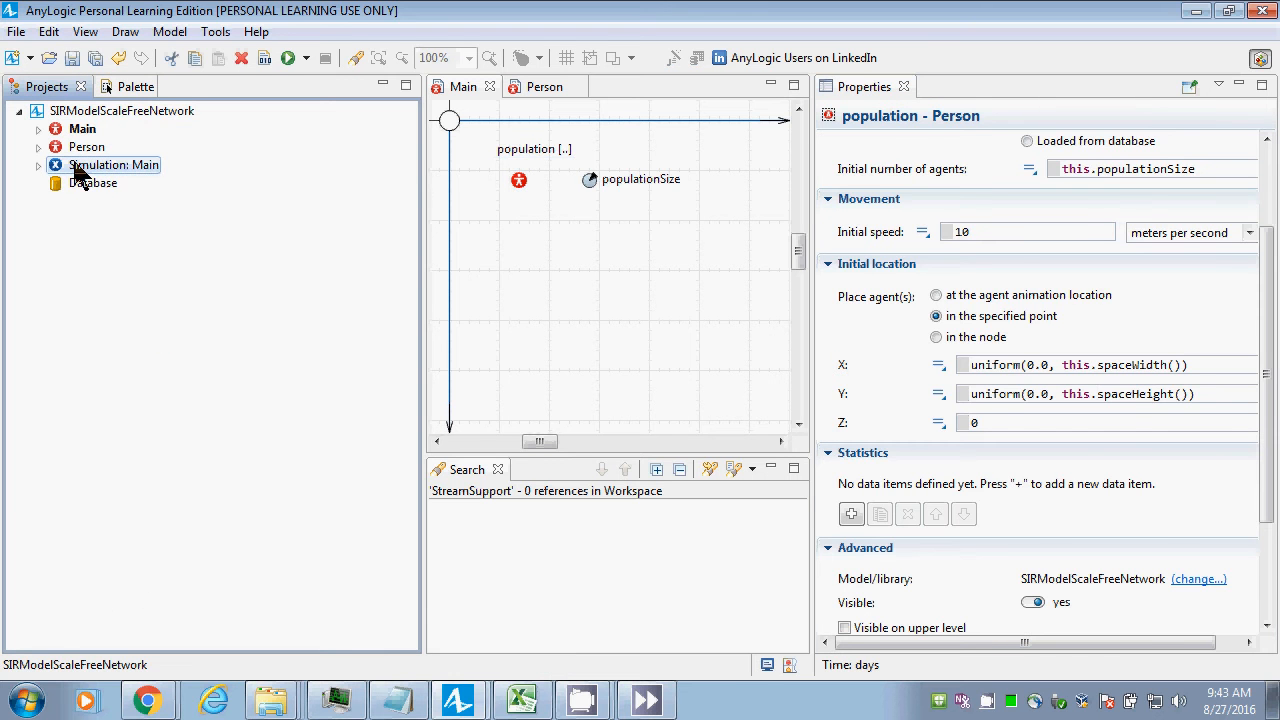
pyautogui.click(119, 435)
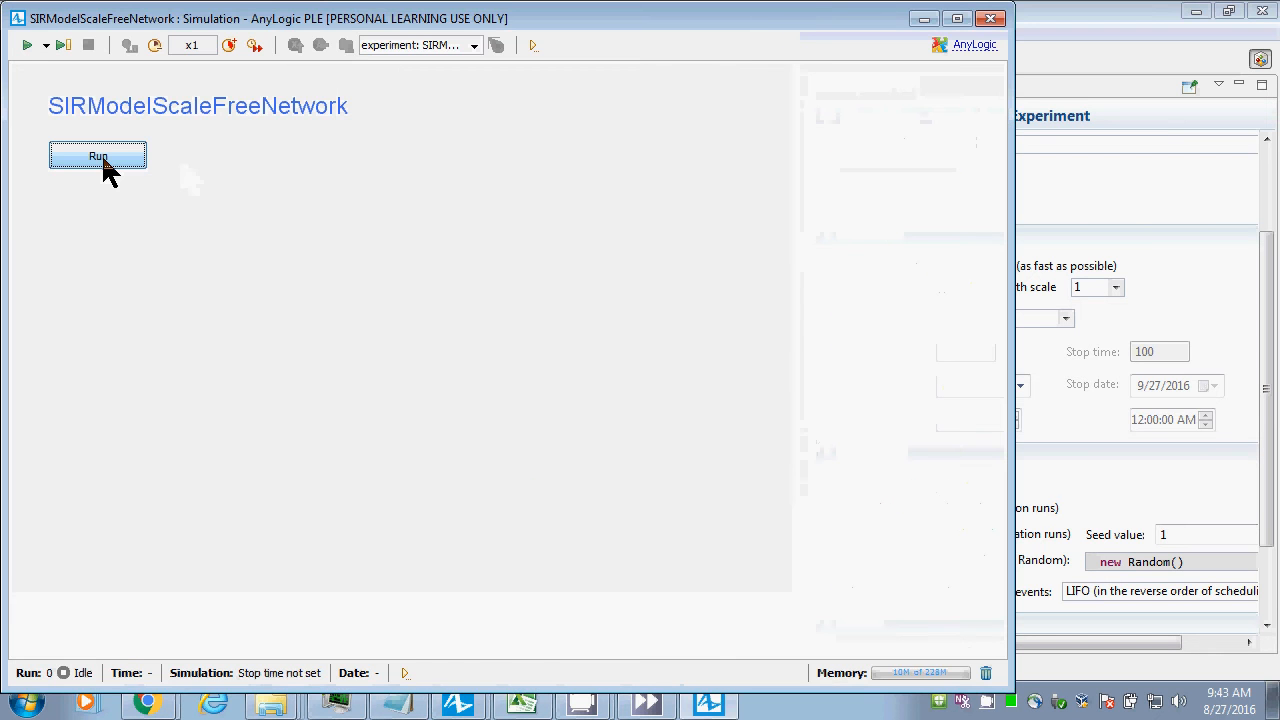
pyautogui.click(100, 157)
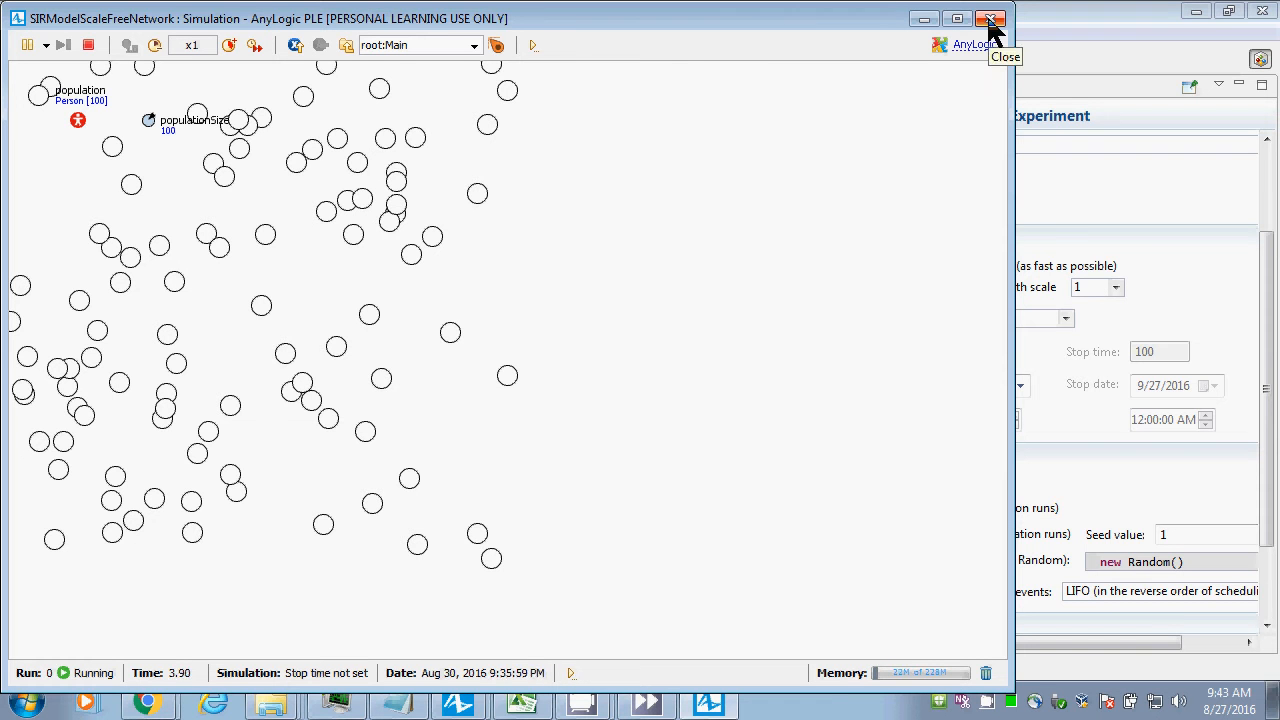
pyautogui.click(990, 20)
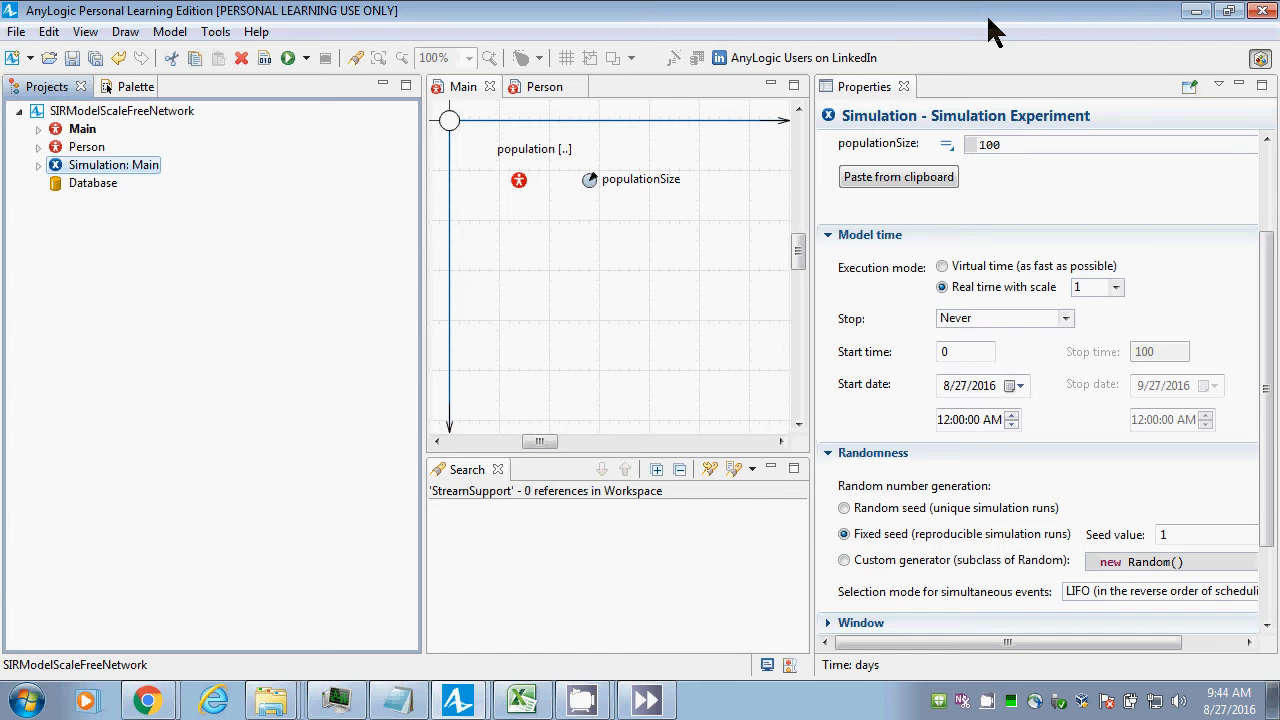
# Set Main's network type to Distance-based with a connection range of 100, and save the model.
pyautogui.click(82, 130)
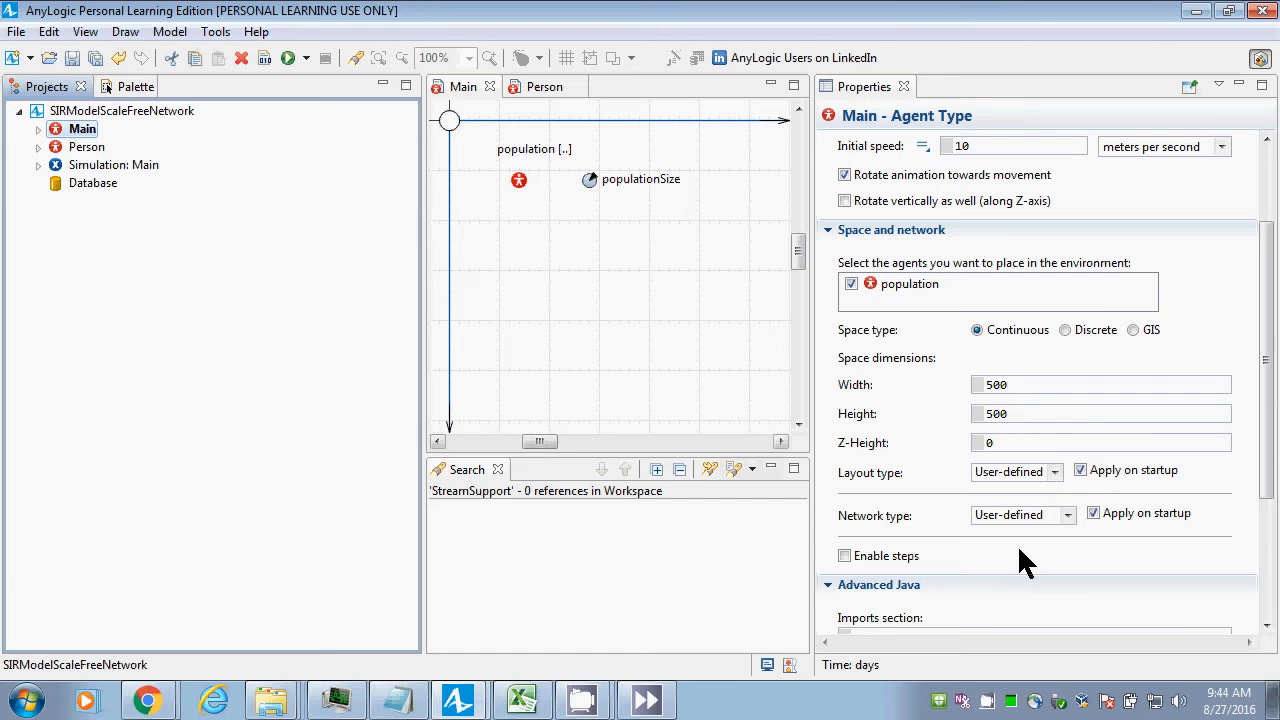
pyautogui.click(1060, 520)
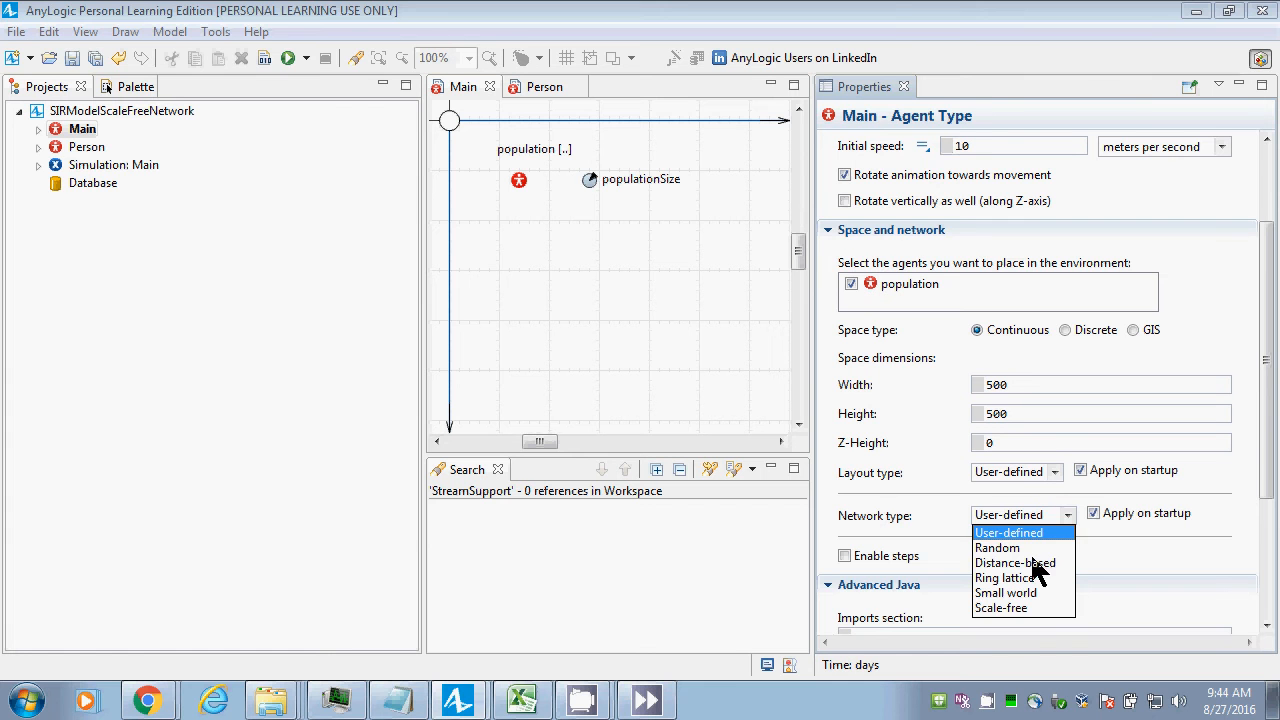
pyautogui.click(1036, 564)
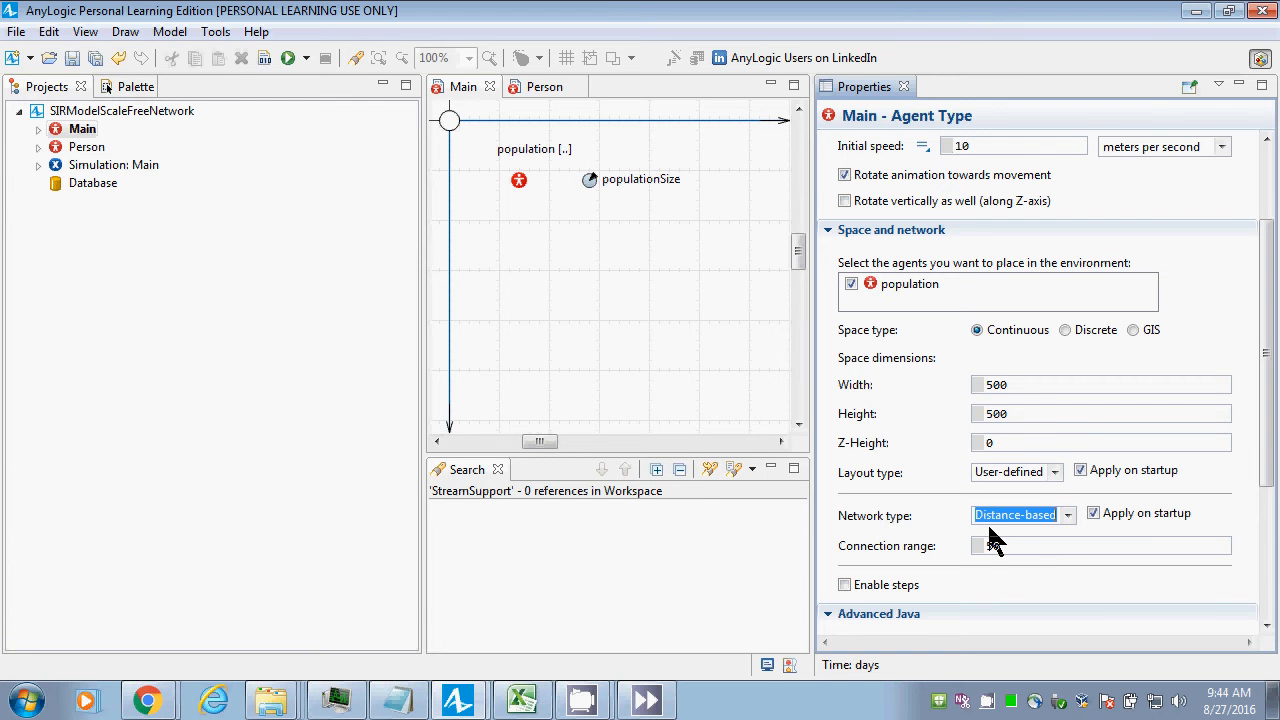
pyautogui.moveTo(1005, 549); pyautogui.dragTo(952, 543)
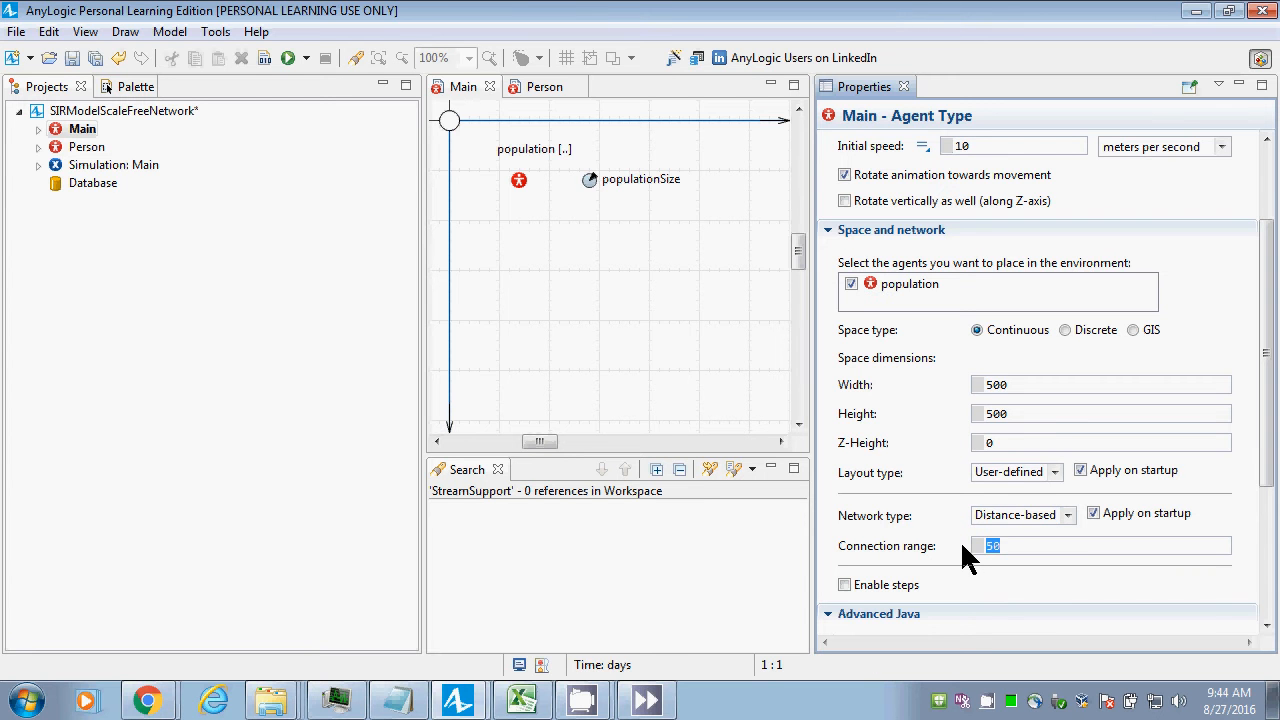
pyautogui.write('100')
pyautogui.hotkey('ctrl', 's')
pyautogui.click(77, 133)
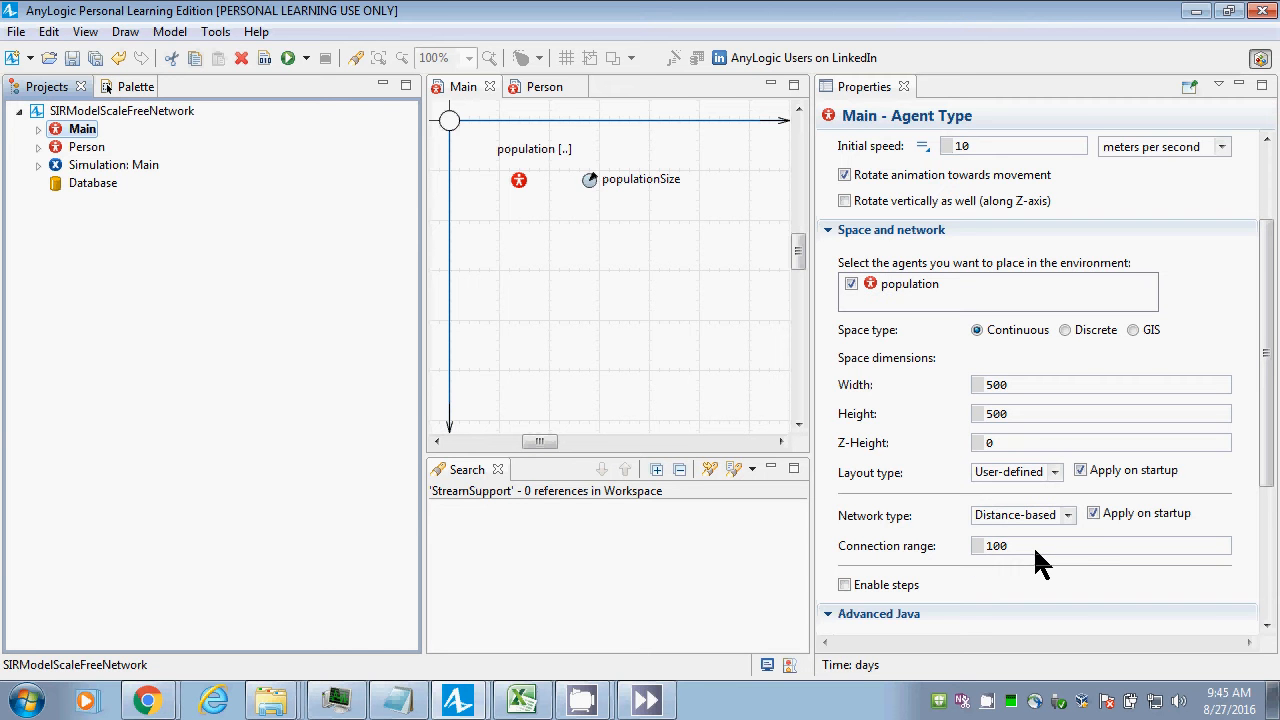
pyautogui.doubleClick(985, 546)
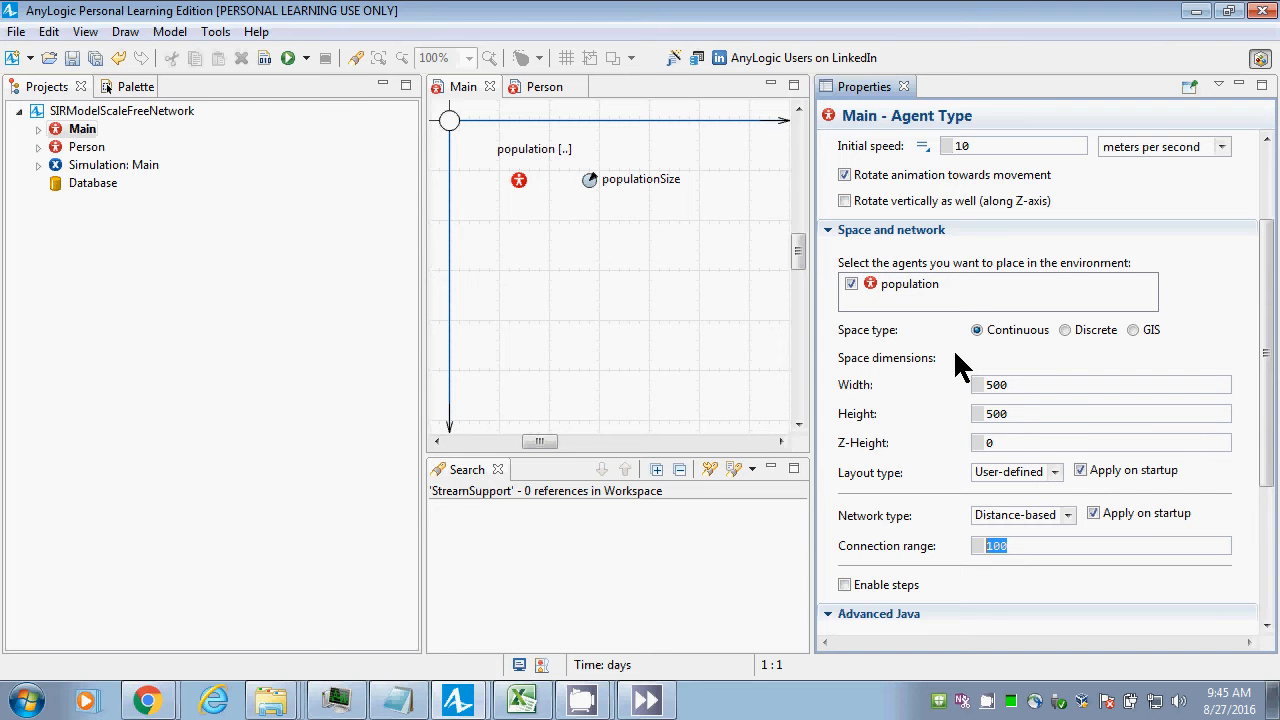
pyautogui.click(851, 284)
pyautogui.click(850, 284)
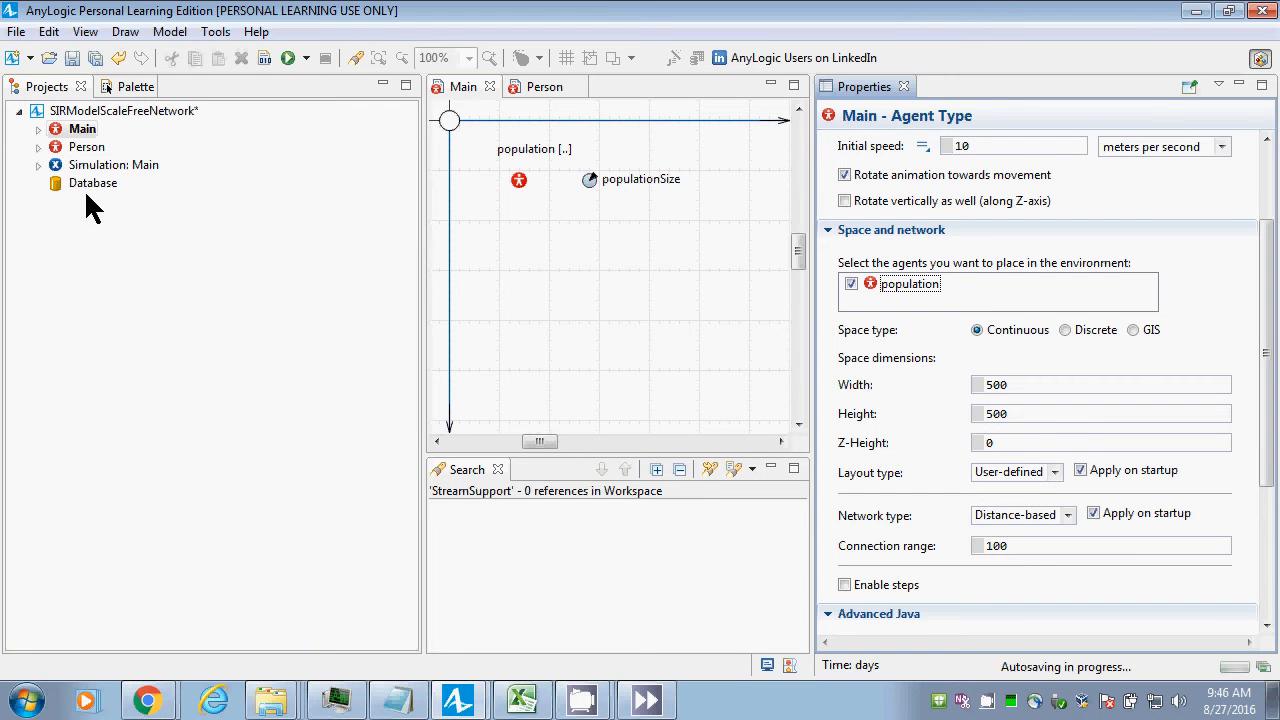
# Build the model and run the Simulation experiment with the distance-based network, closing the simulation window after checking it.
pyautogui.click(263, 58)
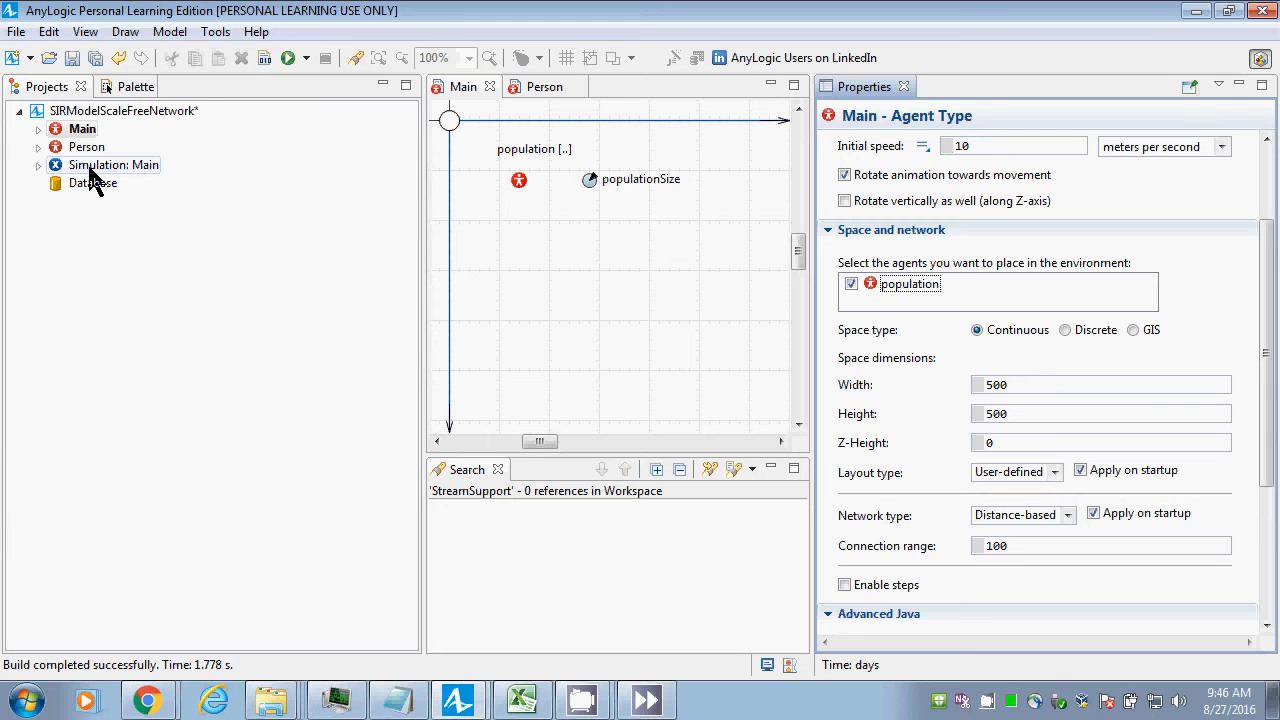
pyautogui.rightClick(88, 165)
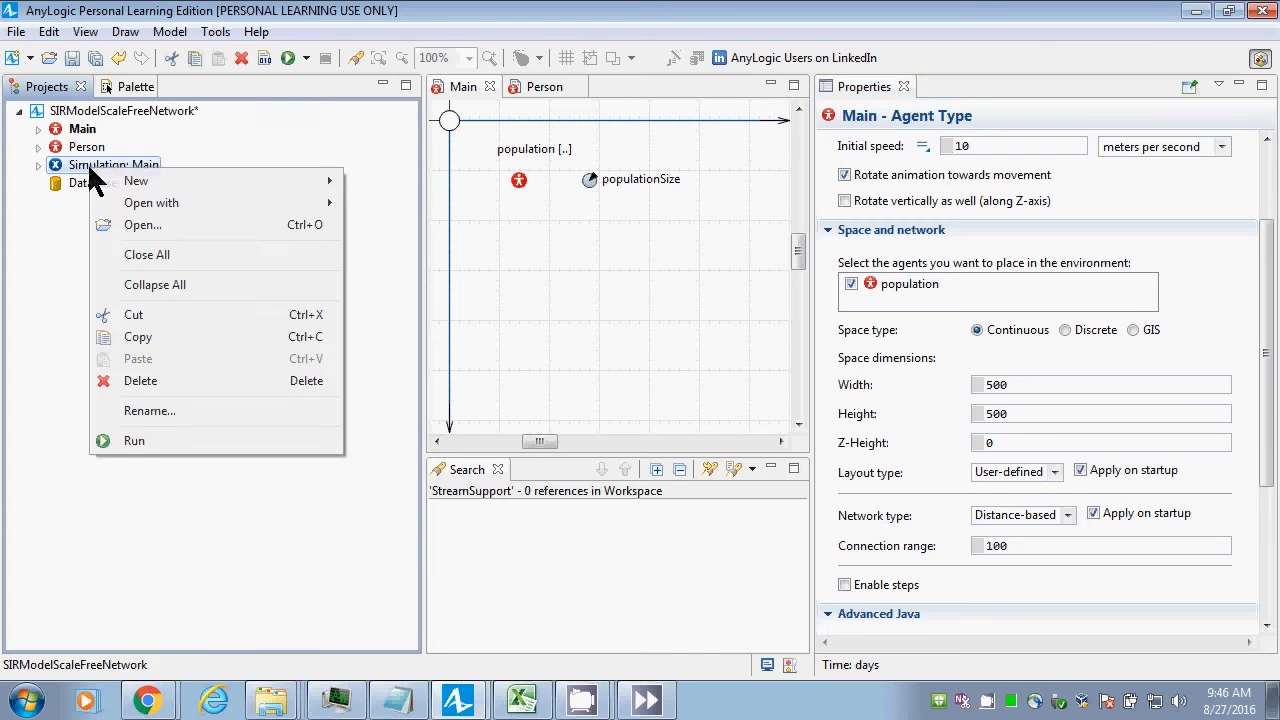
pyautogui.click(152, 445)
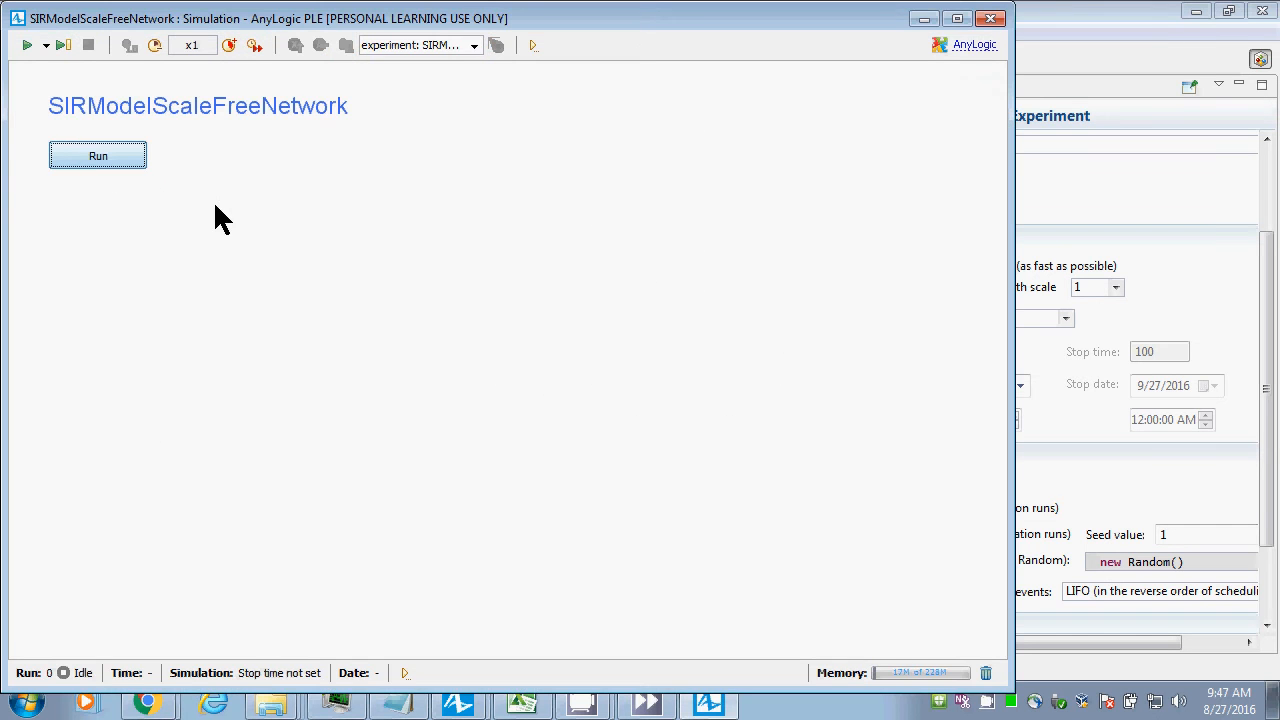
pyautogui.press('Return')
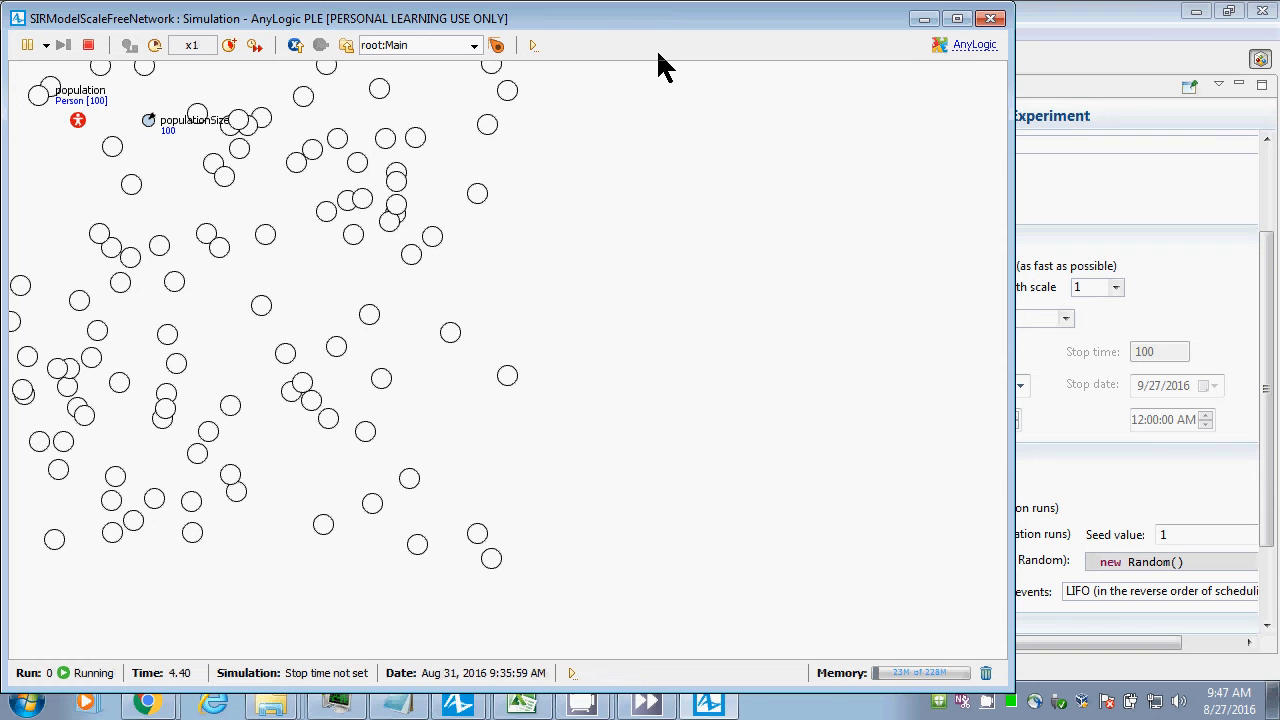
pyautogui.click(998, 20)
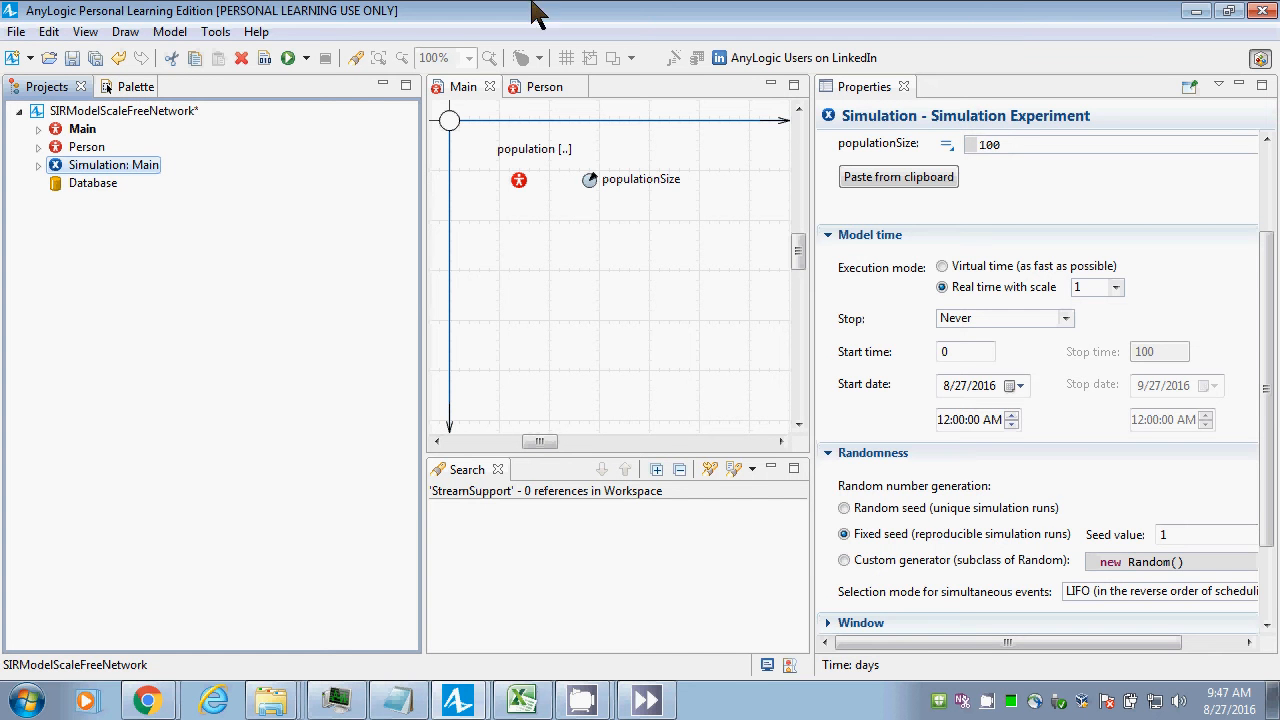
# In the Person agent type, make the oval's radius a dynamic value of 5.0.
pyautogui.click(536, 86)
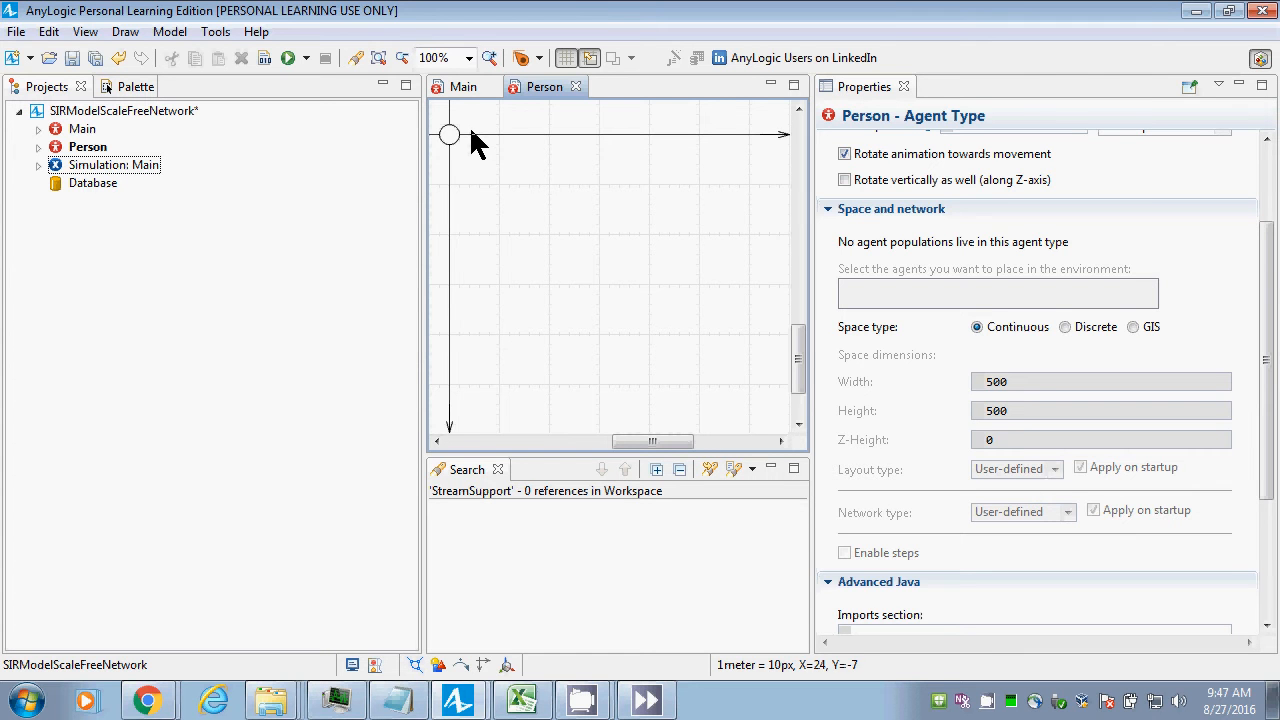
pyautogui.click(451, 140)
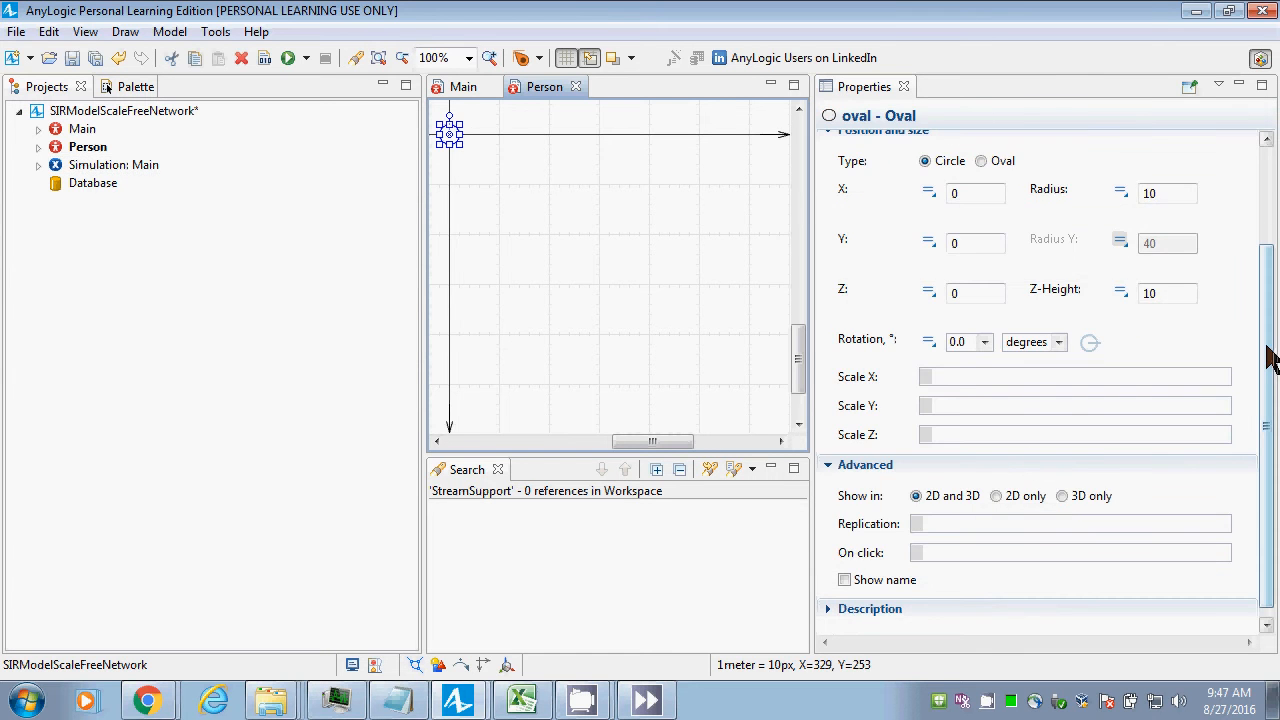
pyautogui.moveTo(1268, 348)
pyautogui.mouseDown()
pyautogui.moveTo(1268, 263)
pyautogui.moveTo(1268, 328)
pyautogui.mouseUp()
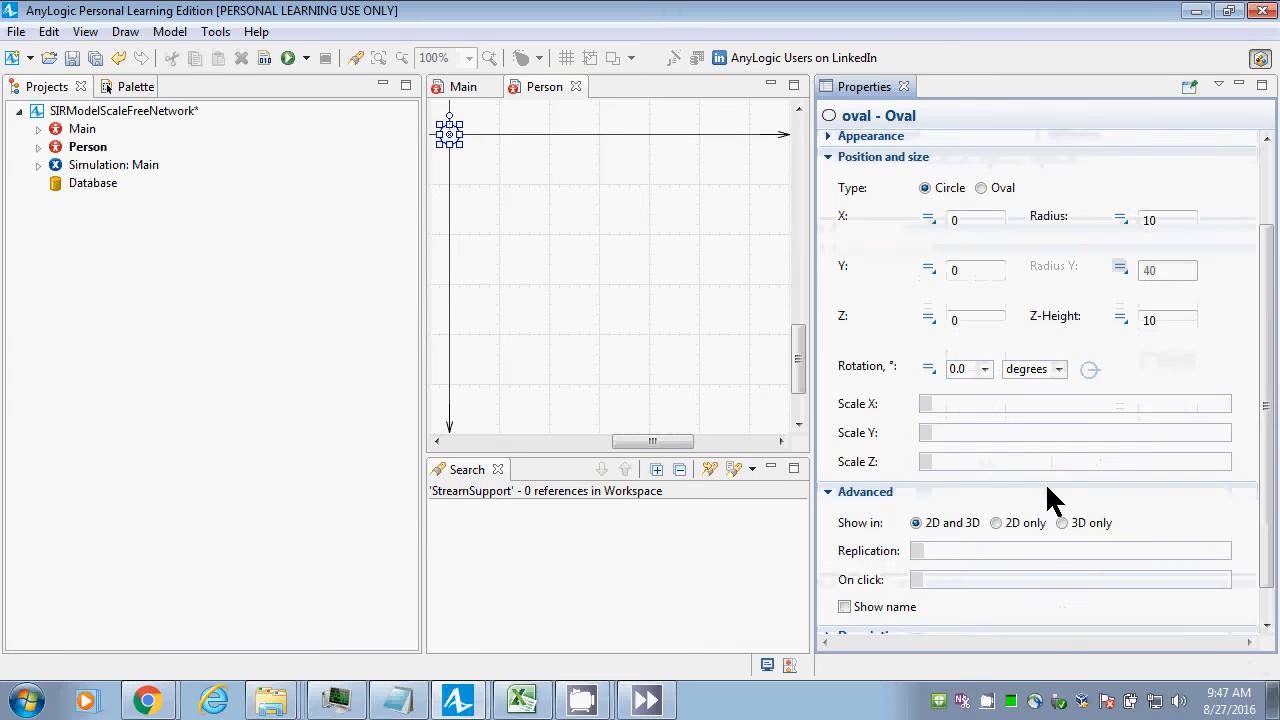
pyautogui.scroll(-1, 1266, 412)
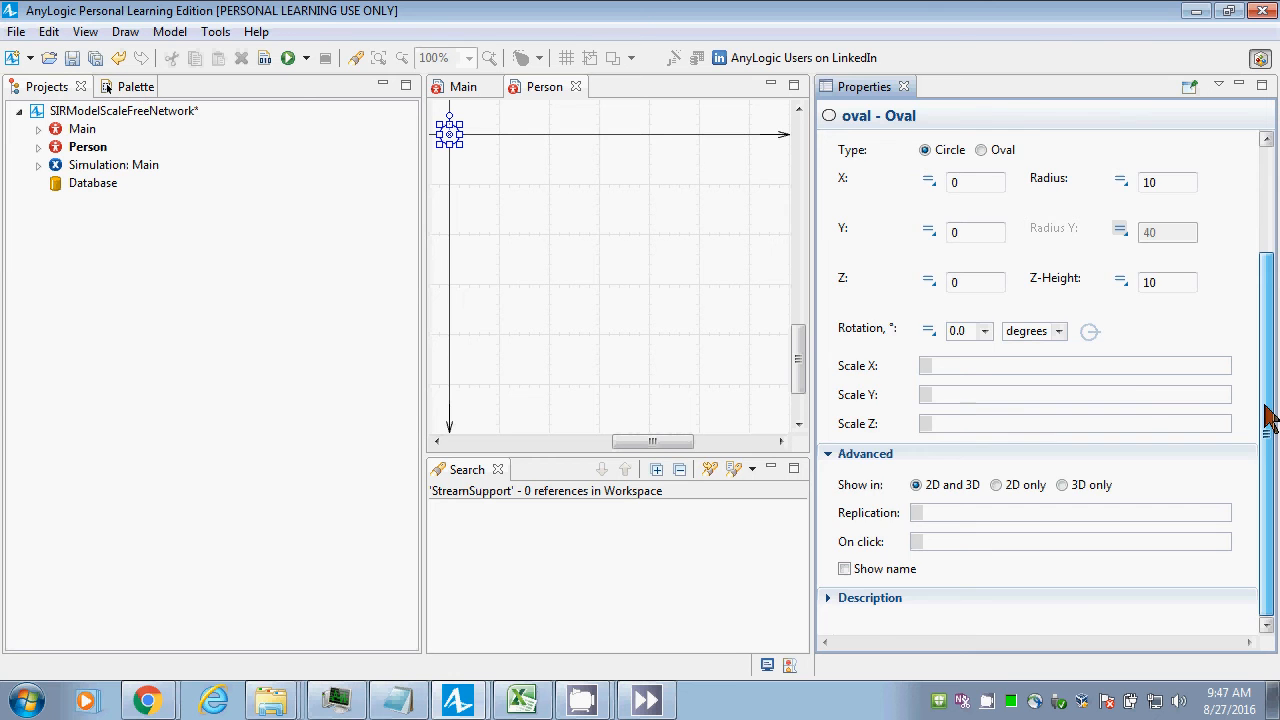
pyautogui.moveTo(1268, 418); pyautogui.dragTo(1266, 280)
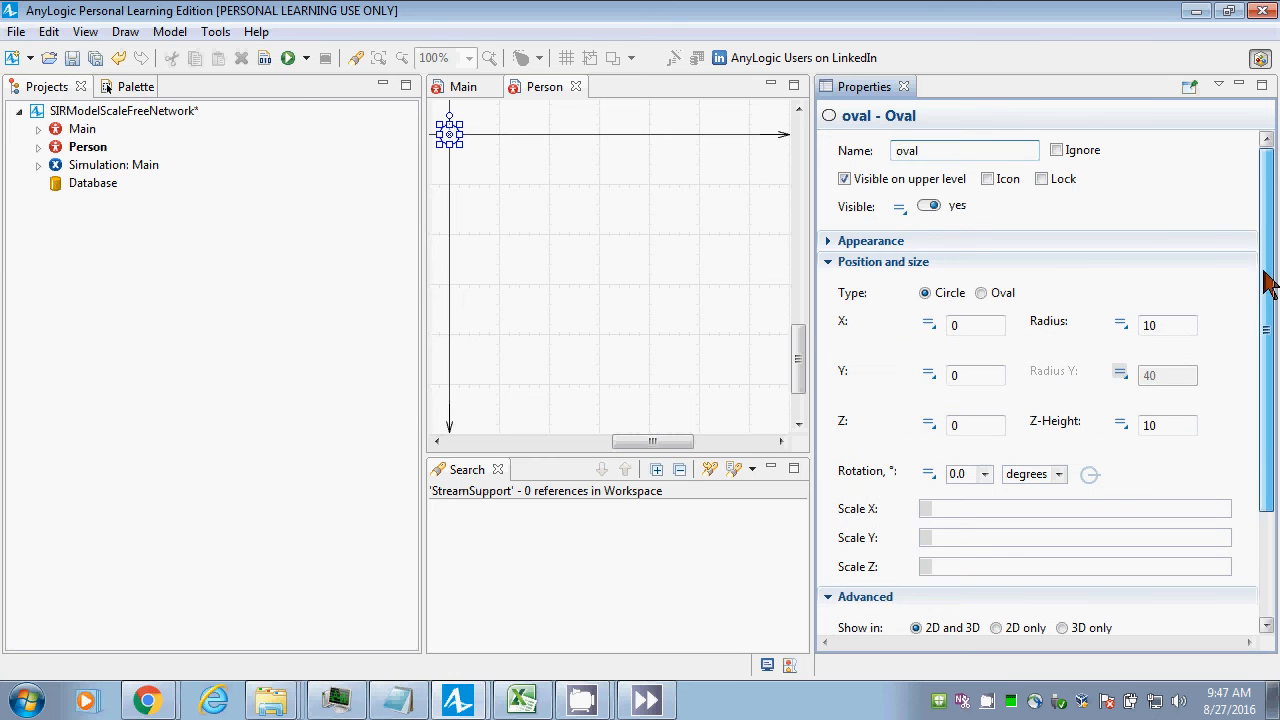
pyautogui.click(1119, 328)
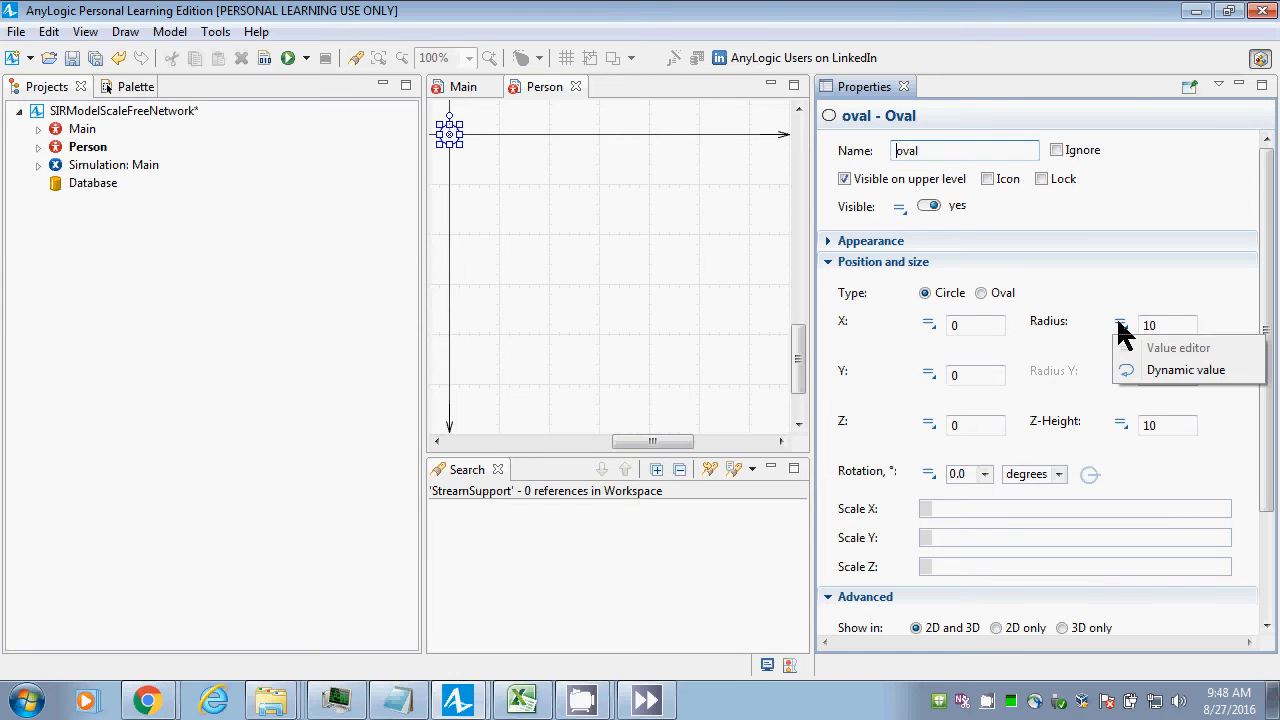
pyautogui.click(1158, 372)
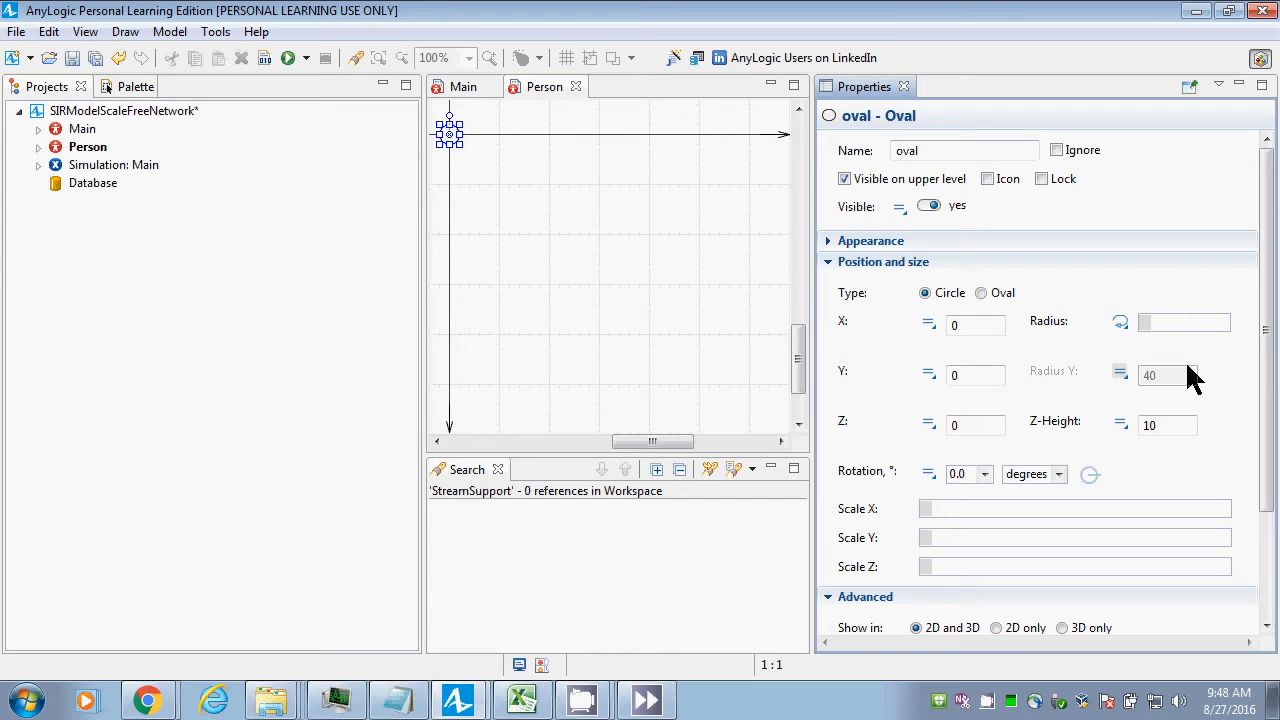
pyautogui.write('5.0')
pyautogui.press('Tab')
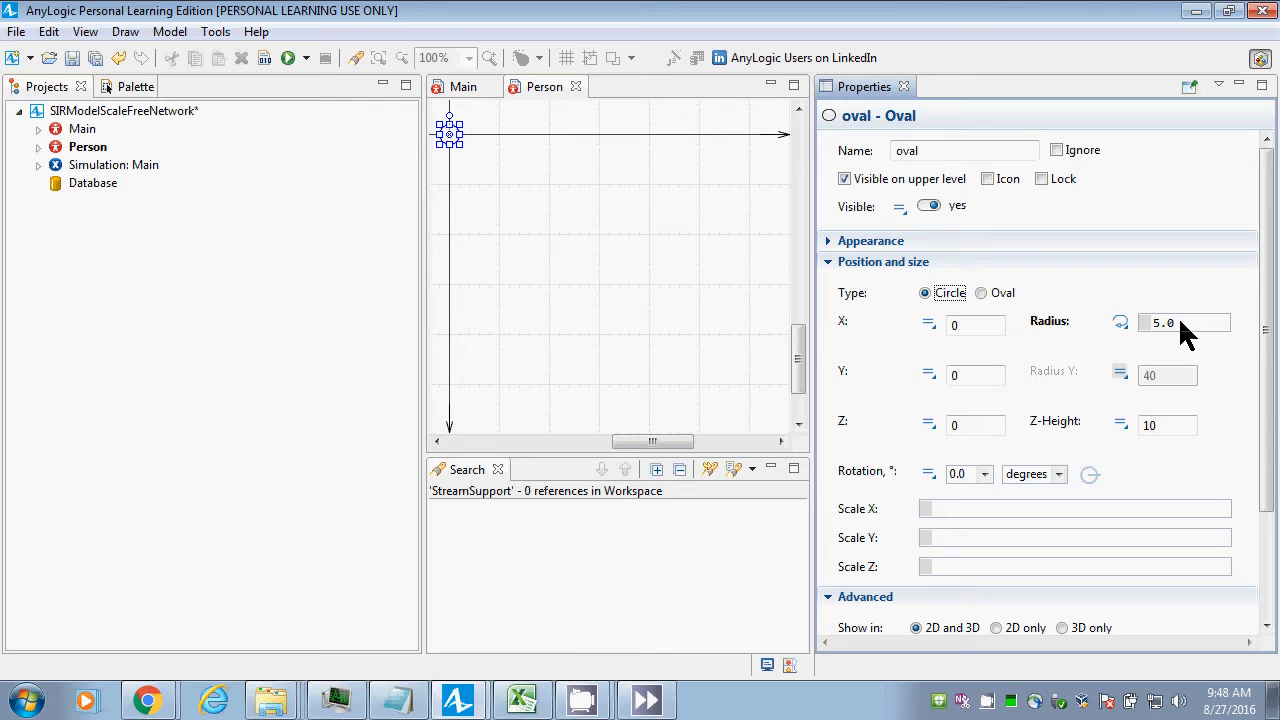
# Extend the oval's dynamic radius expression with "+ 2.0 * this.".
pyautogui.click(1186, 324)
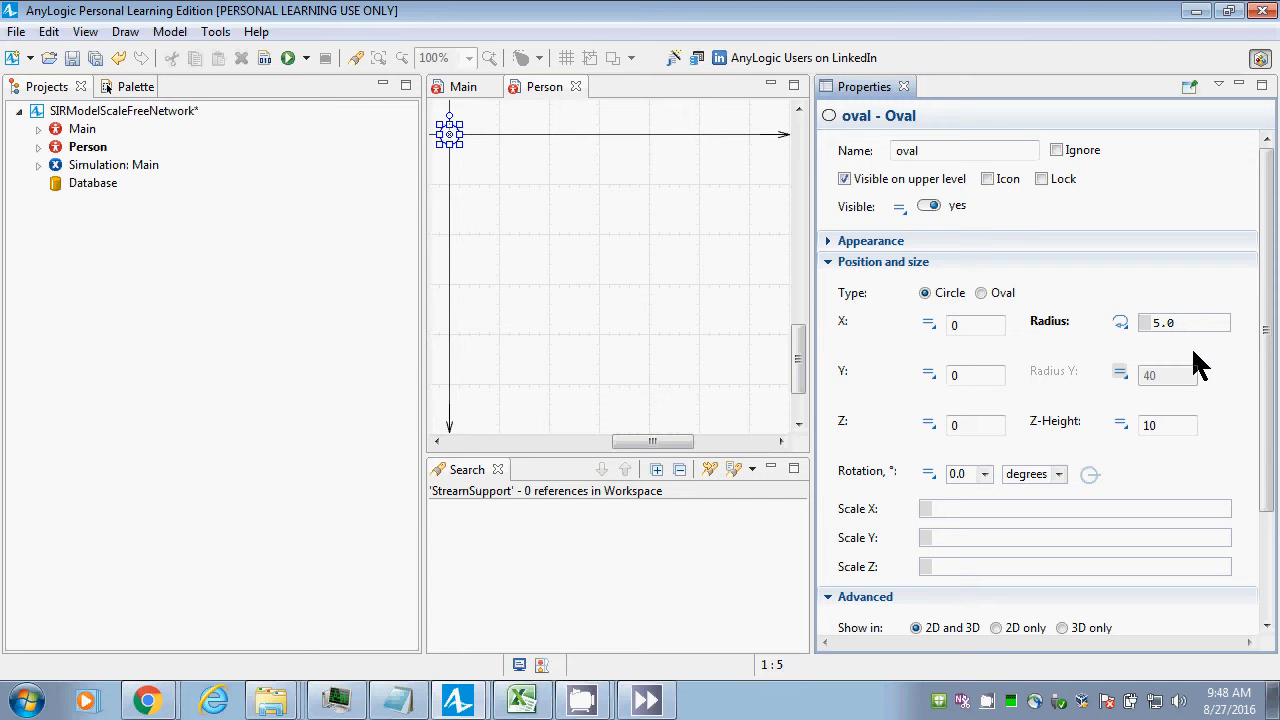
pyautogui.write('+ 2.0 * ')
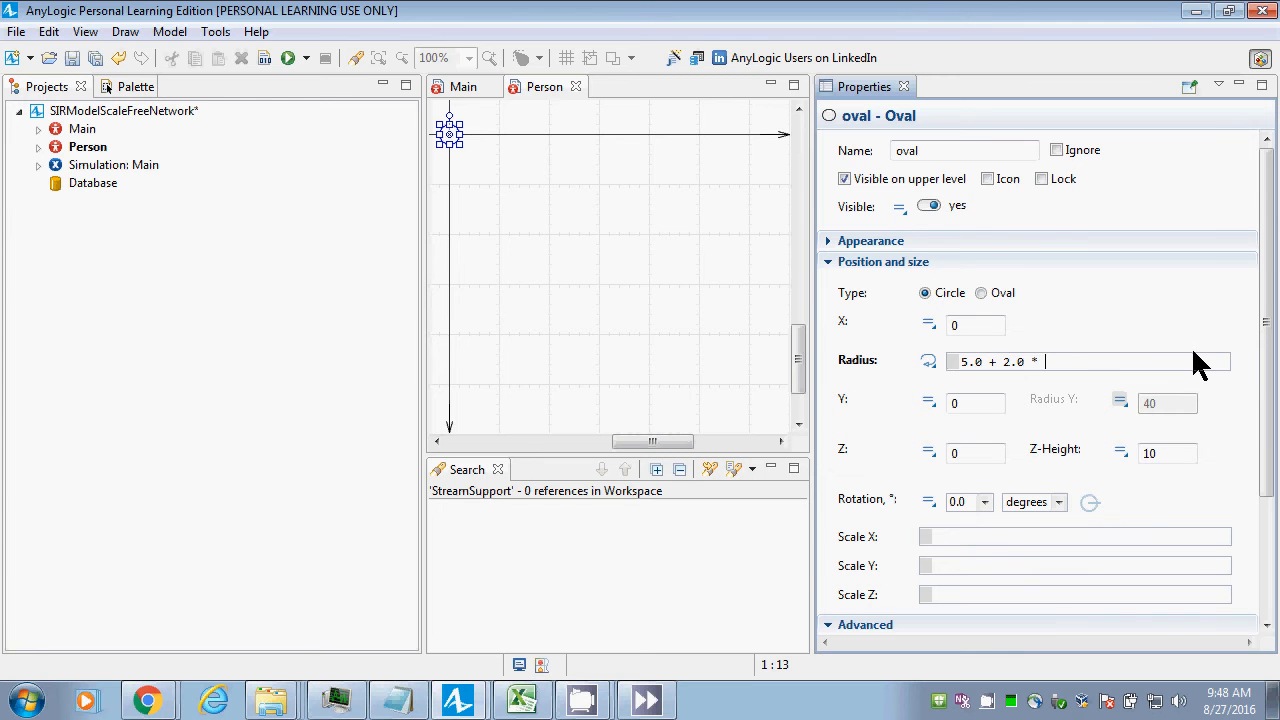
pyautogui.write('this.')
pyautogui.click(508, 136)
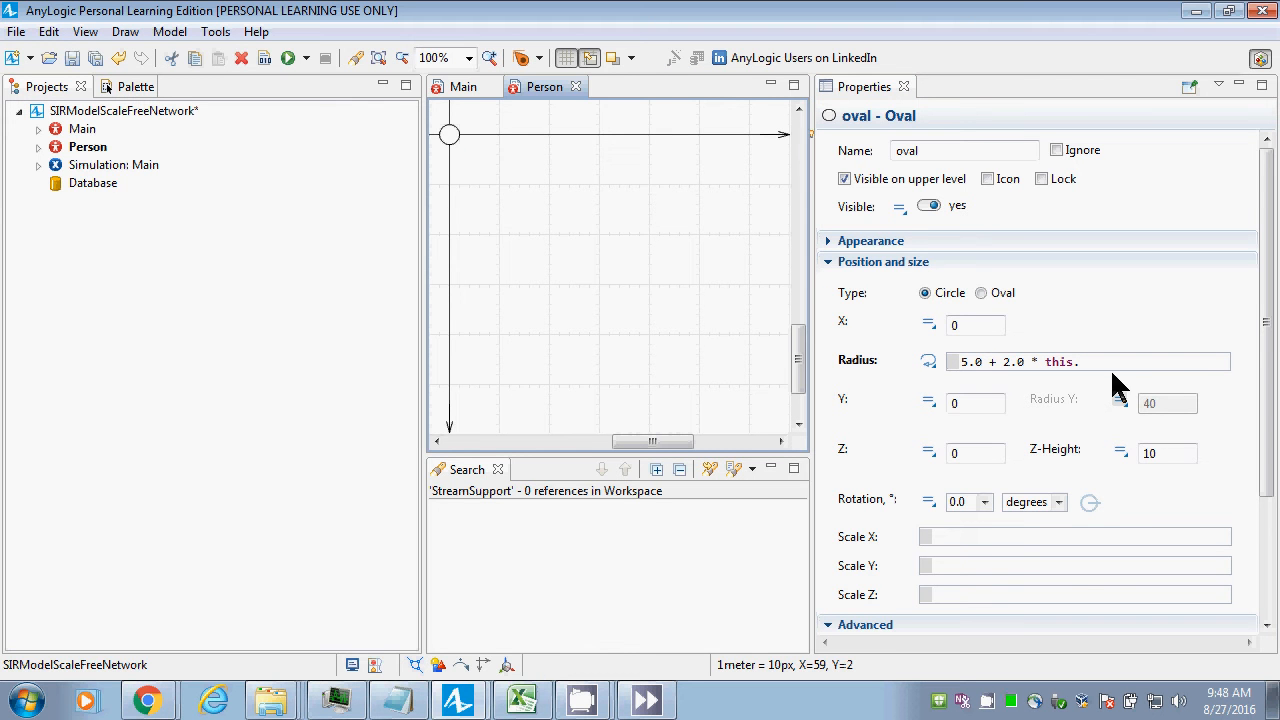
pyautogui.click(1268, 300)
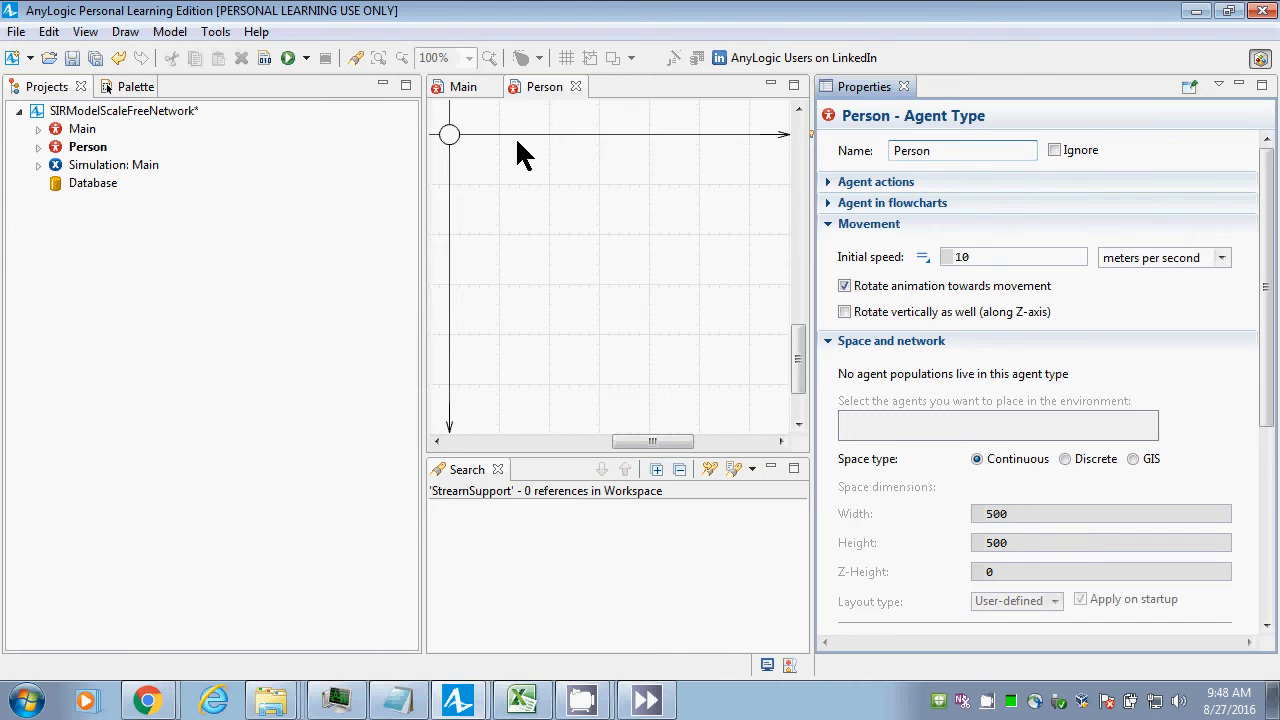
# Complete the Person oval's radius expression as 5.0 + 2.0 * this.getConnectionsNumber(), and save the model.
pyautogui.click(455, 137)
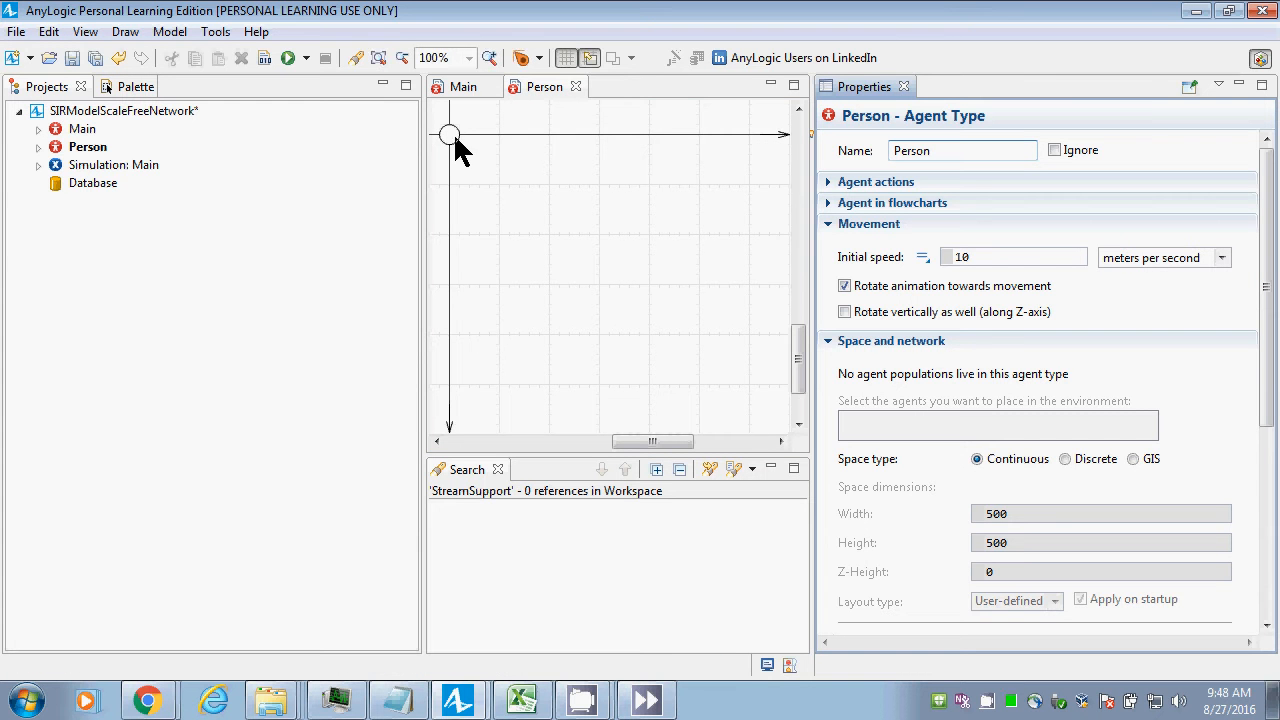
pyautogui.click(455, 145)
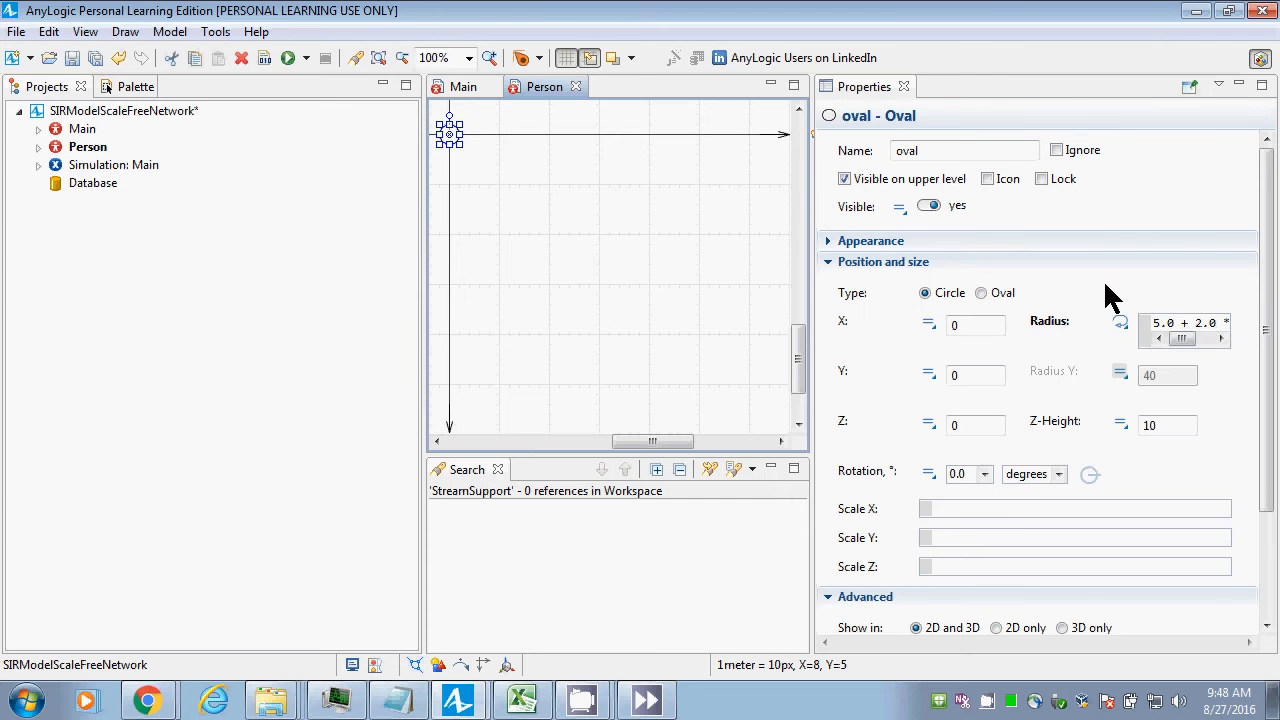
pyautogui.click(1205, 325)
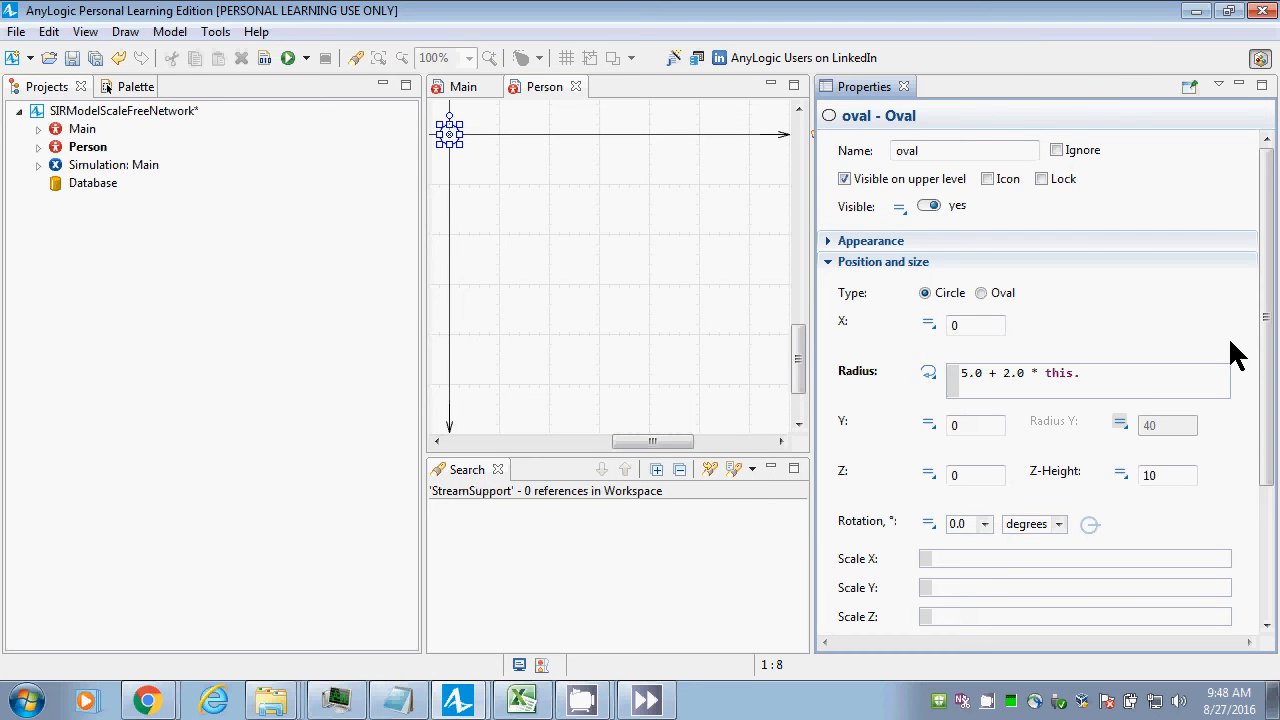
pyautogui.write('get')
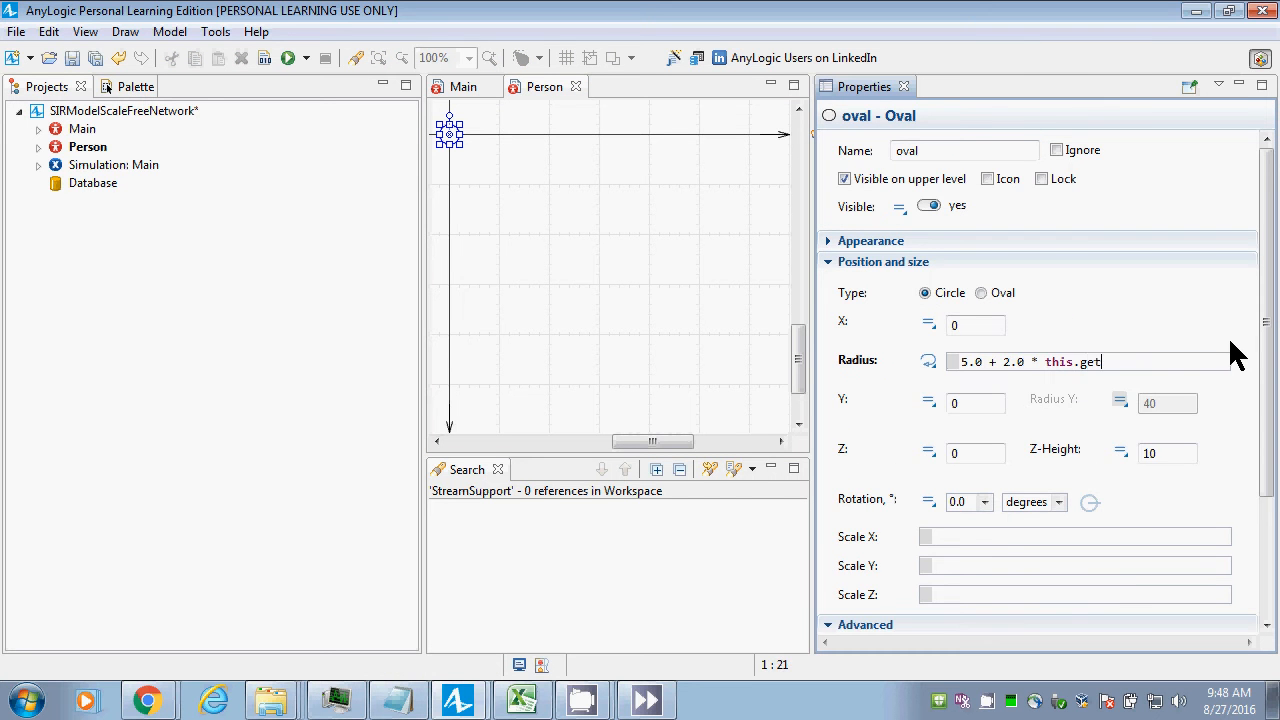
pyautogui.write('Conn')
pyautogui.hotkey('ctrl', 'space')
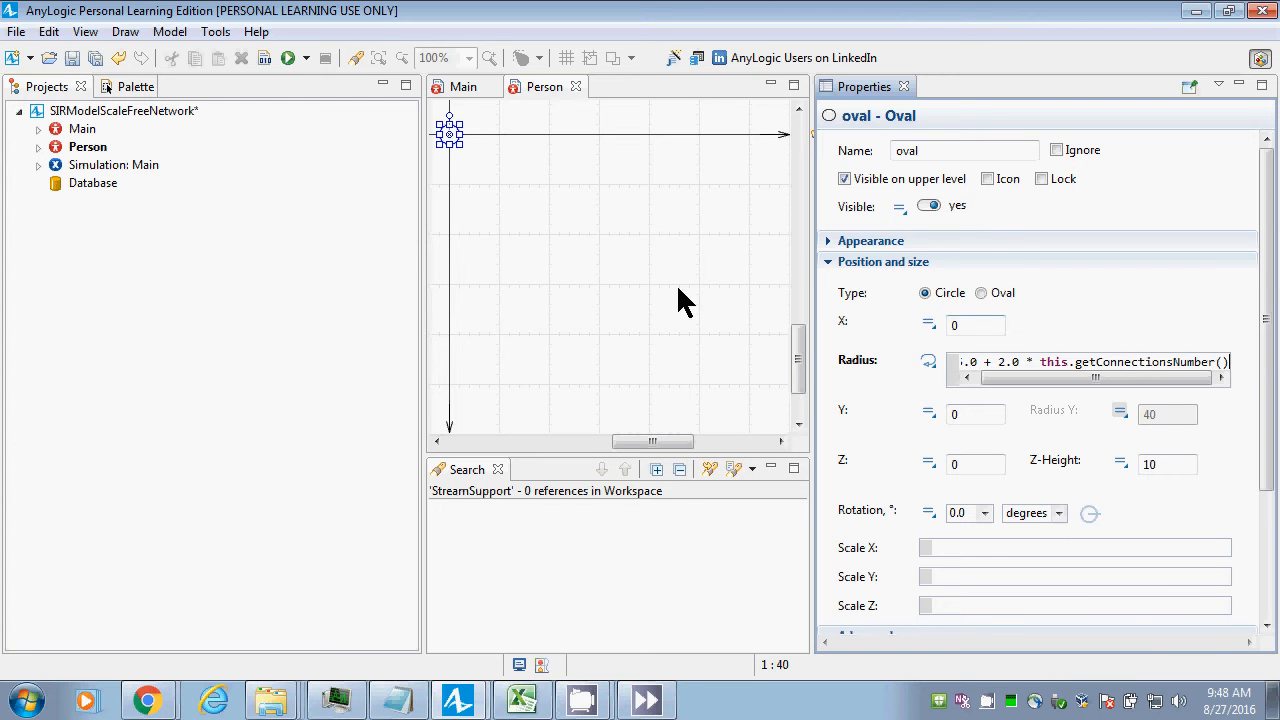
pyautogui.hotkey('ctrl', 's')
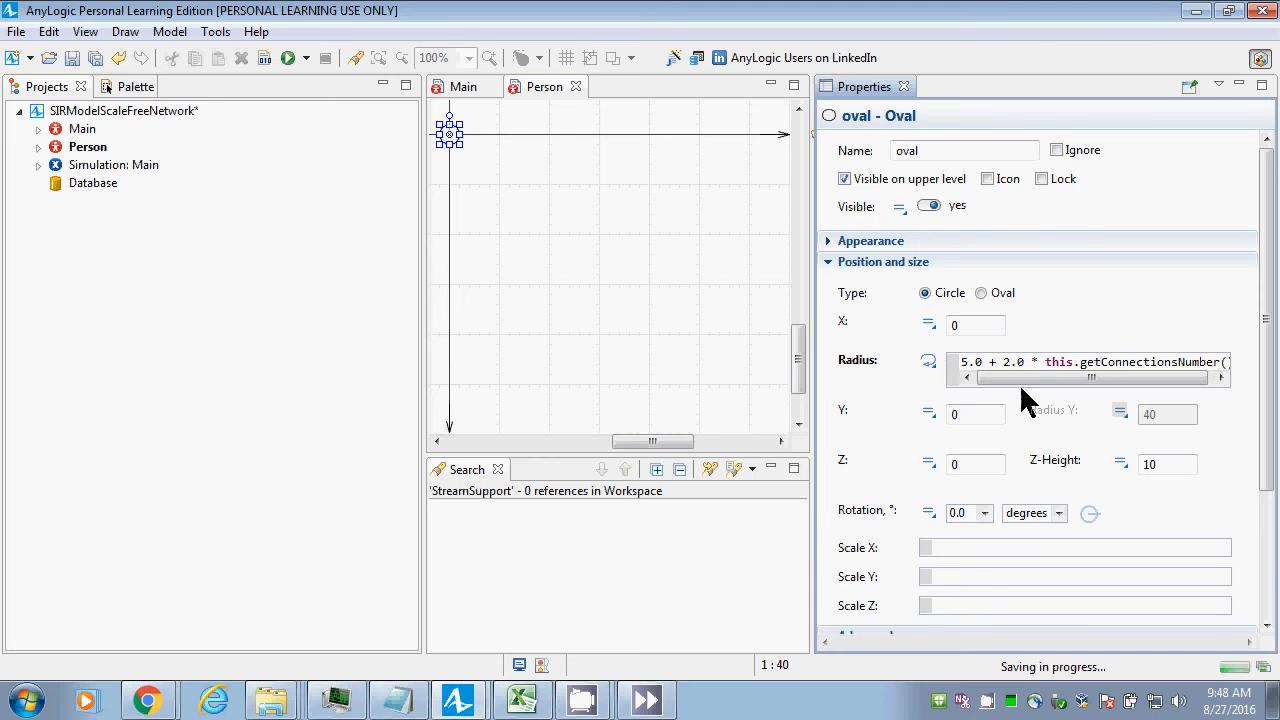
pyautogui.click(928, 362)
pyautogui.click(928, 364)
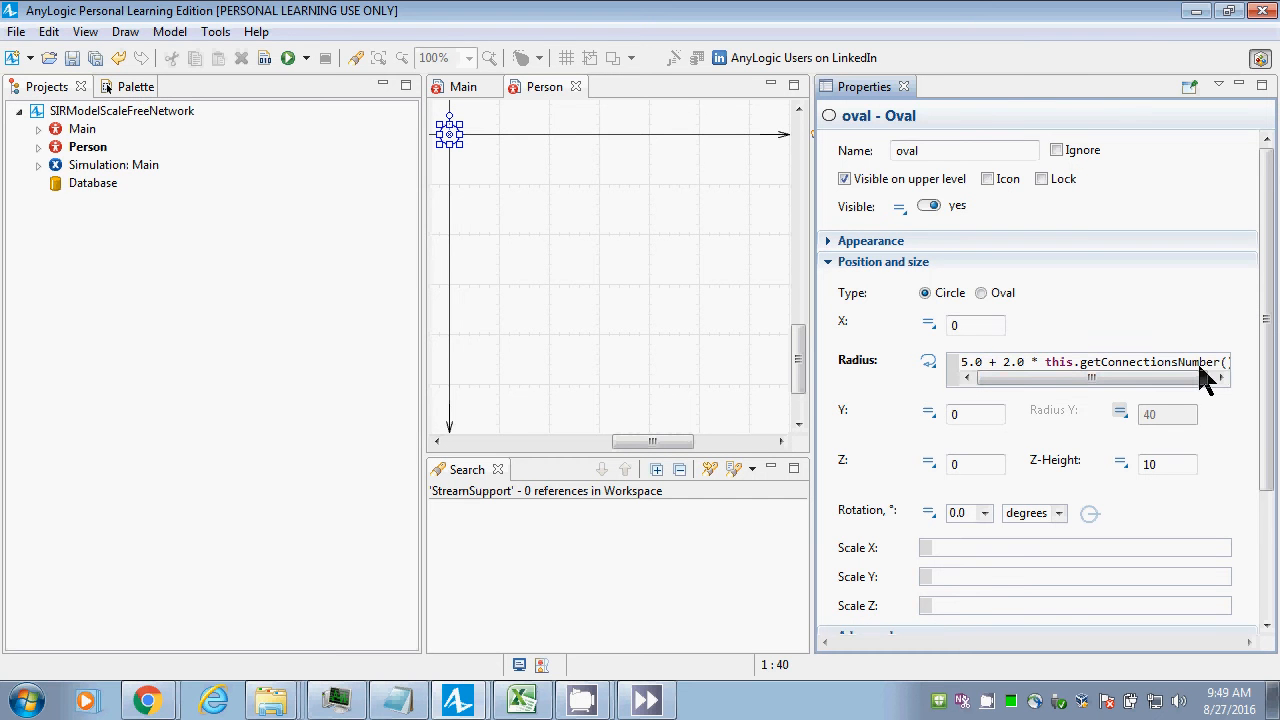
pyautogui.moveTo(1203, 375); pyautogui.dragTo(1219, 377)
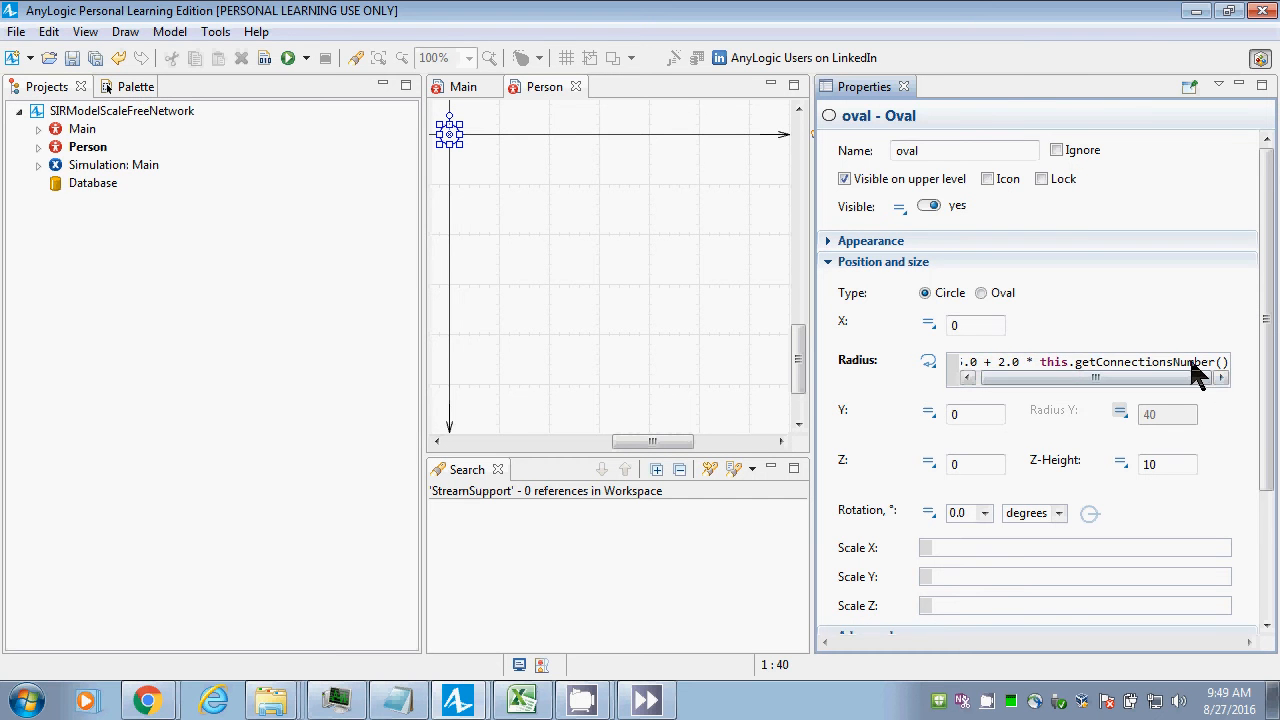
pyautogui.moveTo(1050, 360); pyautogui.dragTo(1225, 372)
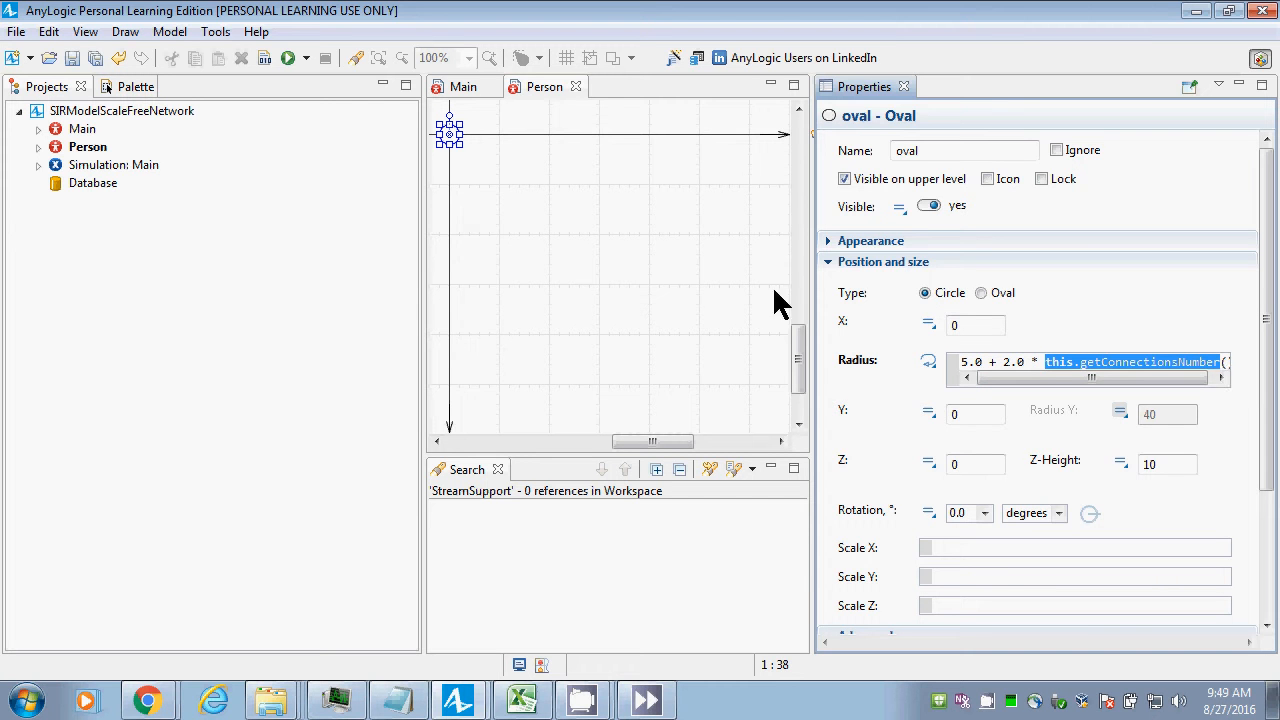
pyautogui.write('d(')
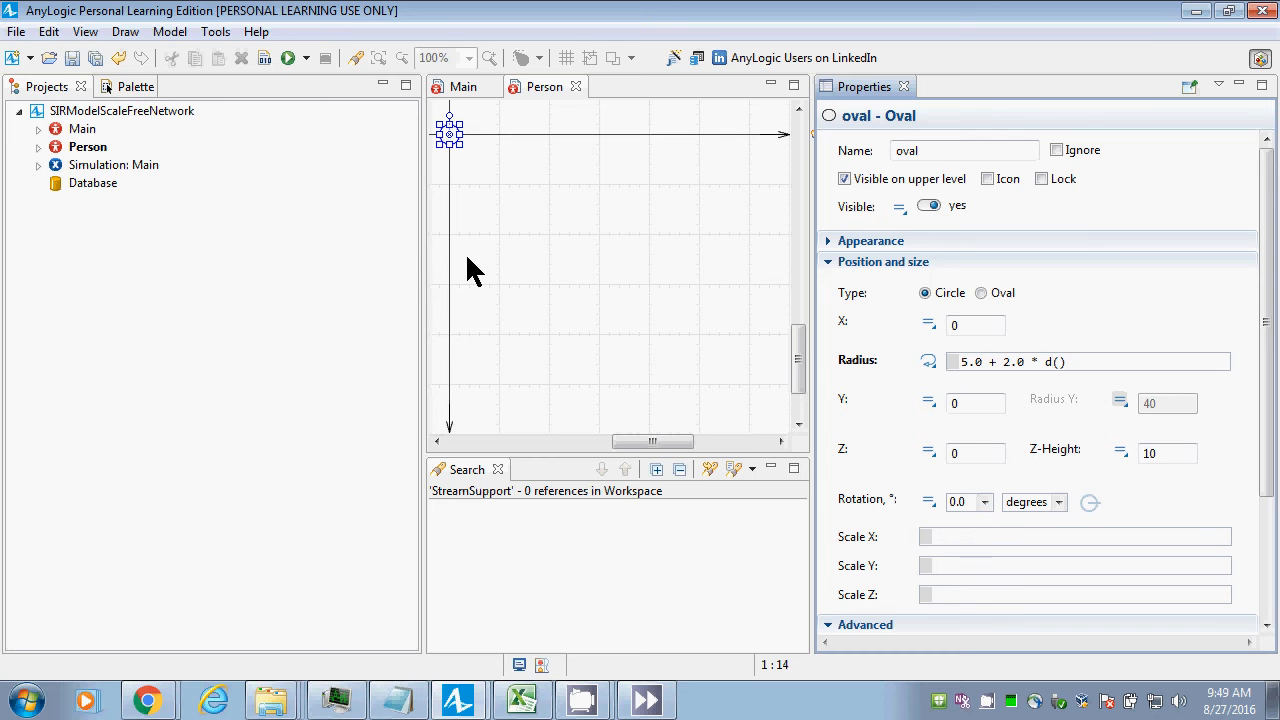
pyautogui.hotkey('ctrl', 'z')
pyautogui.hotkey('ctrl', 's')
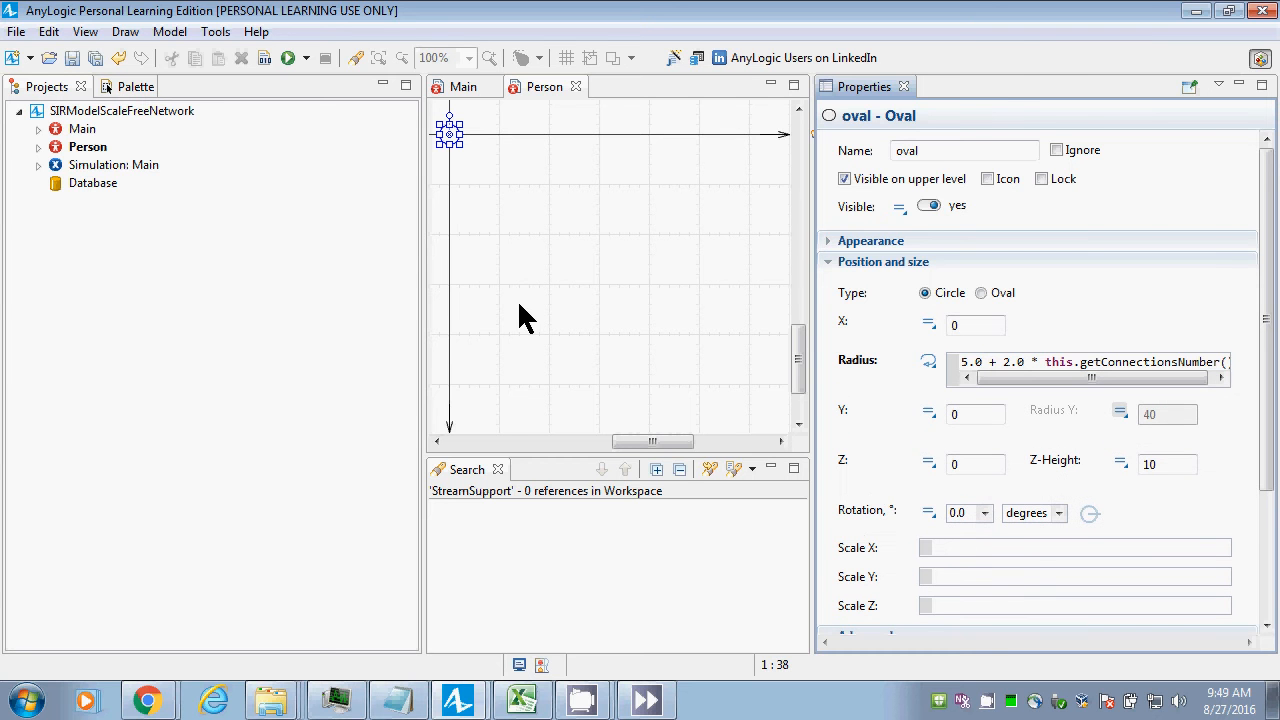
# Run the Simulation experiment to check the agent circles sized by connections, and close the simulation window.
pyautogui.rightClick(134, 168)
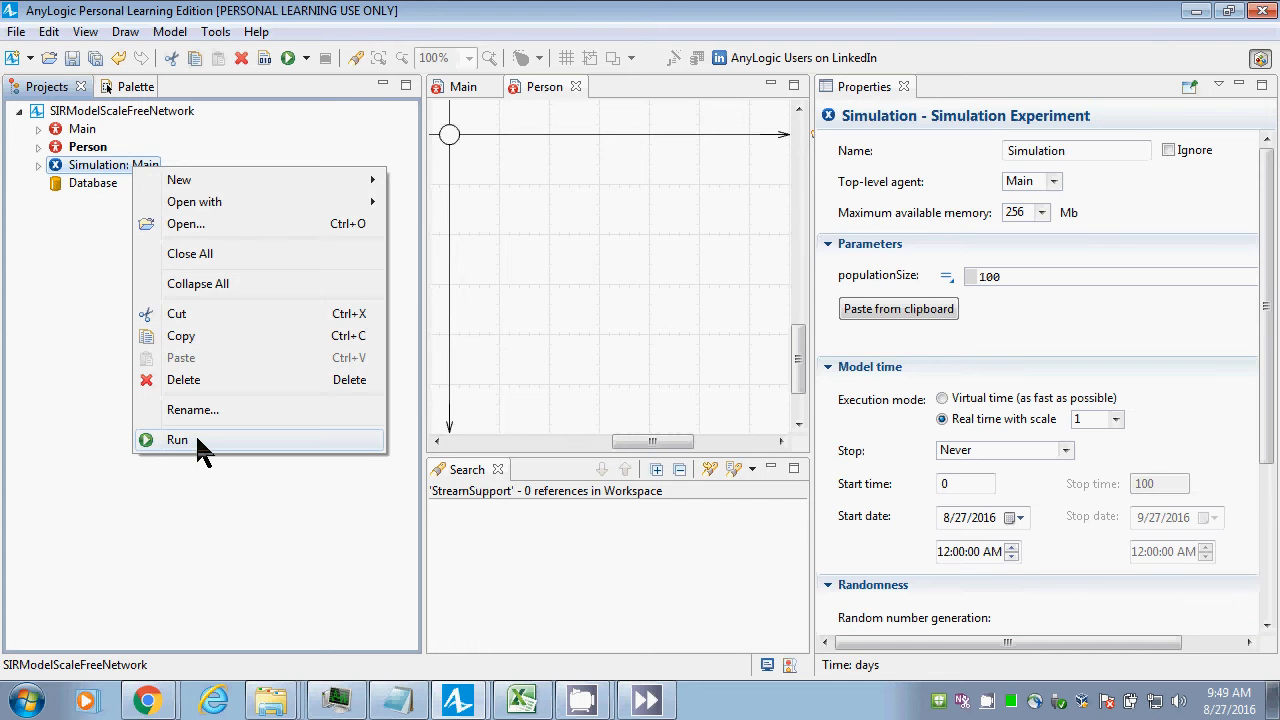
pyautogui.click(198, 441)
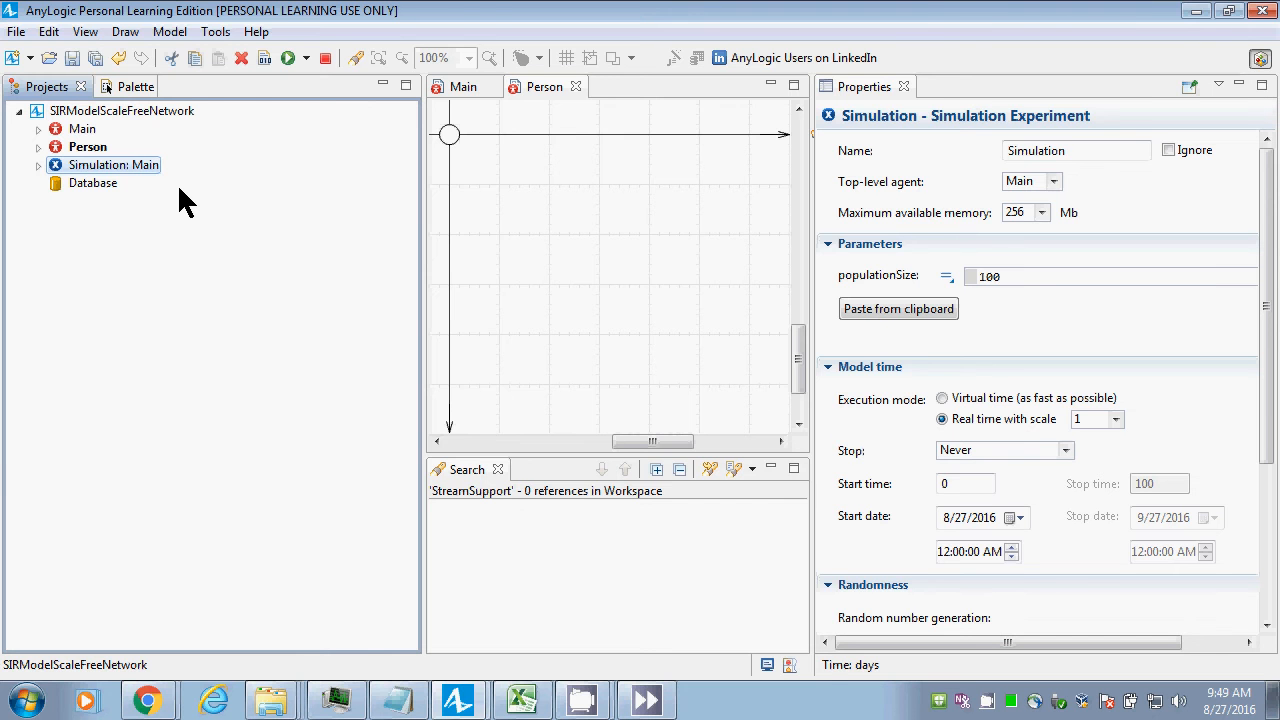
pyautogui.click(112, 163)
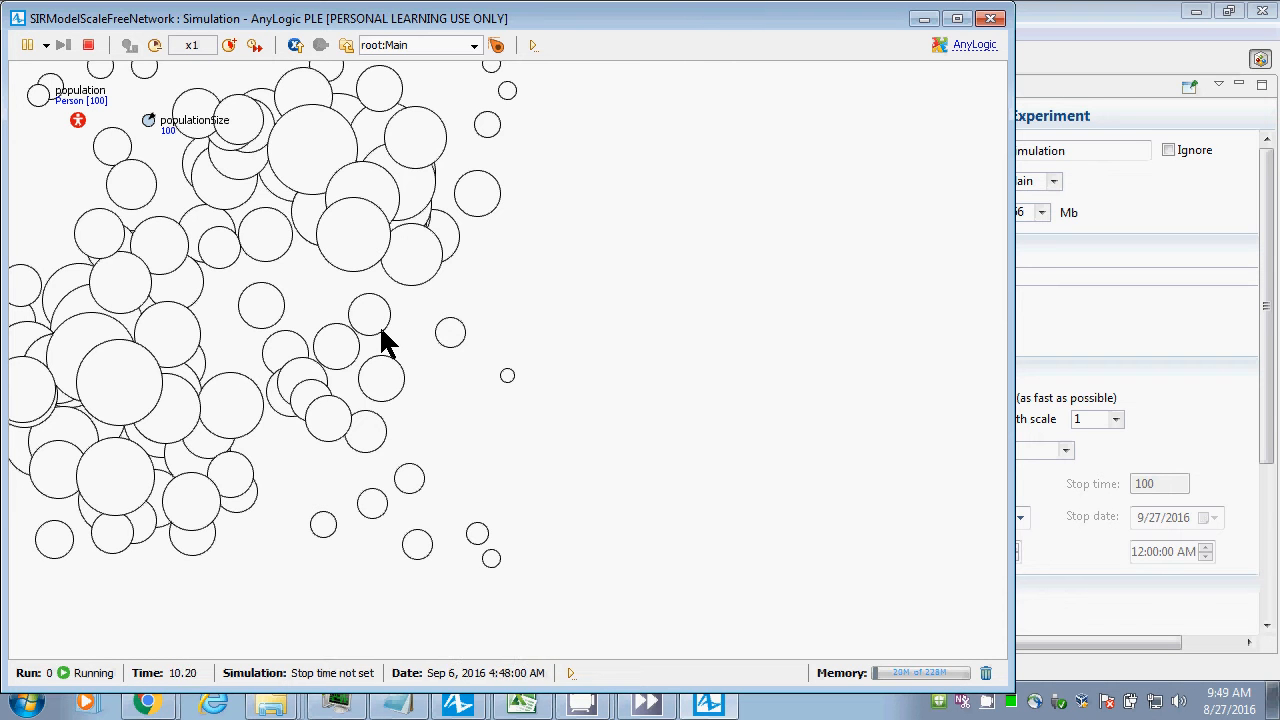
pyautogui.click(992, 19)
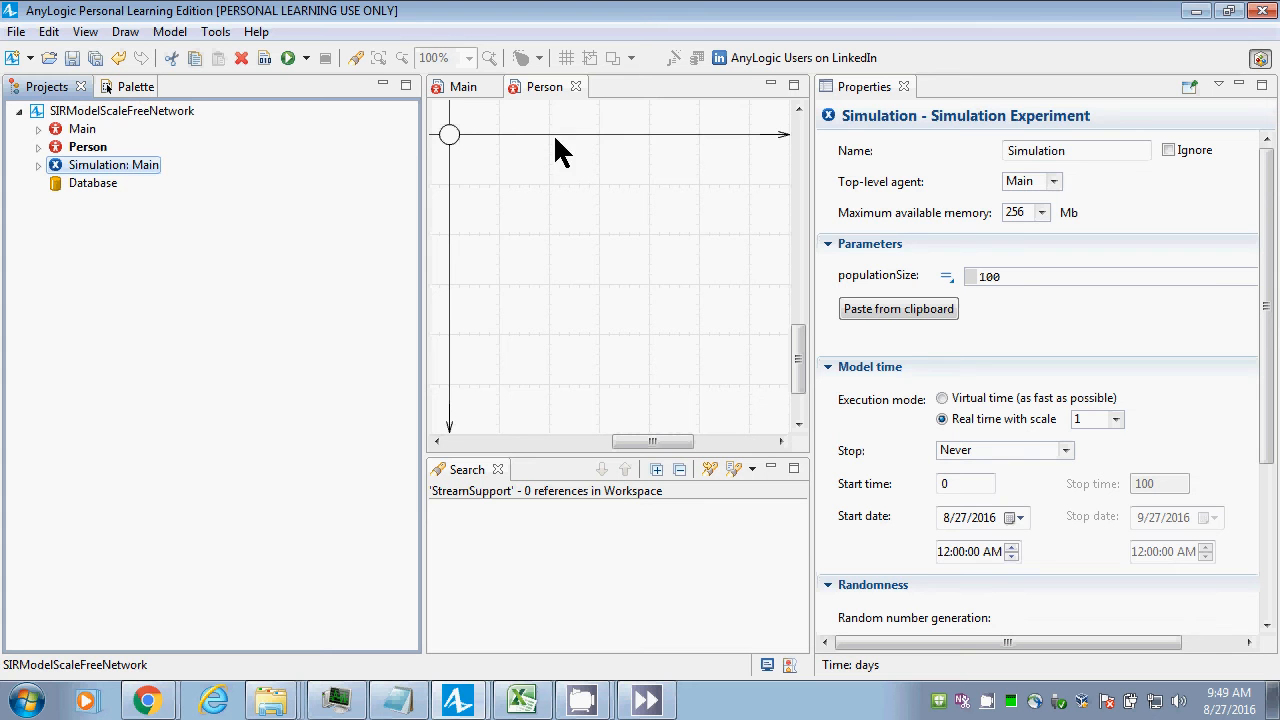
# Examine the population presentation in Main and compare it with the connections link and oval in the Person agent type.
pyautogui.click(800, 372)
pyautogui.moveTo(800, 372); pyautogui.dragTo(800, 337)
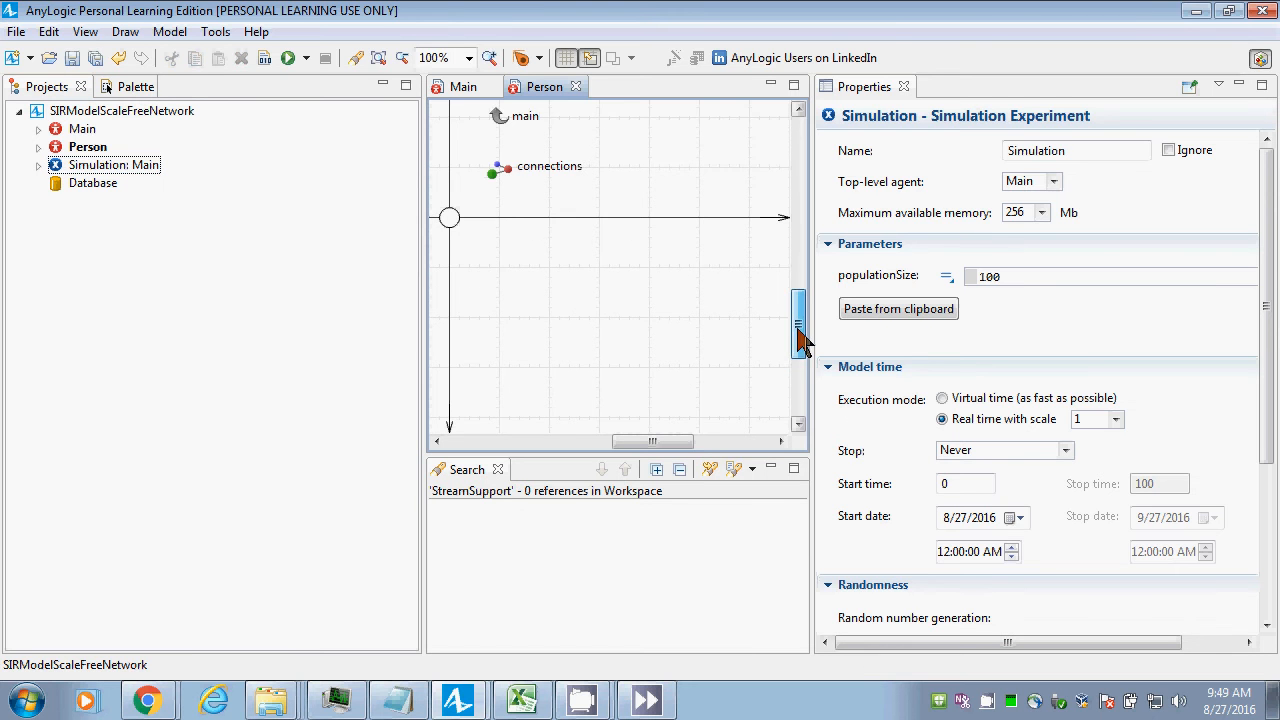
pyautogui.click(494, 176)
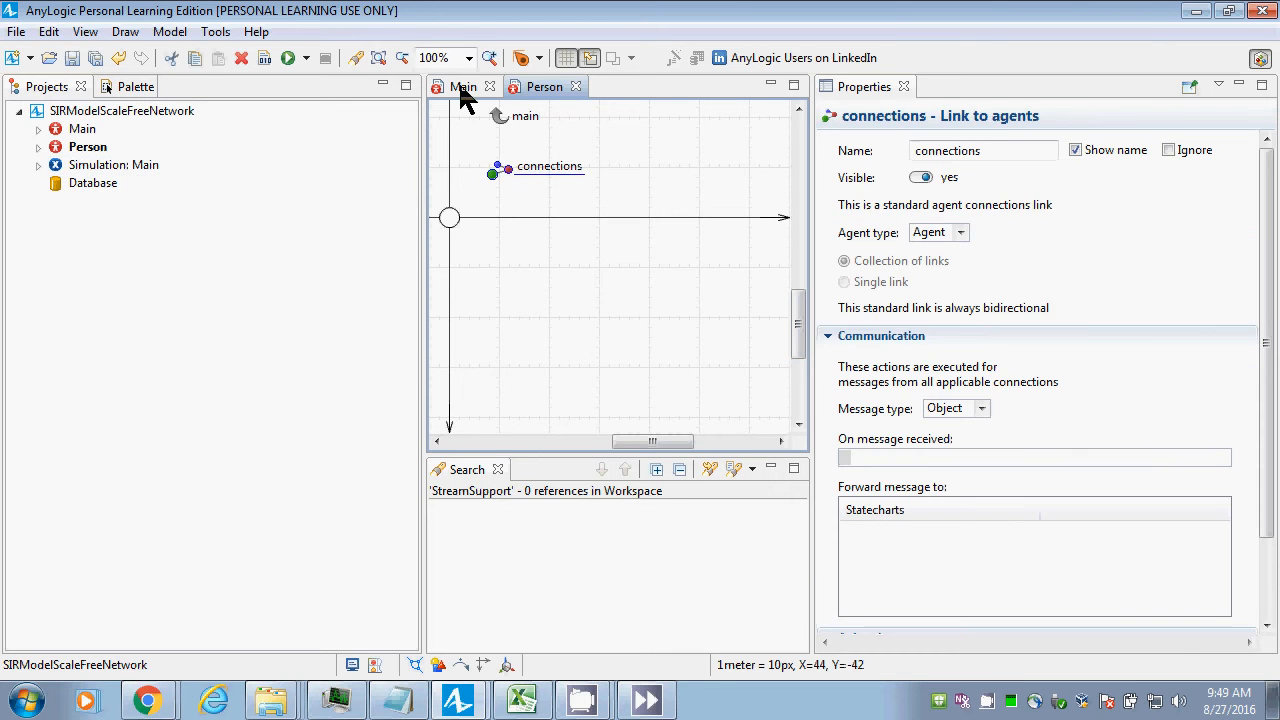
pyautogui.click(463, 88)
pyautogui.click(798, 110)
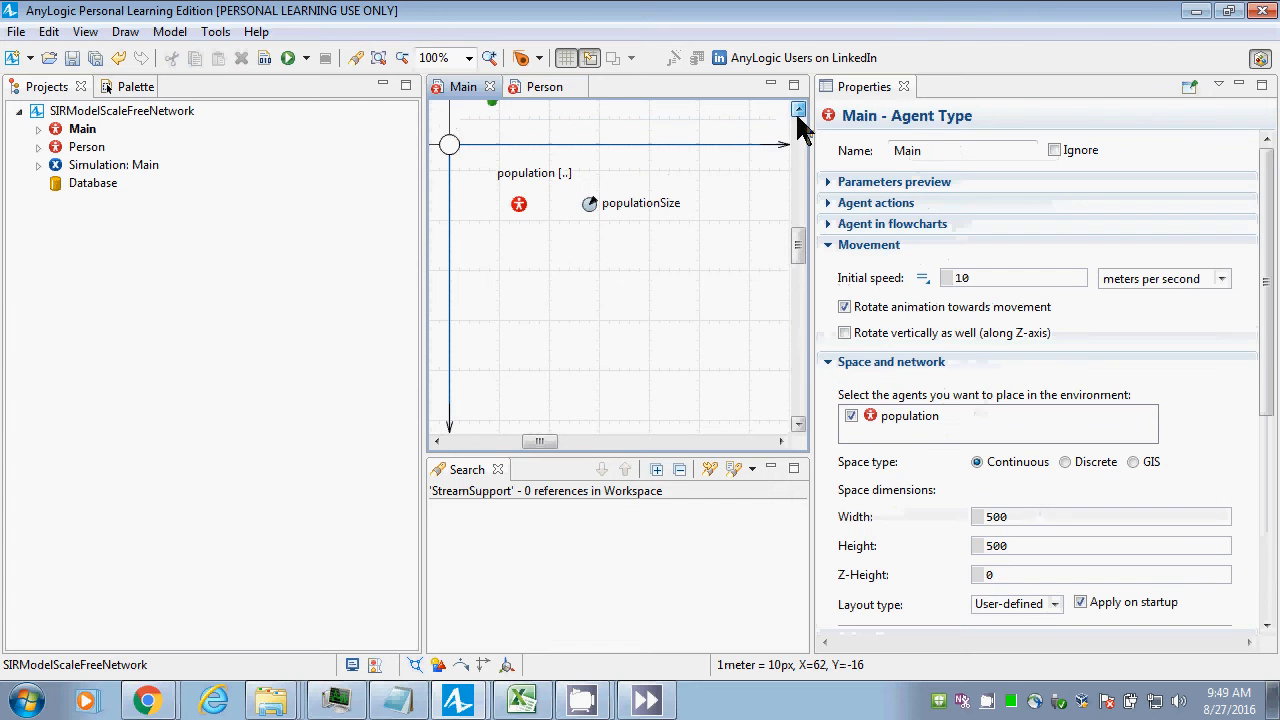
pyautogui.click(798, 110)
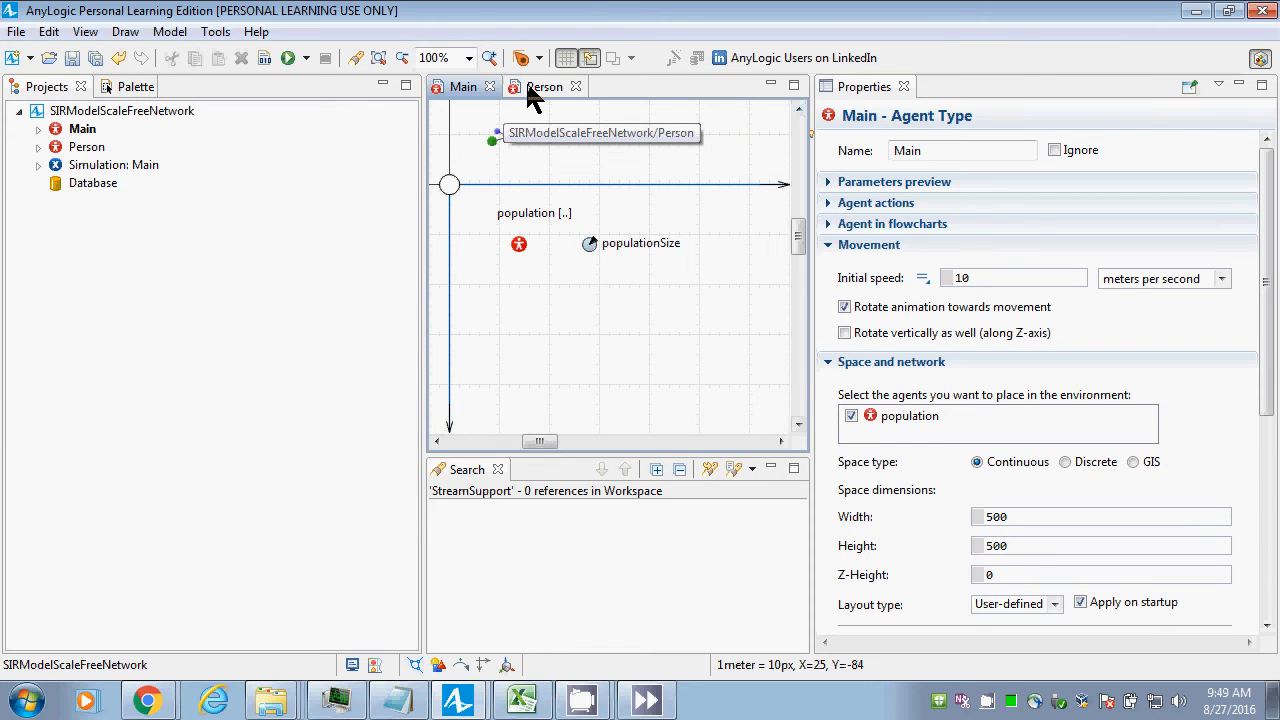
pyautogui.click(529, 88)
pyautogui.click(452, 88)
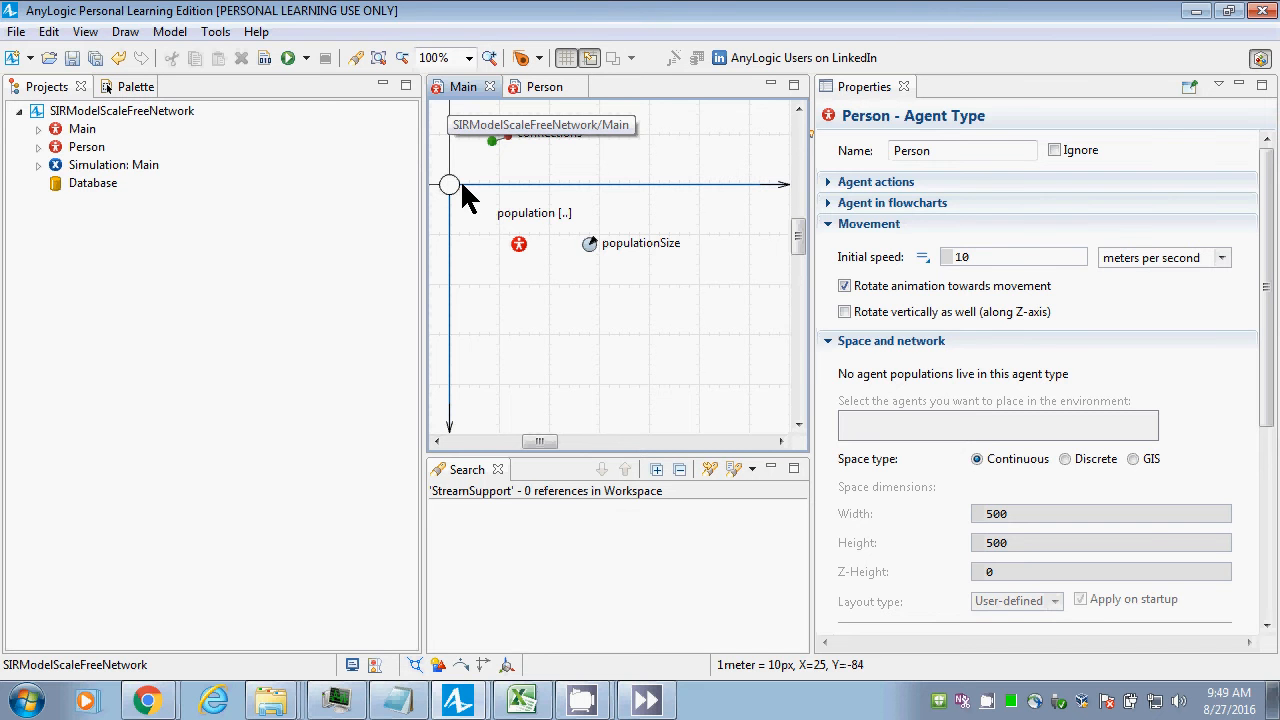
pyautogui.click(447, 191)
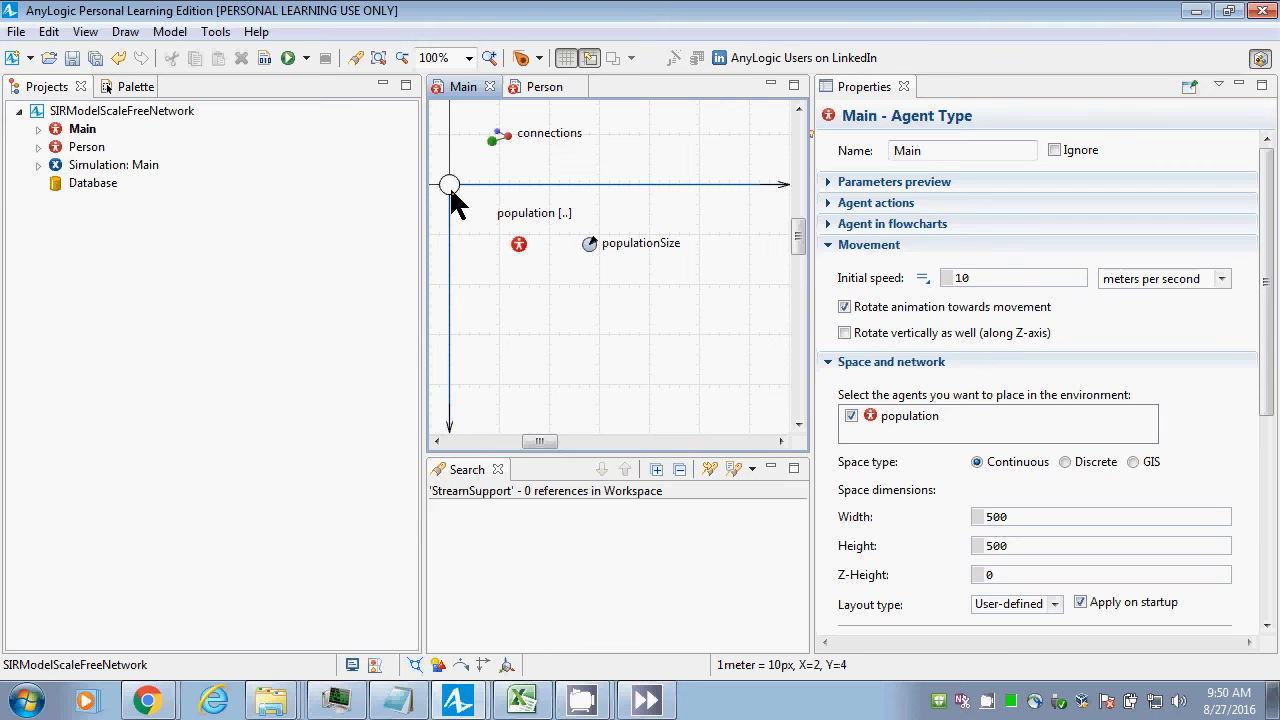
pyautogui.click(450, 189)
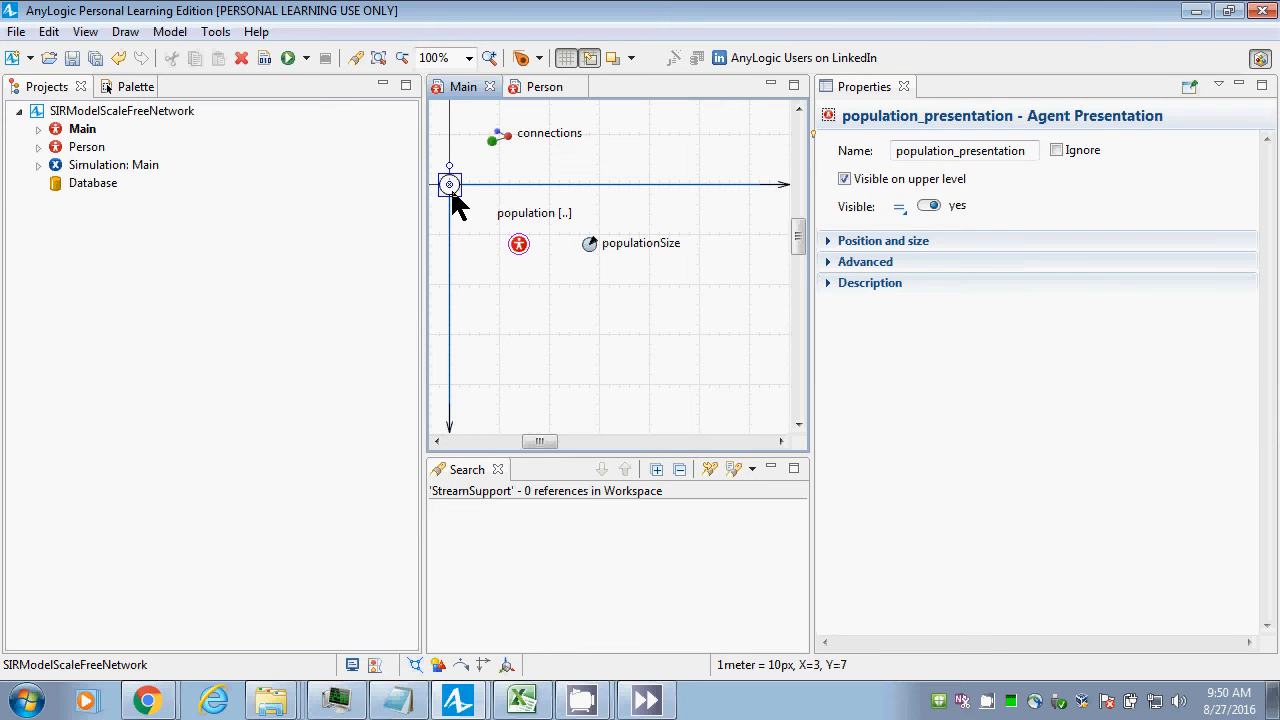
pyautogui.click(545, 87)
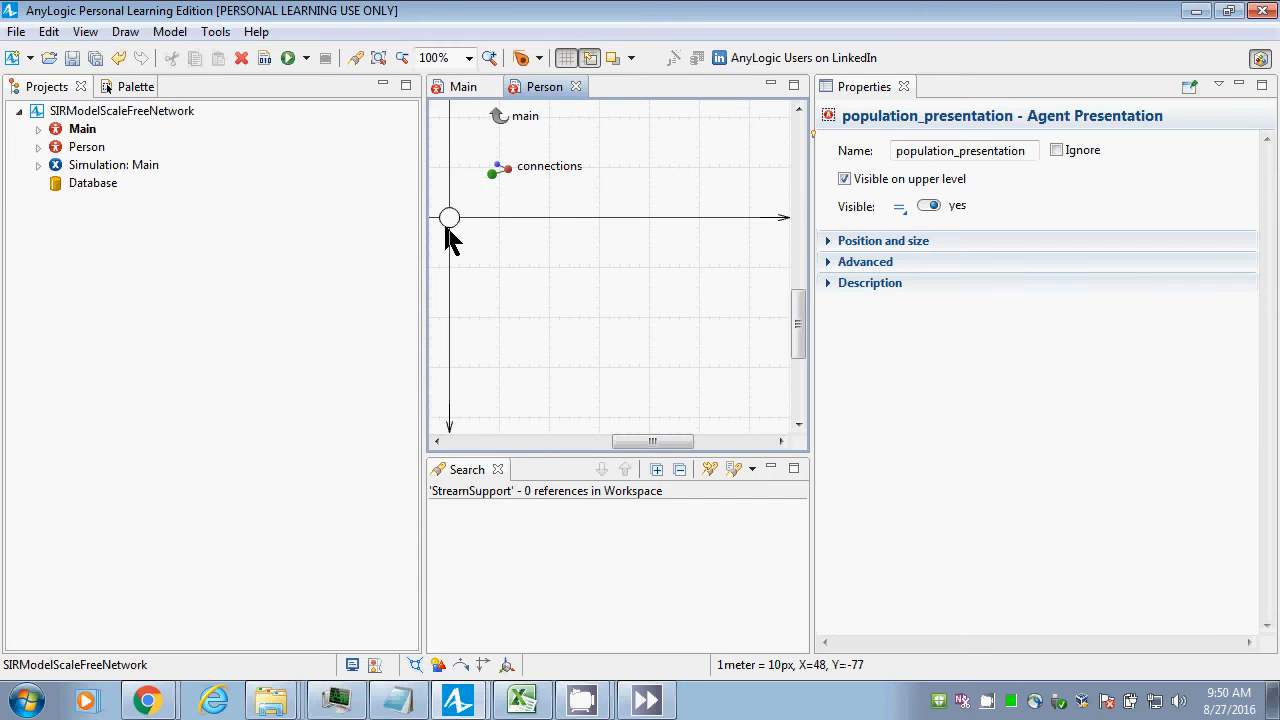
pyautogui.click(460, 87)
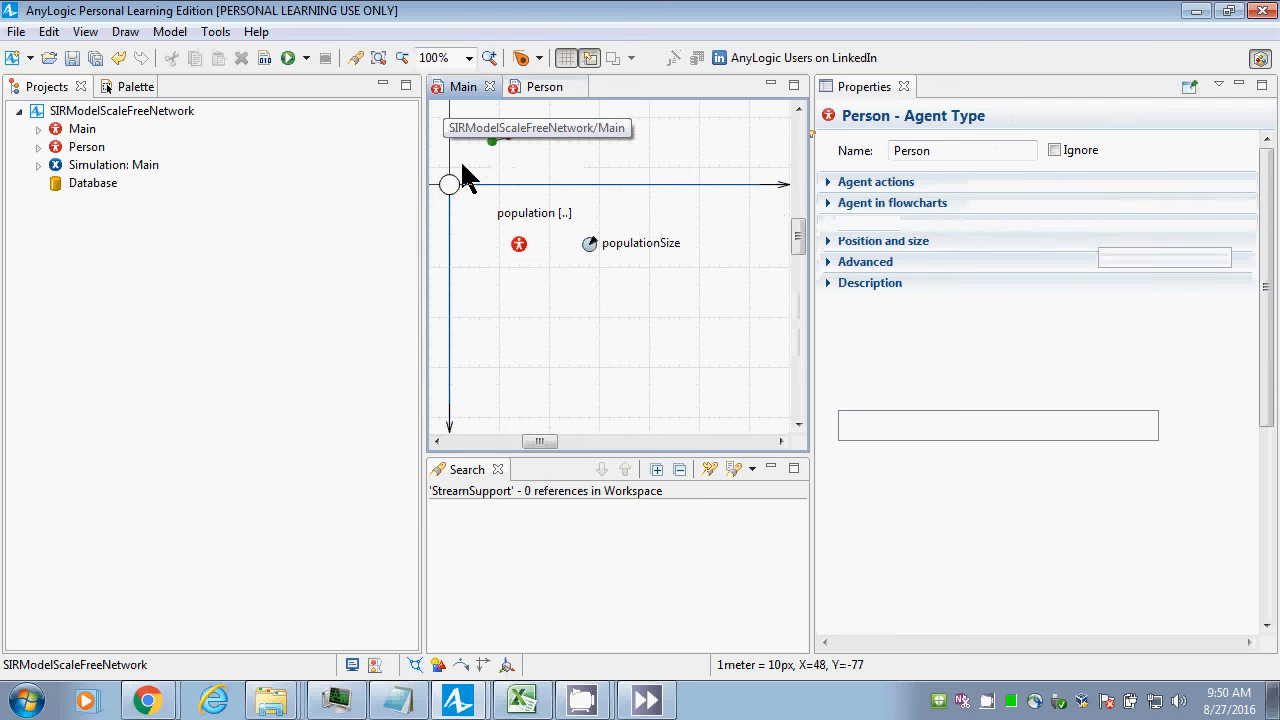
pyautogui.click(543, 88)
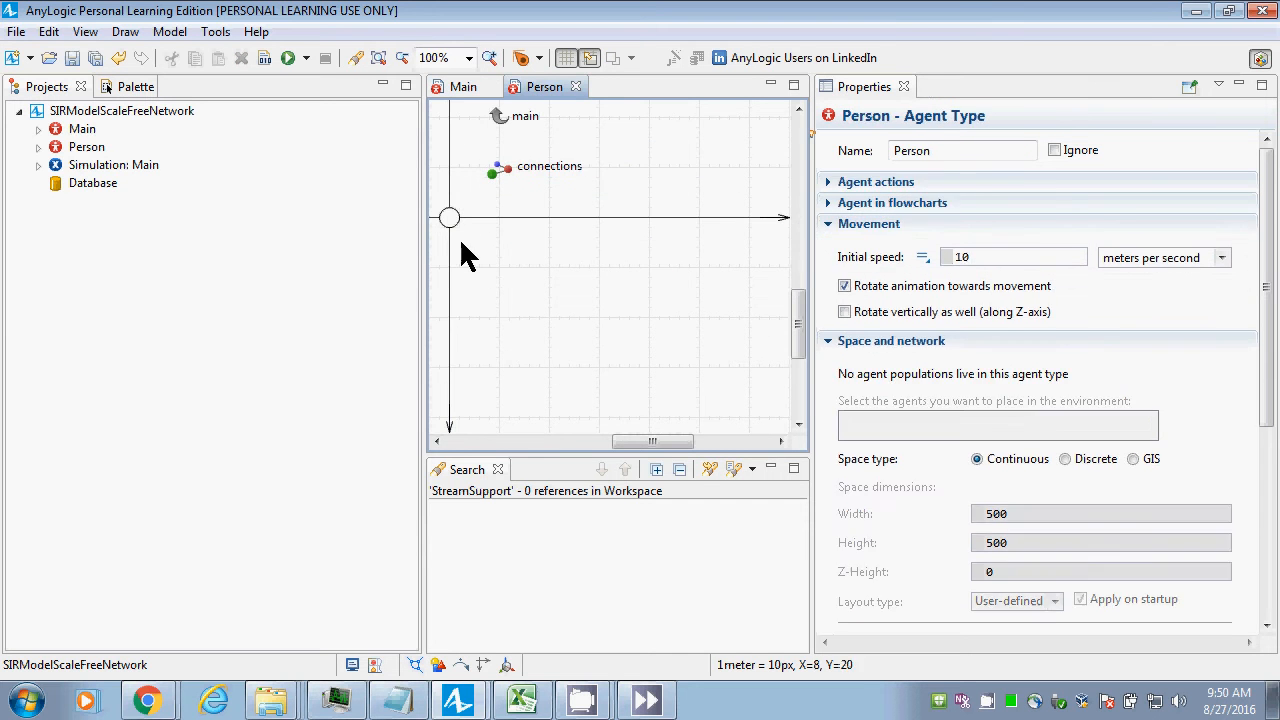
pyautogui.click(494, 171)
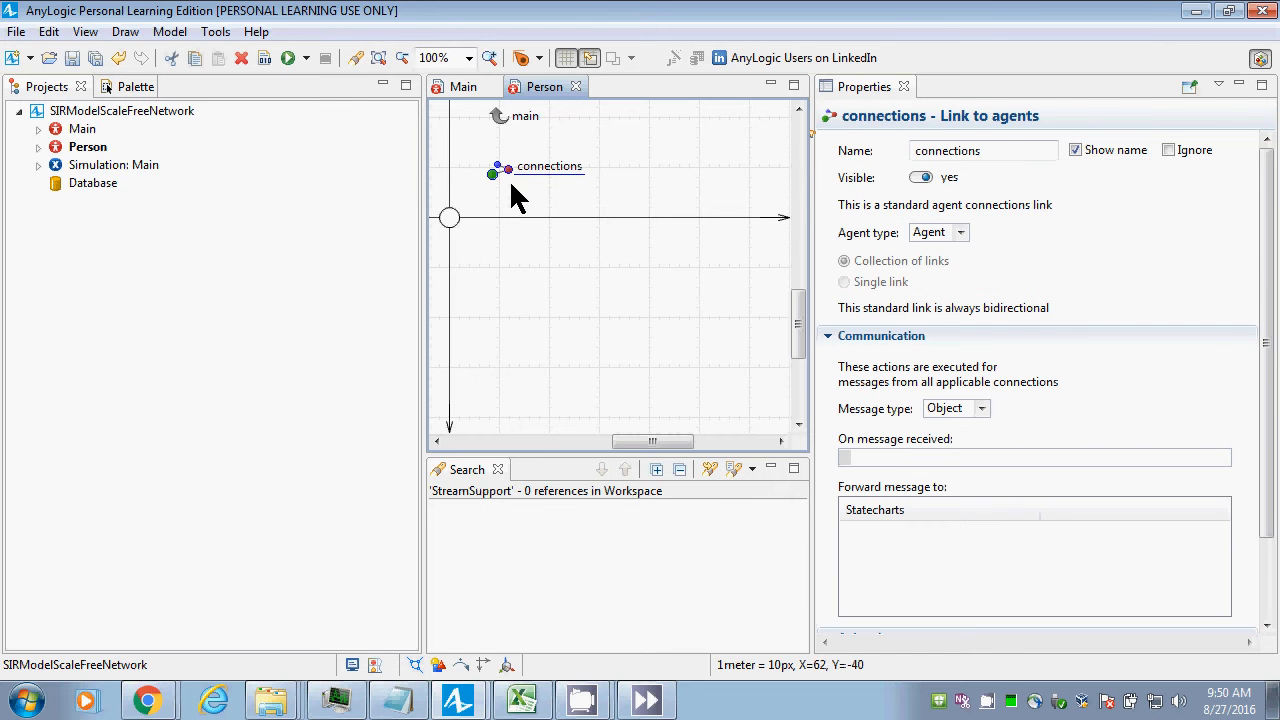
pyautogui.click(447, 222)
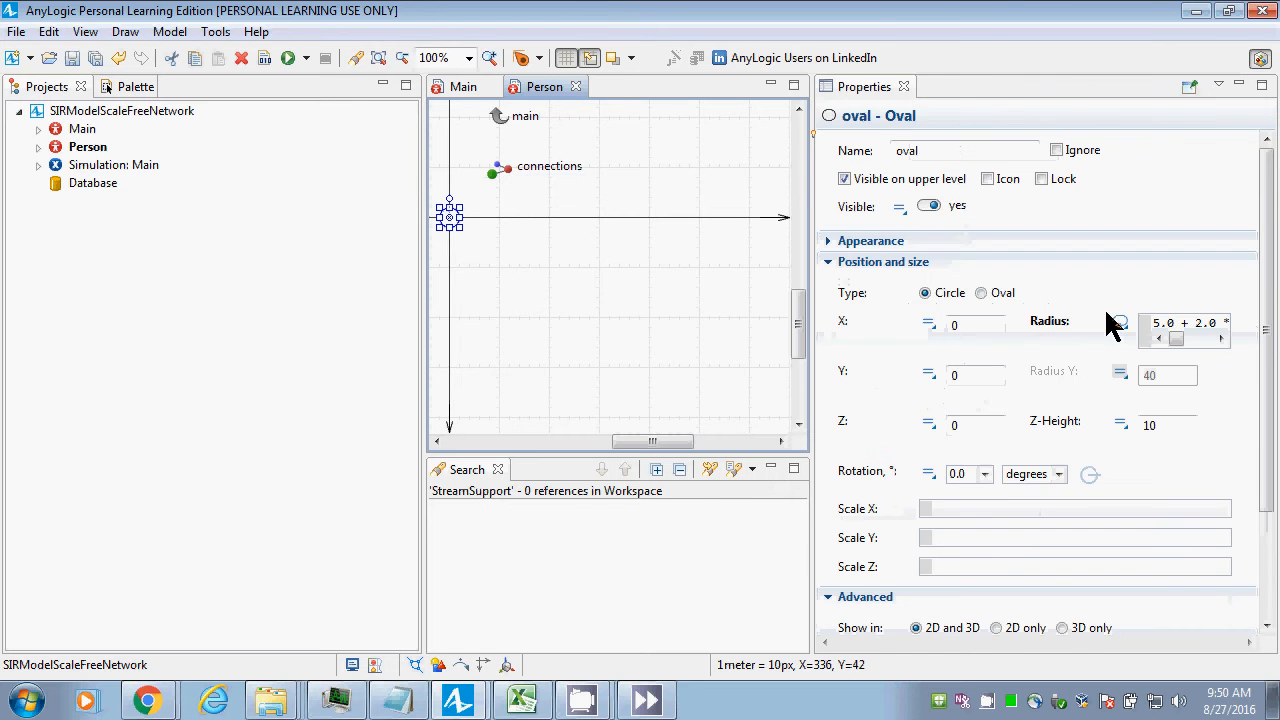
# Enable drawing a line connecting agents for Person's connections link, then save and build the model.
pyautogui.click(503, 176)
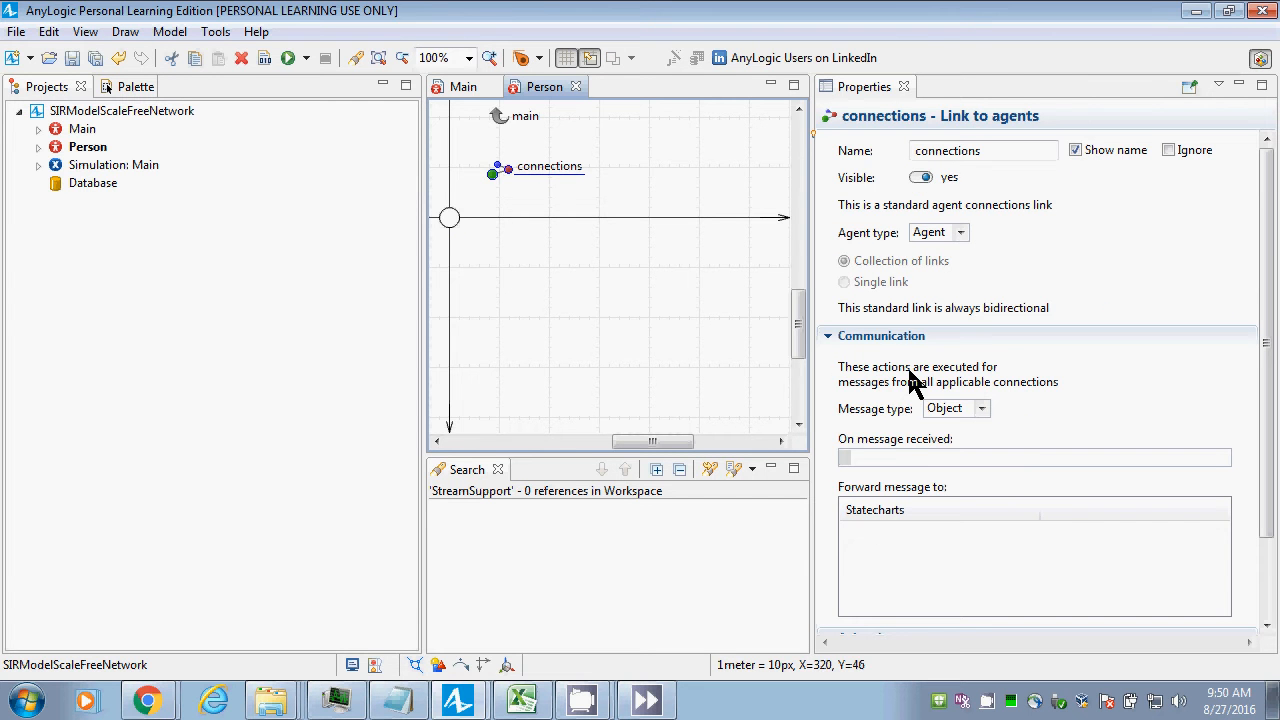
pyautogui.moveTo(1265, 343); pyautogui.dragTo(1265, 439)
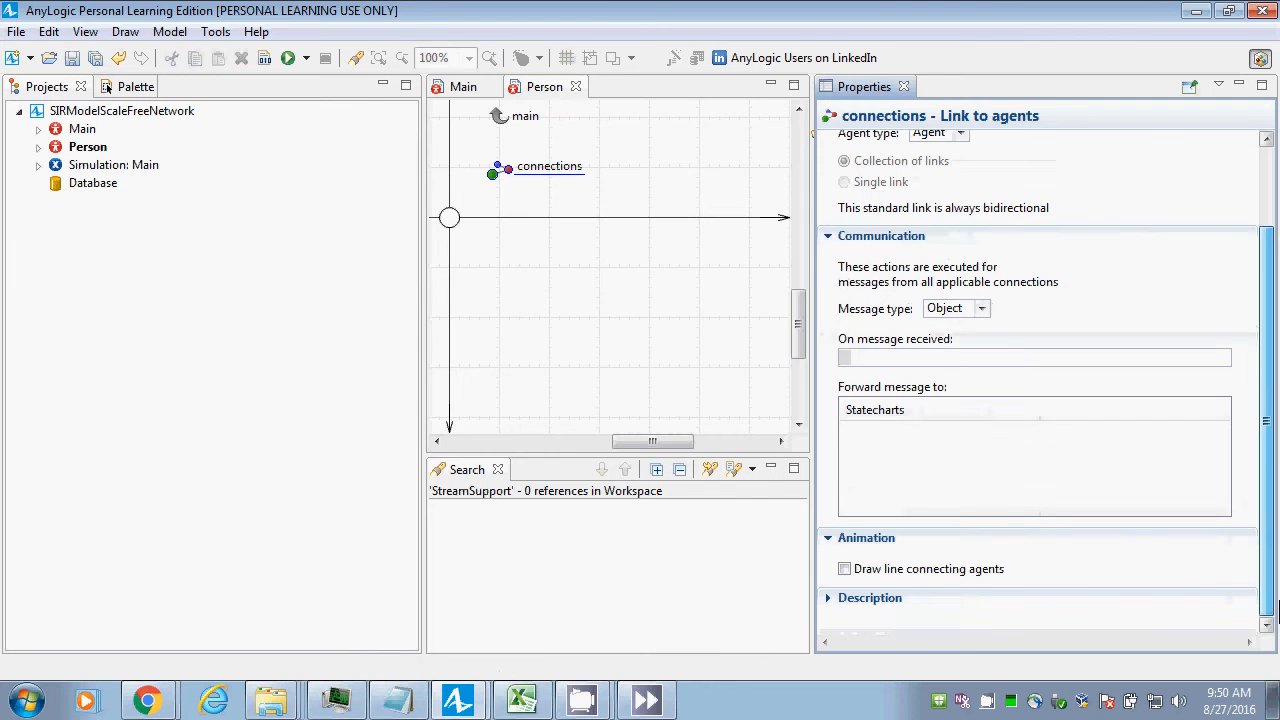
pyautogui.click(854, 572)
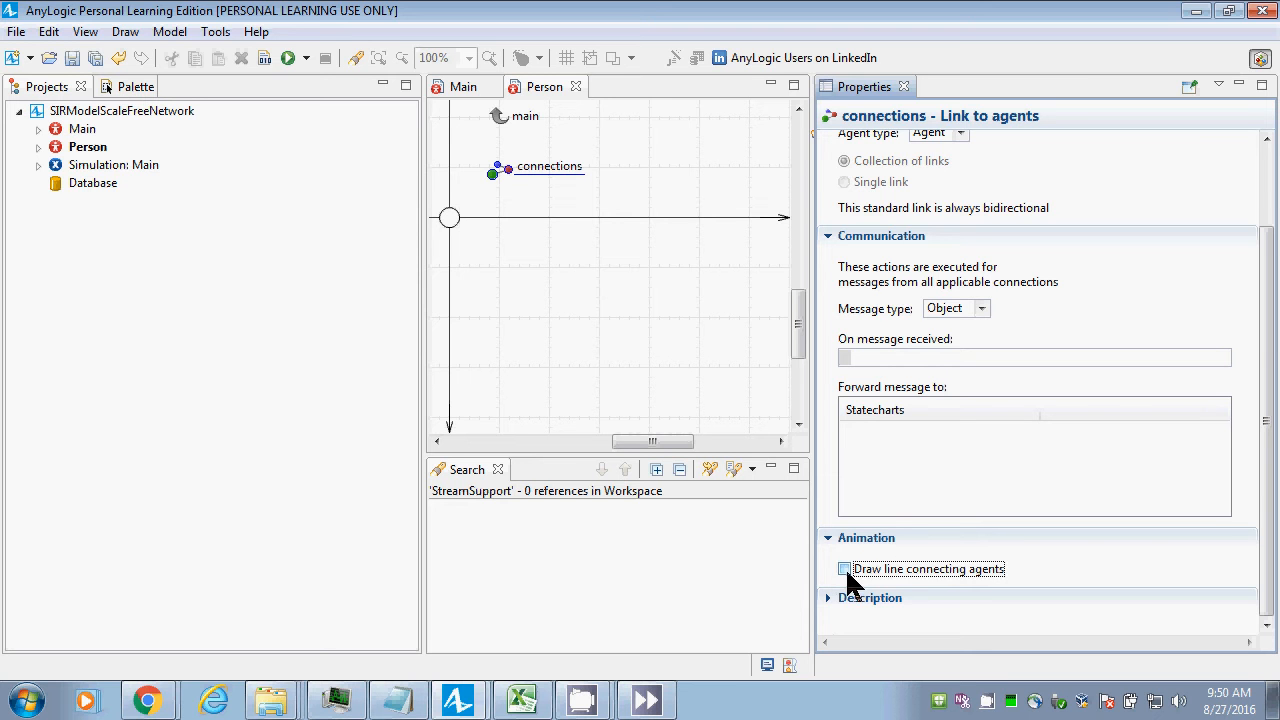
pyautogui.click(845, 567)
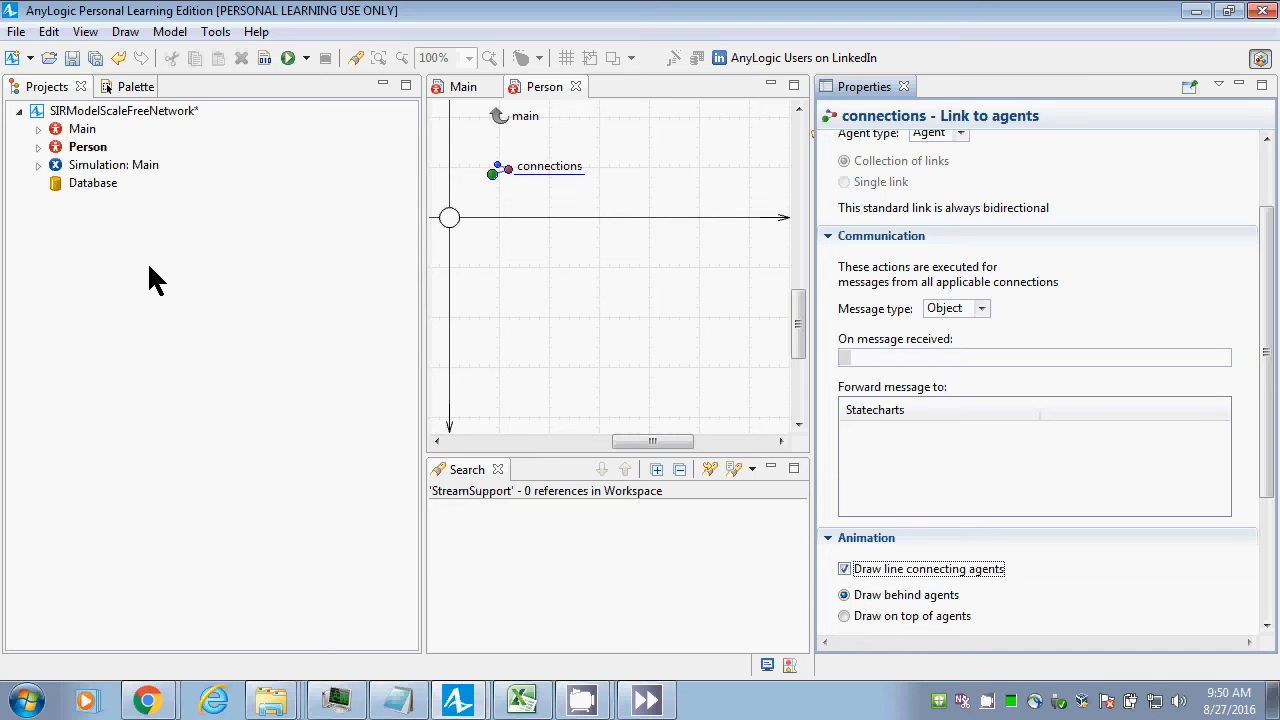
pyautogui.hotkey('ctrl', 's')
pyautogui.click(263, 58)
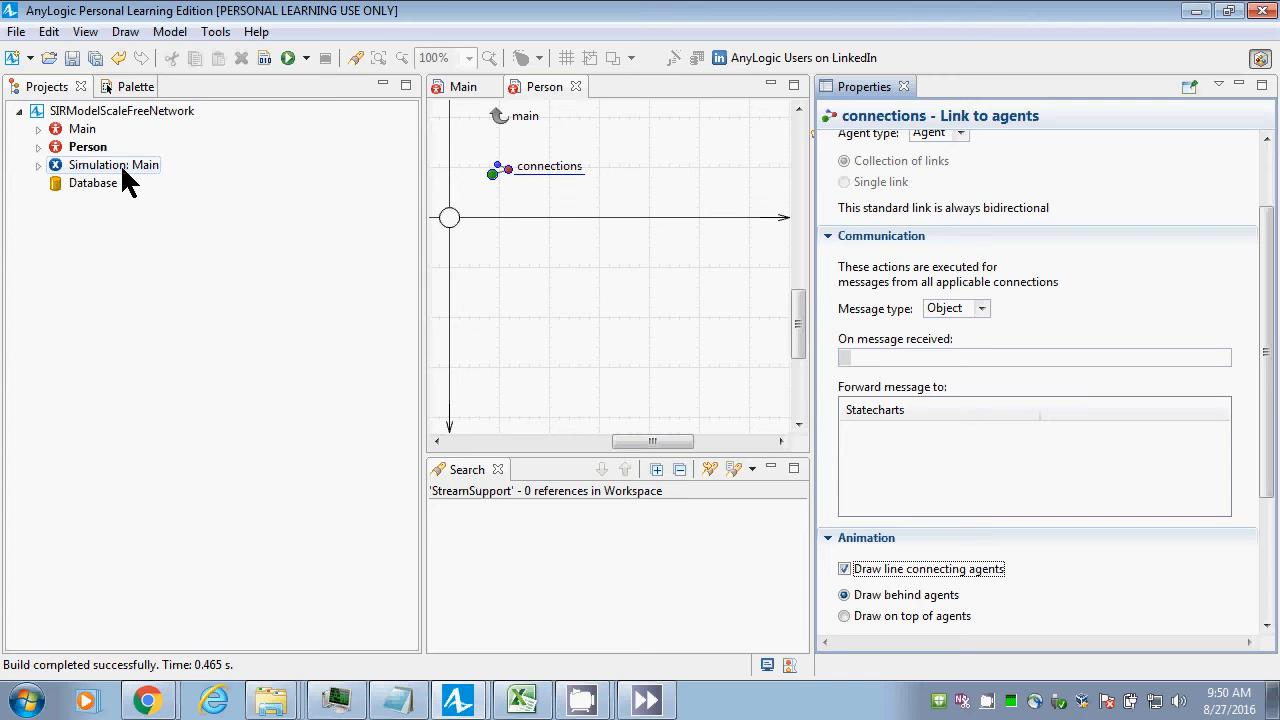
# Review the line animation settings of Person's connections link.
pyautogui.click(497, 181)
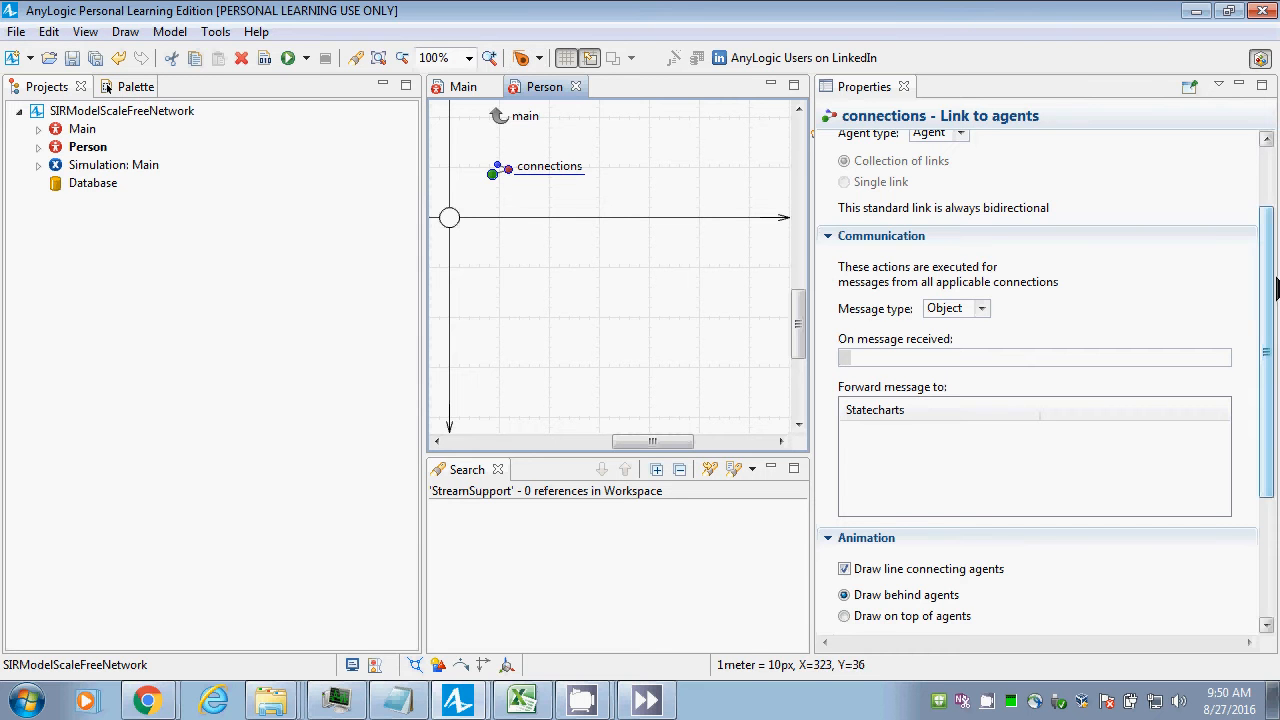
pyautogui.click(830, 540)
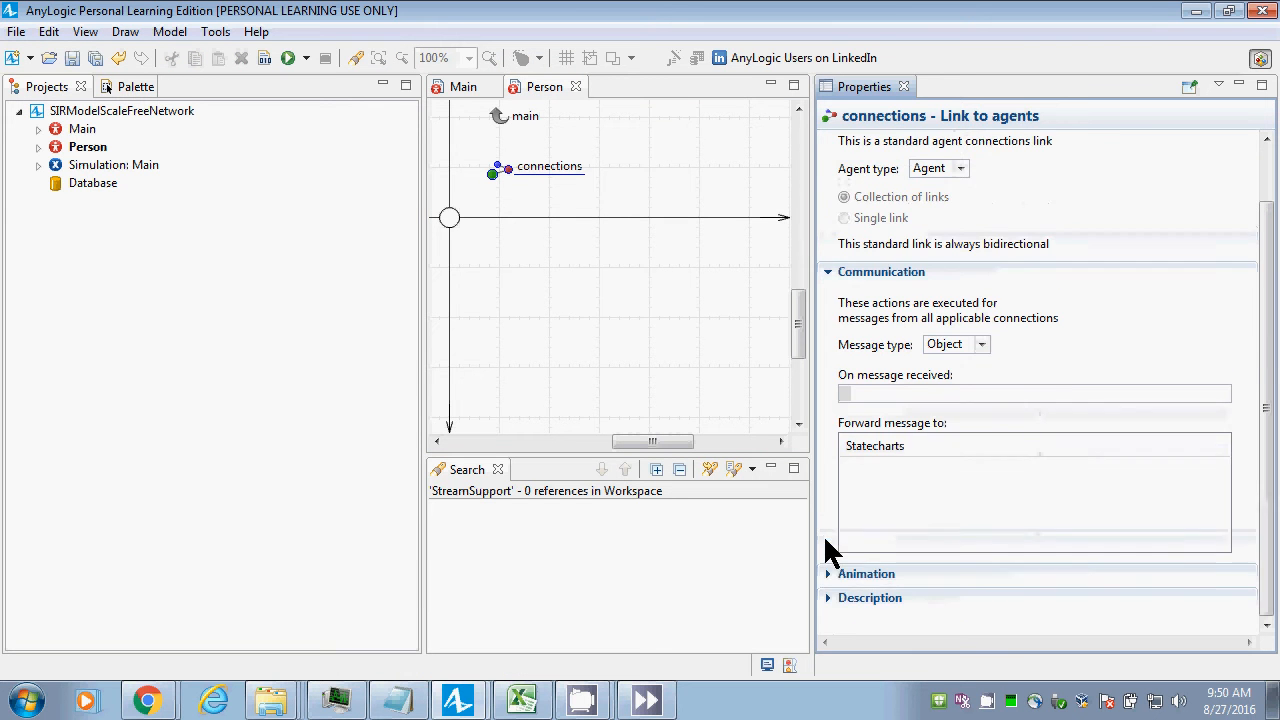
pyautogui.click(829, 576)
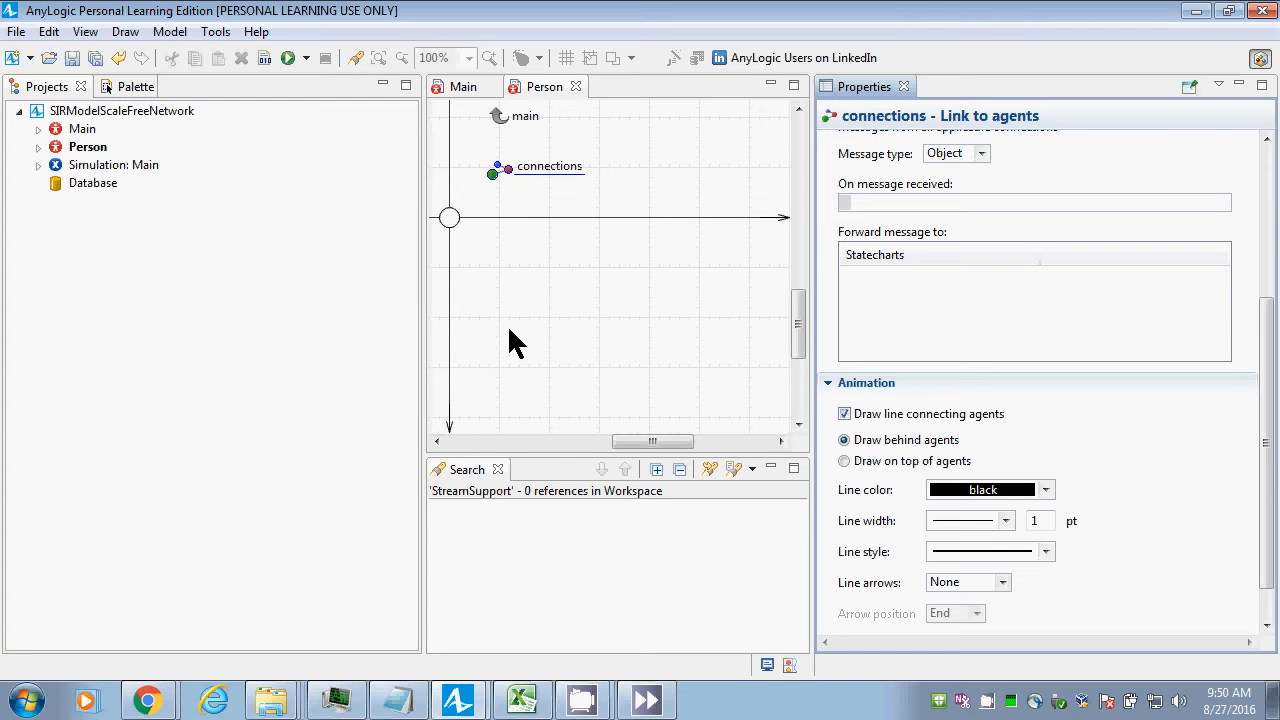
# Run the Simulation experiment to inspect the lines drawn between connected agents, and close the simulation window.
pyautogui.click(88, 166)
pyautogui.rightClick(88, 170)
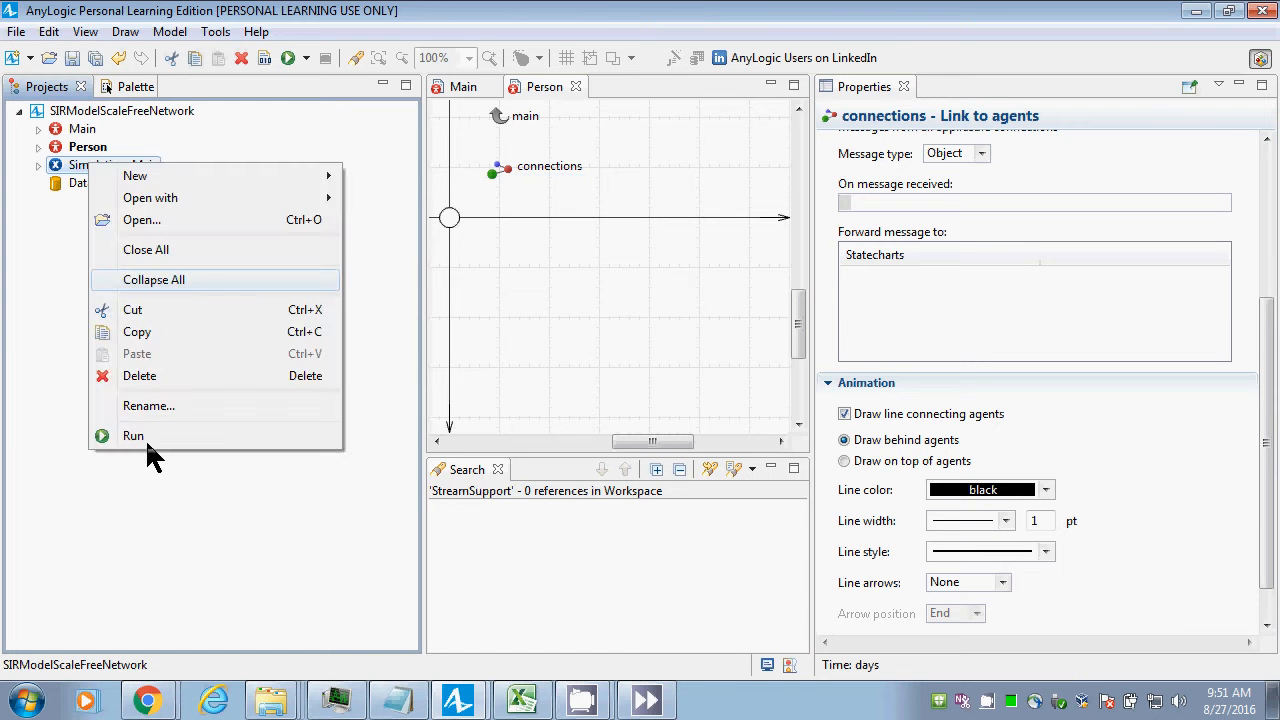
pyautogui.click(140, 440)
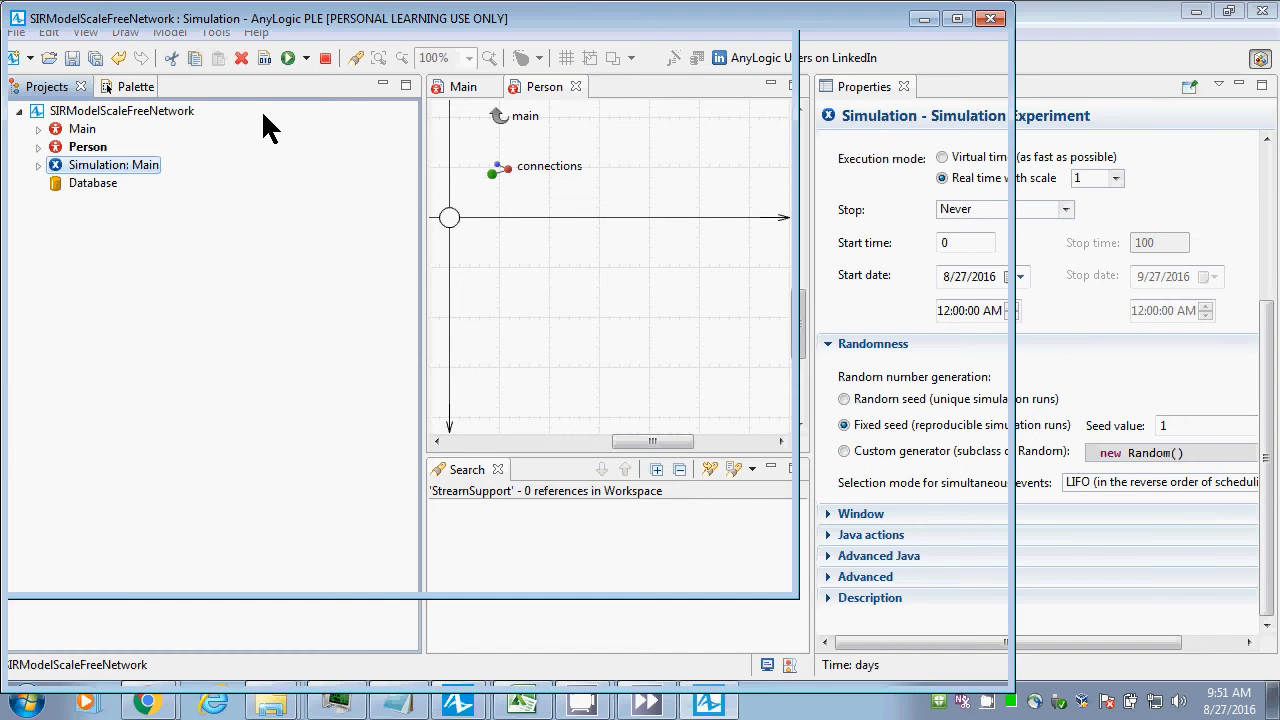
pyautogui.click(138, 160)
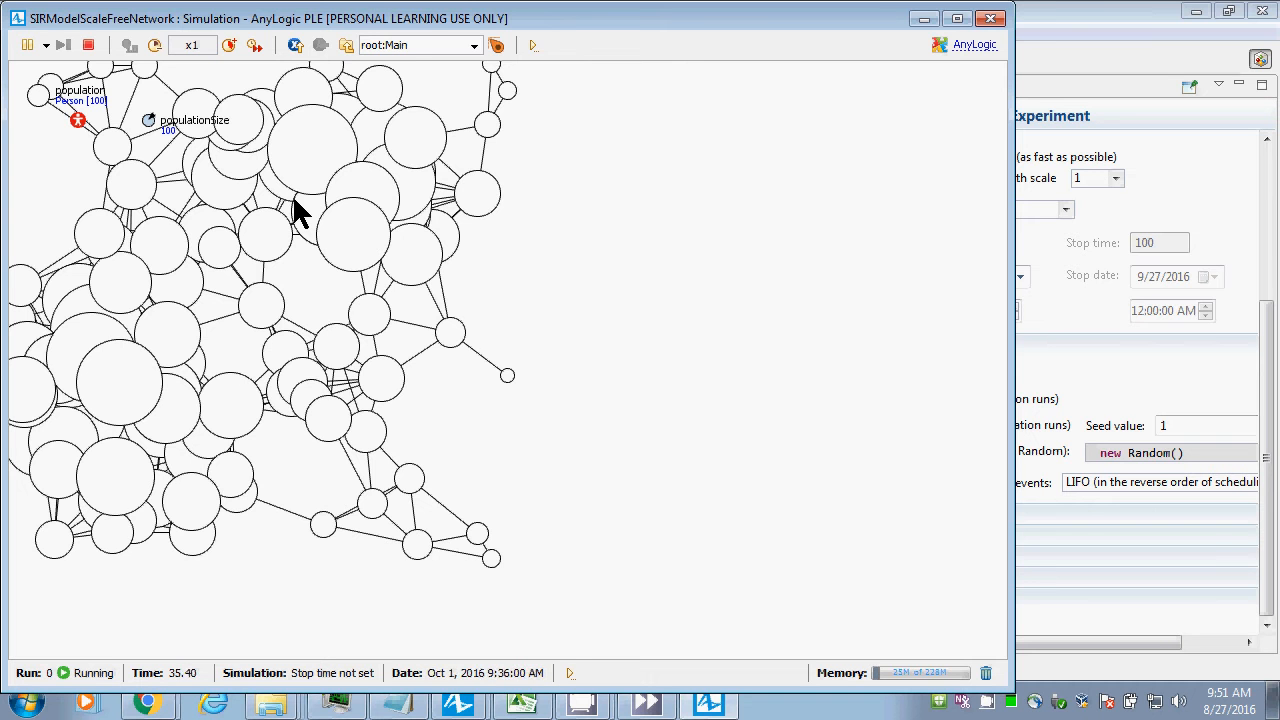
pyautogui.click(990, 20)
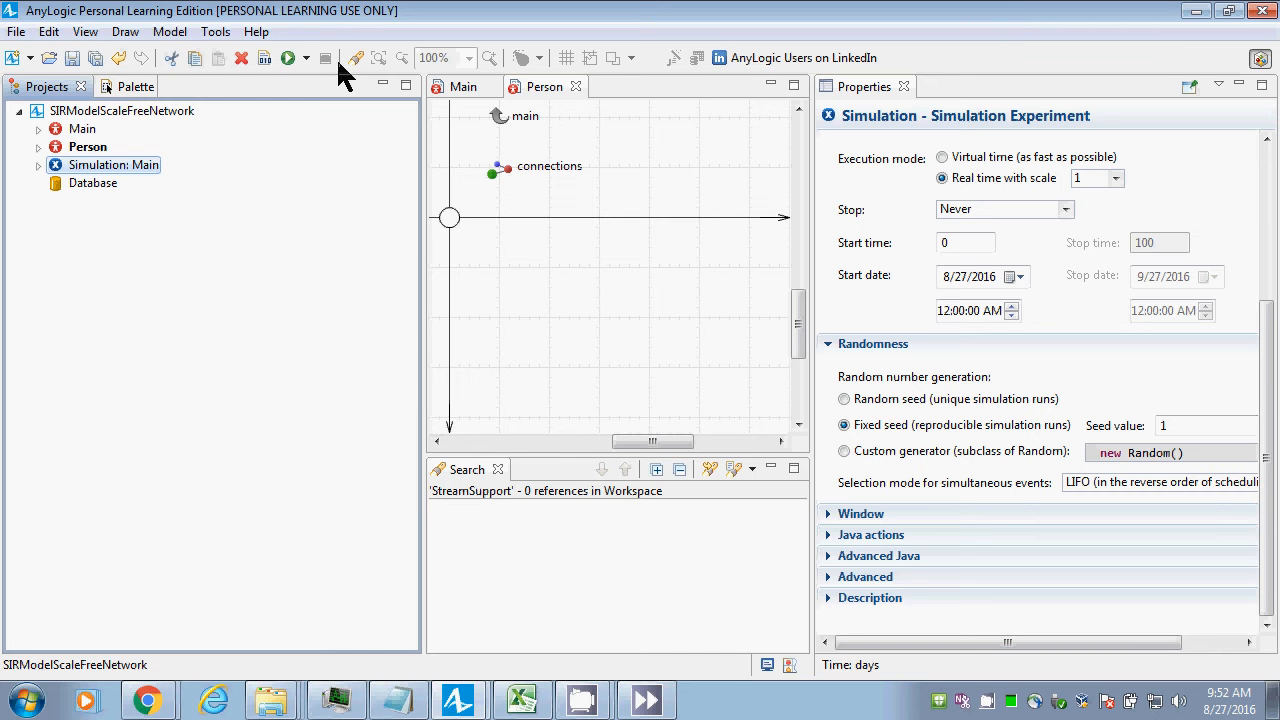
# Place a histogram chart on the Main canvas, beside the connections link and the populationSize parameter.
pyautogui.click(460, 88)
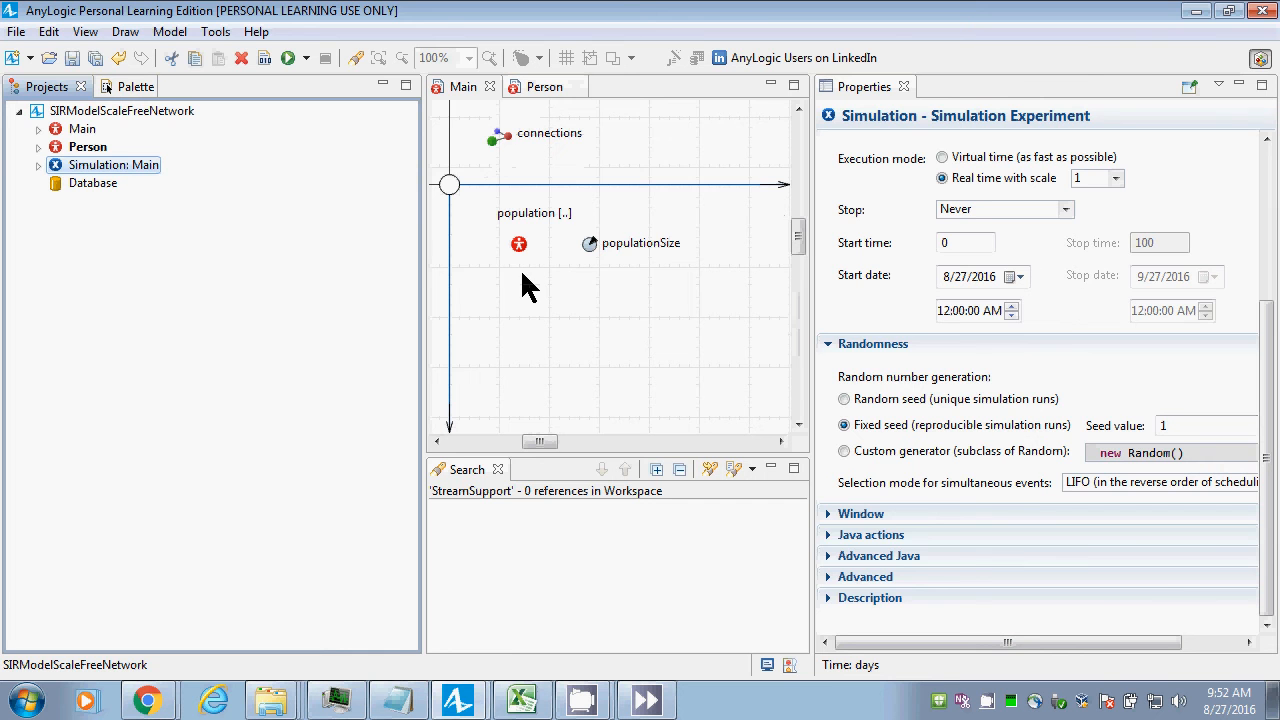
pyautogui.click(522, 274)
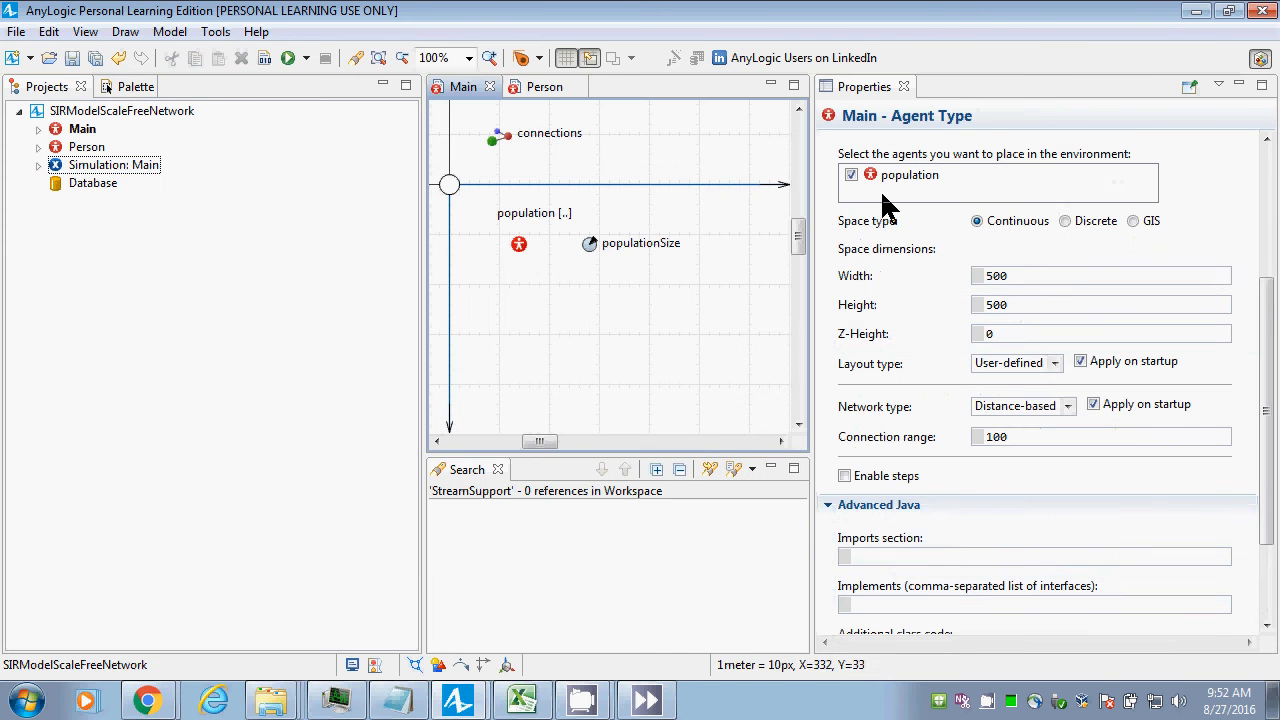
pyautogui.moveTo(798, 240); pyautogui.dragTo(796, 225)
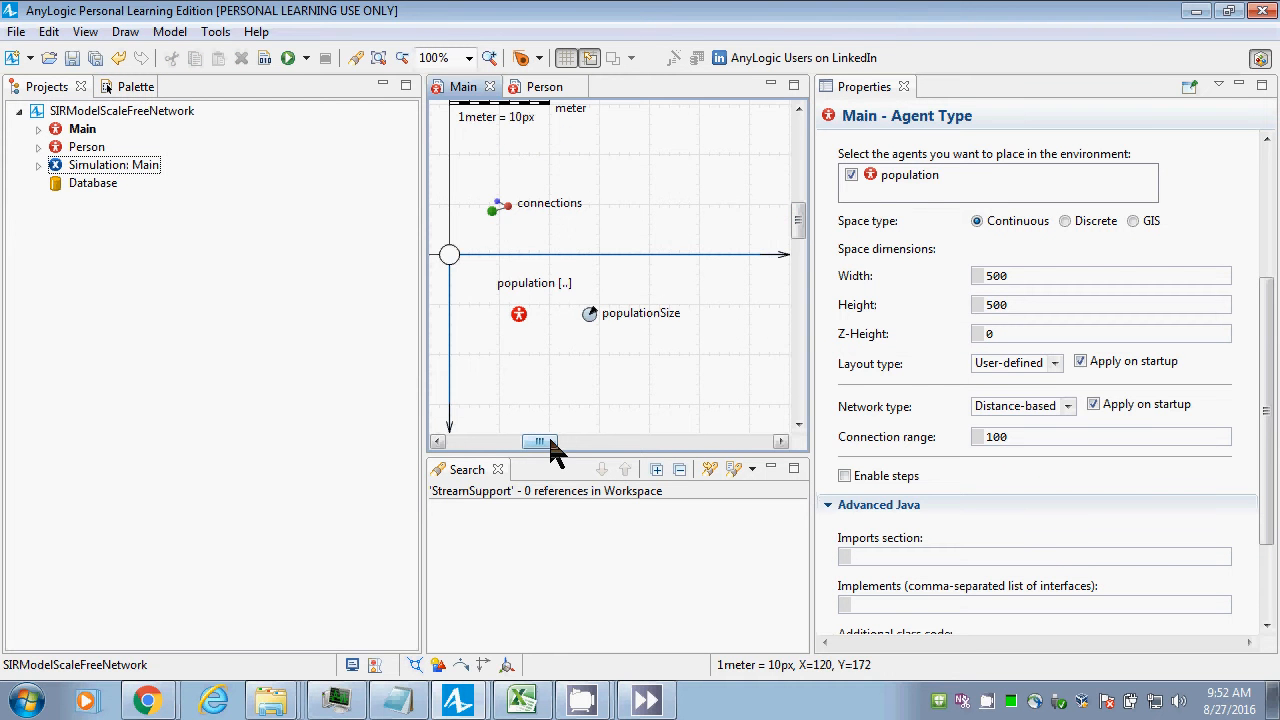
pyautogui.moveTo(550, 440); pyautogui.dragTo(573, 441)
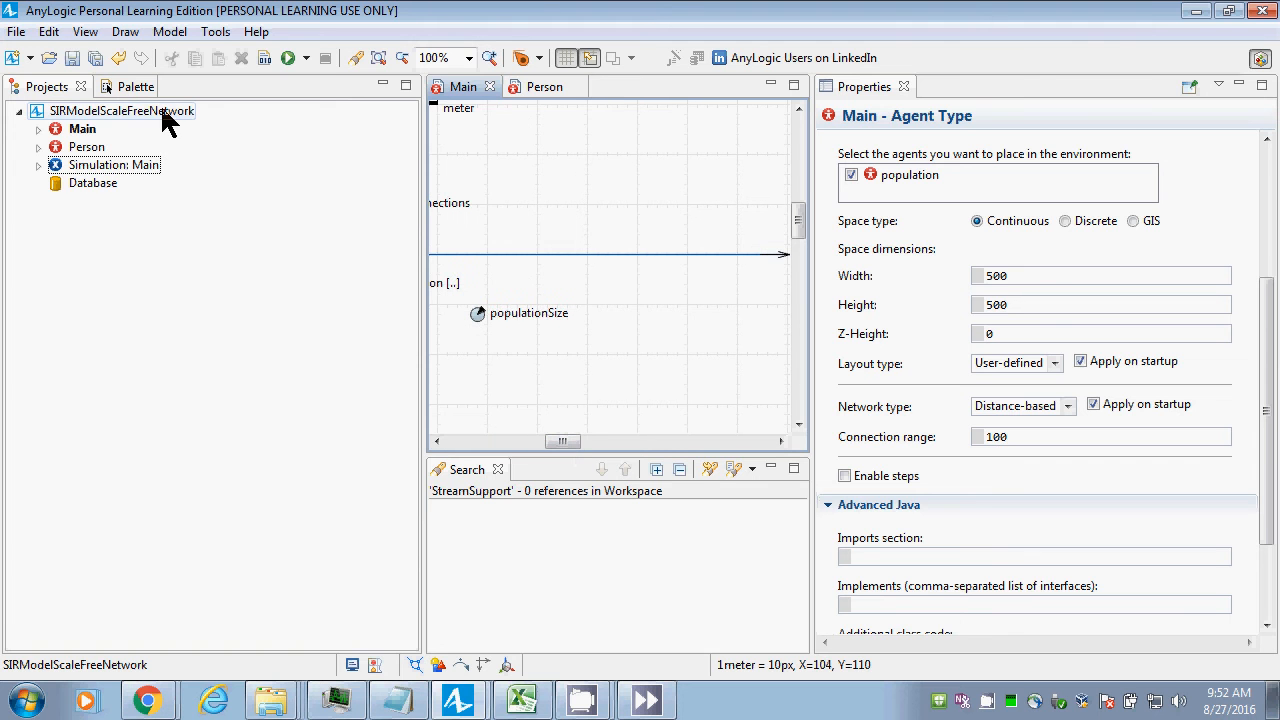
pyautogui.click(175, 185)
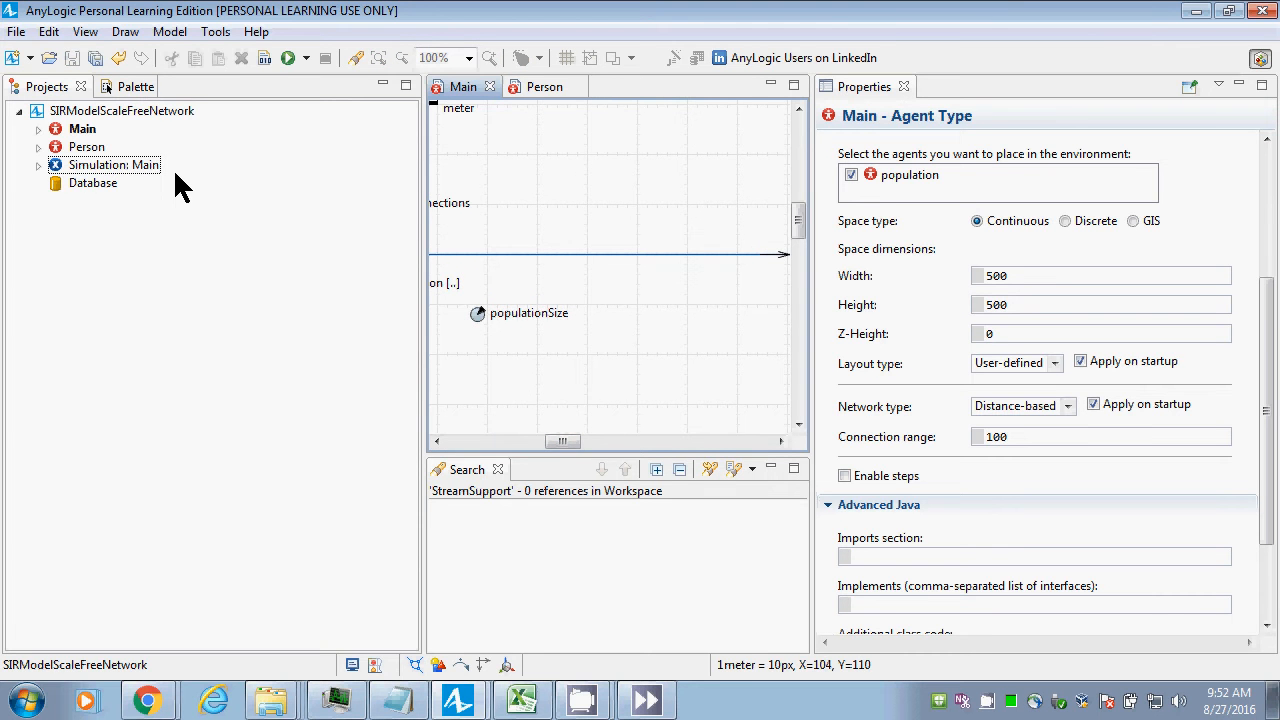
pyautogui.click(130, 87)
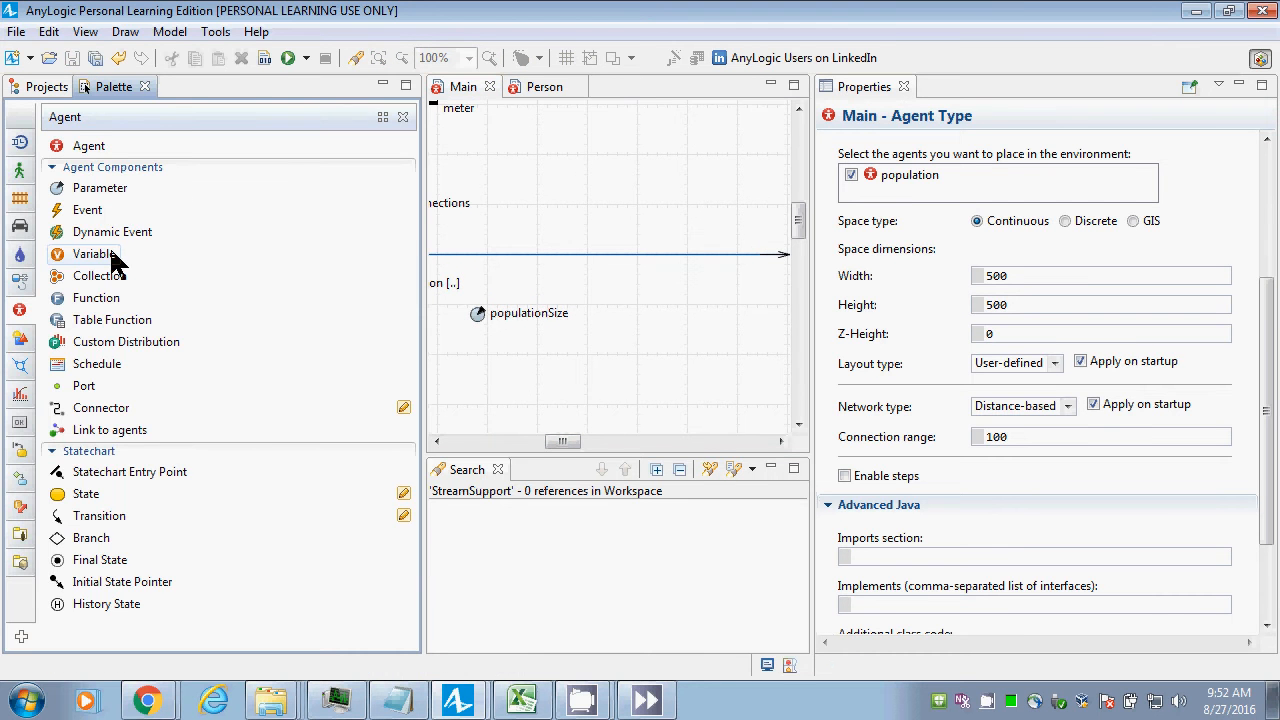
pyautogui.click(12, 394)
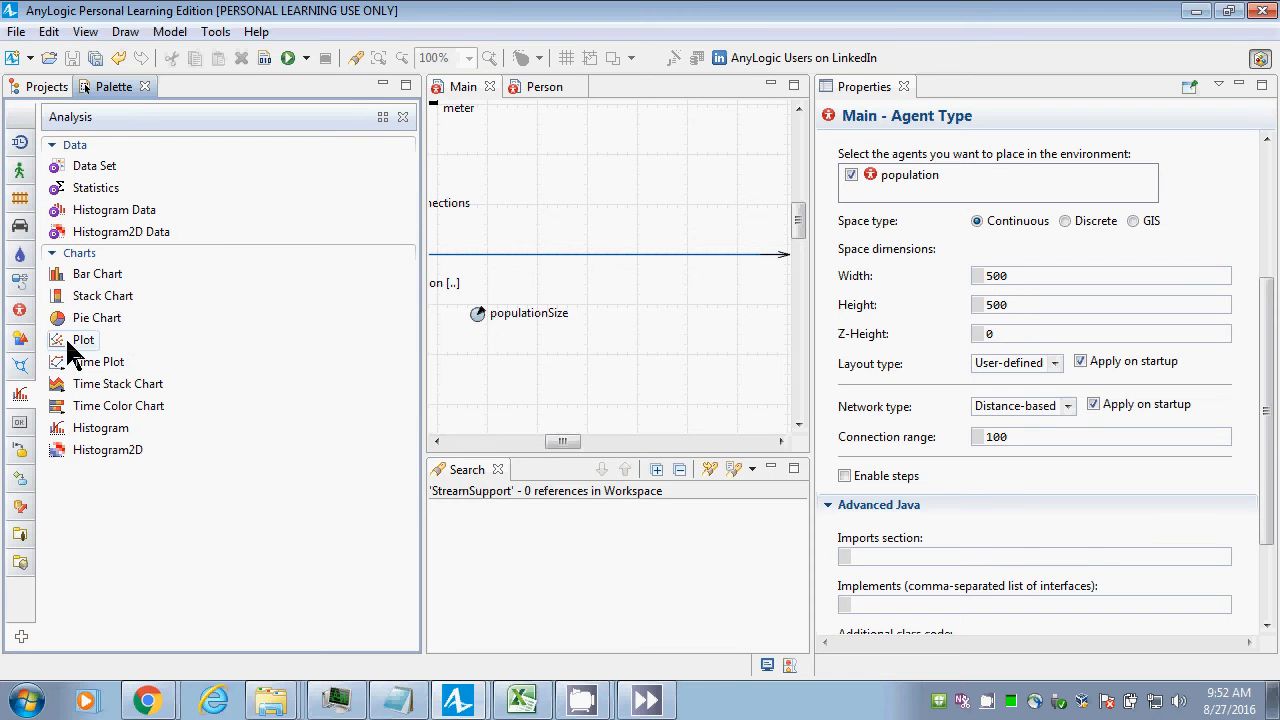
pyautogui.moveTo(60, 423); pyautogui.dragTo(508, 125)
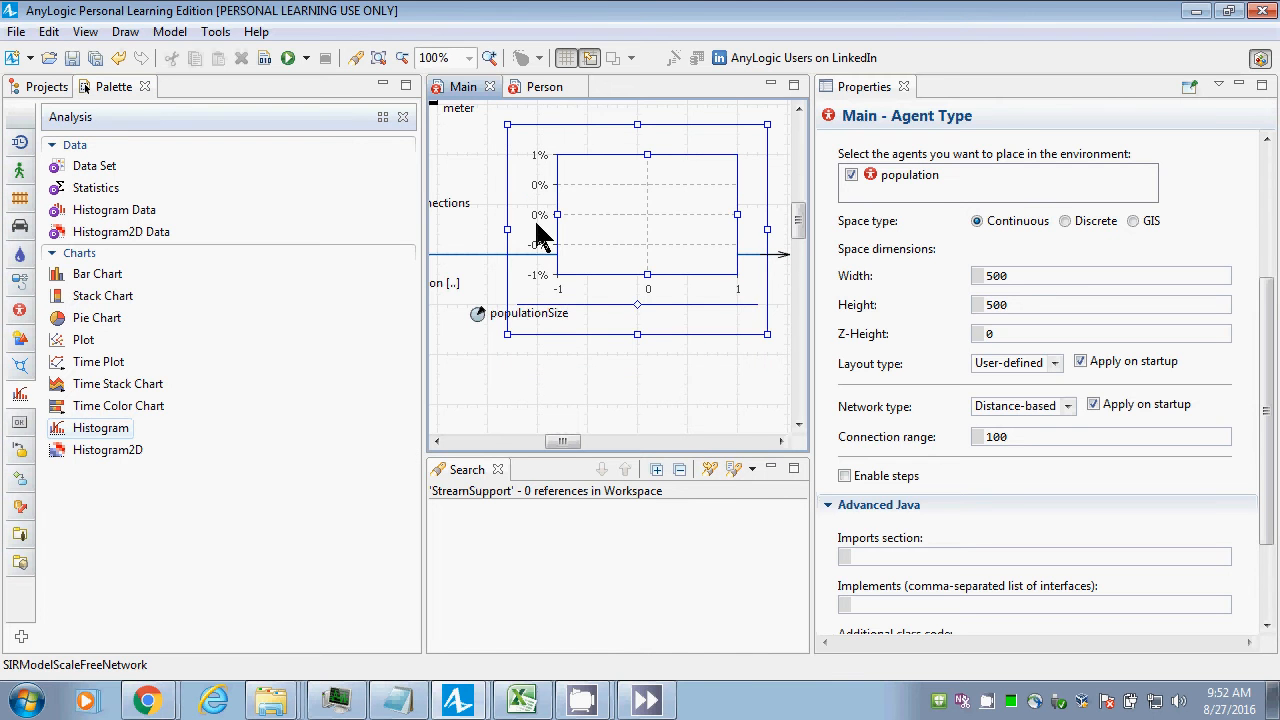
# Move the histogram above the horizontal axis, clear of populationSize, and enlarge it to roughly double its width.
pyautogui.moveTo(604, 177); pyautogui.dragTo(1151, 197)
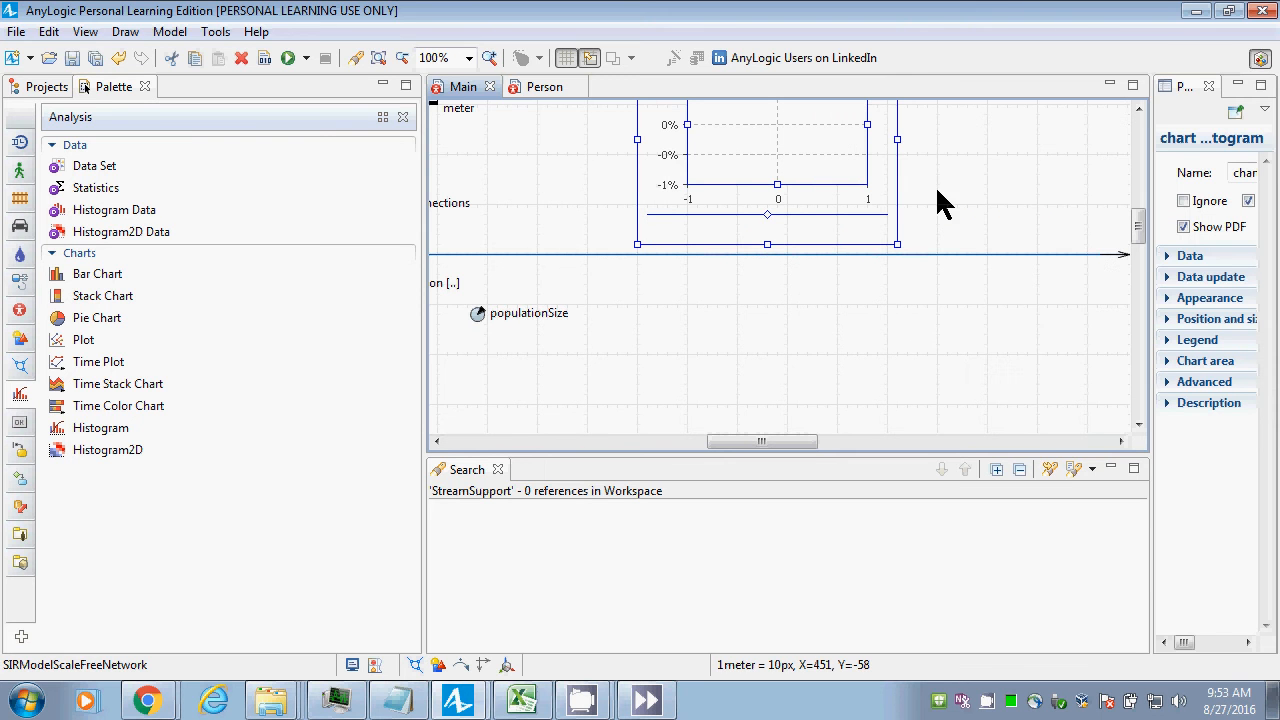
pyautogui.click(1137, 107)
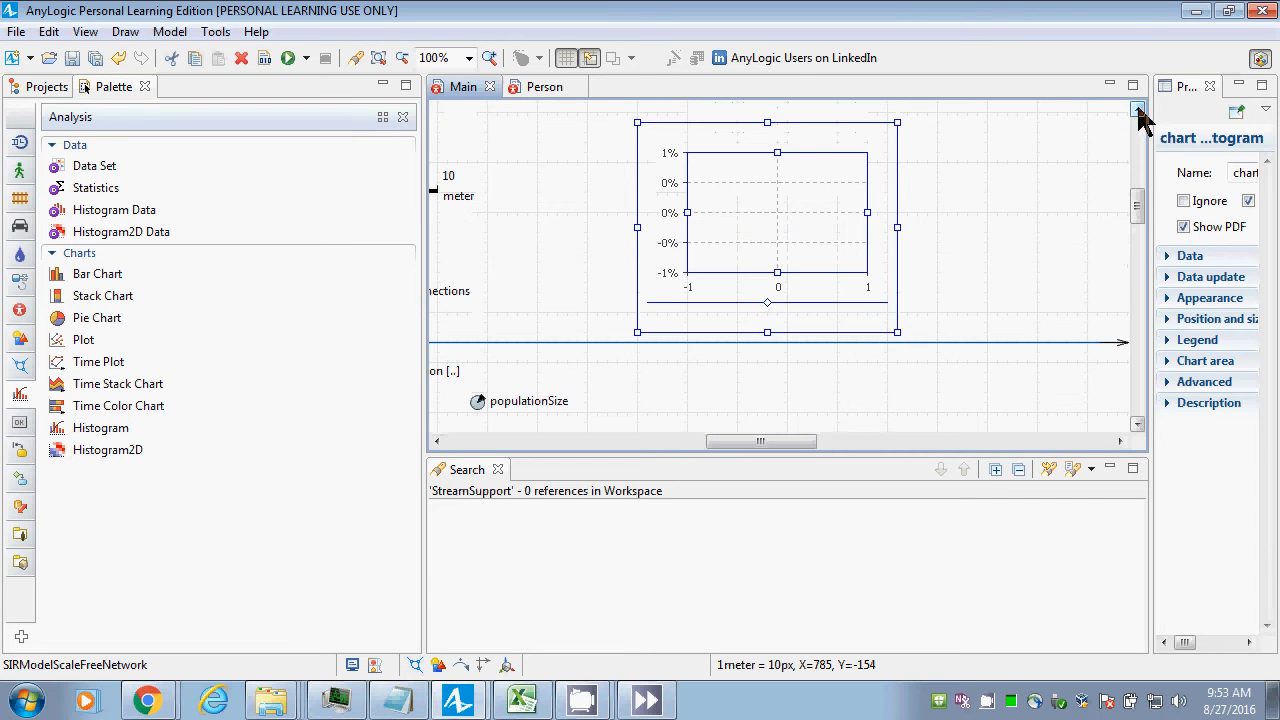
pyautogui.moveTo(891, 129); pyautogui.dragTo(1146, 97)
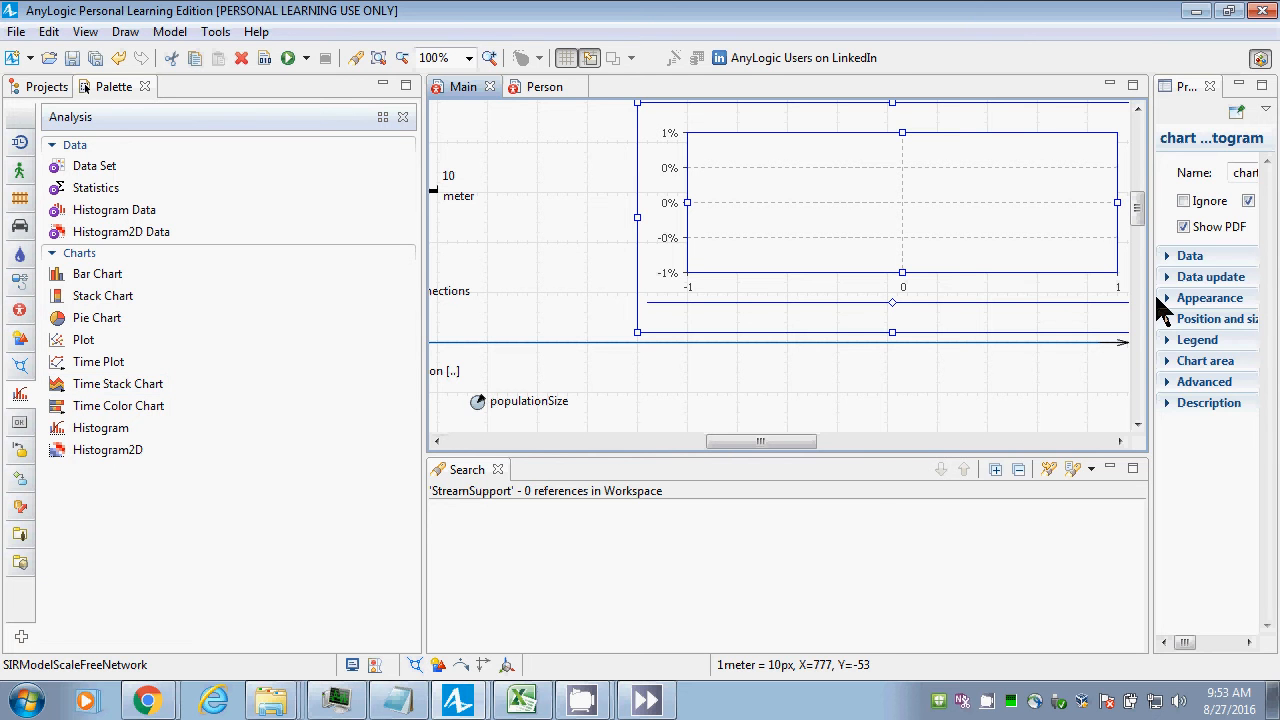
pyautogui.moveTo(1152, 300); pyautogui.dragTo(876, 262)
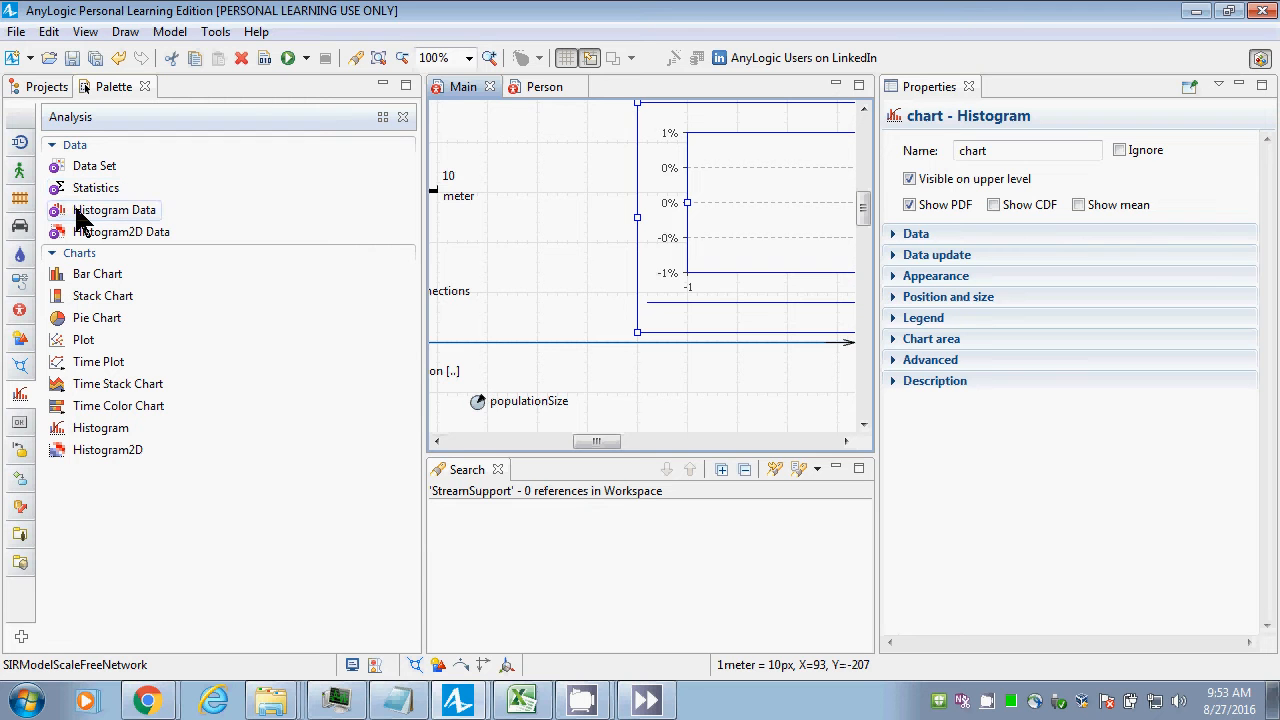
# Rename the histogram chart as degreeHistogram.
pyautogui.doubleClick(1005, 152)
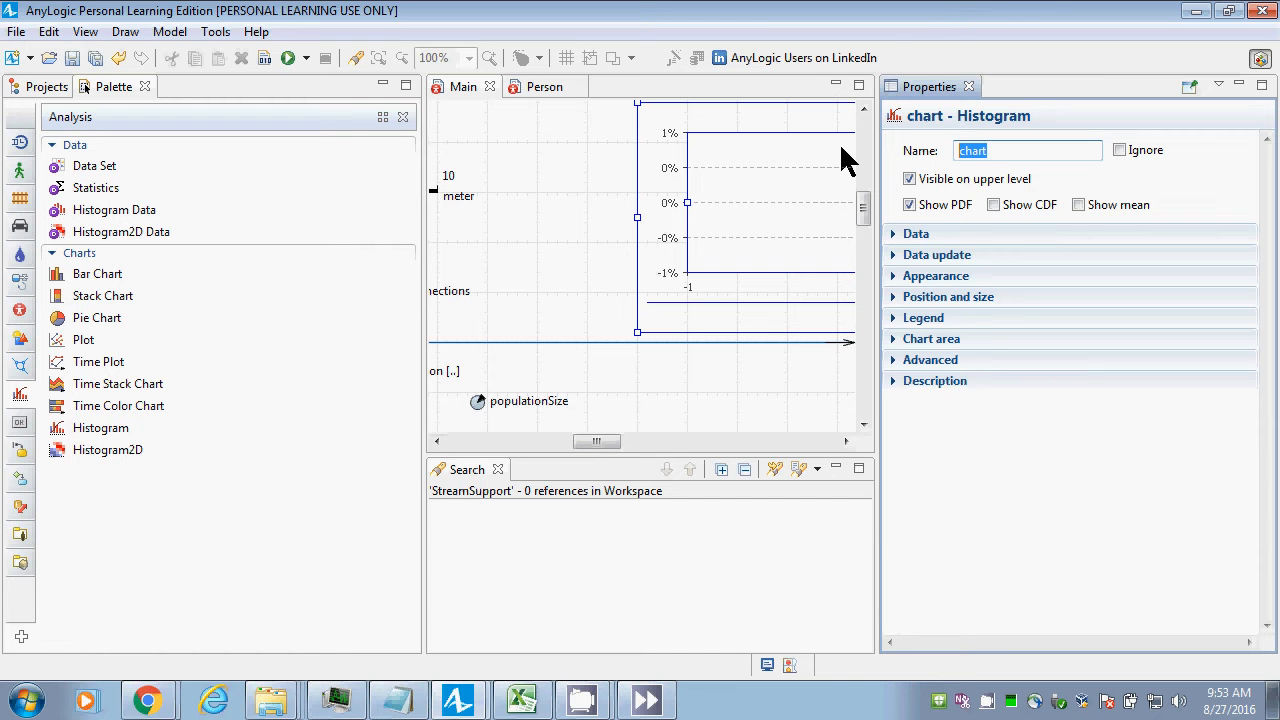
pyautogui.write('connections')
pyautogui.press('BackSpace')
pyautogui.press('BackSpace')
pyautogui.press('BackSpace')
pyautogui.press('BackSpace')
pyautogui.press('BackSpace')
pyautogui.press('BackSpace')
pyautogui.press('BackSpace')
pyautogui.press('BackSpace')
pyautogui.press('BackSpace')
pyautogui.press('BackSpace')
pyautogui.press('BackSpace')
pyautogui.write('degreeHistogram')
pyautogui.press('Return')
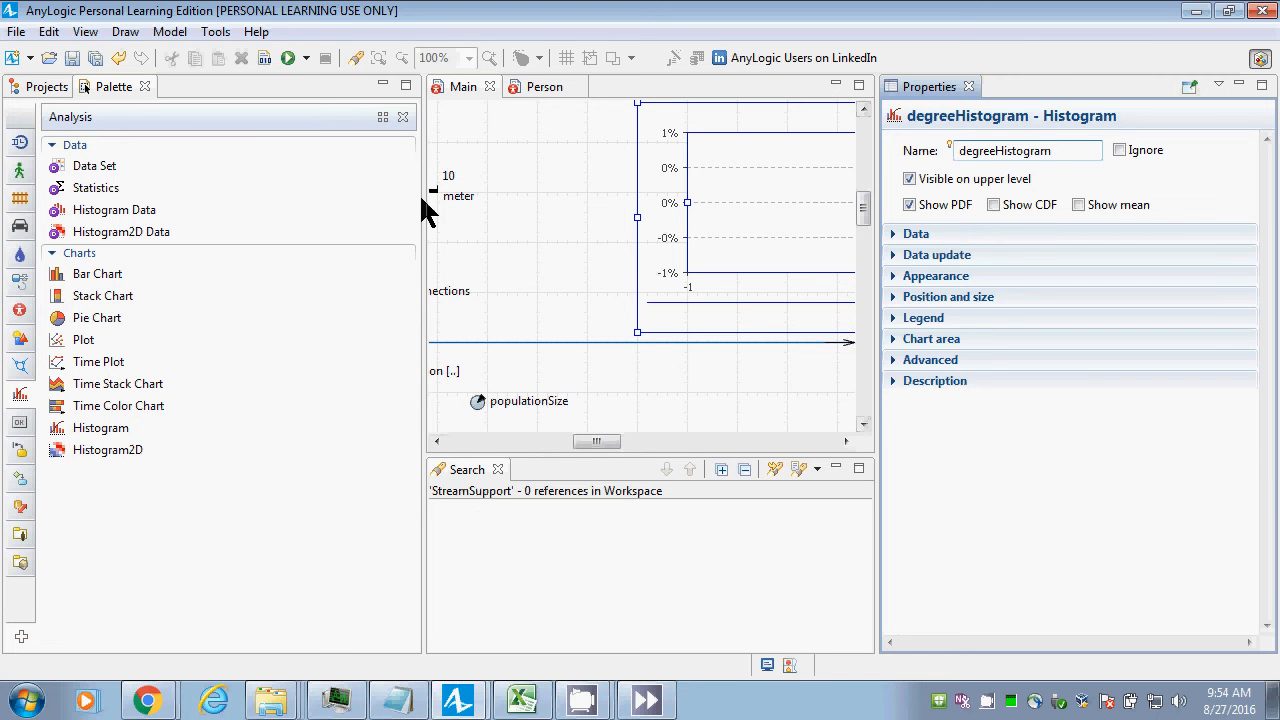
# Add a Histogram Data element named degreeHistogramData to Main and place it beside the histogram chart.
pyautogui.moveTo(100, 210); pyautogui.dragTo(545, 185)
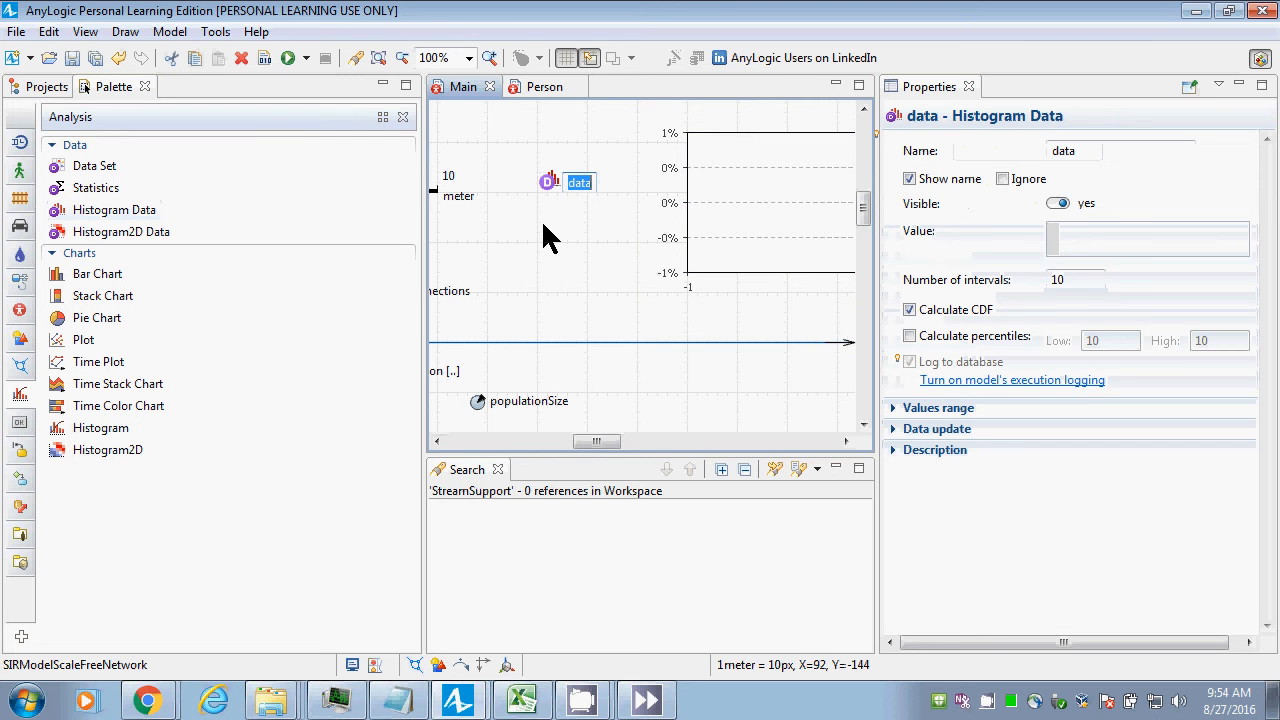
pyautogui.write('degreeHistogram')
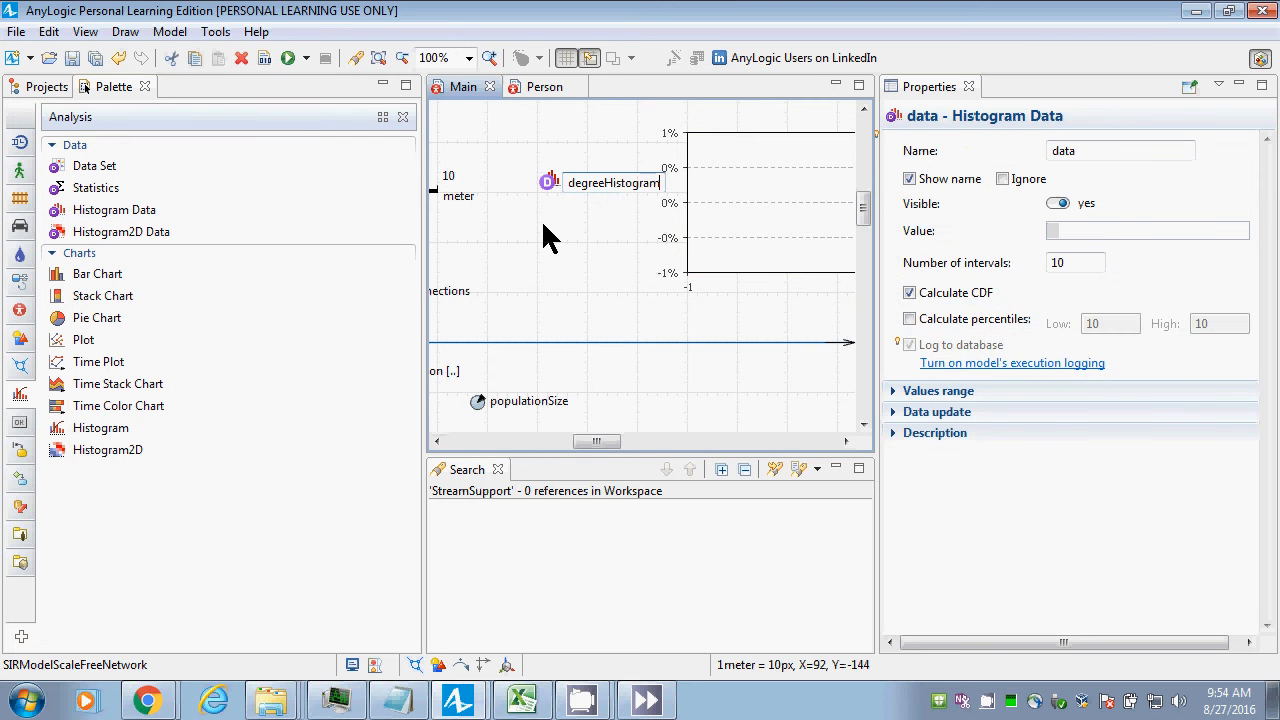
pyautogui.write('Data')
pyautogui.press('Return')
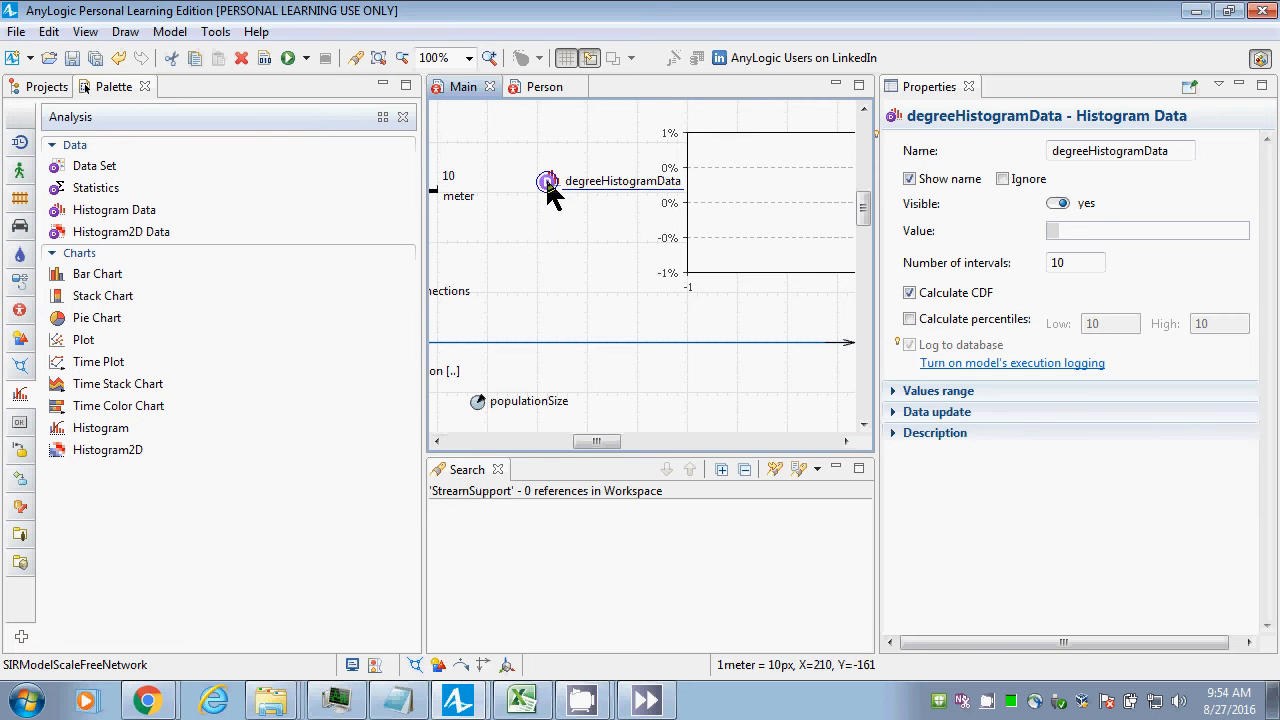
pyautogui.moveTo(545, 178); pyautogui.dragTo(505, 221)
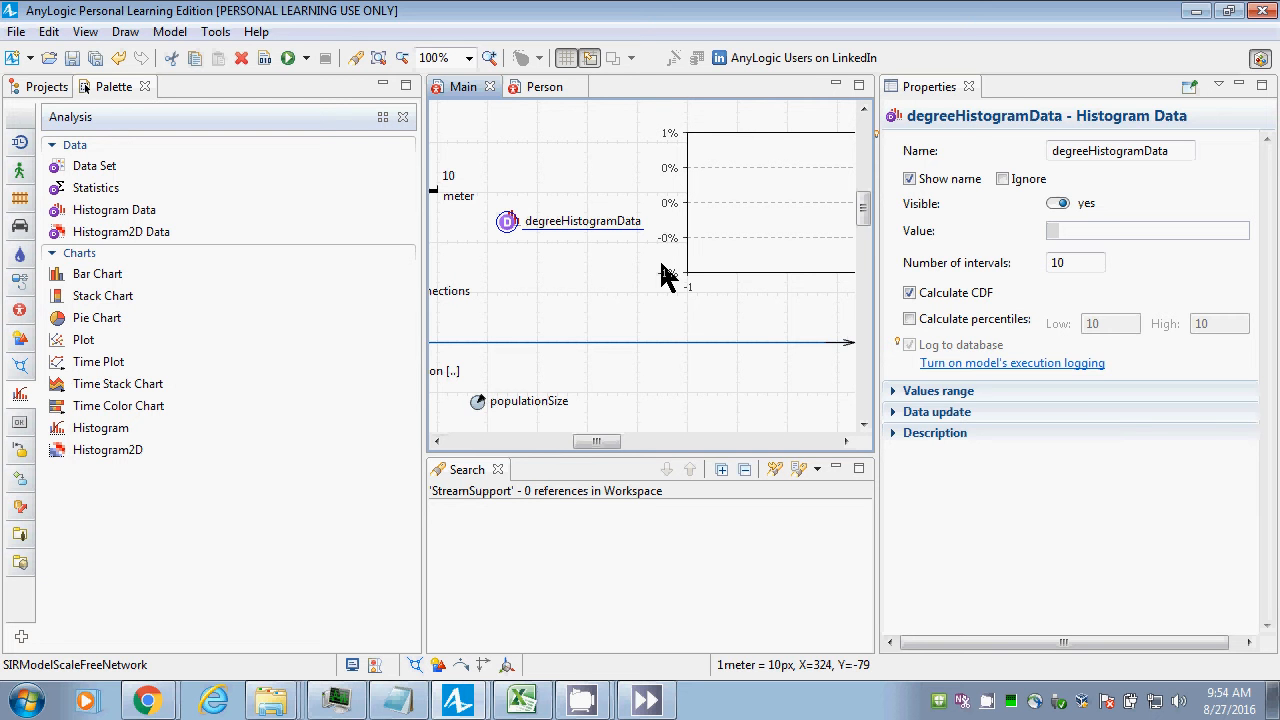
# Review the value and range settings of degreeHistogramData and set it to not update data automatically.
pyautogui.click(1089, 265)
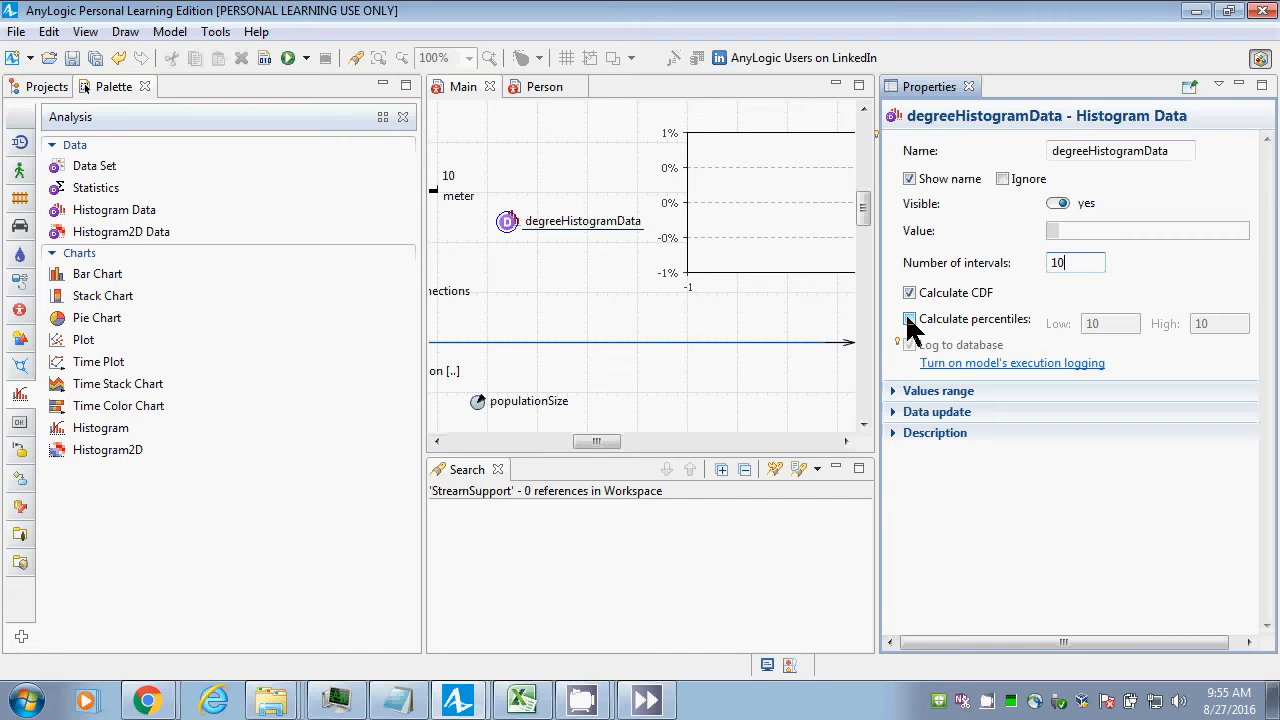
pyautogui.click(1089, 229)
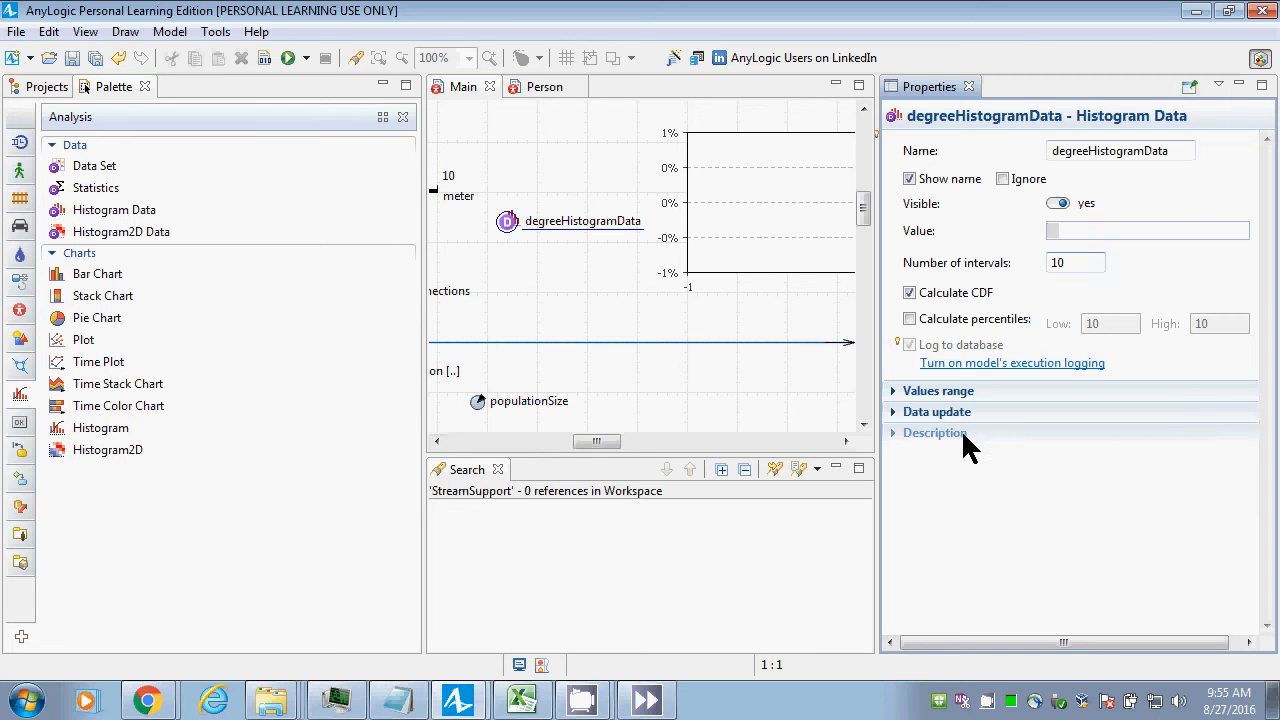
pyautogui.click(893, 391)
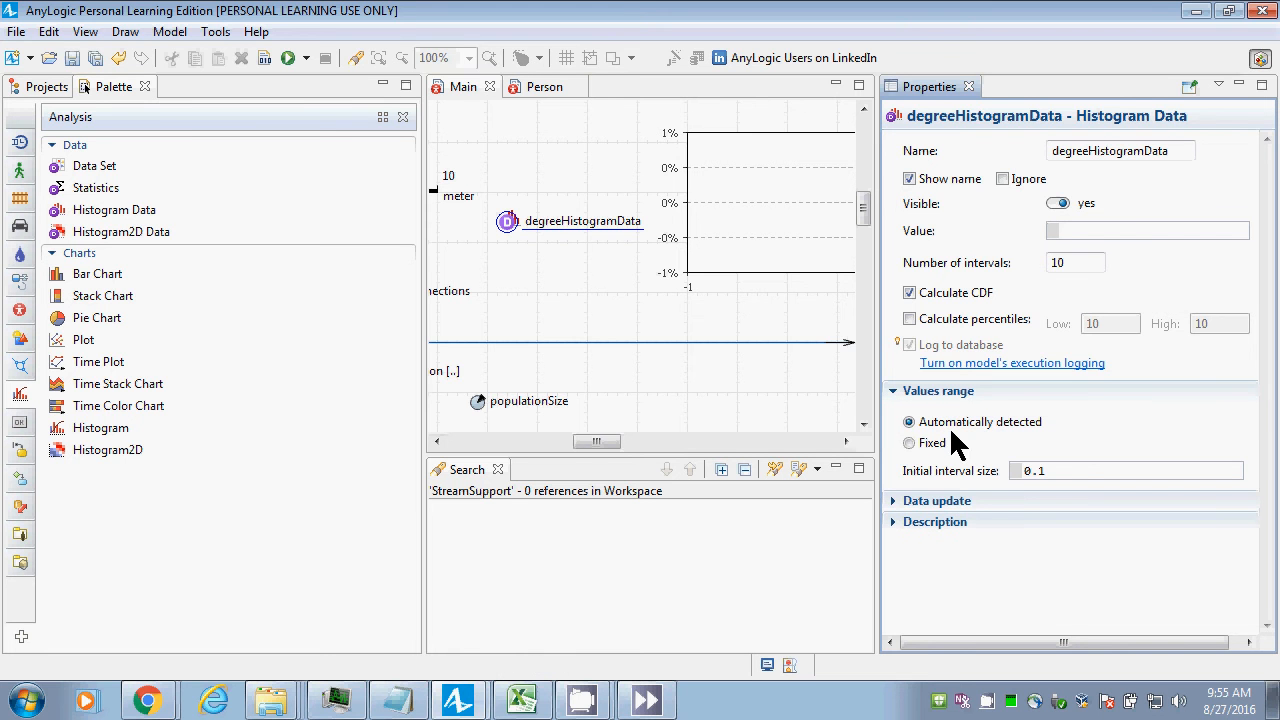
pyautogui.click(896, 503)
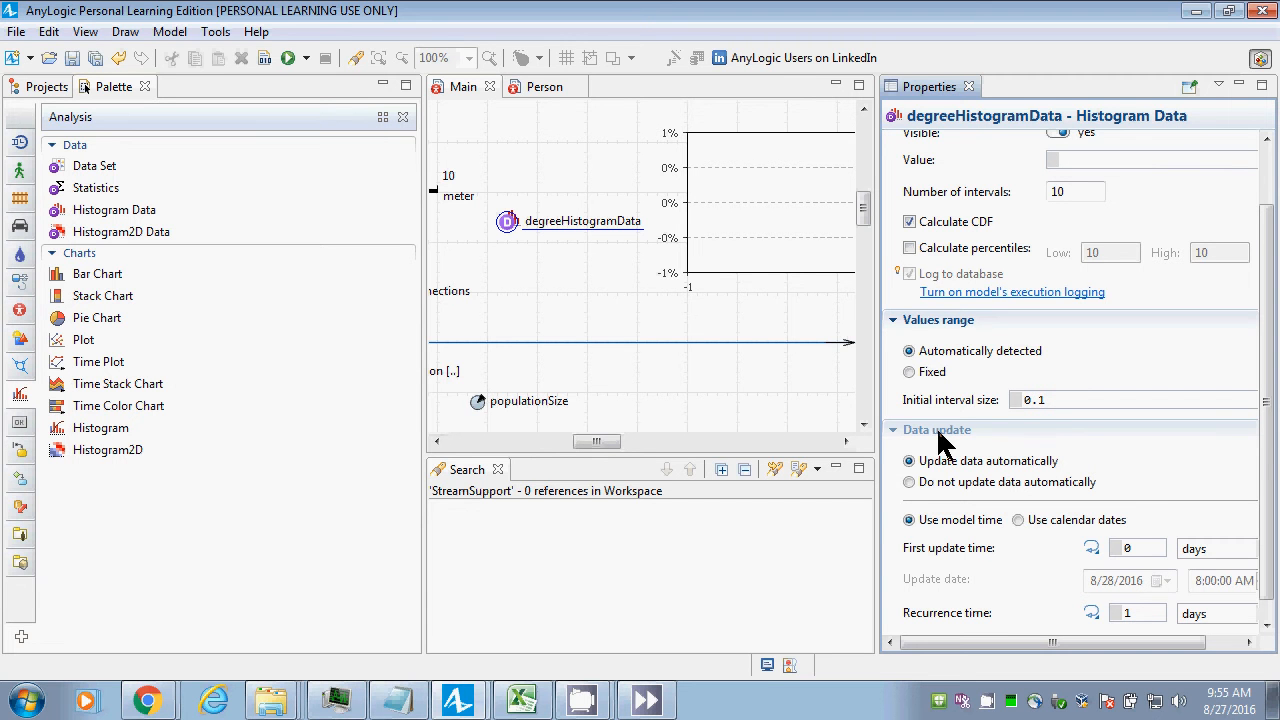
pyautogui.click(910, 482)
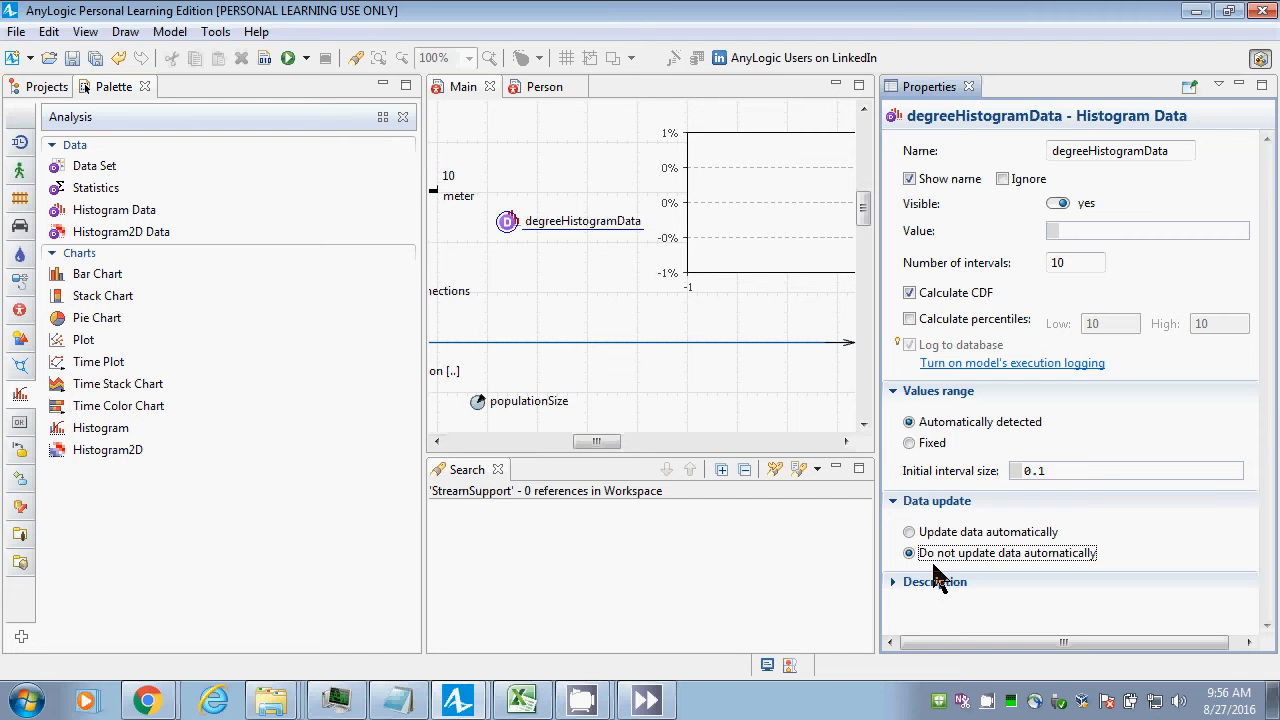
# Check the code completions for the value of degreeHistogramData and compare its properties with those of degreeHistogram.
pyautogui.click(1095, 230)
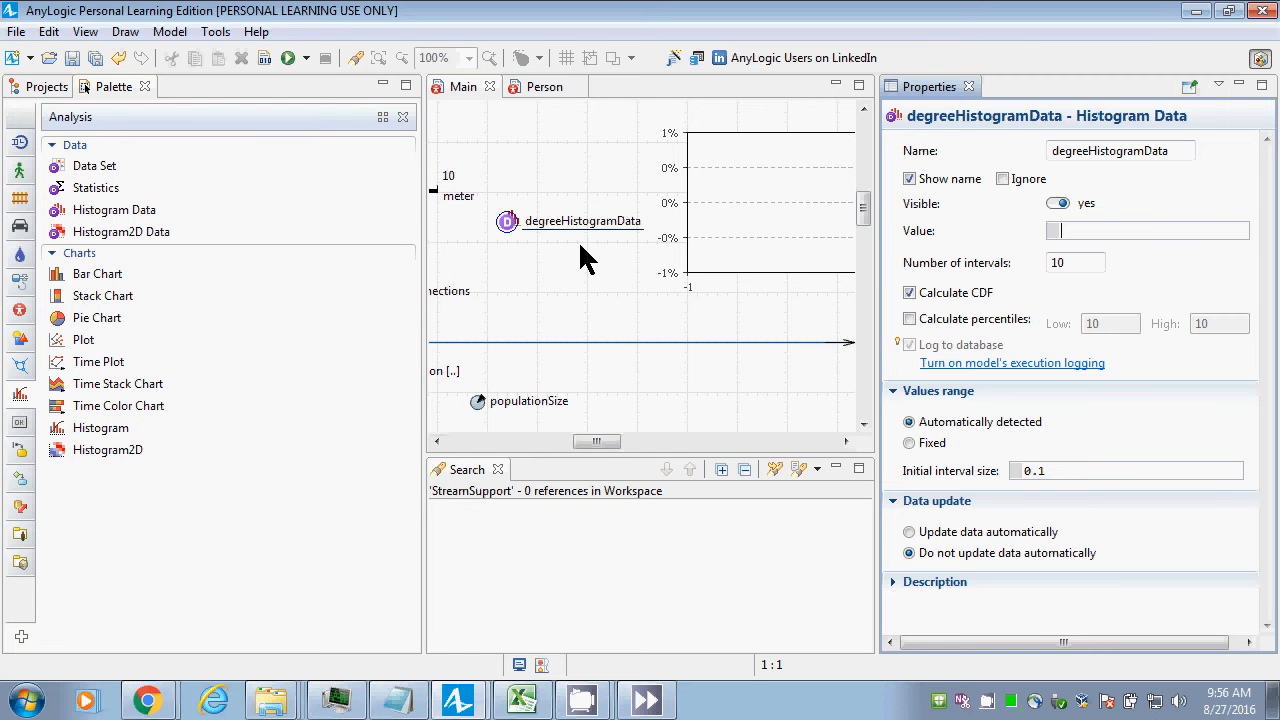
pyautogui.hotkey('ctrl', 'space')
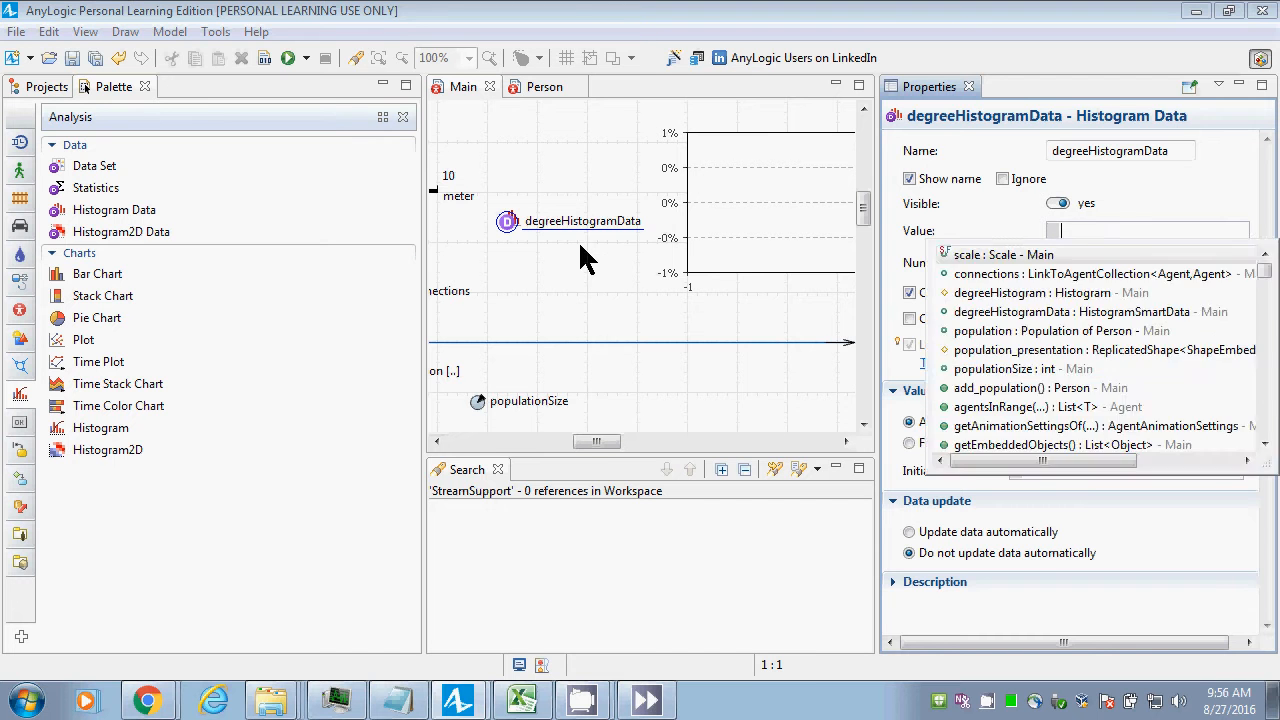
pyautogui.click(76, 253)
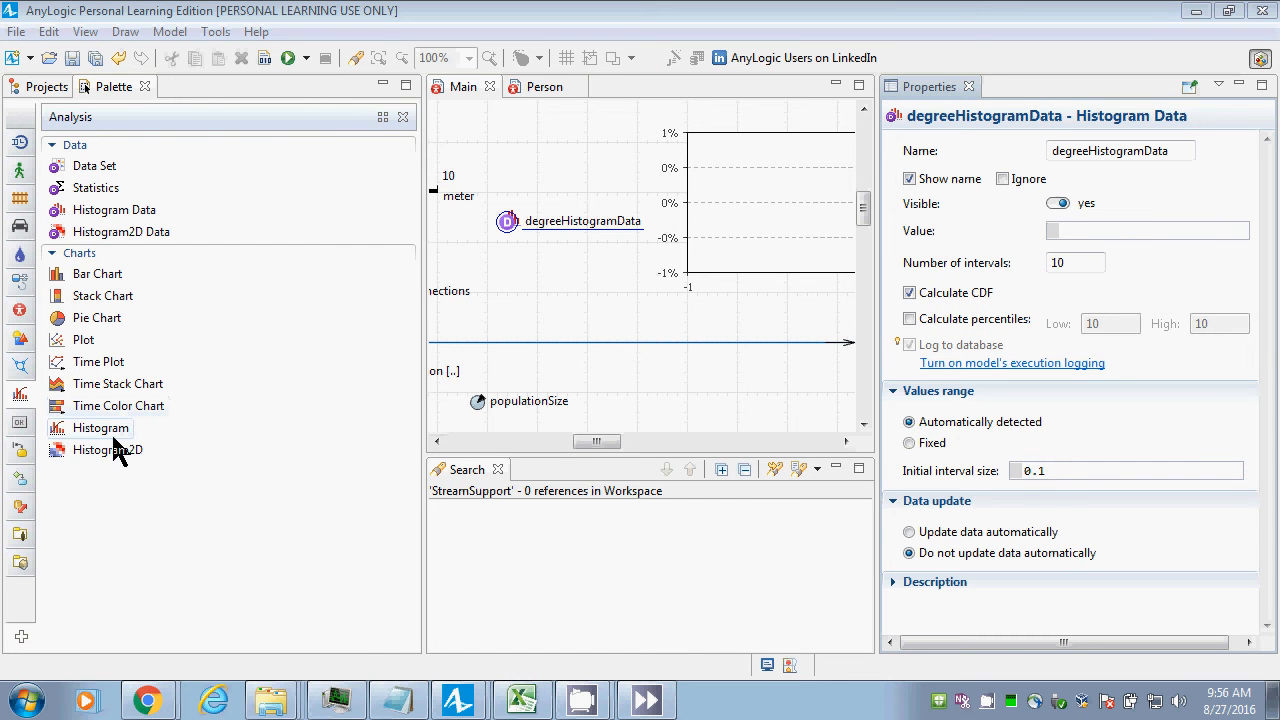
pyautogui.click(786, 206)
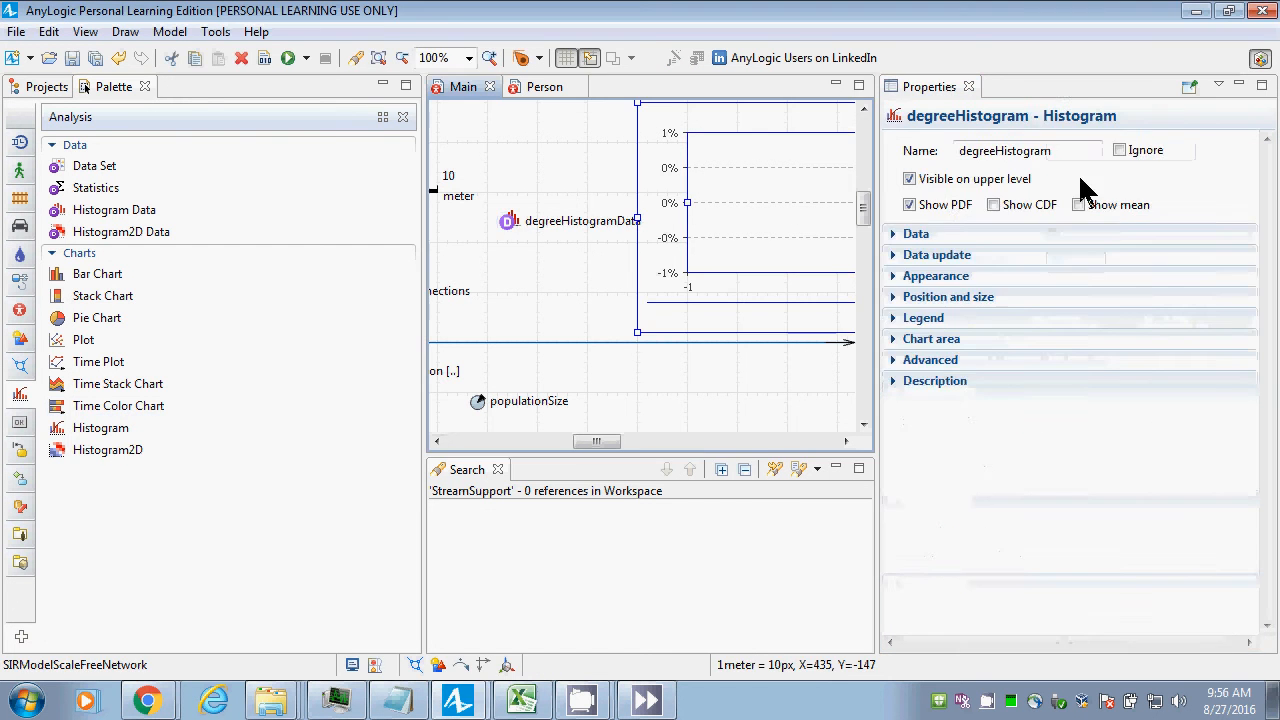
pyautogui.click(512, 221)
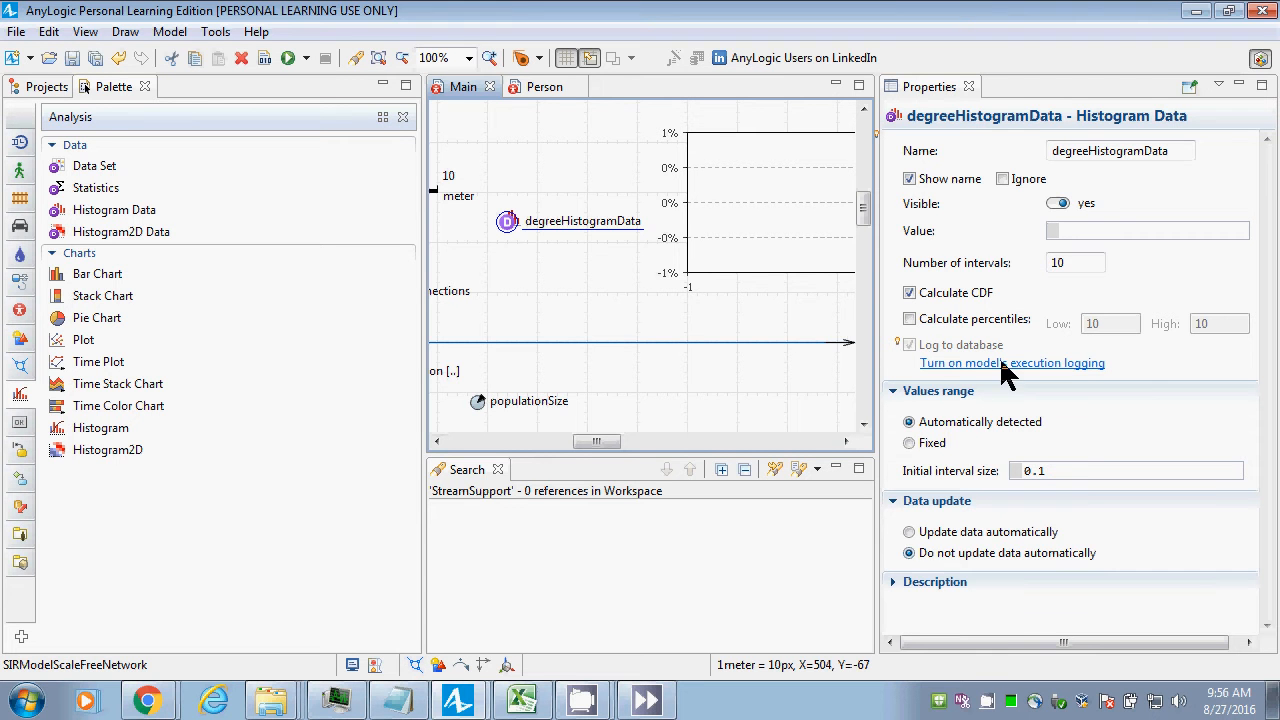
# Add a histogram data item to degreeHistogram and title it "Number of connections".
pyautogui.click(721, 194)
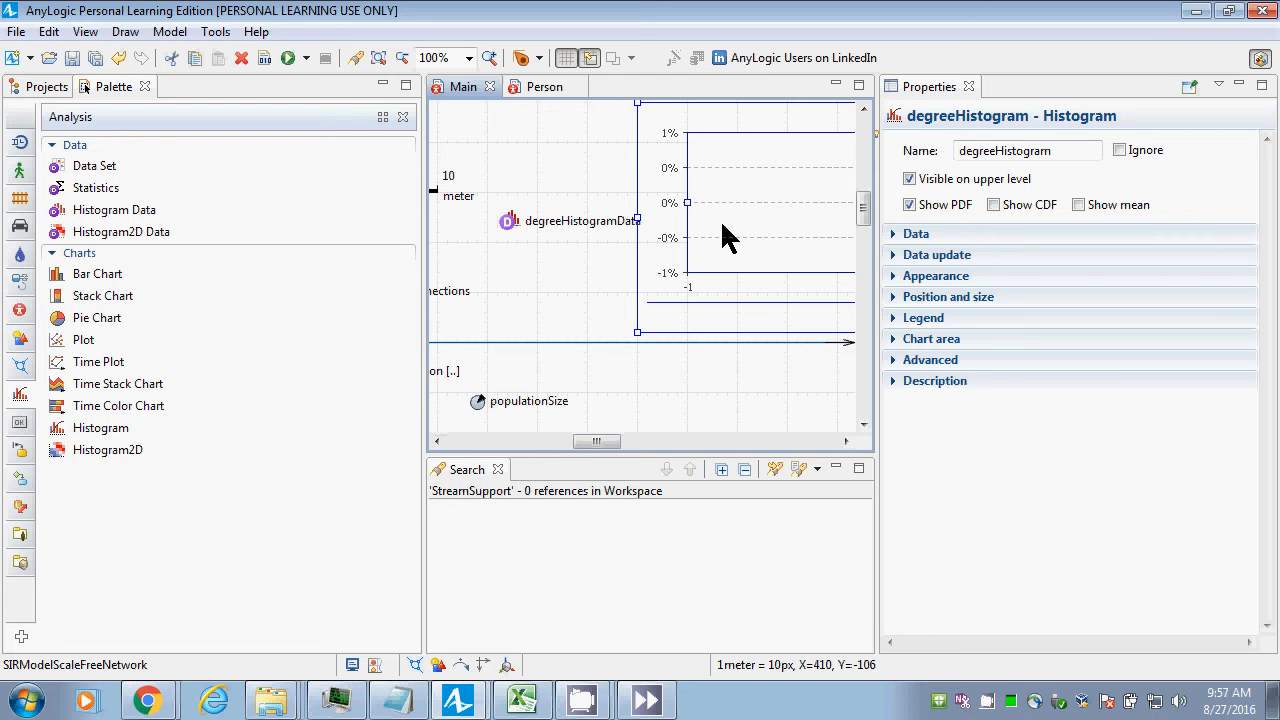
pyautogui.click(895, 238)
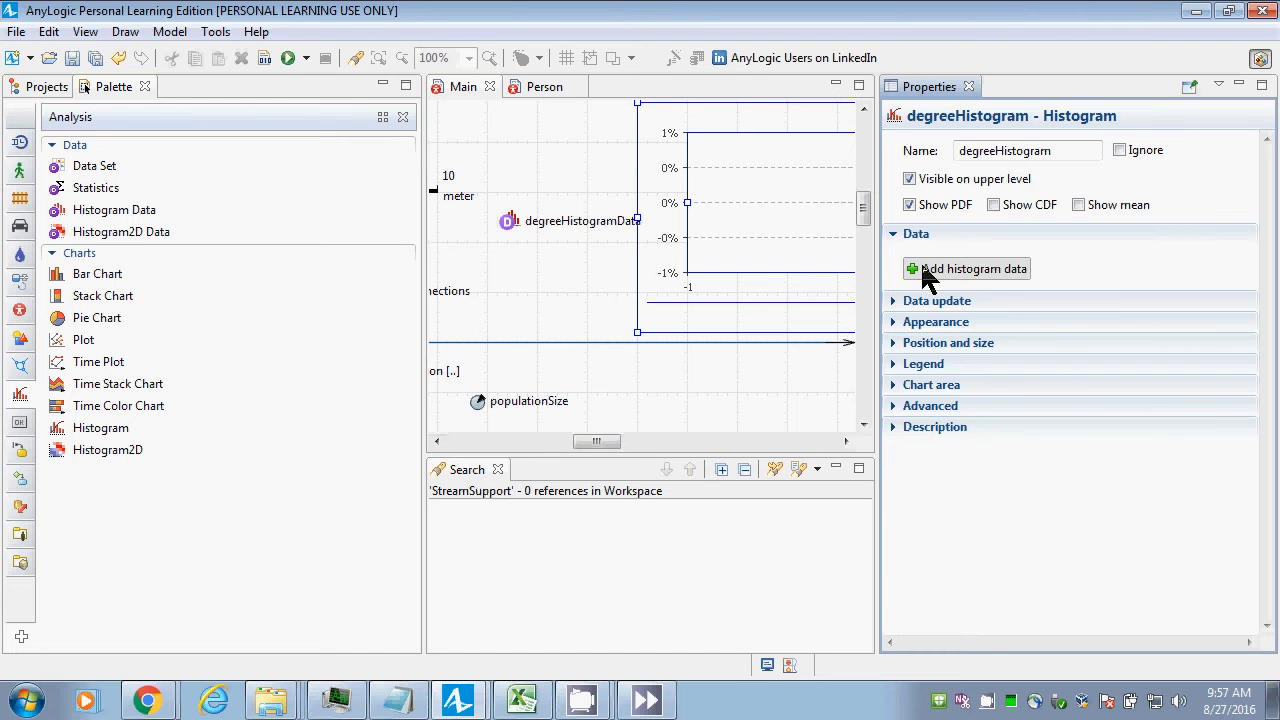
pyautogui.click(927, 278)
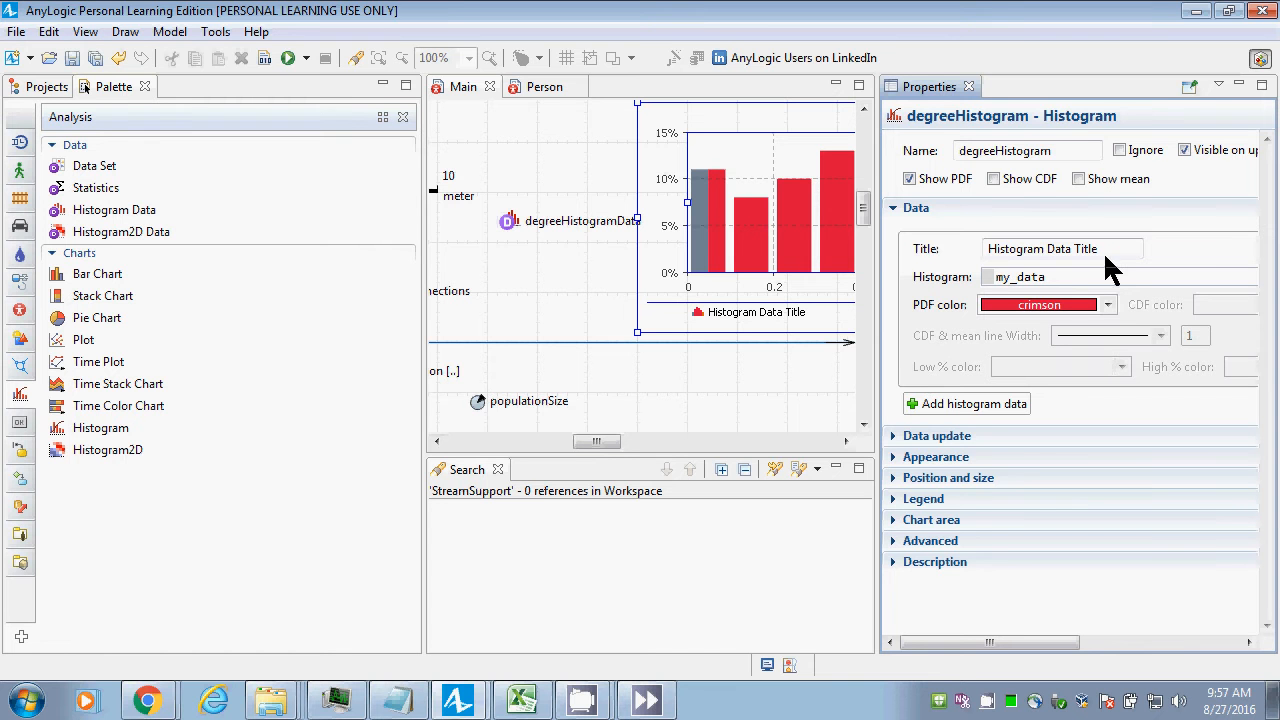
pyautogui.moveTo(1103, 251); pyautogui.dragTo(889, 248)
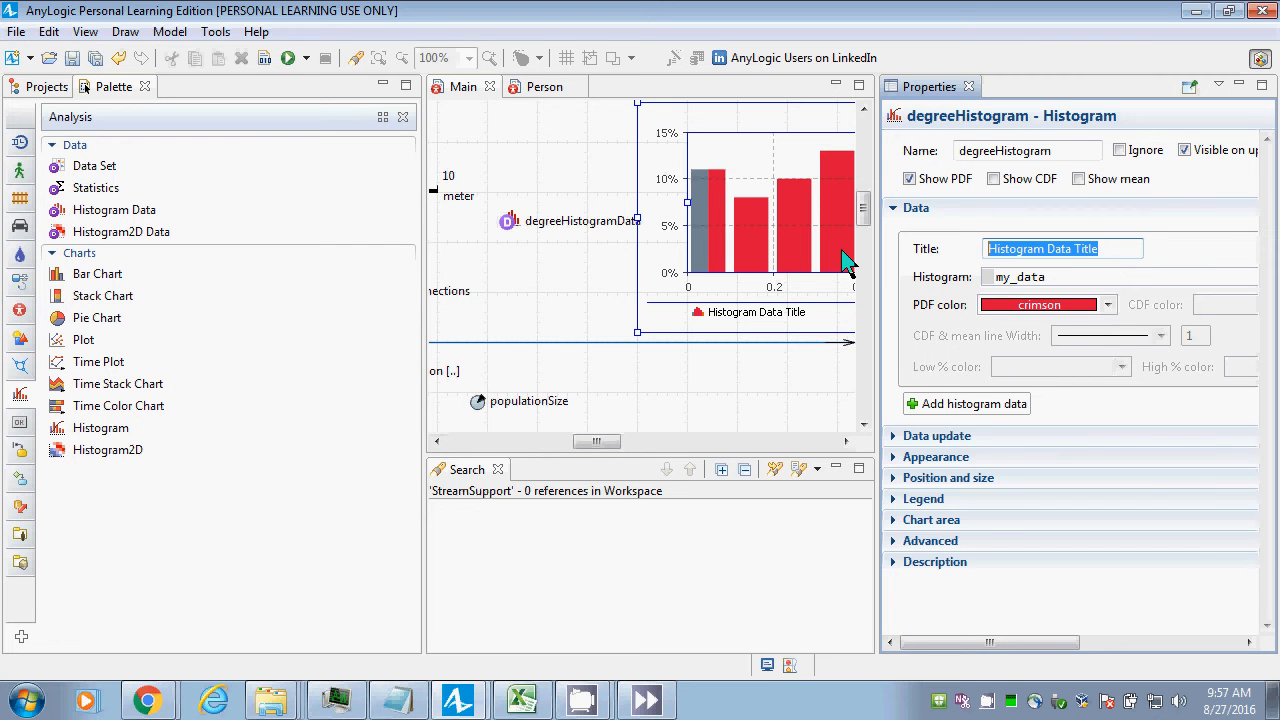
pyautogui.write('De')
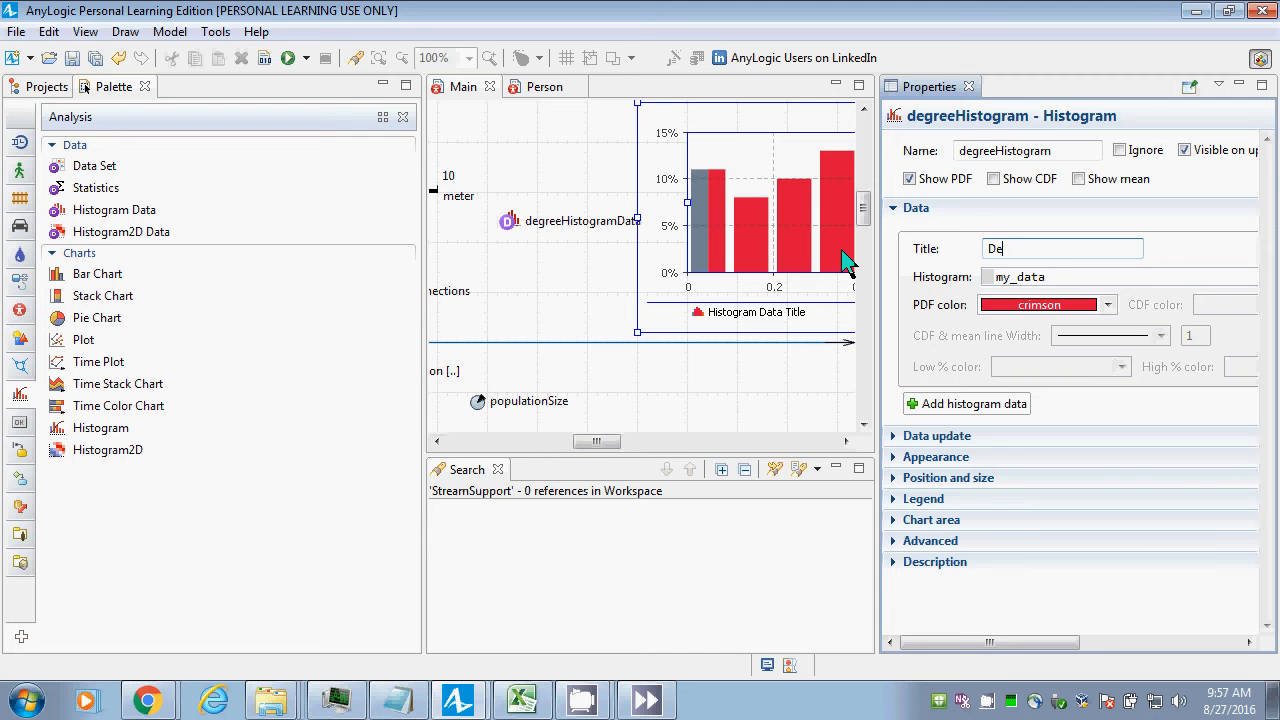
pyautogui.press('BackSpace')
pyautogui.press('BackSpace')
pyautogui.write('Number of connections')
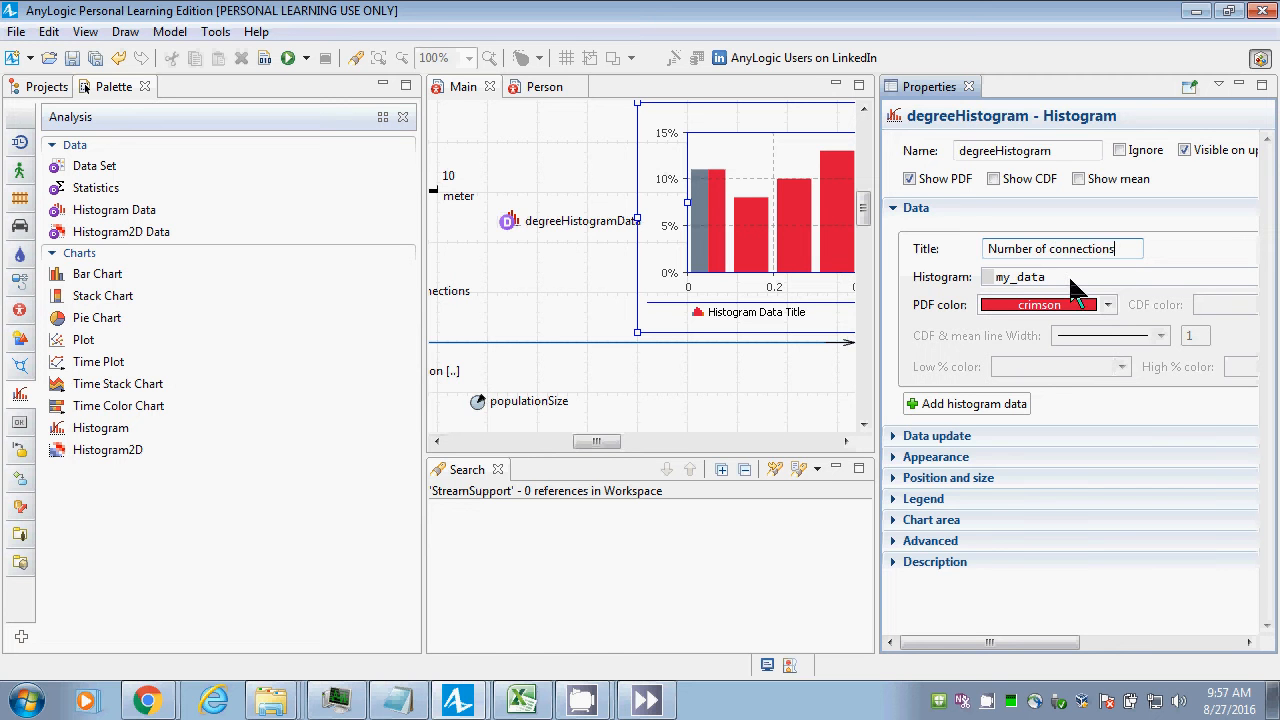
# Set the histogram source of the "Number of connections" data item to this.degreeHistogramData.
pyautogui.moveTo(1050, 277); pyautogui.dragTo(993, 279)
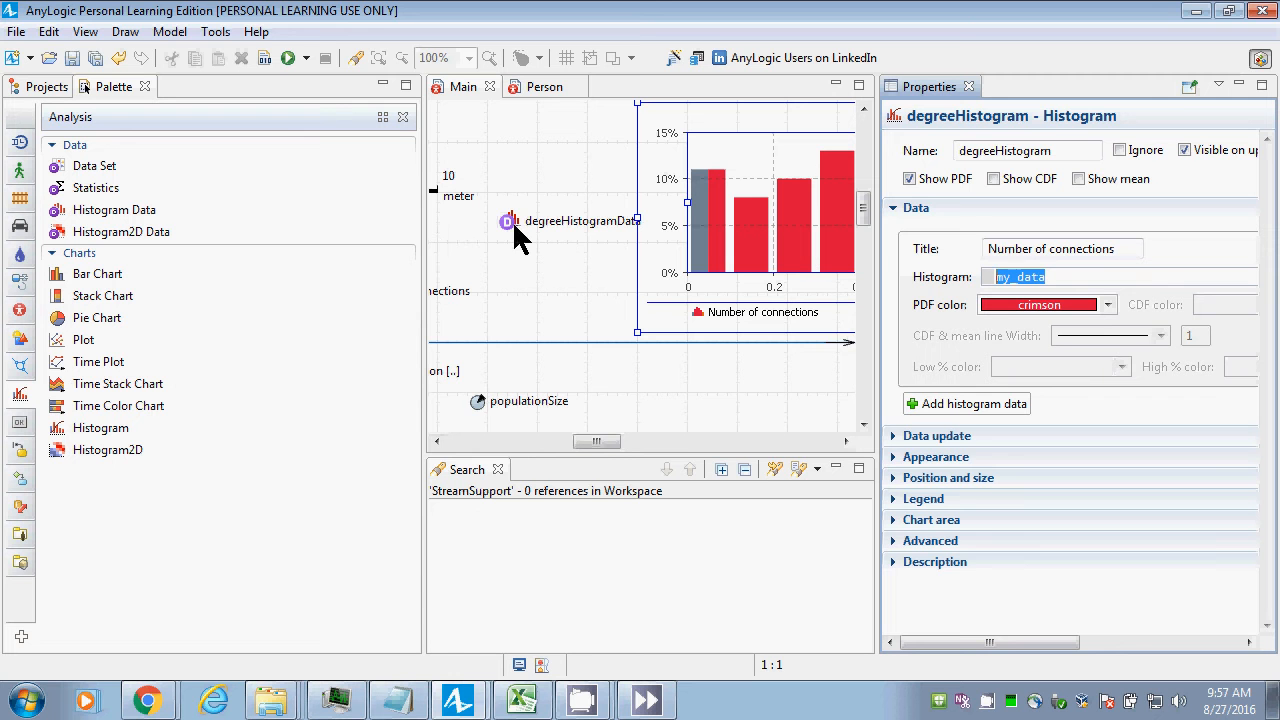
pyautogui.hotkey('alt', 'Tab')
pyautogui.hotkey('alt', 'Tab')
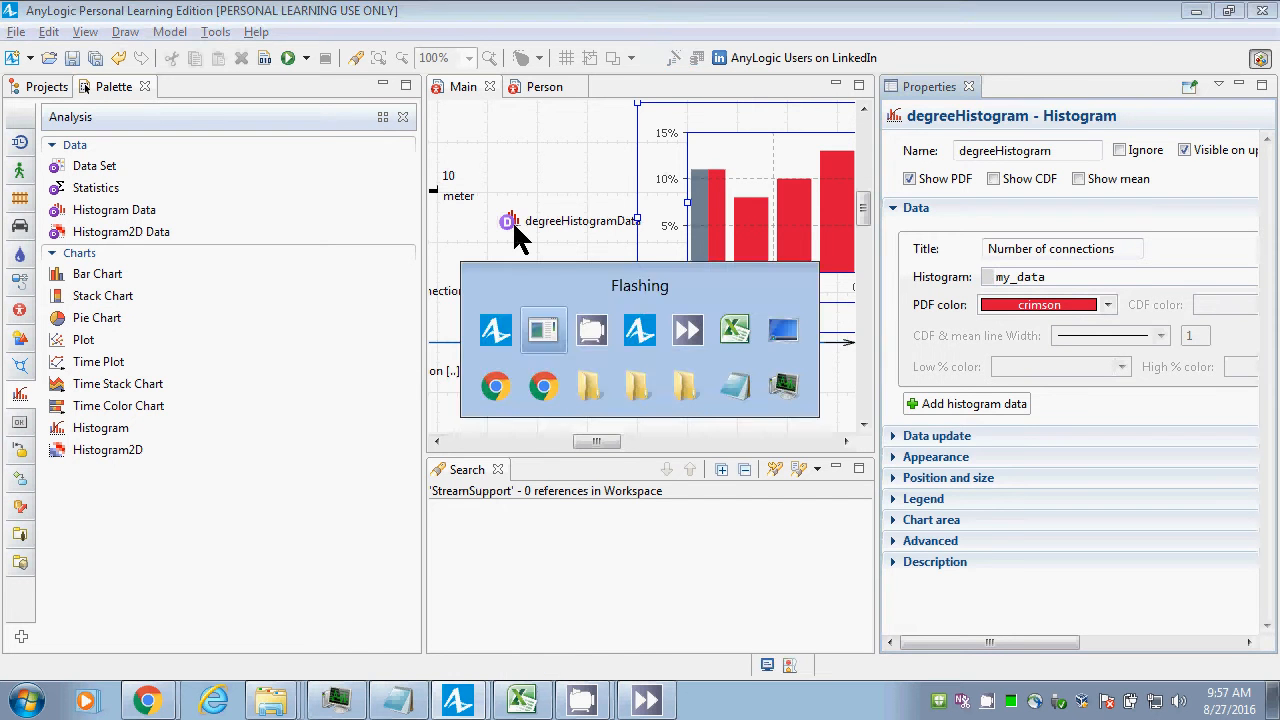
pyautogui.hotkey('alt', 'Tab')
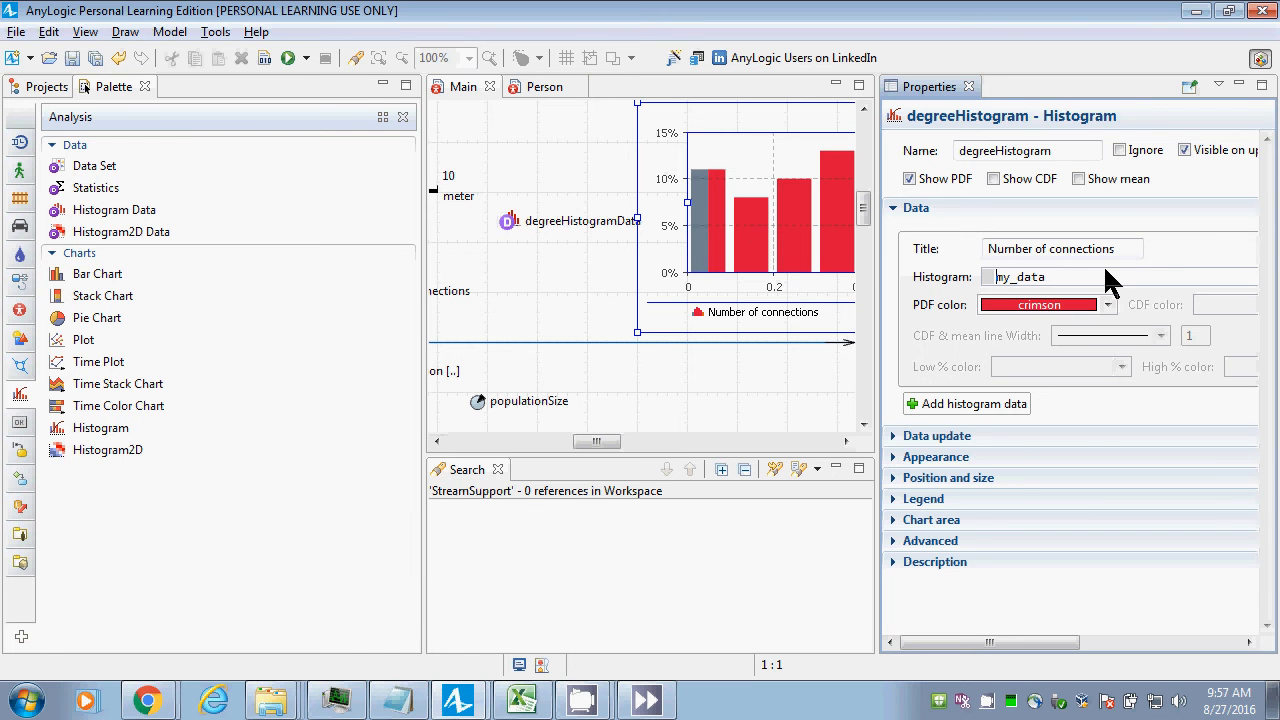
pyautogui.hotkey('ctrl', 'a')
pyautogui.write('this.degreeHi')
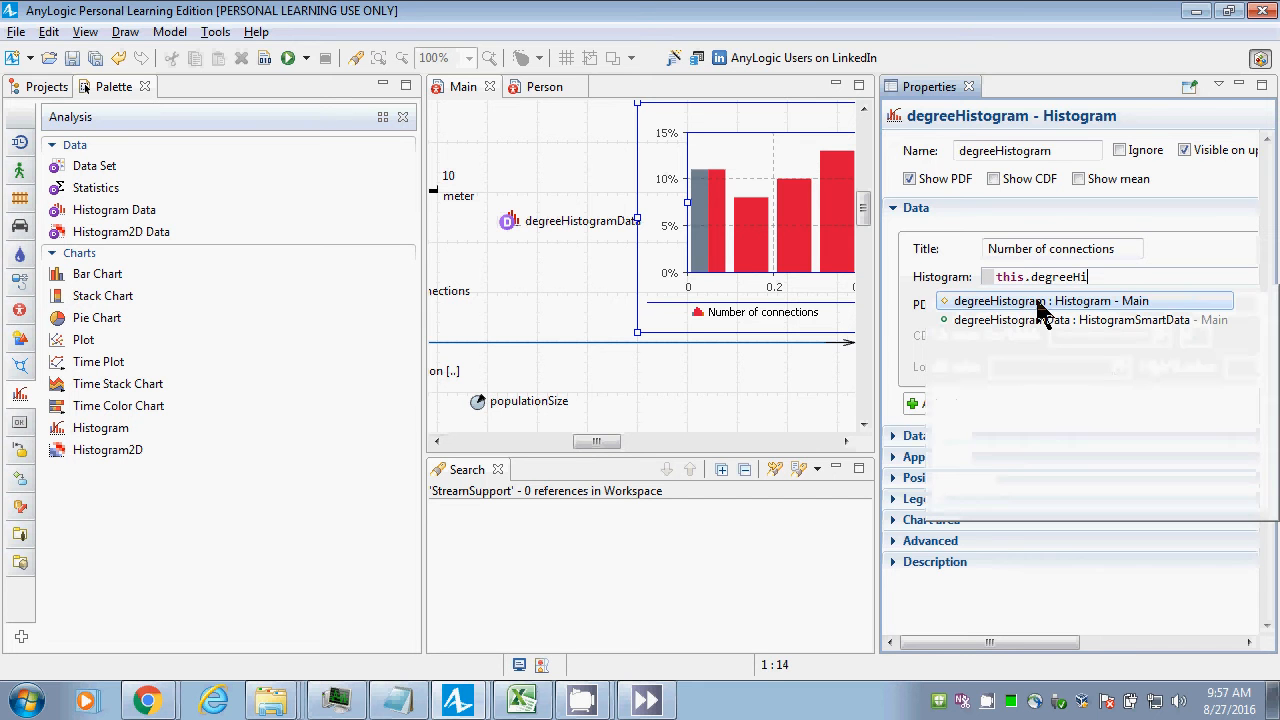
pyautogui.press('Down')
pyautogui.press('Return')
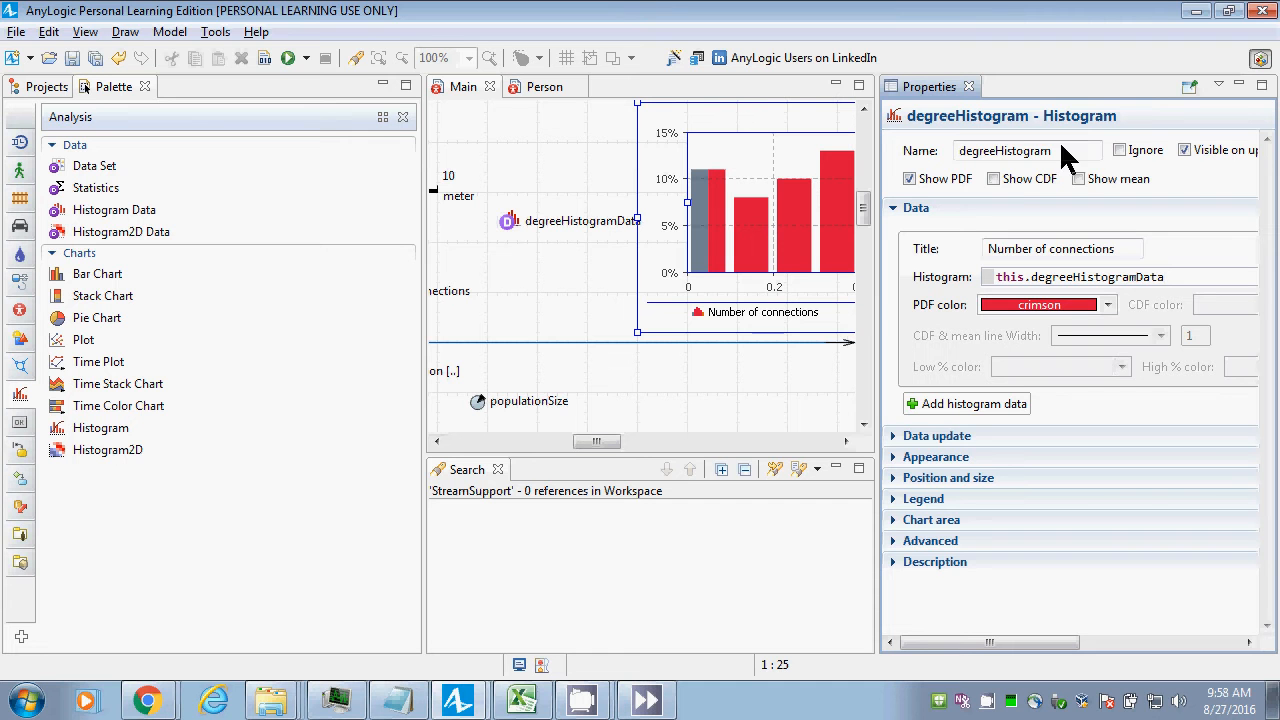
# Turn on the display of the CDF and the mean for the degreeHistogram chart.
pyautogui.click(994, 179)
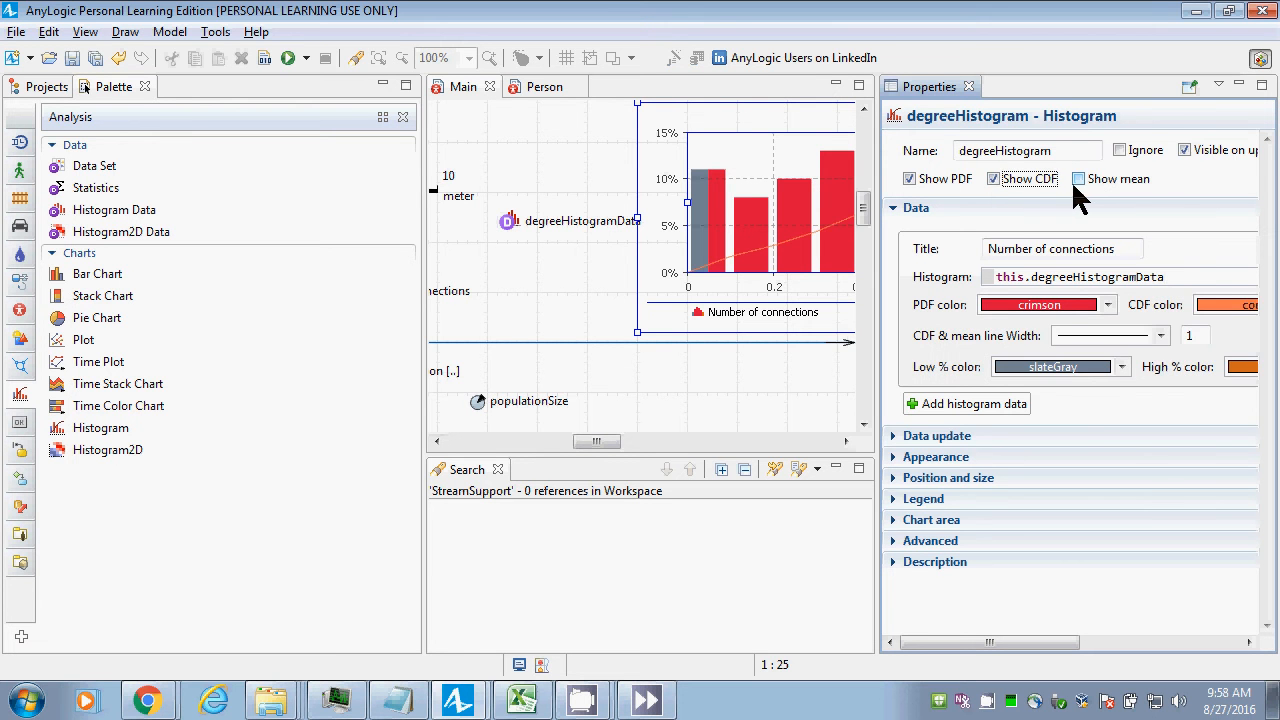
pyautogui.click(1077, 179)
pyautogui.moveTo(604, 441); pyautogui.dragTo(606, 470)
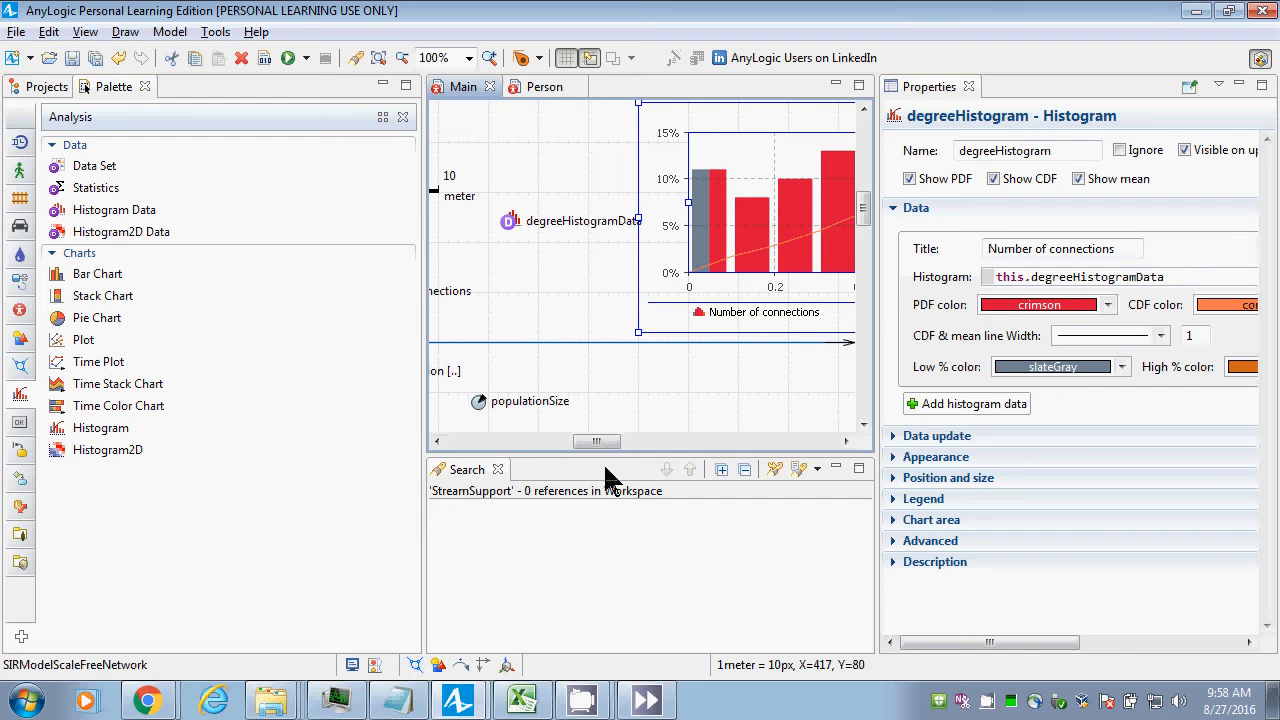
# Add an Event named updateDegreeHistogram to Main just below degreeHistogramData.
pyautogui.click(38, 87)
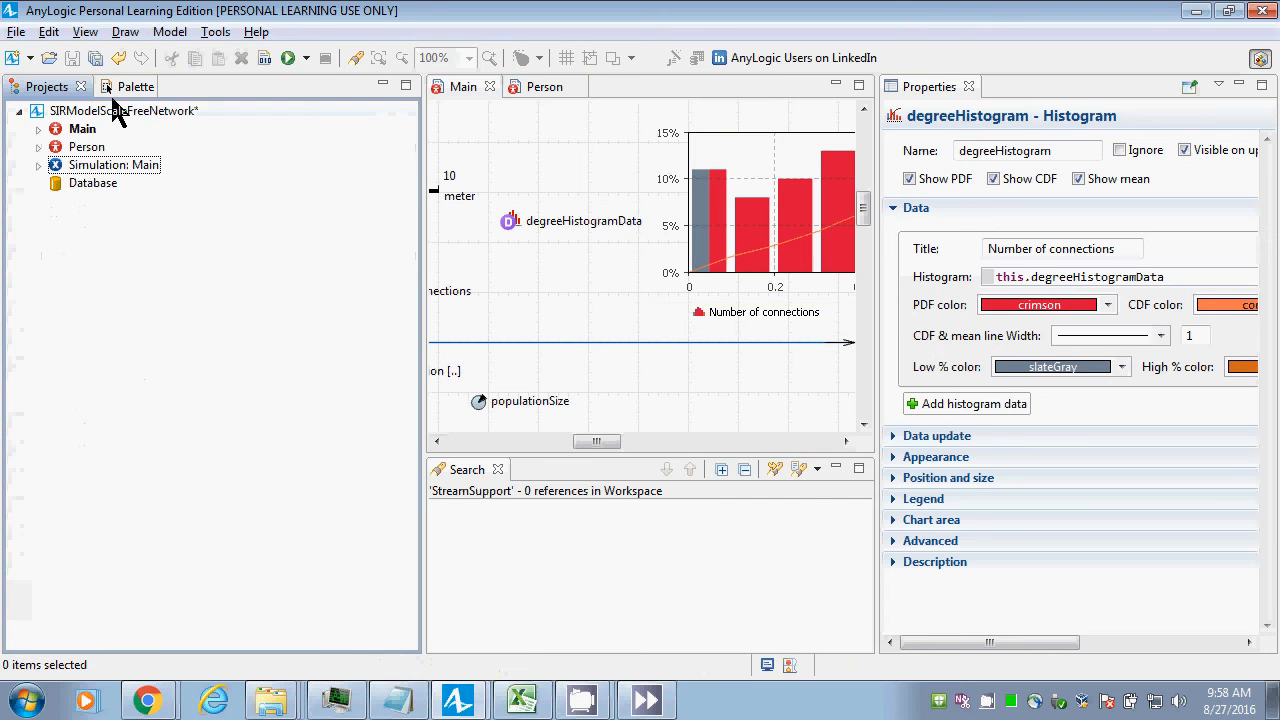
pyautogui.click(127, 90)
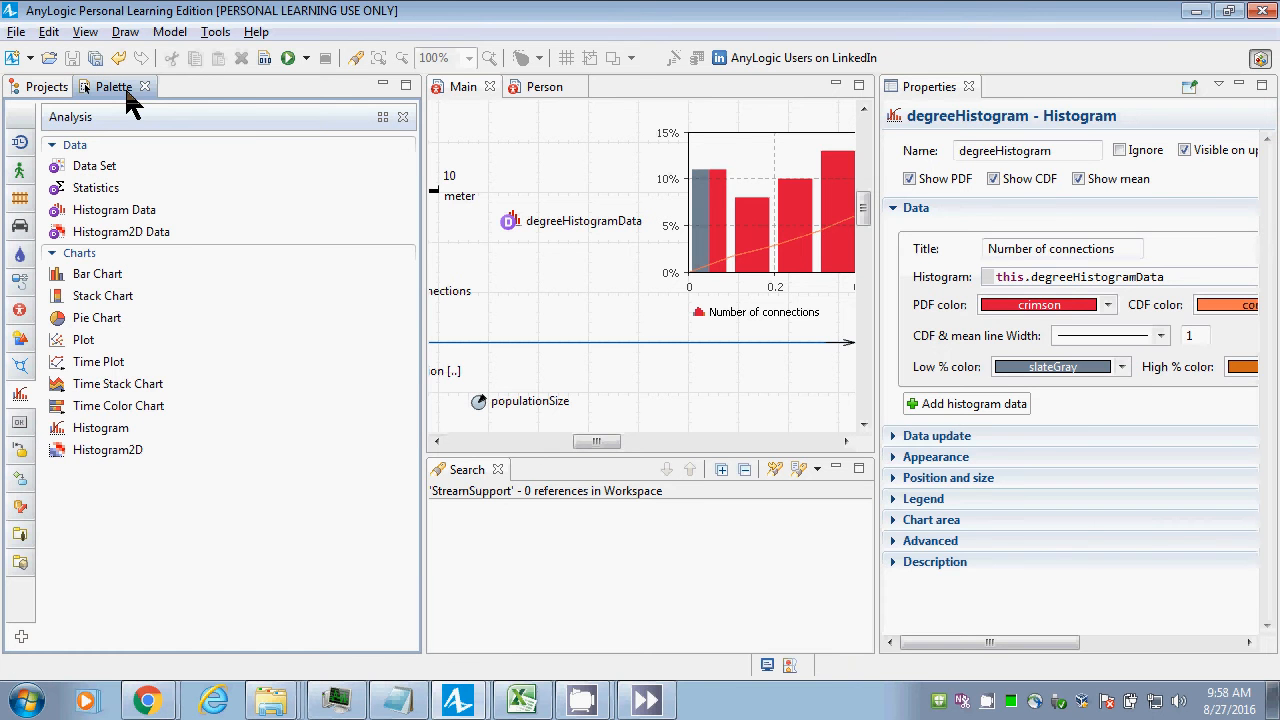
pyautogui.click(18, 314)
pyautogui.click(87, 209)
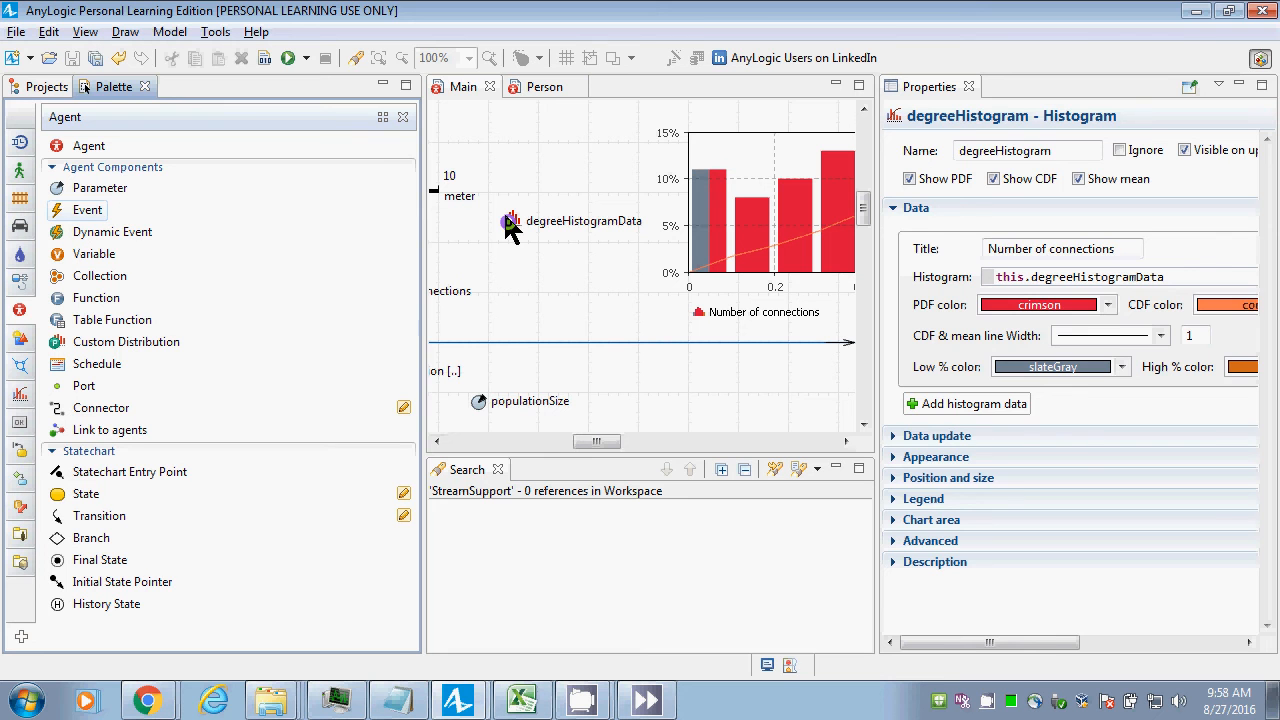
pyautogui.click(508, 250)
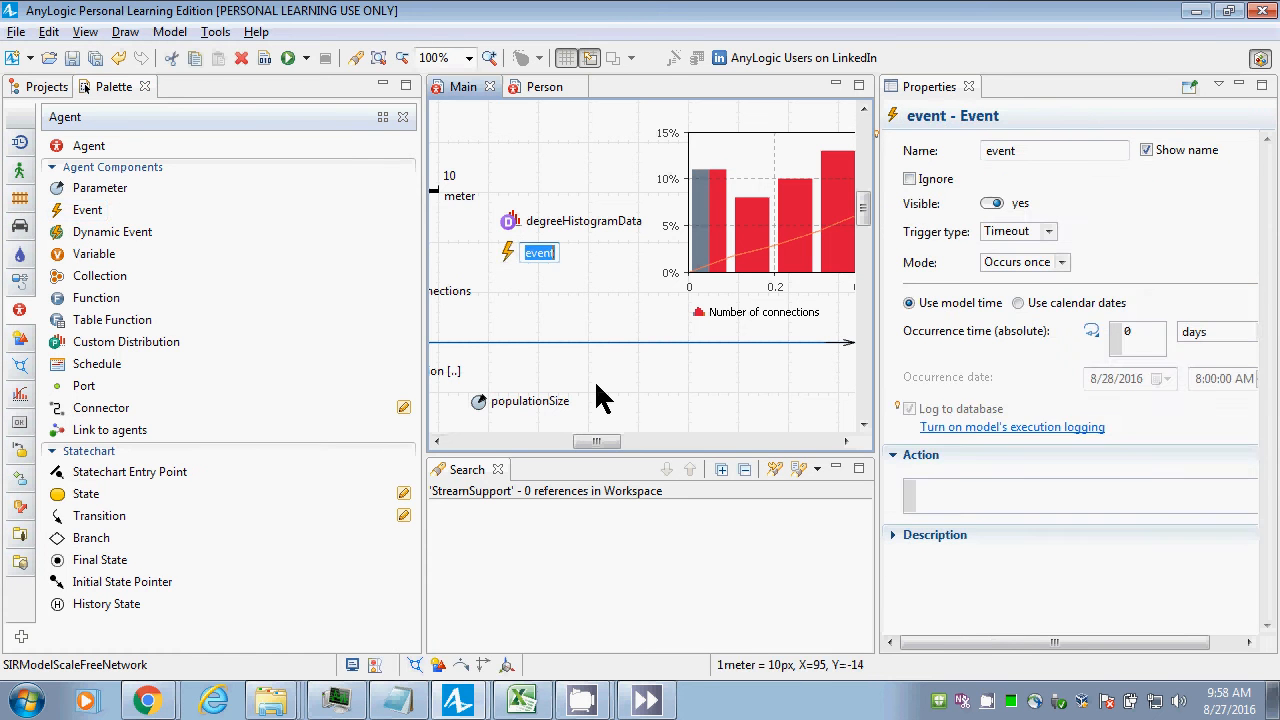
pyautogui.write('updateDe')
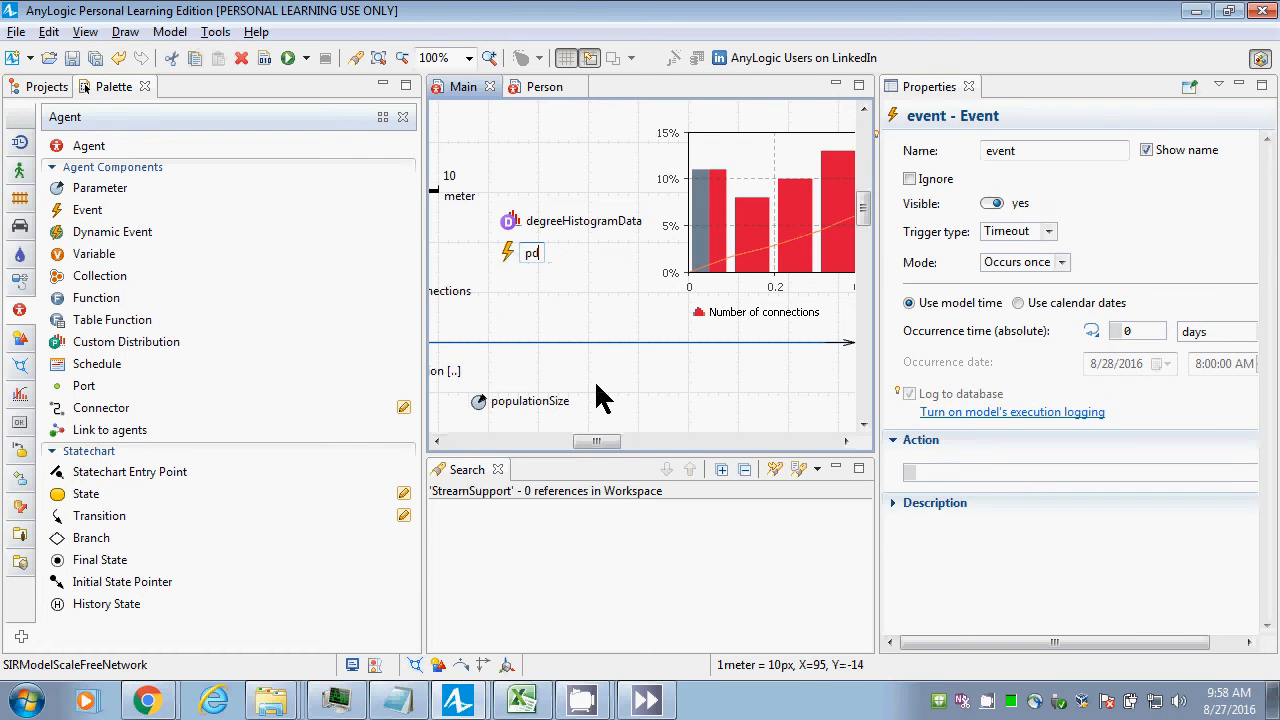
pyautogui.write('greeHistogram')
pyautogui.press('Return')
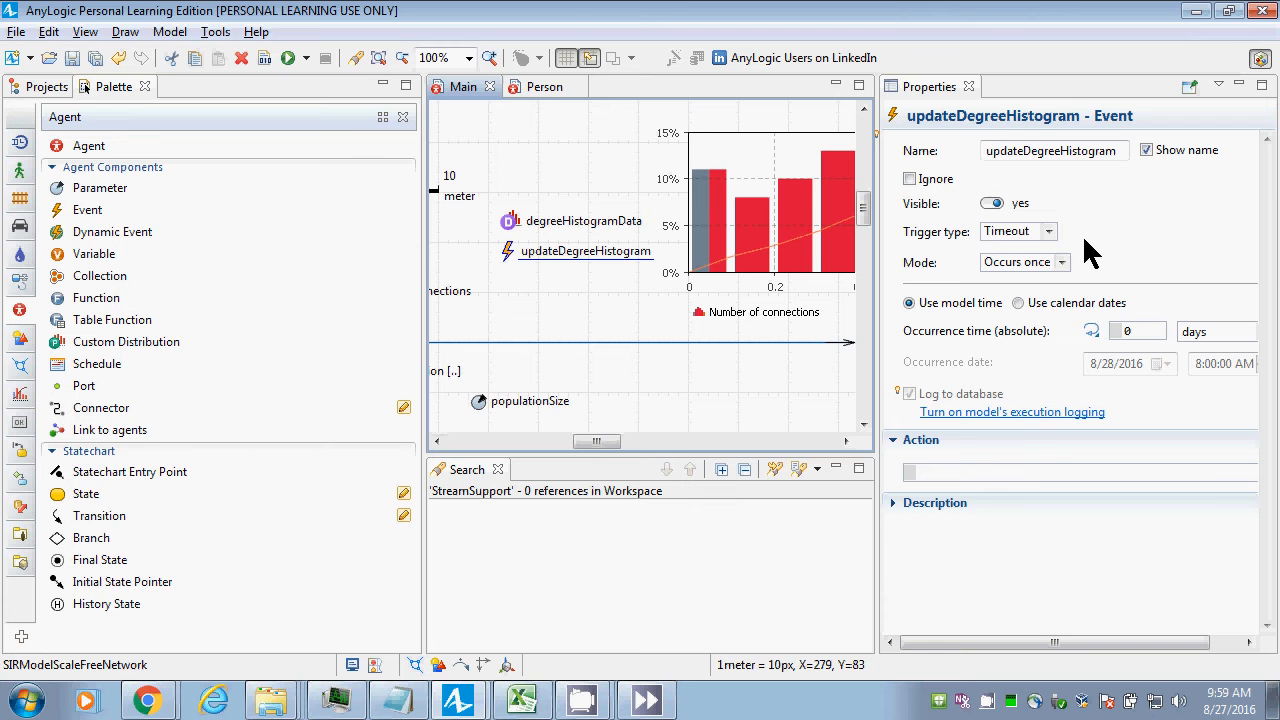
# Make the updateDegreeHistogram event cyclic and set its recurrence time unit to weeks.
pyautogui.click(1061, 263)
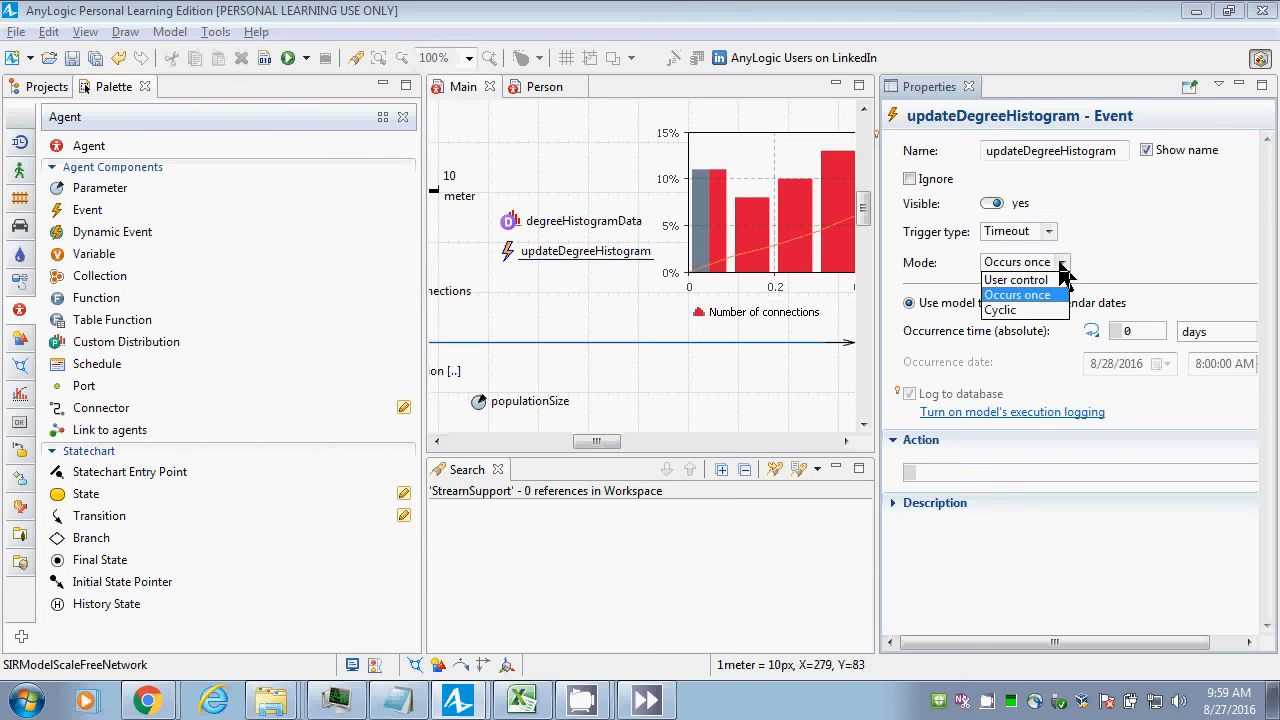
pyautogui.click(1012, 311)
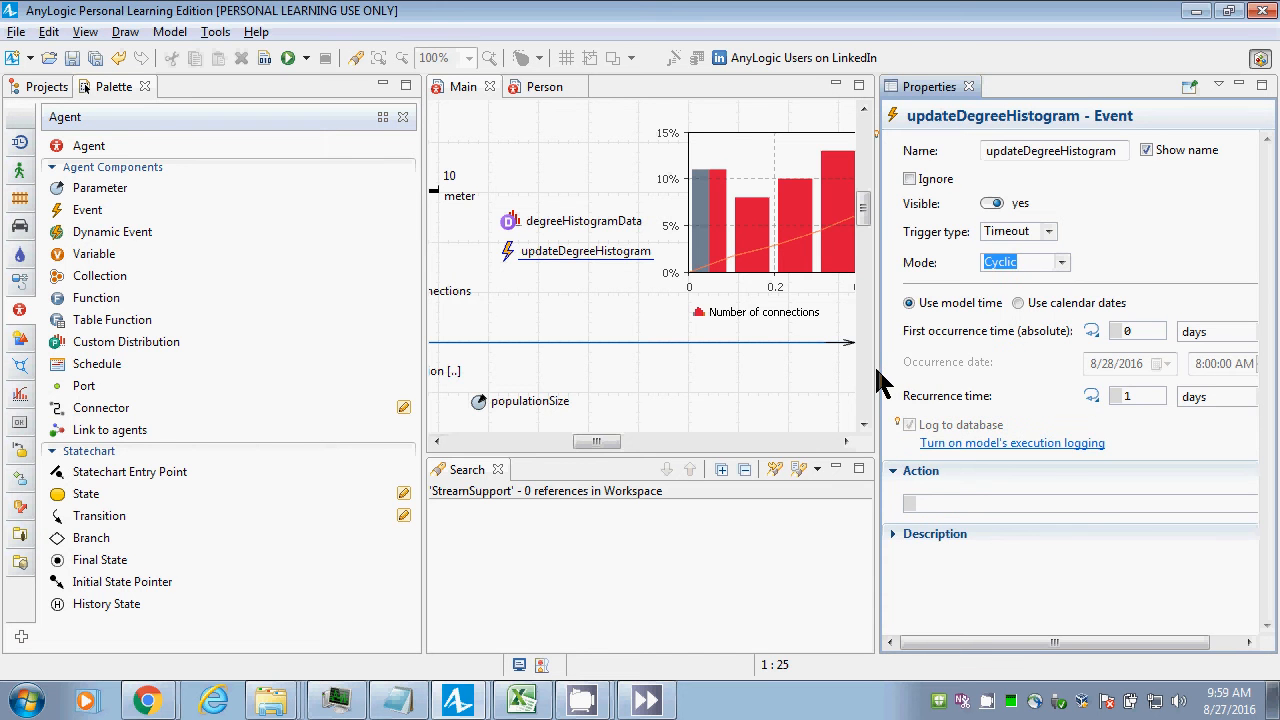
pyautogui.moveTo(876, 380); pyautogui.dragTo(778, 363)
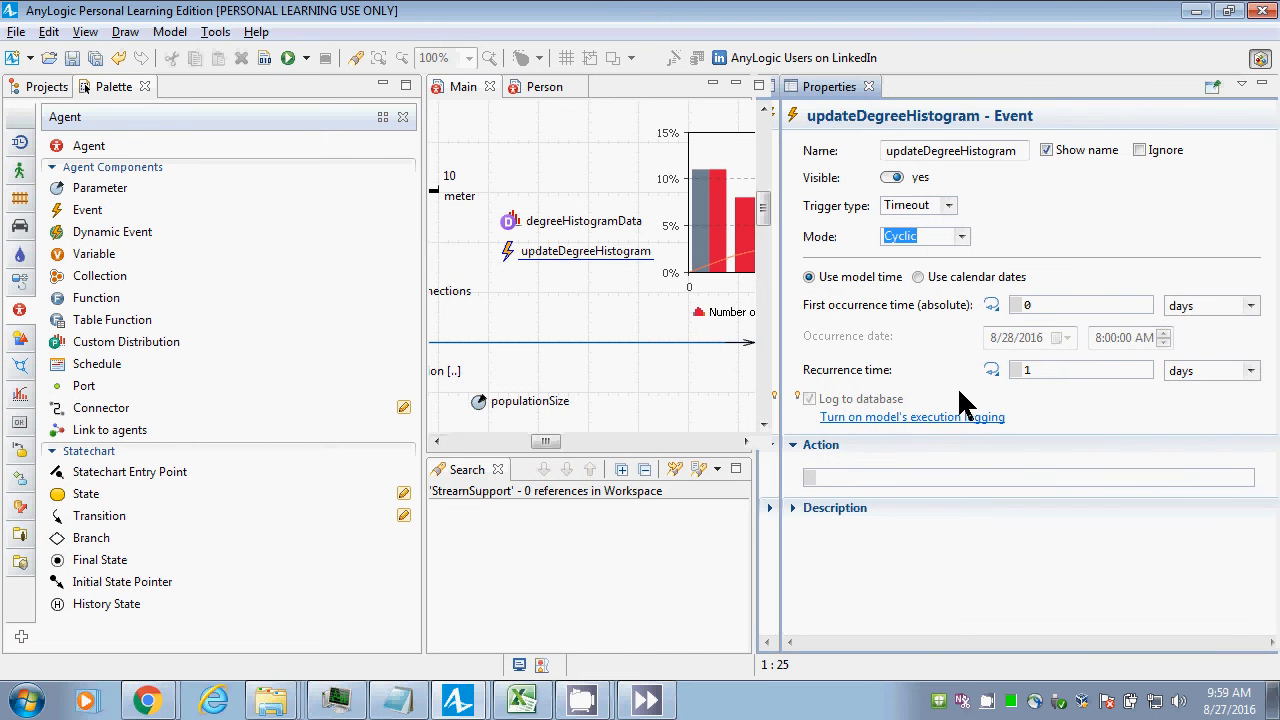
pyautogui.click(1228, 371)
pyautogui.click(1197, 486)
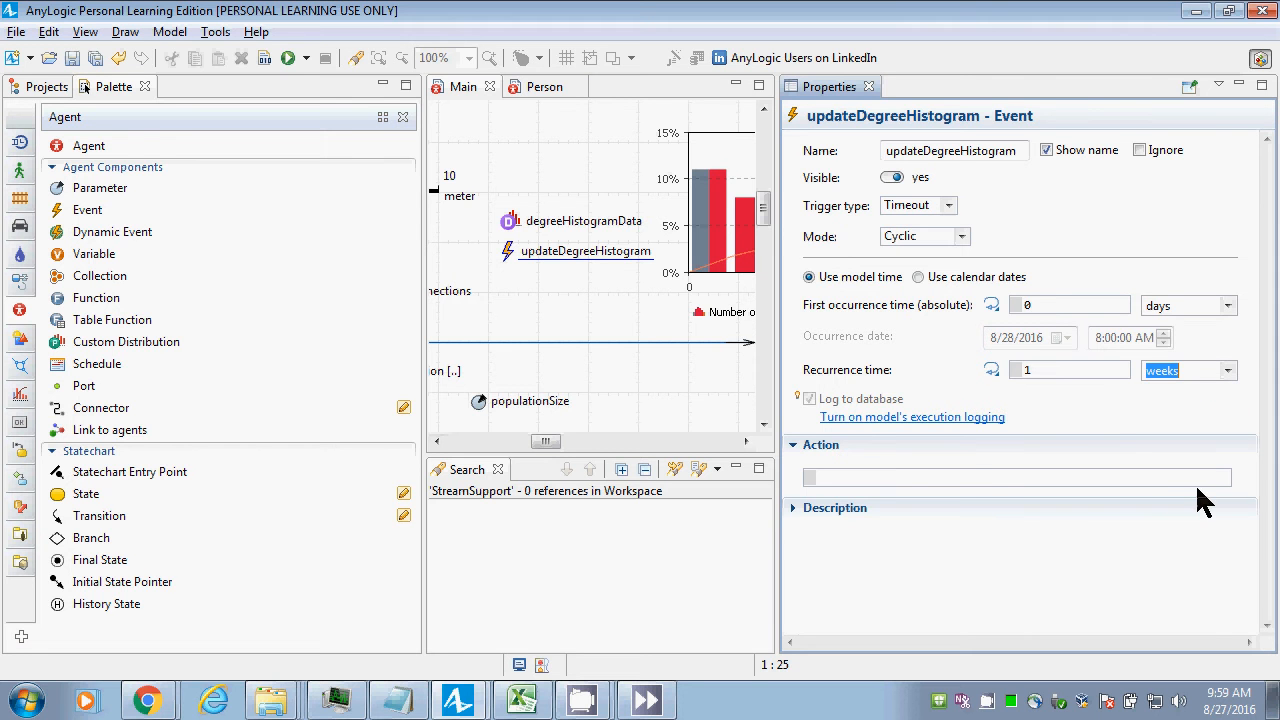
# Enter this.degreeHistogramData.reset(); as the action of the updateDegreeHistogram event.
pyautogui.click(969, 474)
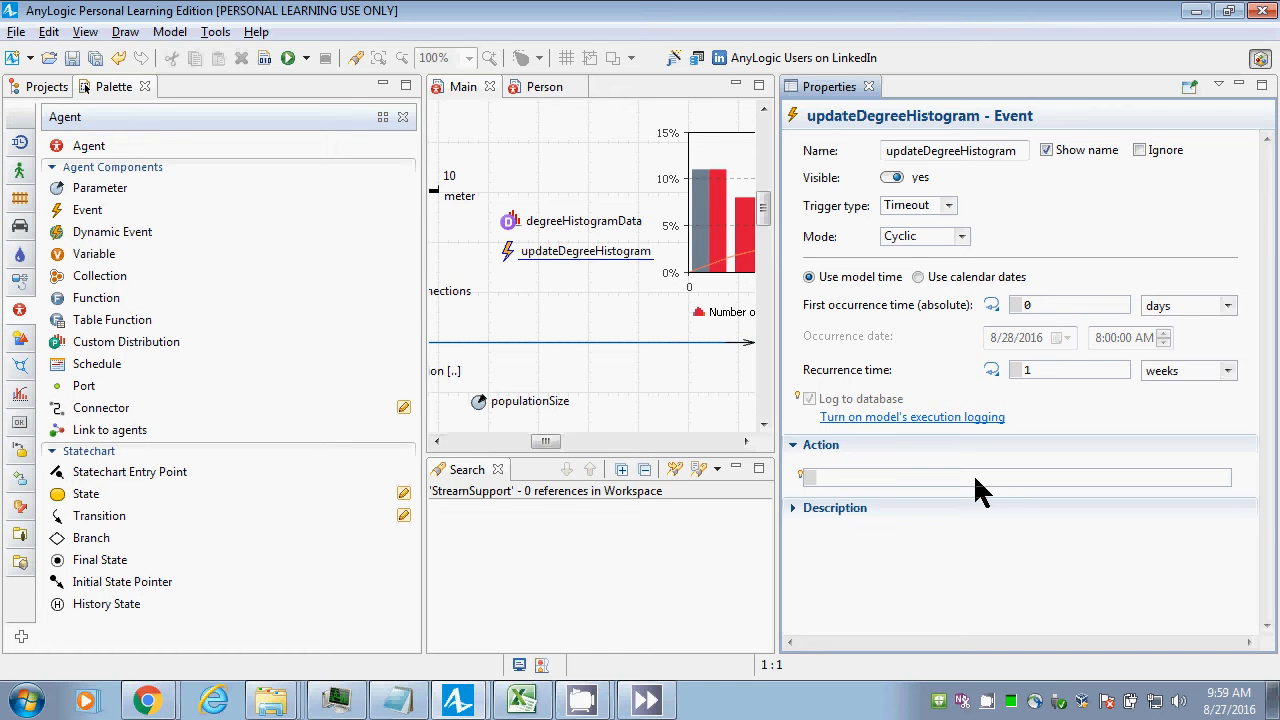
pyautogui.write('d')
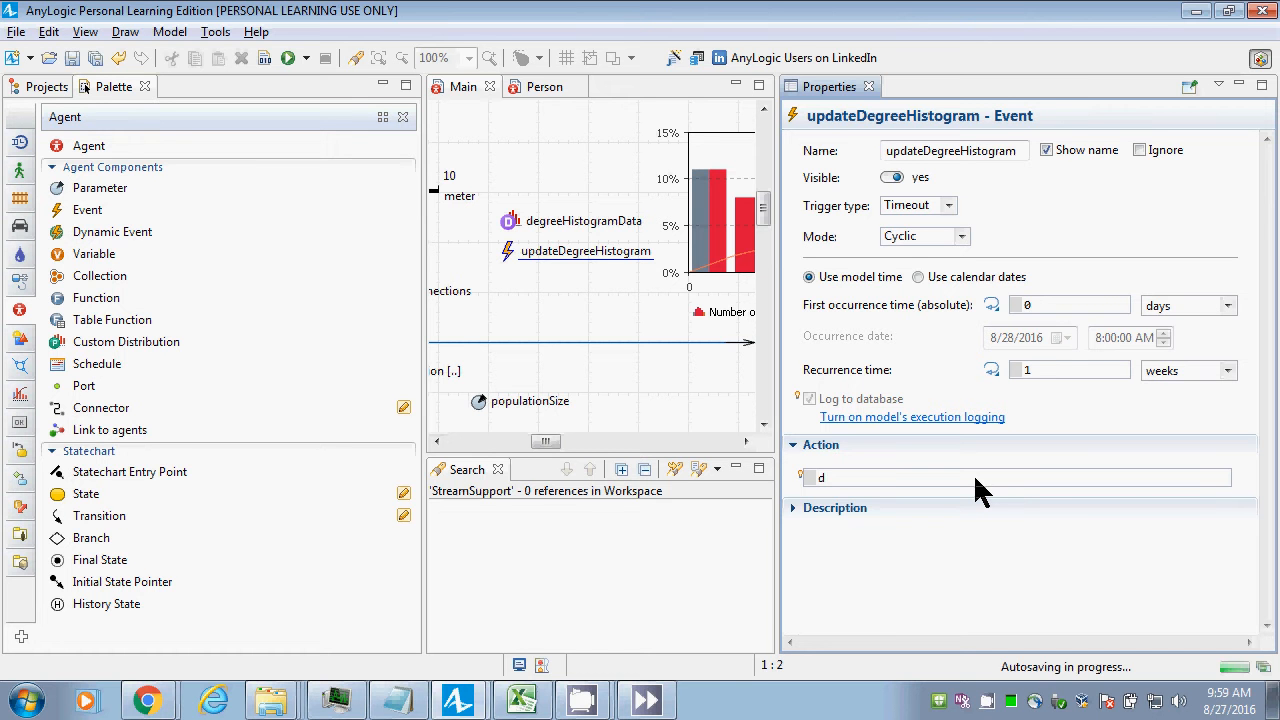
pyautogui.press('BackSpace')
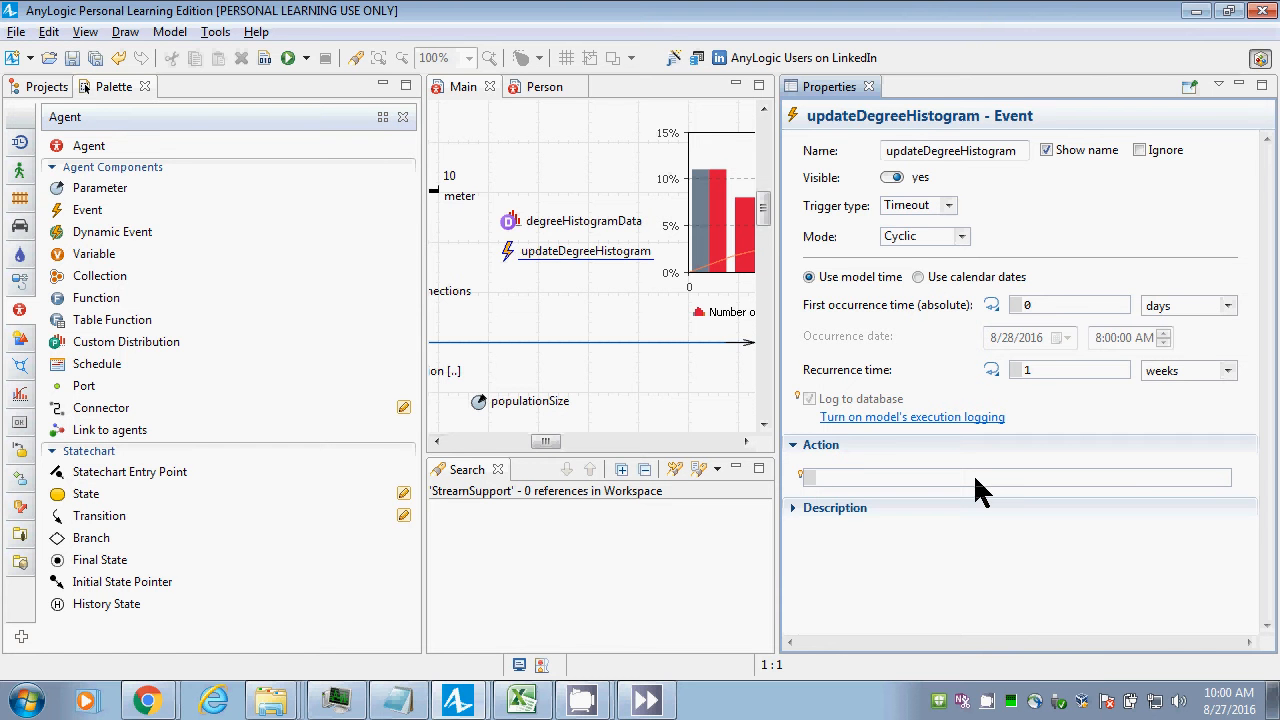
pyautogui.write('this.degreeHi')
pyautogui.hotkey('ctrl', 'space')
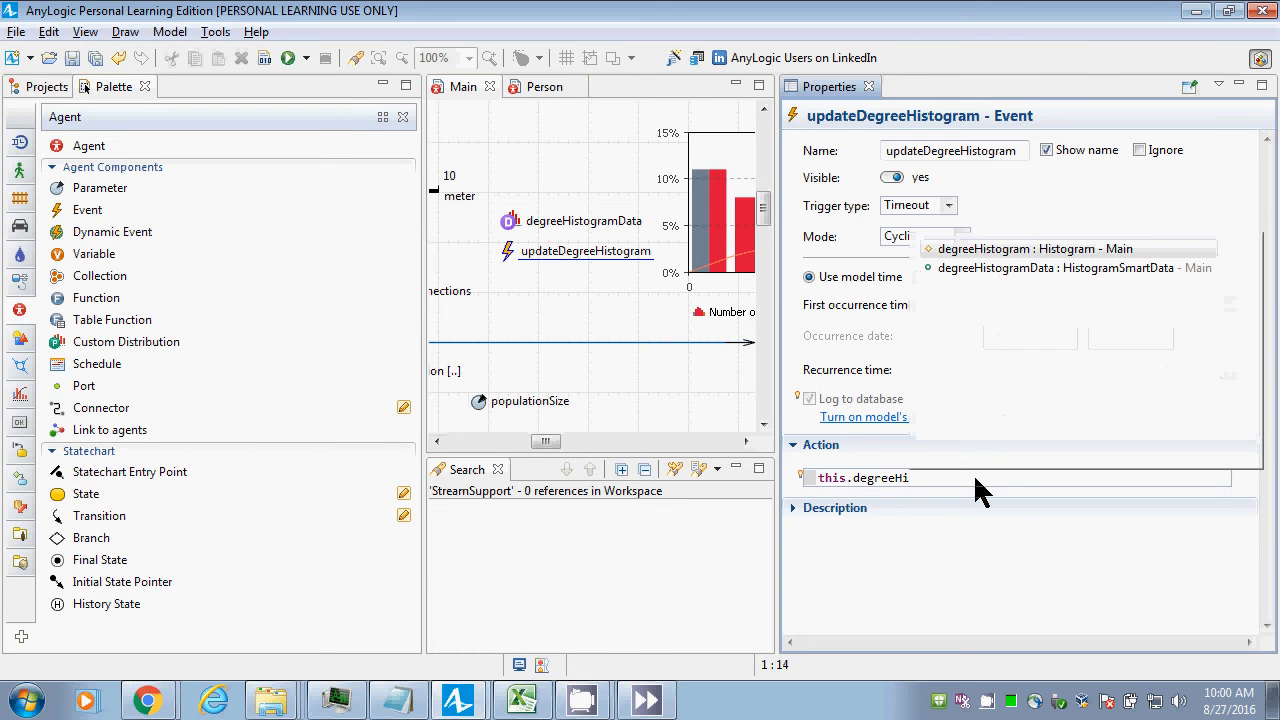
pyautogui.press('Down')
pyautogui.press('Return')
pyautogui.write('.')
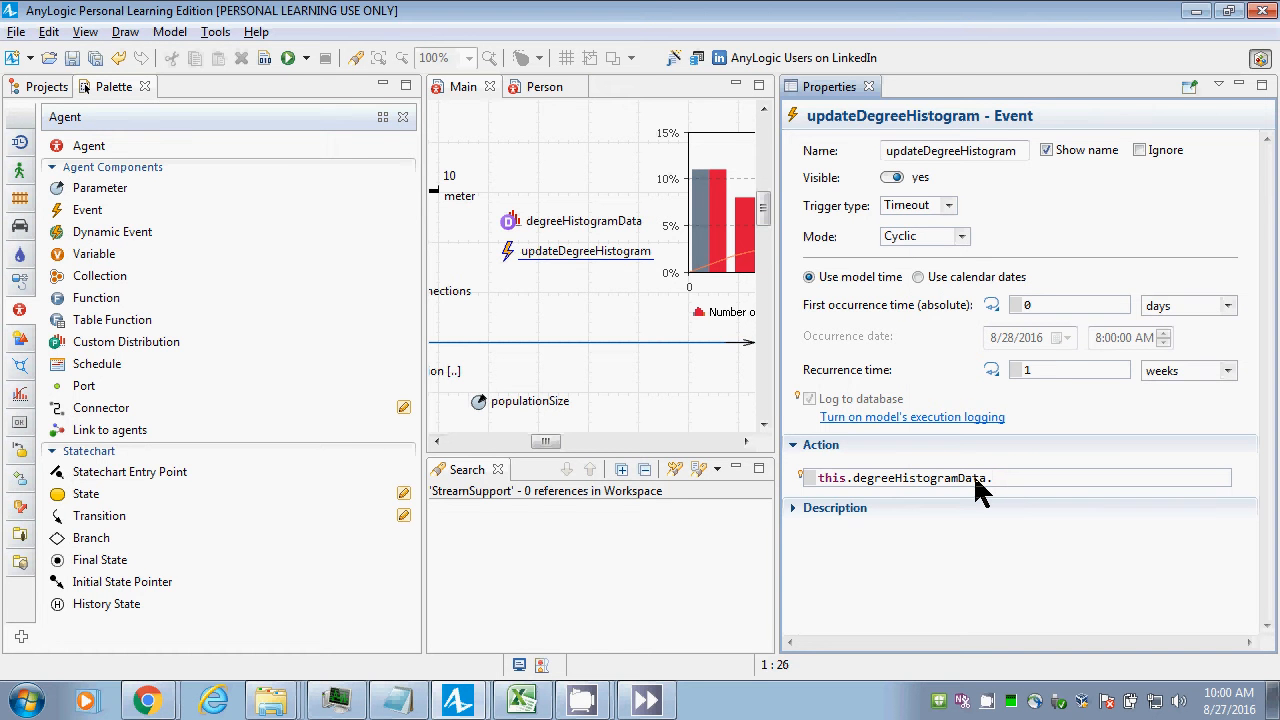
pyautogui.hotkey('ctrl', 'space')
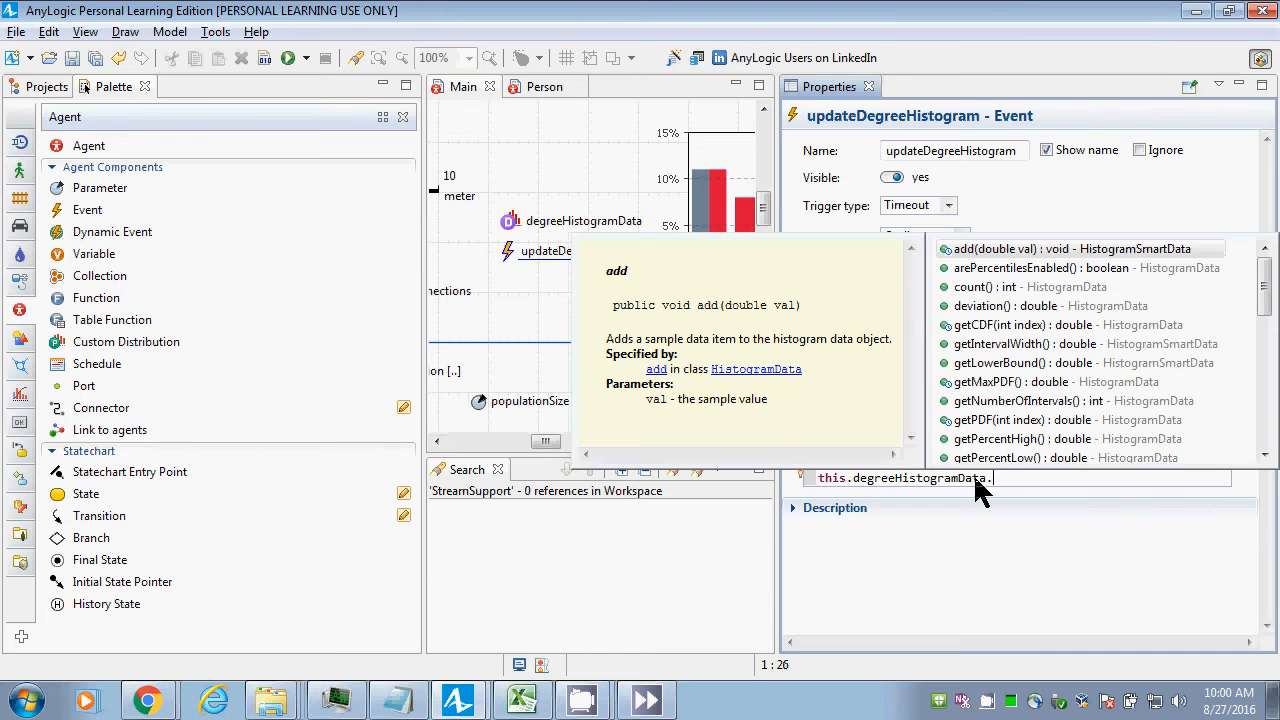
pyautogui.write('re')
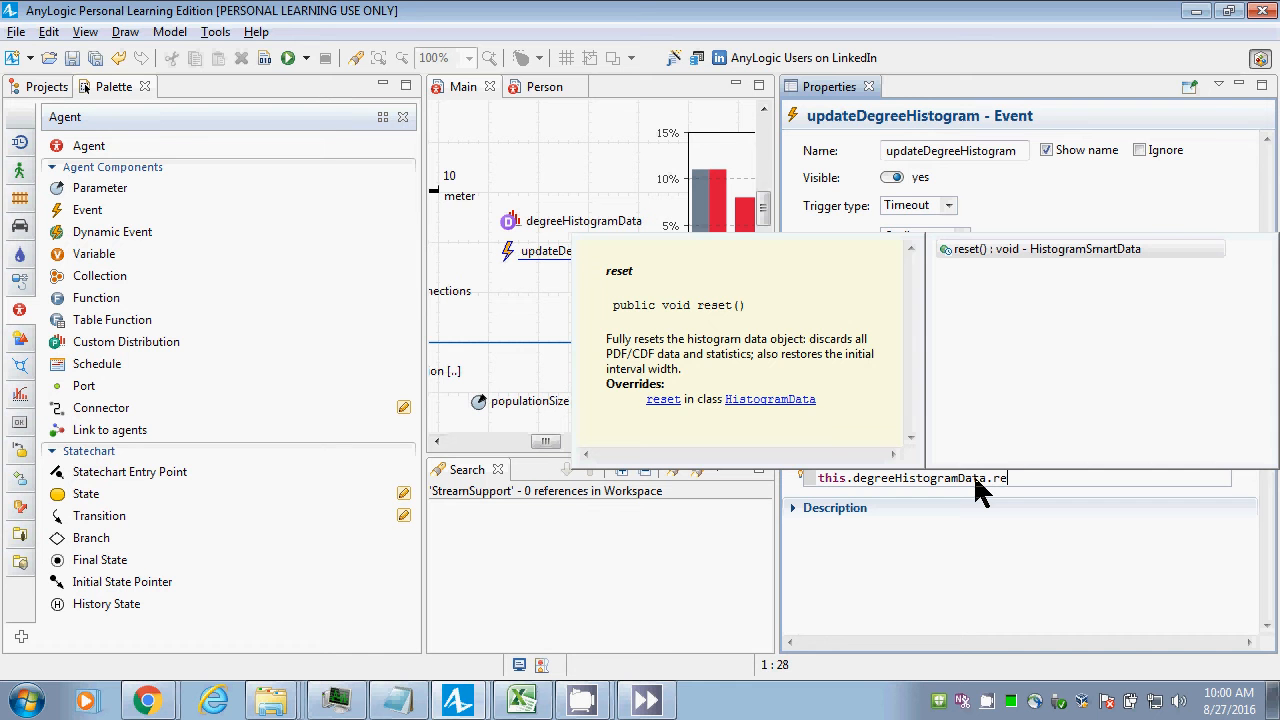
pyautogui.press('Return')
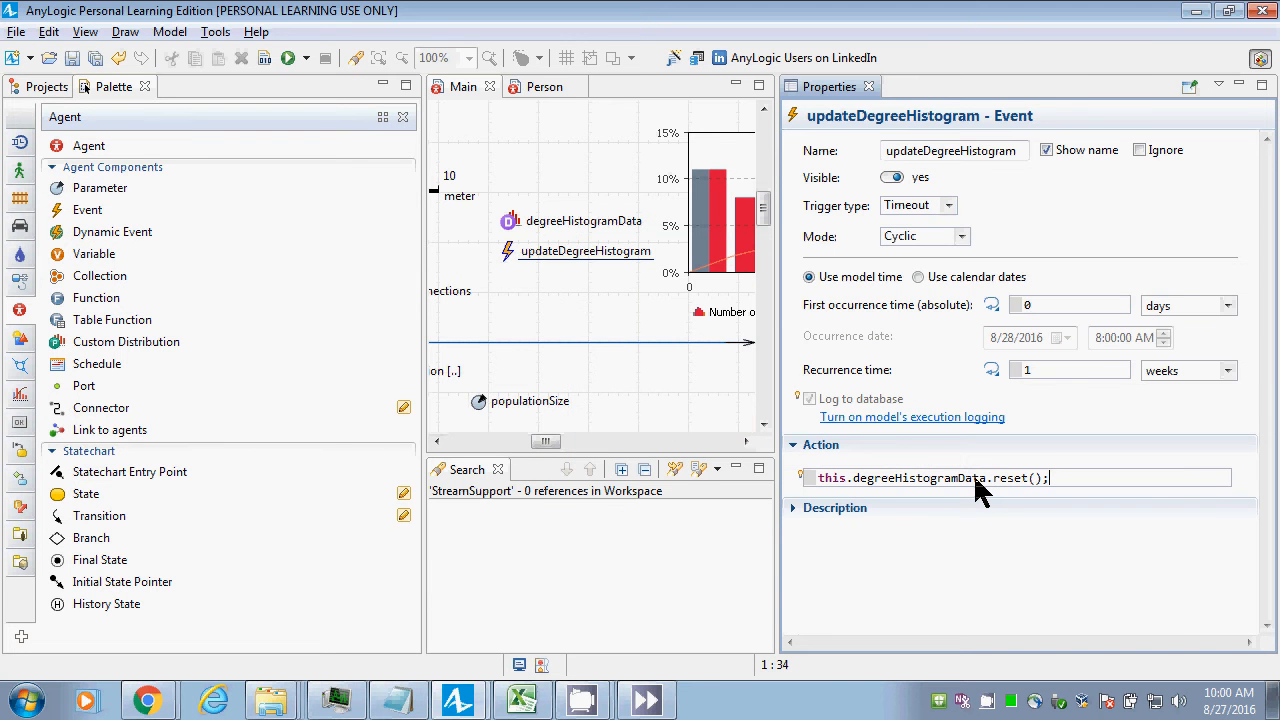
pyautogui.press('Return')
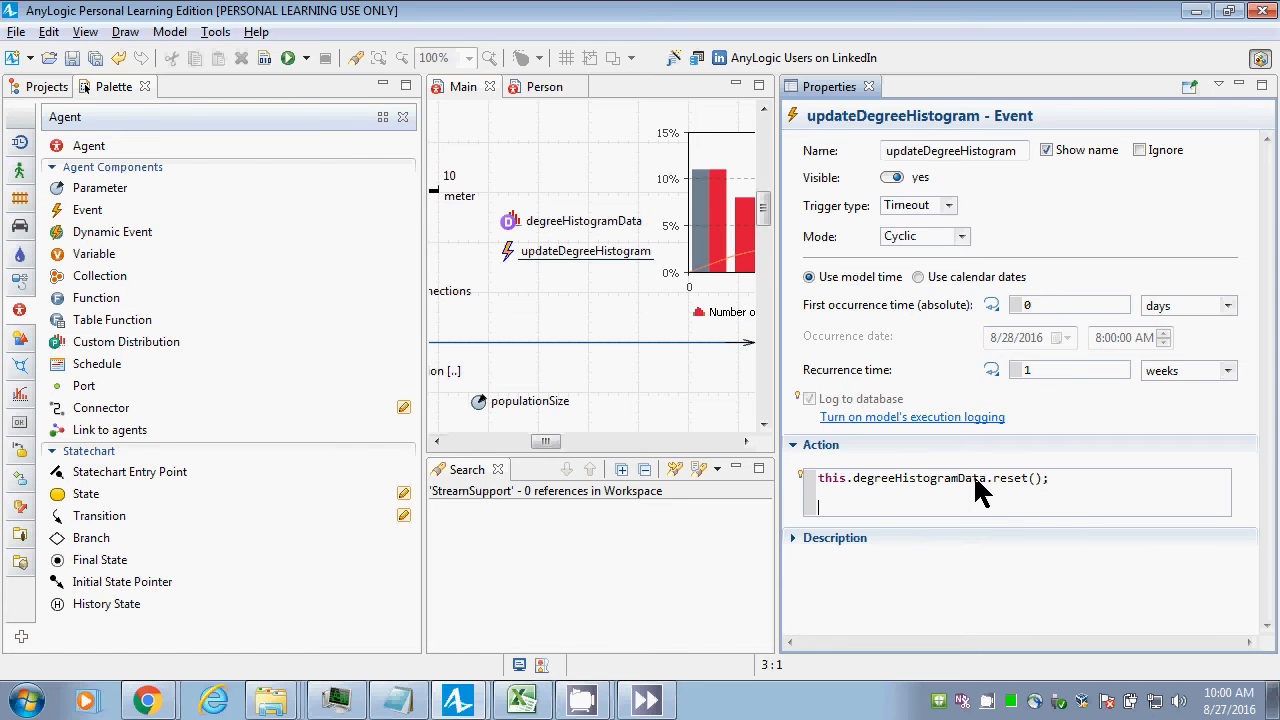
# Remove the reset() call from the event's action code, keeping only this.degreeHistogramData. in it.
pyautogui.press('BackSpace')
pyautogui.hotkey('shift', 'Left')
pyautogui.hotkey('shift', 'Left')
pyautogui.hotkey('shift', 'Left')
pyautogui.hotkey('shift', 'Left')
pyautogui.hotkey('shift', 'Left')
pyautogui.hotkey('shift', 'Left')
pyautogui.hotkey('shift', 'Left')
pyautogui.hotkey('shift', 'Left')
pyautogui.press('BackSpace')
# Browse the code completions for degreeHistogramData in the event's action to examine its available methods and their documentation.
pyautogui.hotkey('ctrl', 'space')
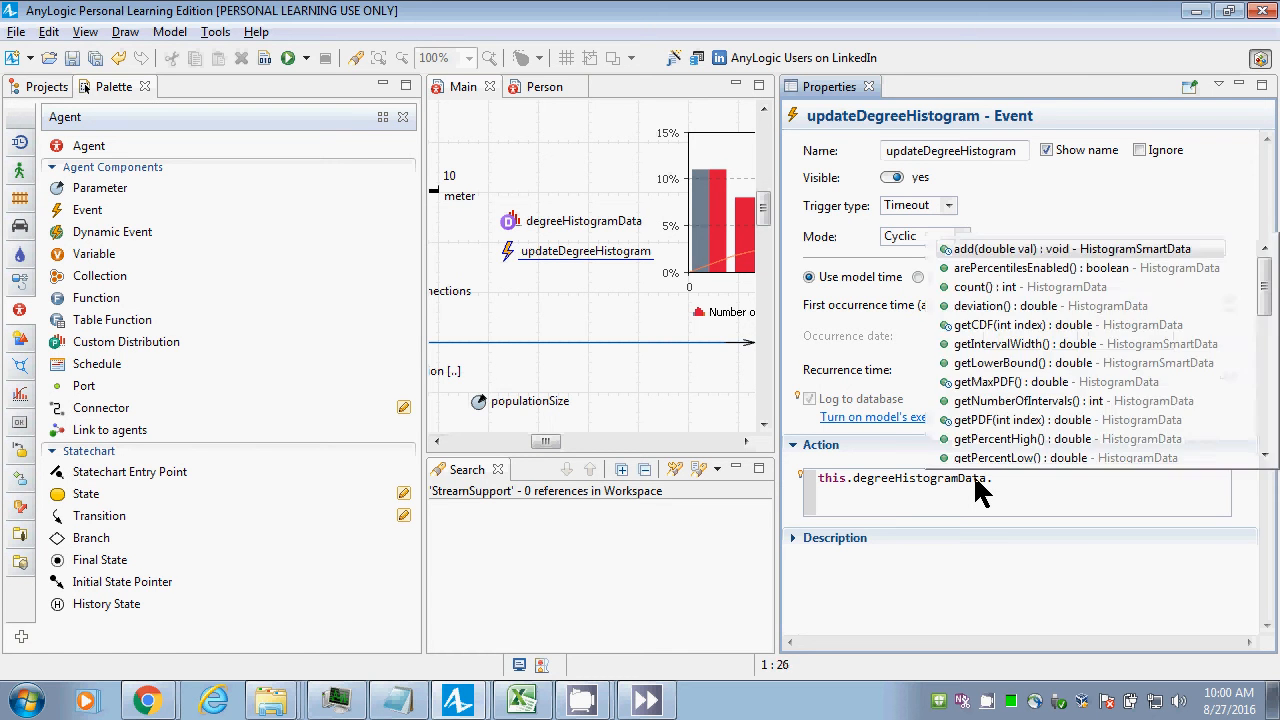
pyautogui.press('Down')
pyautogui.press('Down')
pyautogui.press('Down')
pyautogui.press('Down')
pyautogui.press('Down')
pyautogui.press('Down')
pyautogui.press('Down')
pyautogui.press('Down')
pyautogui.press('Down')
pyautogui.press('Down')
pyautogui.press('Down')
pyautogui.press('Down')
pyautogui.press('Down')
pyautogui.press('Down')
pyautogui.press('Down')
pyautogui.press('Down')
pyautogui.press('Down')
pyautogui.press('Down')
pyautogui.press('Down')
pyautogui.press('Down')
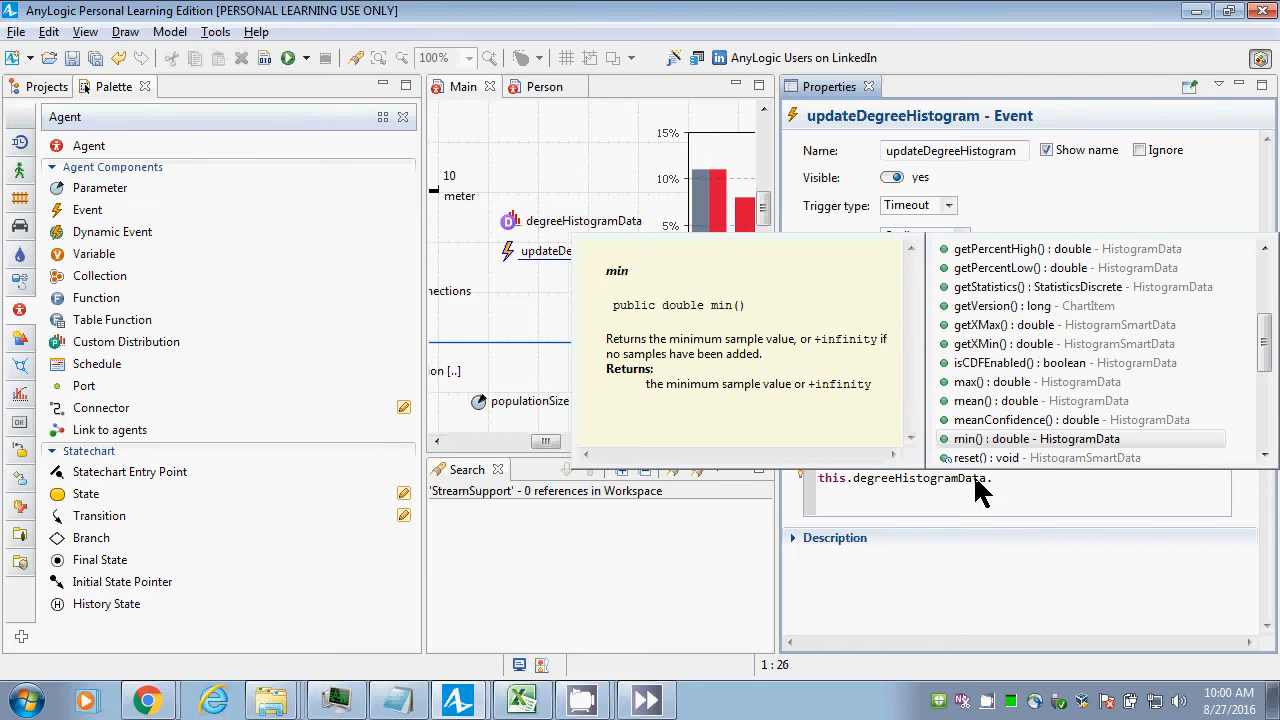
pyautogui.press('pagedown')
pyautogui.press('pageup')
pyautogui.press('pageup')
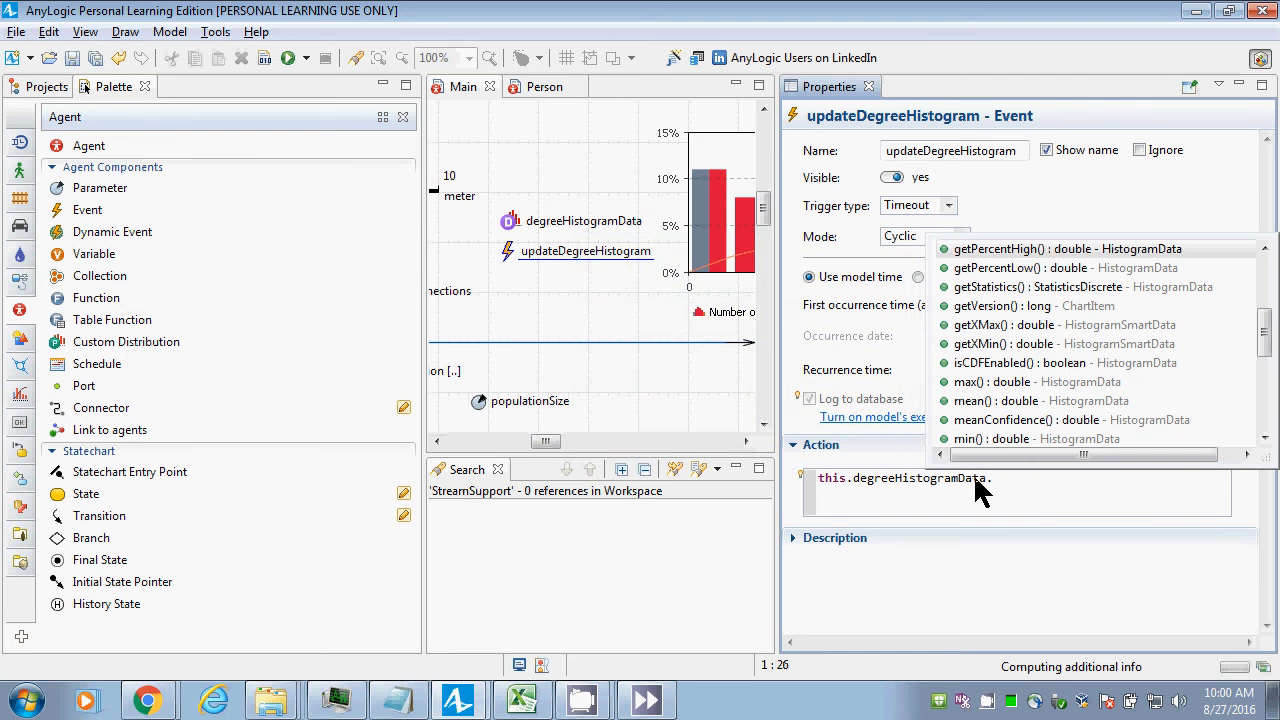
pyautogui.press('pageup')
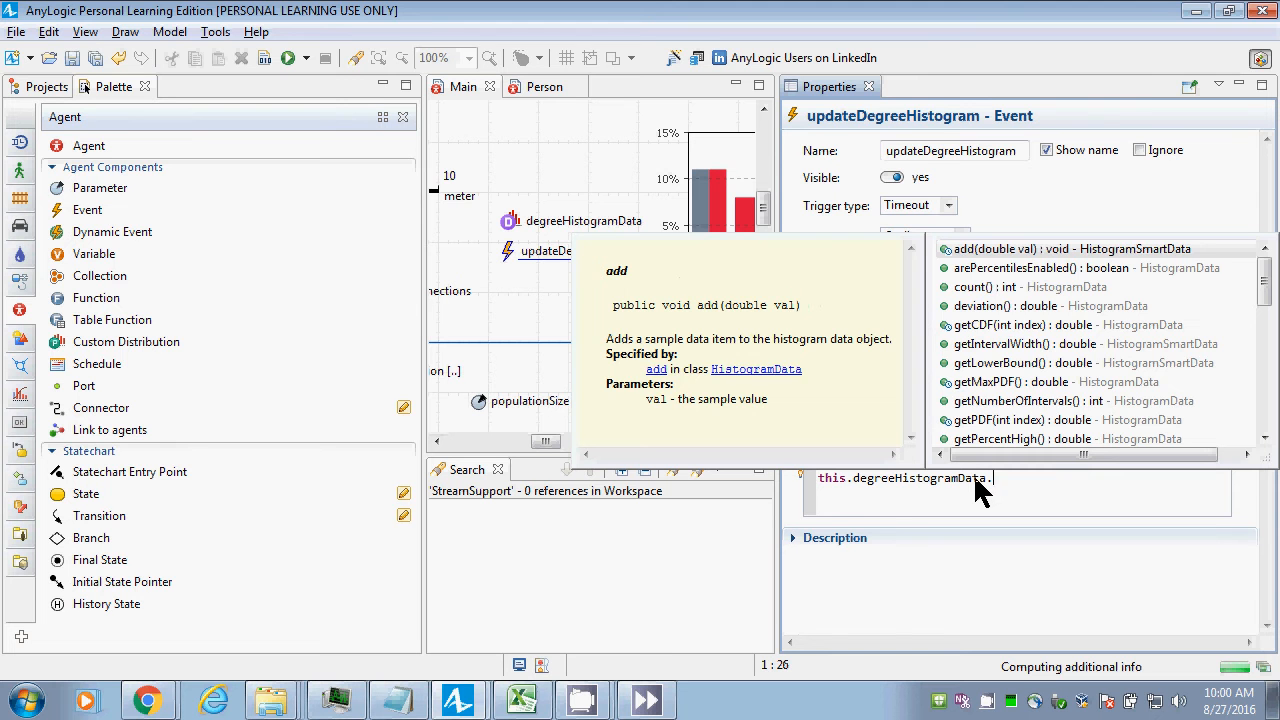
pyautogui.press('pagedown')
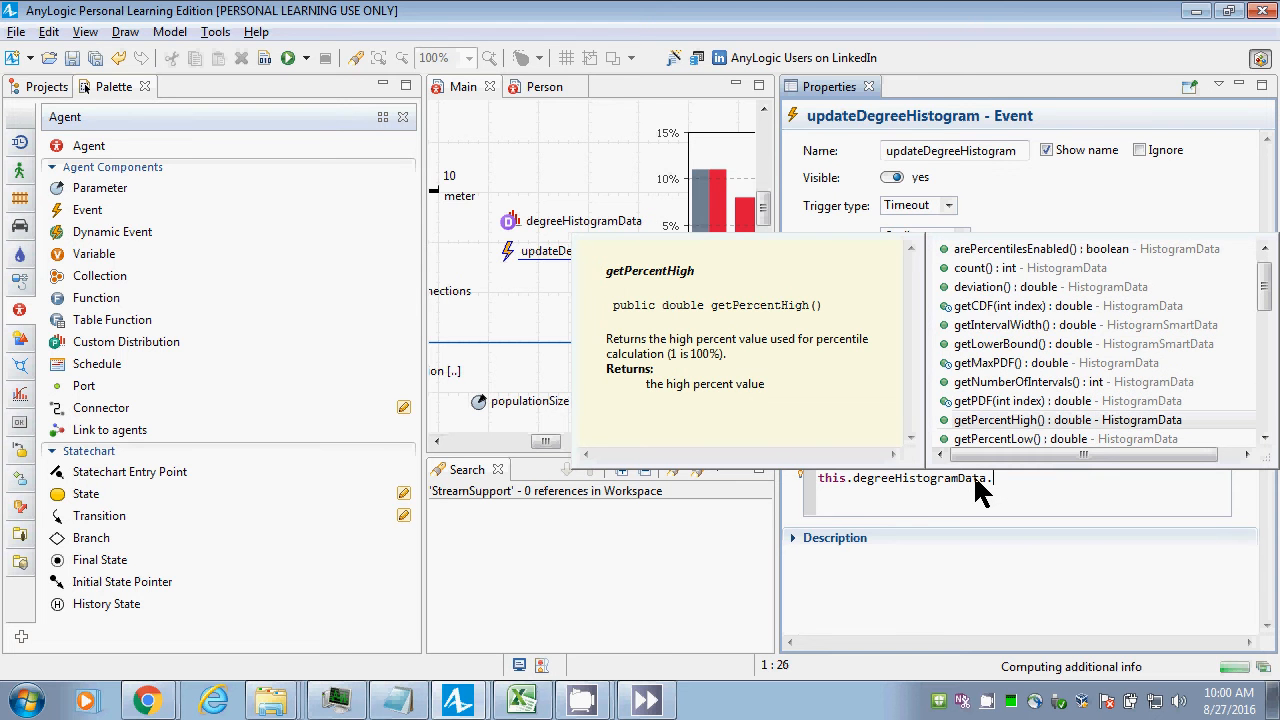
pyautogui.press('pageup')
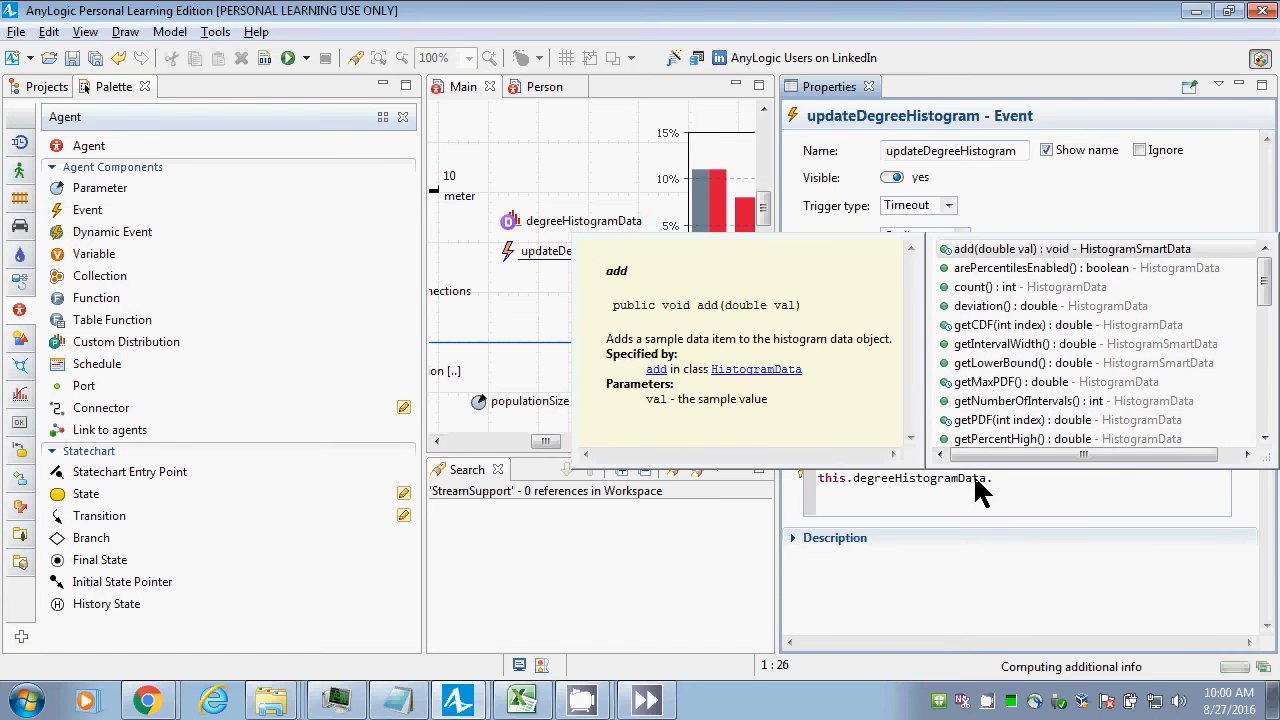
pyautogui.press('pagedown')
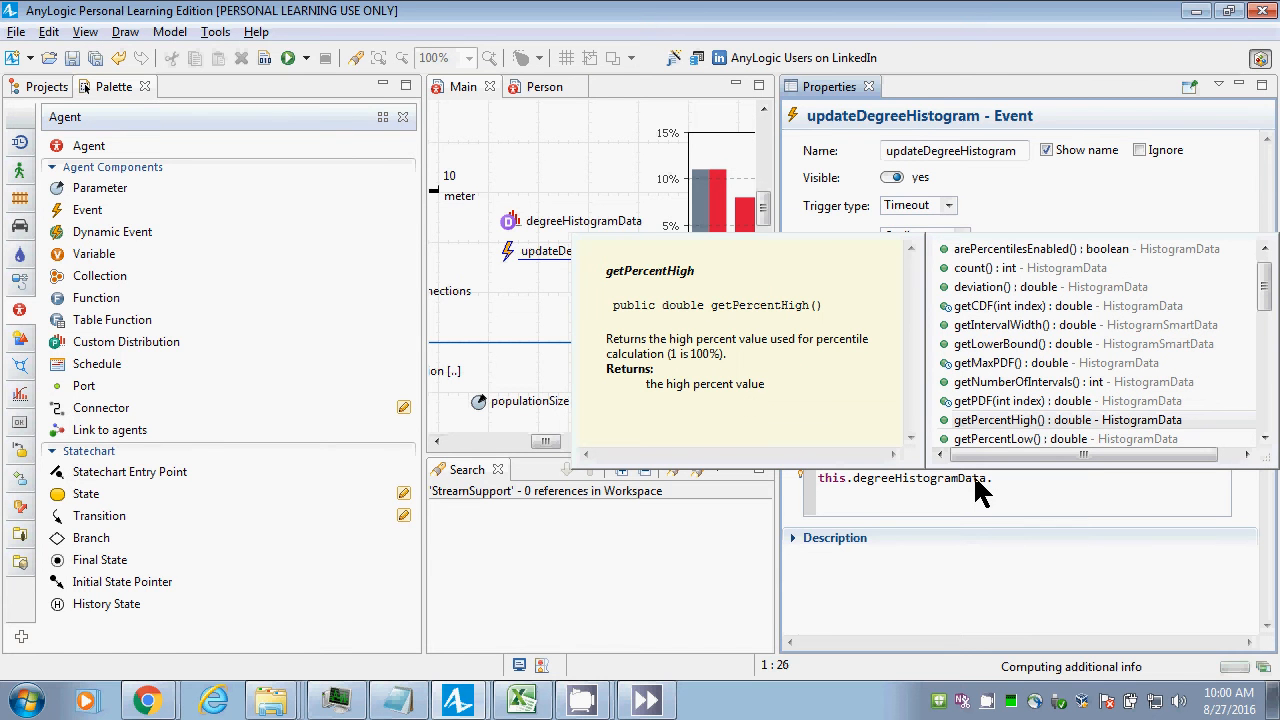
pyautogui.press('pagedown')
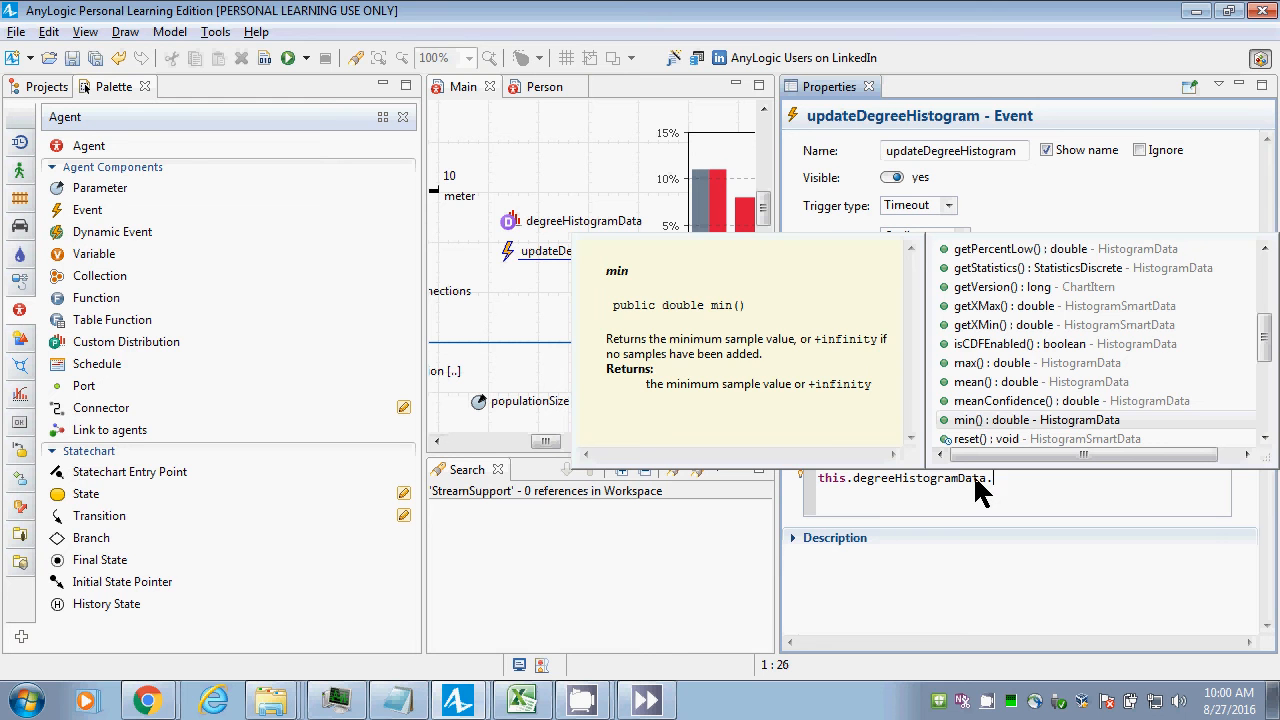
pyautogui.press('Escape')
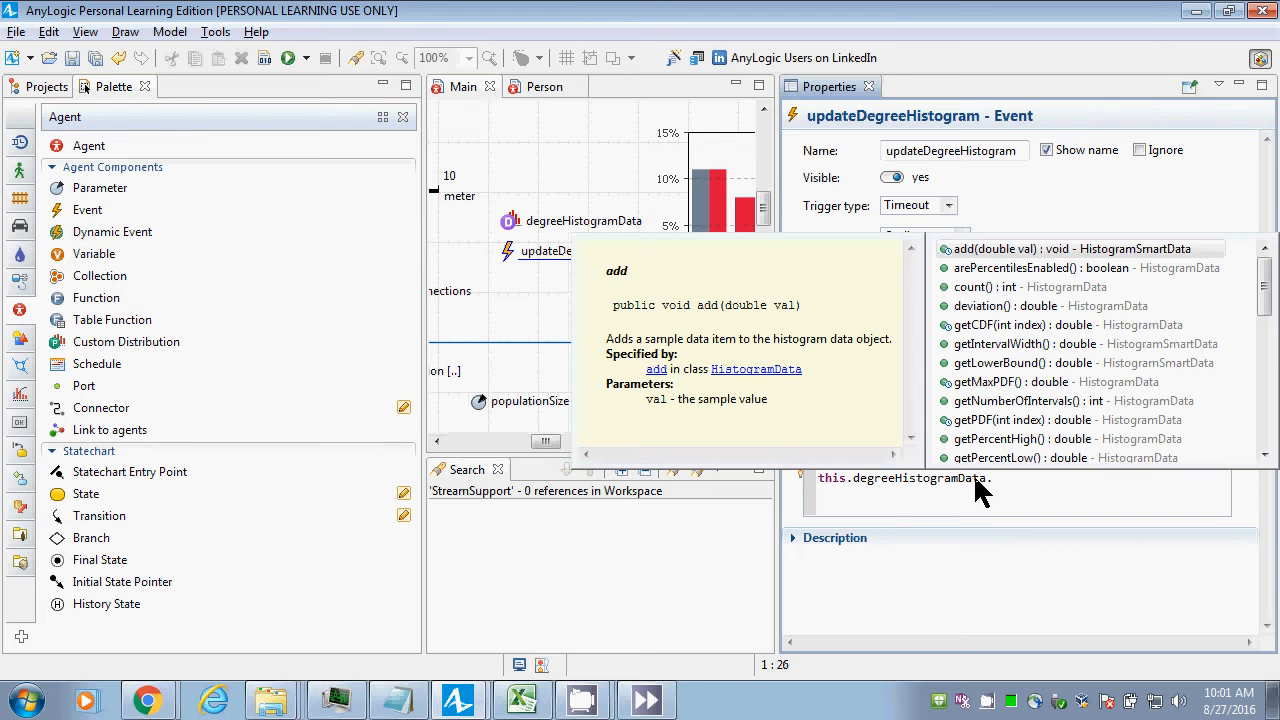
# Look through the full list of methods suggested for degreeHistogramData, including count, getStatistics, min and update, and close it.
pyautogui.press('Down')
pyautogui.press('Down')
pyautogui.press('Down')
pyautogui.press('Down')
pyautogui.press('Down')
pyautogui.press('Down')
pyautogui.press('Down')
pyautogui.press('Down')
pyautogui.press('Down')
pyautogui.press('Down')
pyautogui.press('Down')
pyautogui.press('Down')
pyautogui.press('Down')
pyautogui.press('Down')
pyautogui.press('Down')
pyautogui.press('Down')
pyautogui.press('Down')
pyautogui.press('Down')
pyautogui.press('Down')
pyautogui.press('Down')
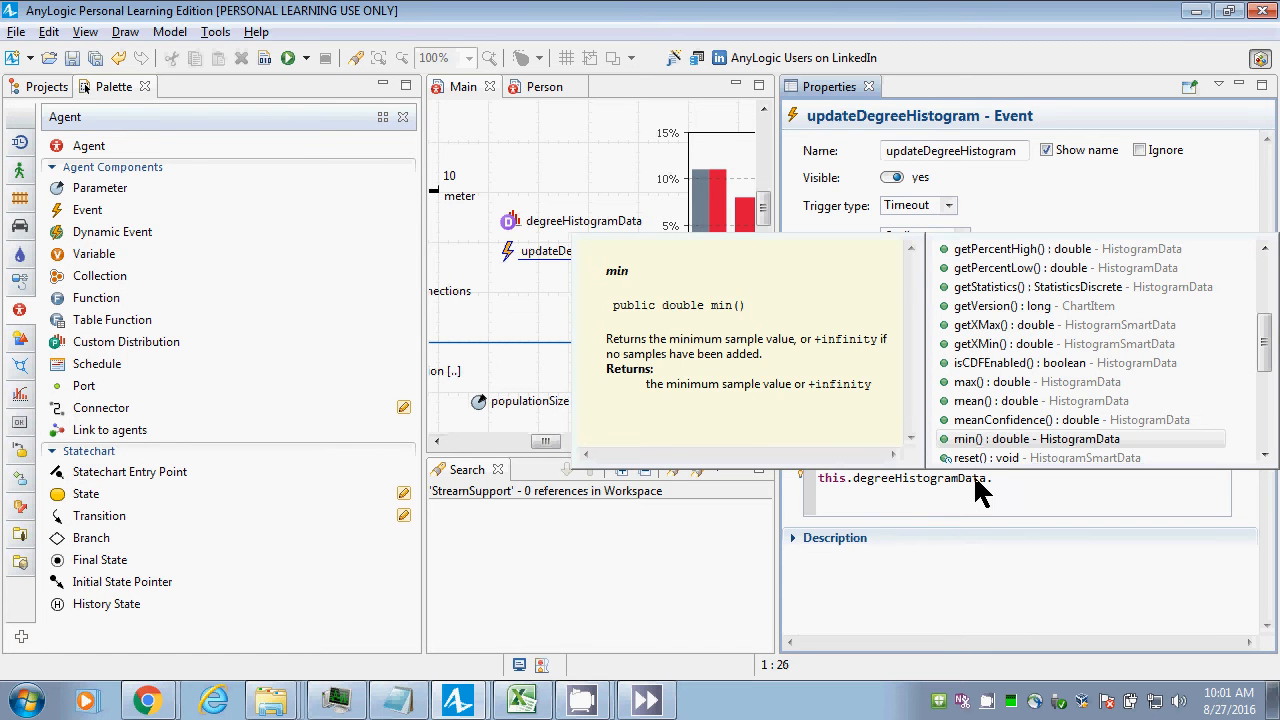
pyautogui.press('Down')
pyautogui.press('Down')
pyautogui.press('Down')
pyautogui.press('Down')
pyautogui.press('Down')
pyautogui.press('Down')
pyautogui.press('Down')
pyautogui.press('Down')
pyautogui.press('Down')
pyautogui.press('Down')
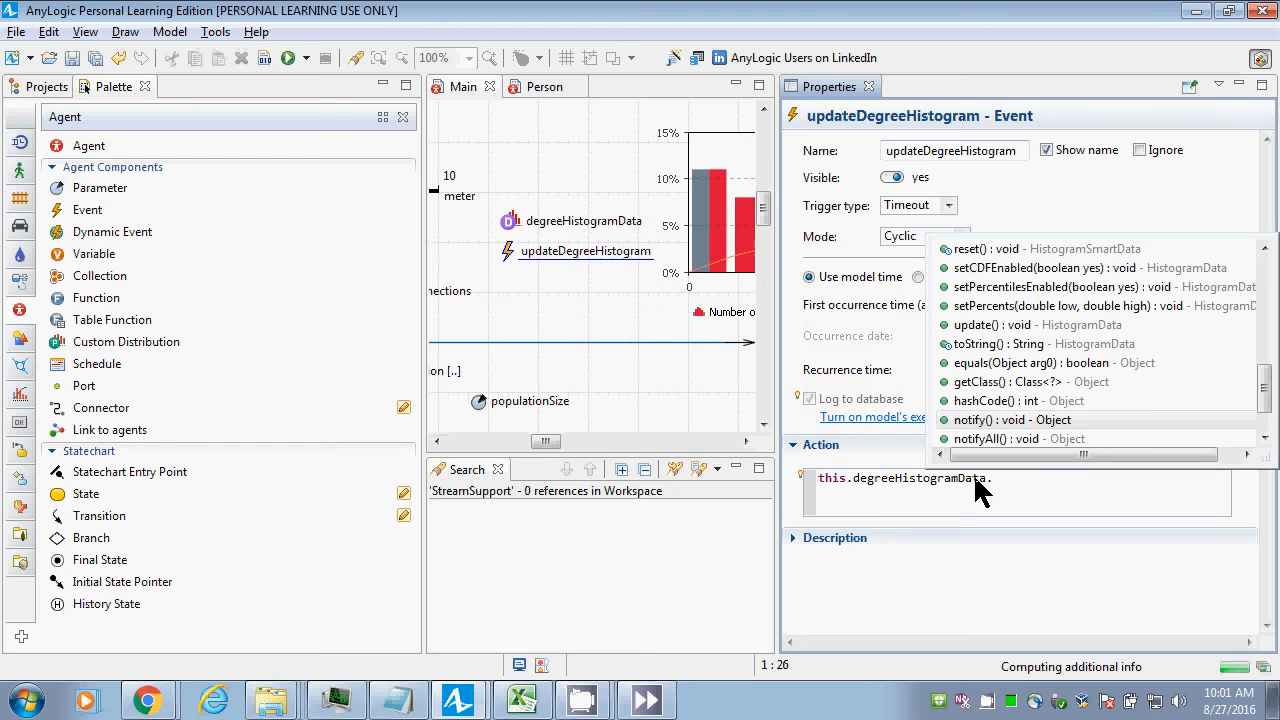
pyautogui.press('Down')
pyautogui.press('Down')
pyautogui.press('Down')
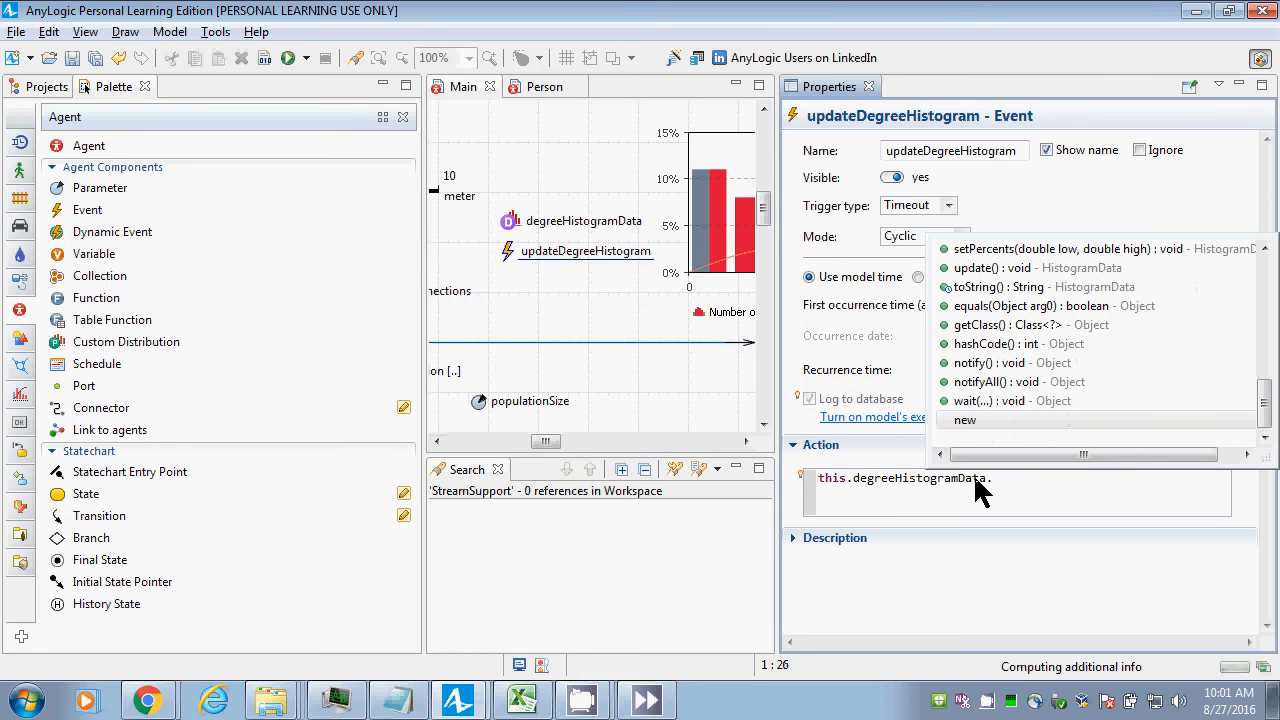
pyautogui.press('Up')
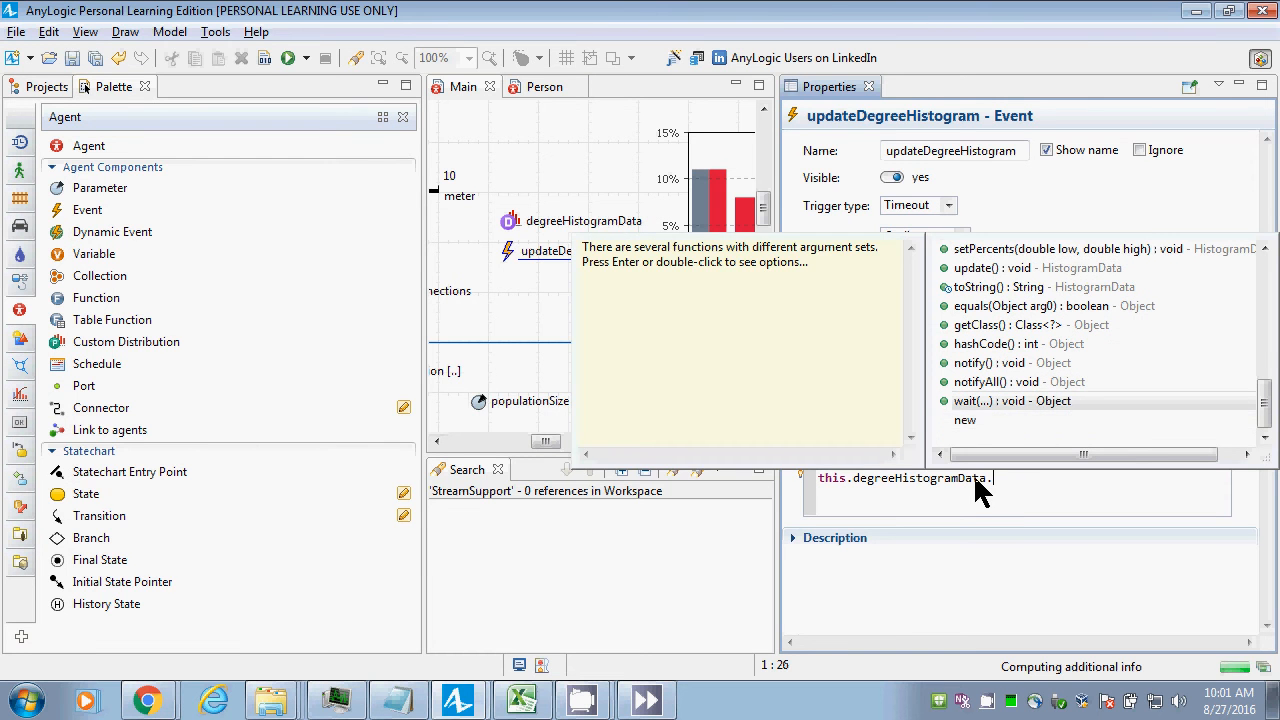
pyautogui.press('Up')
pyautogui.press('Up')
pyautogui.press('Up')
pyautogui.press('Up')
pyautogui.press('Up')
pyautogui.press('Up')
pyautogui.press('Up')
pyautogui.press('Up')
pyautogui.press('Up')
pyautogui.press('Up')
pyautogui.press('Up')
pyautogui.press('Up')
pyautogui.press('Up')
pyautogui.press('Up')
pyautogui.press('Up')
pyautogui.press('Up')
pyautogui.press('Up')
pyautogui.press('Up')
pyautogui.press('Up')
pyautogui.press('Up')
pyautogui.press('Up')
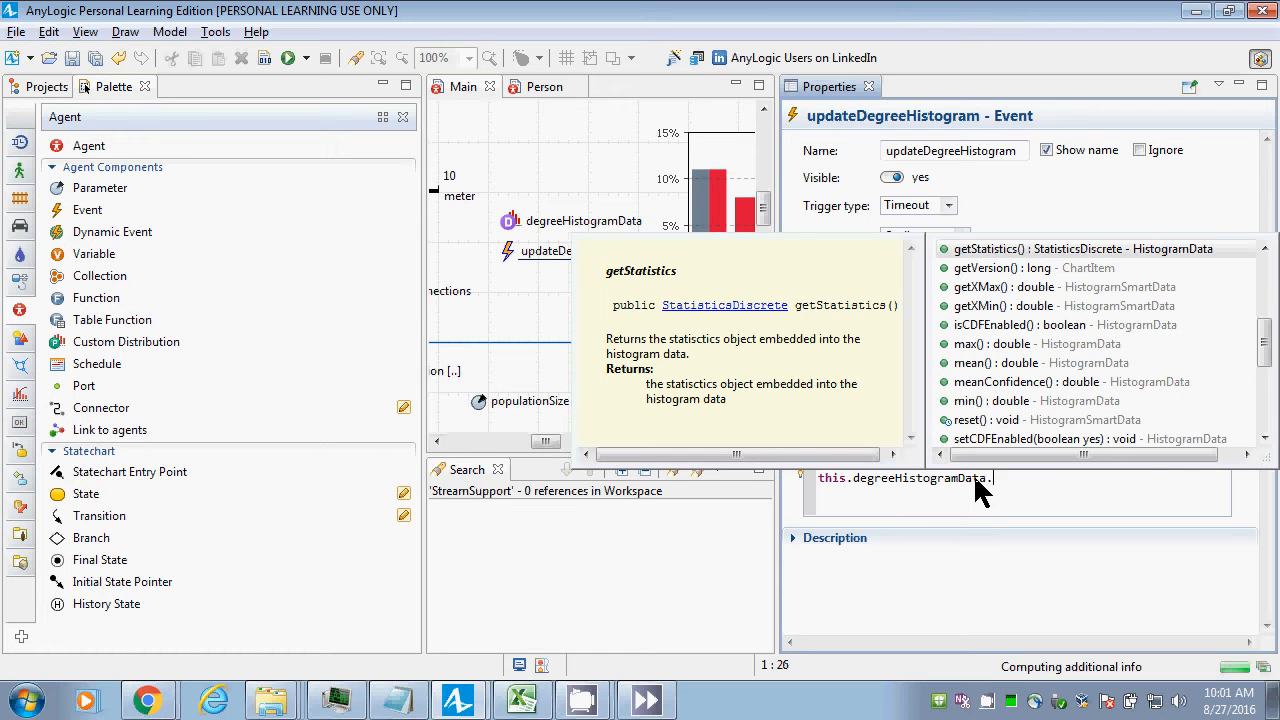
pyautogui.press('Up')
pyautogui.press('Up')
pyautogui.press('Up')
pyautogui.press('Up')
pyautogui.press('Up')
pyautogui.press('Up')
pyautogui.press('Up')
pyautogui.press('Up')
pyautogui.press('Up')
pyautogui.press('Up')
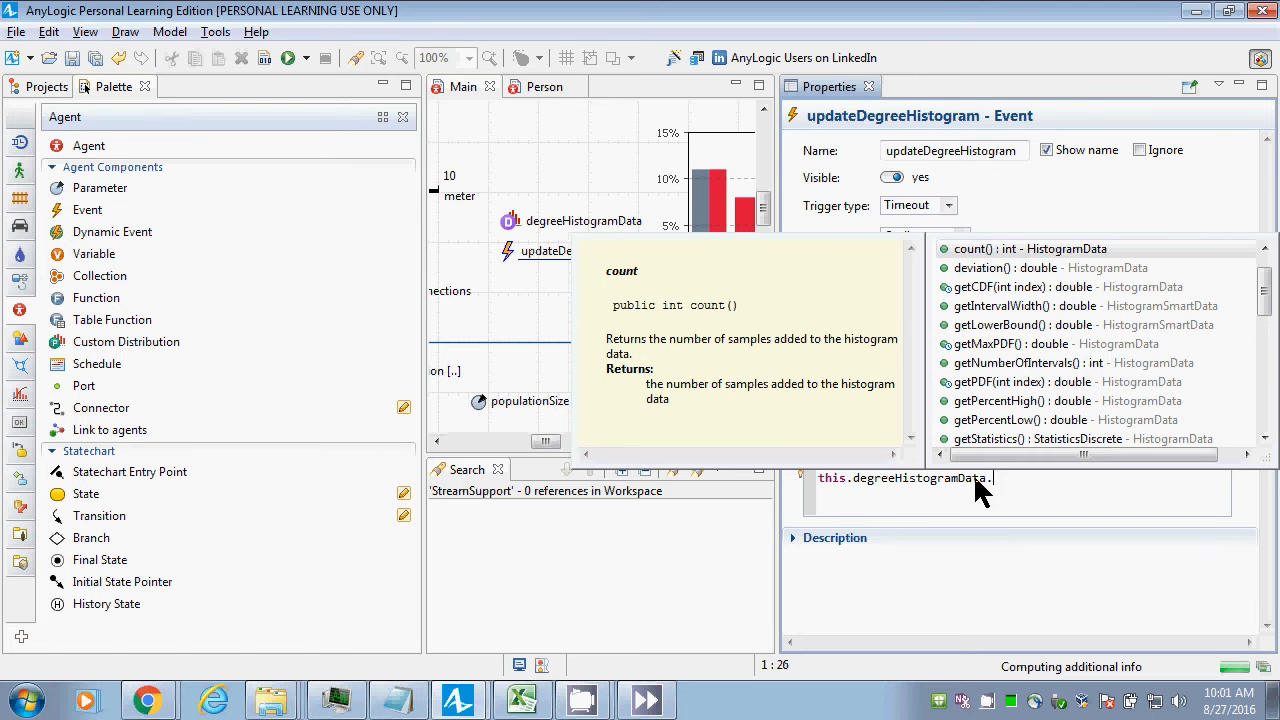
pyautogui.press('Up')
pyautogui.press('Up')
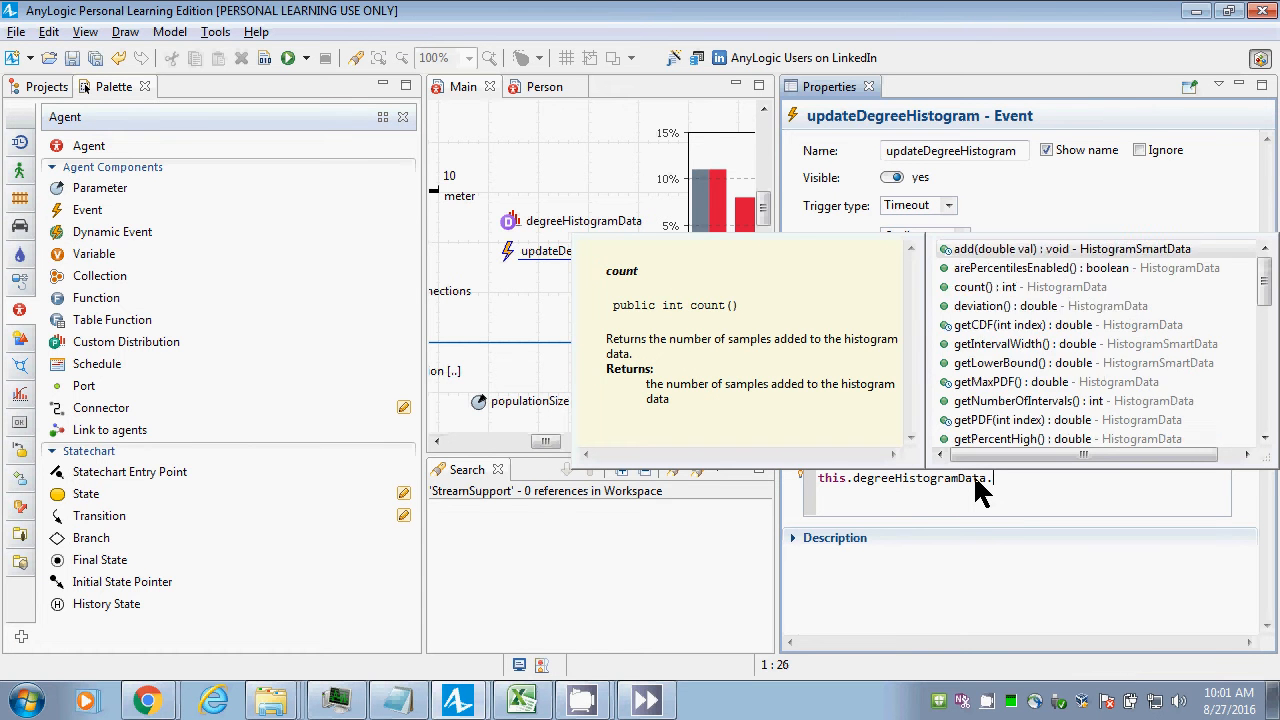
pyautogui.press('Escape')
# Complete the first line of the event's action as this.degreeHistogramData.reset(); and leave a blank line below it.
pyautogui.write('reset(0')
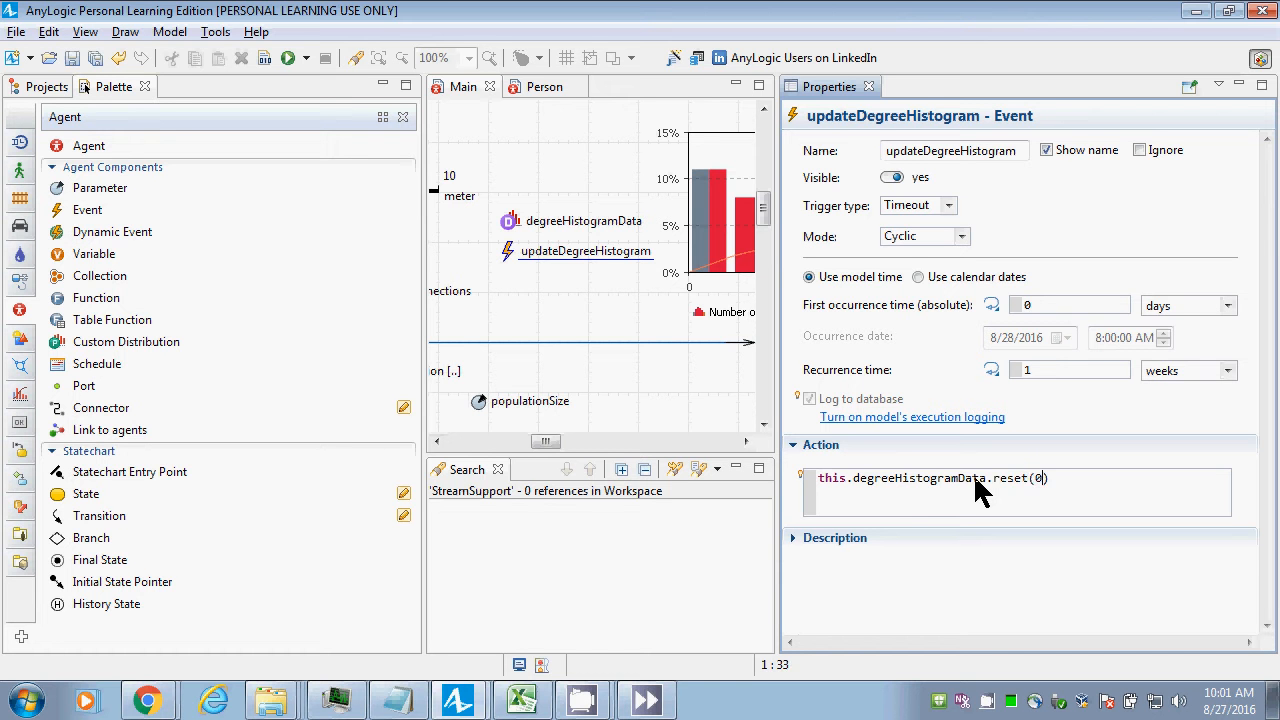
pyautogui.press('BackSpace')
pyautogui.write(');')
pyautogui.press('Return')
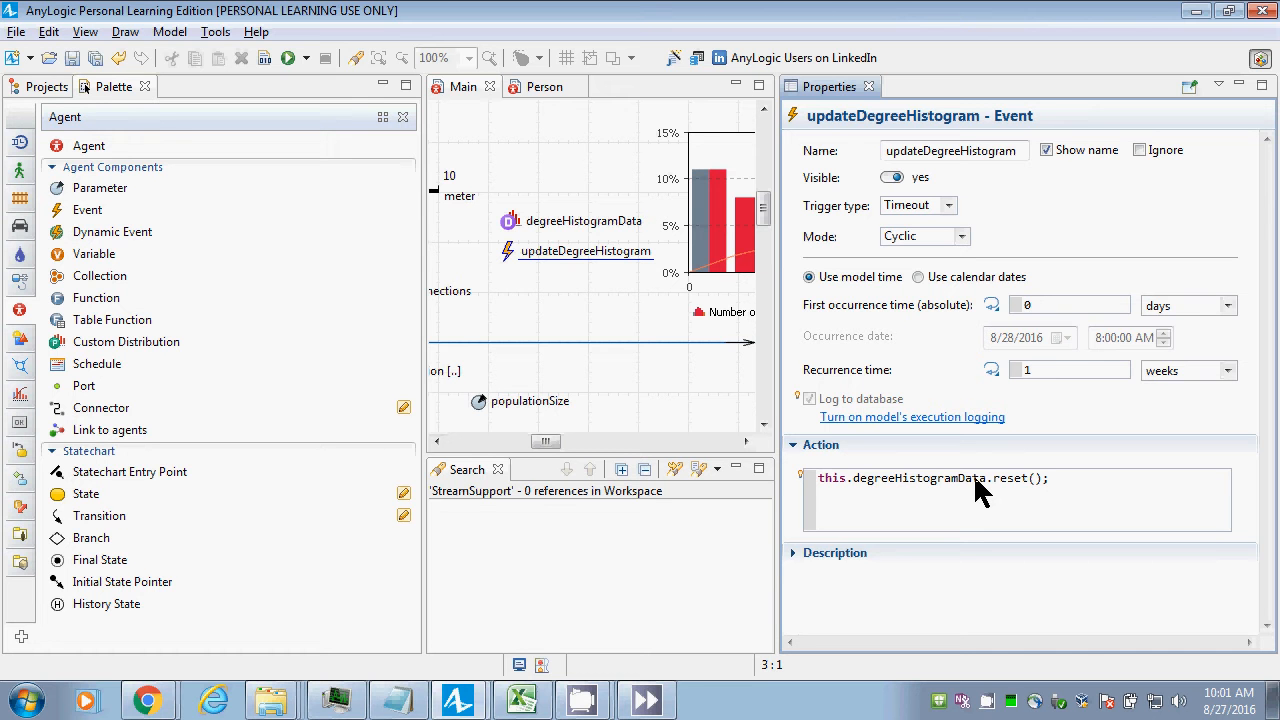
# Add the loop header for (Person person : this.population) below the reset call and start its indented body line.
pyautogui.write('for  (Person person')
pyautogui.write(': this.pop')
pyautogui.hotkey('ctrl', 'space')
pyautogui.press('Return')
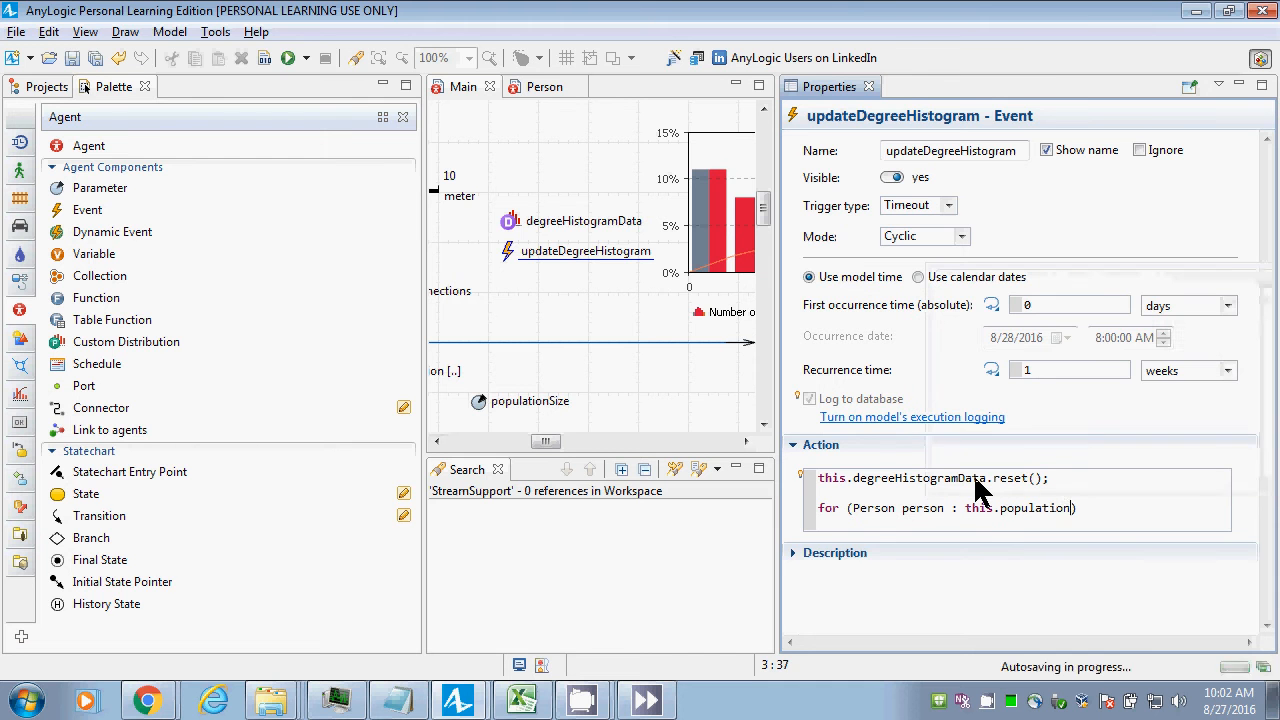
pyautogui.press('Return')
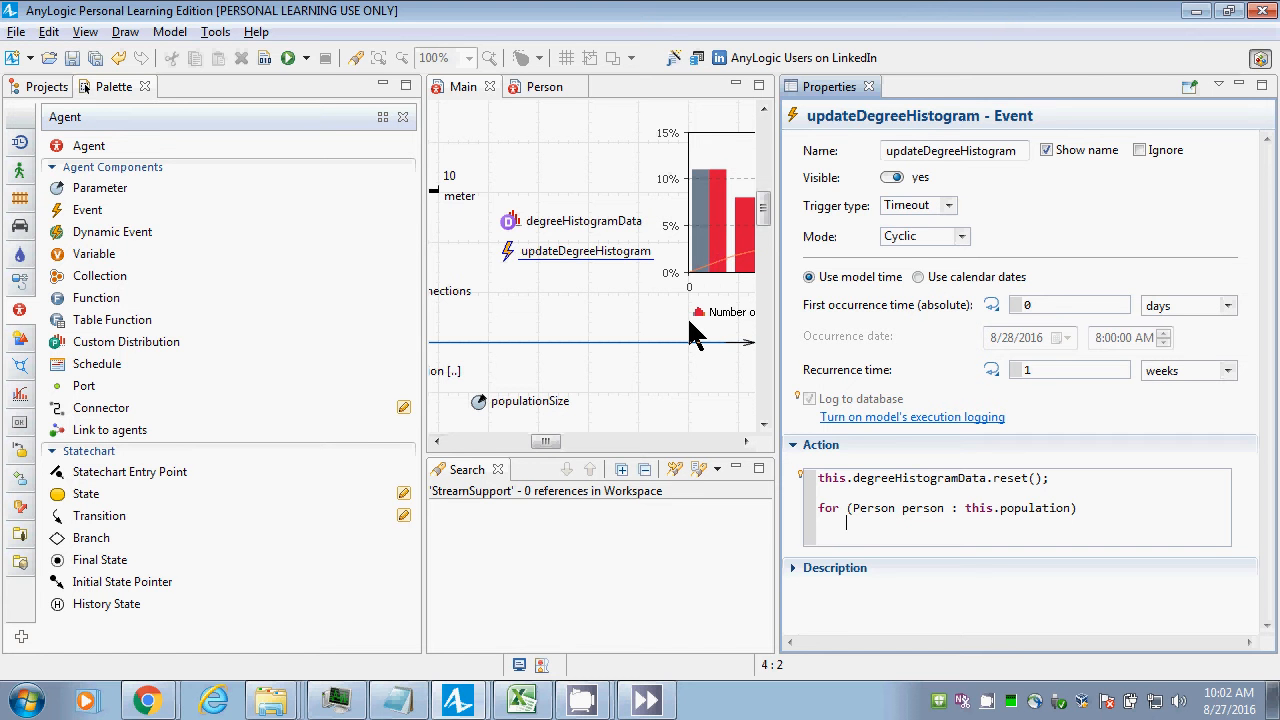
# Begin the loop body with a this.degreeHistogramData.add() call, leaving its argument empty.
pyautogui.write('this.degreeH')
pyautogui.hotkey('ctrl', 'space')
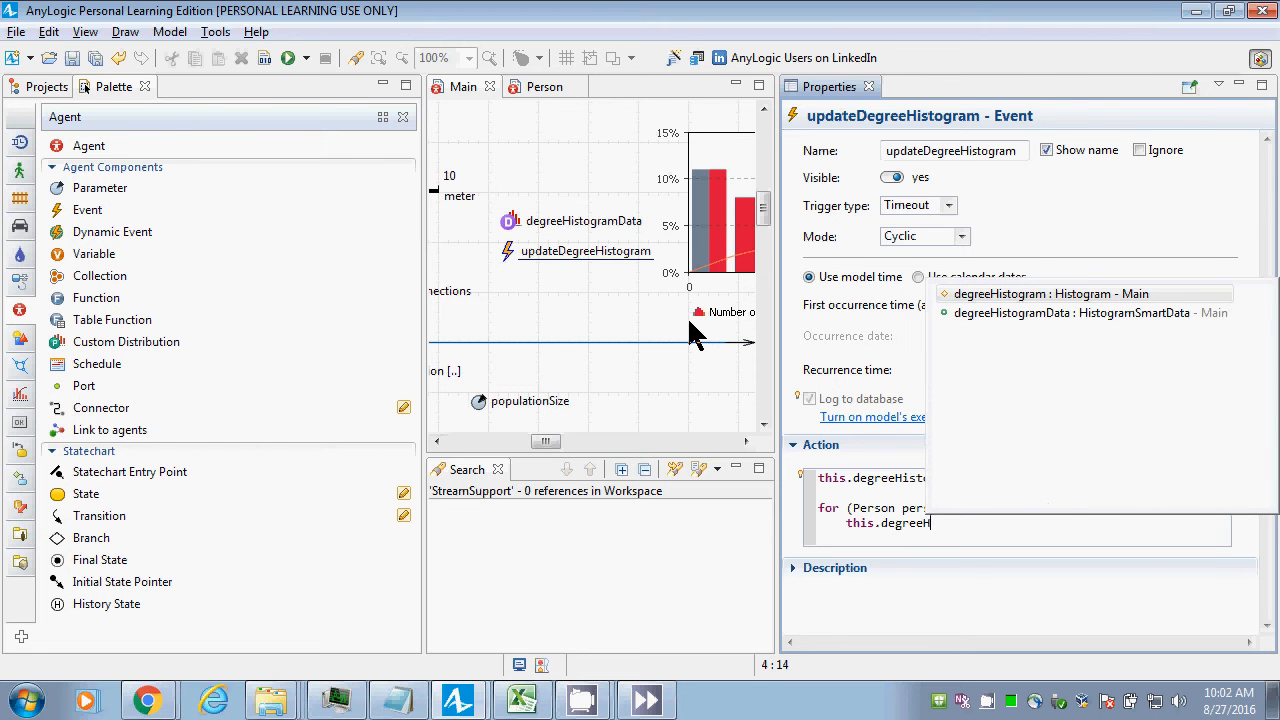
pyautogui.press('Down')
pyautogui.press('Return')
pyautogui.write('.add(')
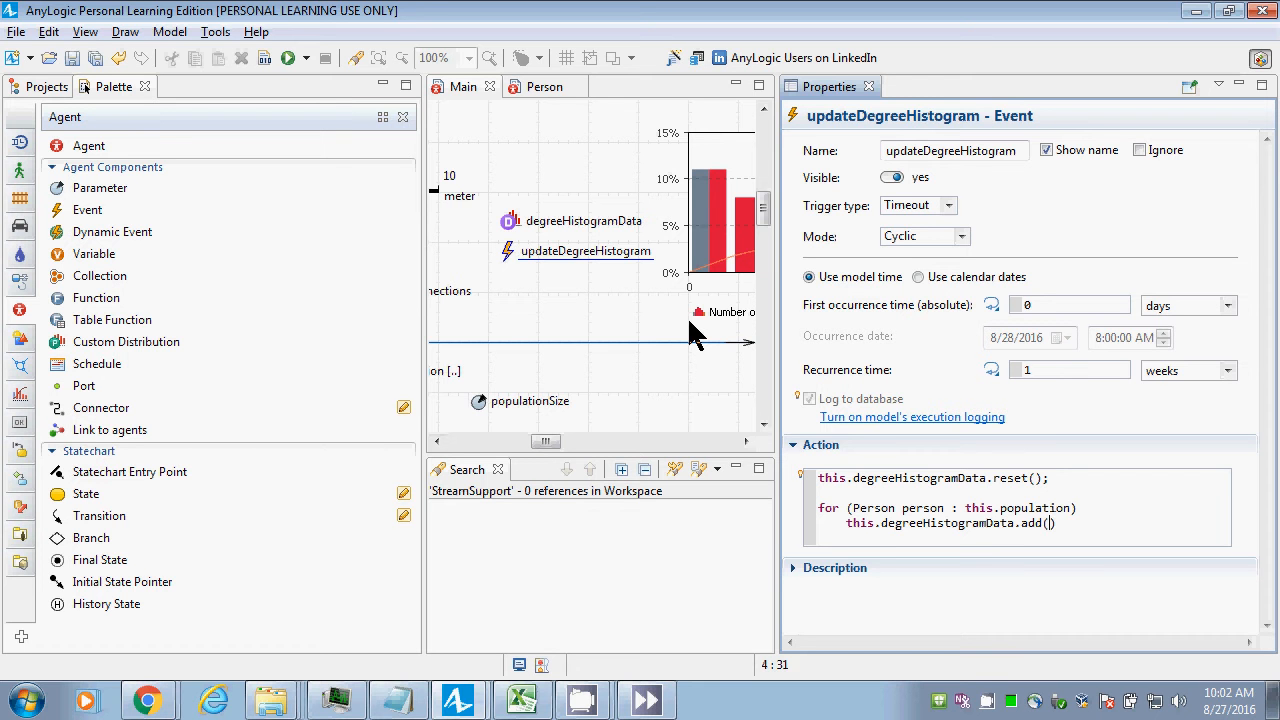
pyautogui.press('Left')
pyautogui.hotkey('ctrl', 'shift', 'Left')
pyautogui.hotkey('ctrl', 'shift', 'Left')
pyautogui.hotkey('ctrl', 'shift', 'Left')
pyautogui.hotkey('ctrl', 'shift', 'Left')
pyautogui.hotkey('ctrl', 'shift', 'Left')
pyautogui.hotkey('ctrl', 'shift', 'Left')
pyautogui.hotkey('ctrl', 'shift', 'Left')
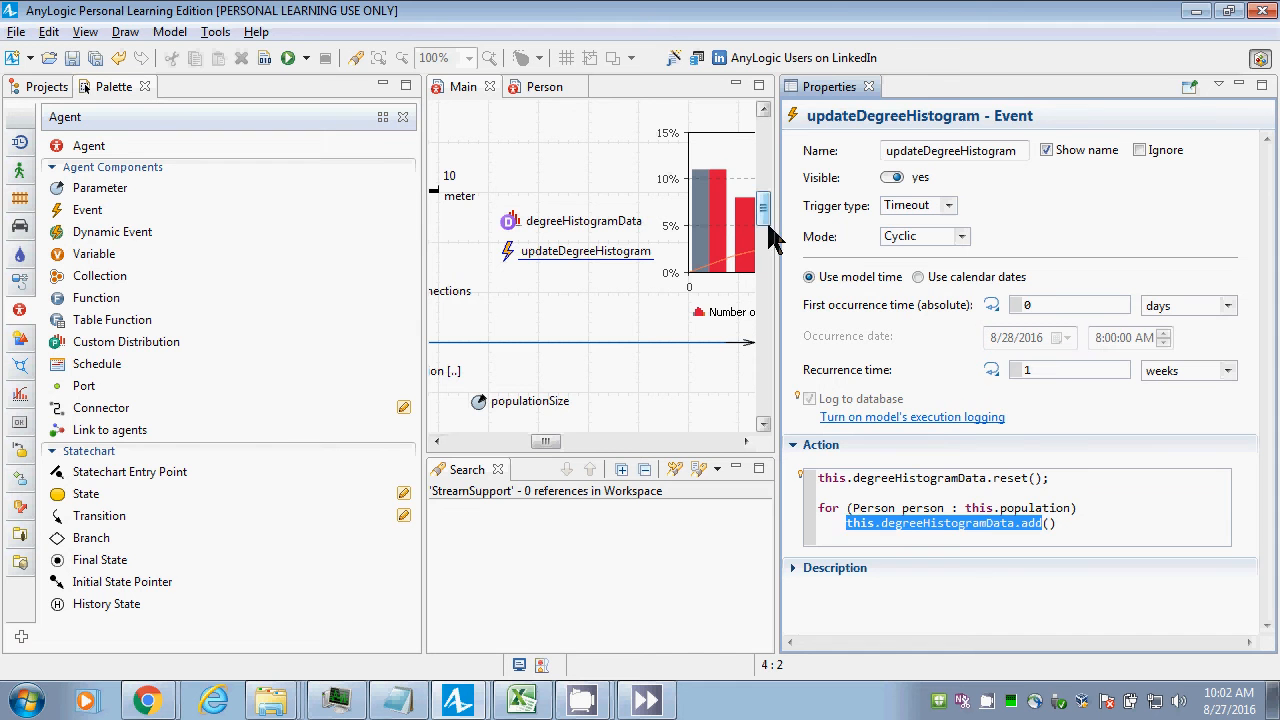
pyautogui.press('Right')
pyautogui.press('Right')
pyautogui.press('Right')
pyautogui.press('Left')
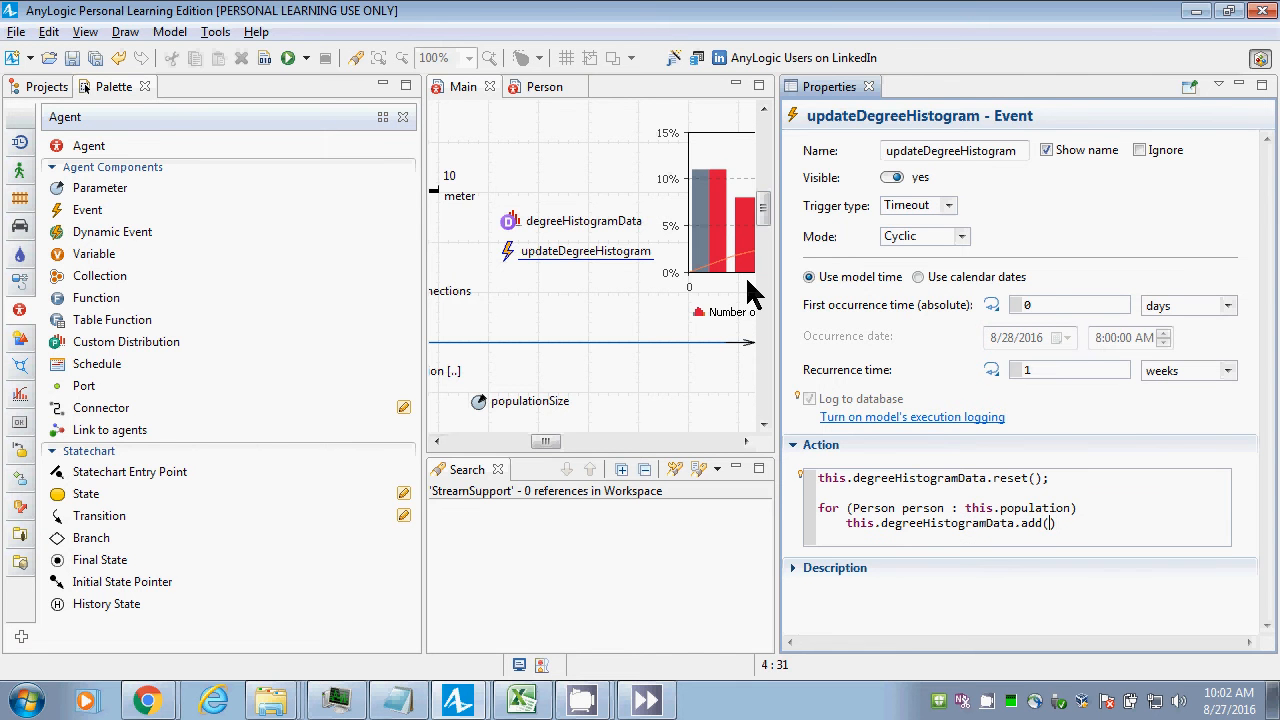
# Enter person as the argument of the add call in the loop body.
pyautogui.write('per')
pyautogui.press('BackSpace')
pyautogui.press('BackSpace')
pyautogui.write('erson')
# Examine the Person type and the person loop variable in the header of the for loop.
pyautogui.doubleClick(886, 510)
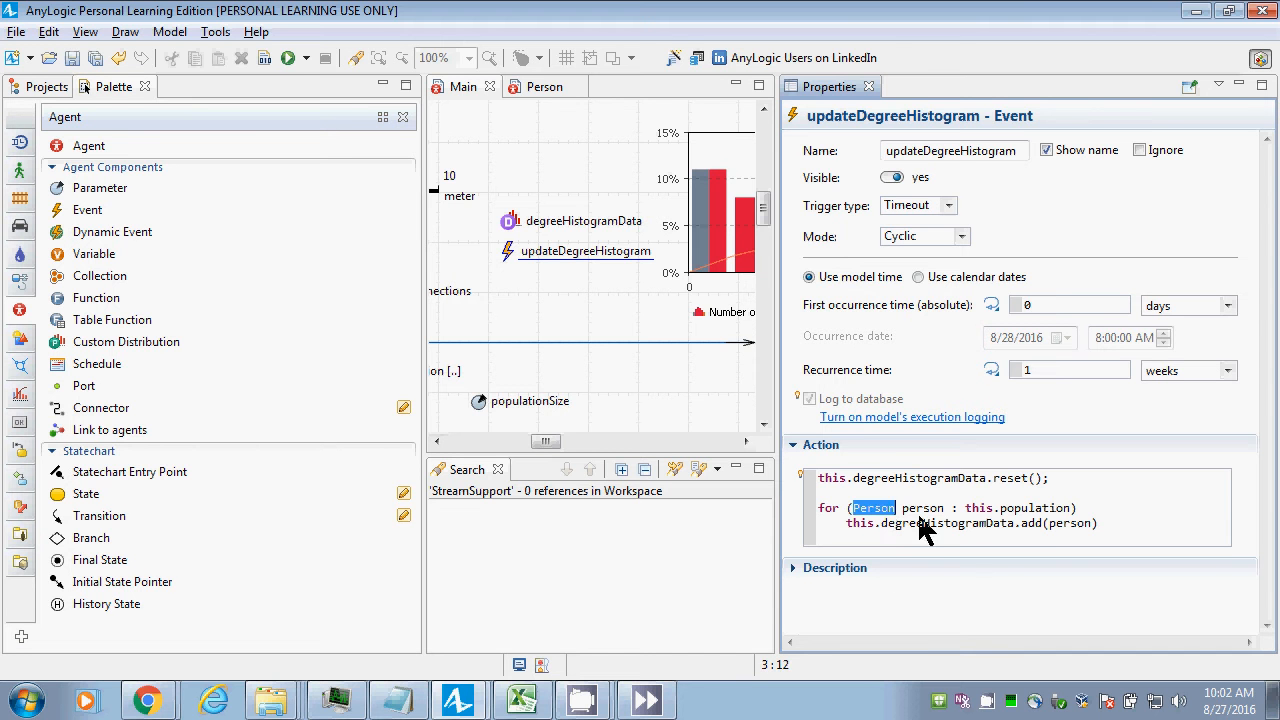
pyautogui.doubleClick(921, 512)
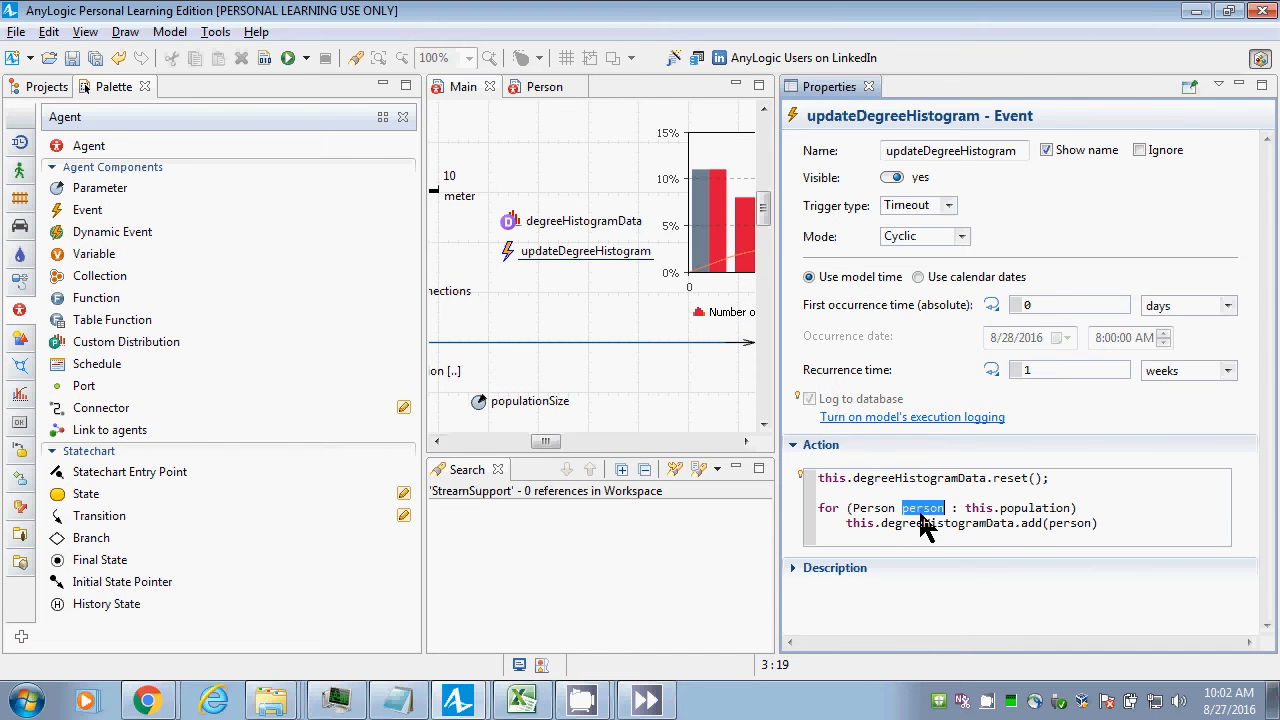
pyautogui.tripleClick(866, 515)
pyautogui.doubleClick(867, 514)
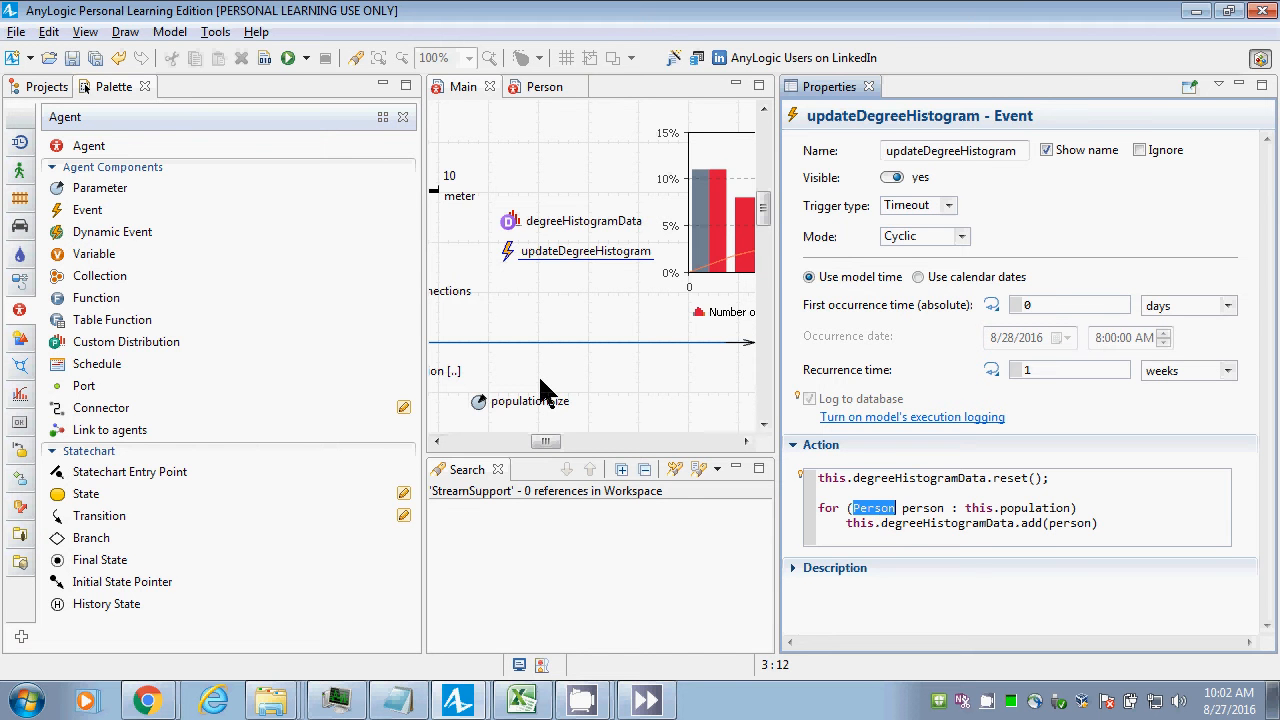
pyautogui.press('Right')
pyautogui.press('Right')
pyautogui.hotkey('ctrl', 'shift', 'Right')
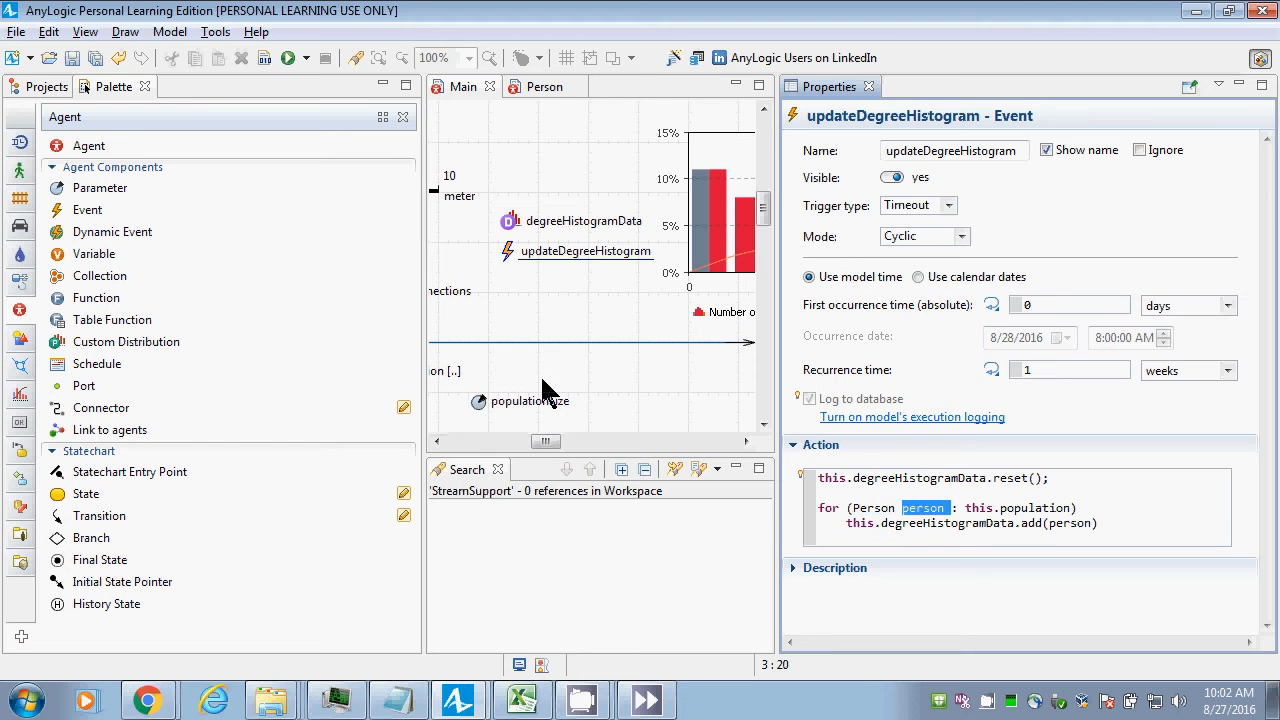
pyautogui.press('Left')
pyautogui.hotkey('ctrl', 'shift', 'Left')
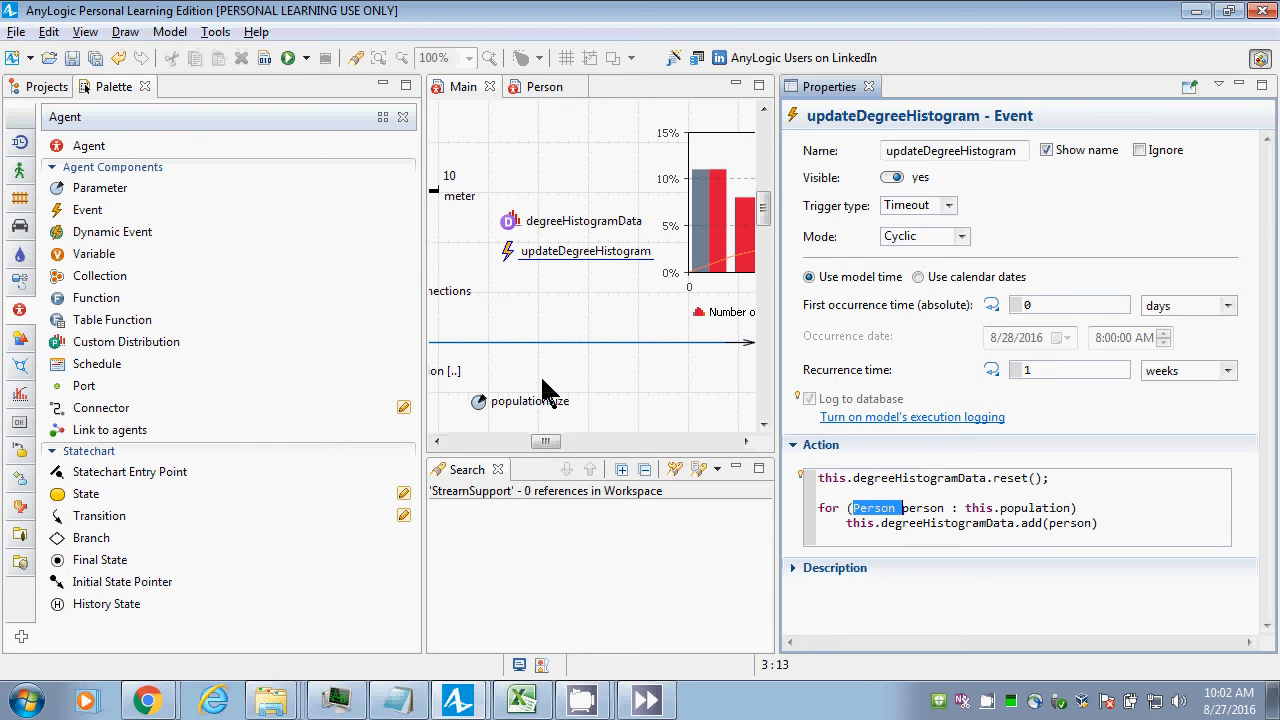
pyautogui.press('Right')
pyautogui.hotkey('ctrl', 'shift', 'Right')
pyautogui.hotkey('shift', 'Left')
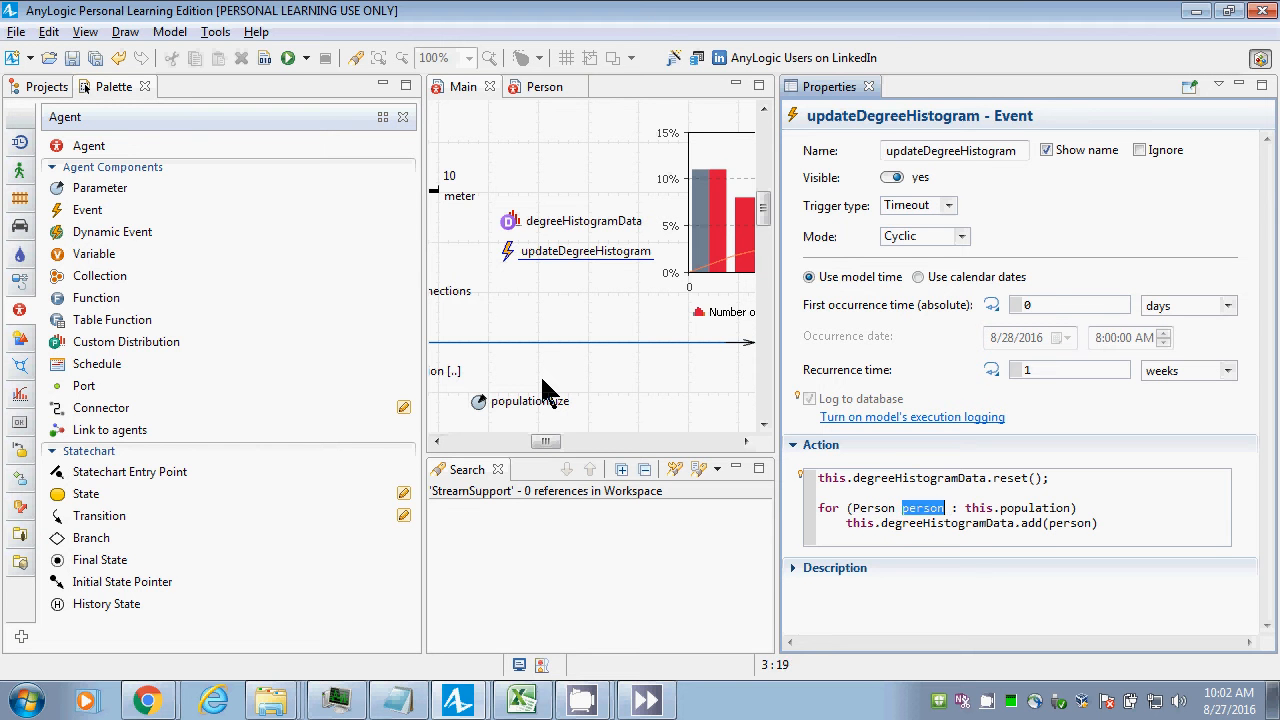
# Extend the add call's argument to person.getConnectionsNumber() and end the statement with a semicolon.
pyautogui.press('Down')
pyautogui.hotkey('ctrl', 'Right')
pyautogui.hotkey('ctrl', 'Right')
pyautogui.hotkey('ctrl', 'Right')
pyautogui.hotkey('ctrl', 'Right')
pyautogui.hotkey('ctrl', 'Right')
pyautogui.write('.')
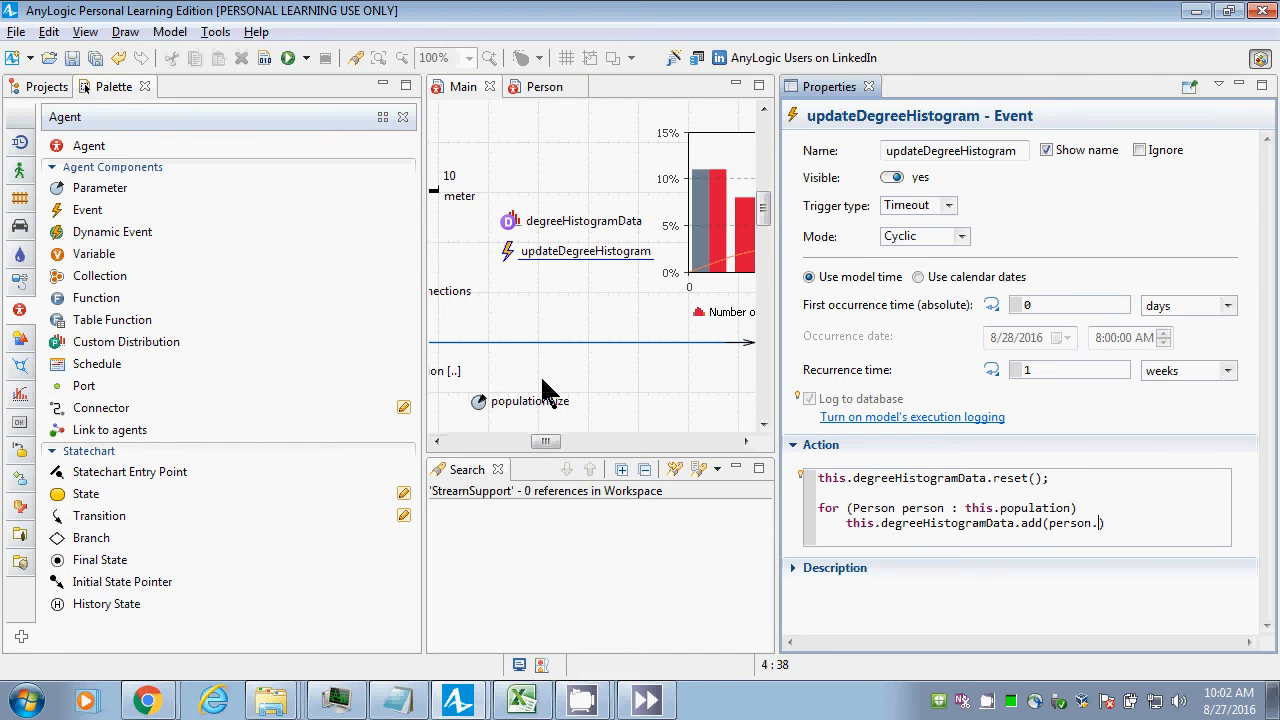
pyautogui.write('getCon')
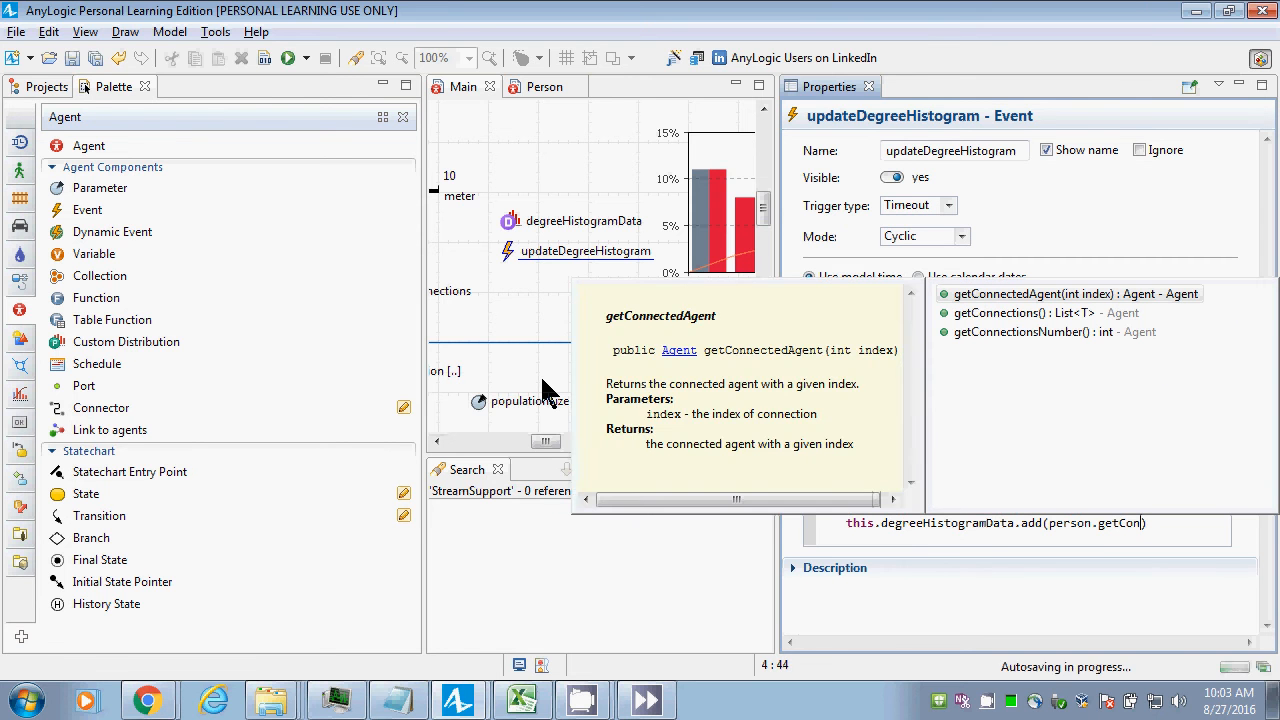
pyautogui.press('Down')
pyautogui.press('Down')
pyautogui.press('Return')
pyautogui.write(')')
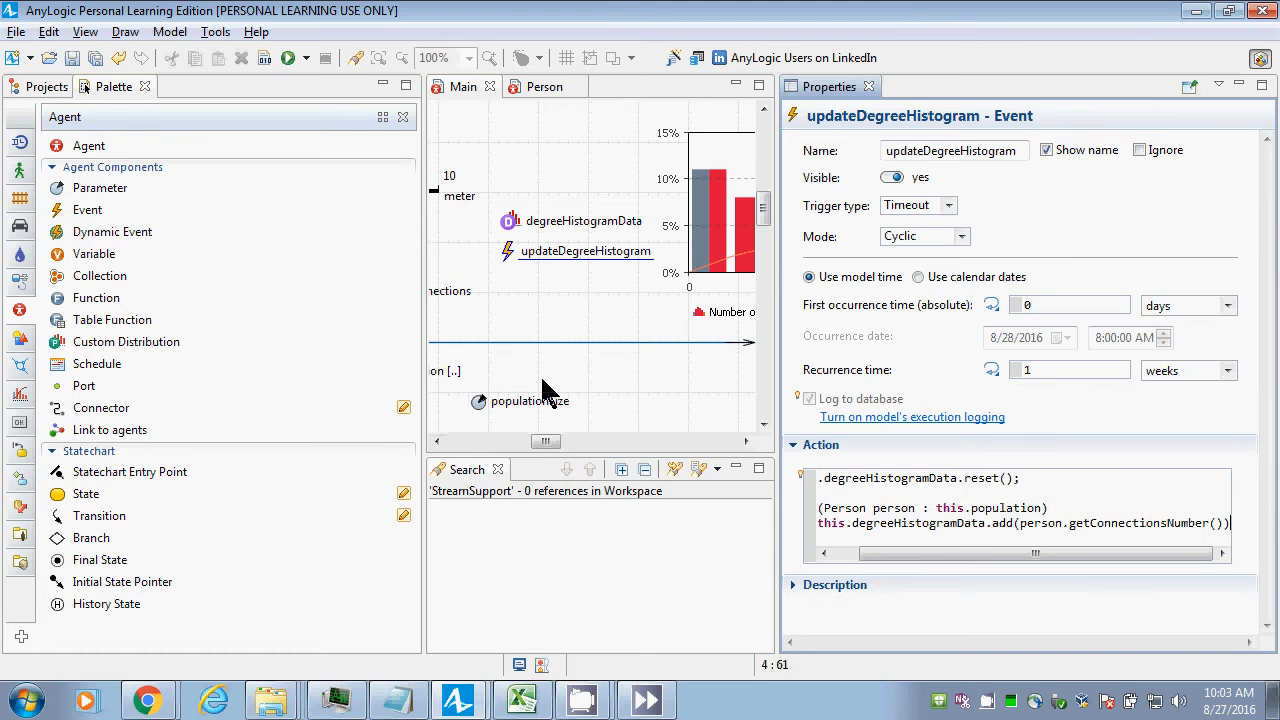
pyautogui.press('BackSpace')
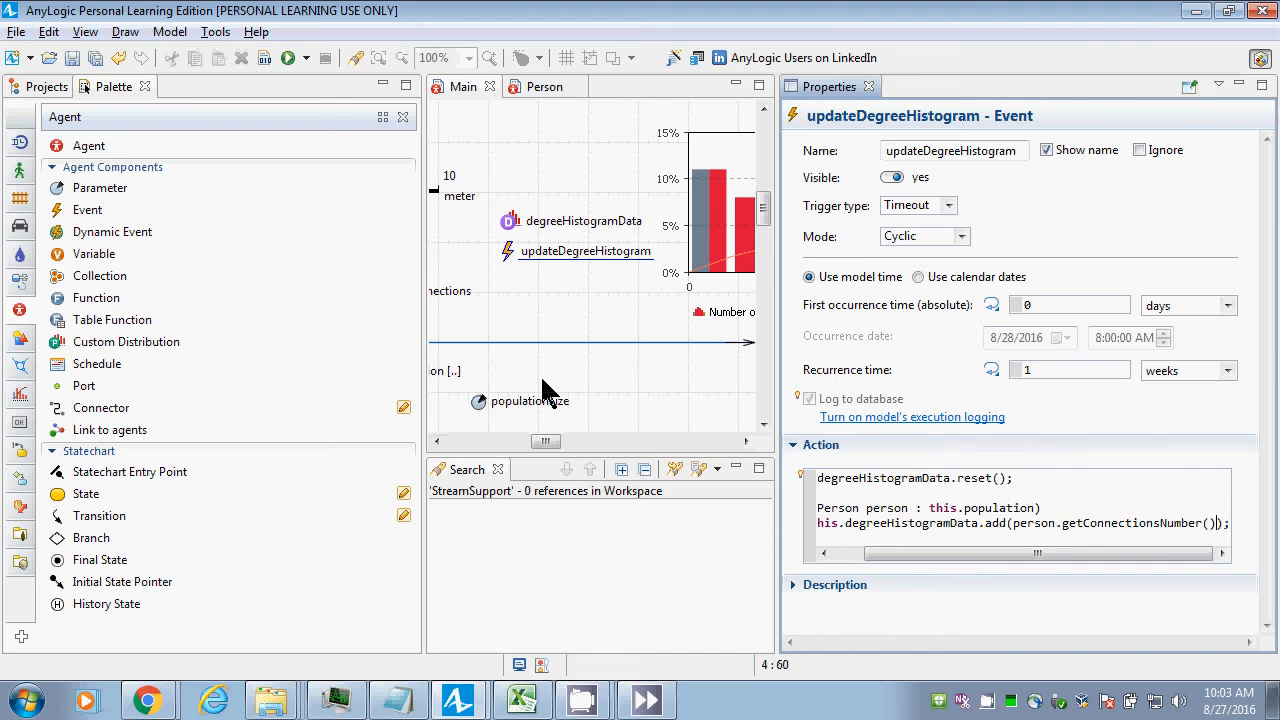
# Copy the event's entire action code into Notepad, replacing all the text there.
pyautogui.hotkey('ctrl', 'a')
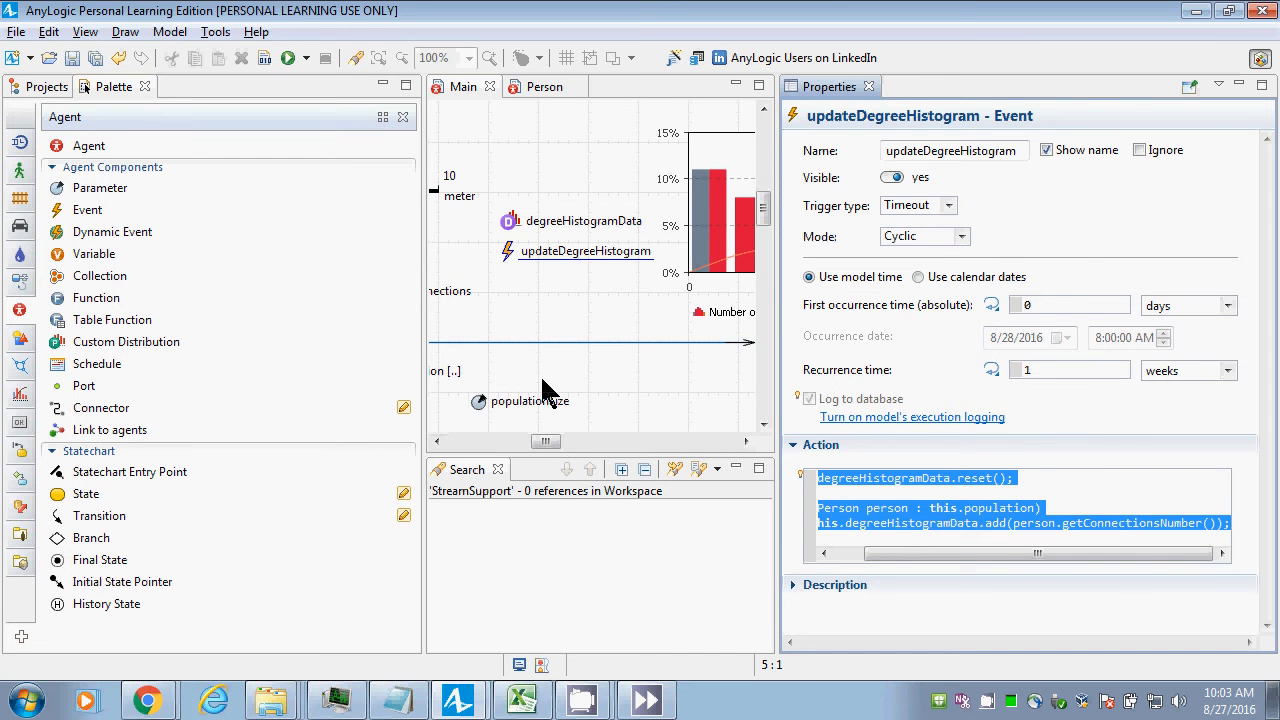
pyautogui.hotkey('alt', 'Tab')
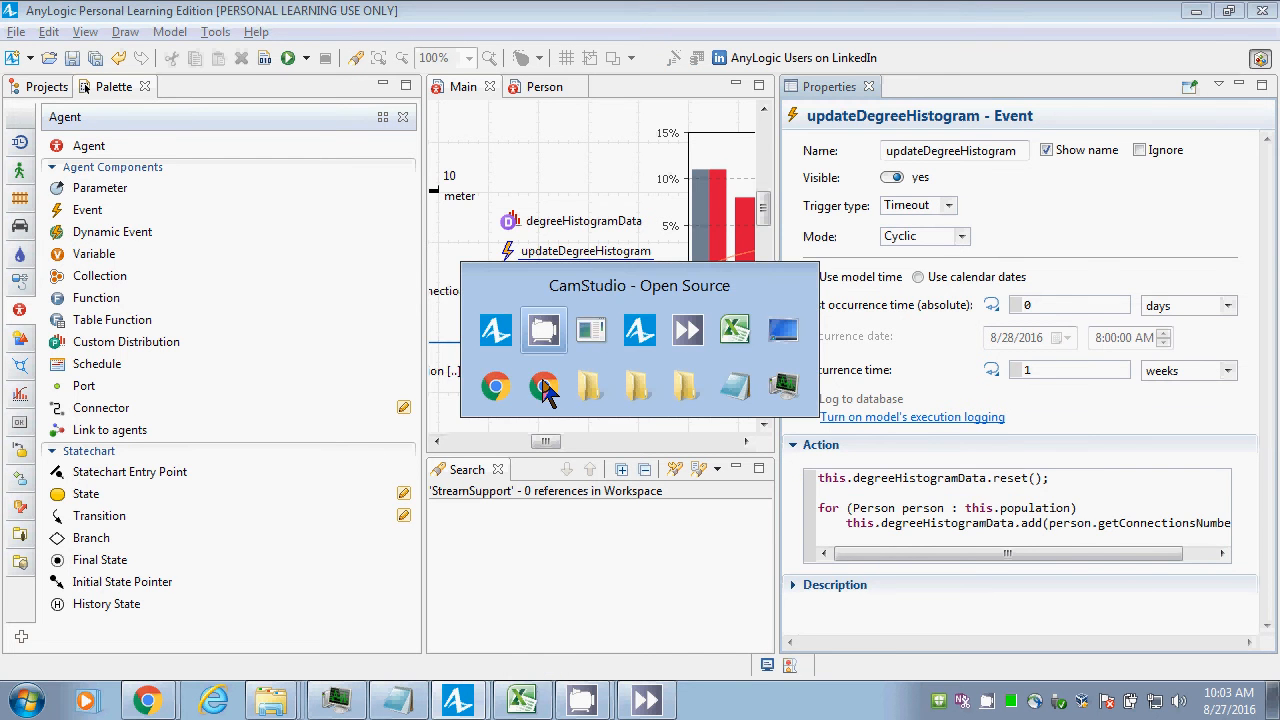
pyautogui.hotkey('alt', 'Tab')
pyautogui.hotkey('alt', 'Tab')
pyautogui.hotkey('alt', 'shift', 'Tab')
pyautogui.hotkey('alt', 'shift', 'Tab')
pyautogui.hotkey('alt', 'shift', 'Tab')
pyautogui.hotkey('alt', 'shift', 'Tab')
pyautogui.hotkey('alt', 'shift', 'Tab')
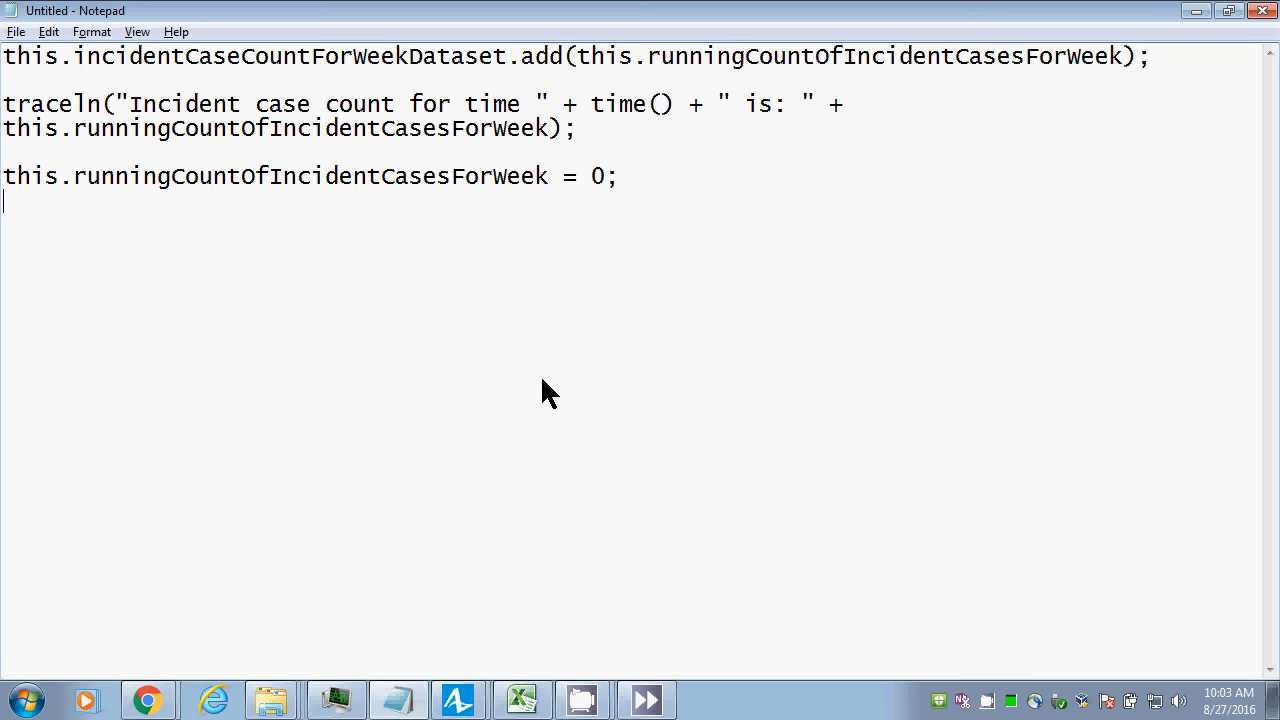
pyautogui.hotkey('ctrl', 'a')
pyautogui.write('this.degreeHistogramData.reset();  for (Person person : this.population) \tthis.degreeHistogramData.add(person.getConnectionsNumber());')
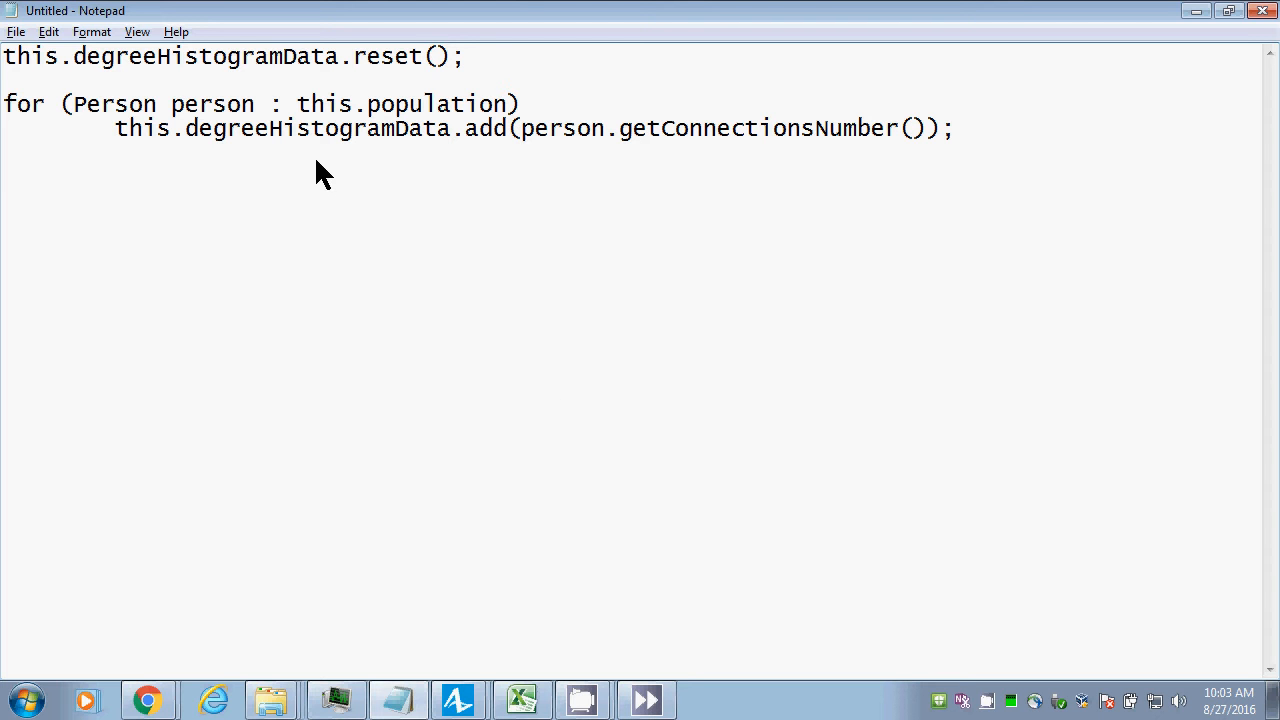
# Examine the person.getConnectionsNumber() argument and the this.degreeHistogramData.reset(); line in the Notepad copy.
pyautogui.click(326, 128)
pyautogui.moveTo(521, 128); pyautogui.dragTo(928, 140)
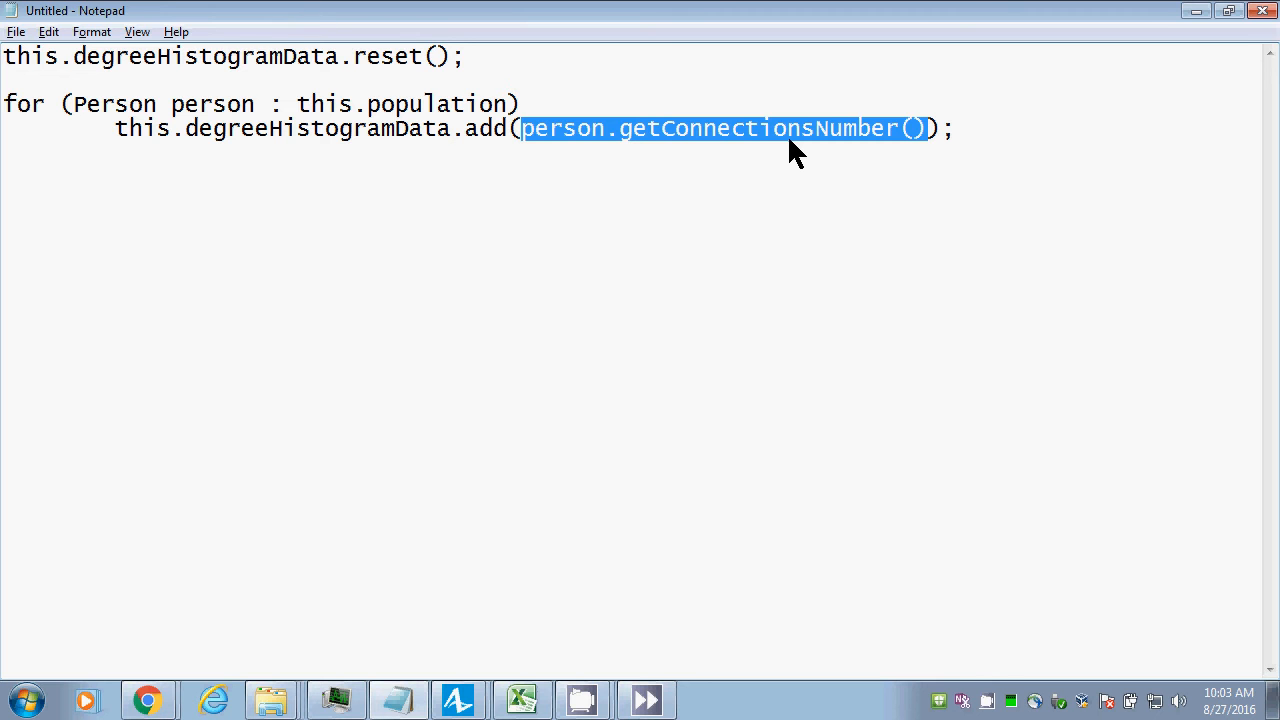
pyautogui.moveTo(489, 56); pyautogui.dragTo(3, 42)
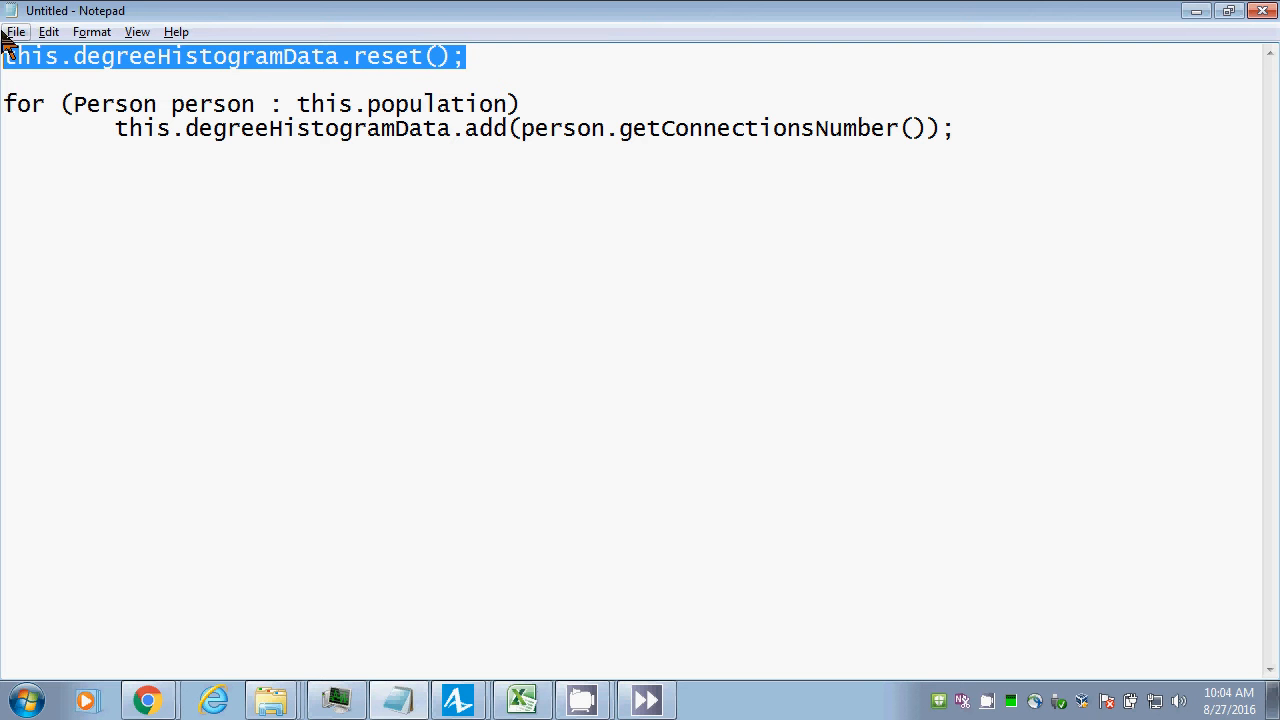
# Switch back to AnyLogic and run the Simulation: Main experiment of the SIRModelScaleFreeNetwork project.
pyautogui.hotkey('alt', 'Tab')
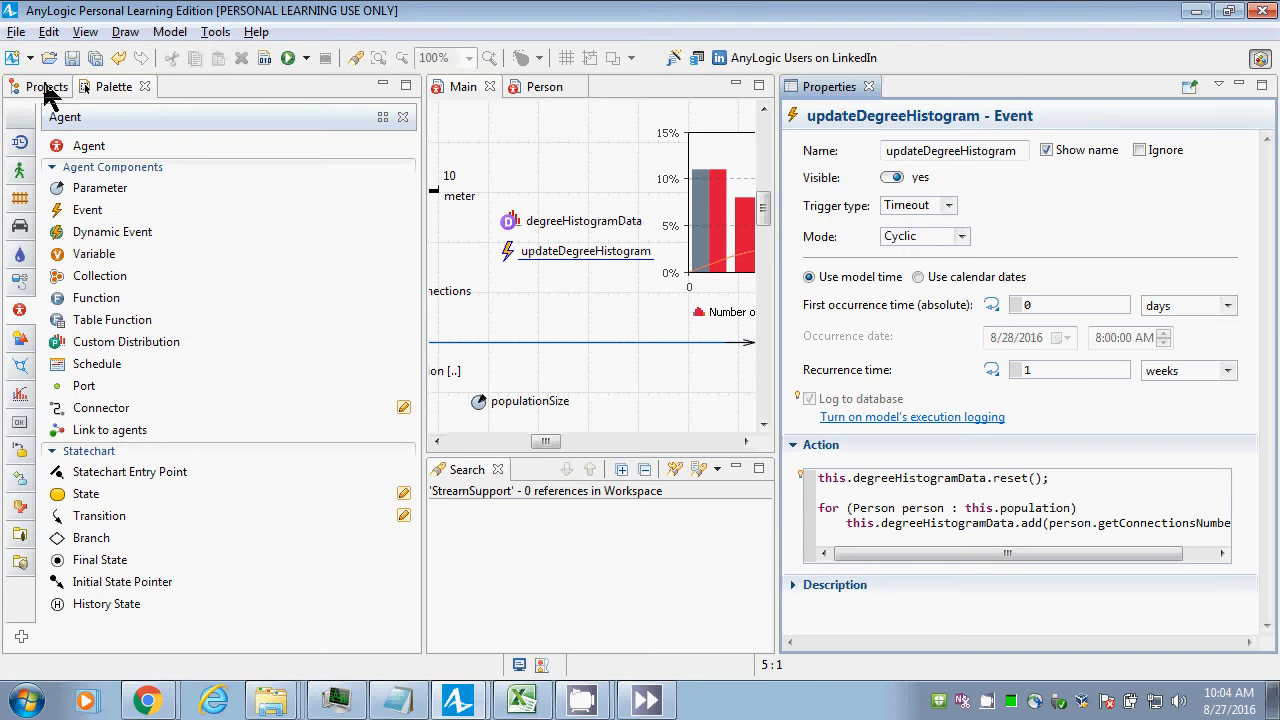
pyautogui.click(45, 88)
pyautogui.click(105, 166)
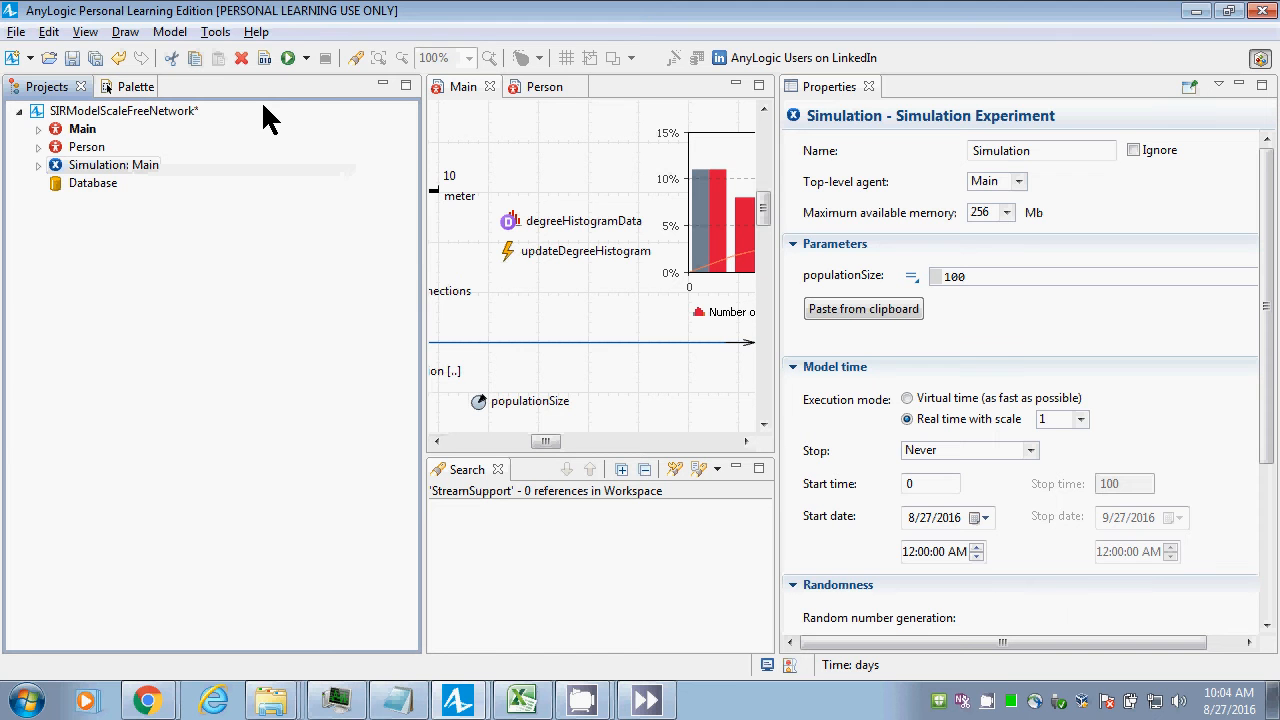
pyautogui.rightClick(85, 164)
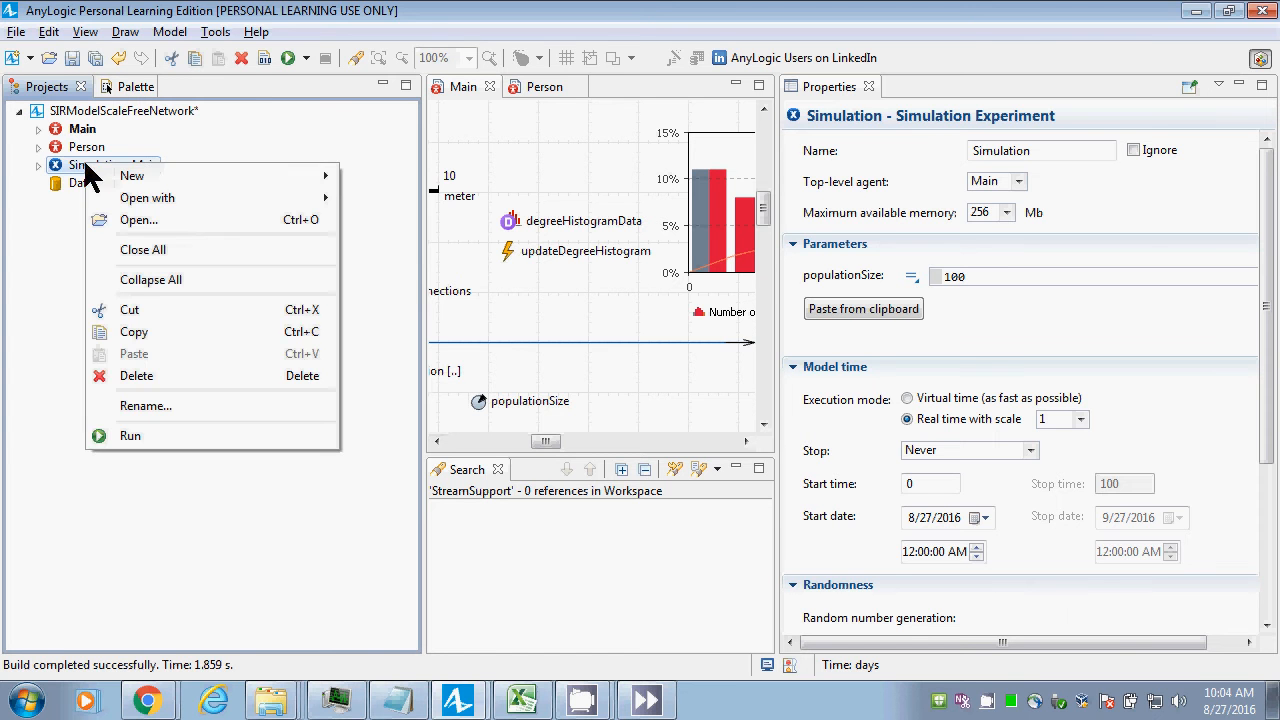
pyautogui.click(132, 436)
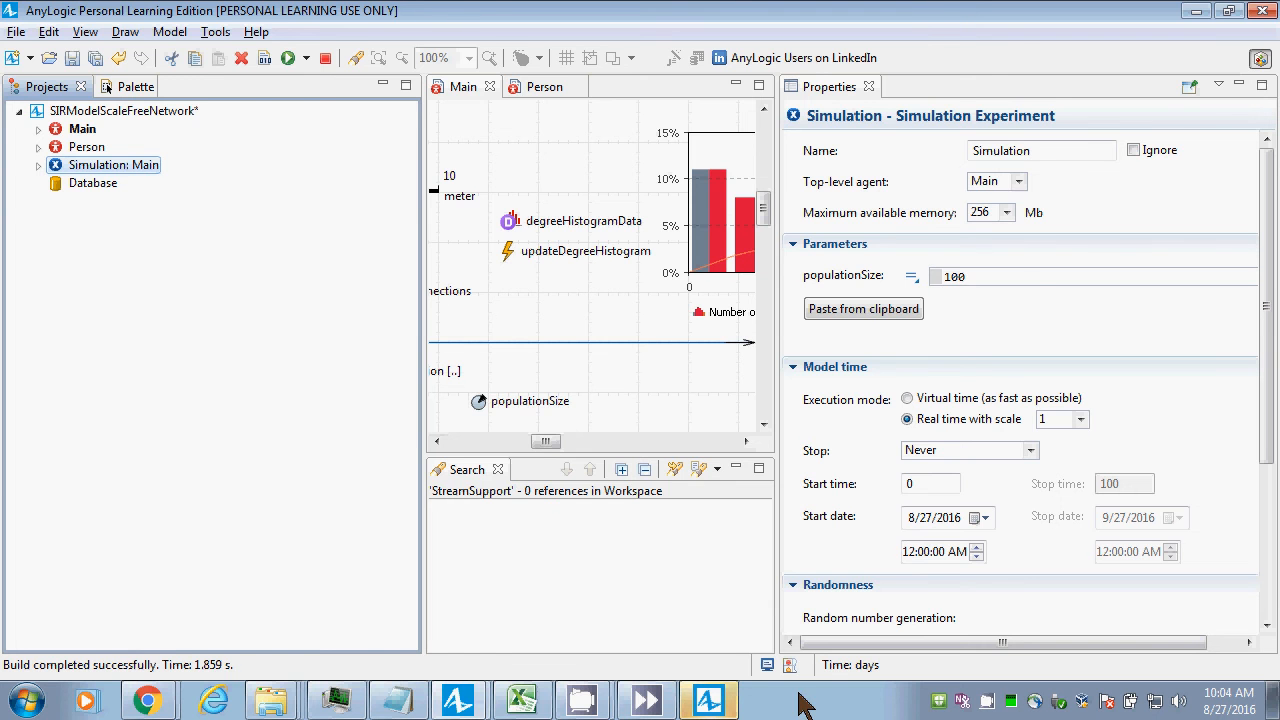
# Start the SIRModelScaleFreeNetwork simulation run and view the Number of connections histogram above the network.
pyautogui.click(733, 703)
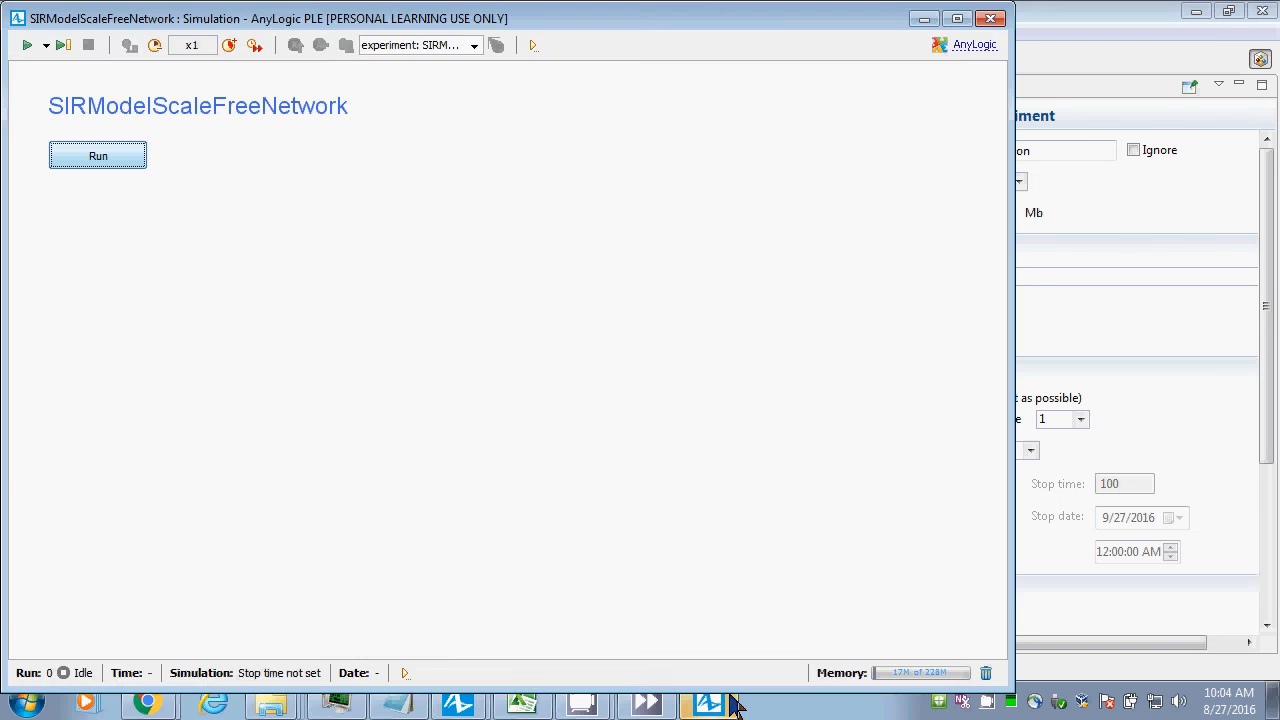
pyautogui.click(110, 158)
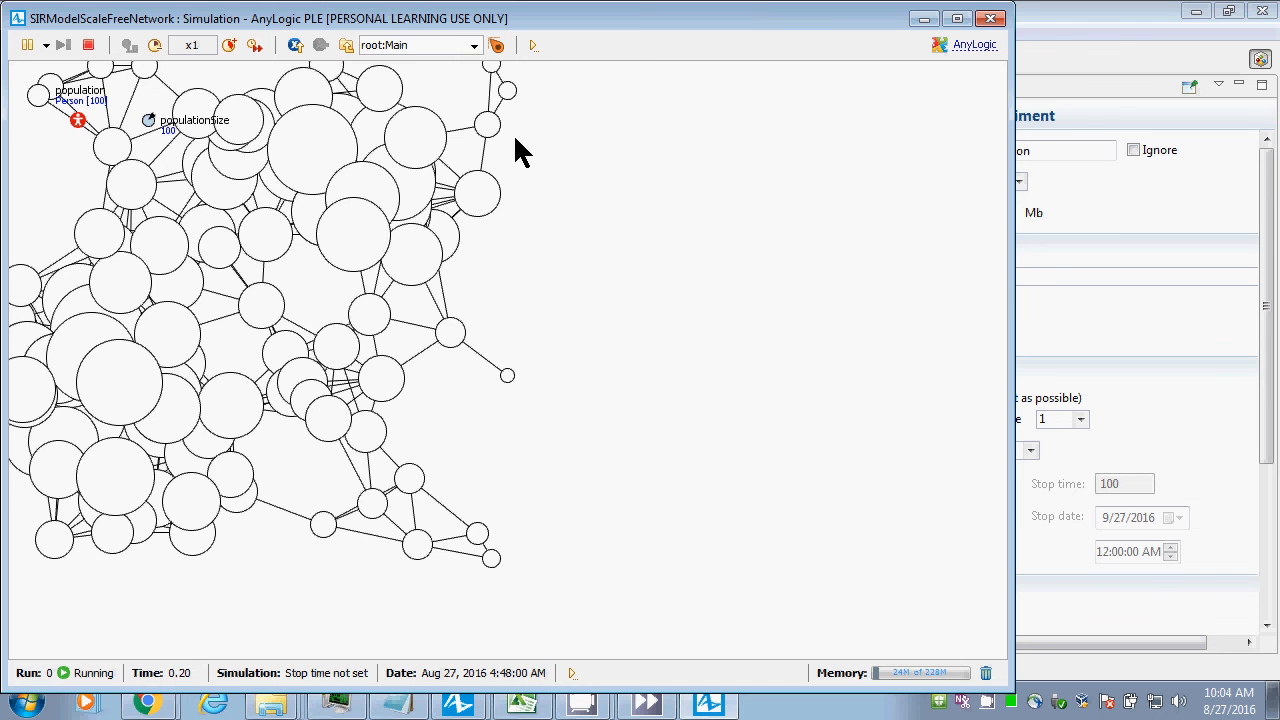
pyautogui.moveTo(516, 139); pyautogui.dragTo(522, 378)
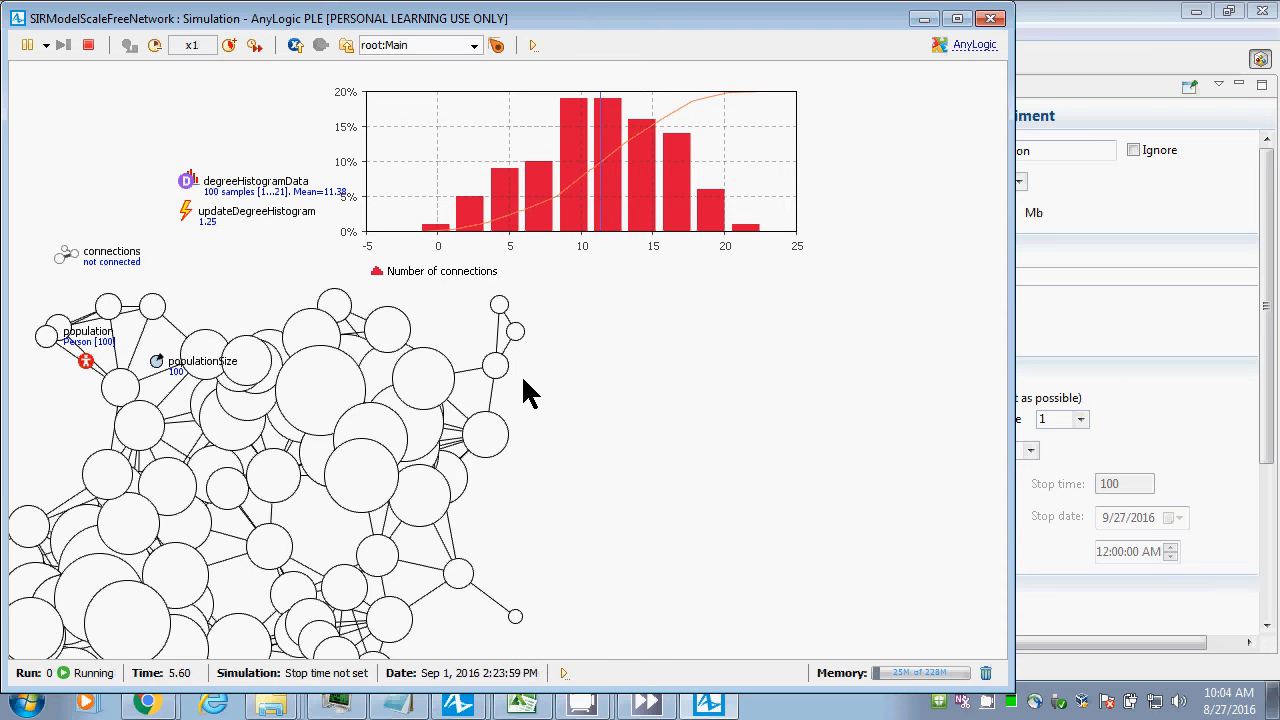
# Inspect the full statistics table of degreeHistogramData in the running model, enlarging its inspection window and closing it after reading.
pyautogui.click(189, 183)
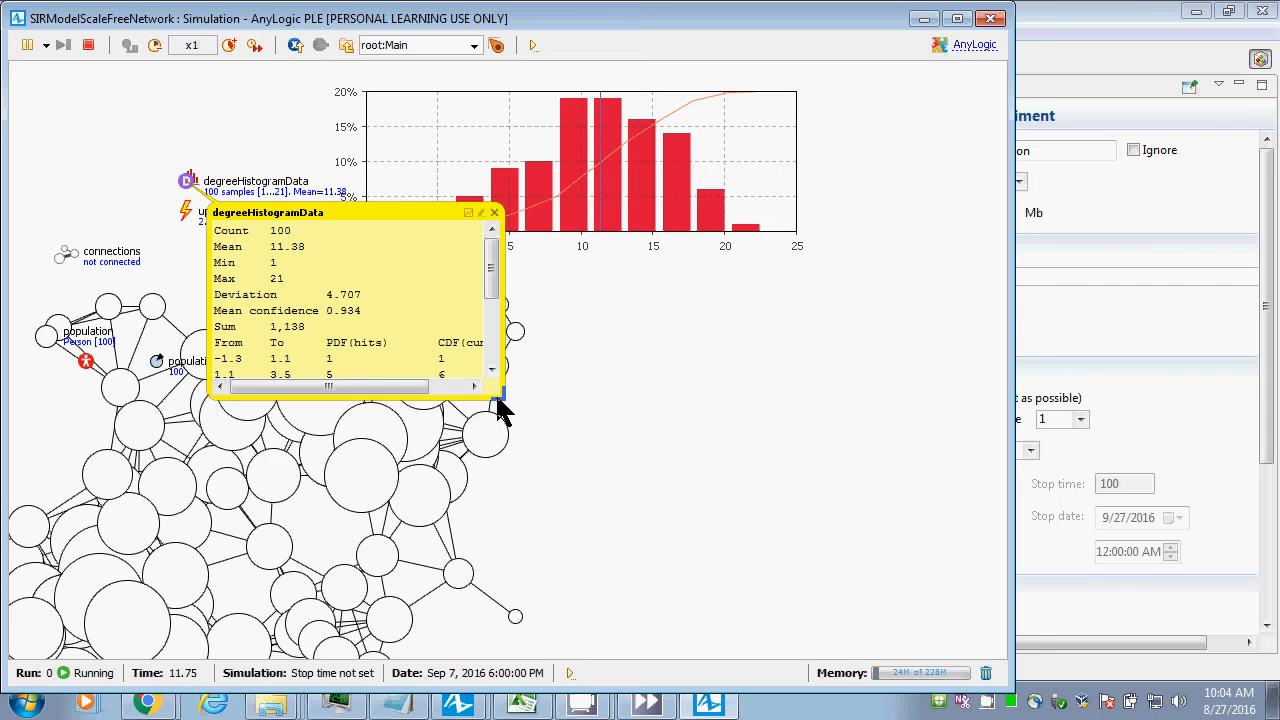
pyautogui.moveTo(497, 399); pyautogui.dragTo(910, 527)
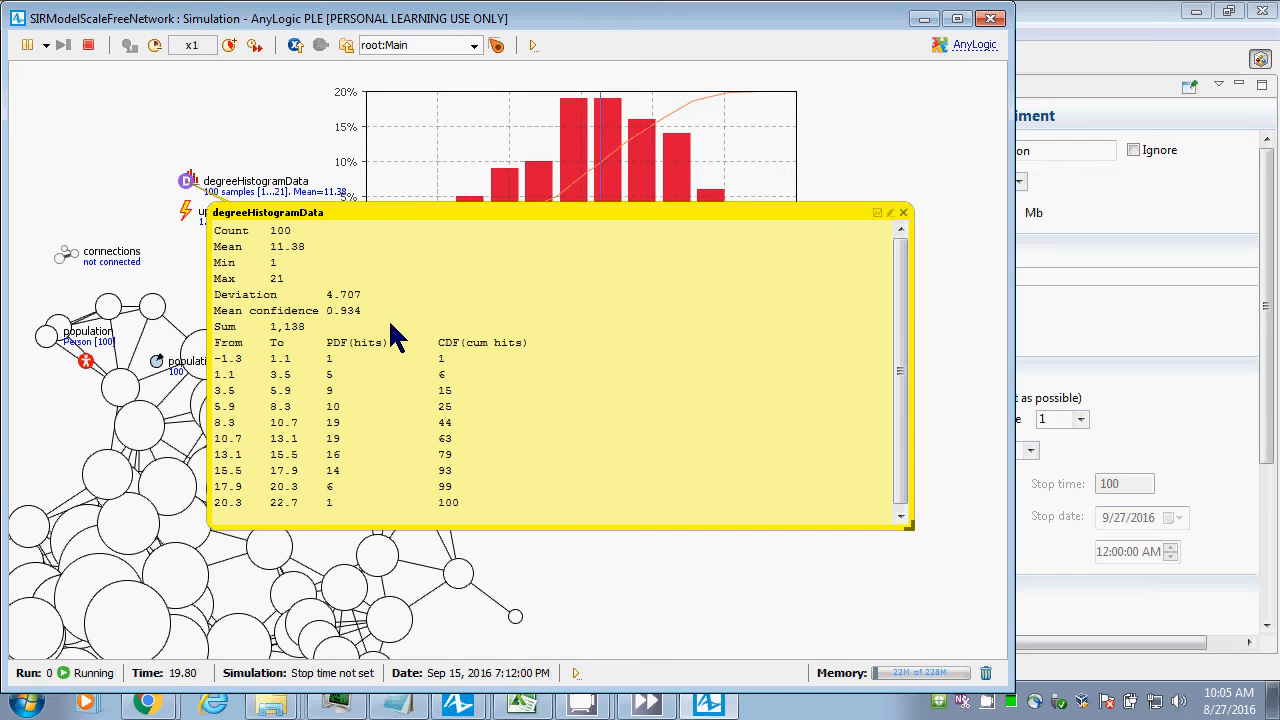
pyautogui.click(903, 213)
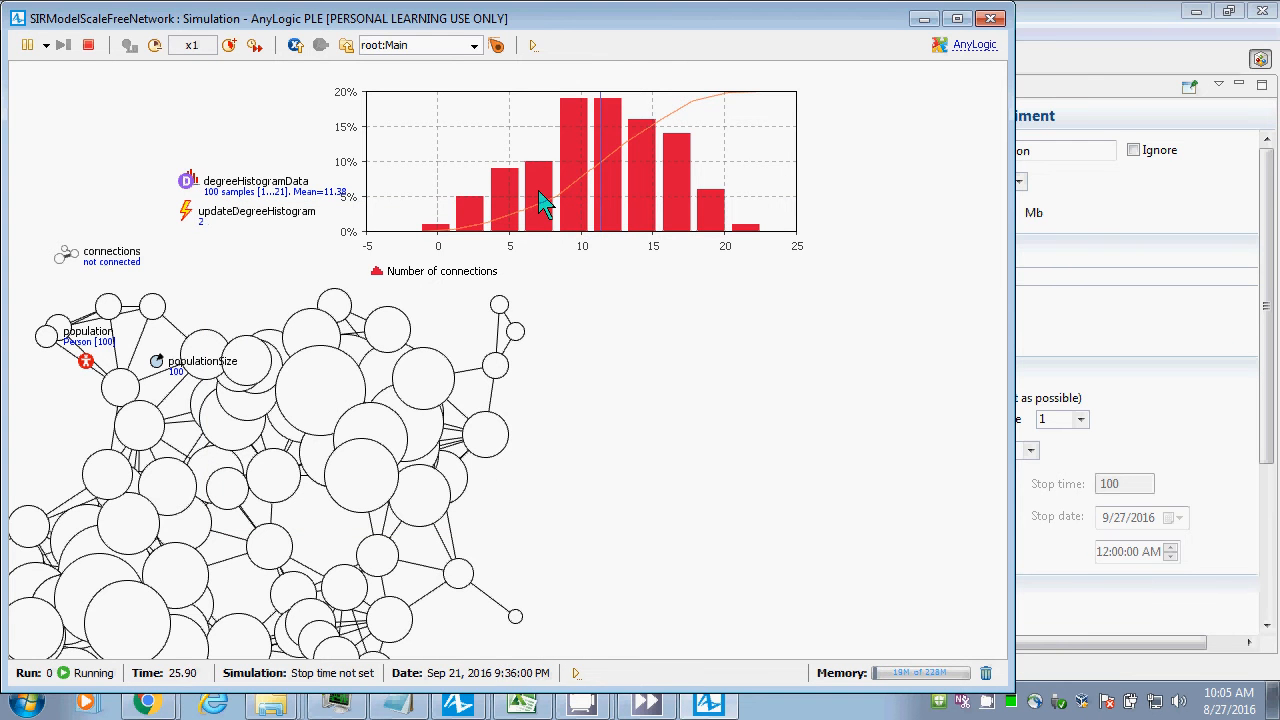
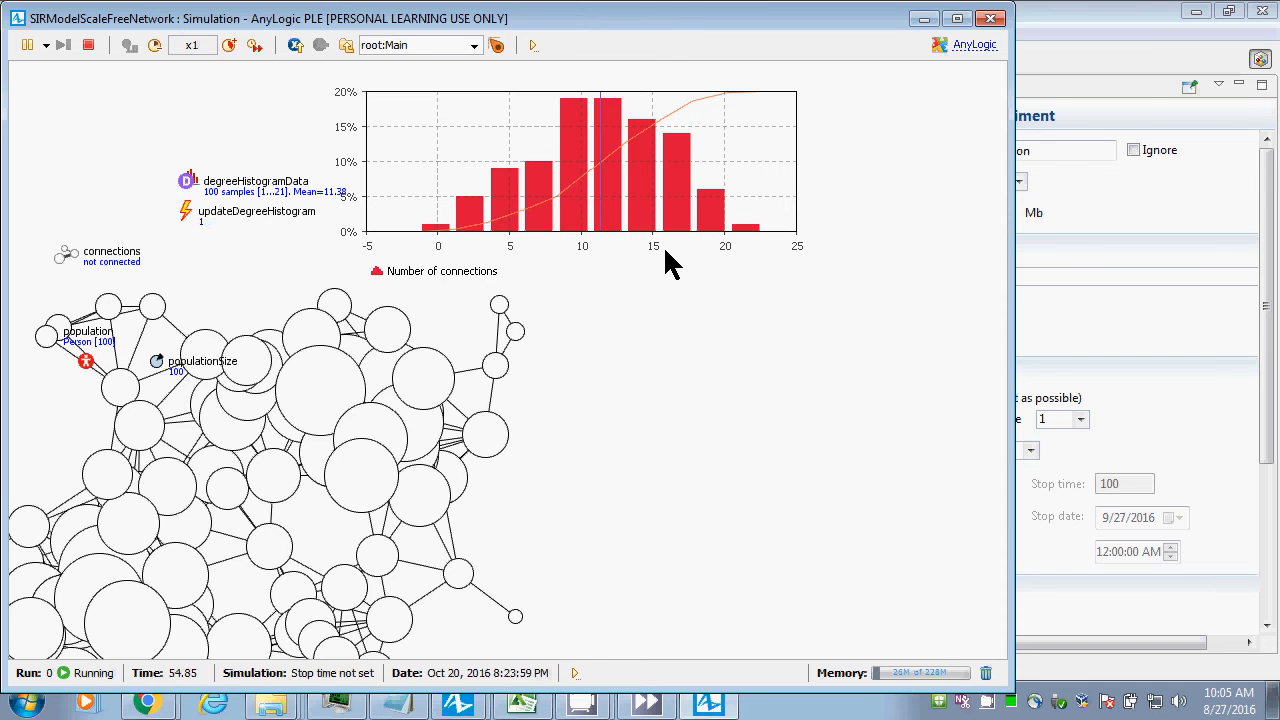
# Close the simulation window and save the SIRModelScaleFreeNetwork model.
pyautogui.click(990, 19)
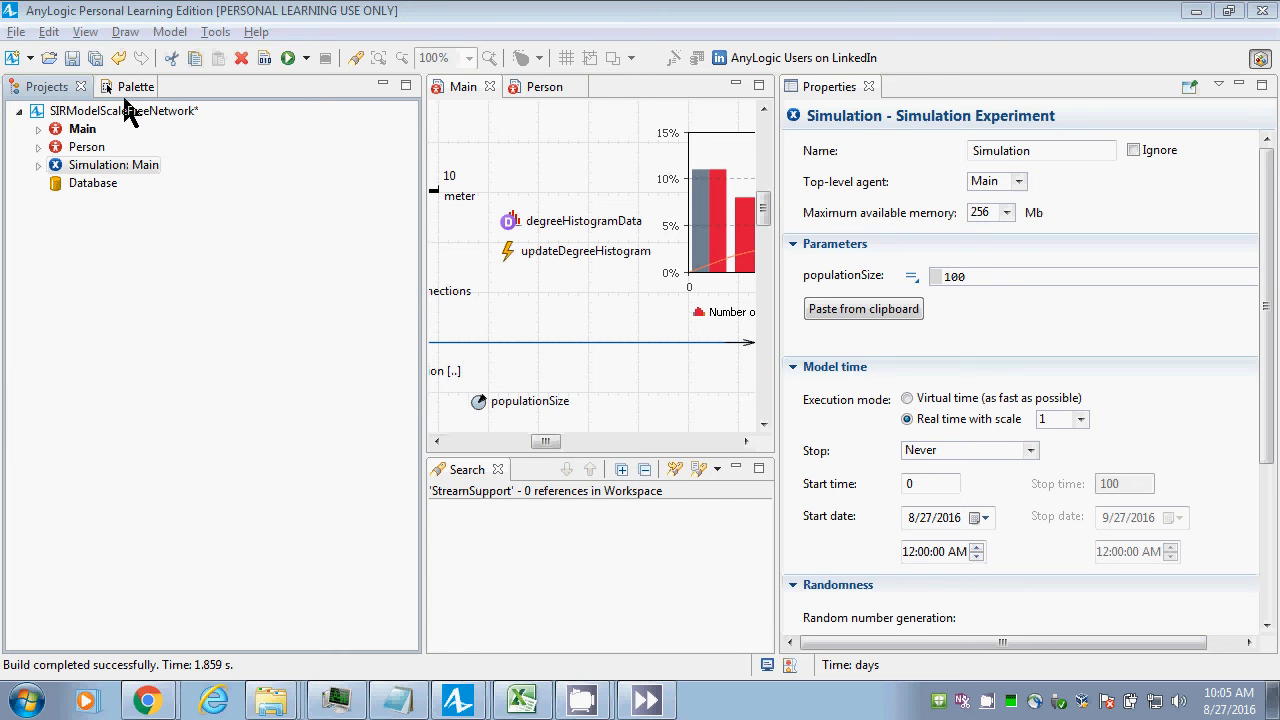
pyautogui.click(140, 112)
pyautogui.hotkey('ctrl', 's')
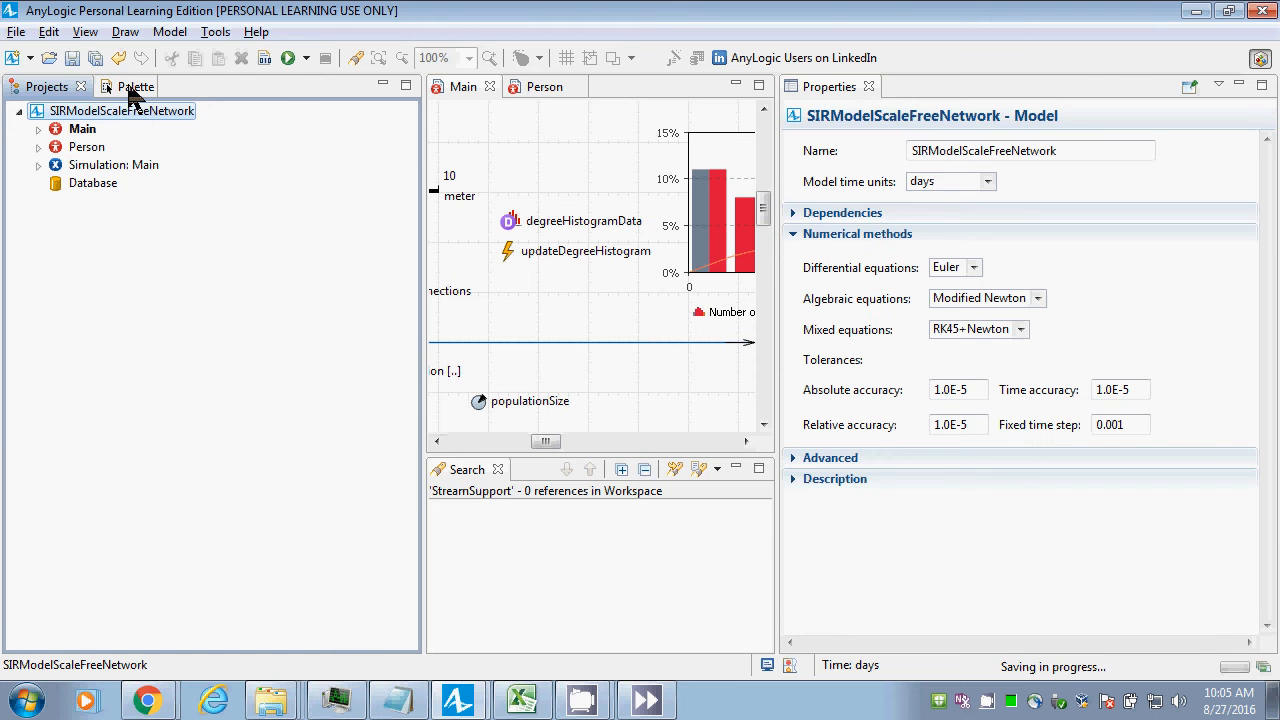
# Add a statechart entry point to the Person agent type below the connections element and name it infectionStatechart.
pyautogui.click(132, 88)
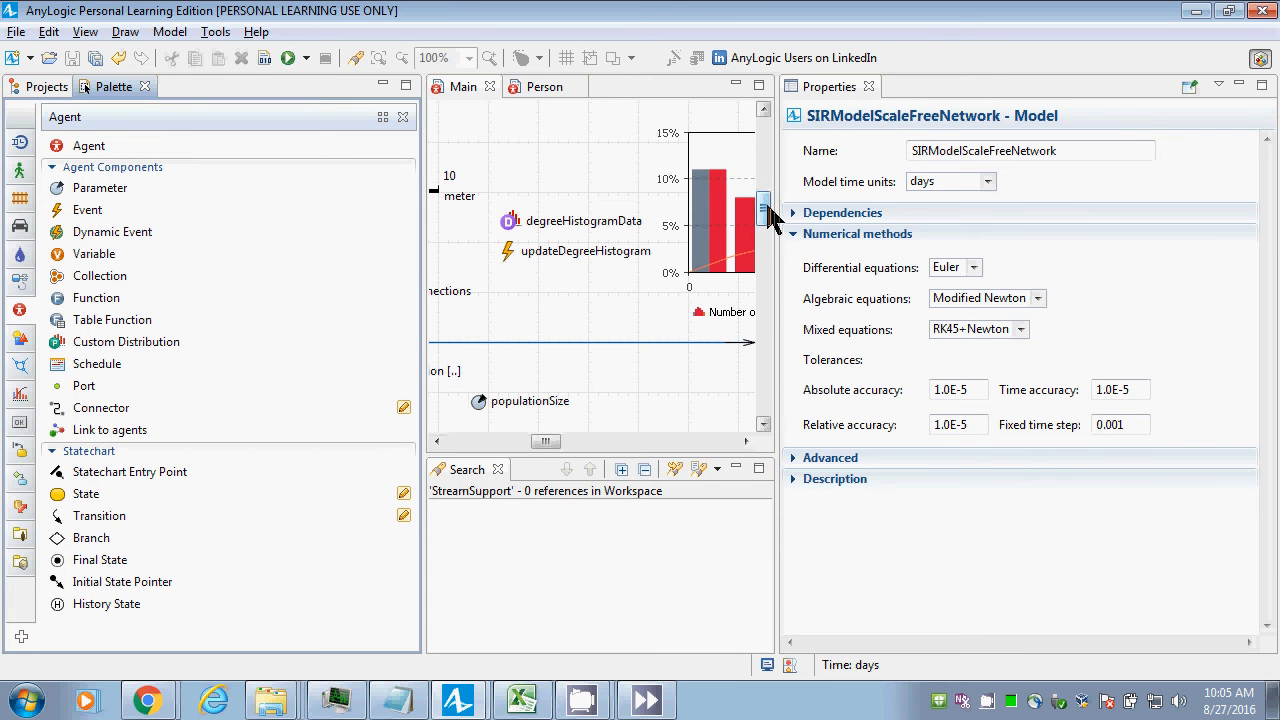
pyautogui.click(534, 86)
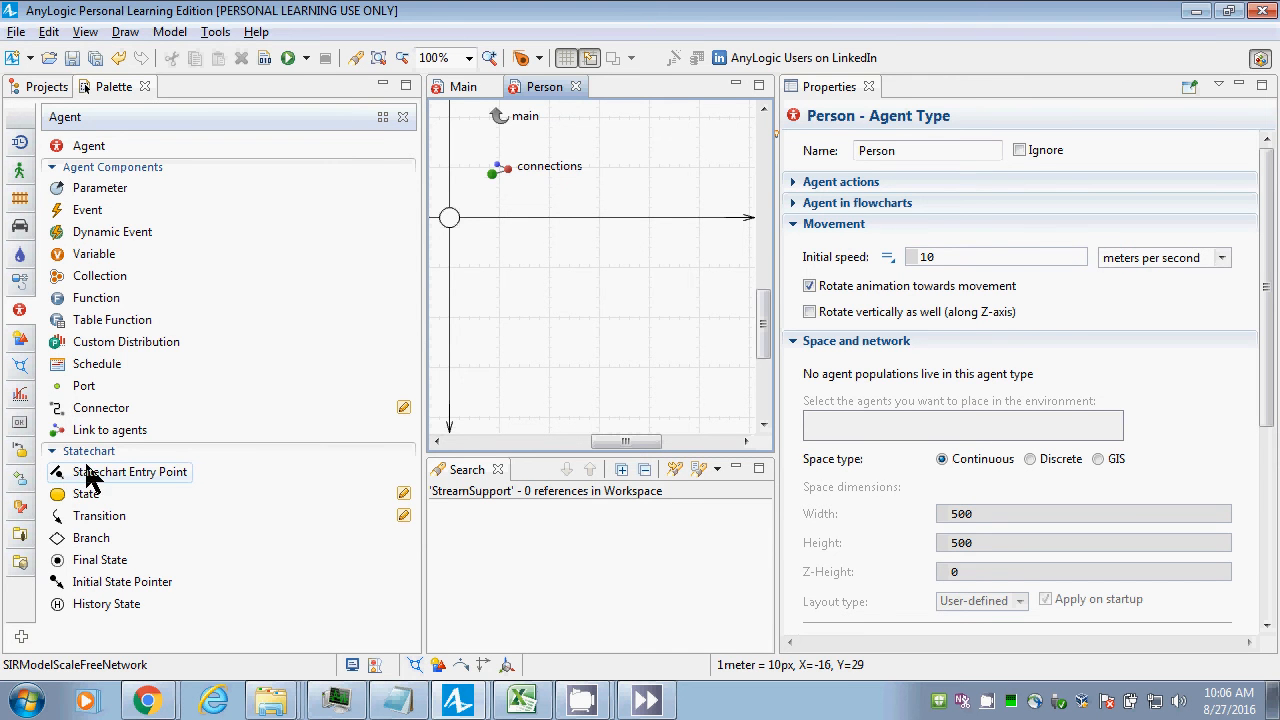
pyautogui.moveTo(88, 476); pyautogui.dragTo(566, 260)
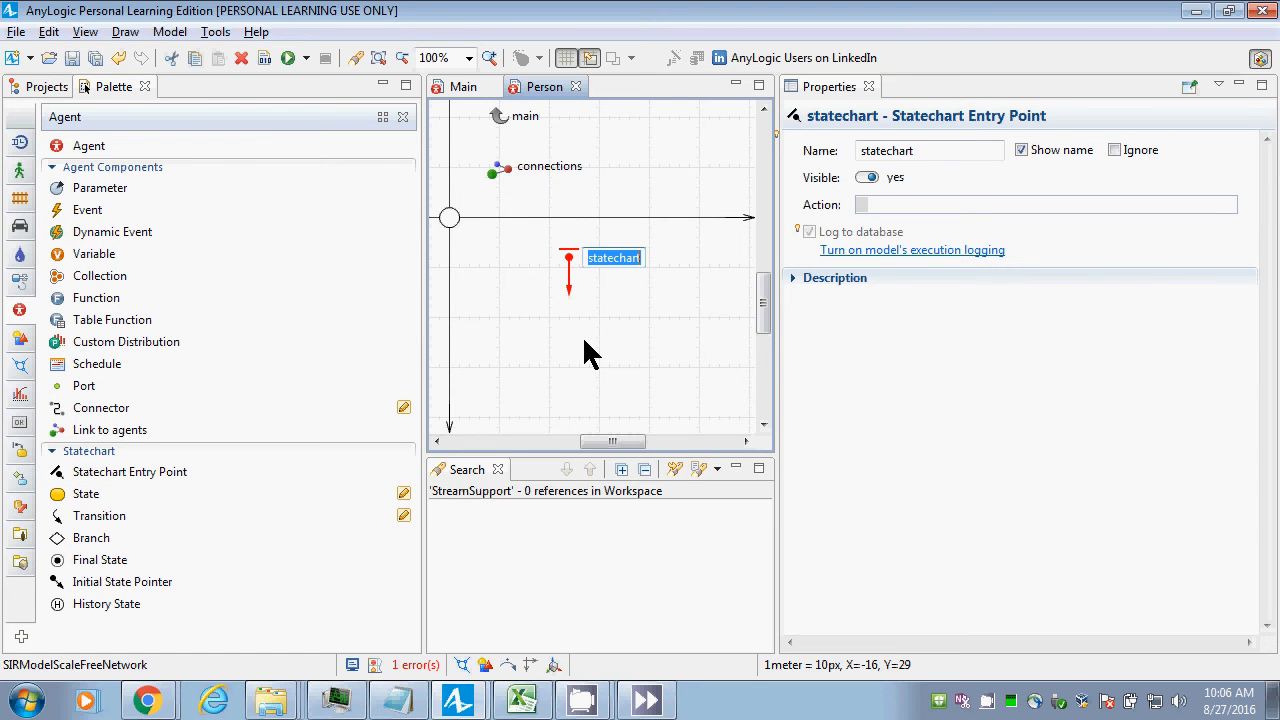
pyautogui.write('nfectionStatechart')
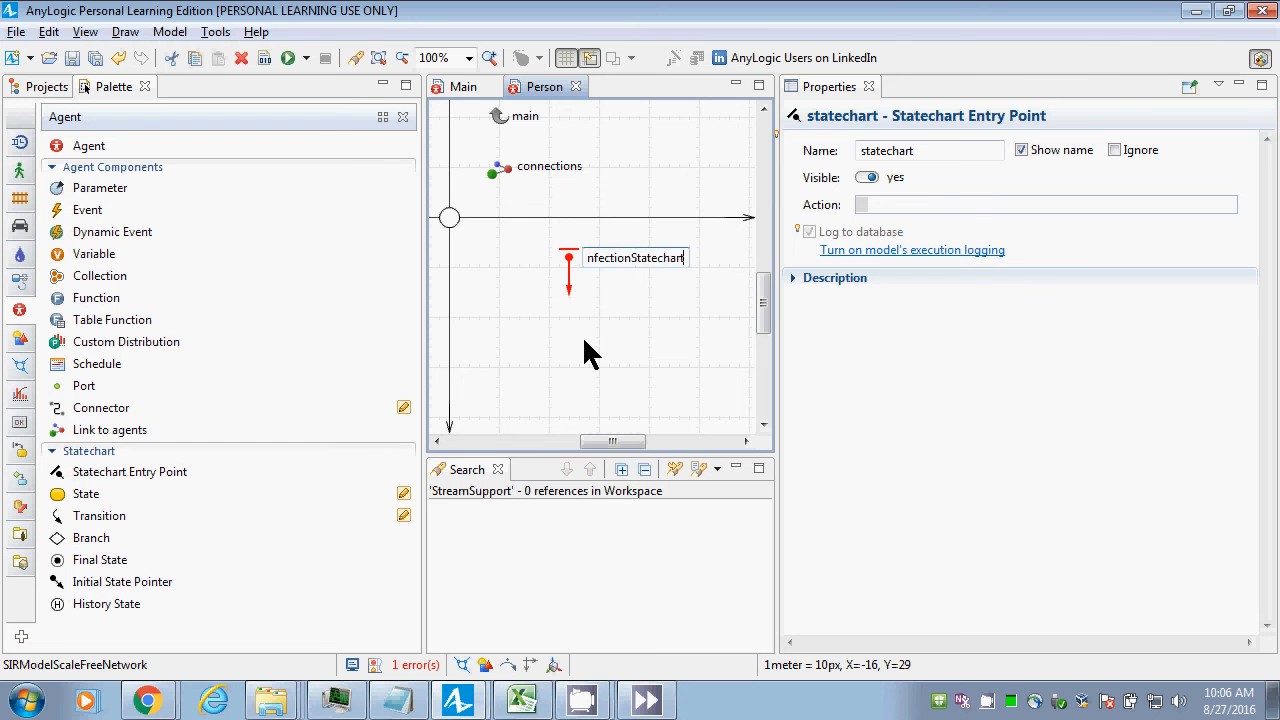
pyautogui.press('Return')
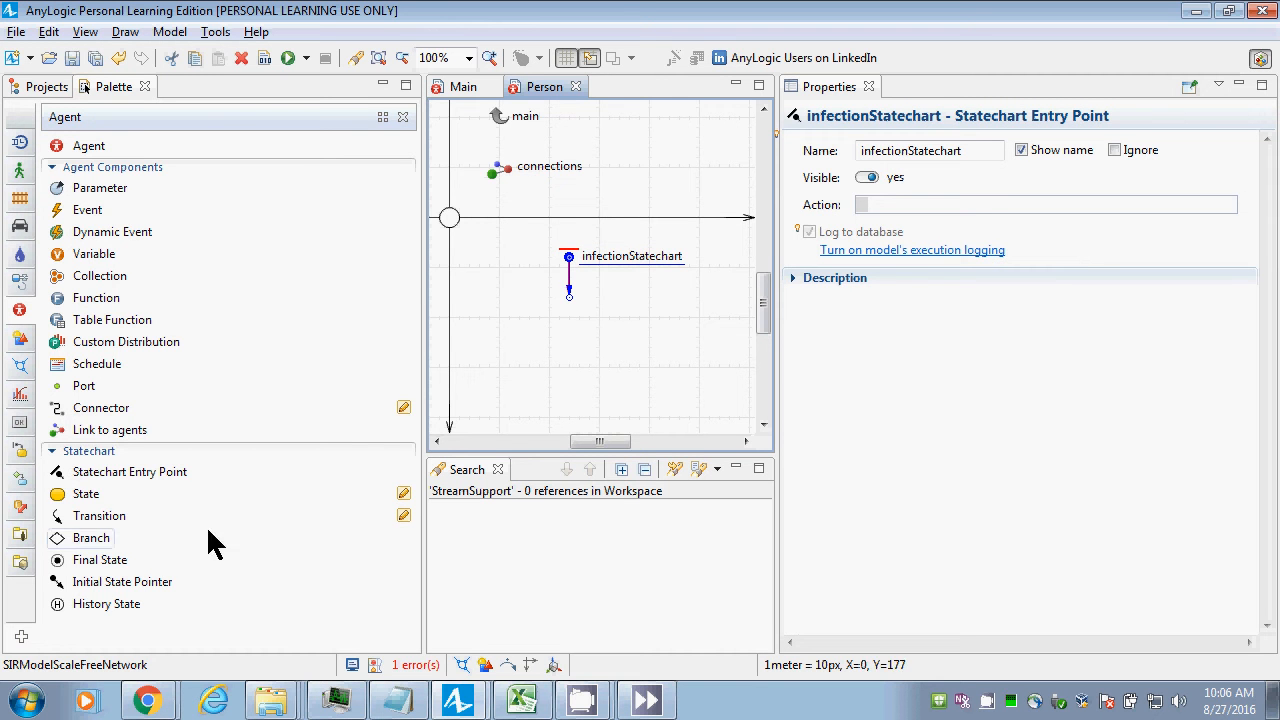
# Add a state connected to the end of the infectionStatechart entry arrow and name it Susceptible.
pyautogui.moveTo(85, 502); pyautogui.dragTo(521, 311)
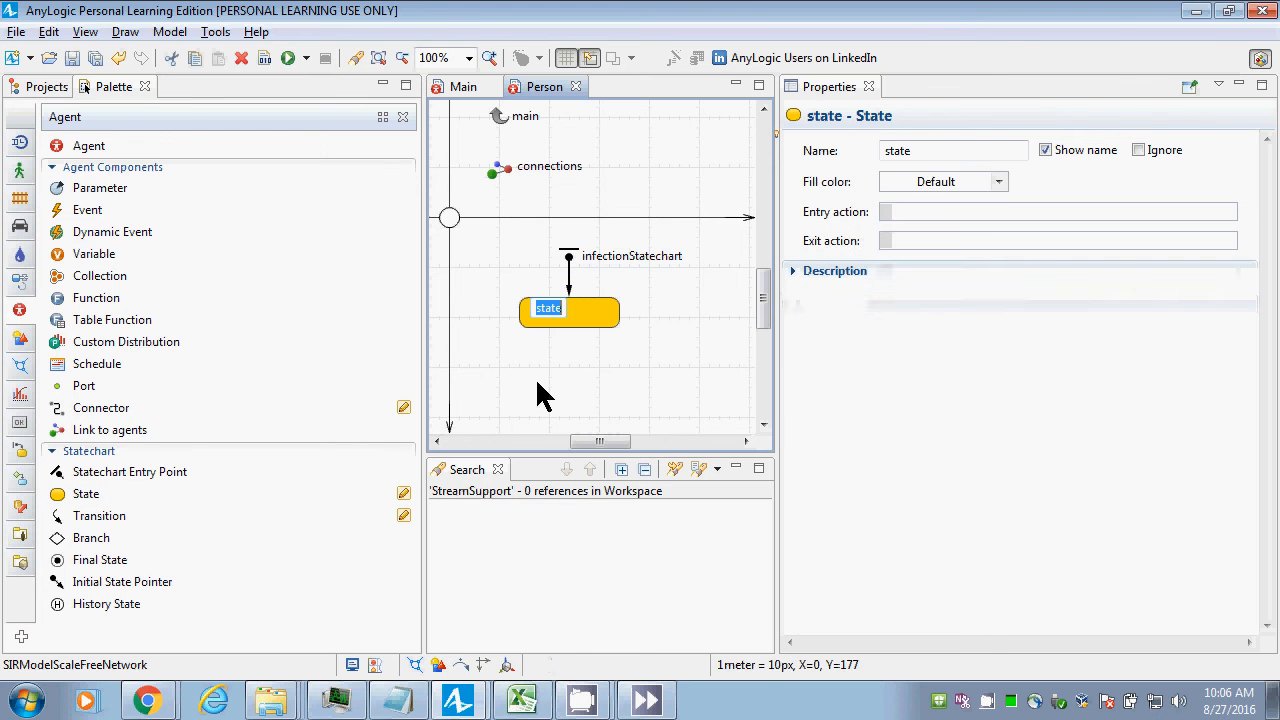
pyautogui.write('Susceptible')
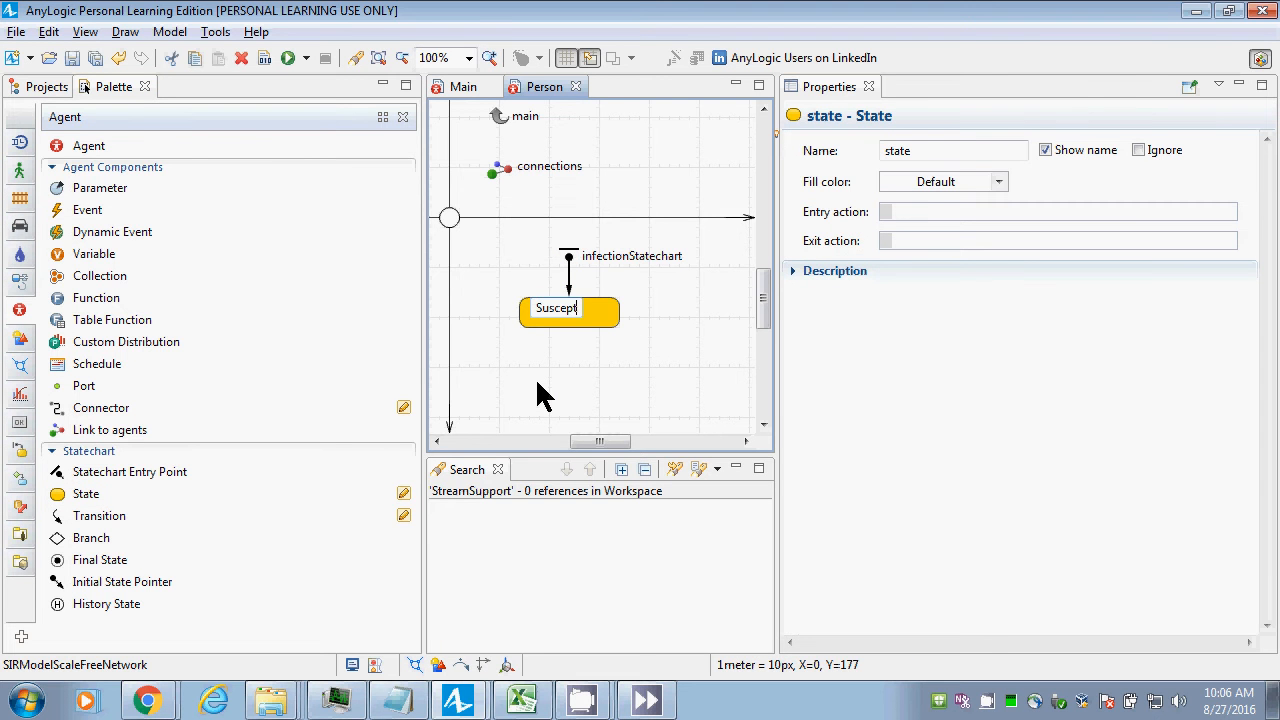
pyautogui.press('Return')
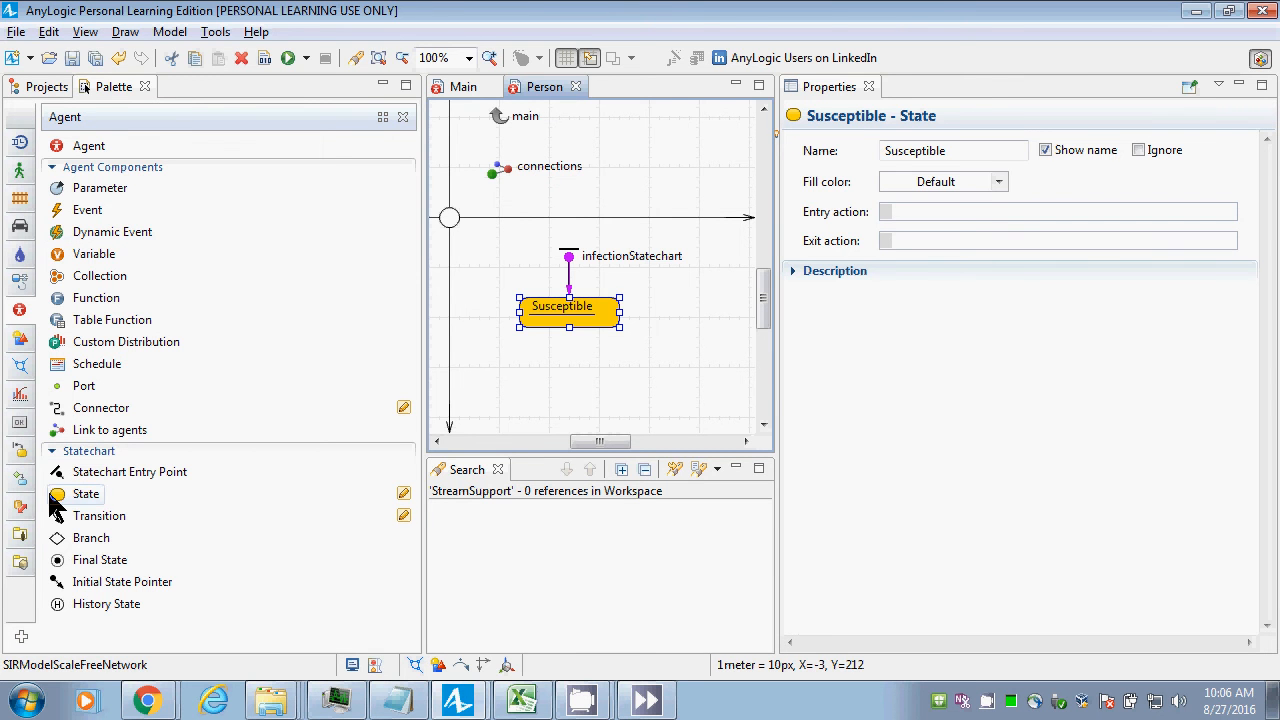
# Place a second state below Susceptible and enter a name beginning with "Infectio".
pyautogui.moveTo(60, 493); pyautogui.dragTo(518, 426)
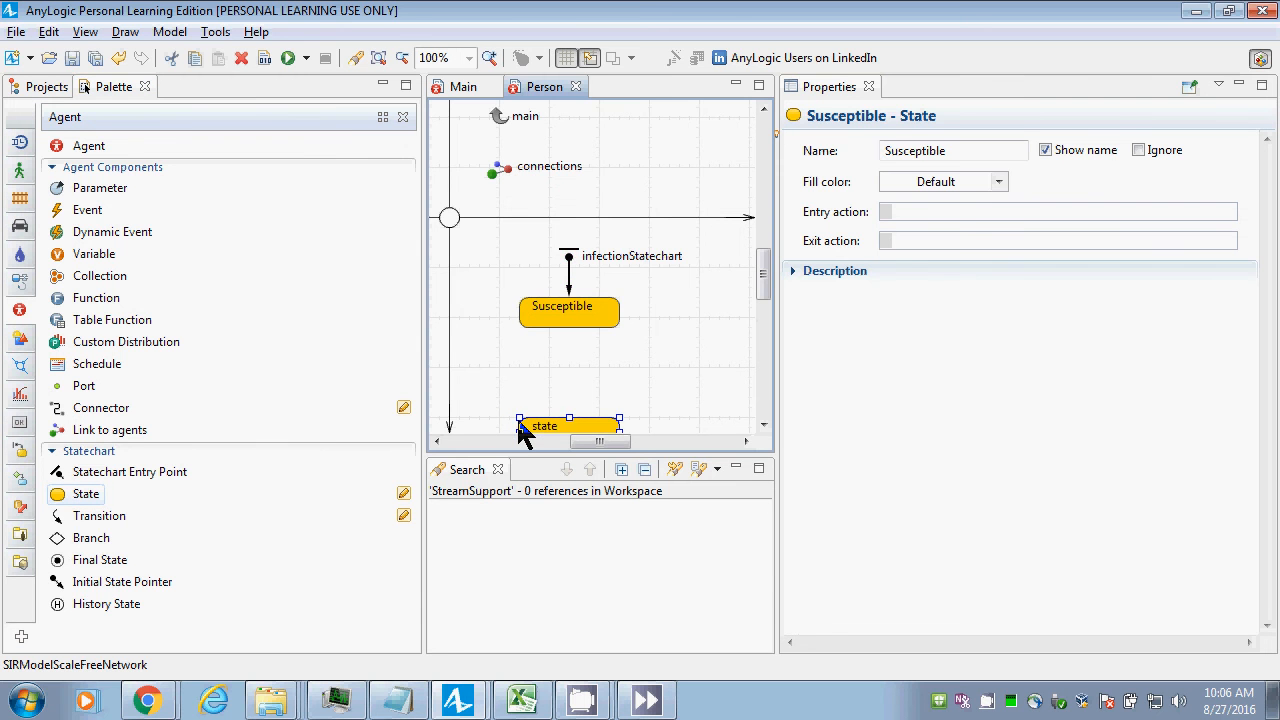
pyautogui.write('Infed')
pyautogui.write('tio')
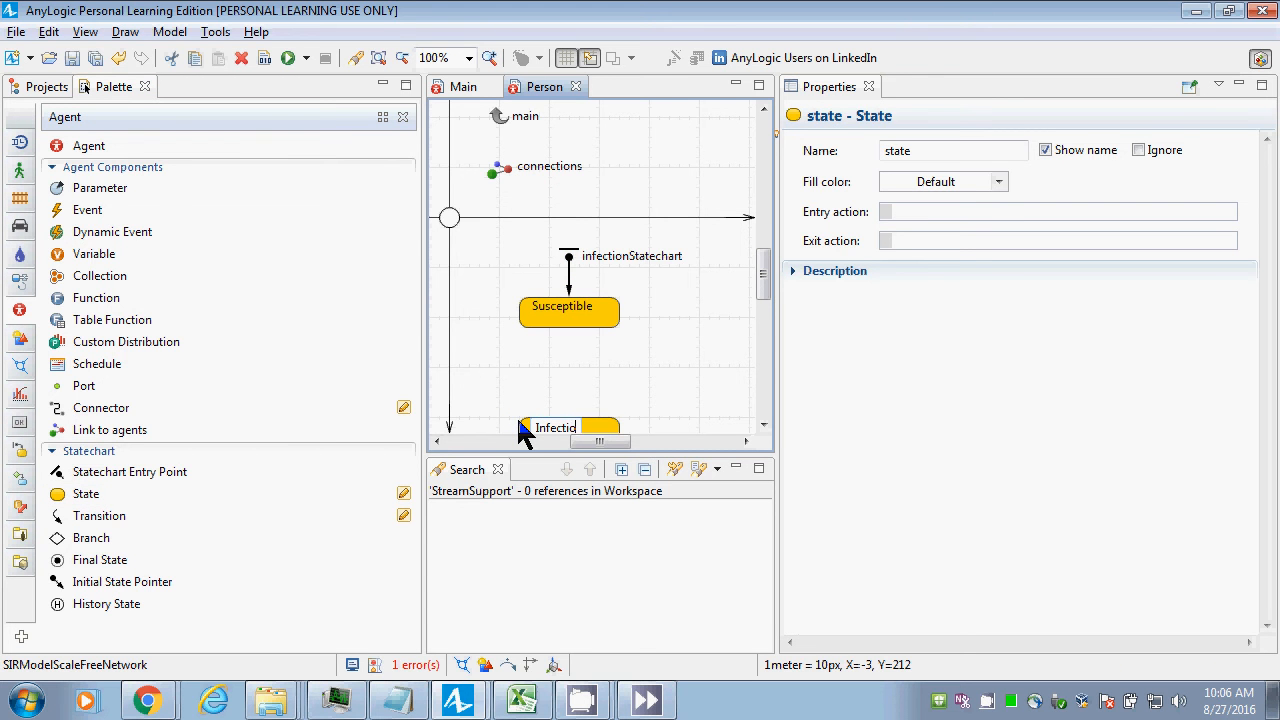
# Finish naming the state below Susceptible as Infective.
pyautogui.press('BackSpace')
pyautogui.write('ve')
pyautogui.press('Return')
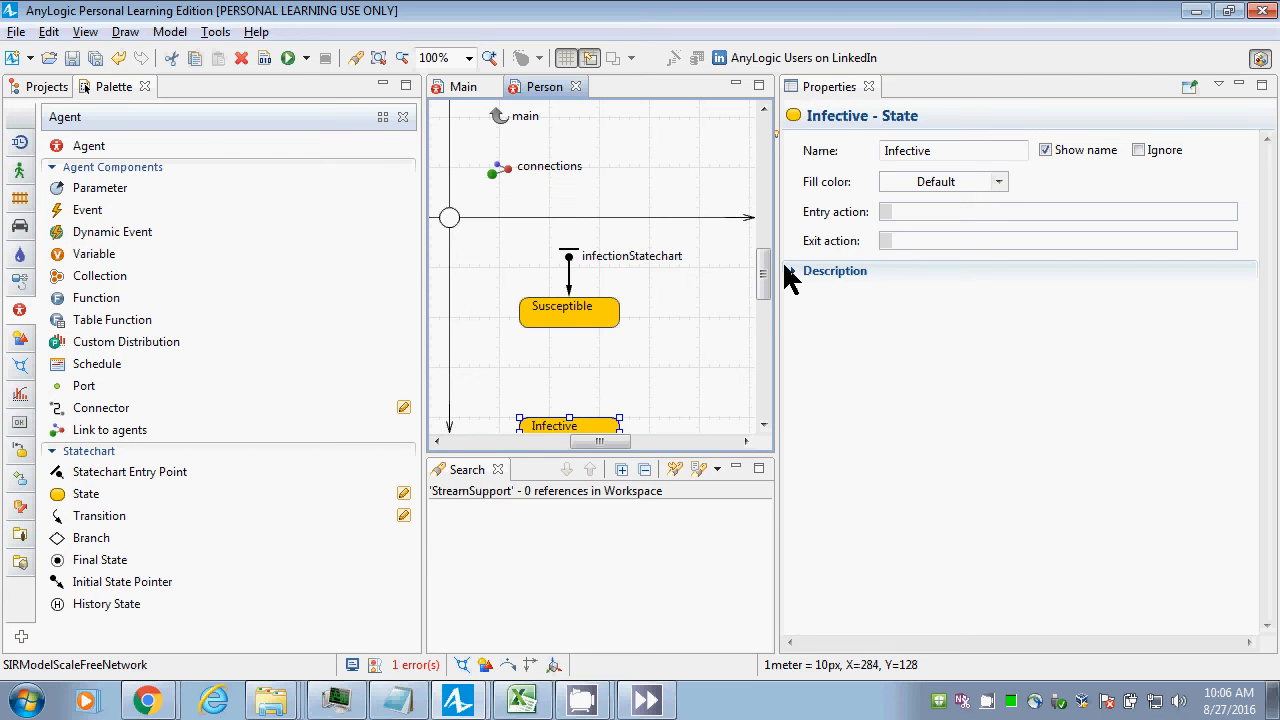
# Add a third state below Infective in the infection statechart and name it Recovered.
pyautogui.moveTo(763, 274); pyautogui.dragTo(772, 338)
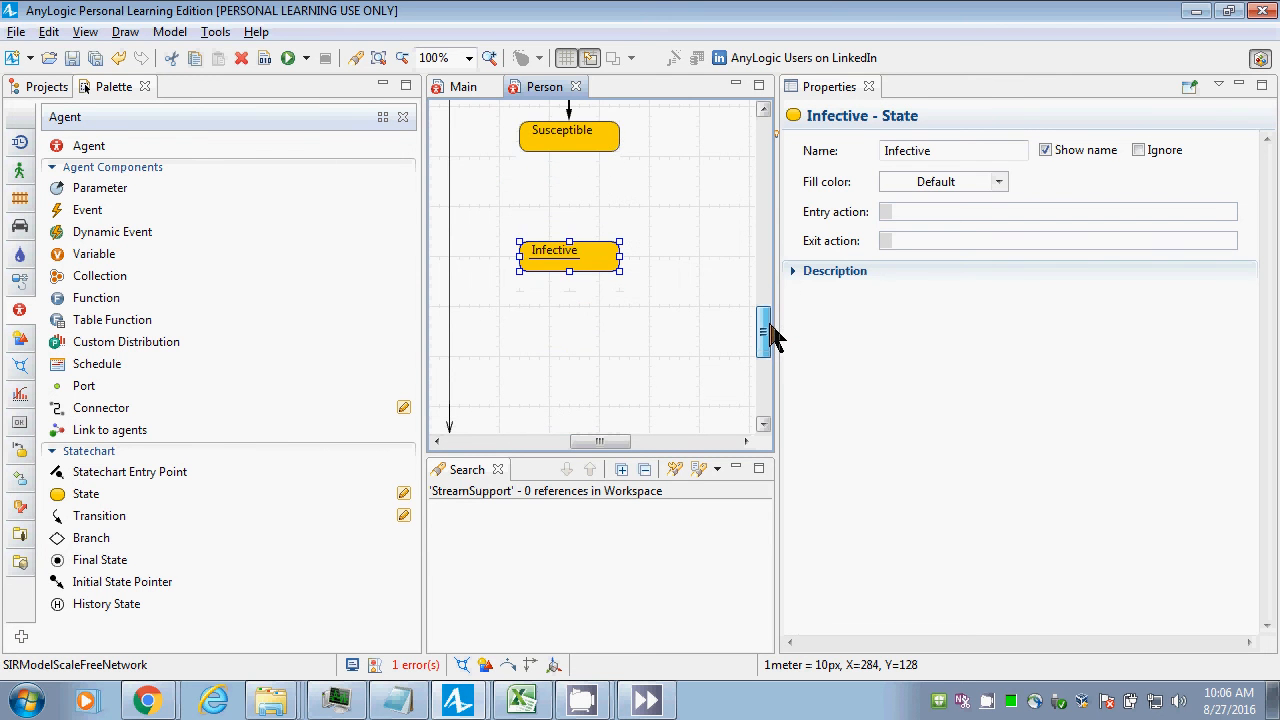
pyautogui.moveTo(86, 494); pyautogui.dragTo(519, 395)
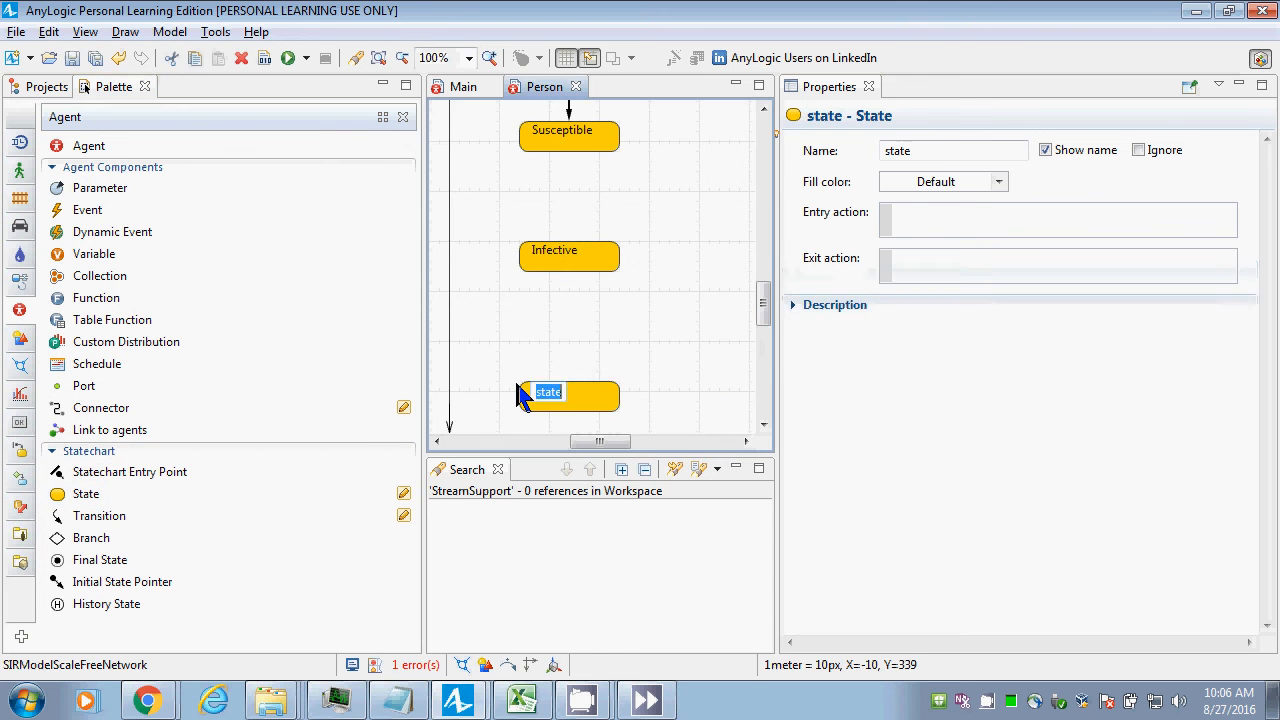
pyautogui.write('Recovered')
pyautogui.press('Return')
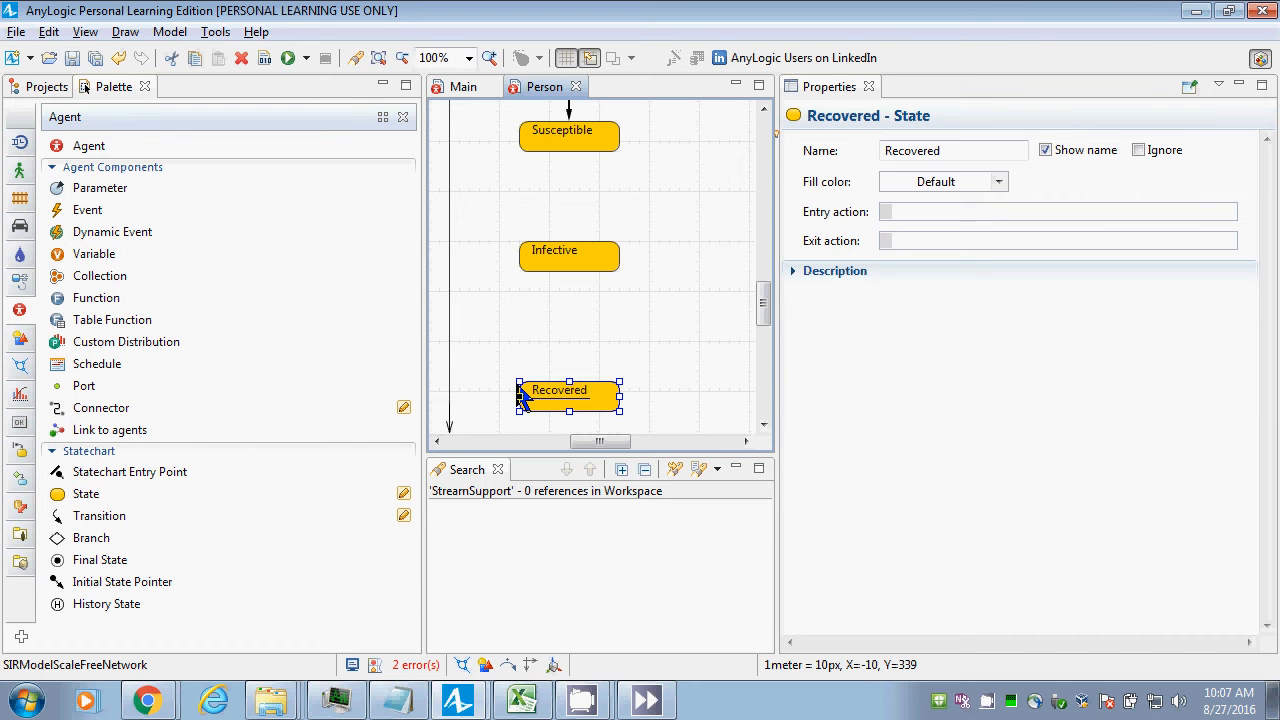
# Add one transition from Susceptible to Infective and another from Infective to Recovered.
pyautogui.click(62, 538)
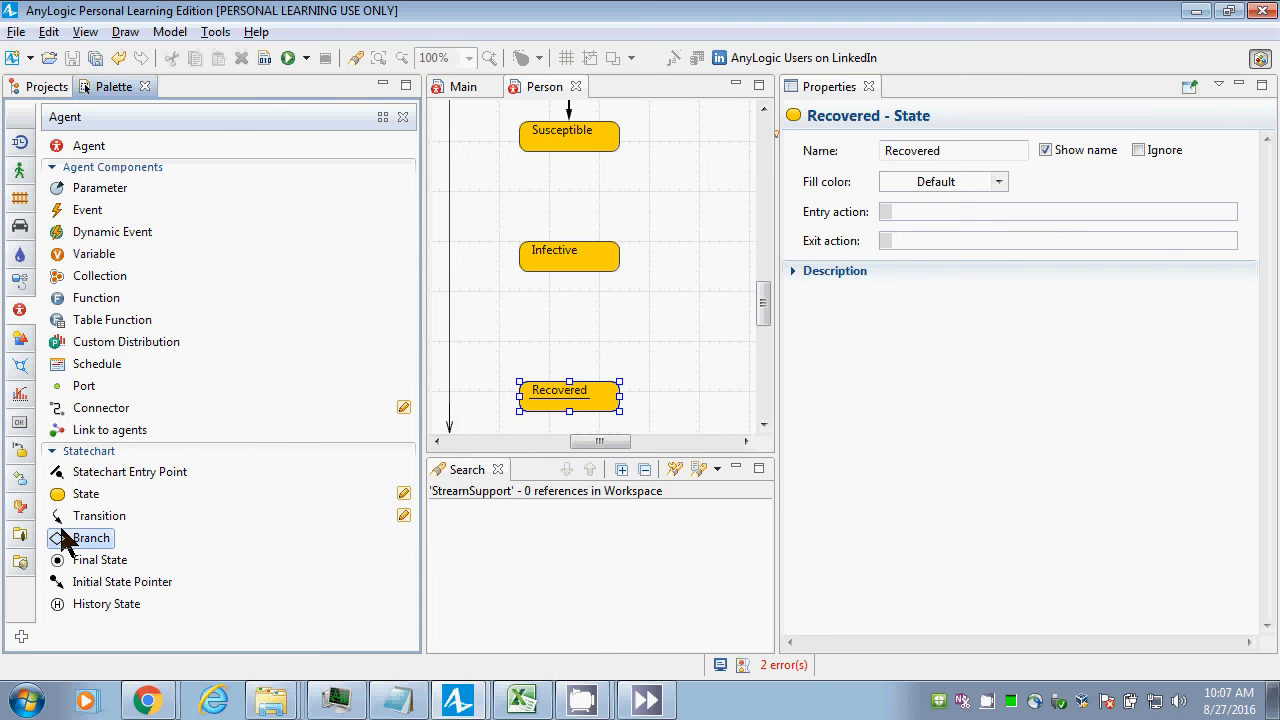
pyautogui.moveTo(60, 517); pyautogui.dragTo(569, 155)
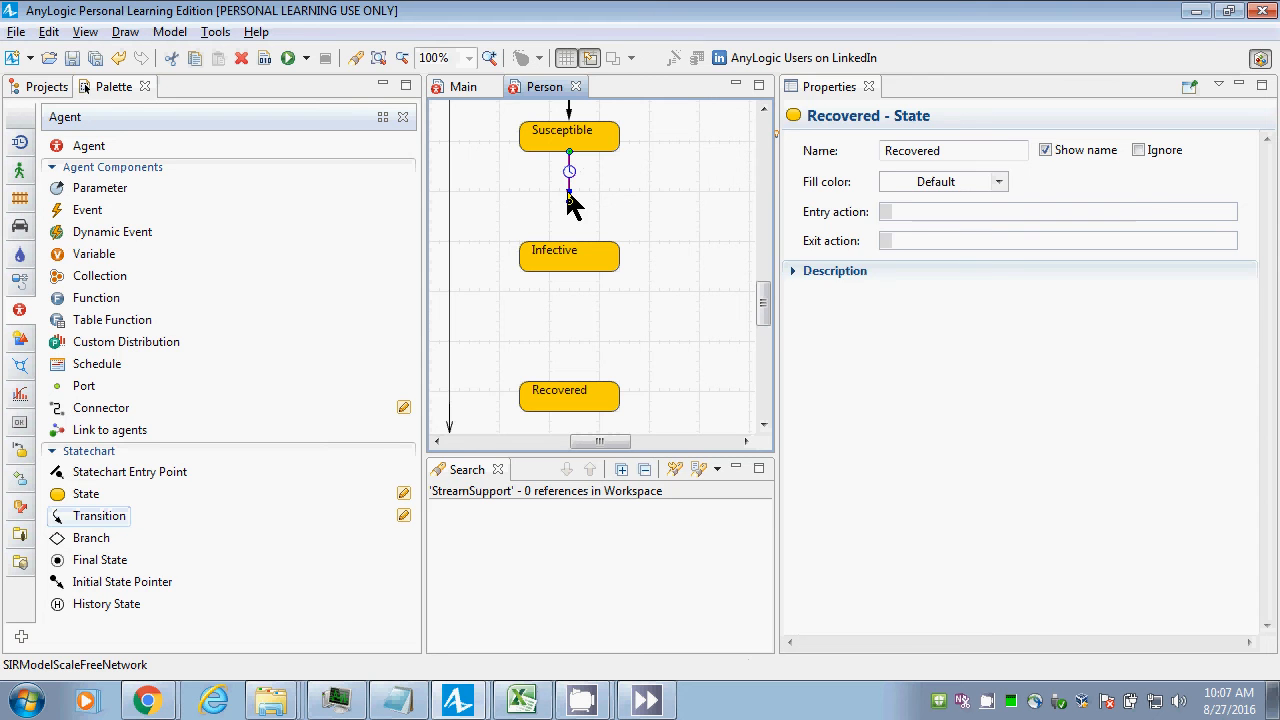
pyautogui.moveTo(568, 204); pyautogui.dragTo(573, 250)
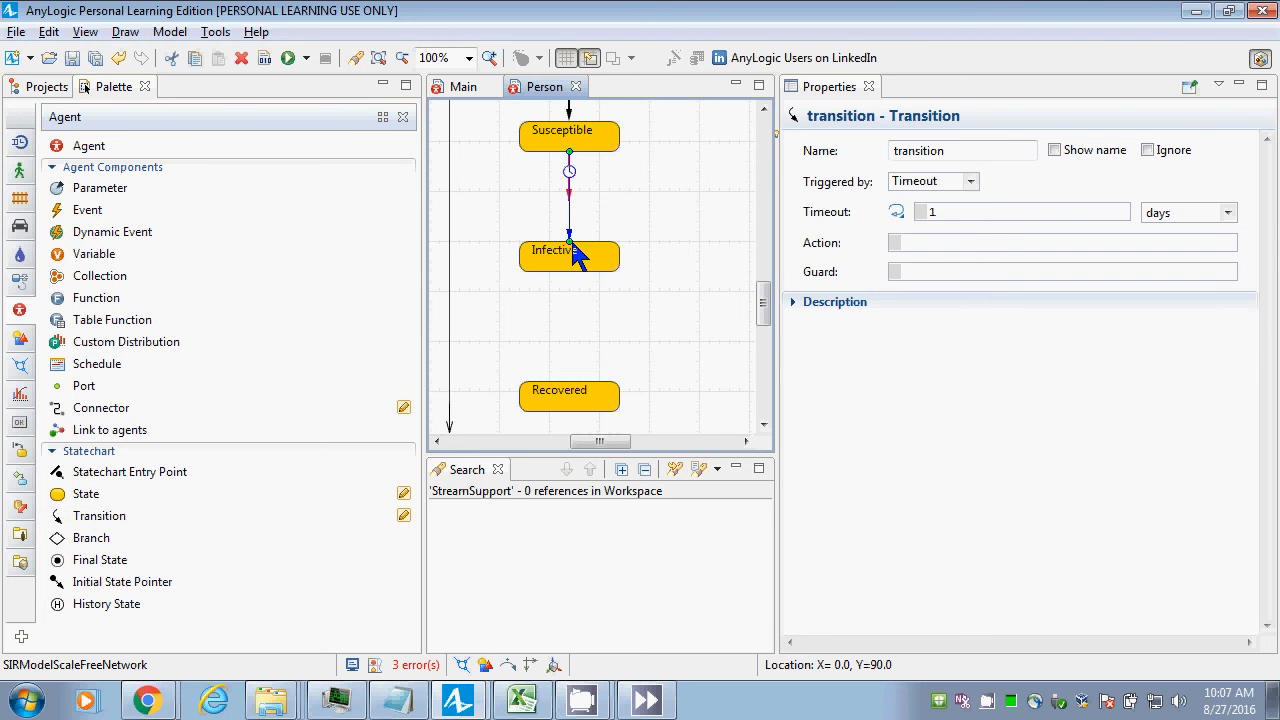
pyautogui.moveTo(97, 517); pyautogui.dragTo(570, 350)
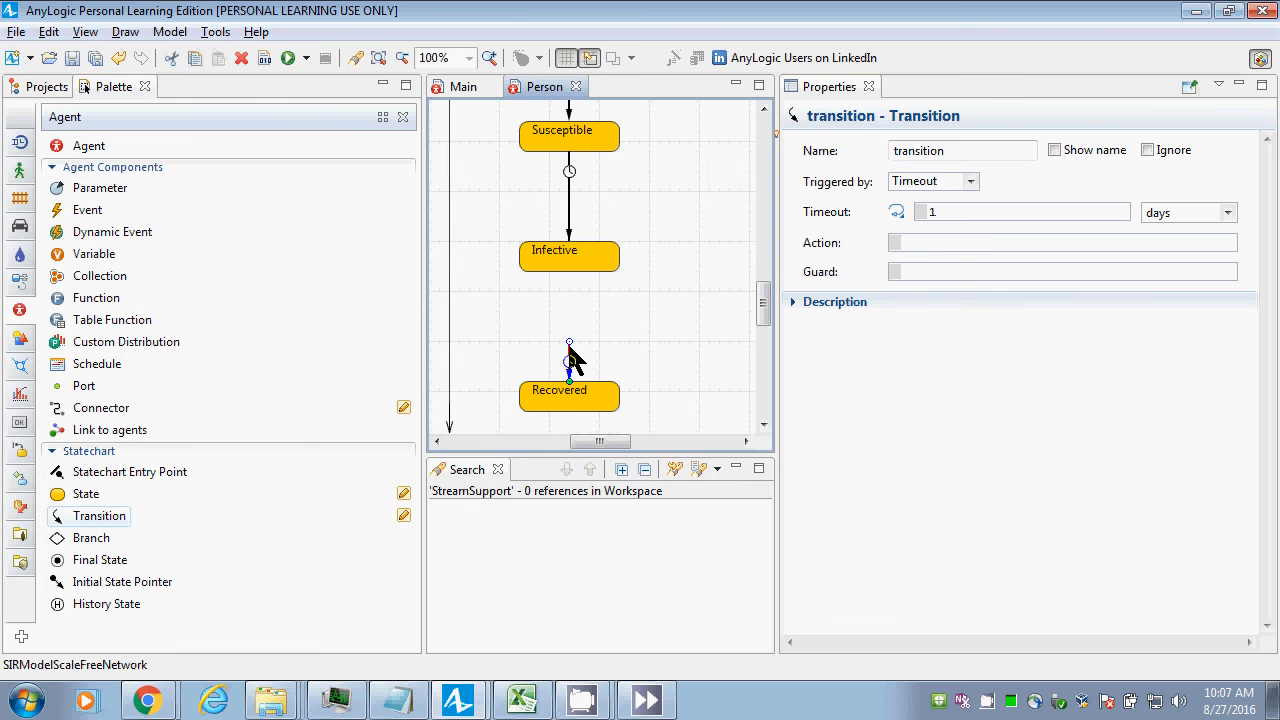
pyautogui.moveTo(569, 343); pyautogui.dragTo(571, 265)
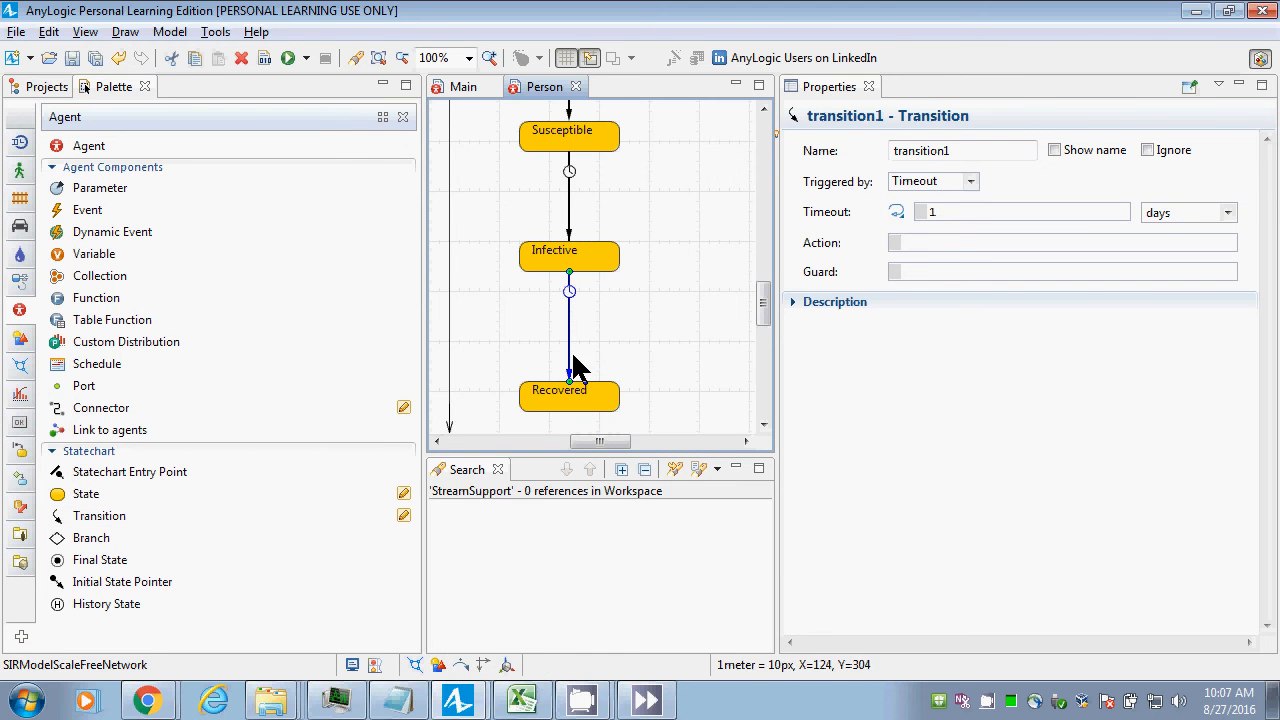
# Add a transition from Recovered back to Susceptible and bend its line outward around the Infective state.
pyautogui.click(90, 516)
pyautogui.click(660, 333)
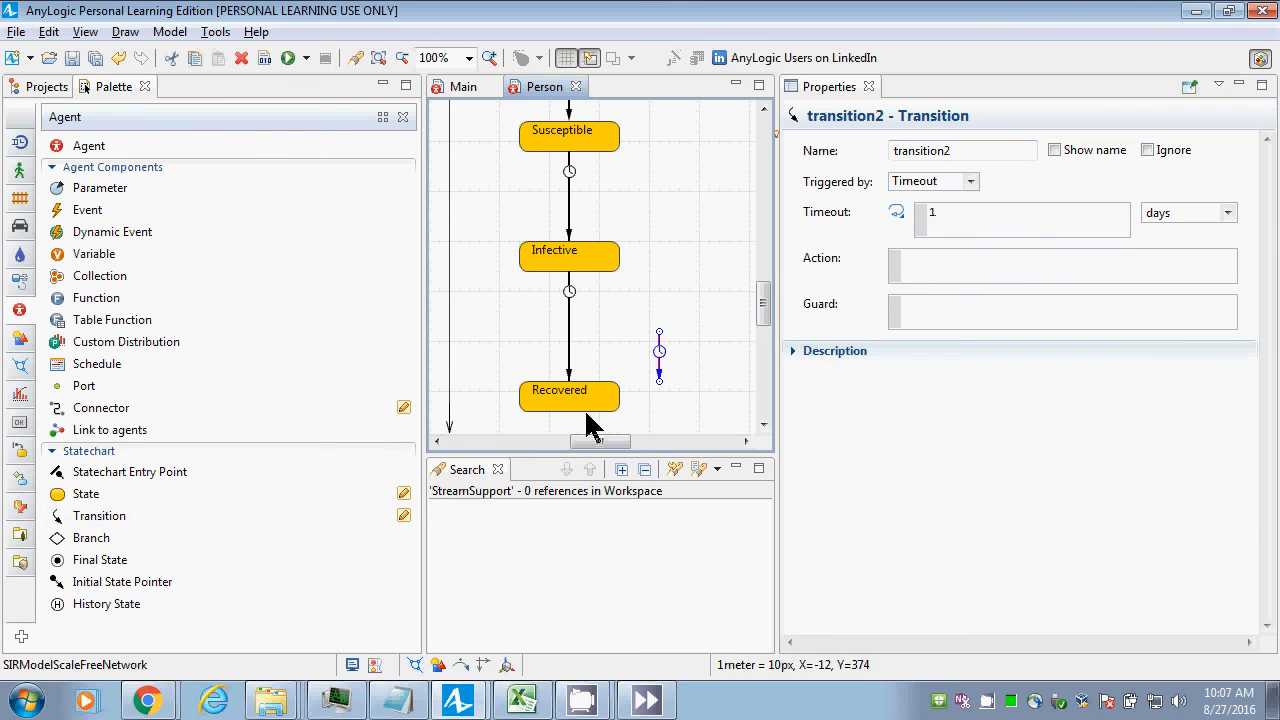
pyautogui.moveTo(659, 332); pyautogui.dragTo(609, 152)
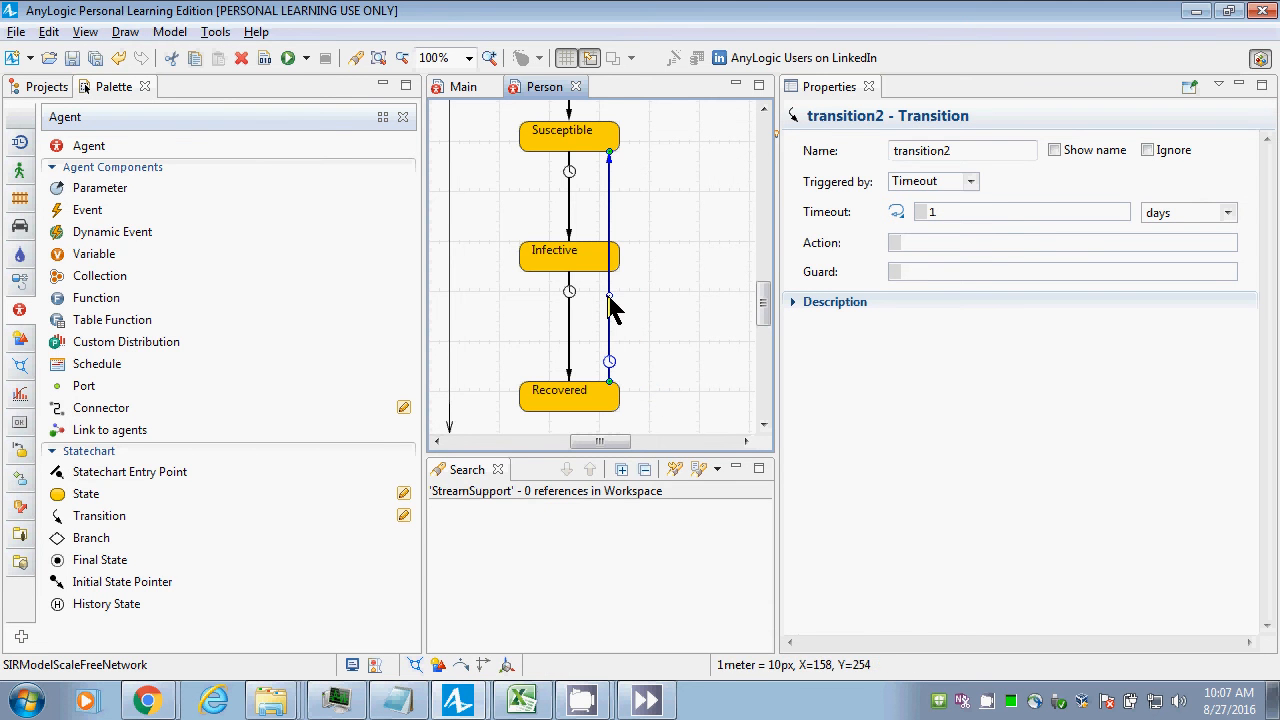
pyautogui.moveTo(609, 297); pyautogui.dragTo(691, 263)
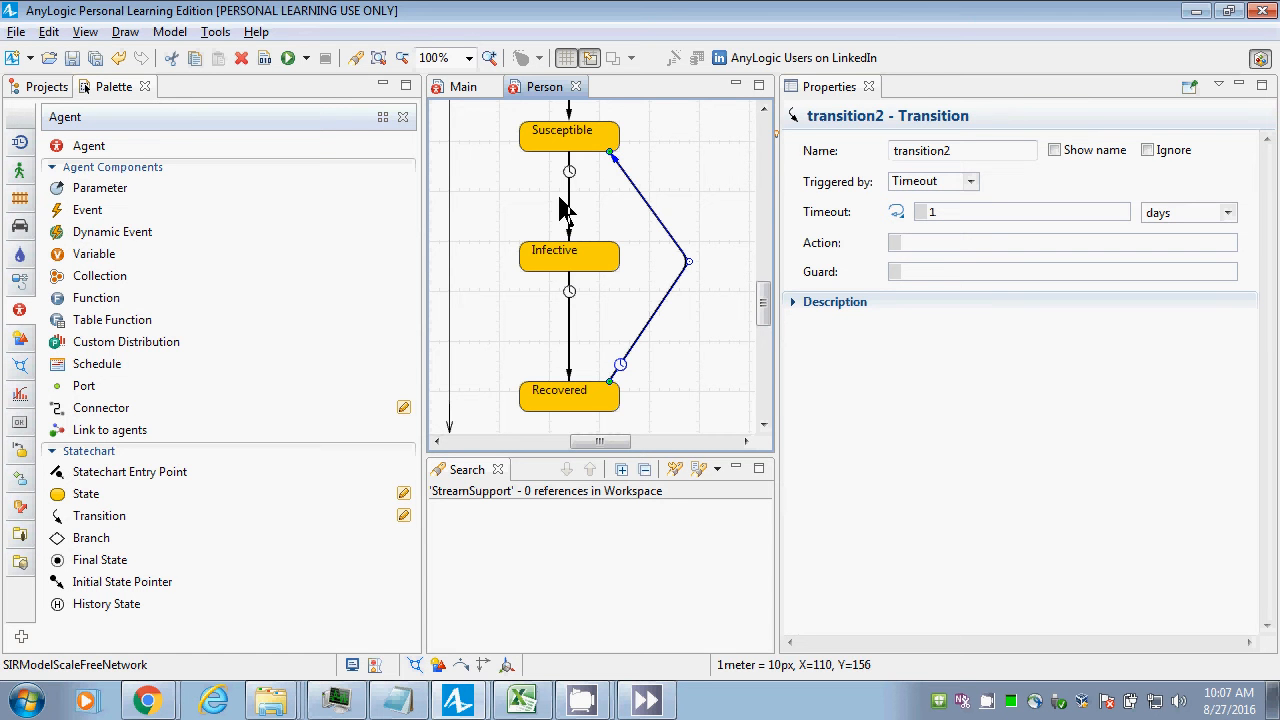
# Make the Infective-to-Recovered transition triggered by Rate, with a rate of 0.1 per day.
pyautogui.click(569, 300)
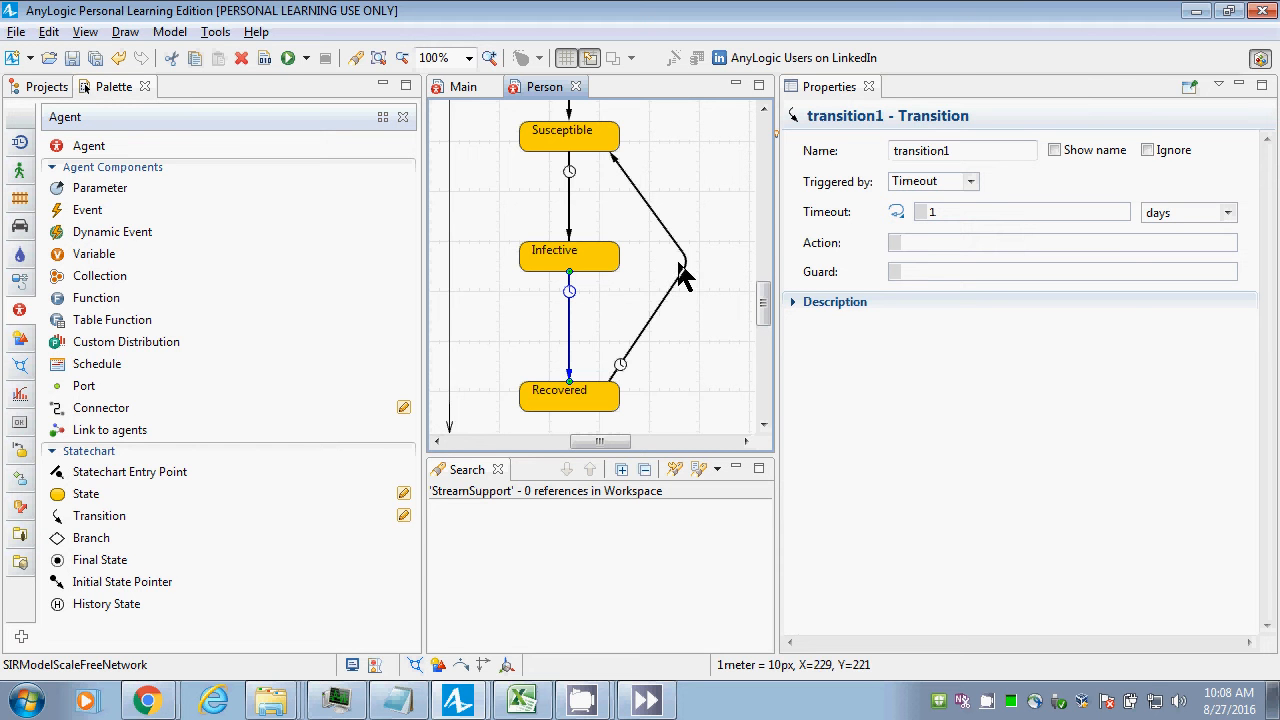
pyautogui.click(970, 182)
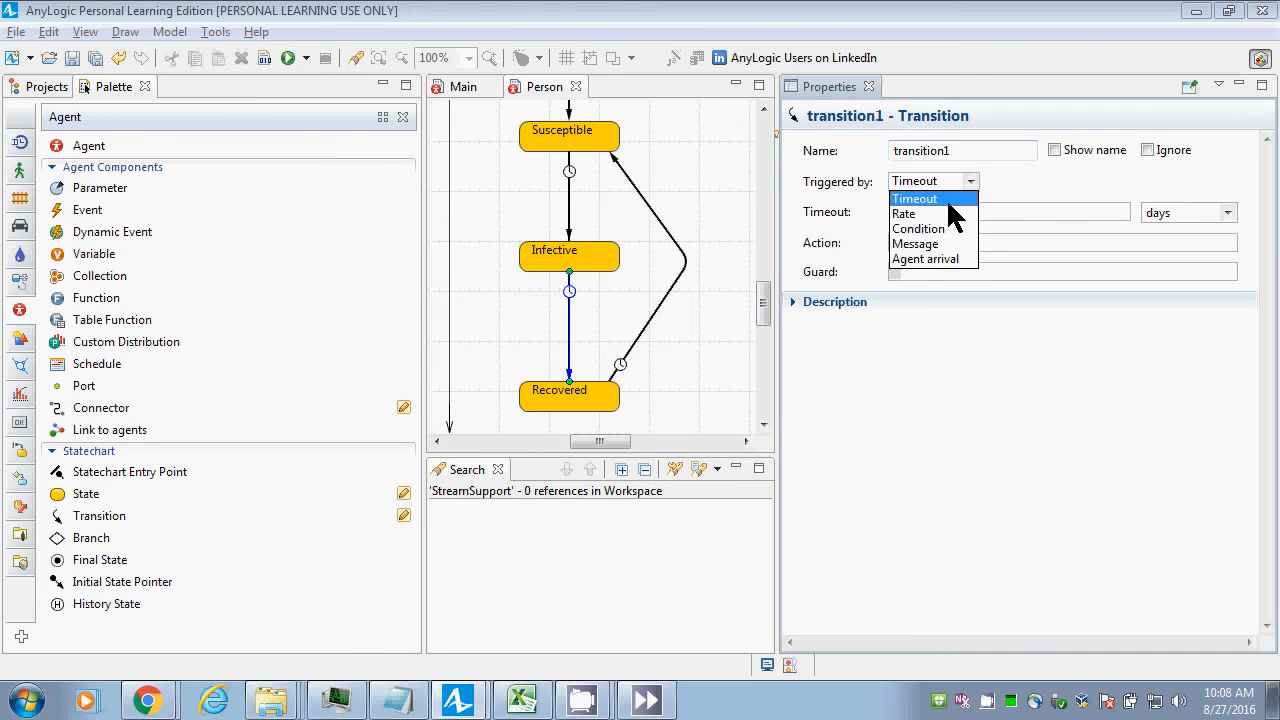
pyautogui.click(925, 214)
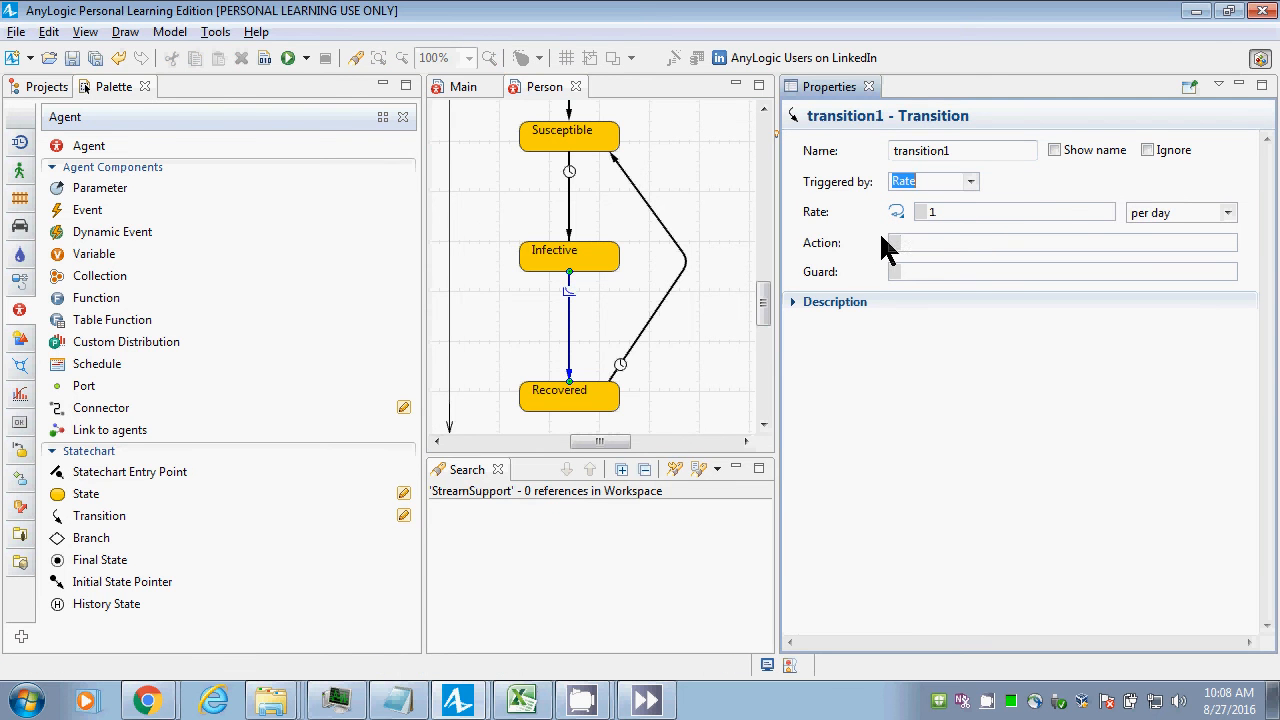
pyautogui.click(982, 218)
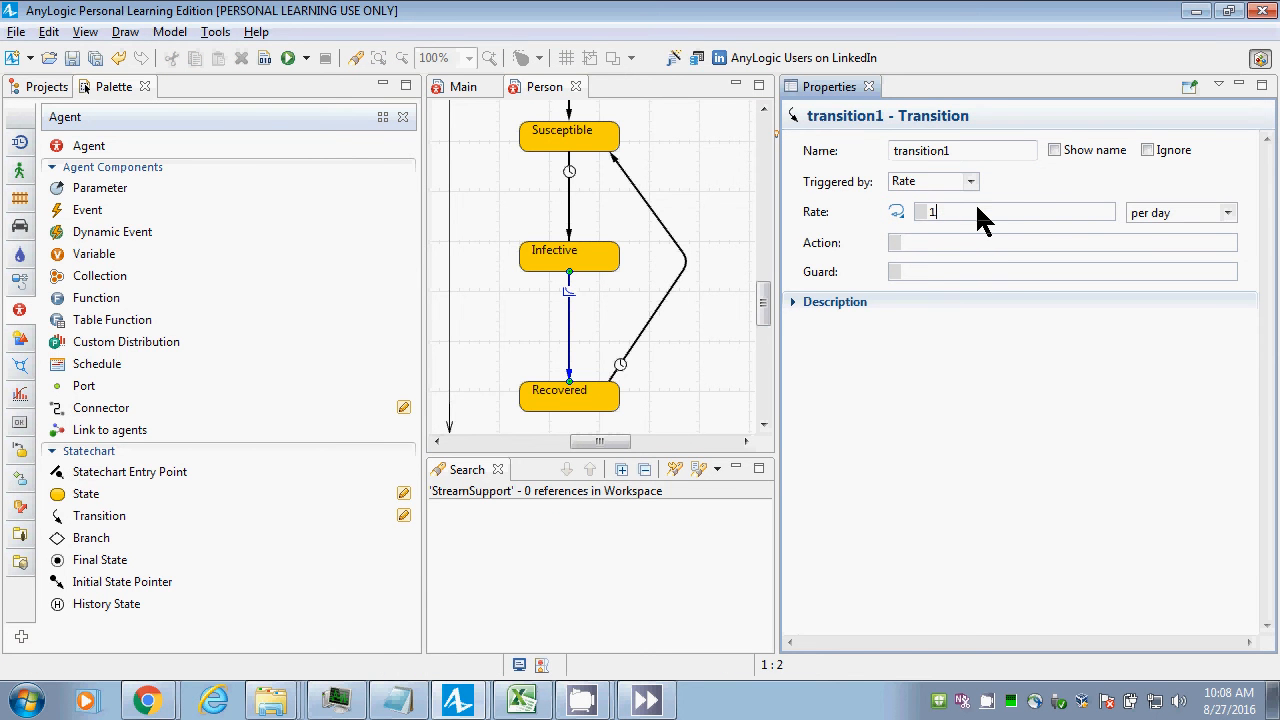
pyautogui.press('BackSpace')
pyautogui.write('0.1')
# Rename the Infective-to-Recovered transition to recovery, show its name, and place the label to the left of its arrow.
pyautogui.doubleClick(958, 148)
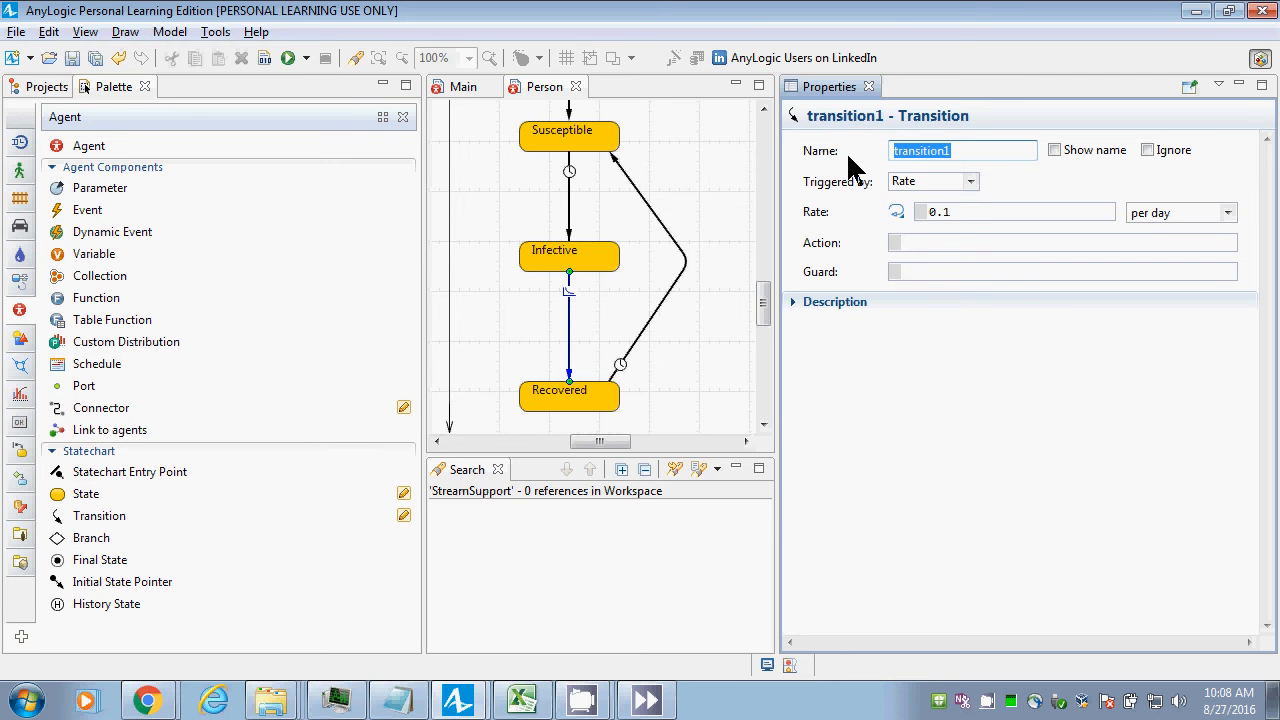
pyautogui.write('recovery')
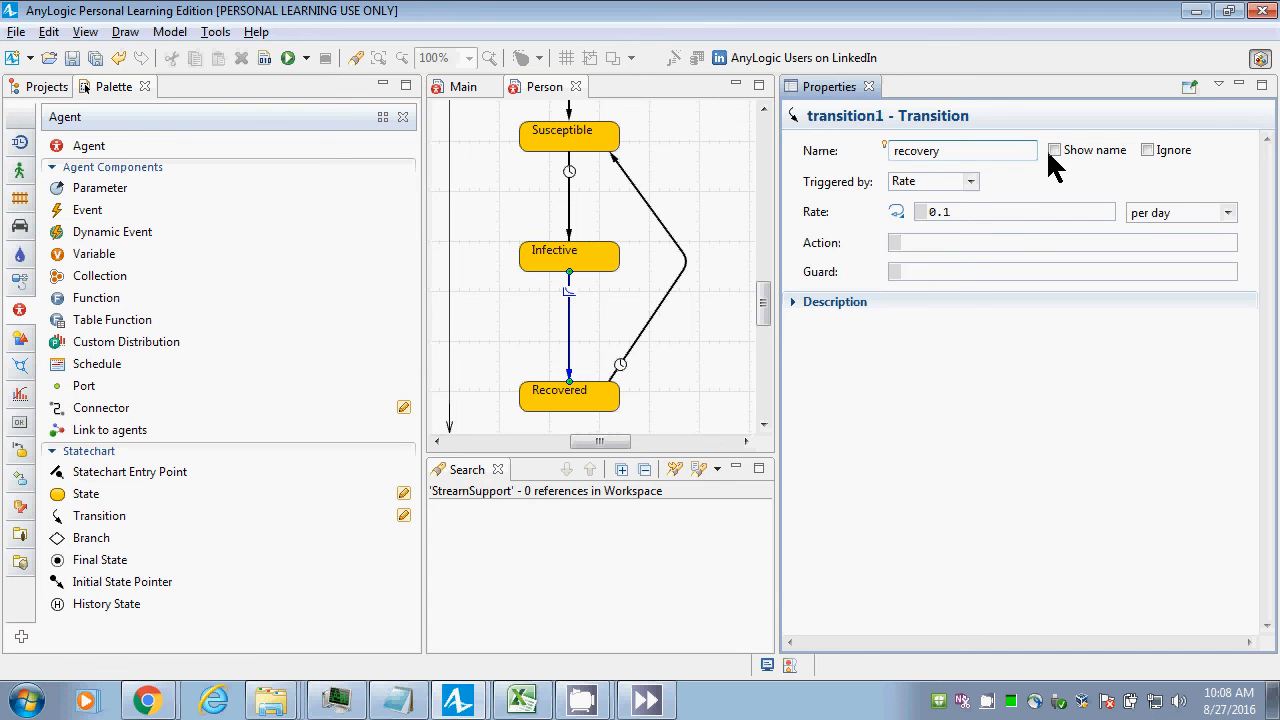
pyautogui.click(1054, 150)
pyautogui.moveTo(605, 284); pyautogui.dragTo(508, 316)
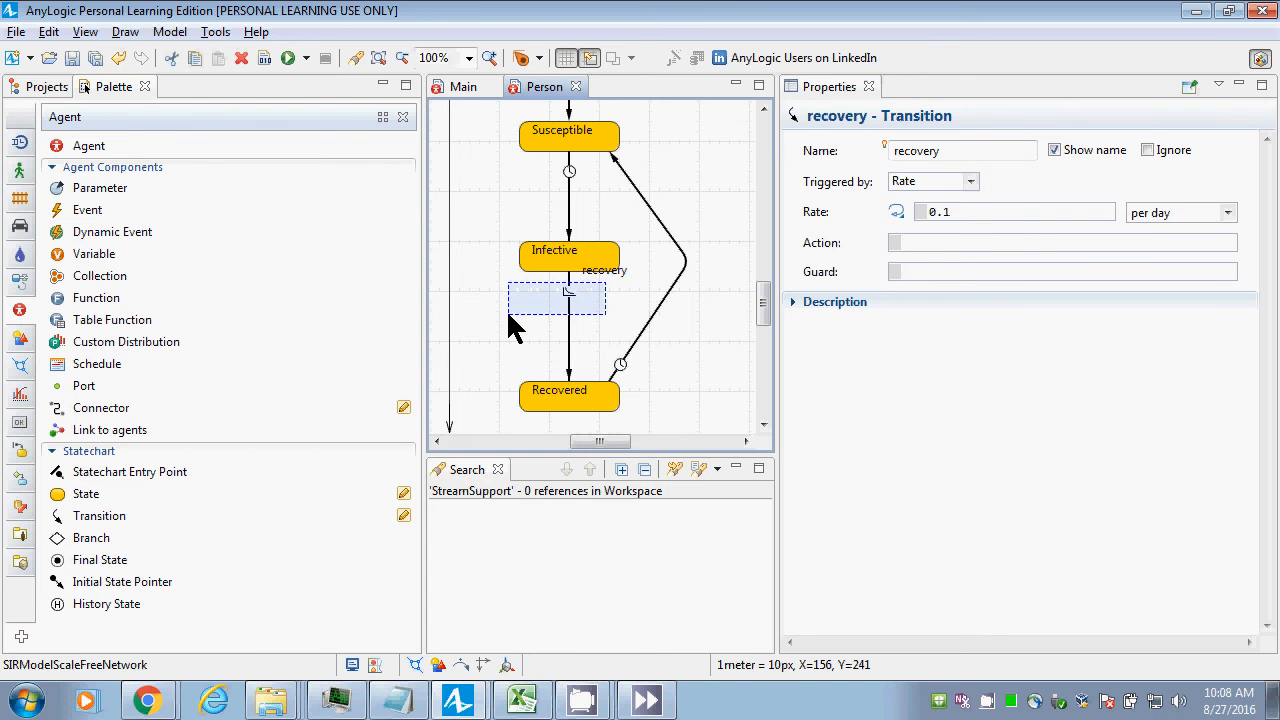
pyautogui.click(612, 276)
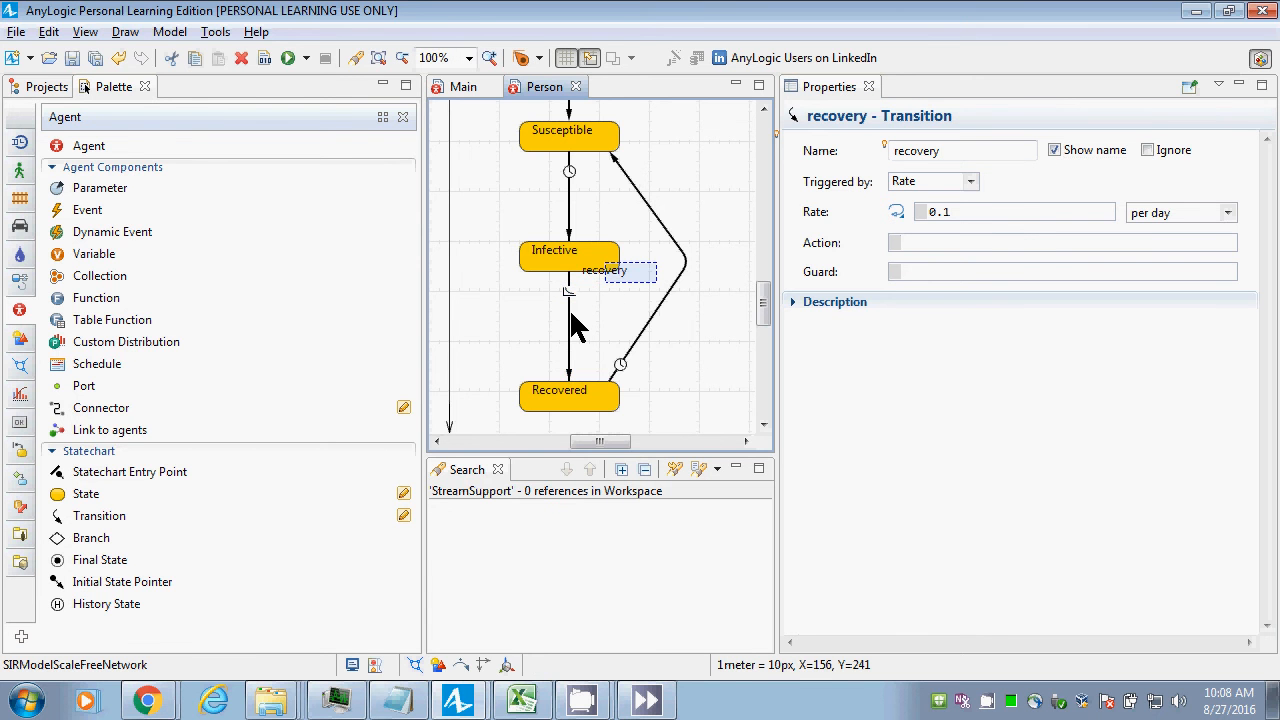
pyautogui.click(570, 313)
pyautogui.moveTo(590, 285); pyautogui.dragTo(502, 322)
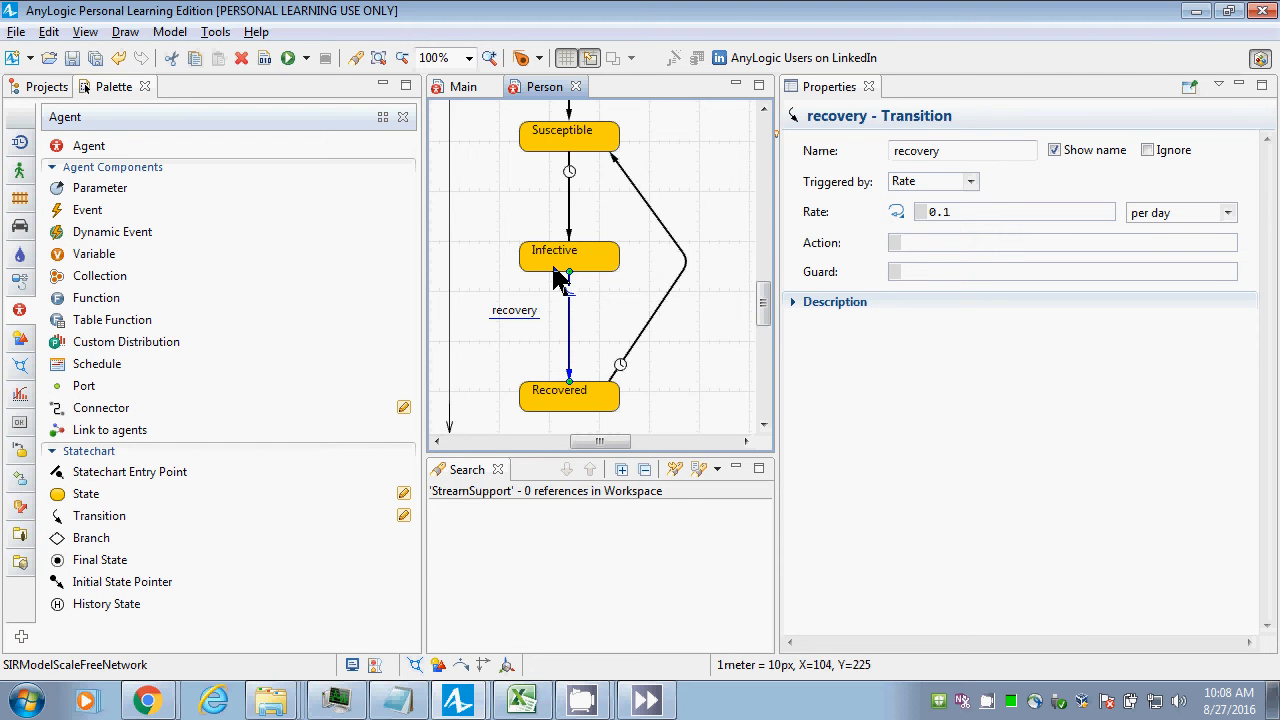
# Keep the Recovered-to-Susceptible transition triggered by Timeout and set its timeout to 50 days.
pyautogui.click(568, 200)
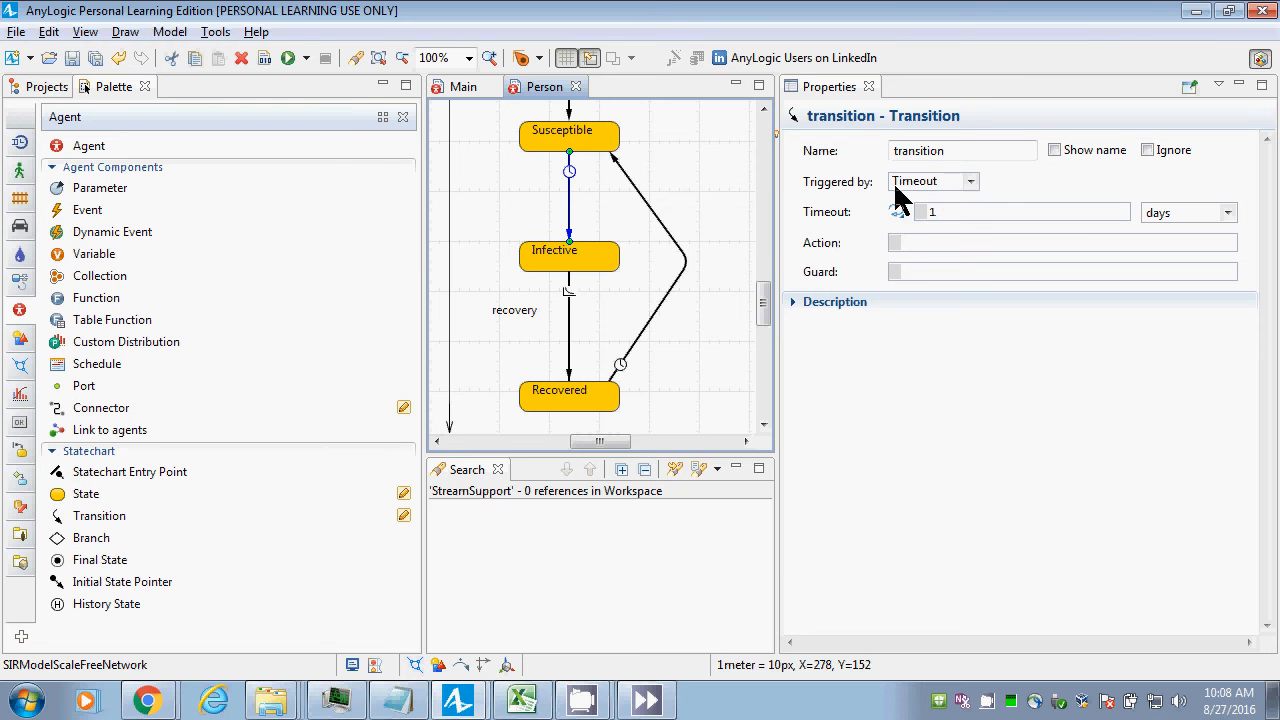
pyautogui.click(678, 272)
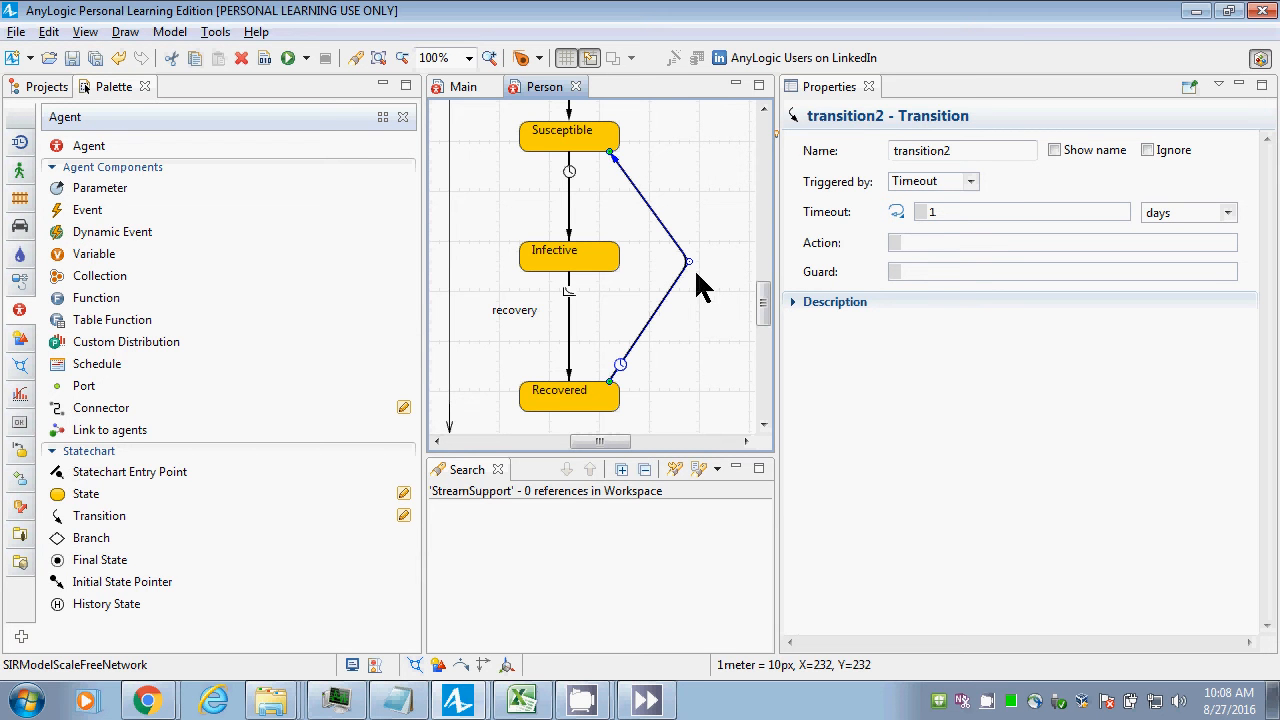
pyautogui.click(968, 183)
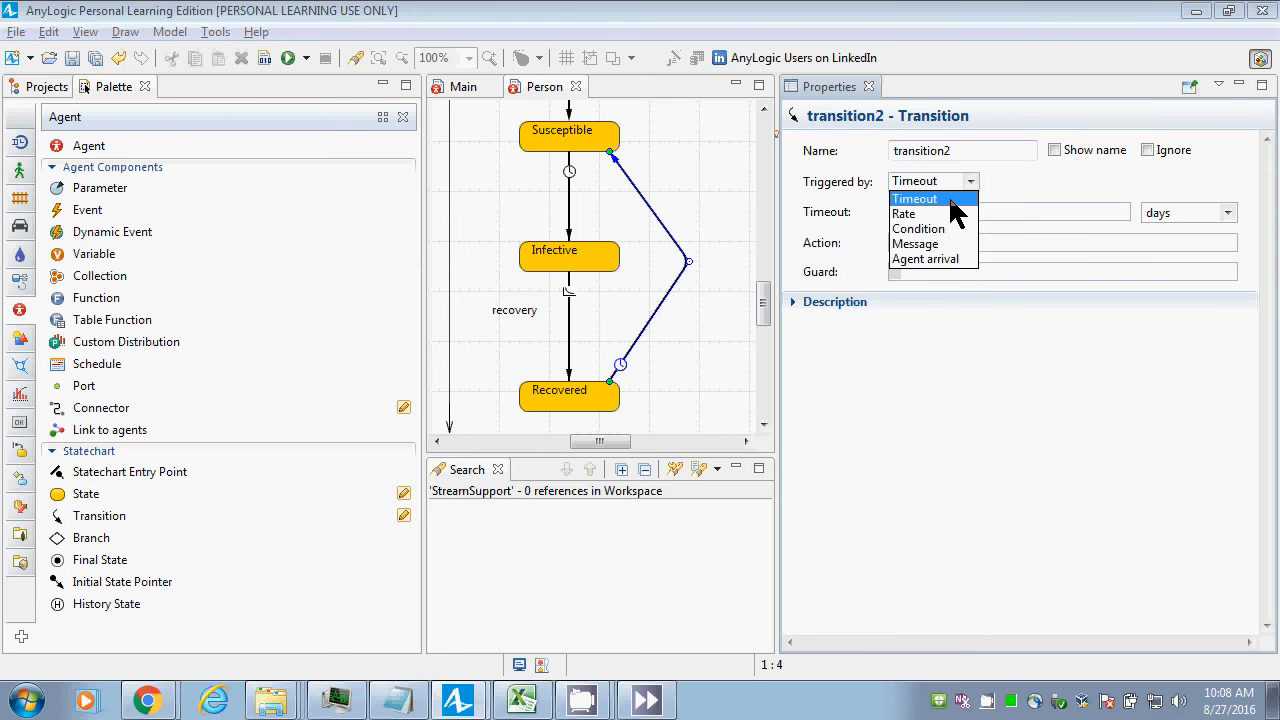
pyautogui.click(952, 200)
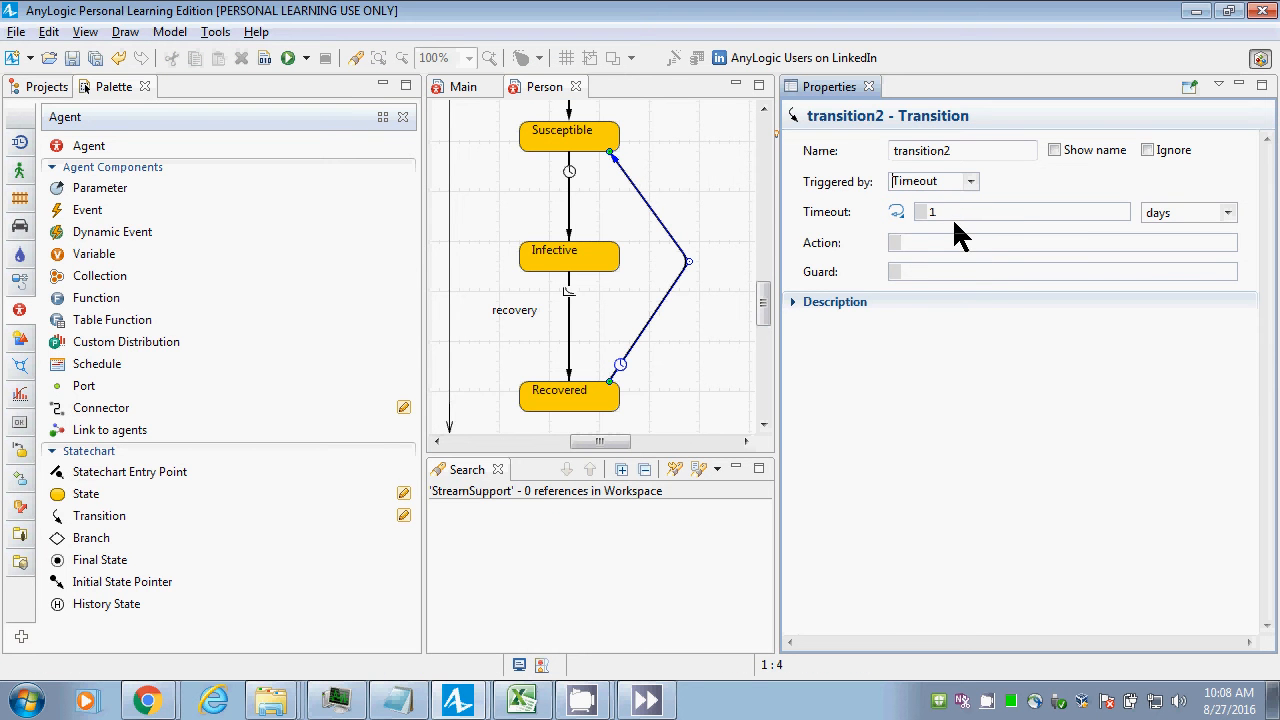
pyautogui.moveTo(971, 216); pyautogui.dragTo(840, 213)
pyautogui.write('50')
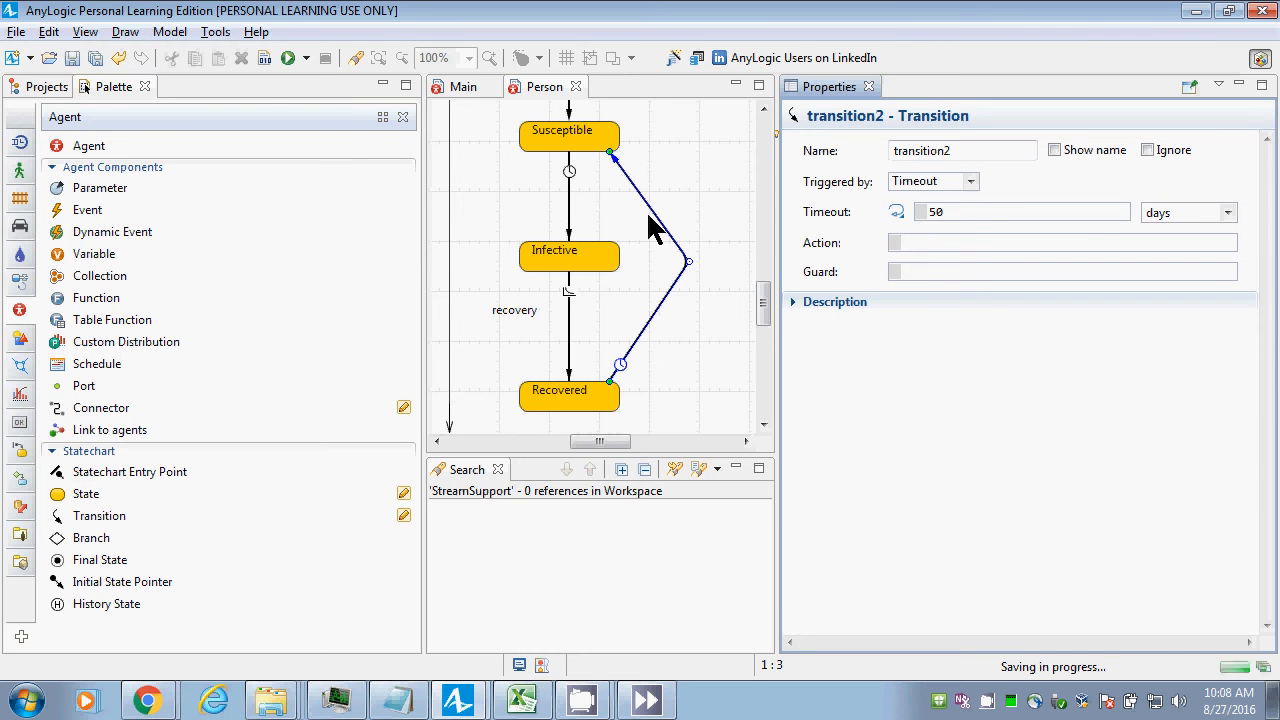
# Rename the Recovered-to-Susceptible transition to waningOfImmunity, show its name, and move the label beside the upper part of its line.
pyautogui.click(573, 207)
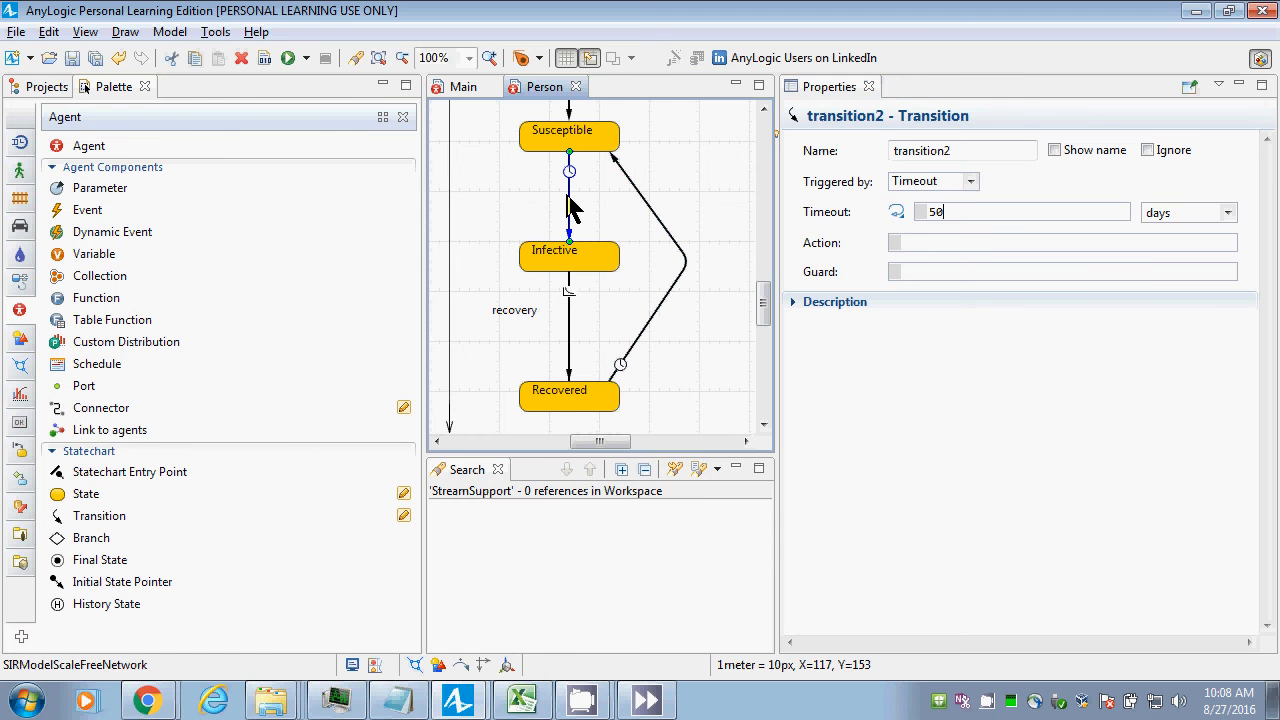
pyautogui.click(962, 150)
pyautogui.click(685, 268)
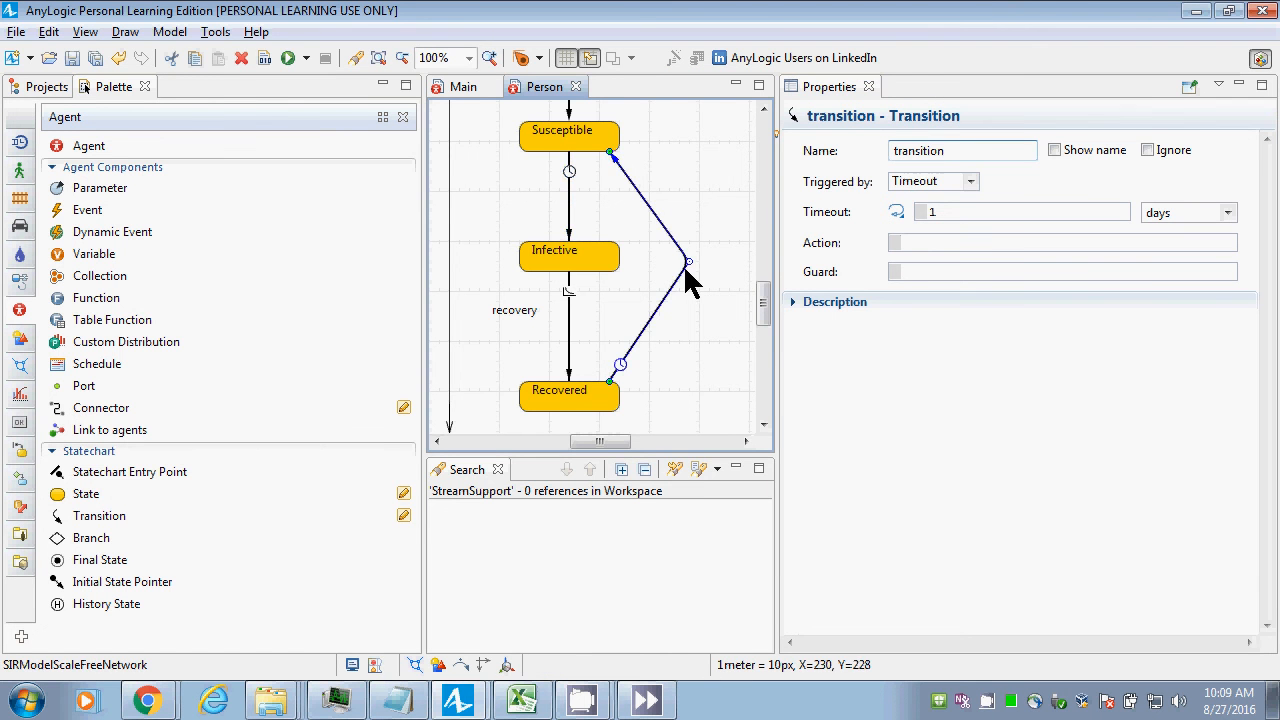
pyautogui.doubleClick(927, 149)
pyautogui.write('w')
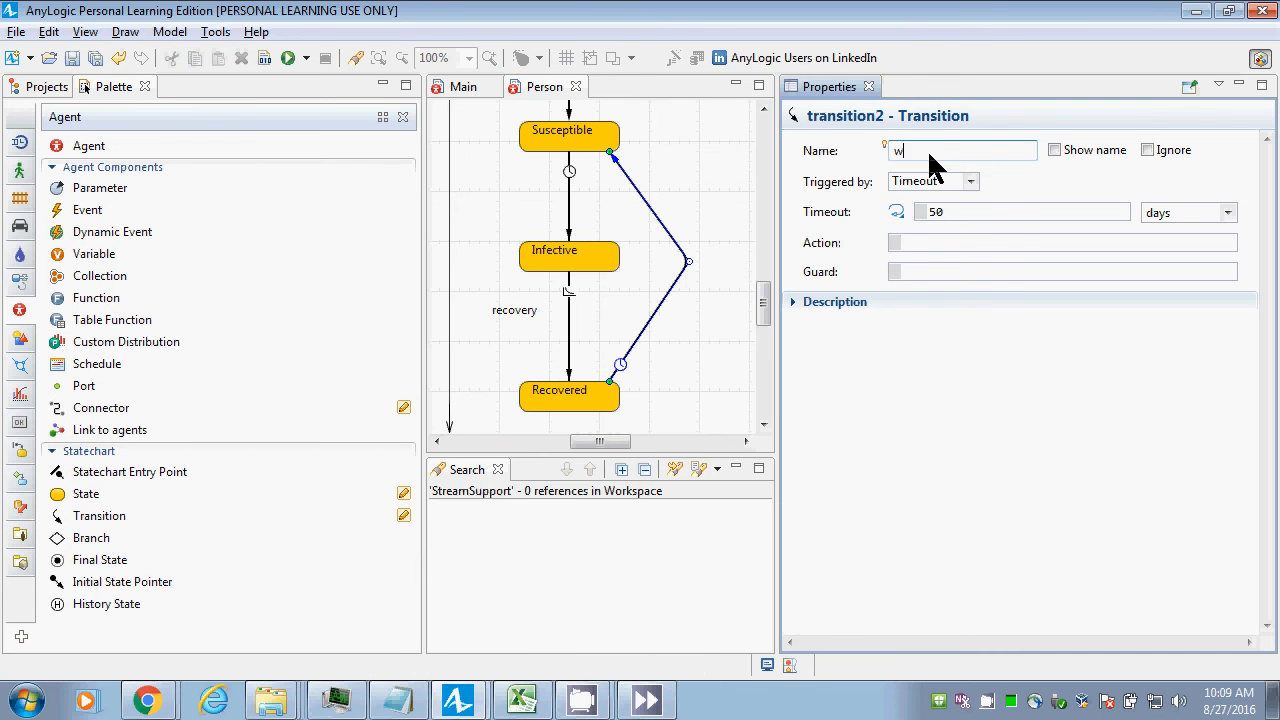
pyautogui.write('aningOfImmunity')
pyautogui.click(1090, 153)
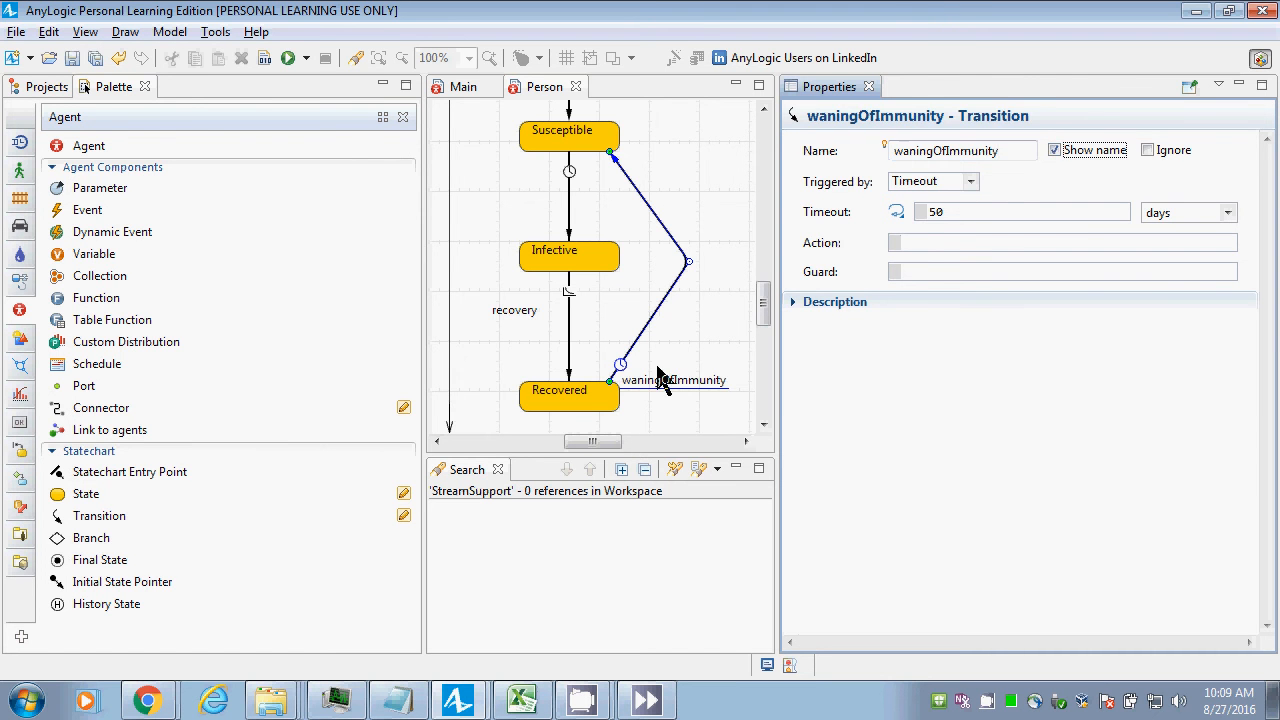
pyautogui.moveTo(665, 375); pyautogui.dragTo(702, 212)
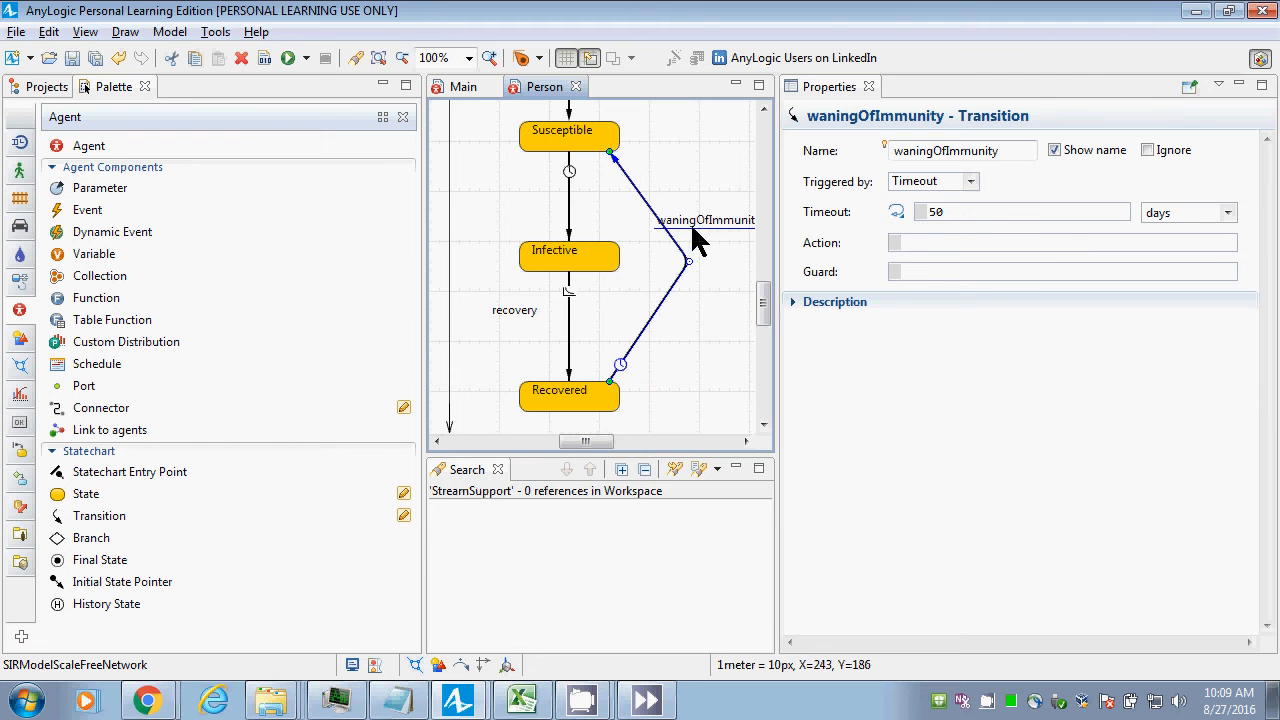
# Rename the Susceptible-to-Infective transition to infection and make it triggered by Message.
pyautogui.click(569, 195)
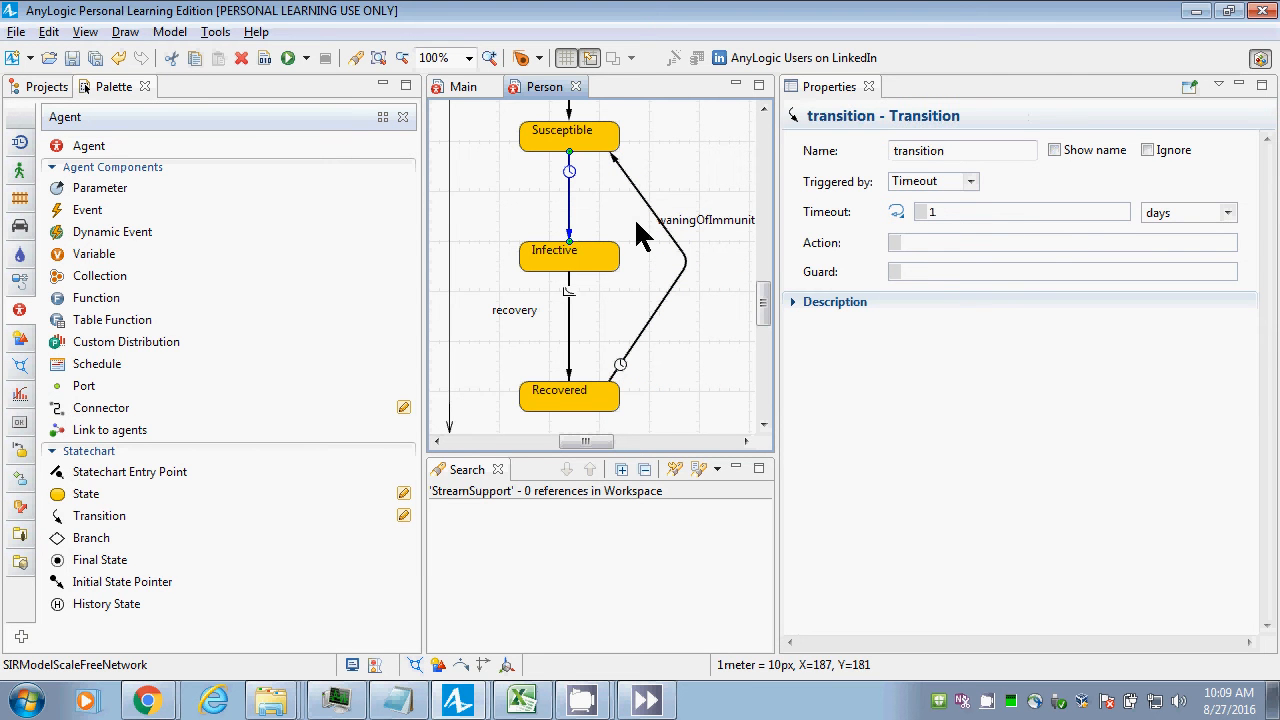
pyautogui.moveTo(952, 152); pyautogui.dragTo(792, 152)
pyautogui.write('infection')
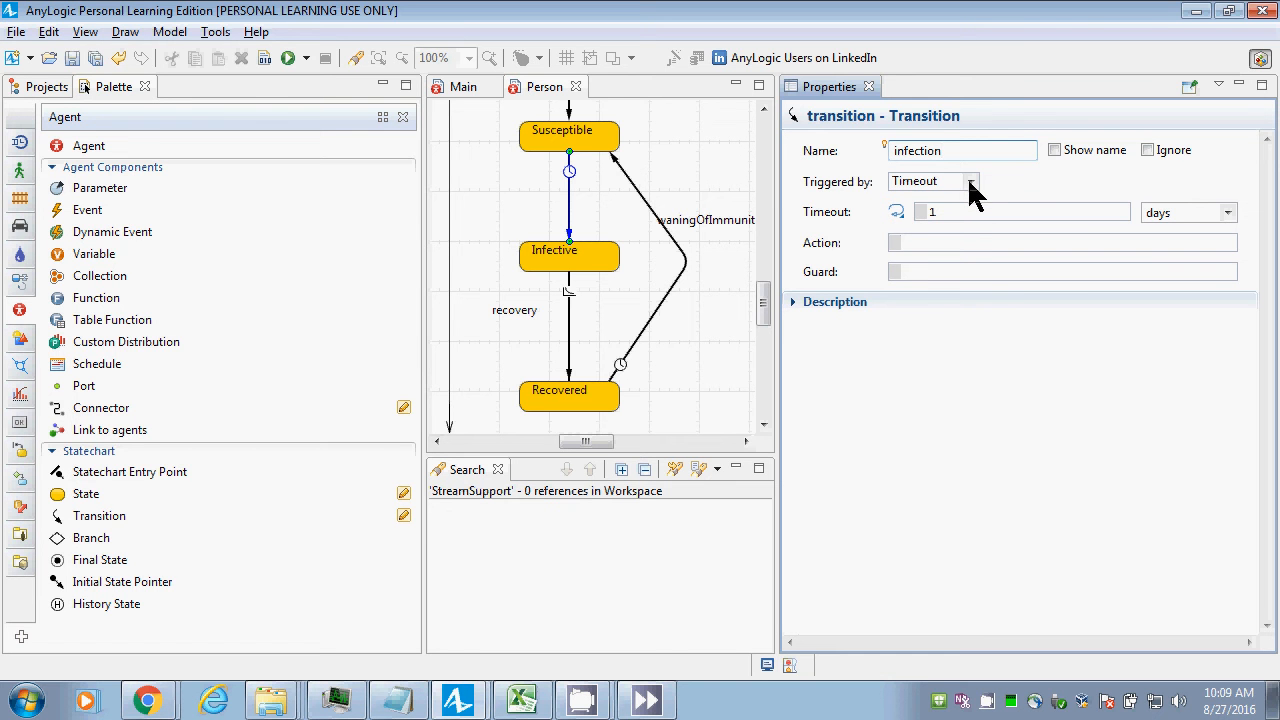
pyautogui.click(969, 182)
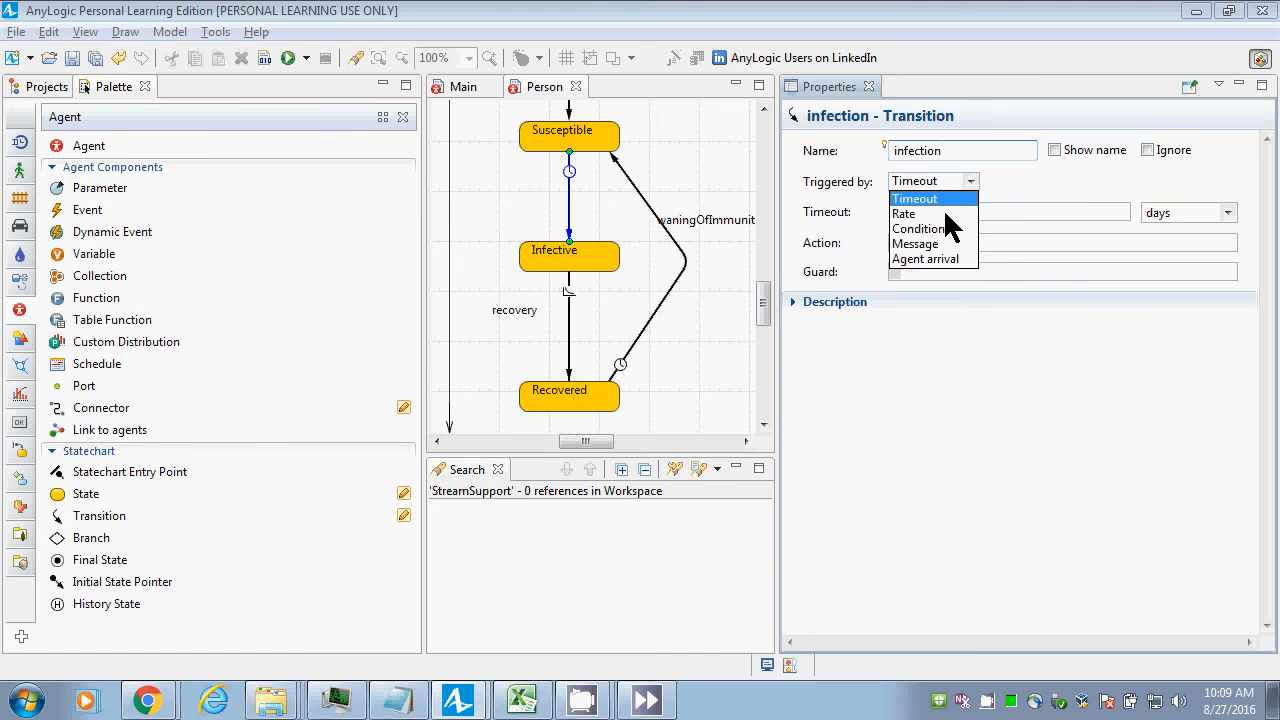
pyautogui.click(933, 245)
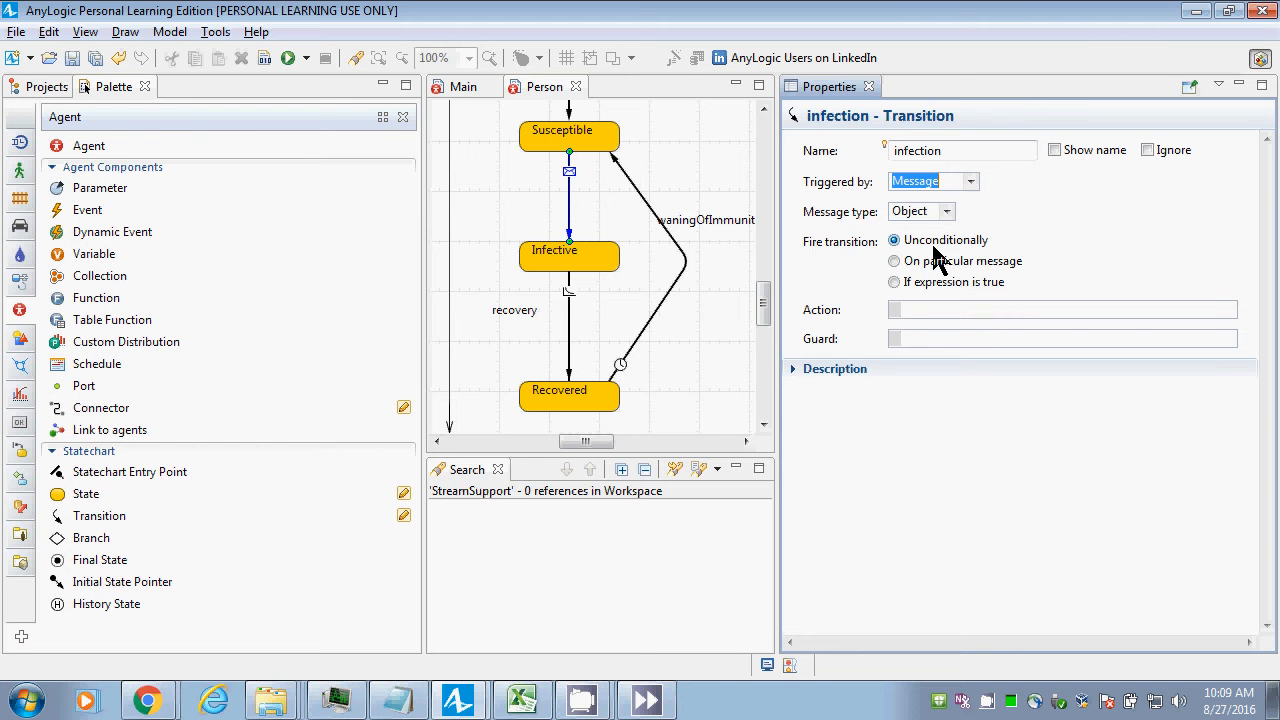
# Review the waningOfImmunity and infection transition settings in Person and the elements placed on Main.
pyautogui.click(684, 264)
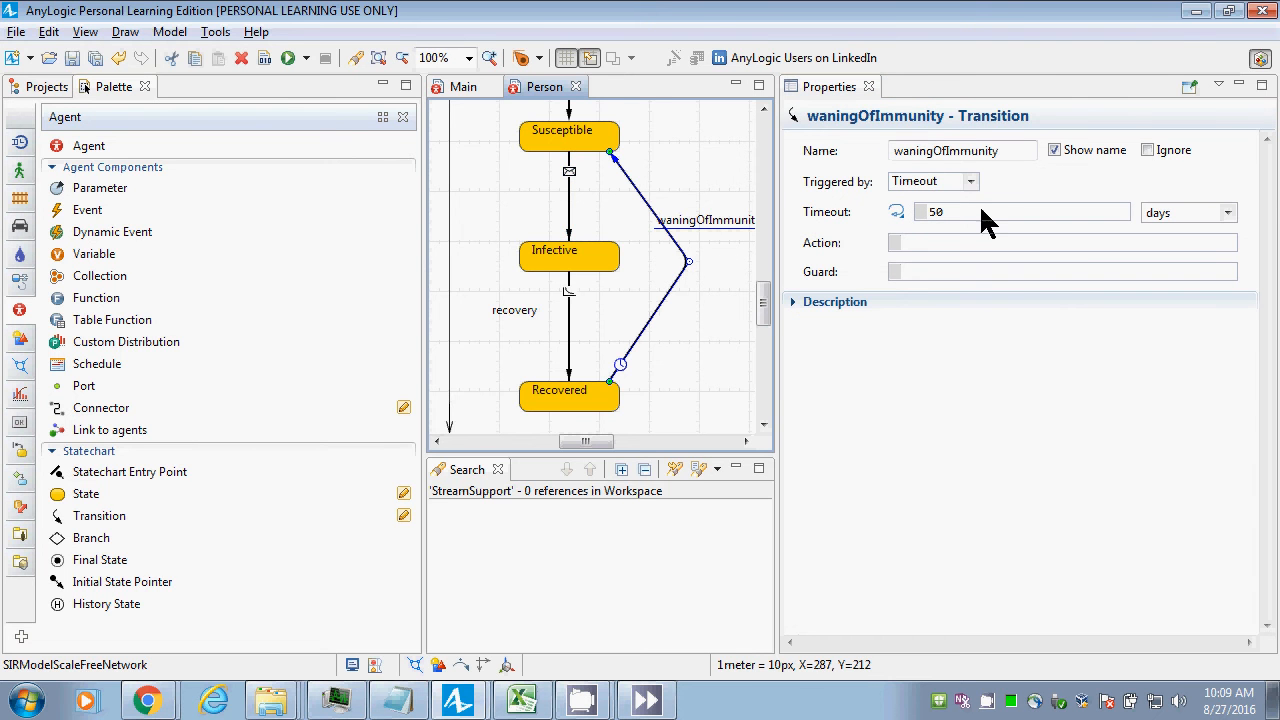
pyautogui.click(567, 226)
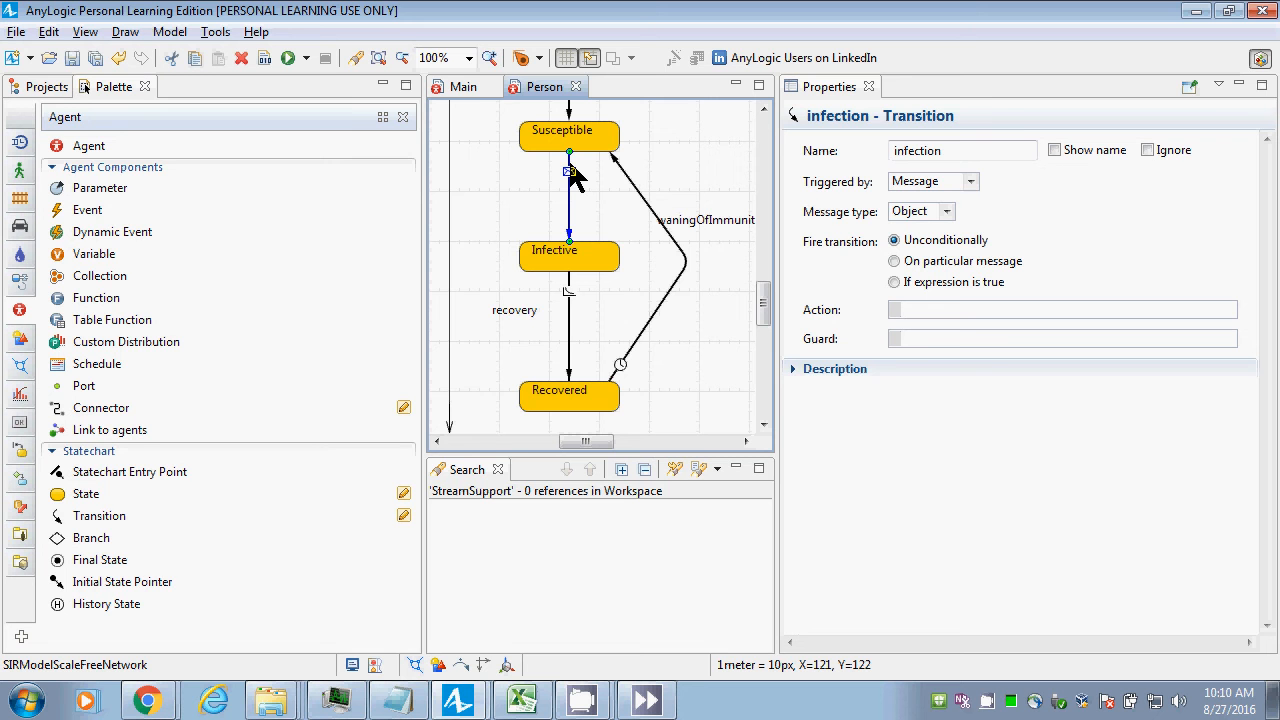
pyautogui.click(467, 85)
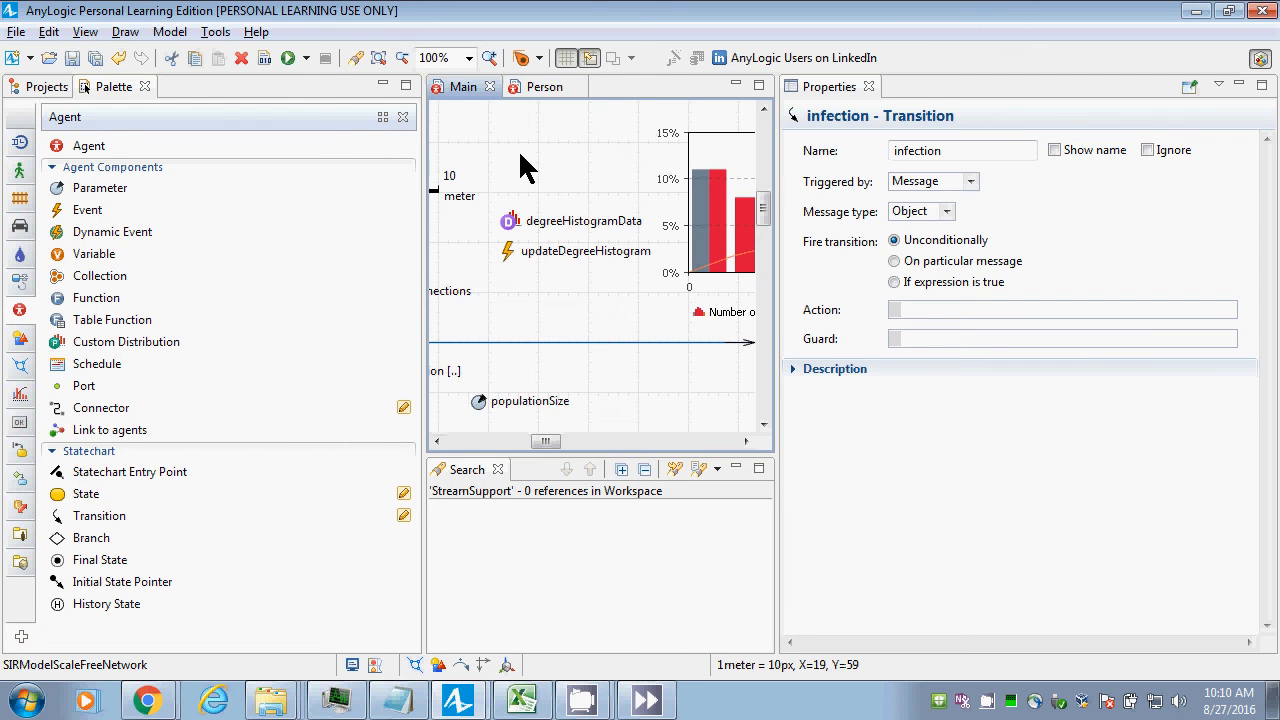
pyautogui.click(567, 200)
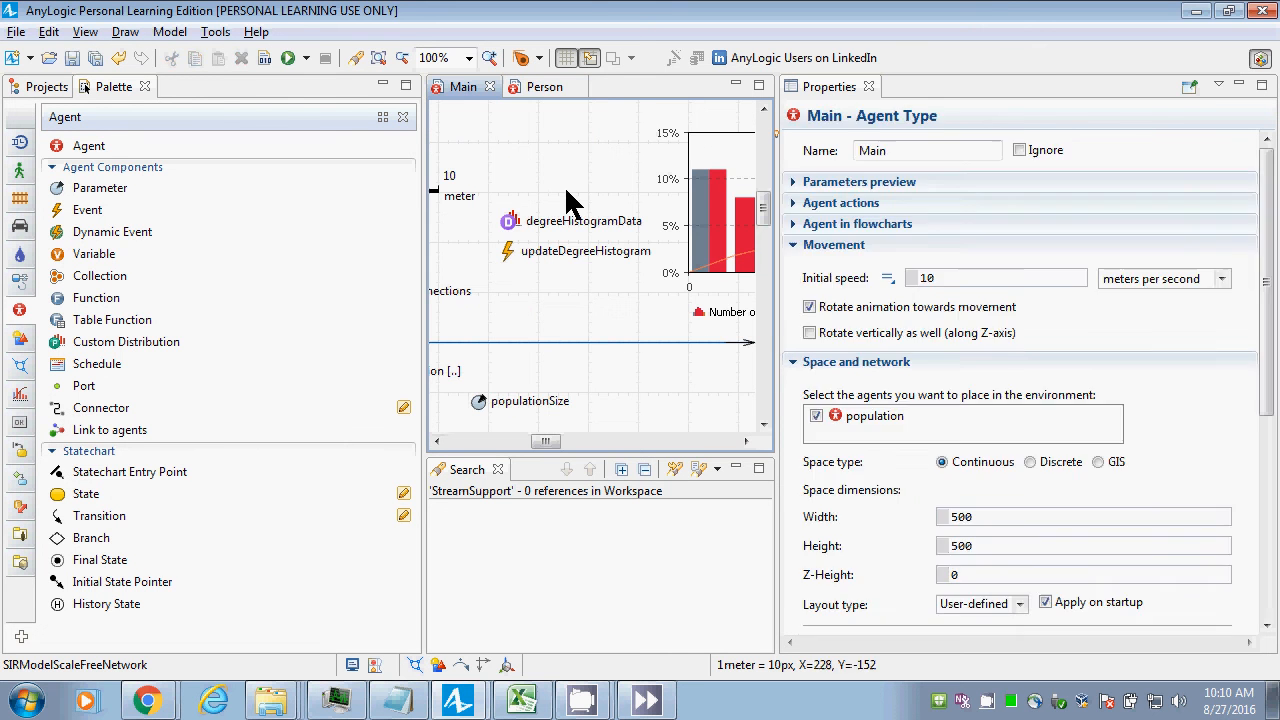
pyautogui.moveTo(762, 208); pyautogui.dragTo(766, 234)
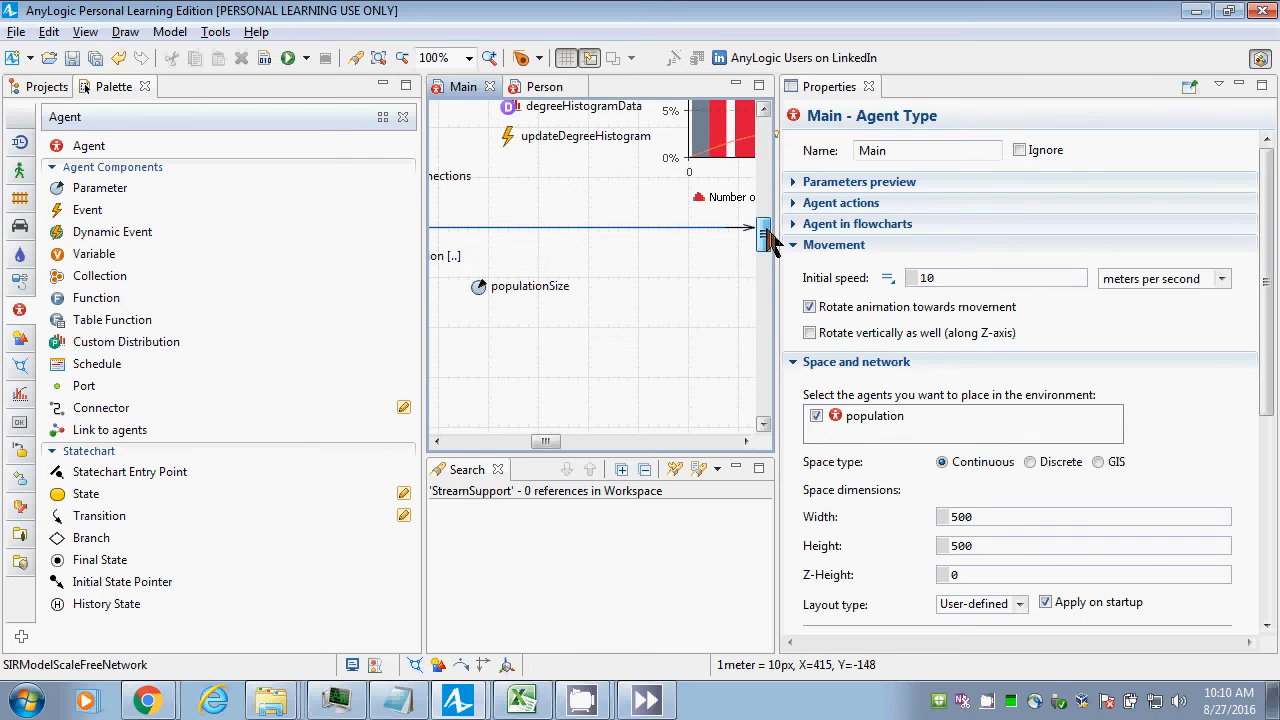
pyautogui.click(545, 88)
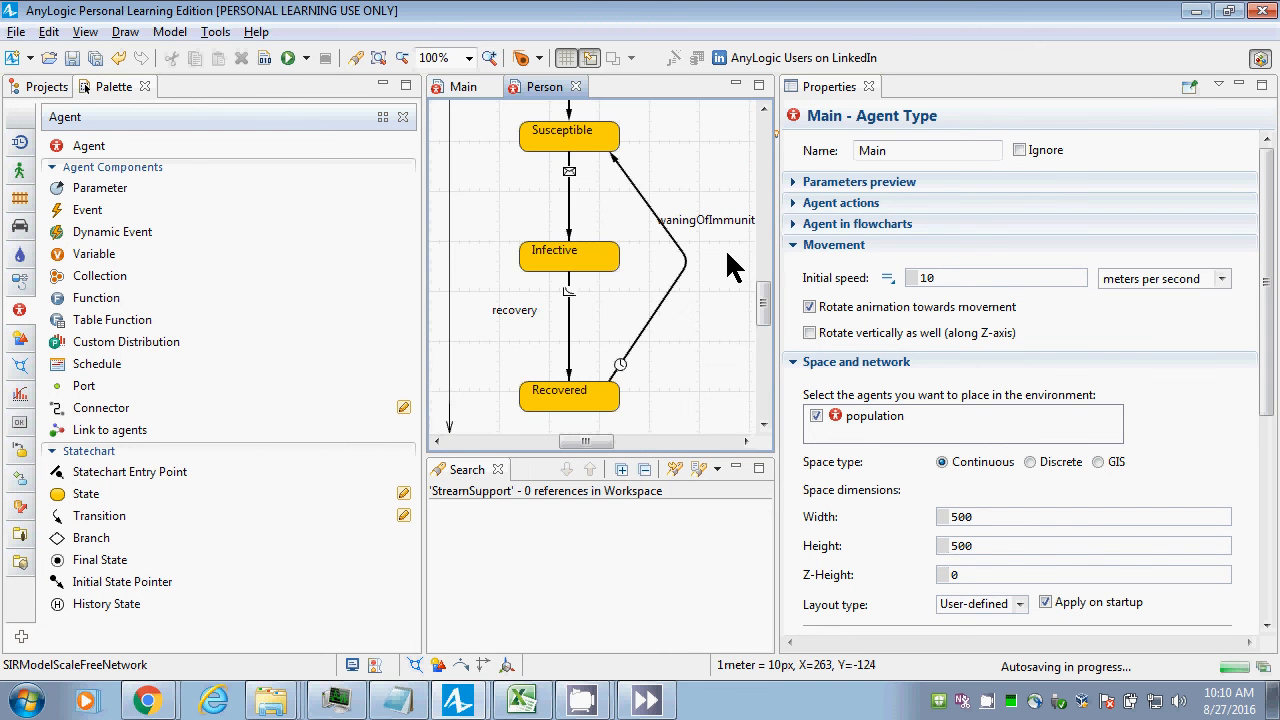
pyautogui.click(553, 318)
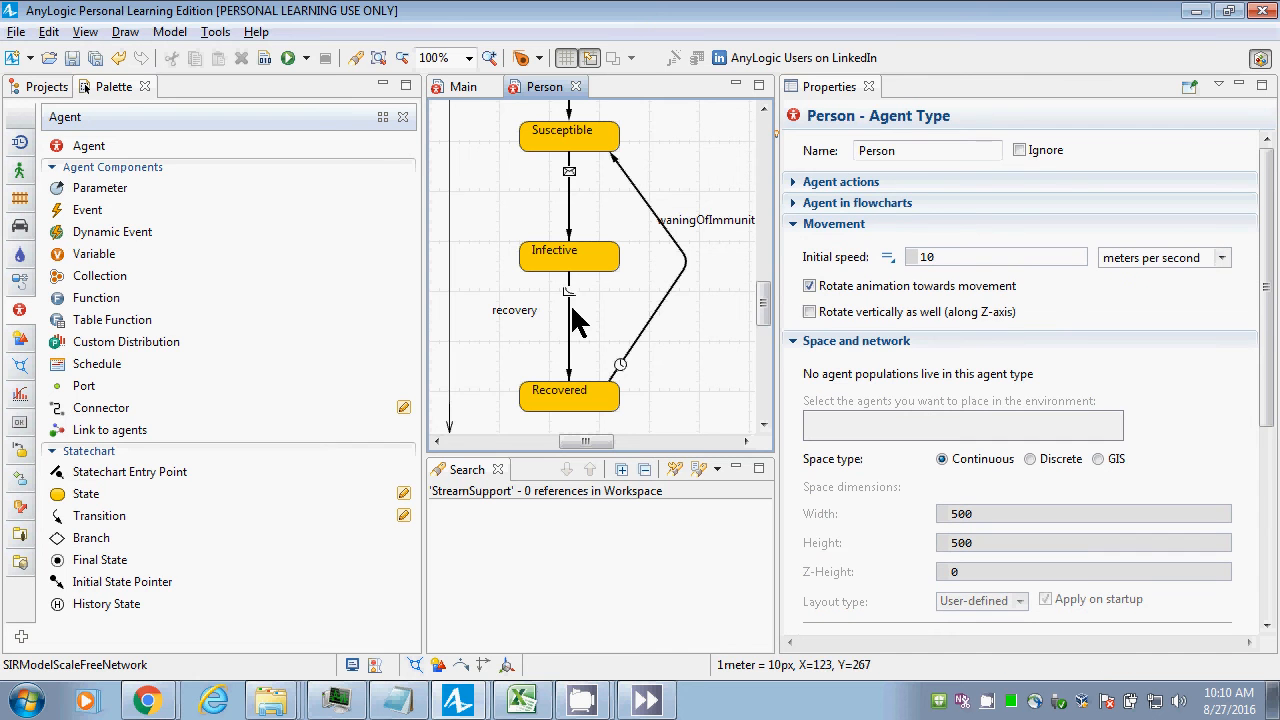
# Add a parameter named meanInfectiousDuration to Main, left of the vertical axis below the origin, with a default value of 10.0.
pyautogui.click(463, 88)
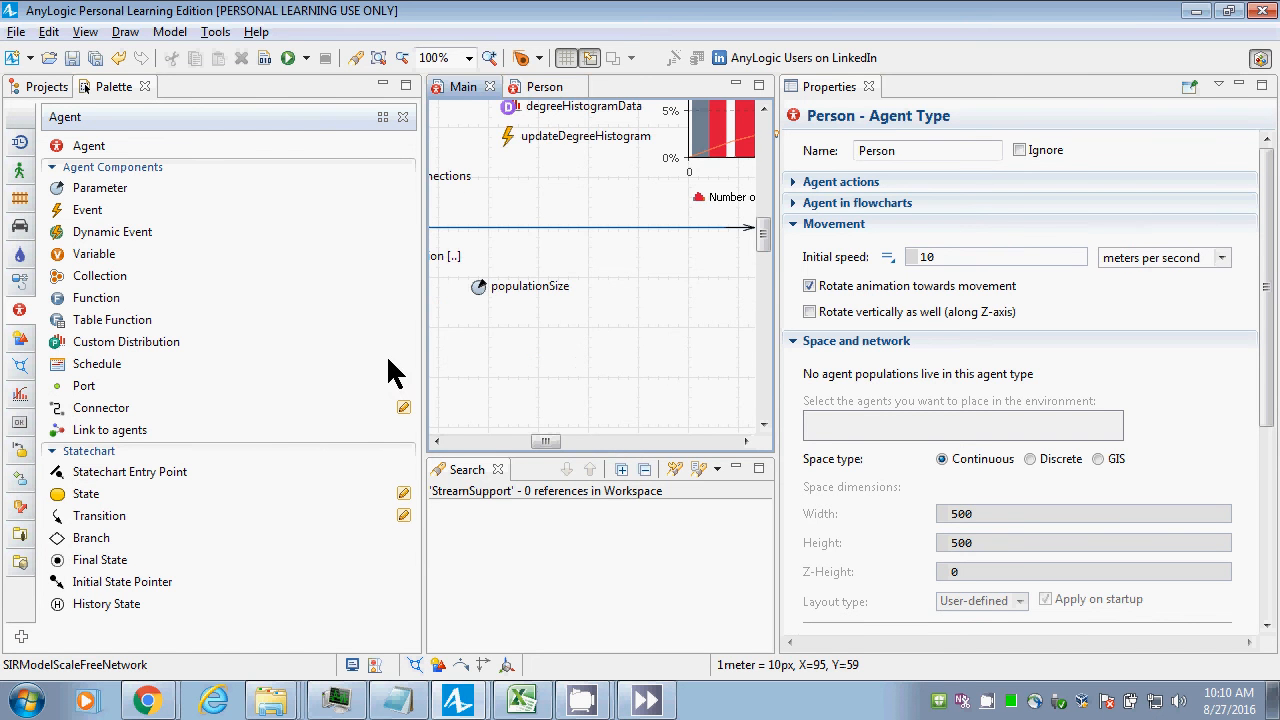
pyautogui.moveTo(534, 442); pyautogui.dragTo(500, 442)
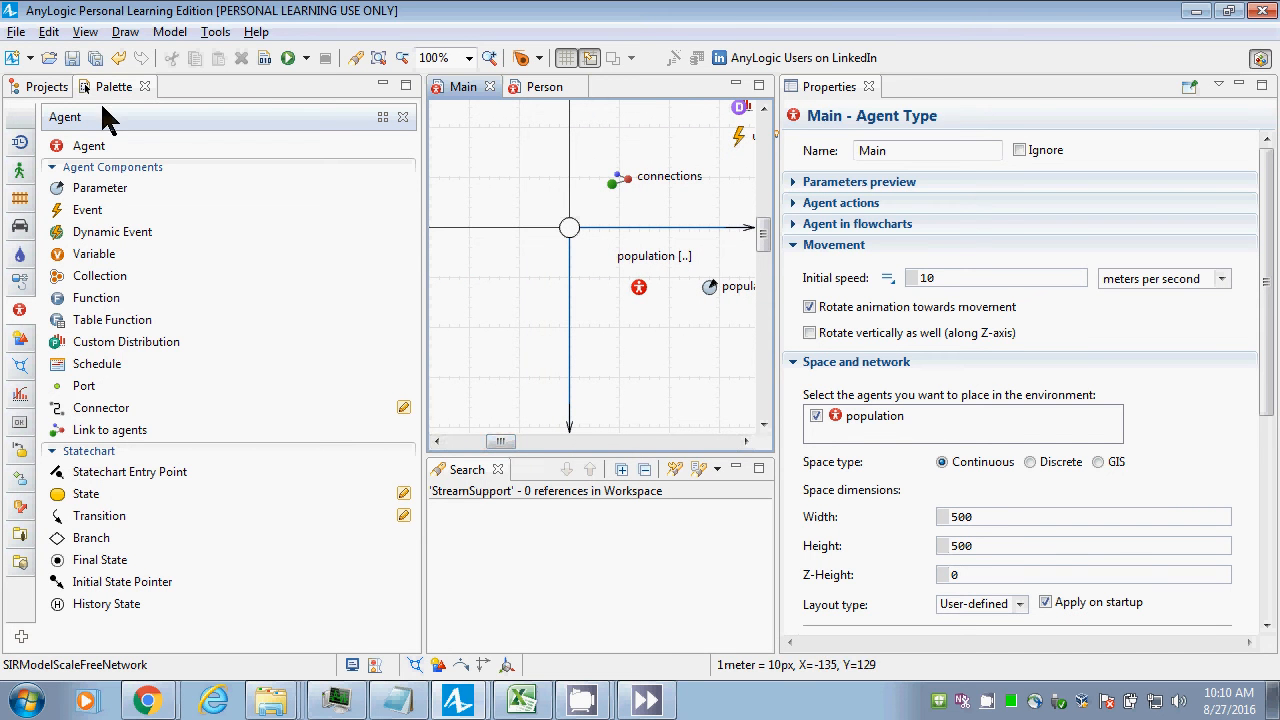
pyautogui.moveTo(149, 198); pyautogui.dragTo(456, 267)
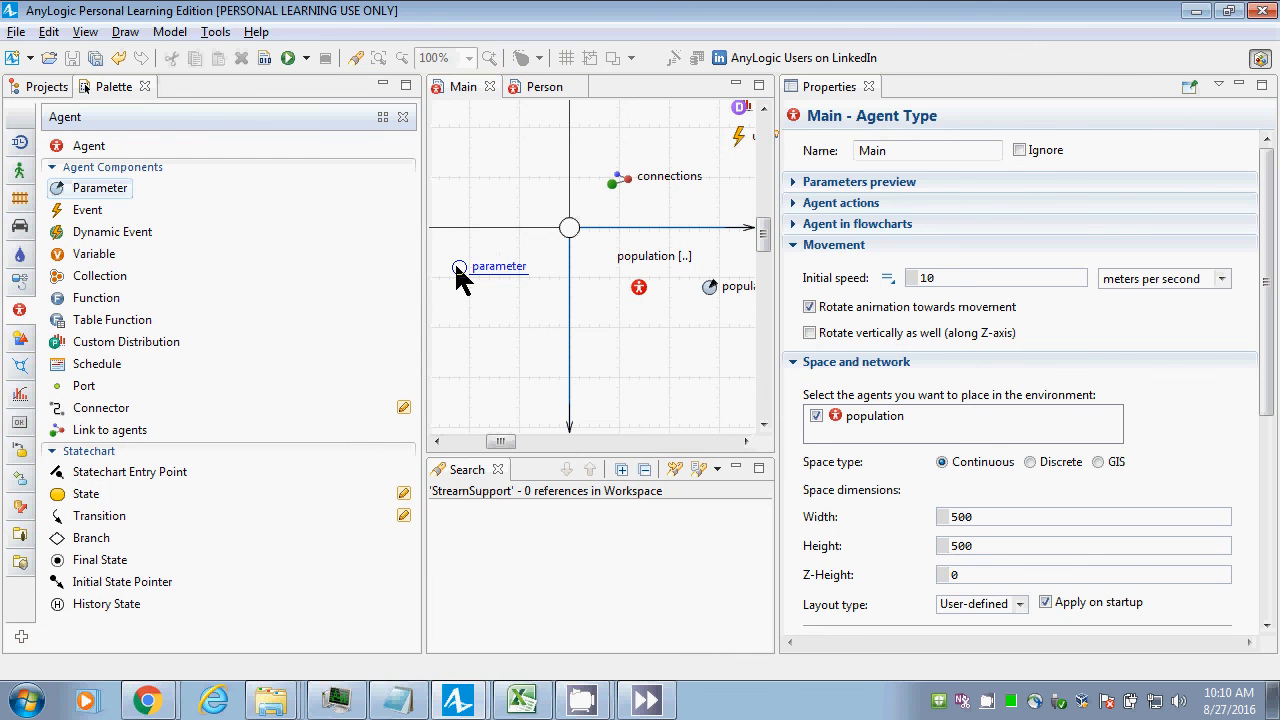
pyautogui.write('mean')
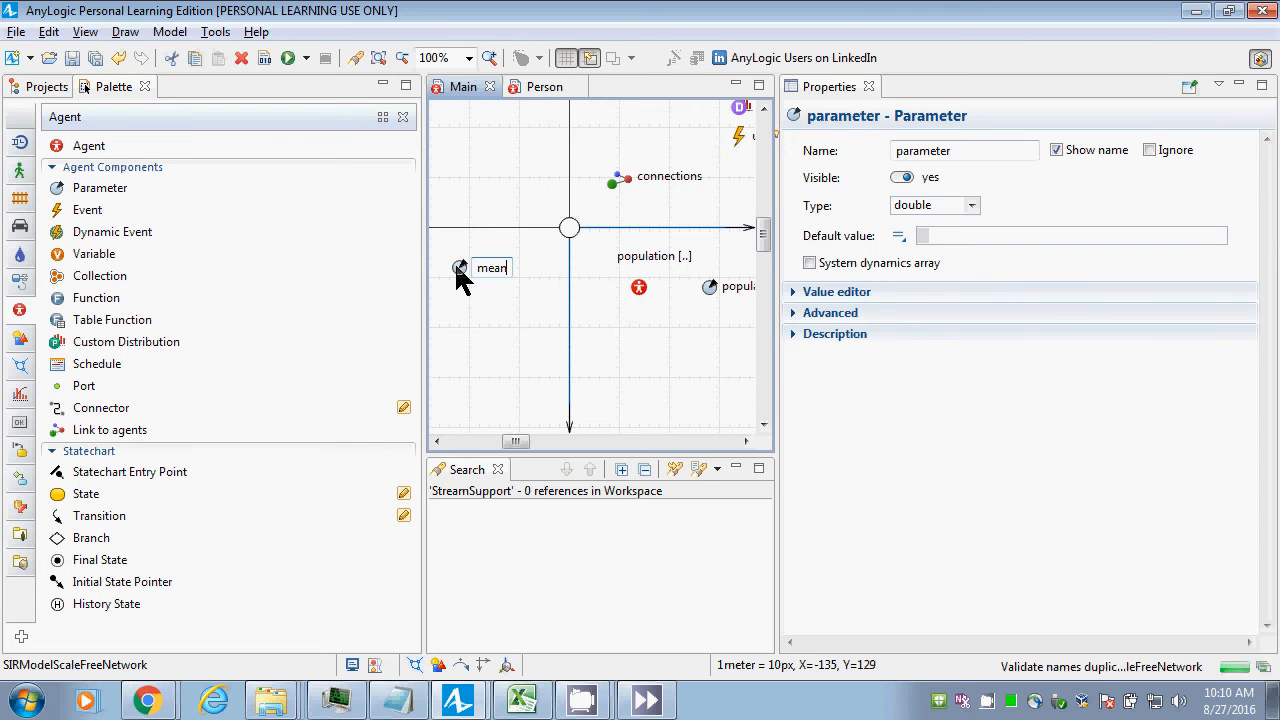
pyautogui.write('DurationOf')
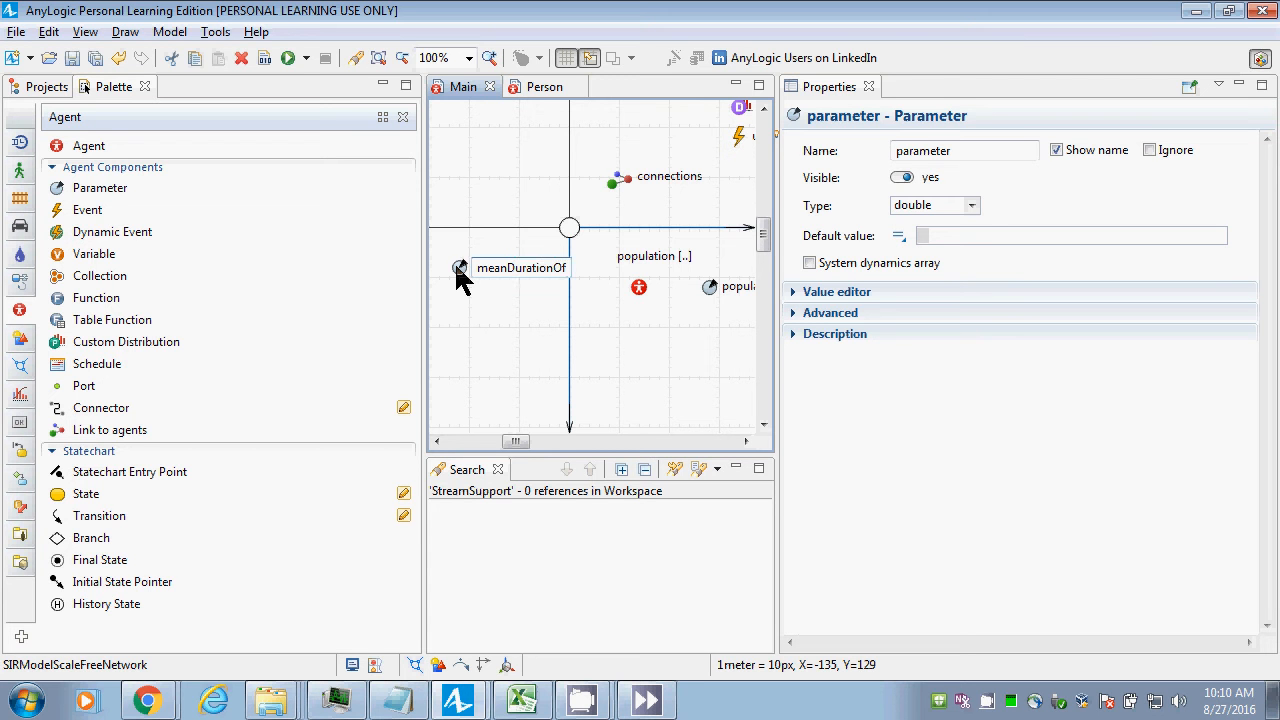
pyautogui.press('BackSpace')
pyautogui.press('BackSpace')
pyautogui.press('Left')
pyautogui.press('Left')
pyautogui.write('InfecDuration')
pyautogui.press('BackSpace')
pyautogui.press('BackSpace')
pyautogui.press('BackSpace')
pyautogui.press('BackSpace')
pyautogui.press('BackSpace')
pyautogui.press('BackSpace')
pyautogui.write('fectious')
pyautogui.press('Return')
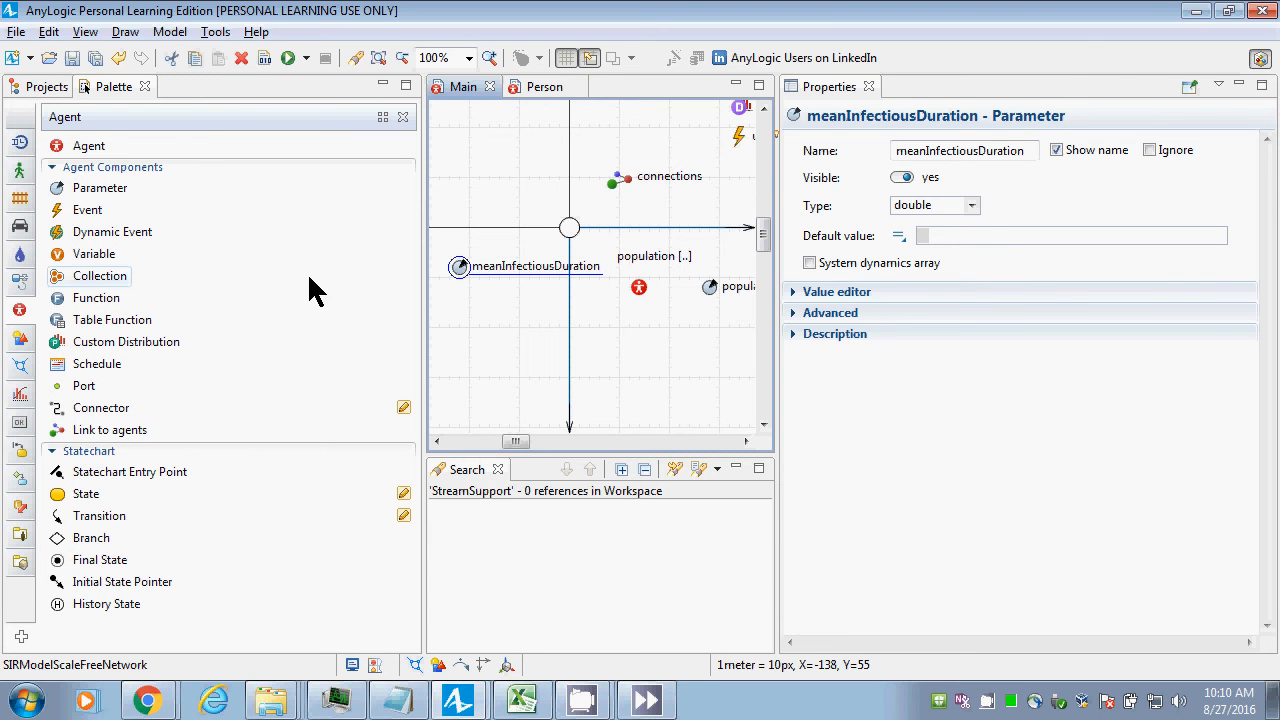
pyautogui.click(989, 243)
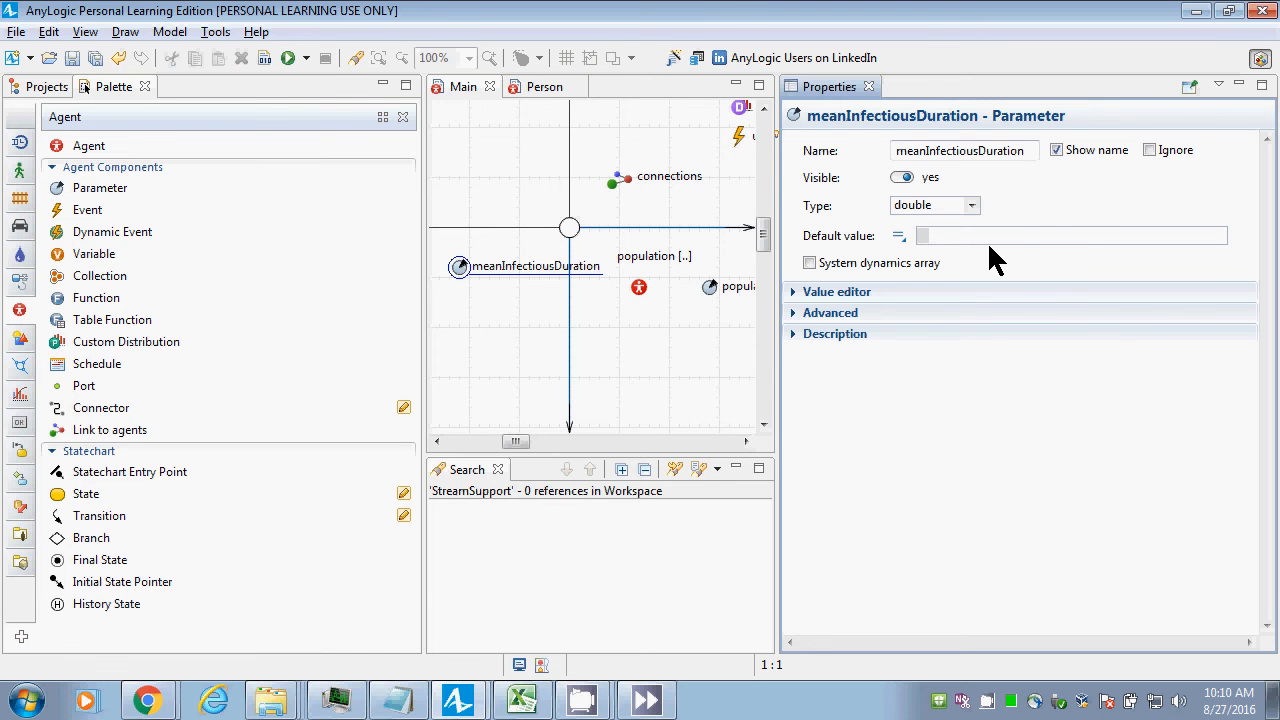
pyautogui.write('10.0')
# Add a parameter named meanDurationOfImmunity directly below meanInfectiousDuration and give it a default value of 50.
pyautogui.click(63, 184)
pyautogui.click(456, 303)
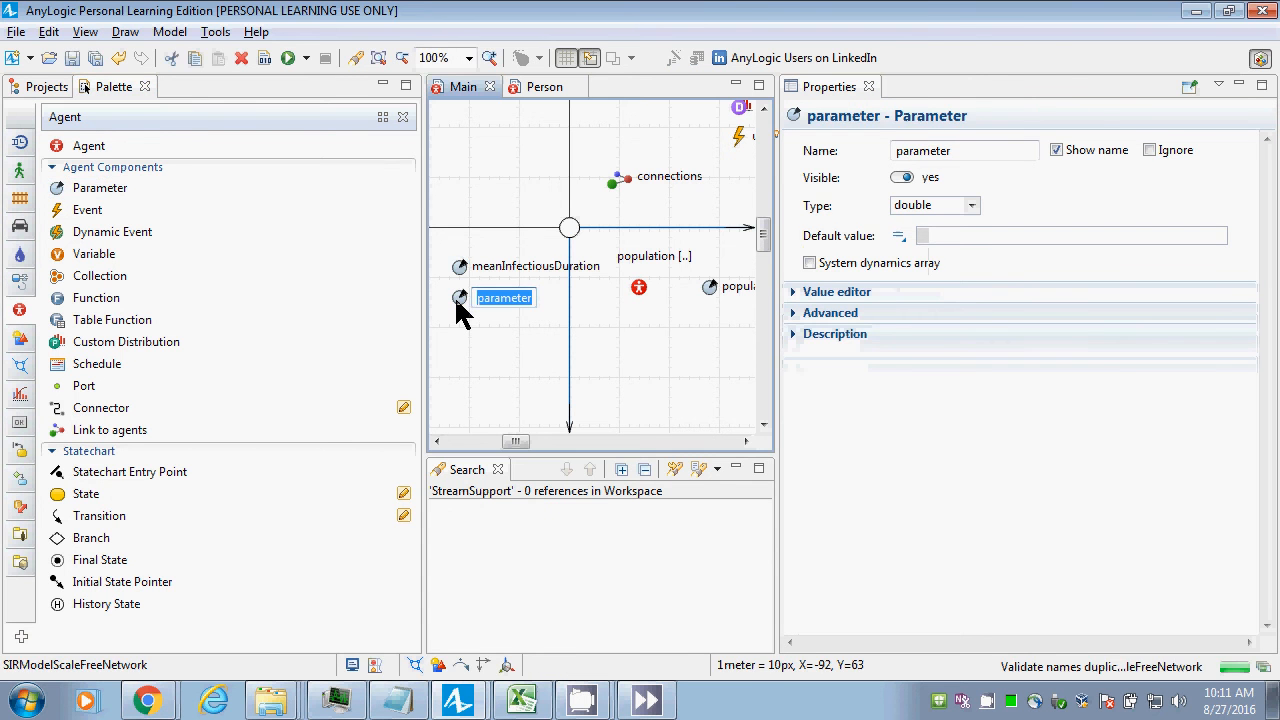
pyautogui.write('meanDurati')
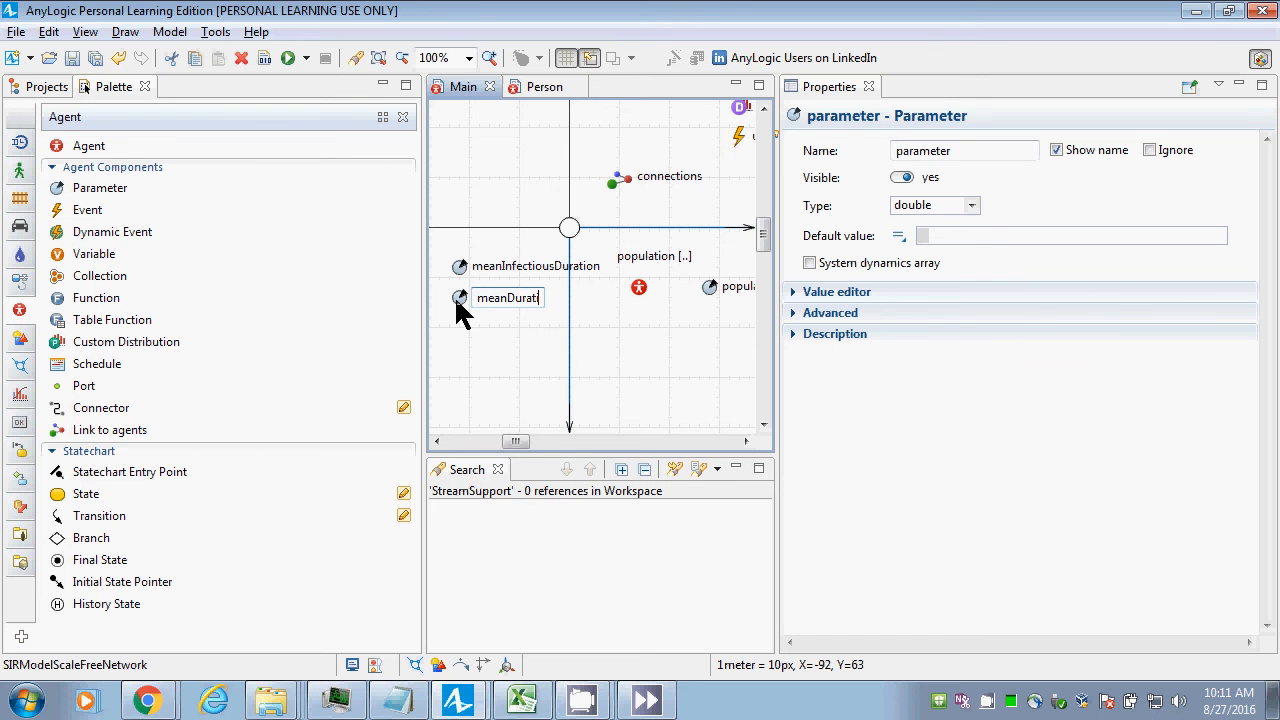
pyautogui.write('onOfImmunity')
pyautogui.press('Return')
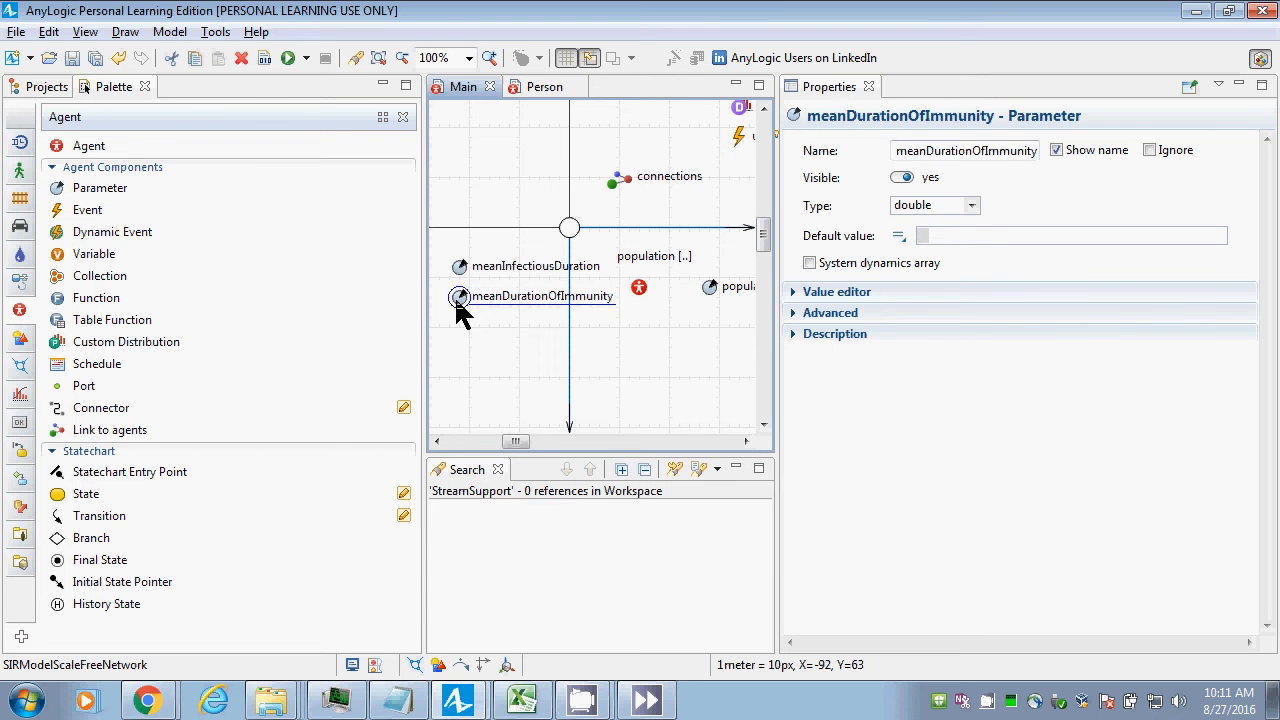
pyautogui.click(973, 228)
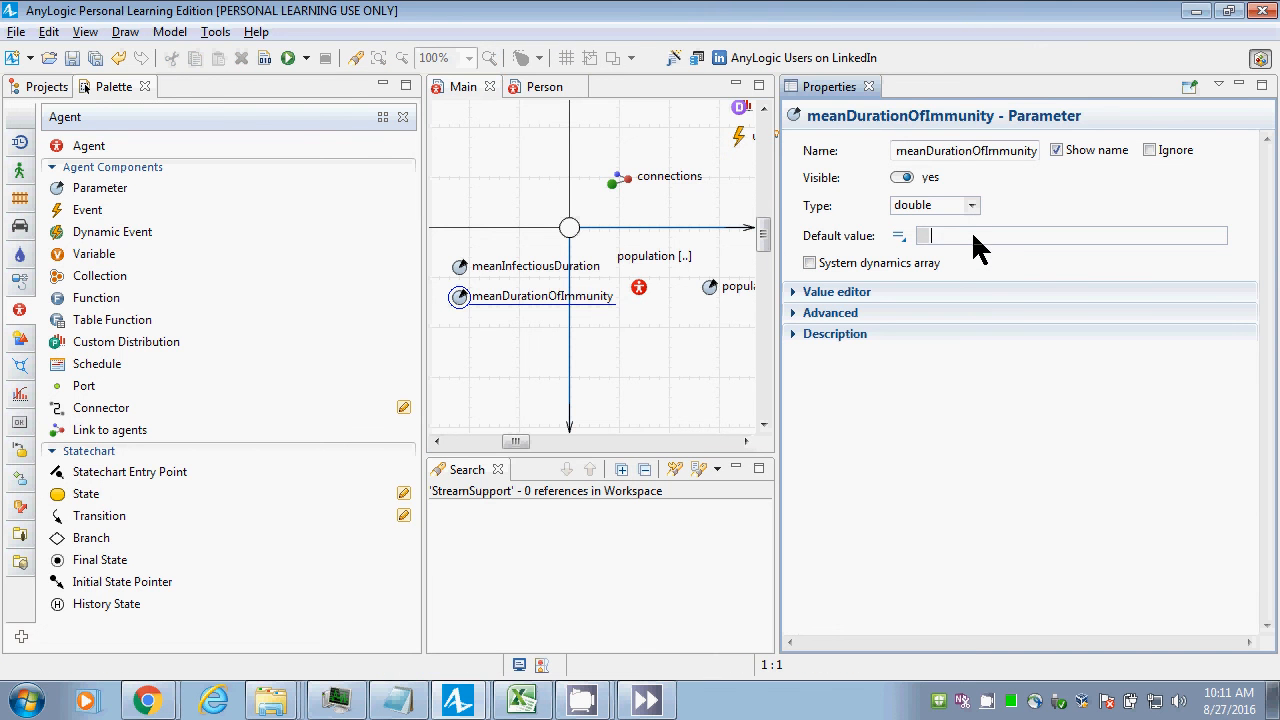
pyautogui.write('50')
# Add a parameter named contactsPerDay directly below meanDurationOfImmunity and give it a default value of 10.
pyautogui.click(58, 192)
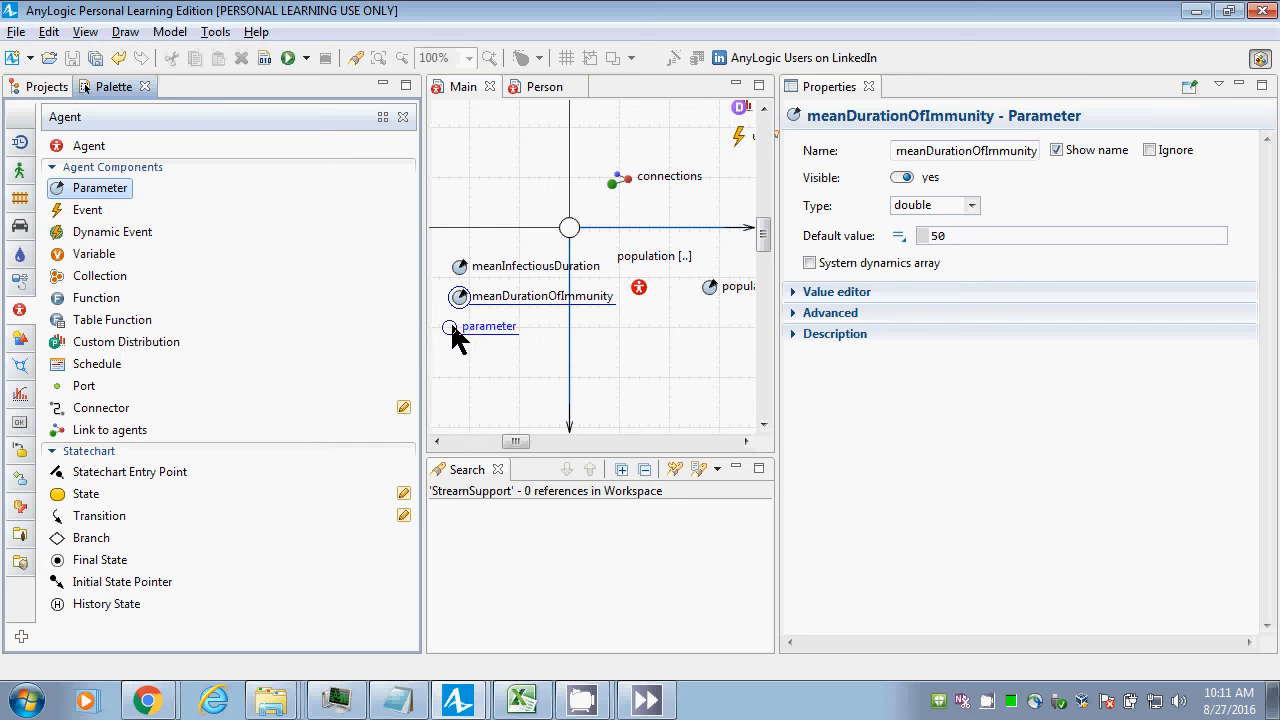
pyautogui.click(452, 330)
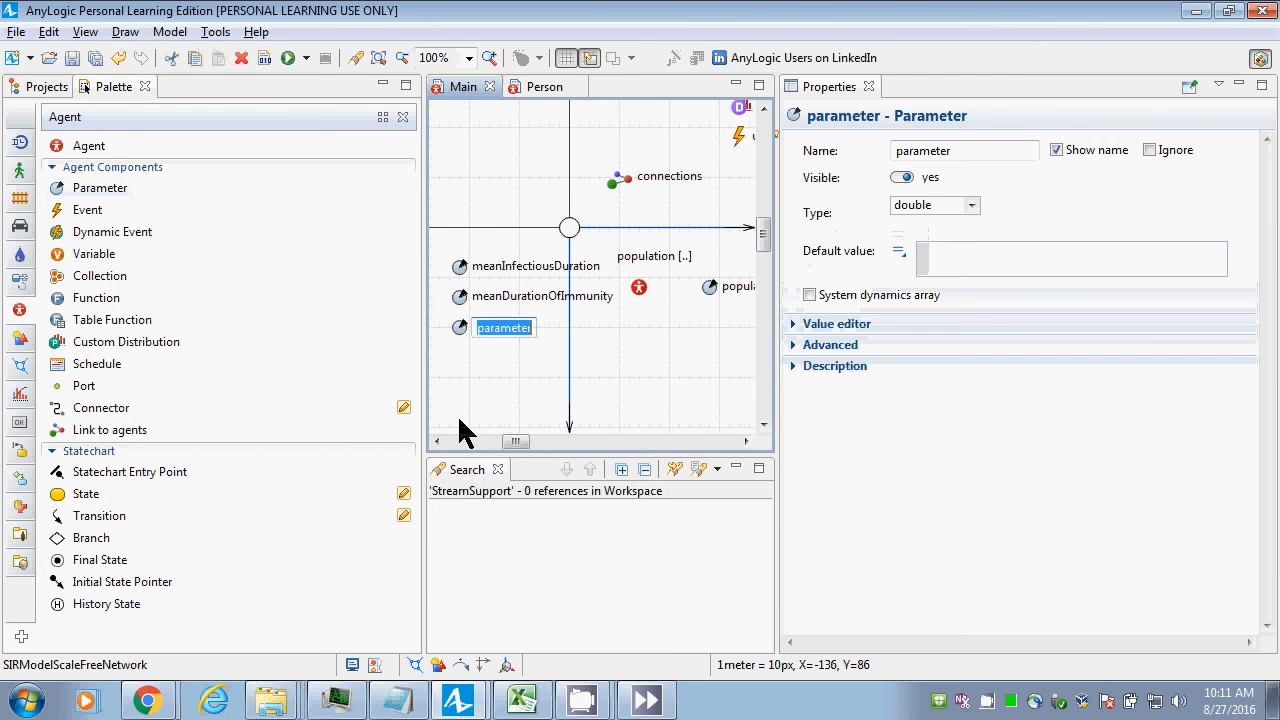
pyautogui.write('contacts')
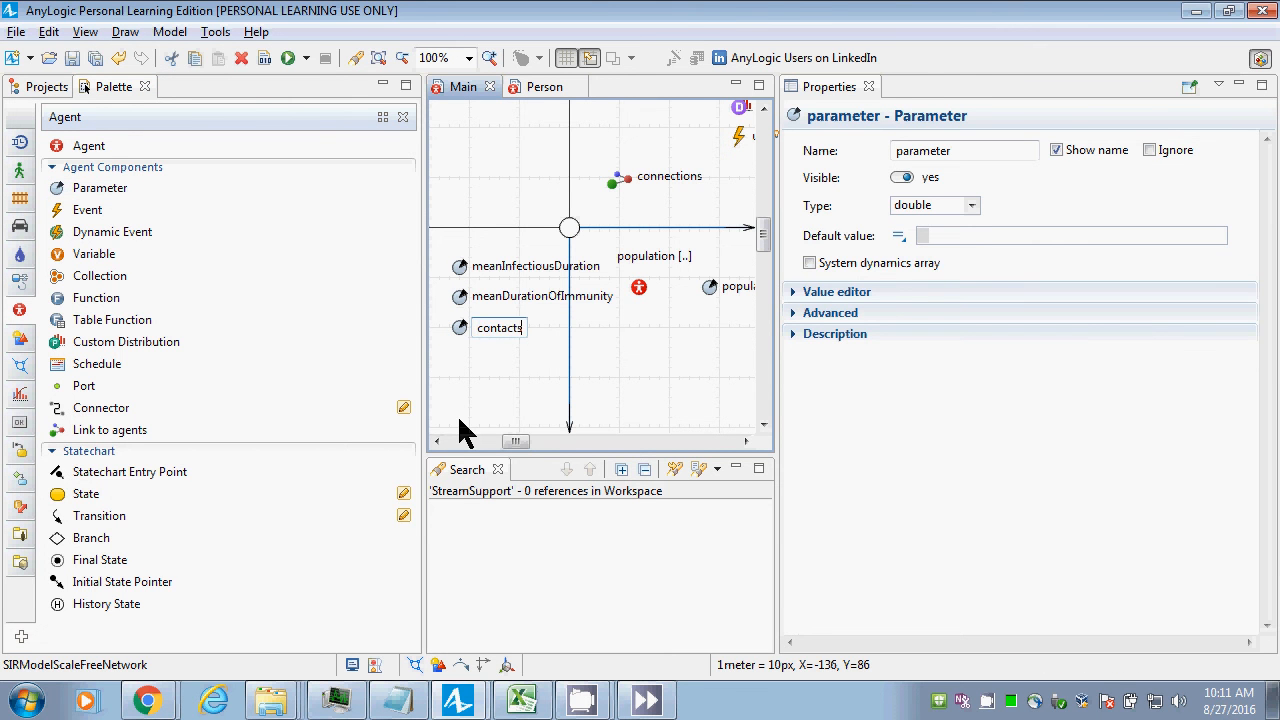
pyautogui.write('PerDay')
pyautogui.press('Return')
pyautogui.click(973, 236)
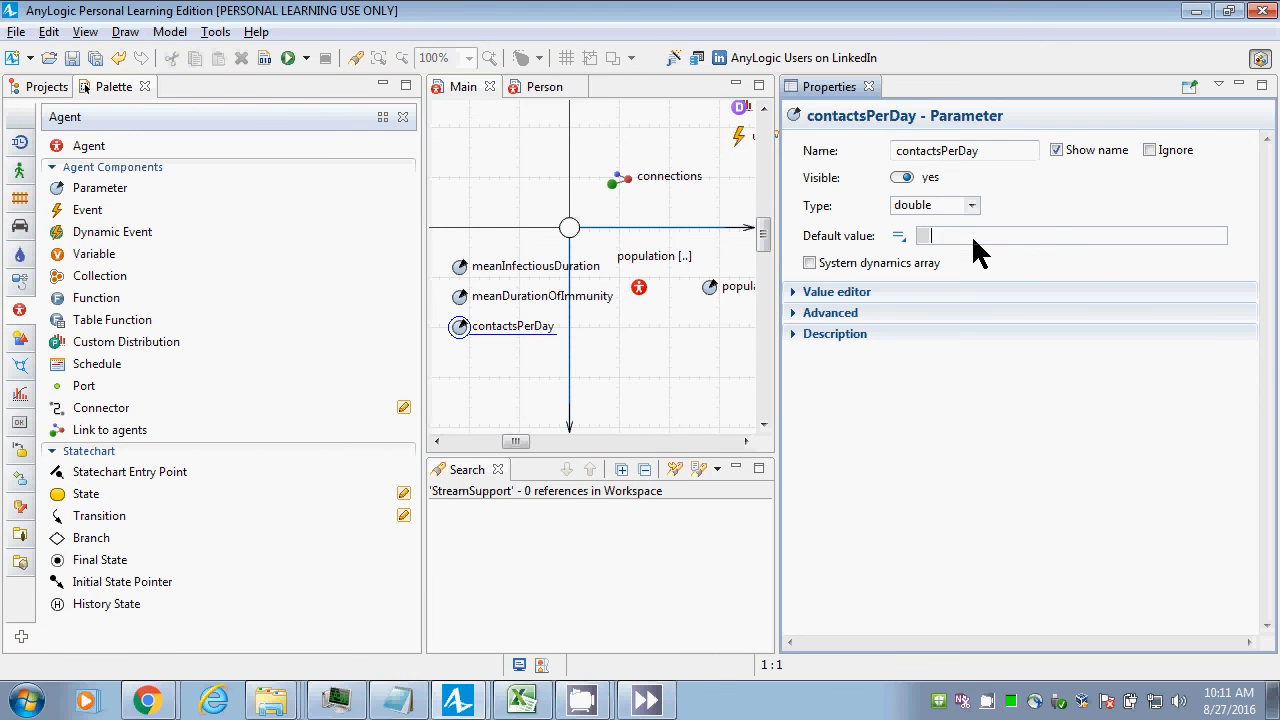
pyautogui.write('10')
# Set the default value of the meanDurationOfImmunity parameter to 50.0.
pyautogui.click(641, 290)
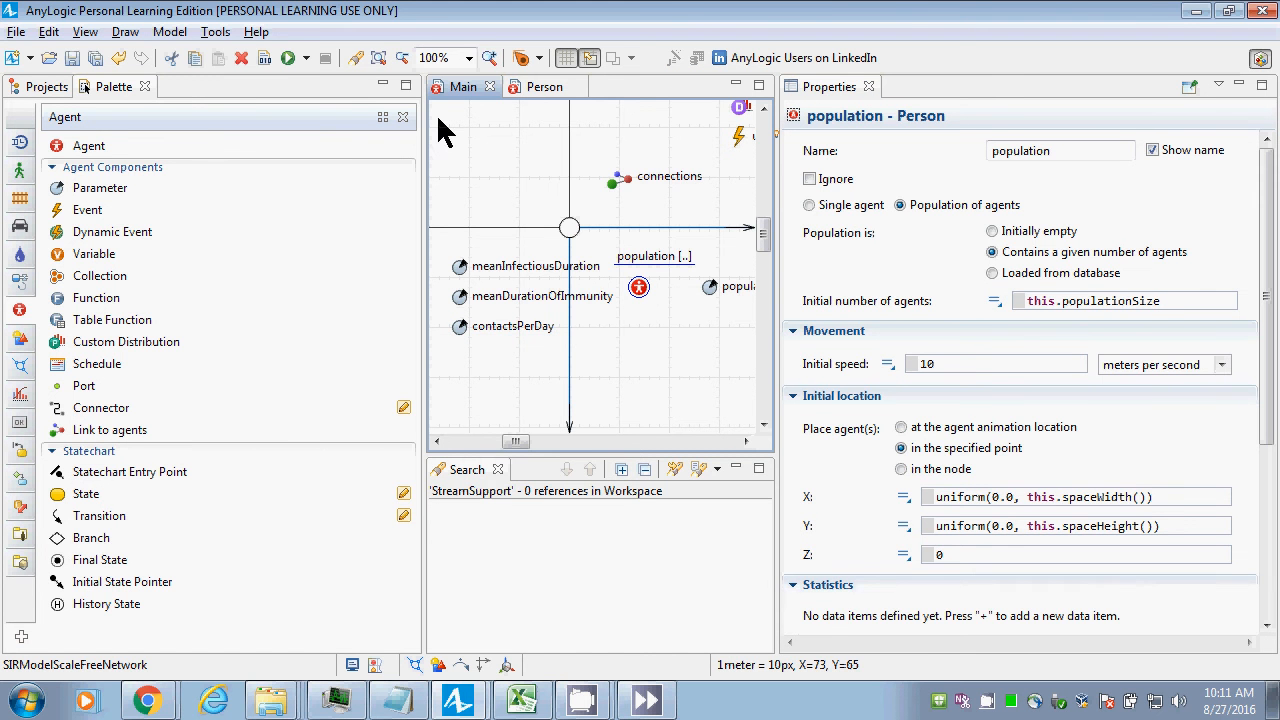
pyautogui.click(462, 330)
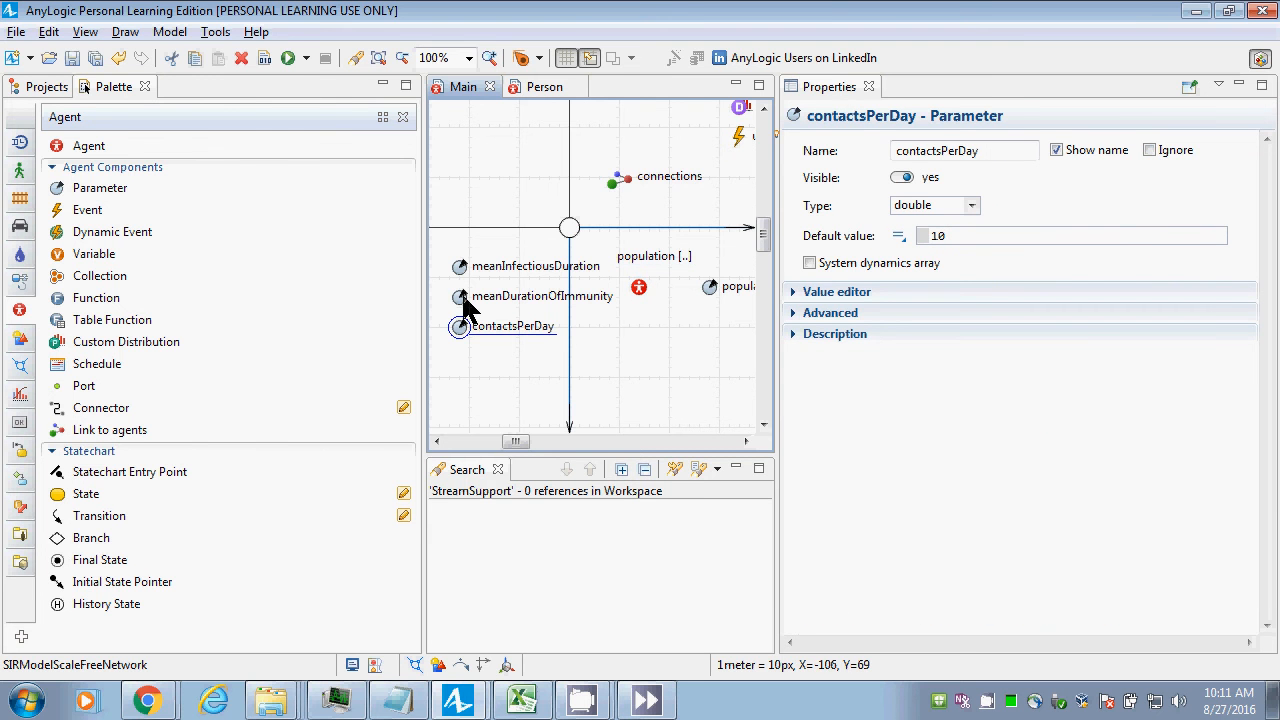
pyautogui.click(461, 299)
pyautogui.click(461, 328)
pyautogui.click(461, 303)
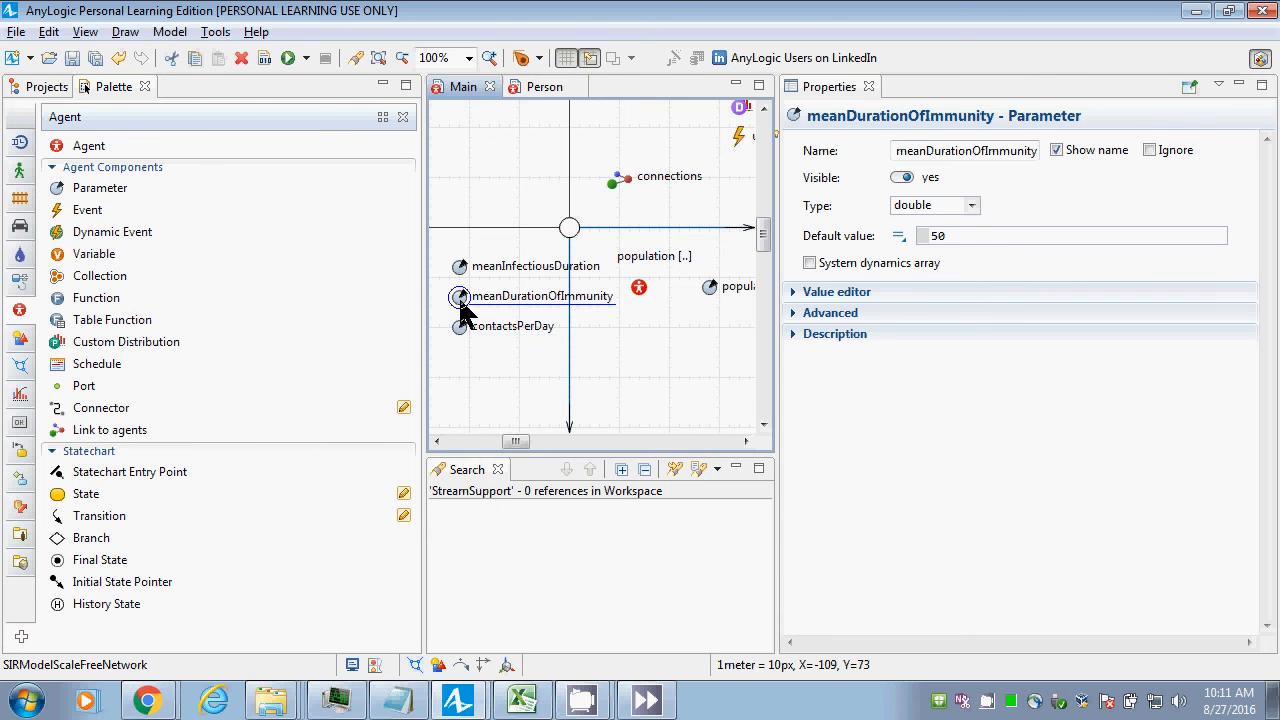
pyautogui.click(989, 235)
pyautogui.write('.0')
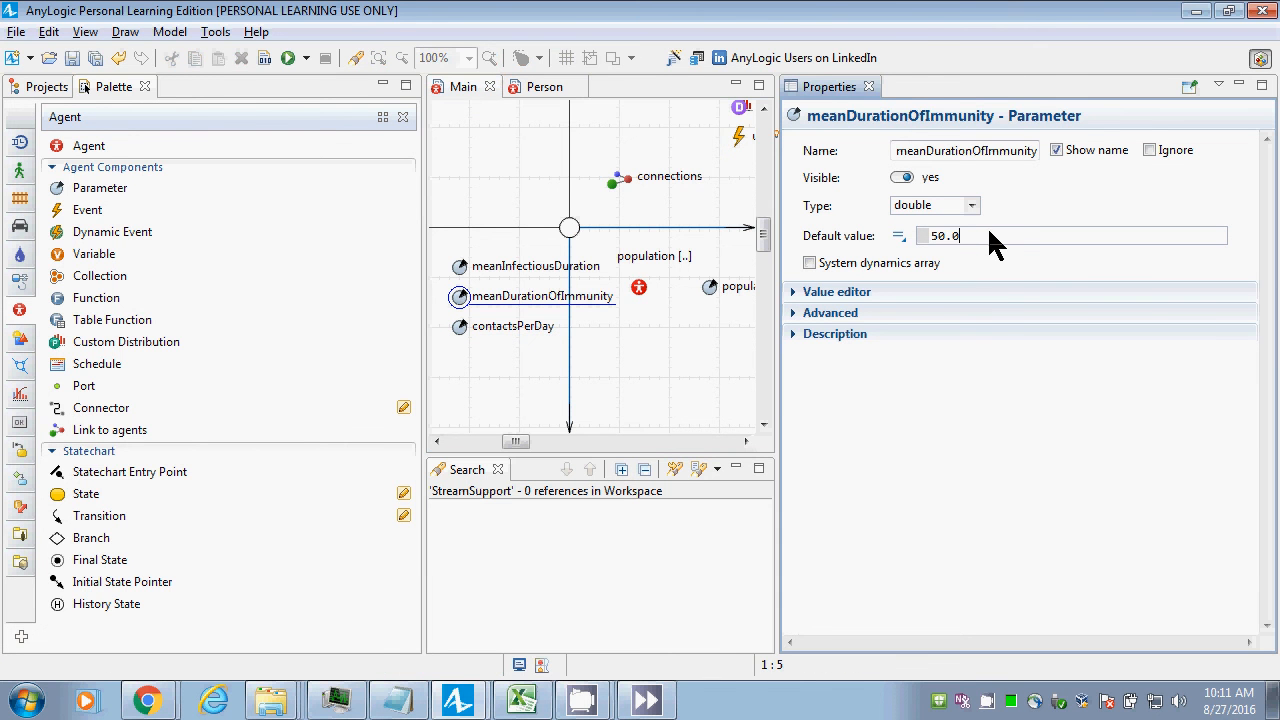
# Check meanInfectiousDuration's default value and set the default value of contactsPerDay to 10.0.
pyautogui.click(467, 272)
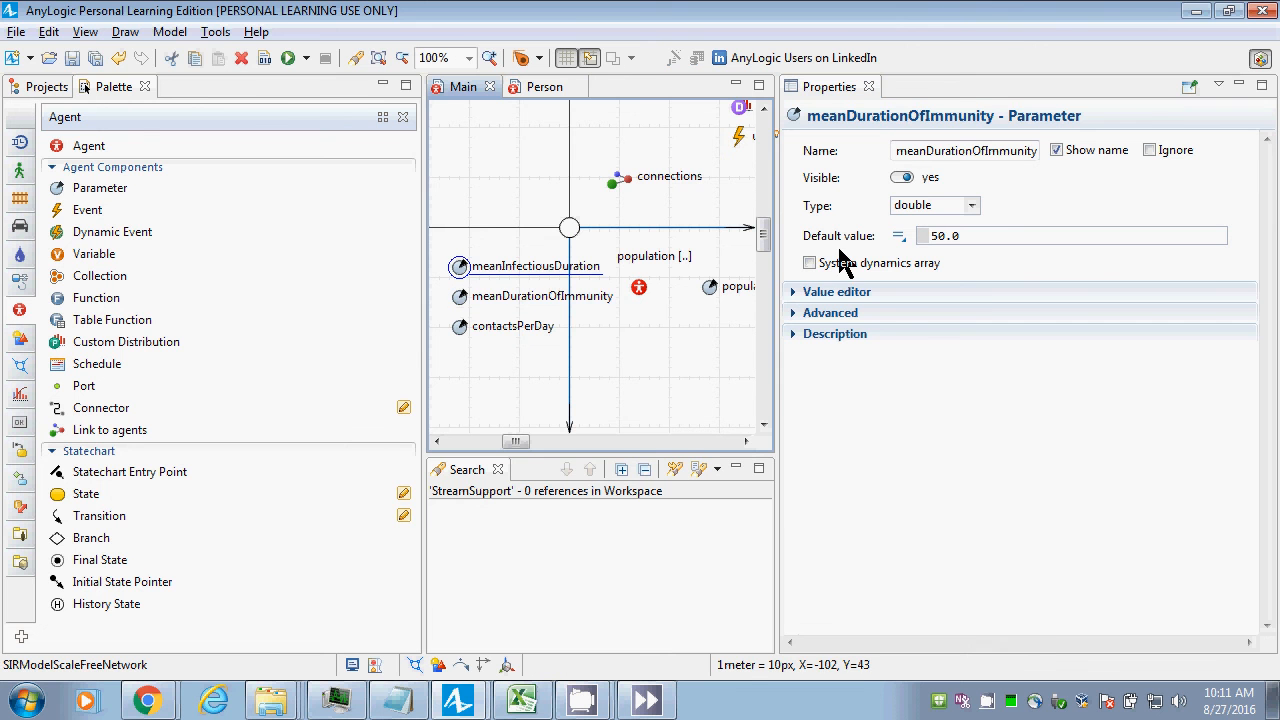
pyautogui.click(461, 329)
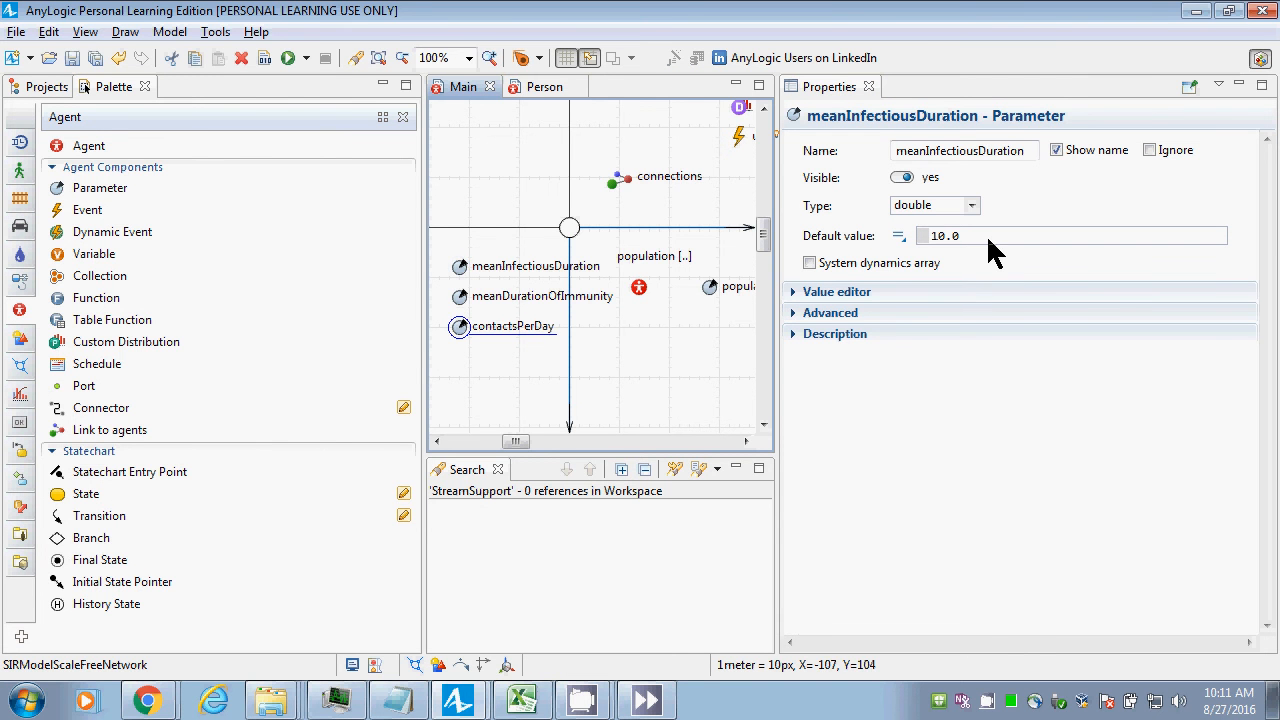
pyautogui.click(987, 235)
pyautogui.press('BackSpace')
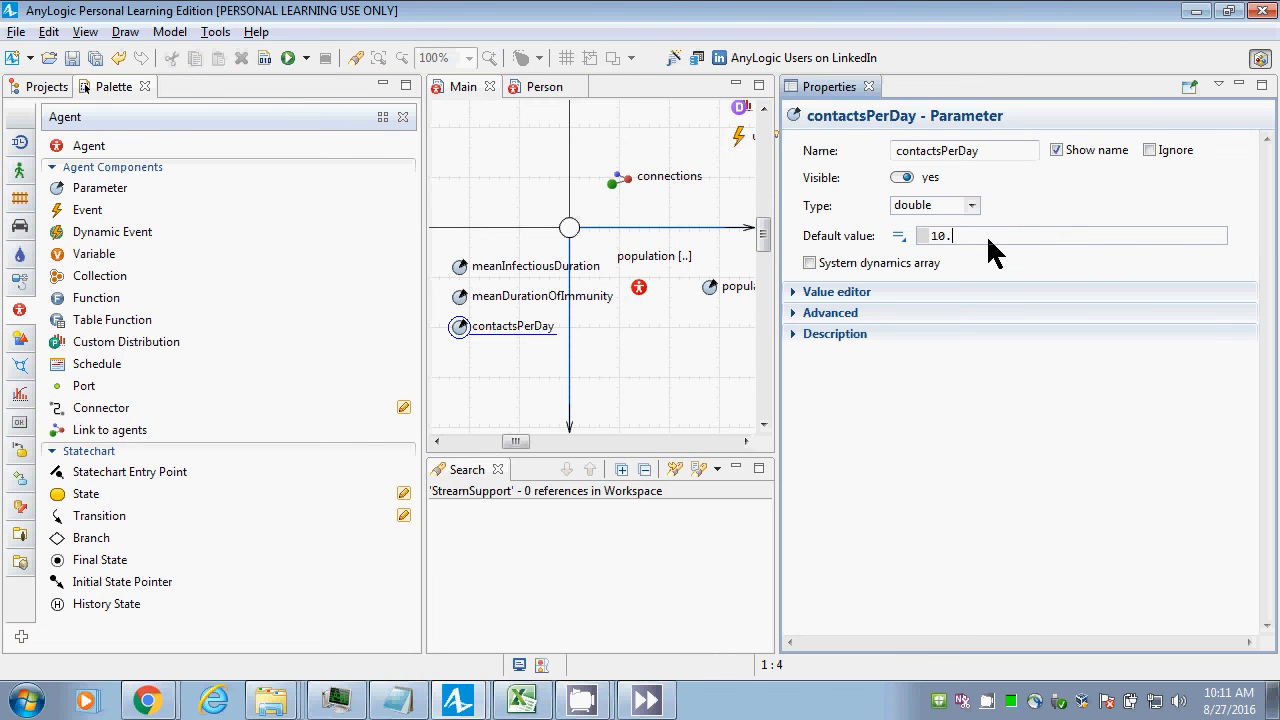
pyautogui.write('0')
# Change the meanInfectiousDuration parameter's type to Time with days as its unit.
pyautogui.click(460, 268)
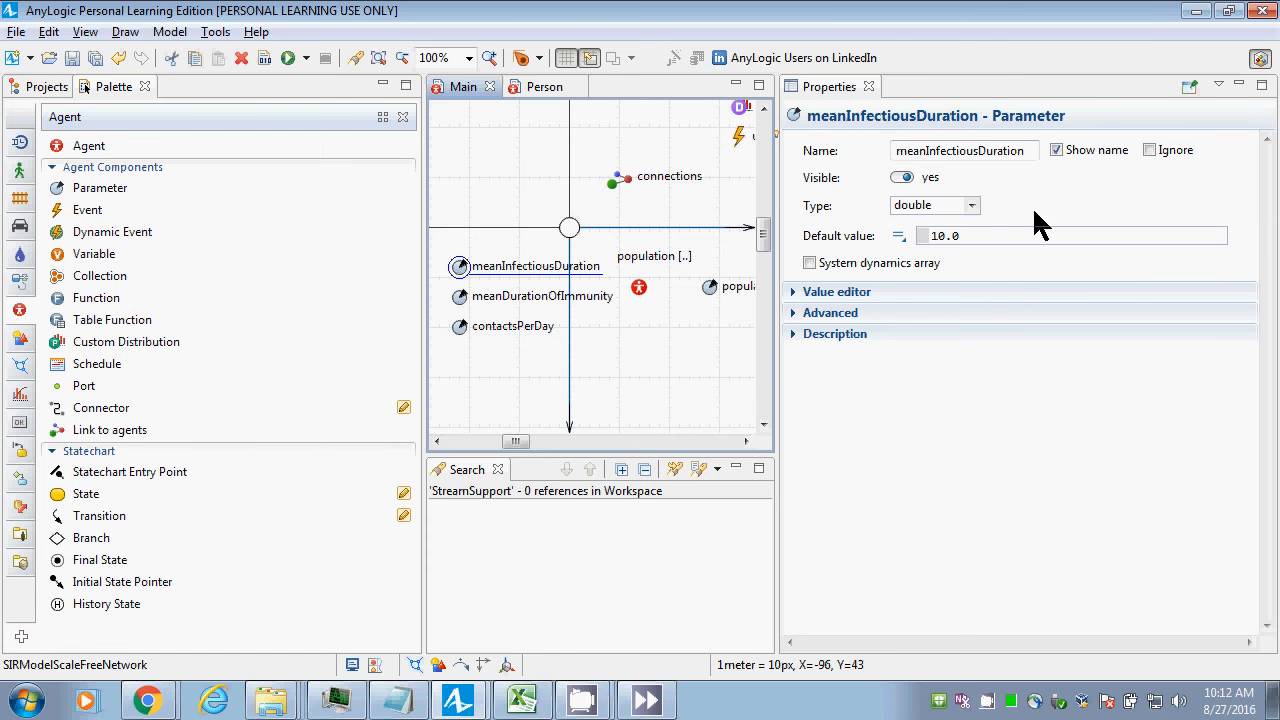
pyautogui.click(971, 206)
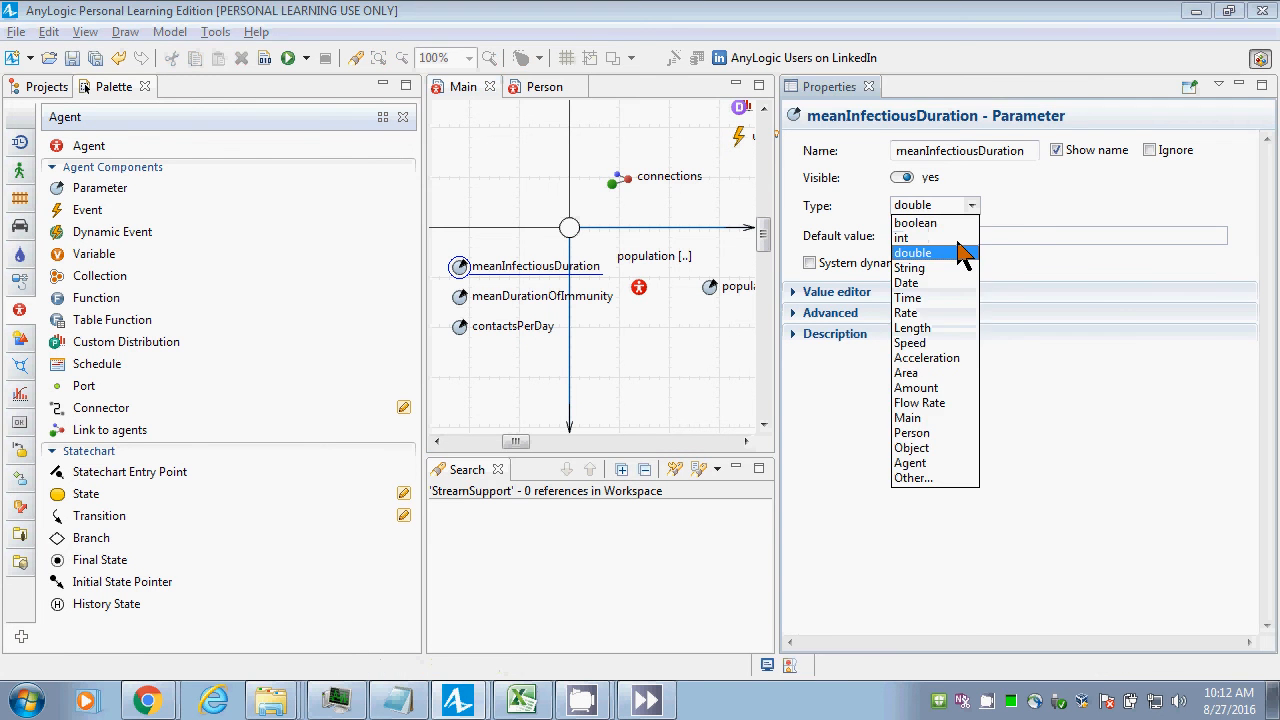
pyautogui.click(935, 298)
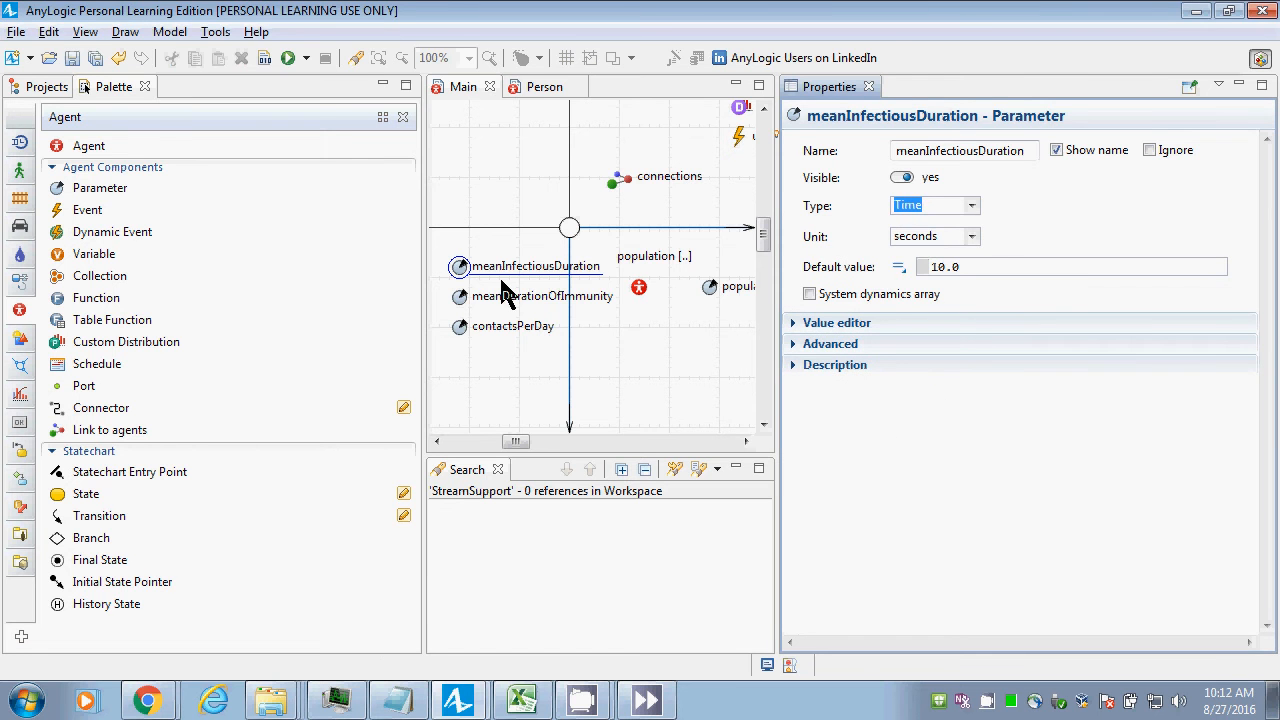
pyautogui.click(971, 237)
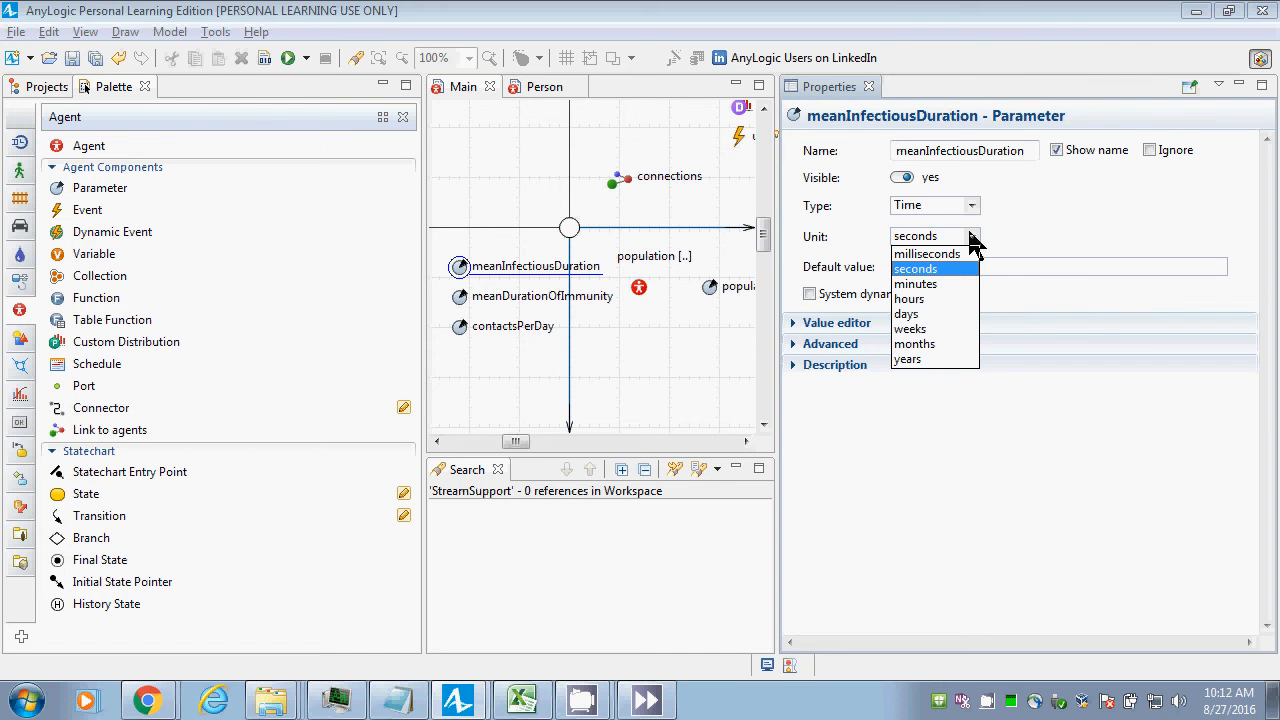
pyautogui.click(937, 314)
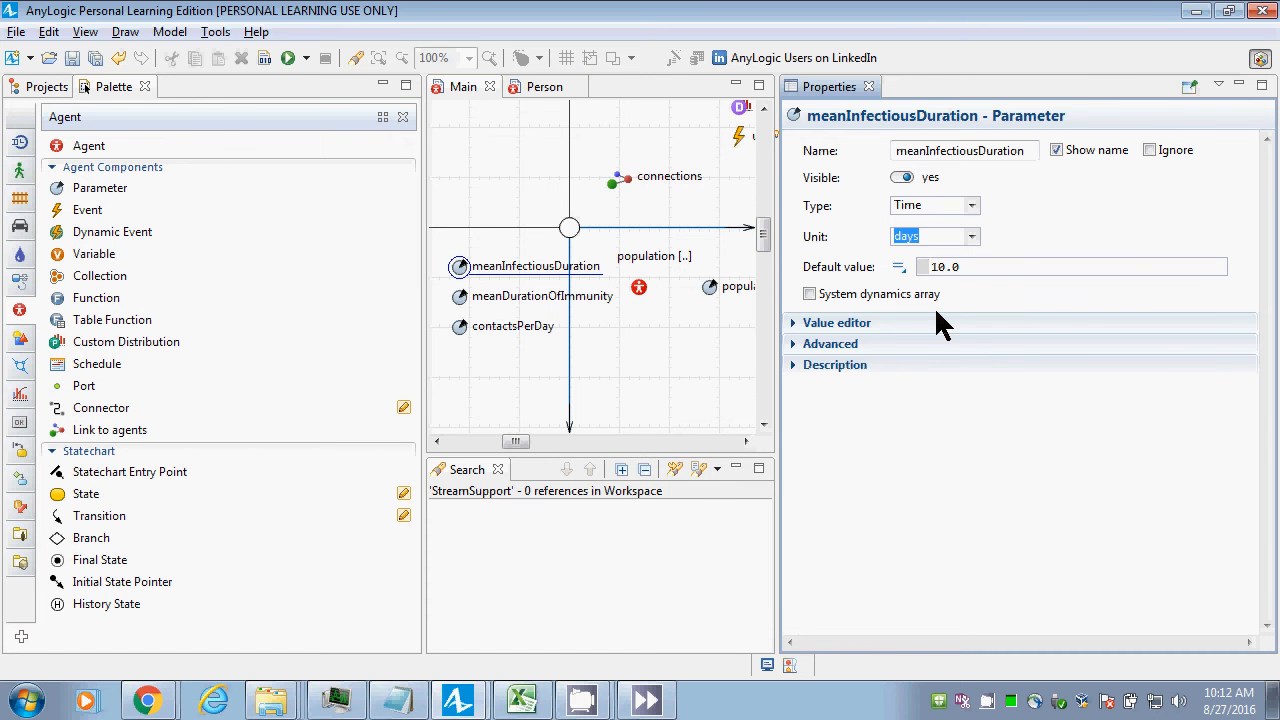
# Change the meanDurationOfImmunity parameter's type to Time with days as its unit.
pyautogui.click(477, 303)
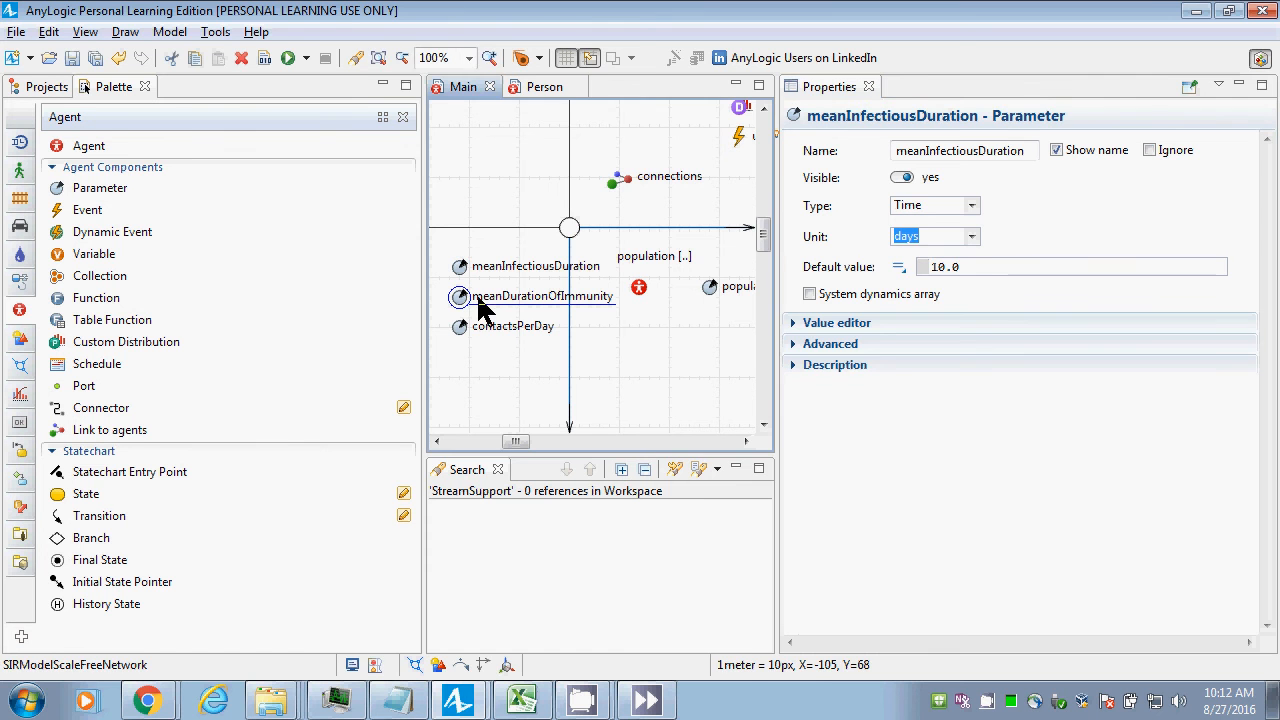
pyautogui.click(971, 205)
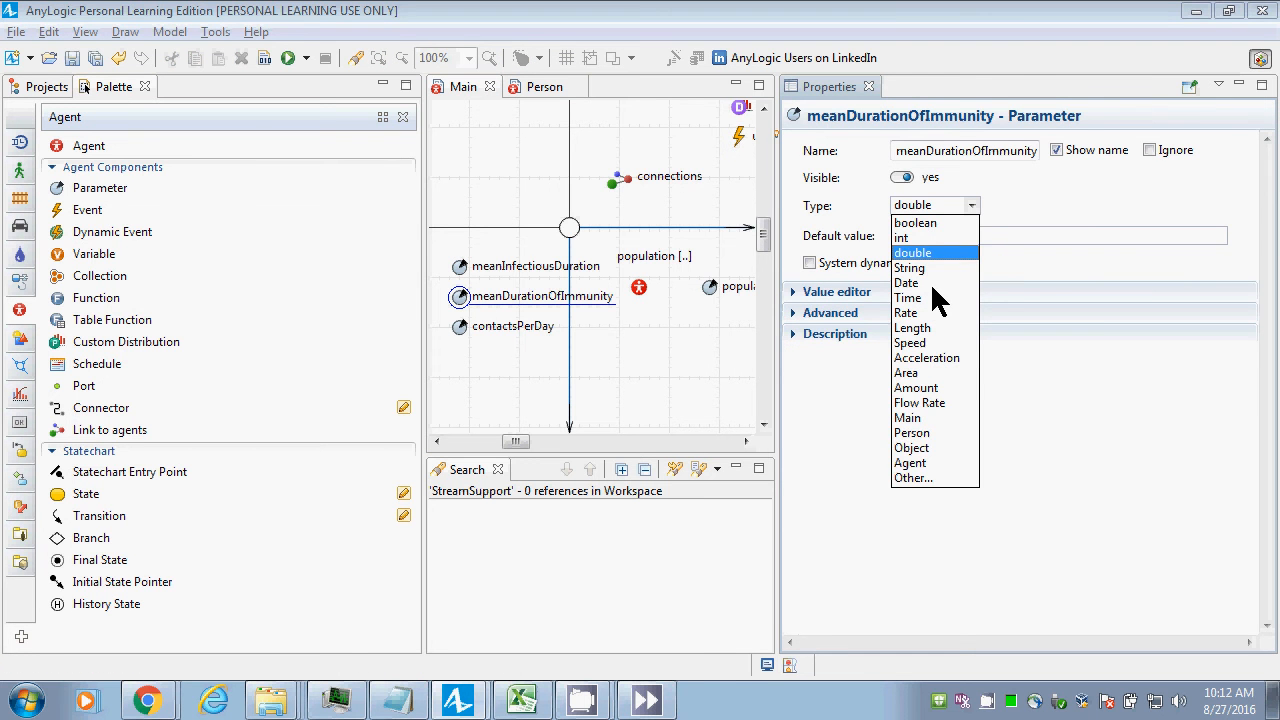
pyautogui.click(935, 297)
pyautogui.click(973, 238)
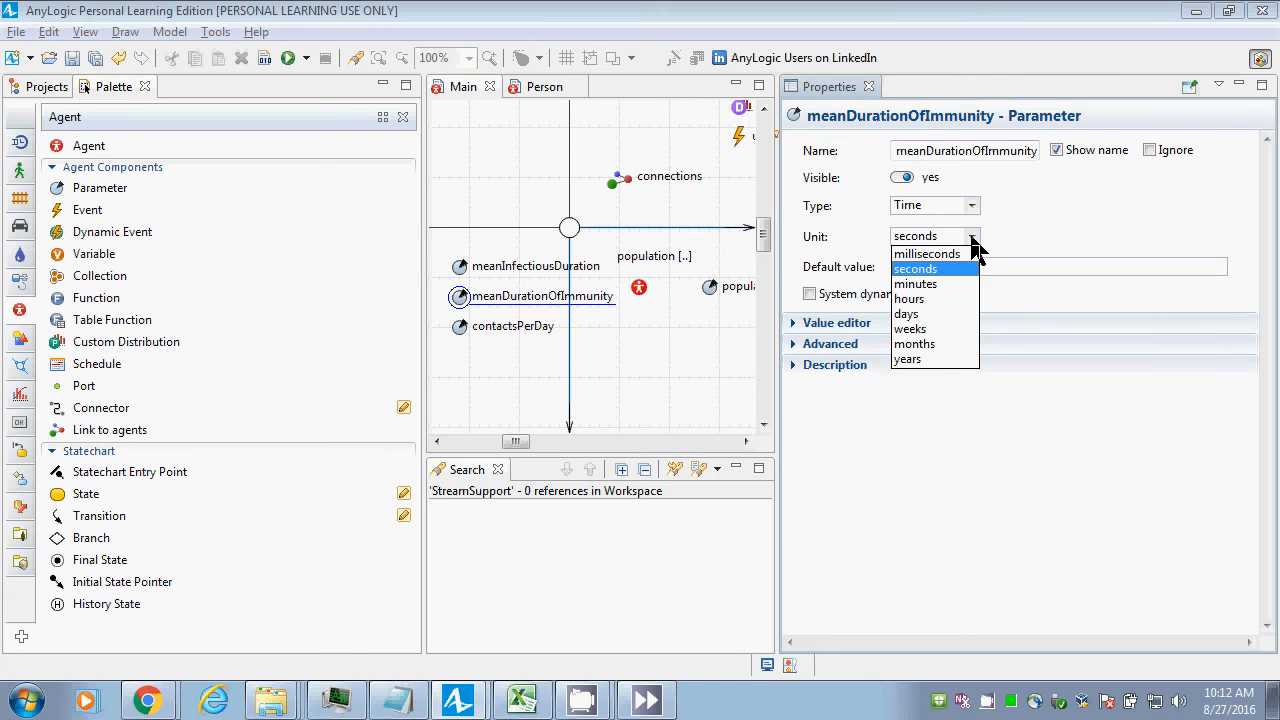
pyautogui.click(916, 314)
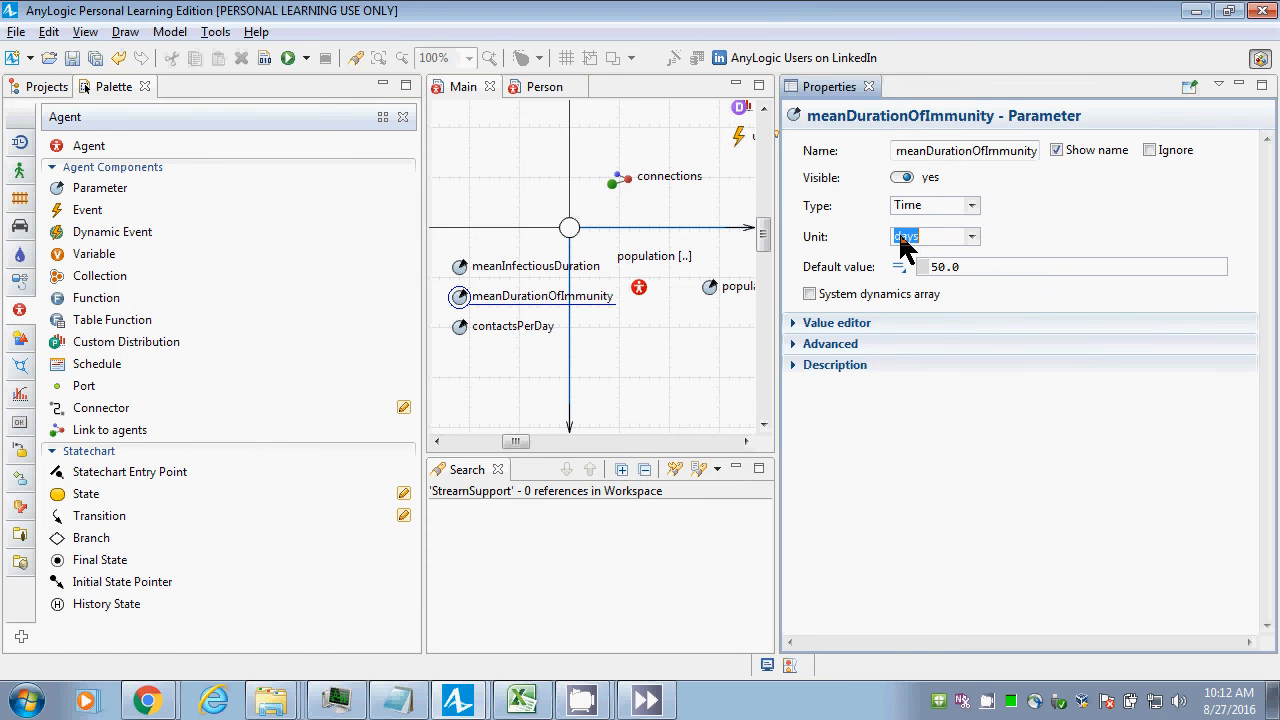
# Change the contactsPerDay parameter's type to Rate with per day as its unit.
pyautogui.click(466, 328)
pyautogui.click(971, 207)
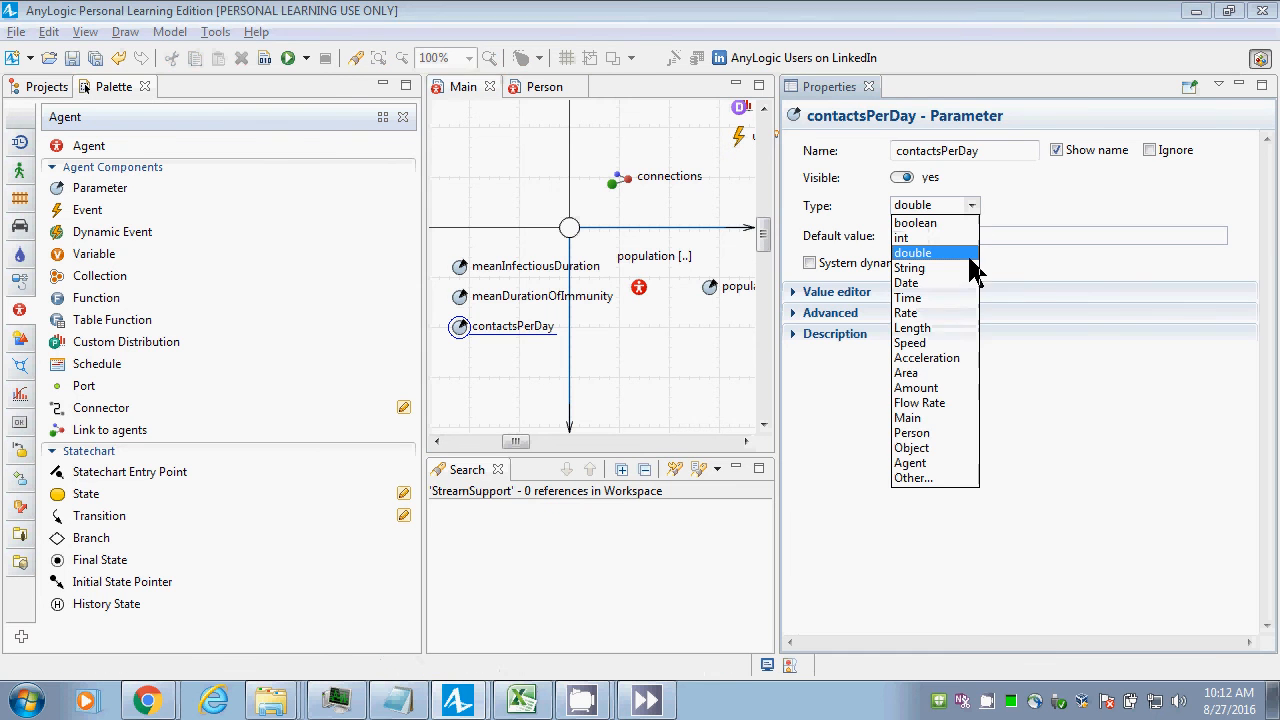
pyautogui.click(935, 310)
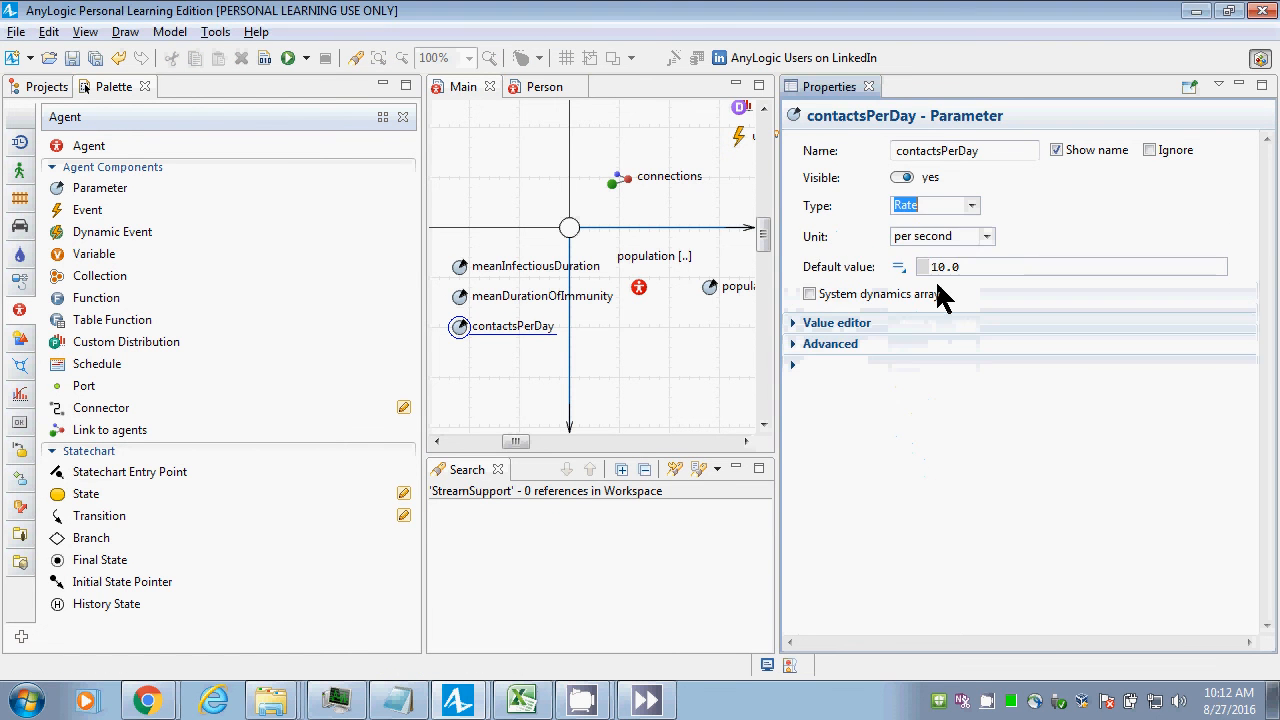
pyautogui.click(984, 238)
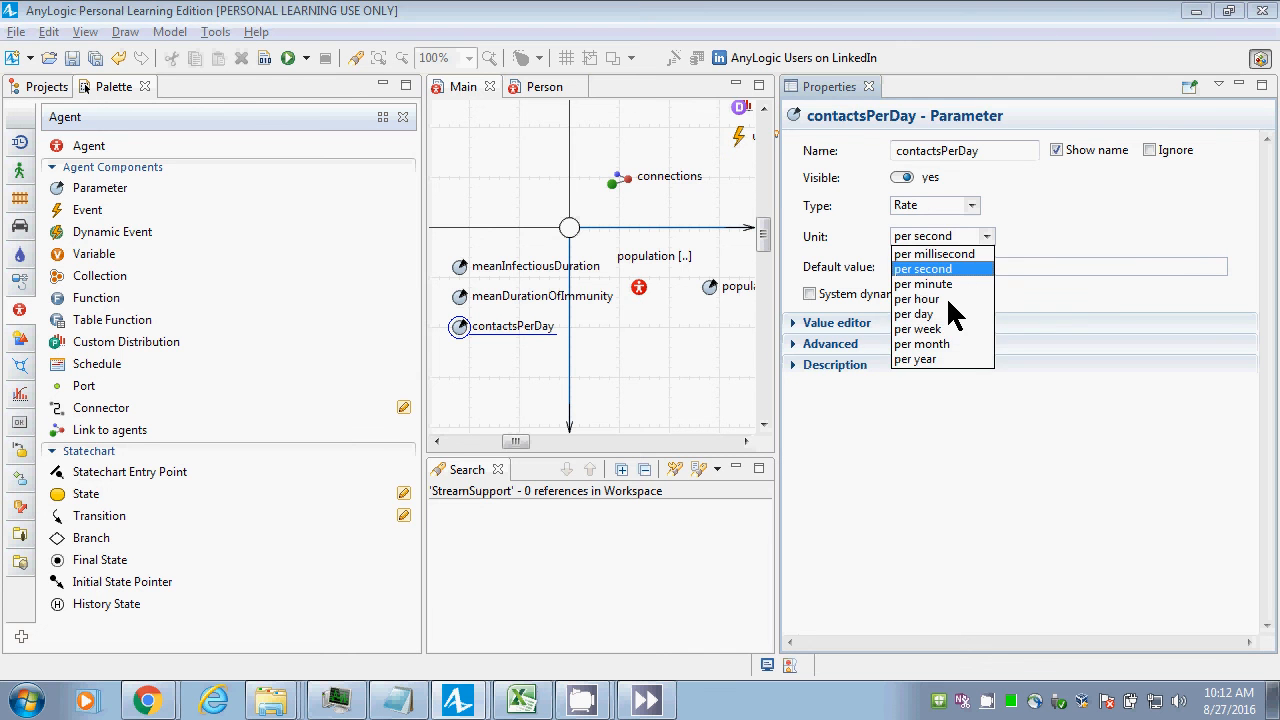
pyautogui.click(946, 313)
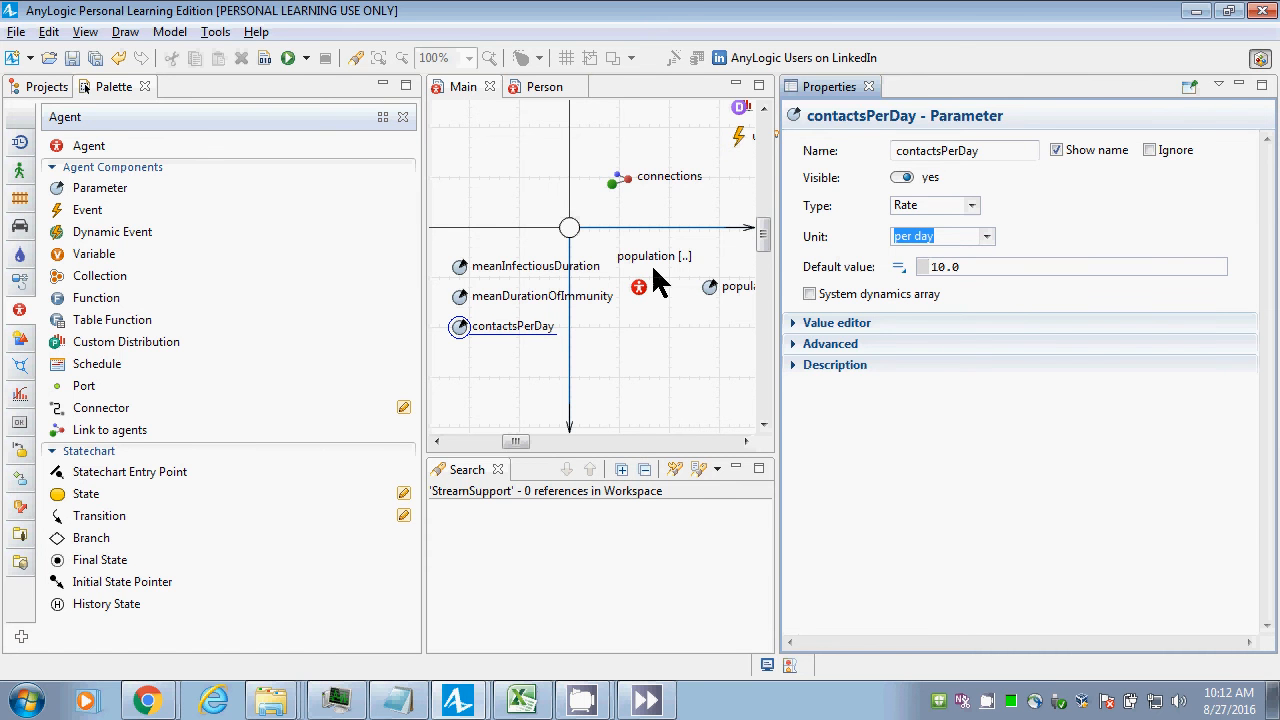
# In the Person statechart, set the recovery transition's rate to 1.0 / main.meanInfectiousDuration and widen the properties area to show the whole expression.
pyautogui.click(541, 92)
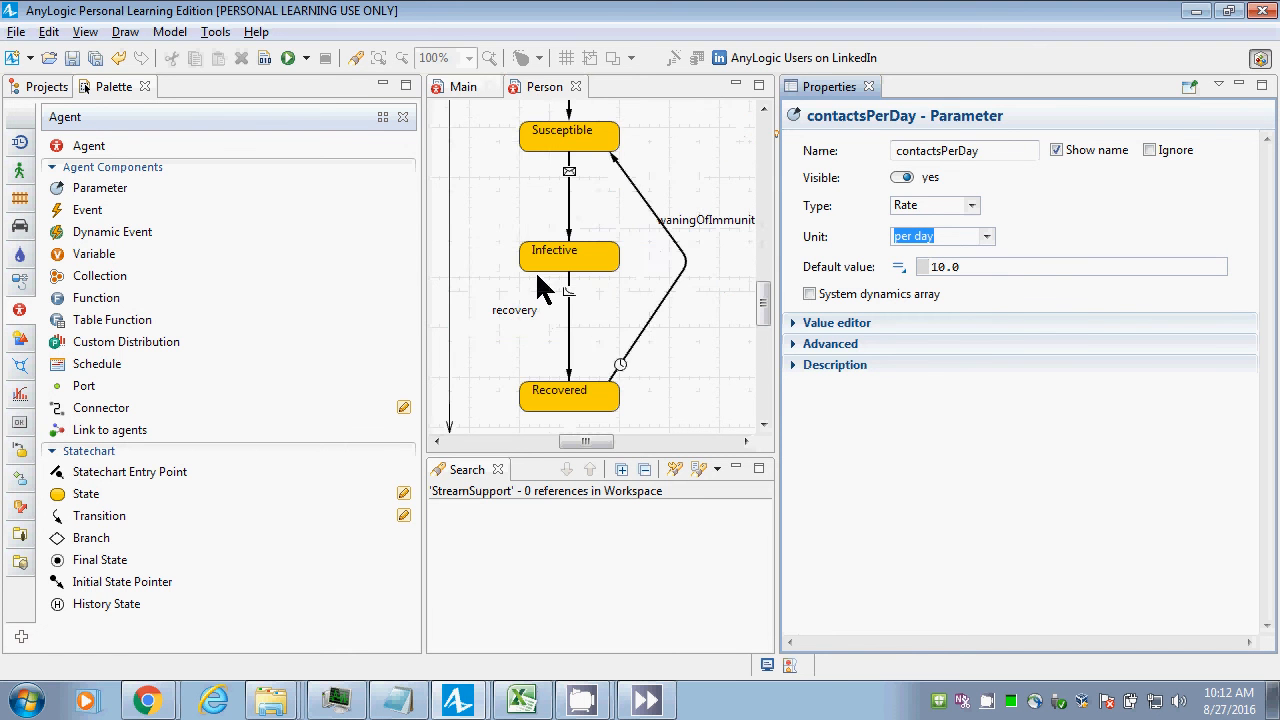
pyautogui.click(572, 310)
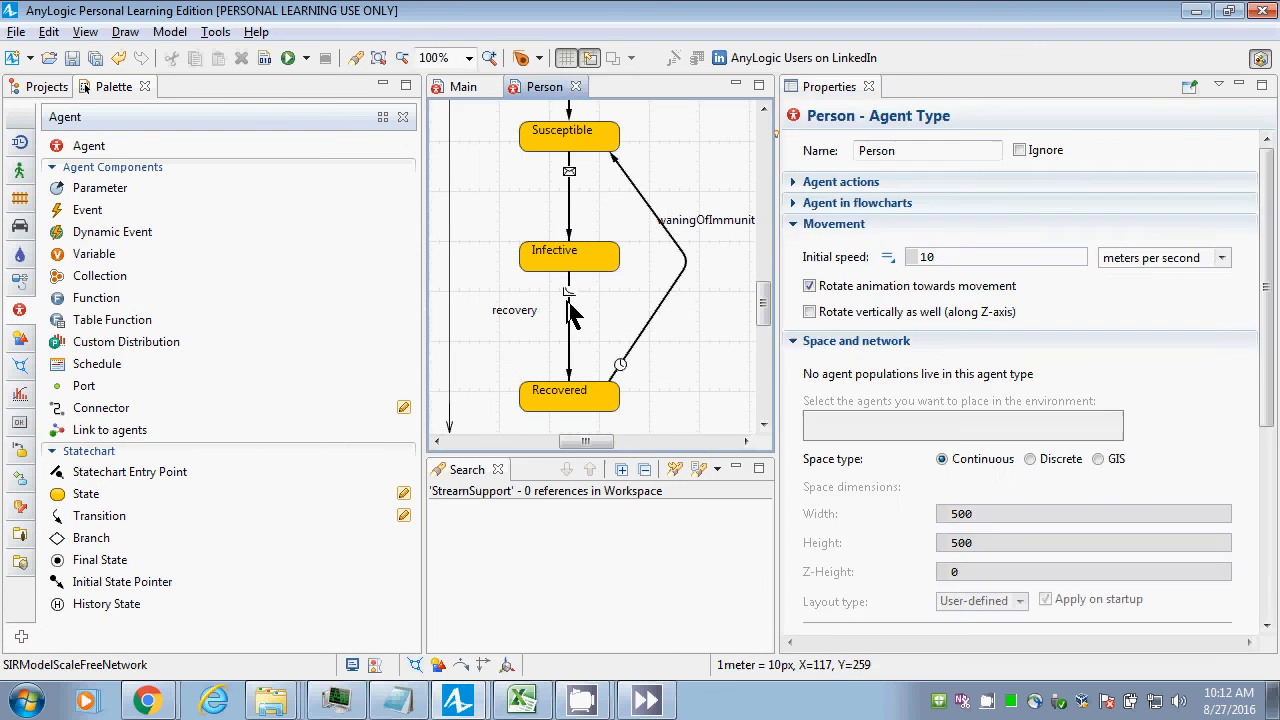
pyautogui.click(569, 305)
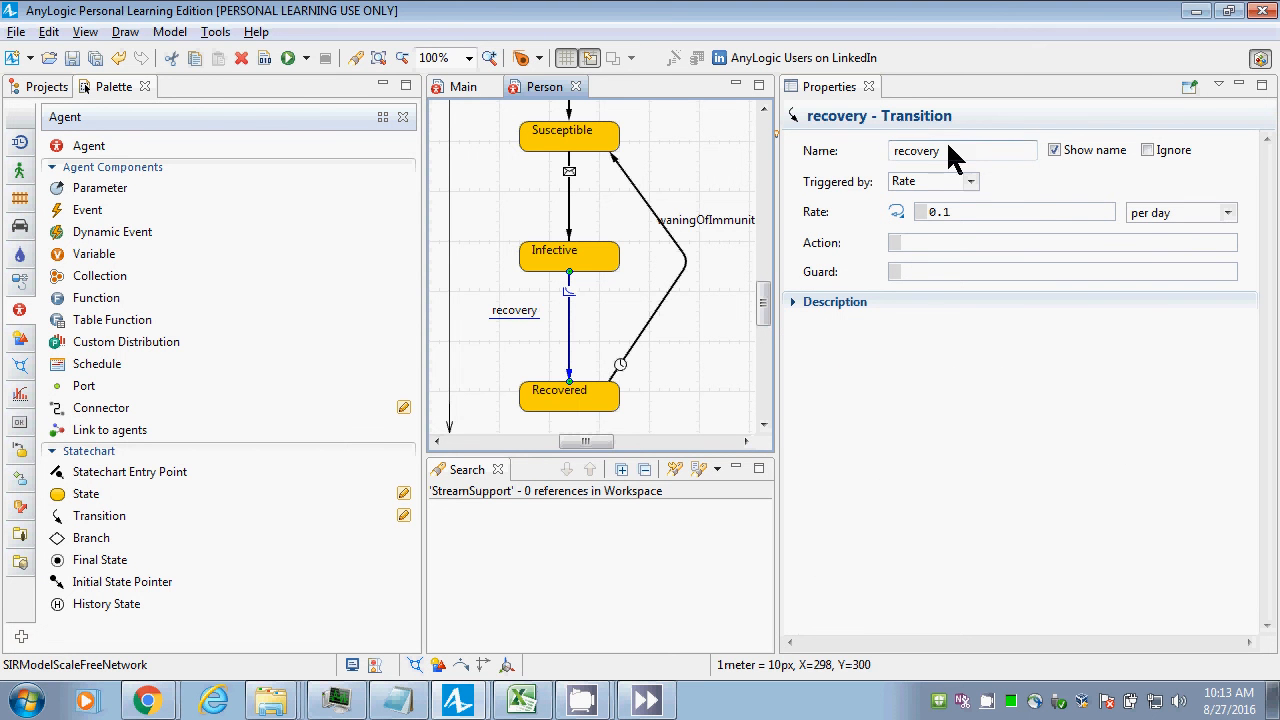
pyautogui.moveTo(968, 213); pyautogui.dragTo(820, 214)
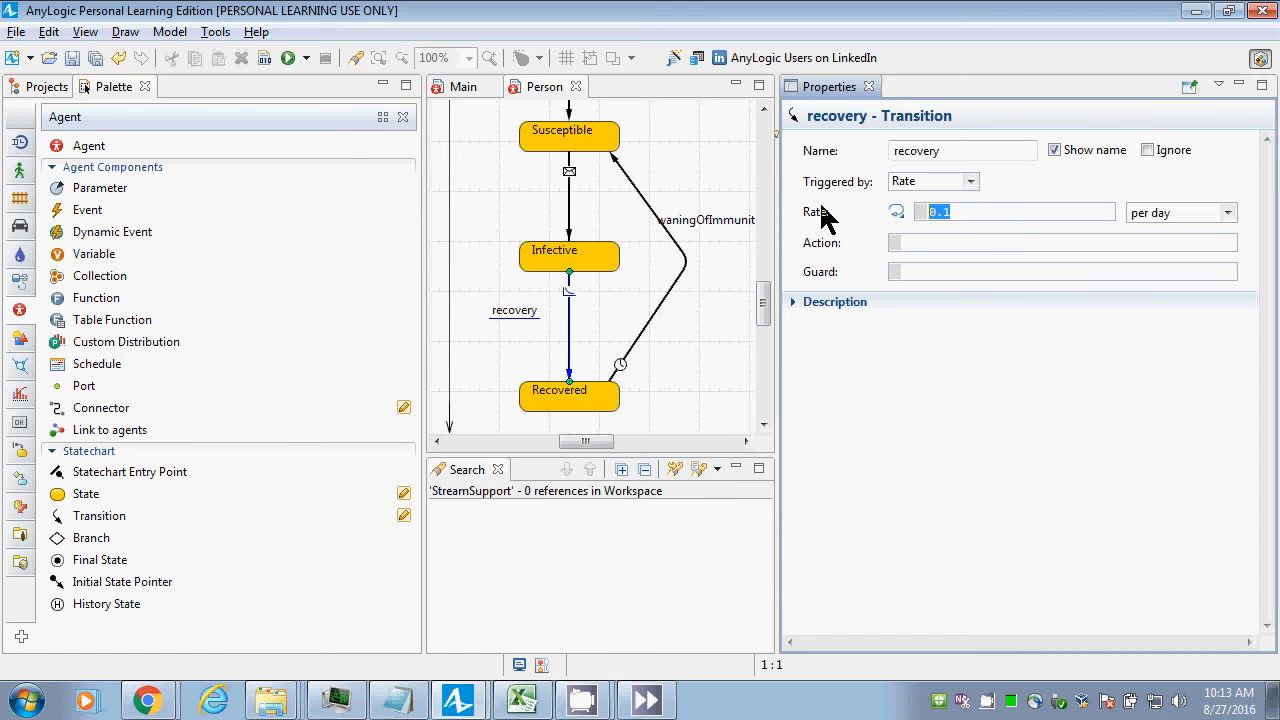
pyautogui.write('1.0 / main.mean')
pyautogui.hotkey('ctrl', 'space')
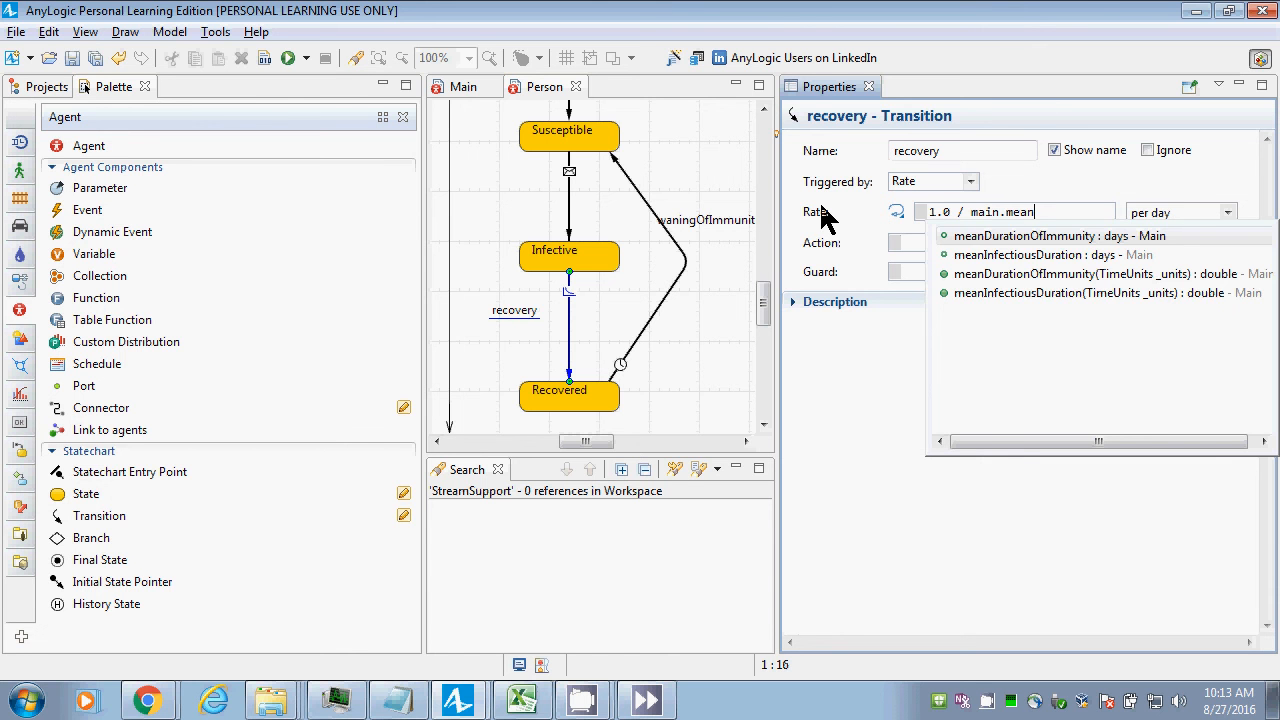
pyautogui.press('Down')
pyautogui.press('Return')
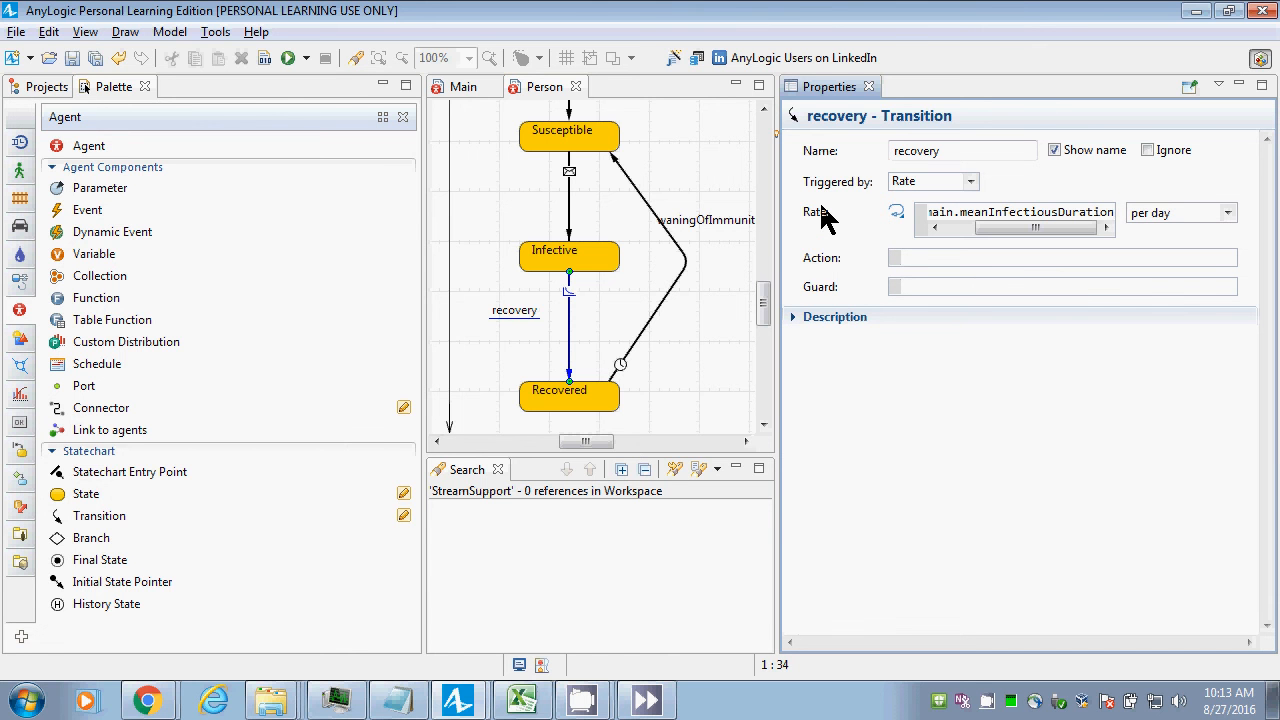
pyautogui.hotkey('ctrl', 'Left')
pyautogui.hotkey('ctrl', 'Left')
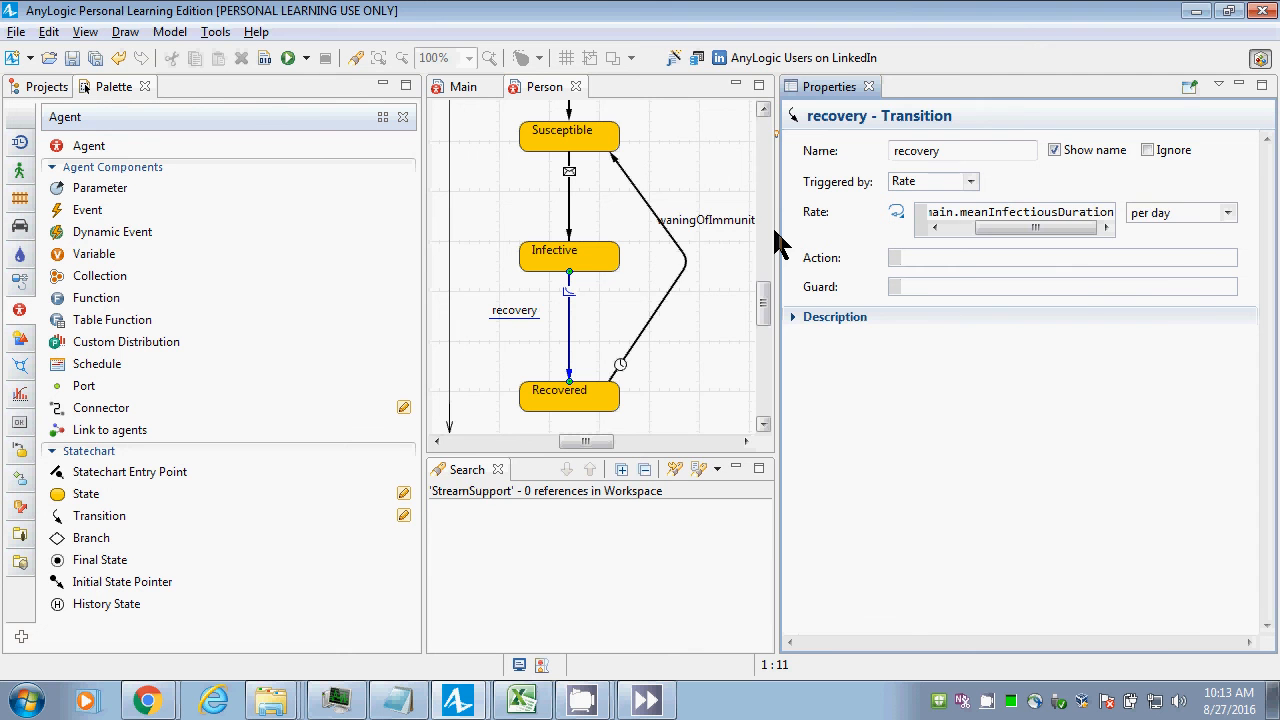
pyautogui.moveTo(780, 243); pyautogui.dragTo(690, 255)
pyautogui.hotkey('ctrl', 'Left')
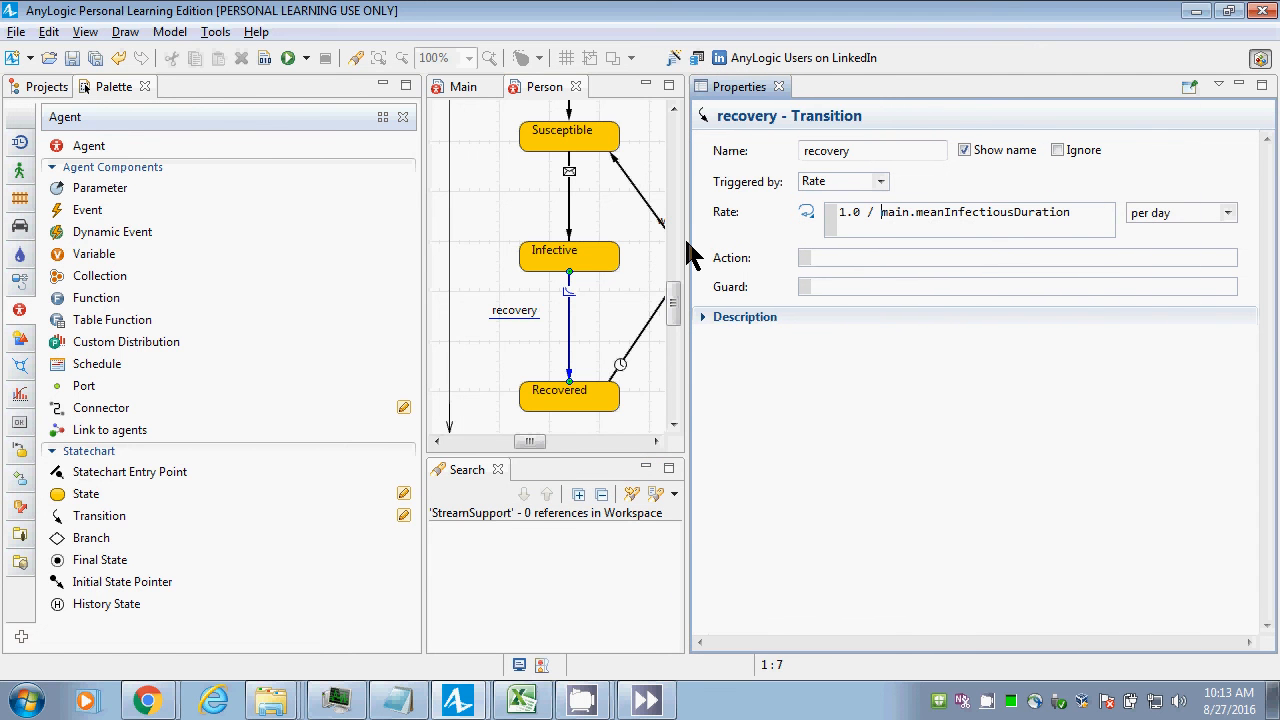
pyautogui.hotkey('shift', 'End')
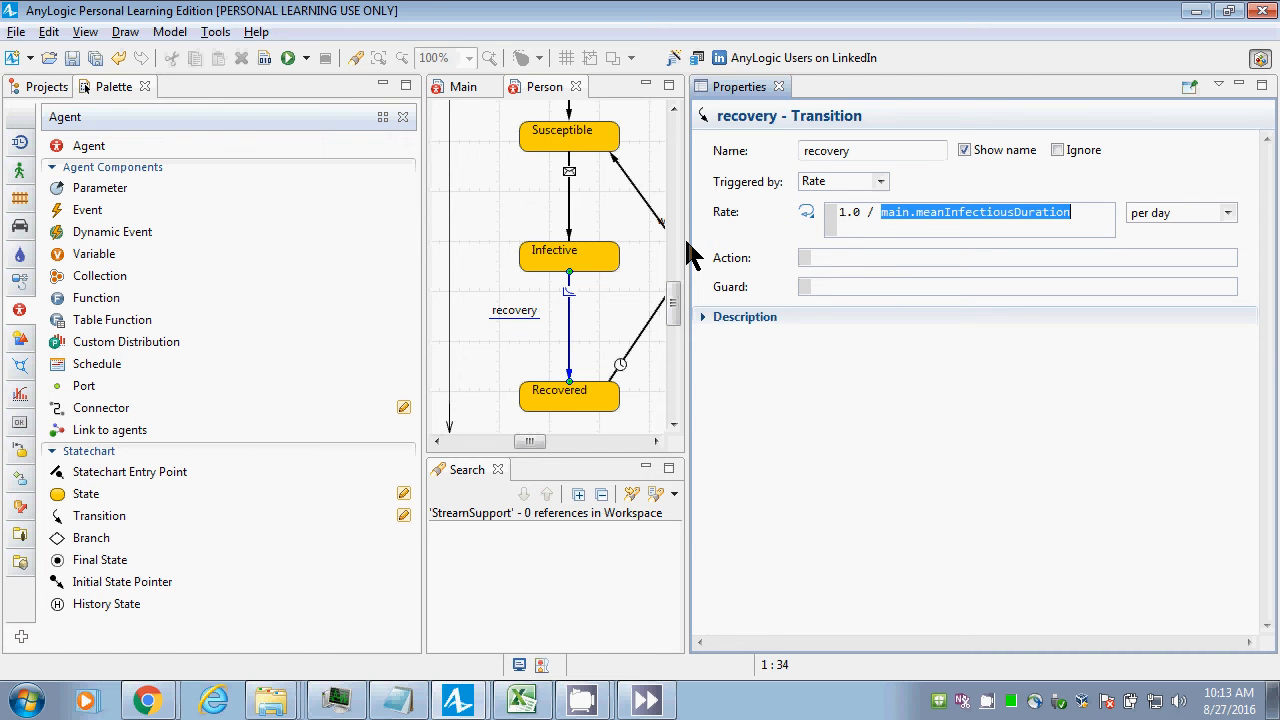
pyautogui.press('End')
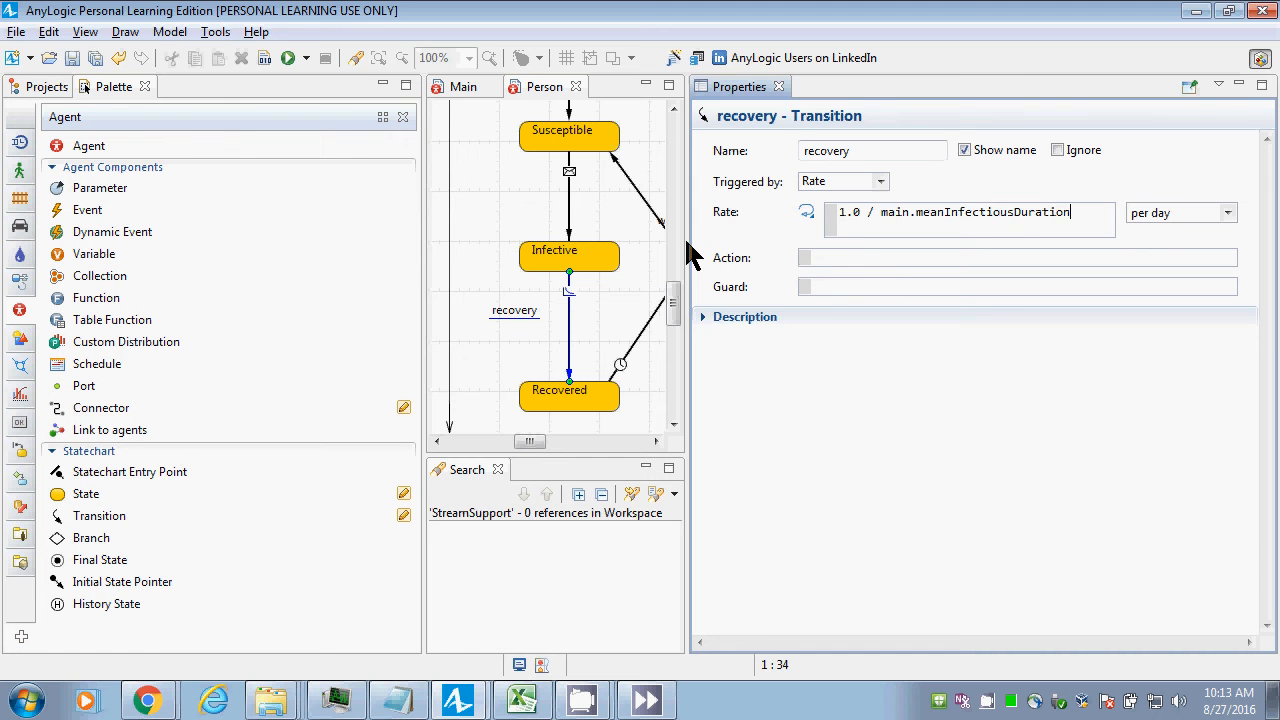
# Set the waningOfImmunity transition's timeout to main.meanDurationOfImmunity and save the model.
pyautogui.click(653, 320)
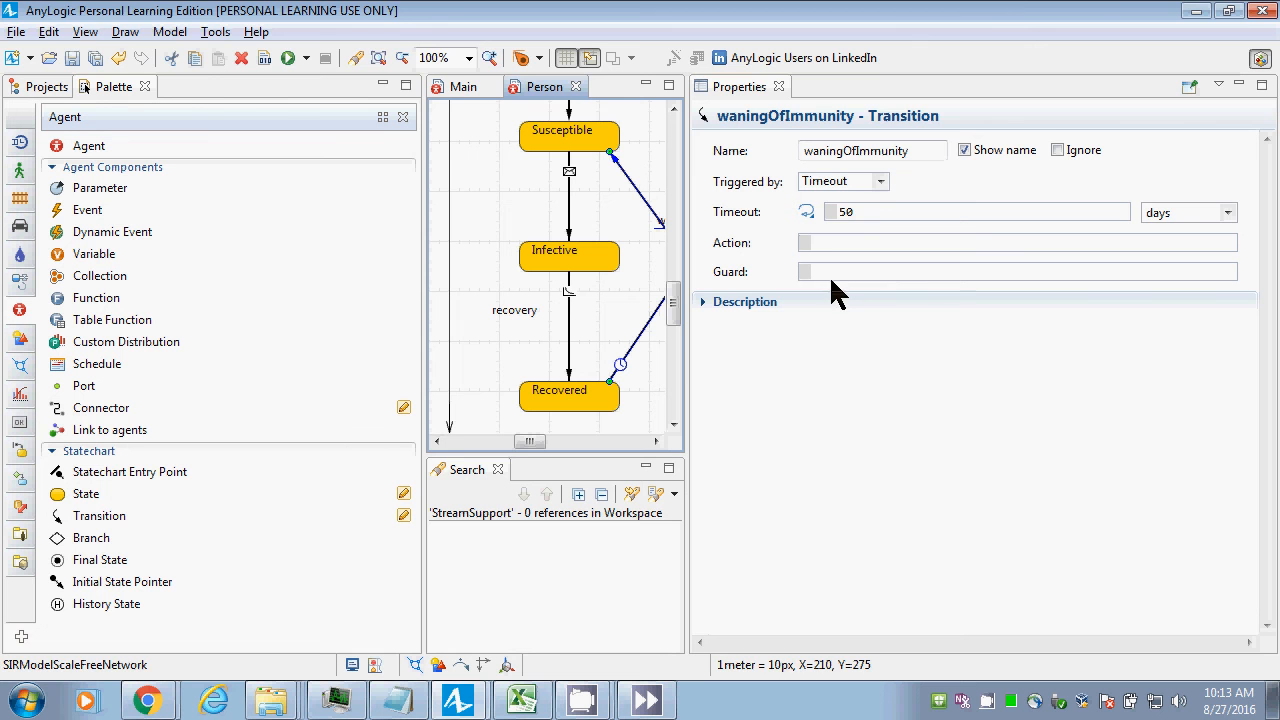
pyautogui.click(868, 213)
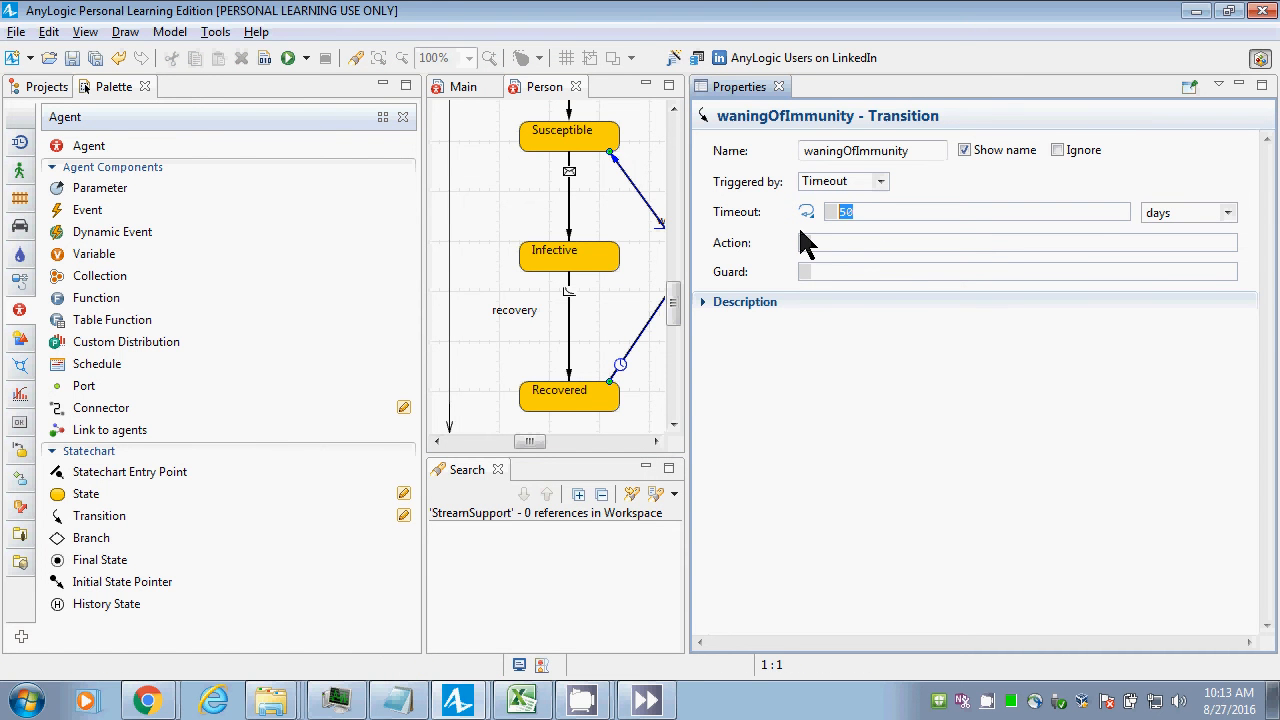
pyautogui.write('main.mean')
pyautogui.hotkey('ctrl', 'space')
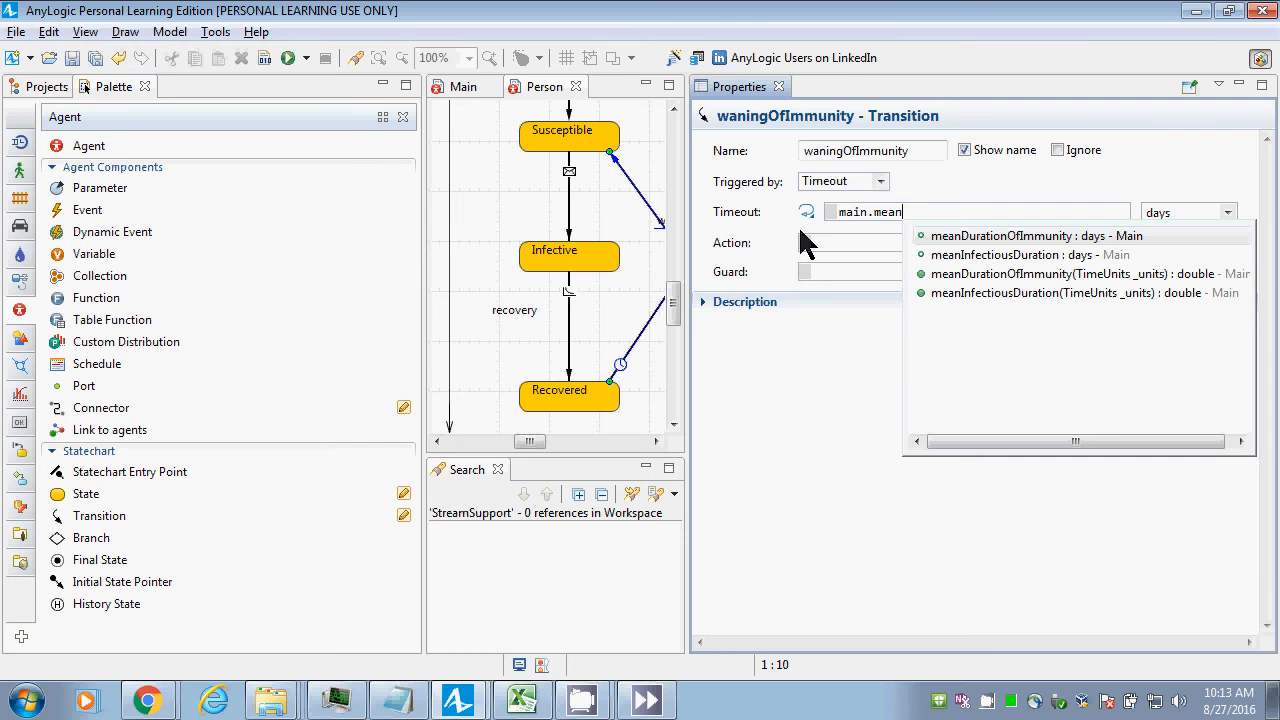
pyautogui.press('Down')
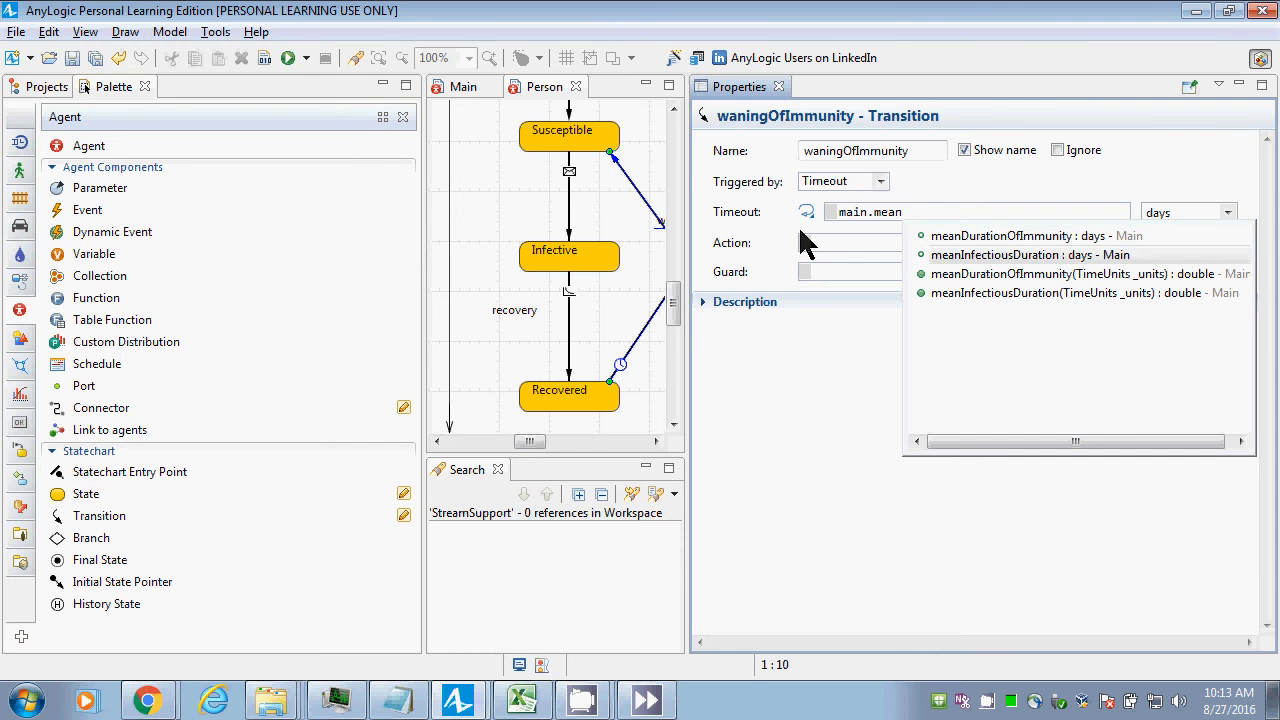
pyautogui.press('Up')
pyautogui.press('Return')
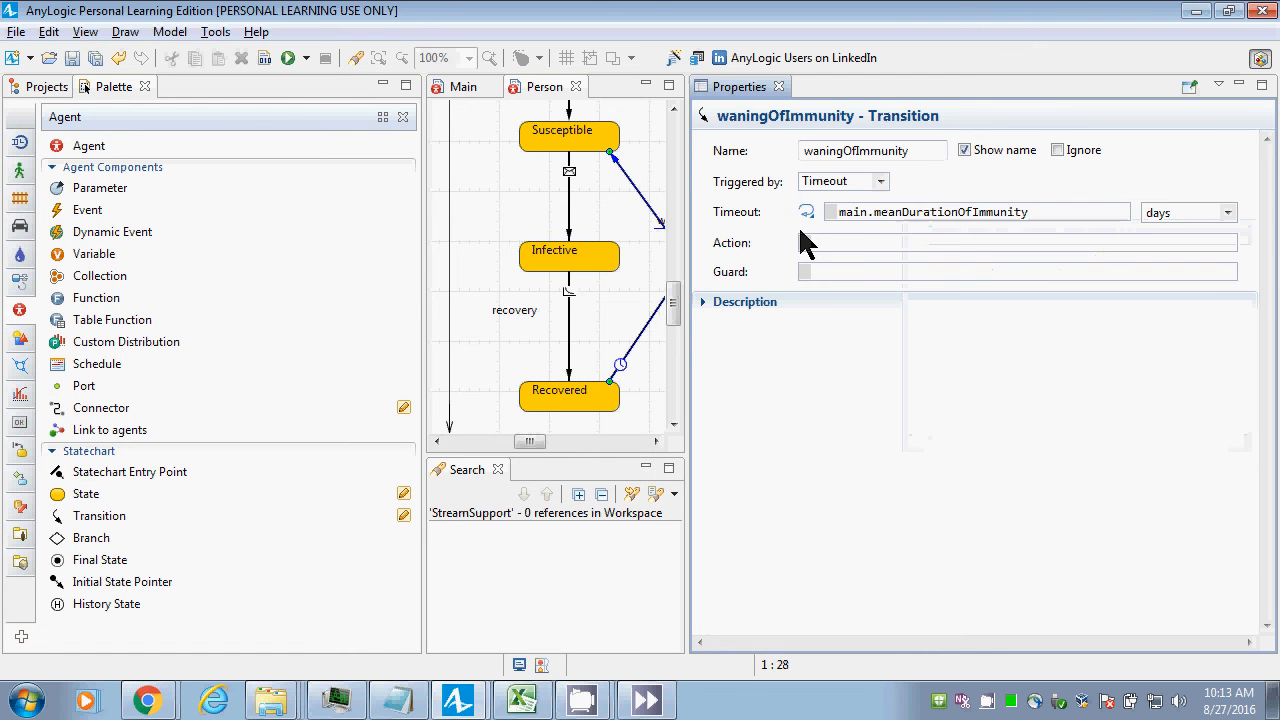
pyautogui.hotkey('ctrl', 's')
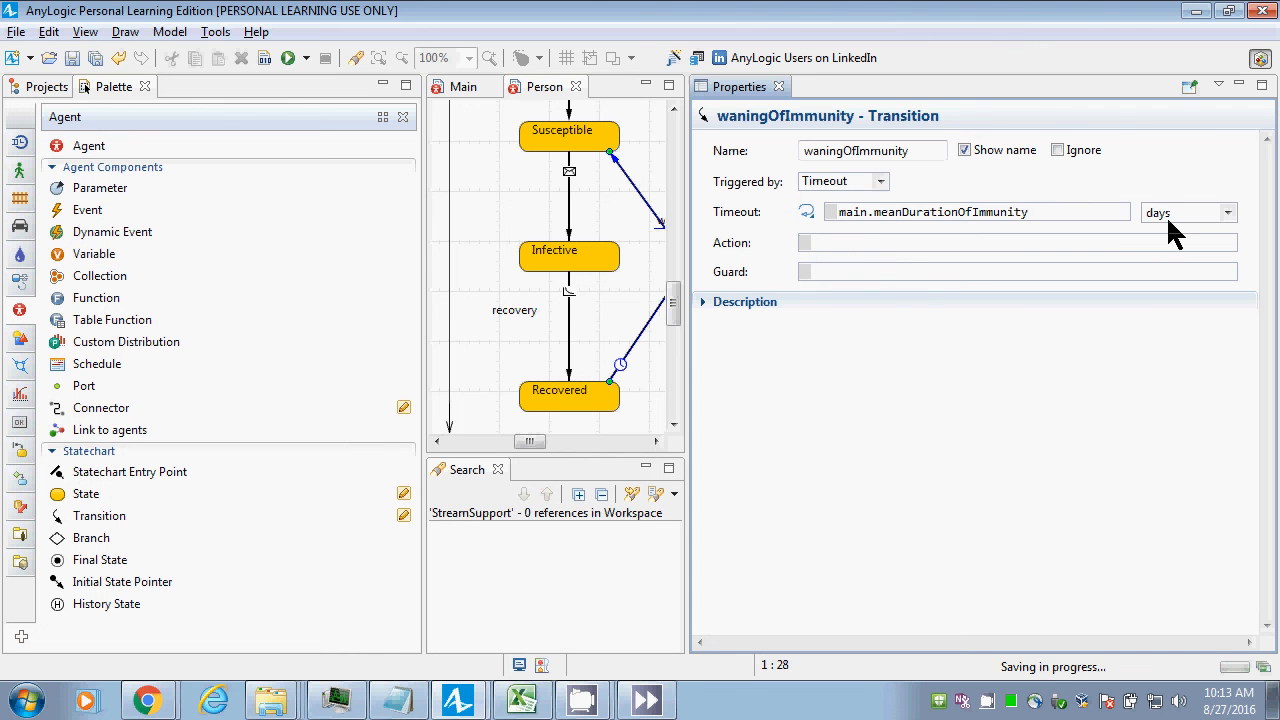
# Review the trigger settings and units of the recovery and waningOfImmunity transitions.
pyautogui.click(572, 305)
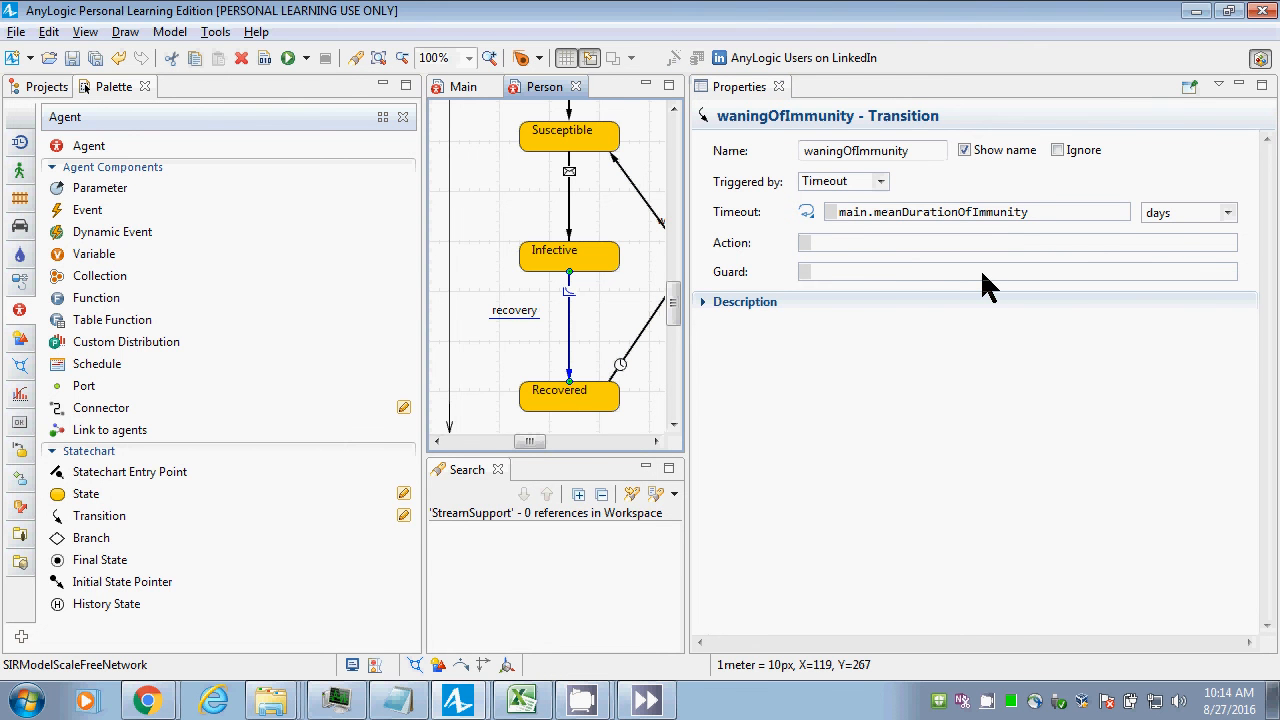
pyautogui.click(657, 311)
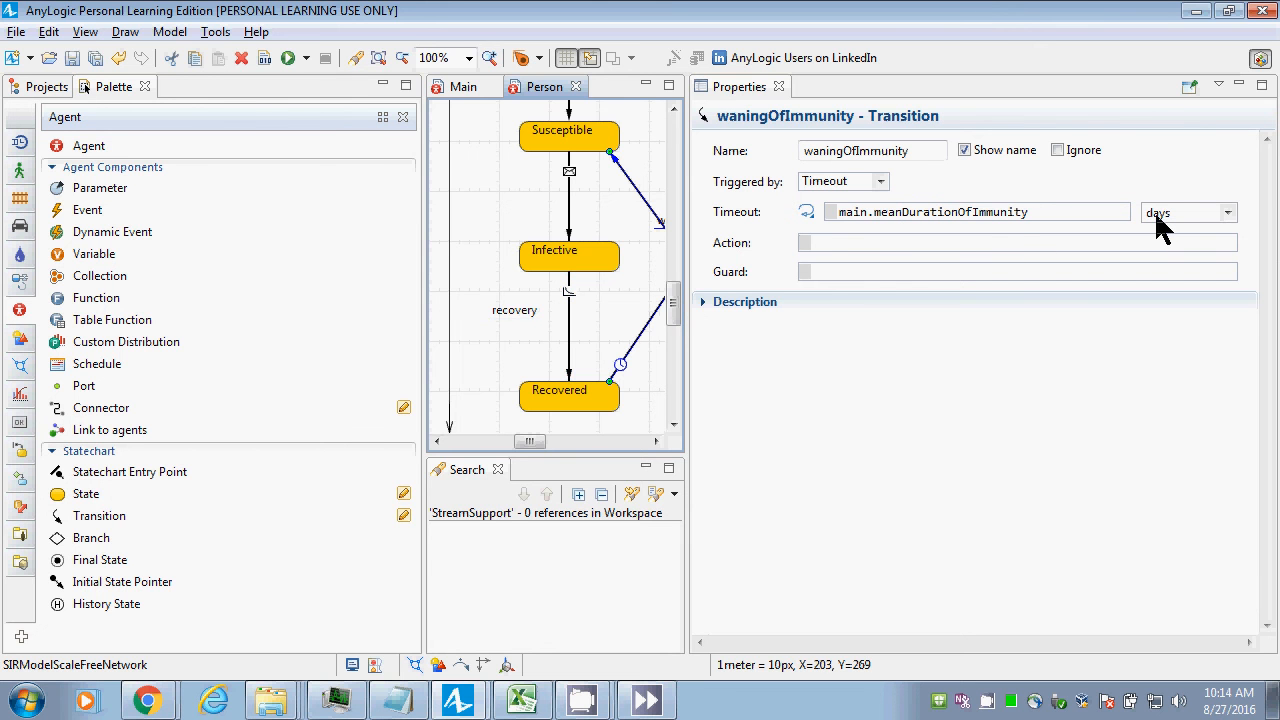
pyautogui.click(1008, 216)
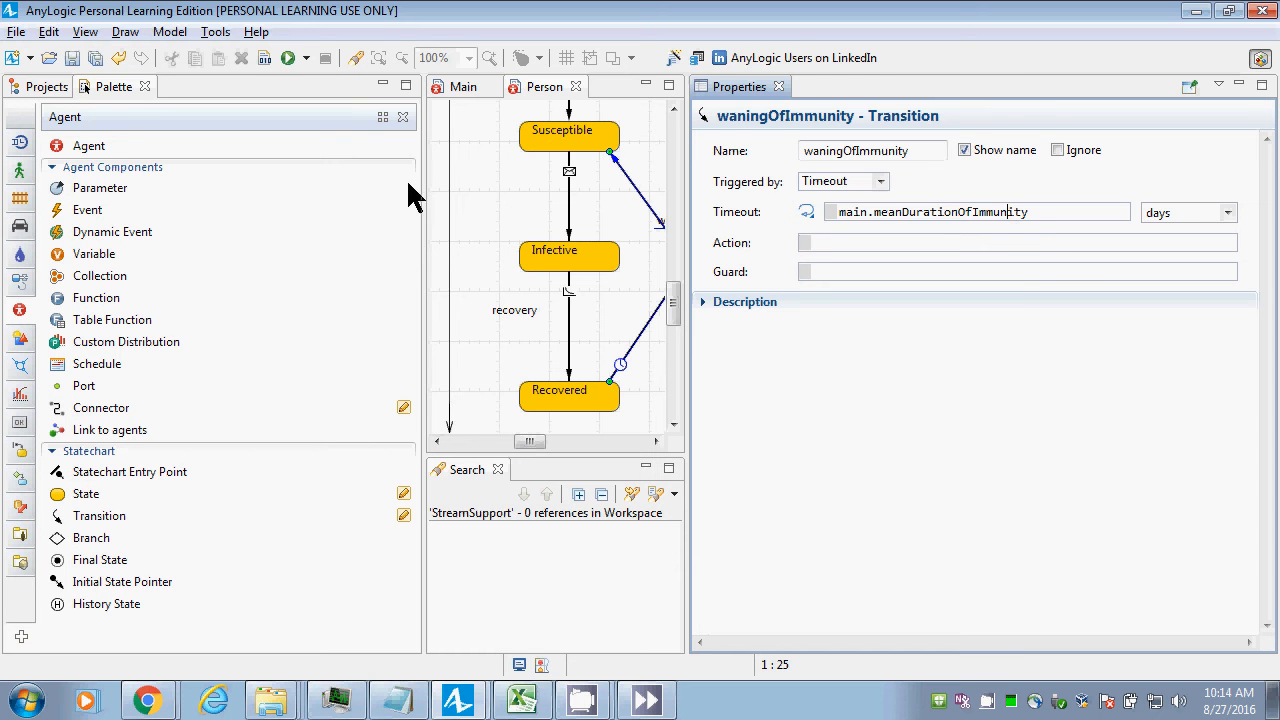
# Add an internal transition inside the Infective state, near its right end, and name it contact.
pyautogui.click(47, 87)
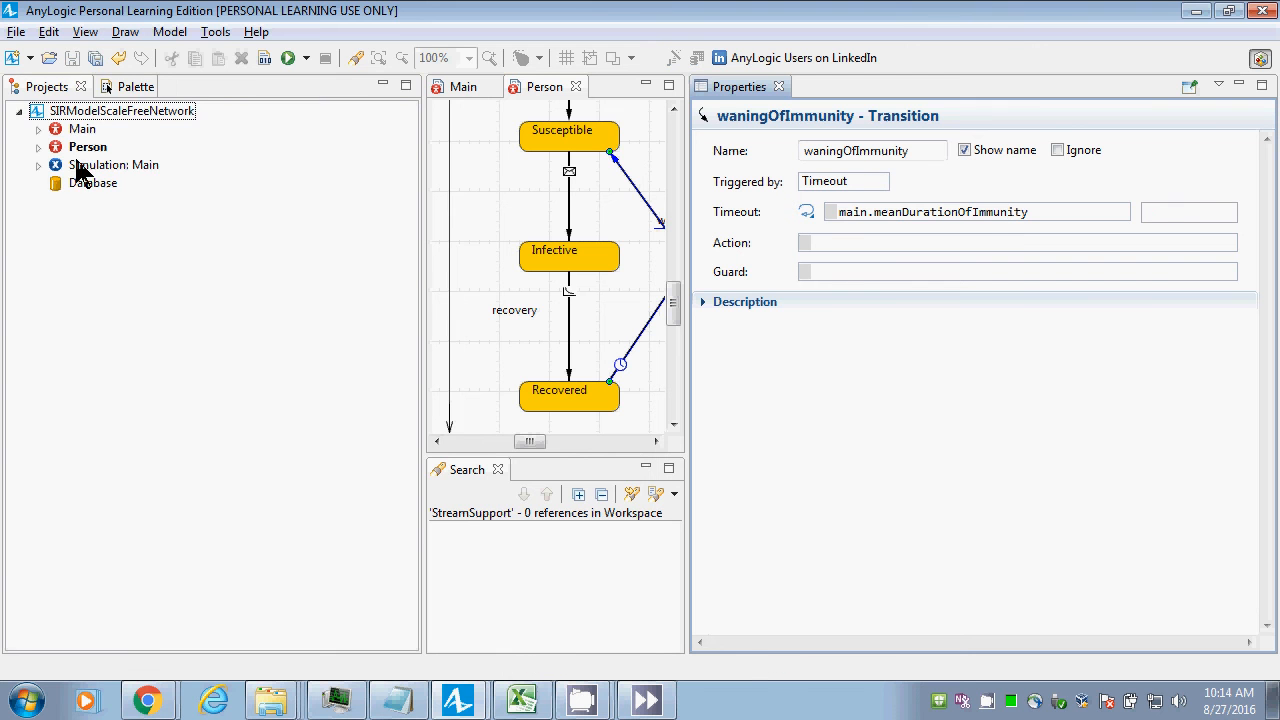
pyautogui.click(113, 87)
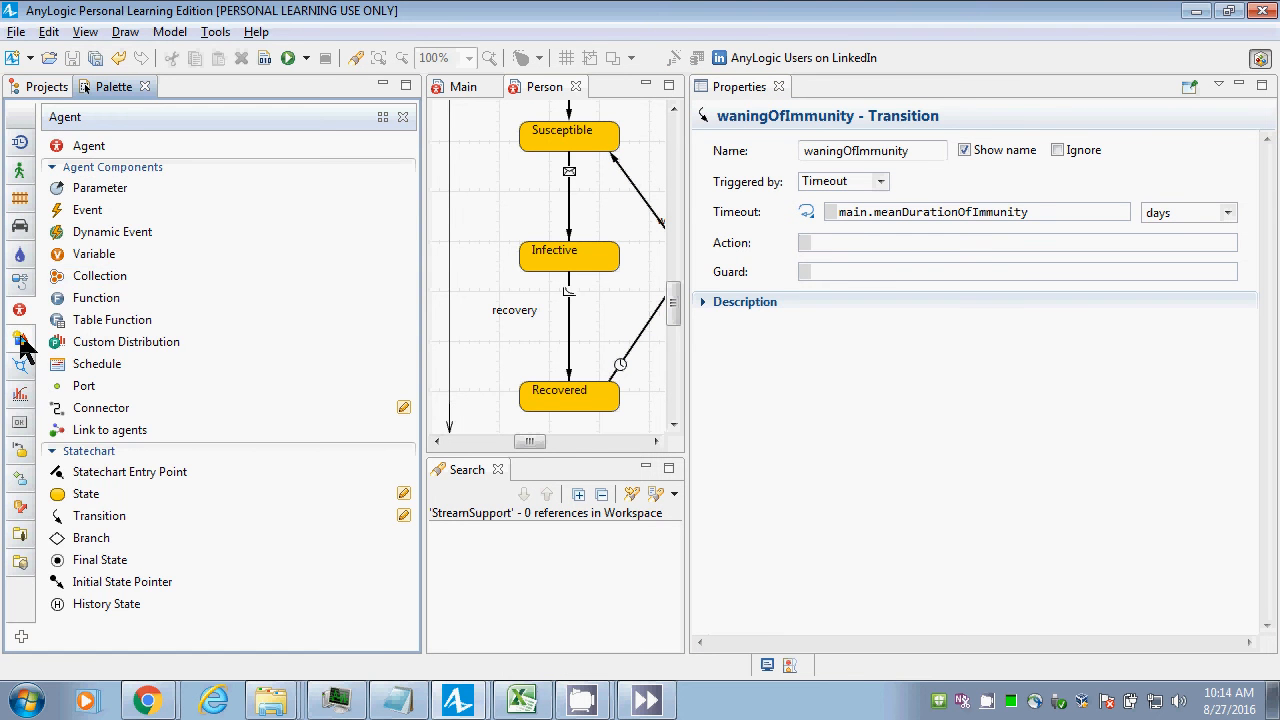
pyautogui.click(20, 451)
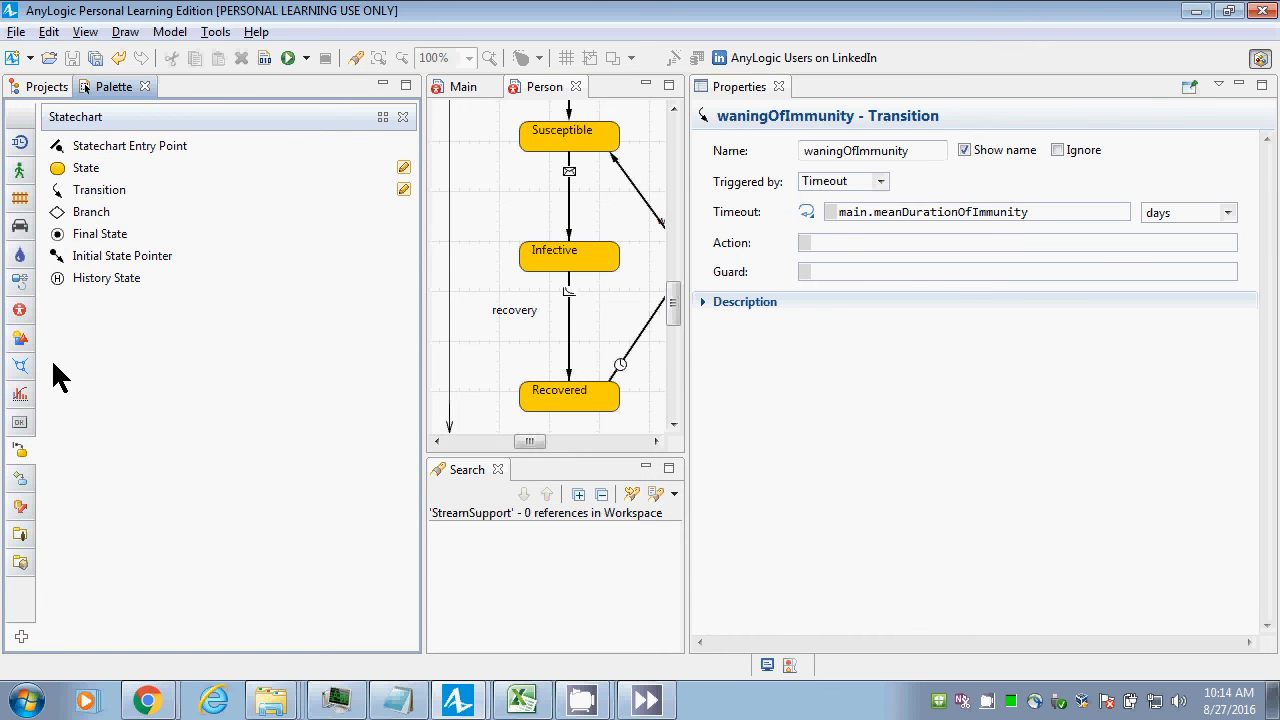
pyautogui.moveTo(70, 190); pyautogui.dragTo(612, 255)
pyautogui.doubleClick(917, 151)
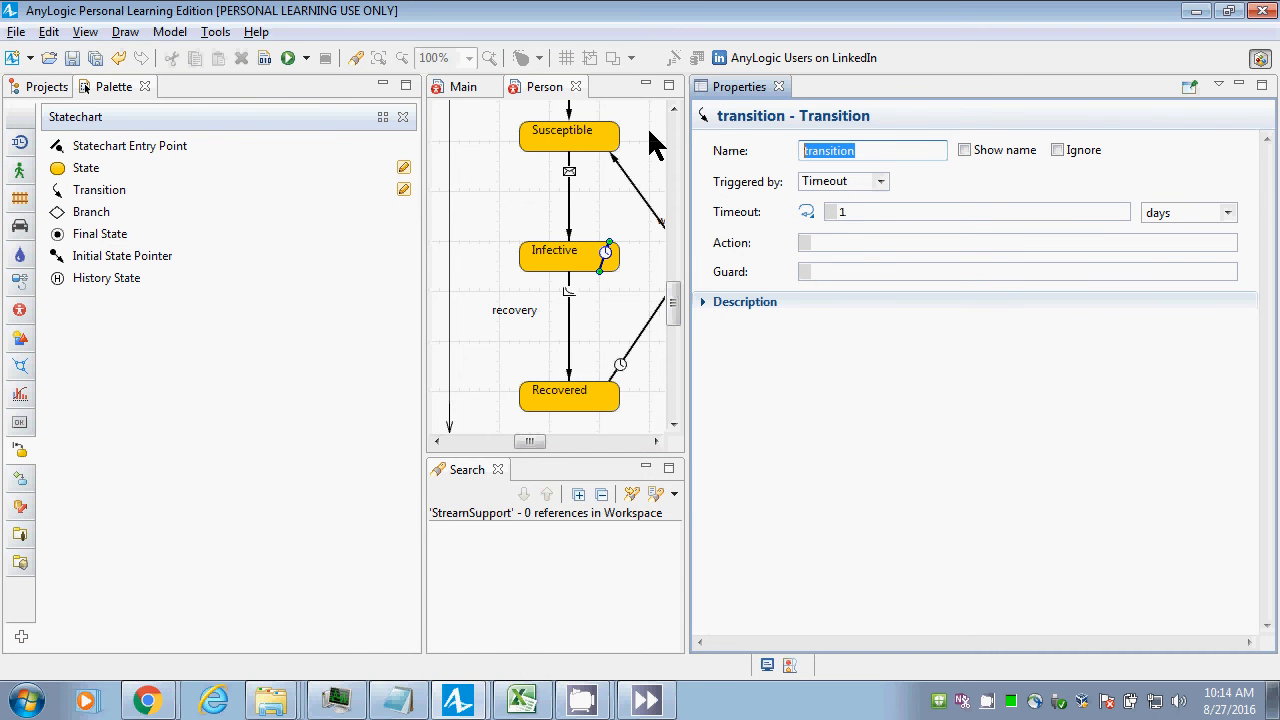
pyautogui.write('contact')
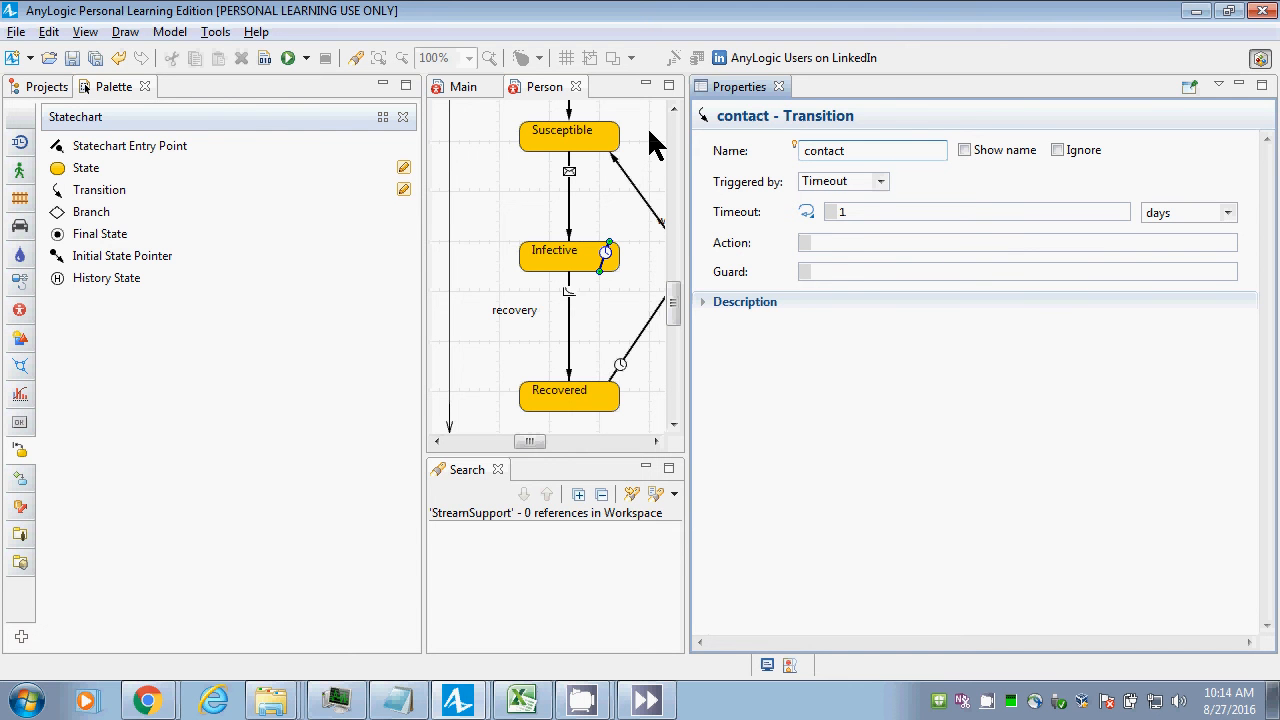
# Trigger the contact transition by a rate of main.contactsPerDay per day.
pyautogui.click(881, 184)
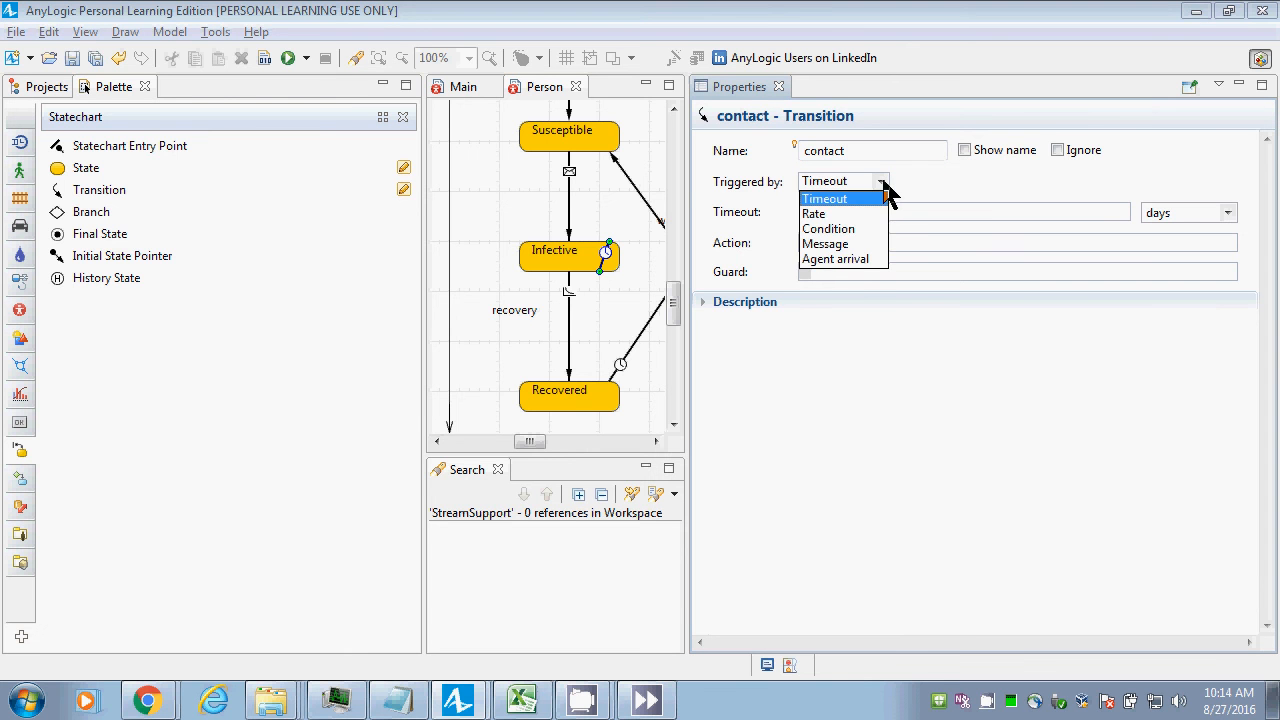
pyautogui.click(851, 214)
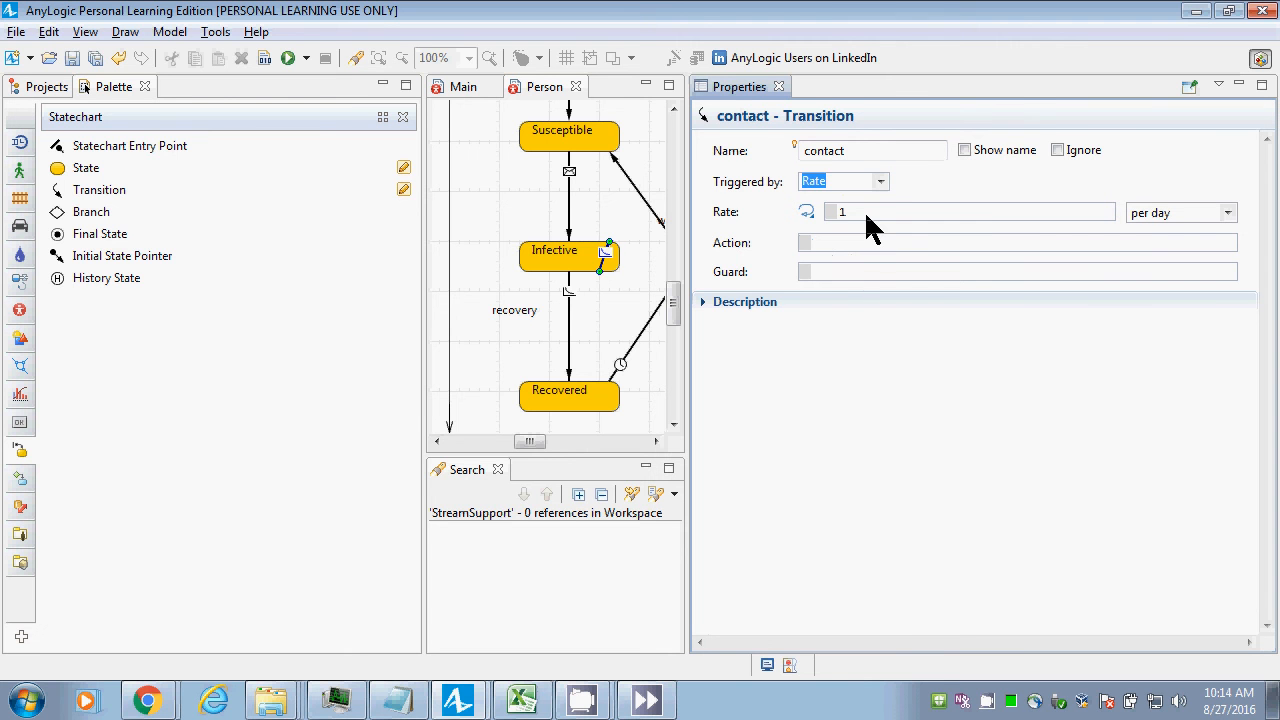
pyautogui.click(806, 213)
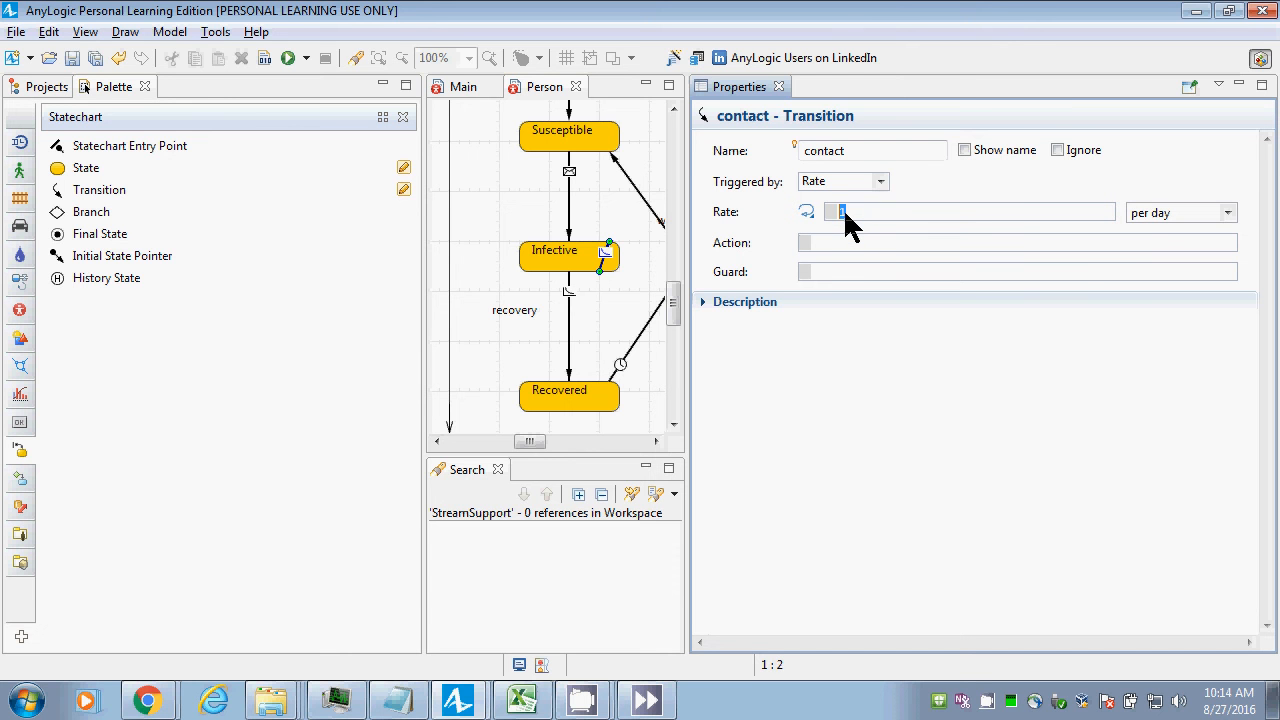
pyautogui.write('main.con')
pyautogui.hotkey('ctrl', 'space')
pyautogui.press('Return')
# Create a new option list named Messages in the SIRModelScaleFreeNetwork model with the single element Exposed.
pyautogui.click(45, 85)
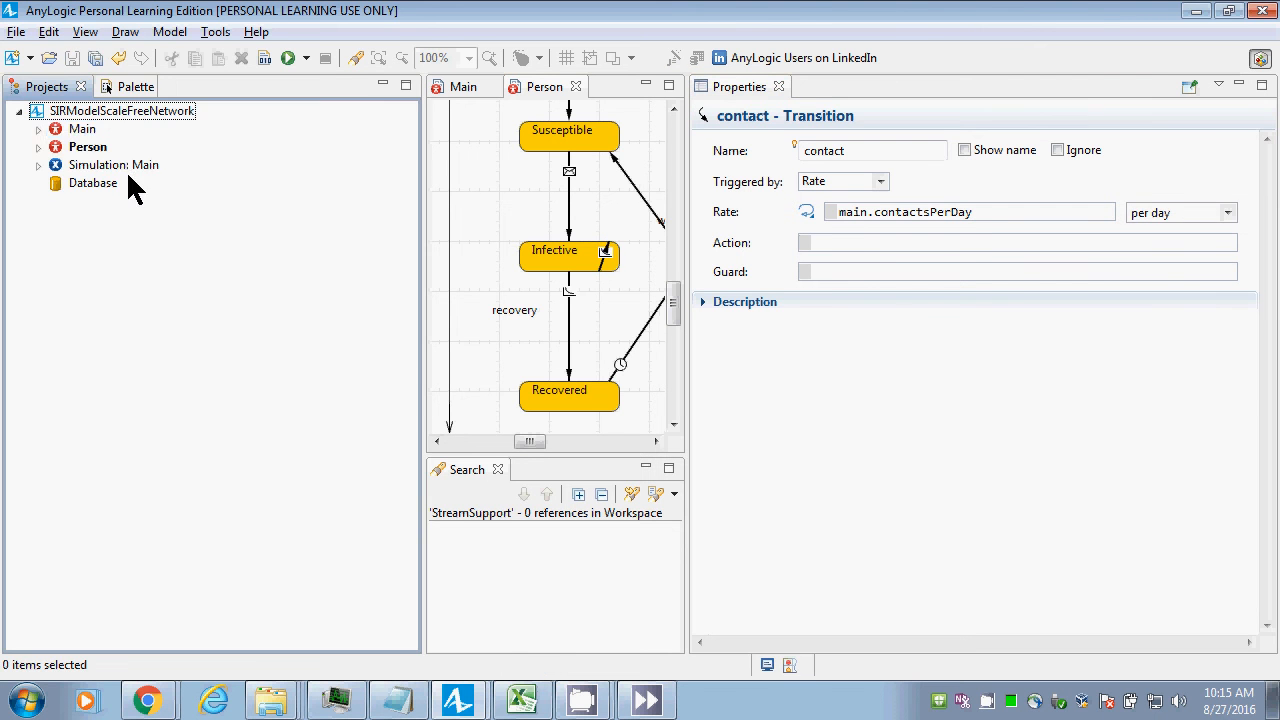
pyautogui.rightClick(82, 116)
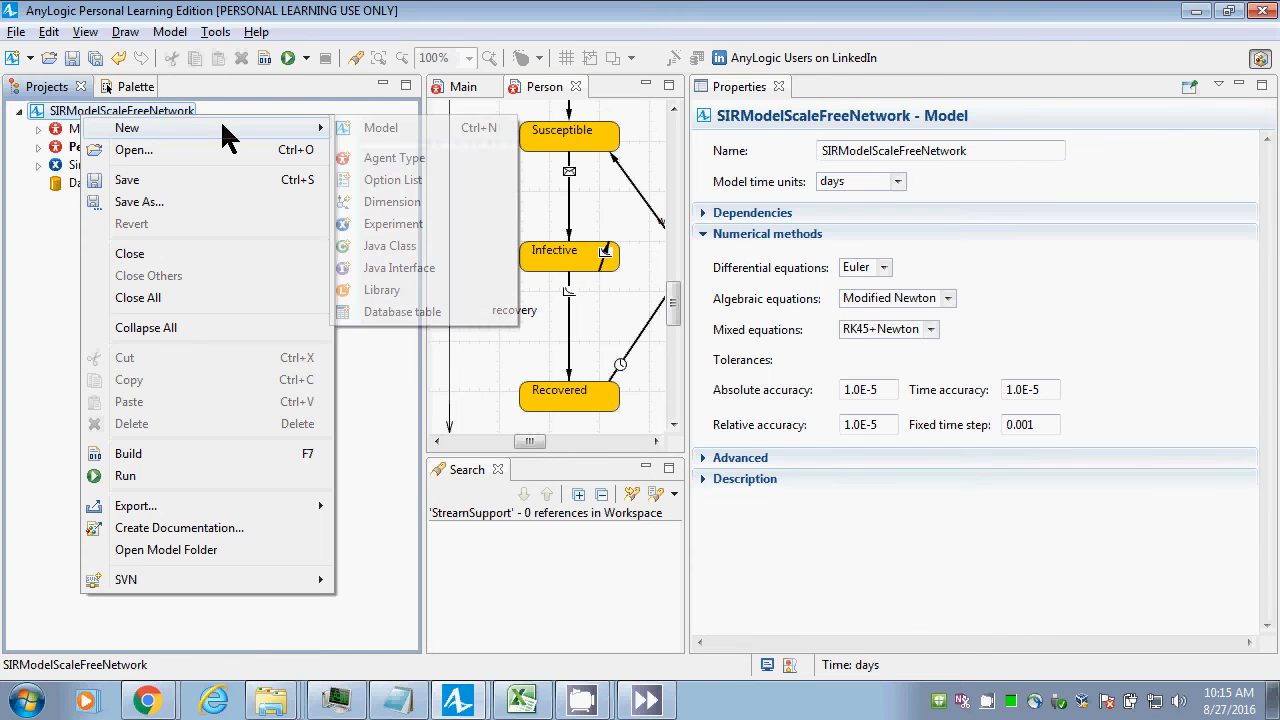
pyautogui.moveTo(300, 128)
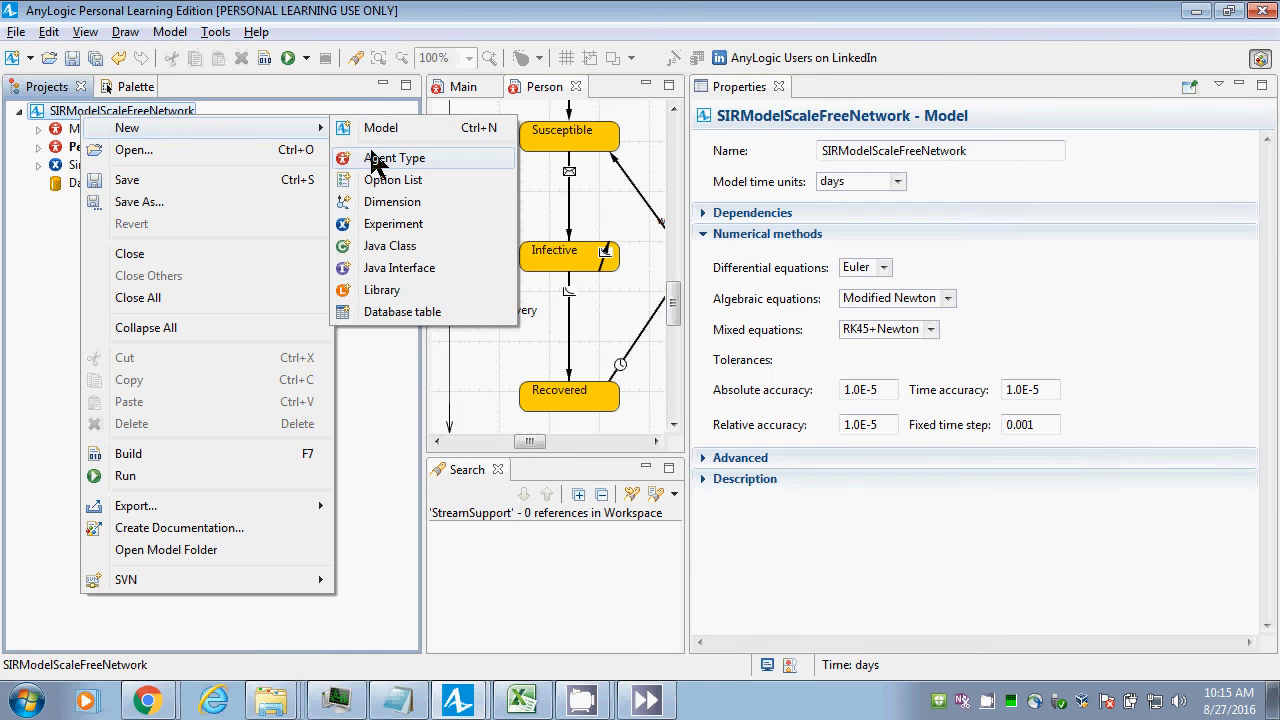
pyautogui.click(378, 180)
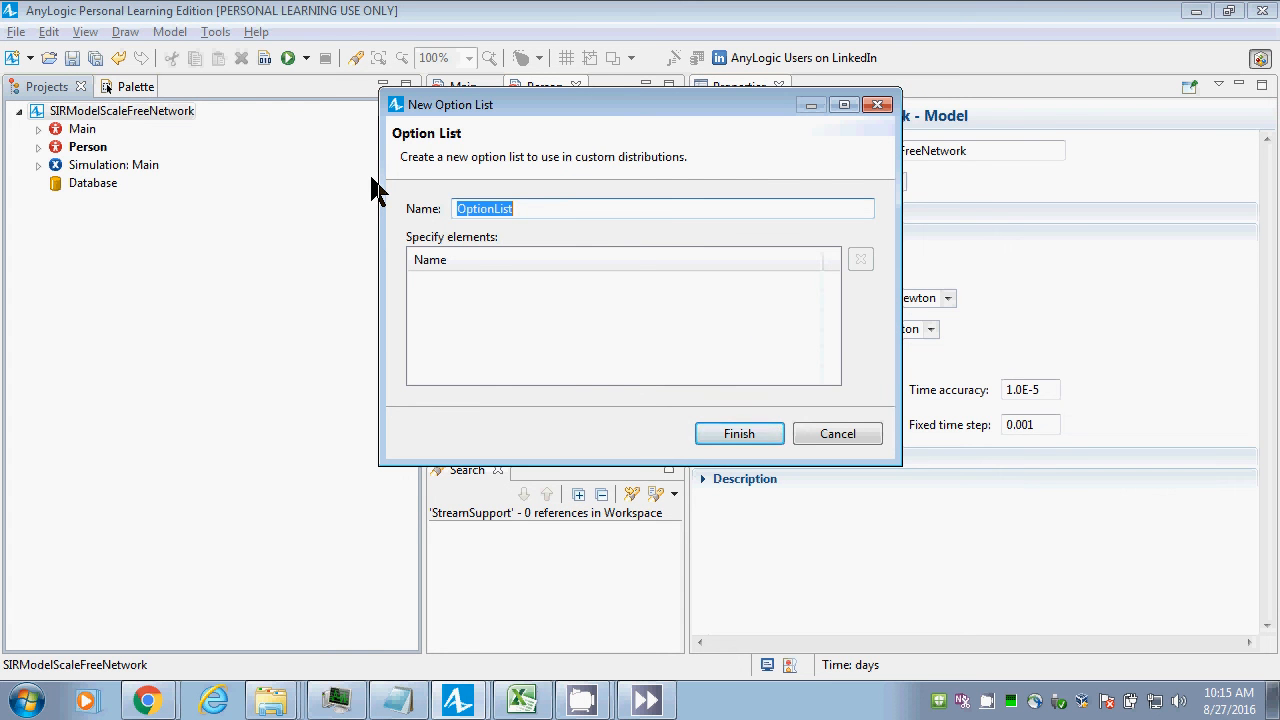
pyautogui.write('Messages')
pyautogui.click(443, 284)
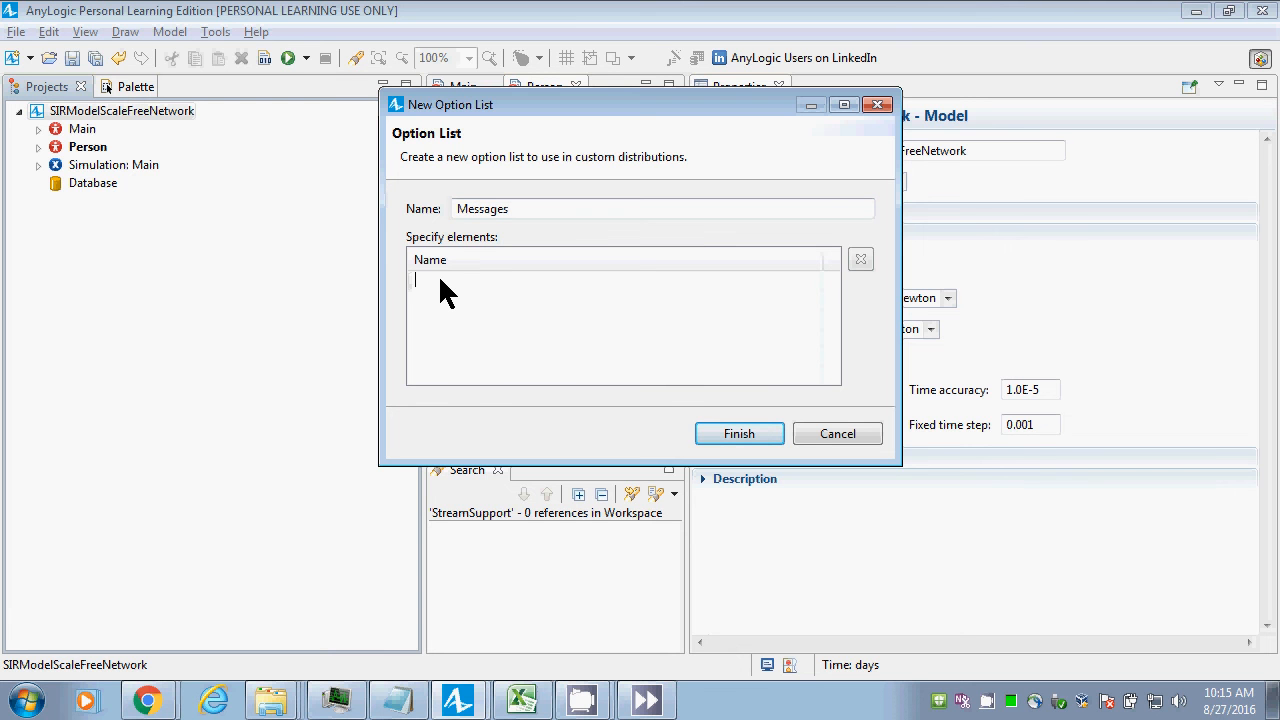
pyautogui.write('Exposed')
pyautogui.click(731, 432)
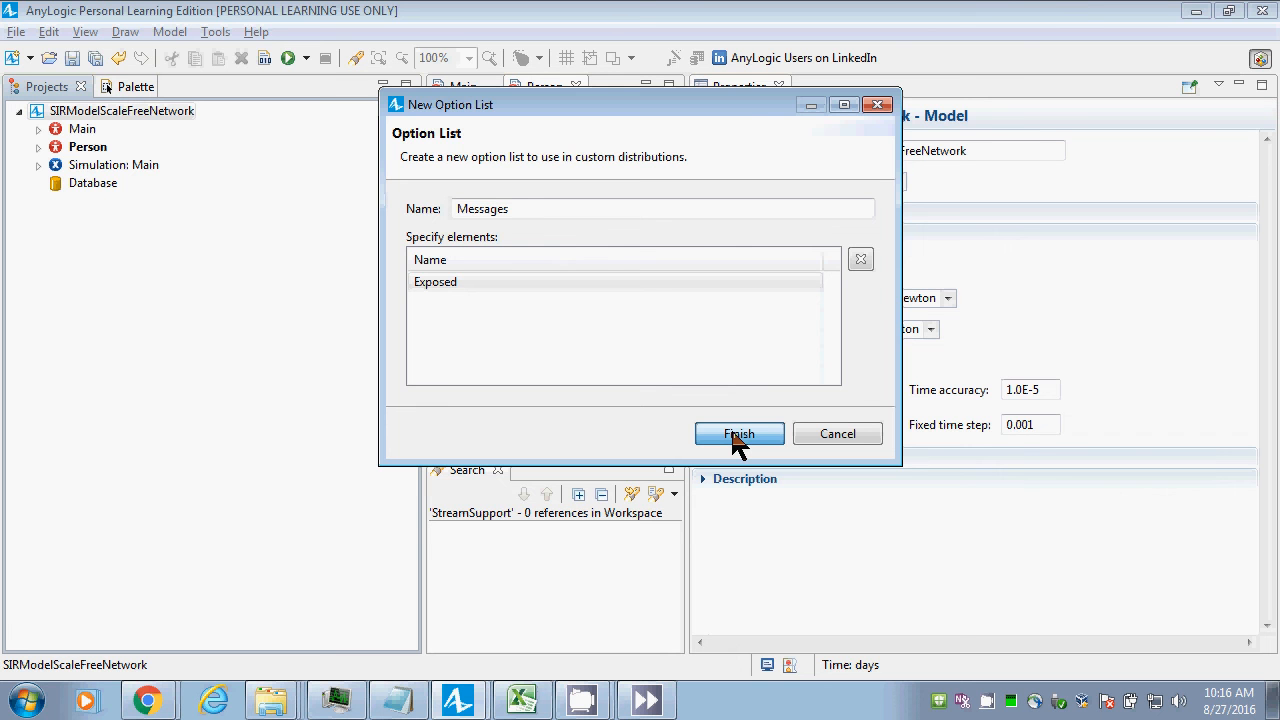
pyautogui.click(736, 435)
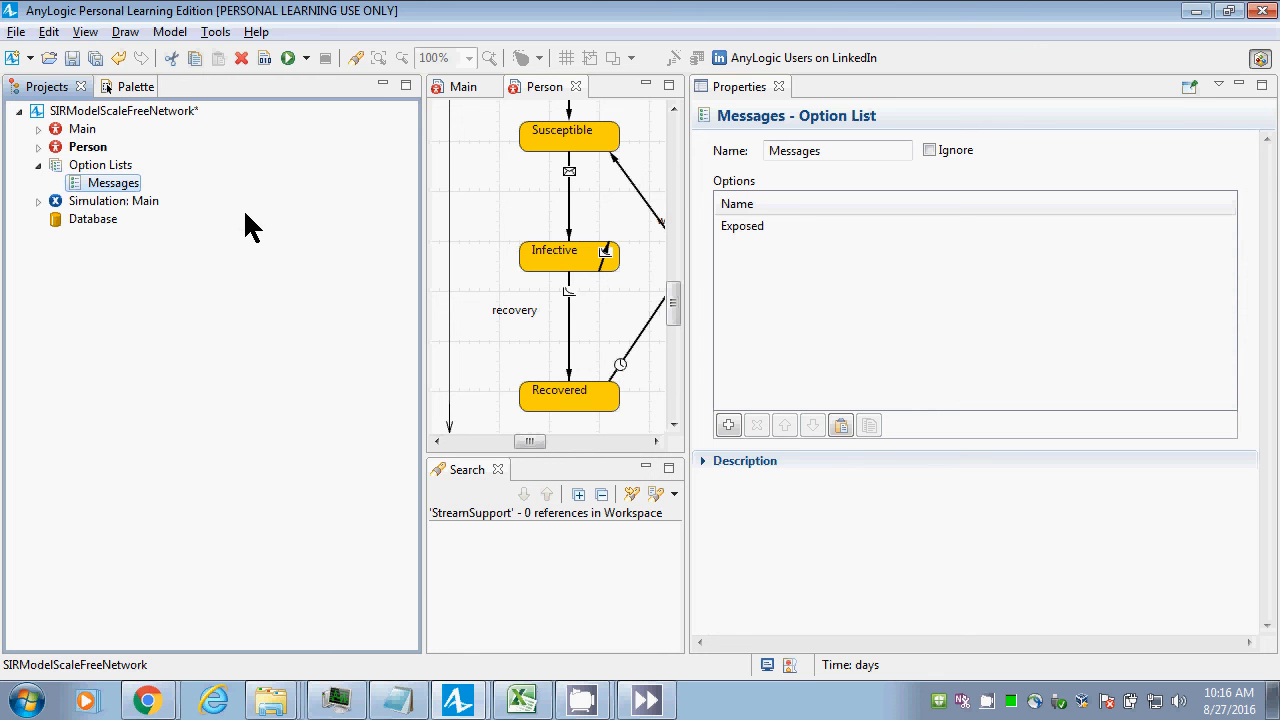
# Set the contact transition's action to this.sendToRandomConnected(Exposed); and build the model.
pyautogui.click(606, 266)
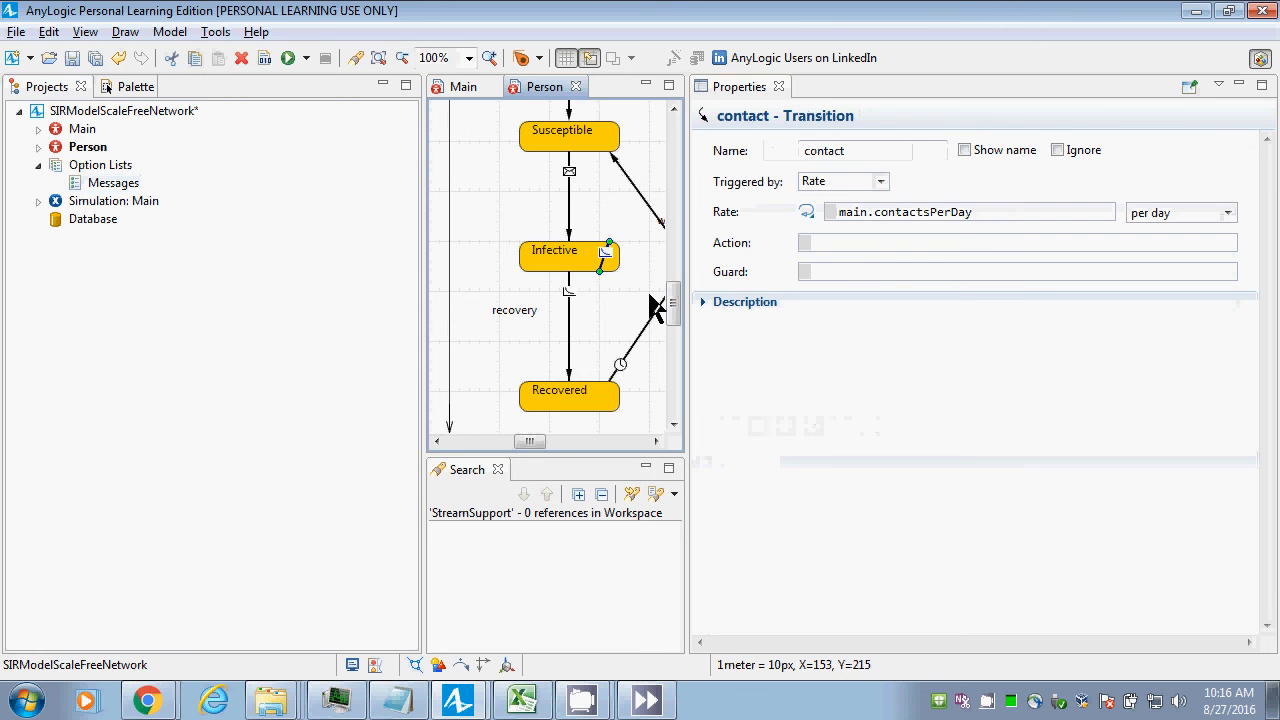
pyautogui.click(858, 243)
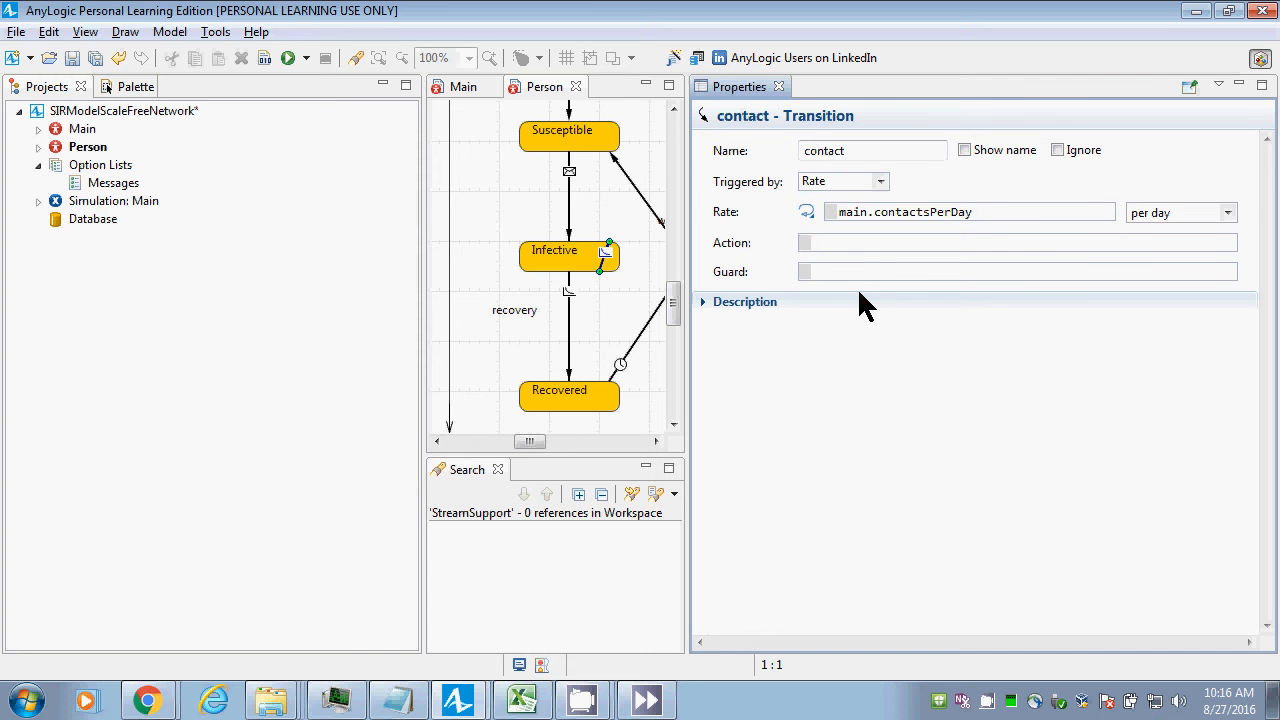
pyautogui.write('this.send')
pyautogui.hotkey('ctrl', 'space')
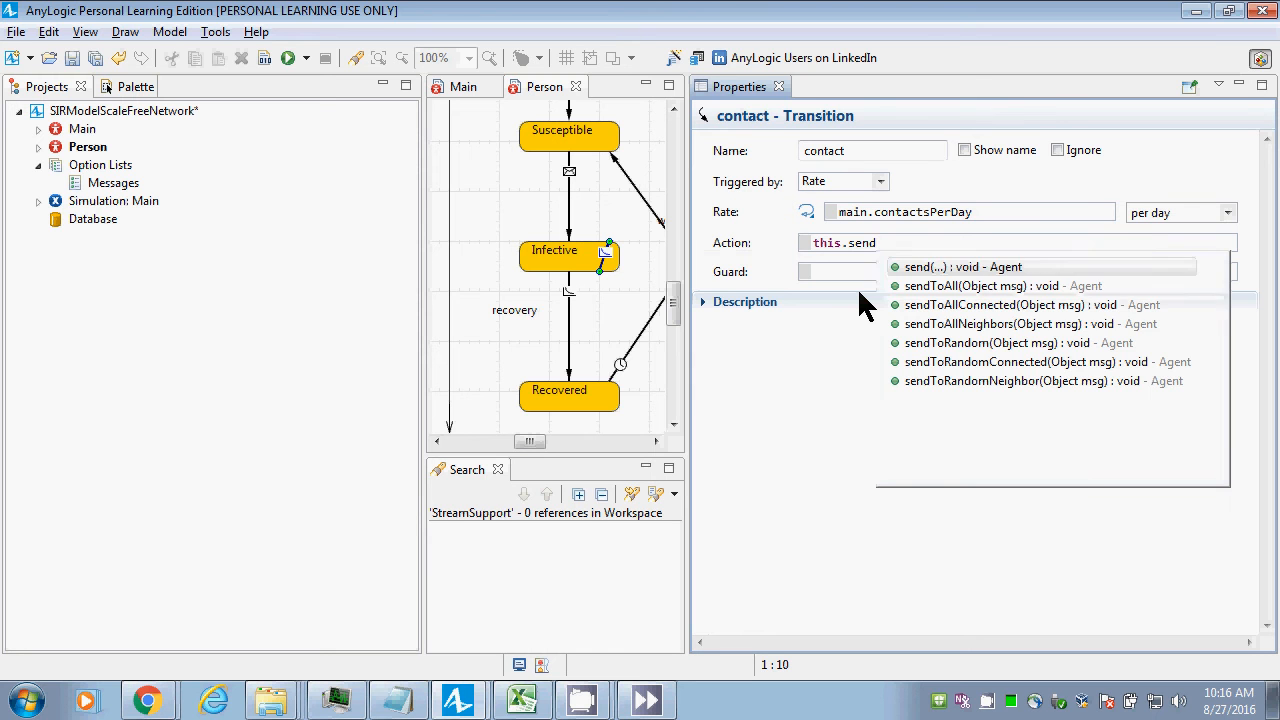
pyautogui.press('Down')
pyautogui.press('Down')
pyautogui.press('Down')
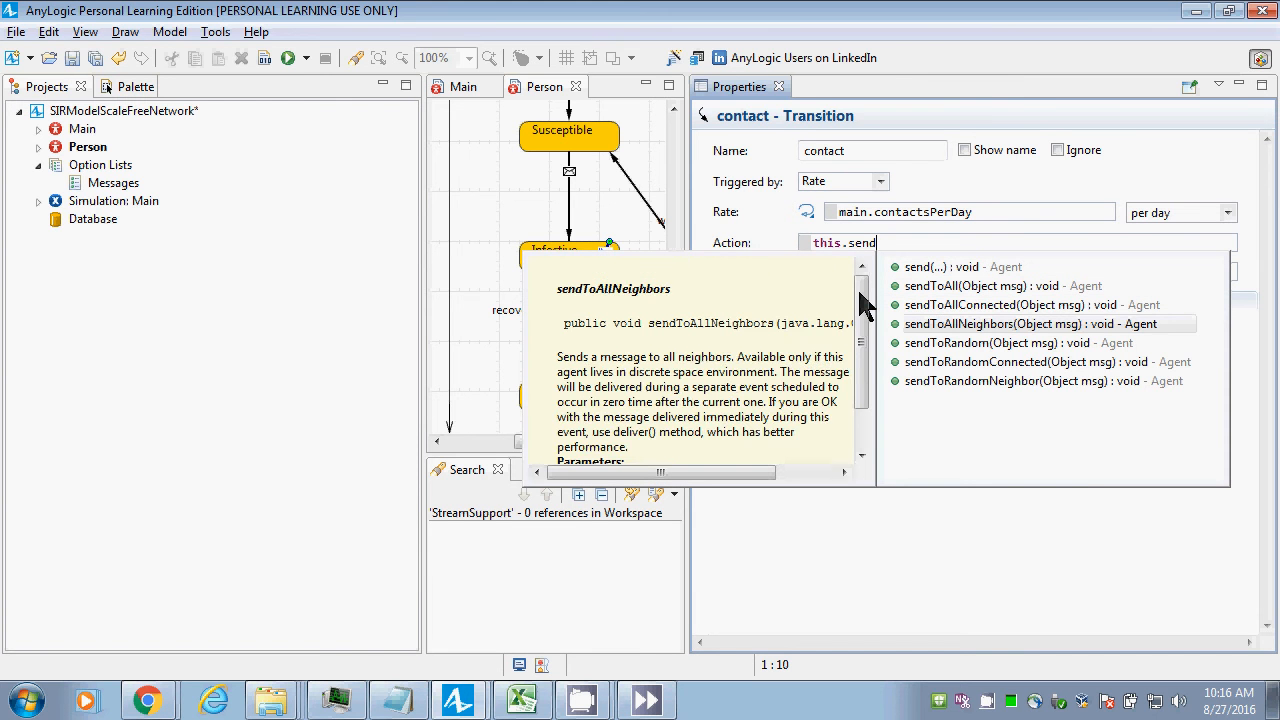
pyautogui.press('Down')
pyautogui.press('Down')
pyautogui.press('Return')
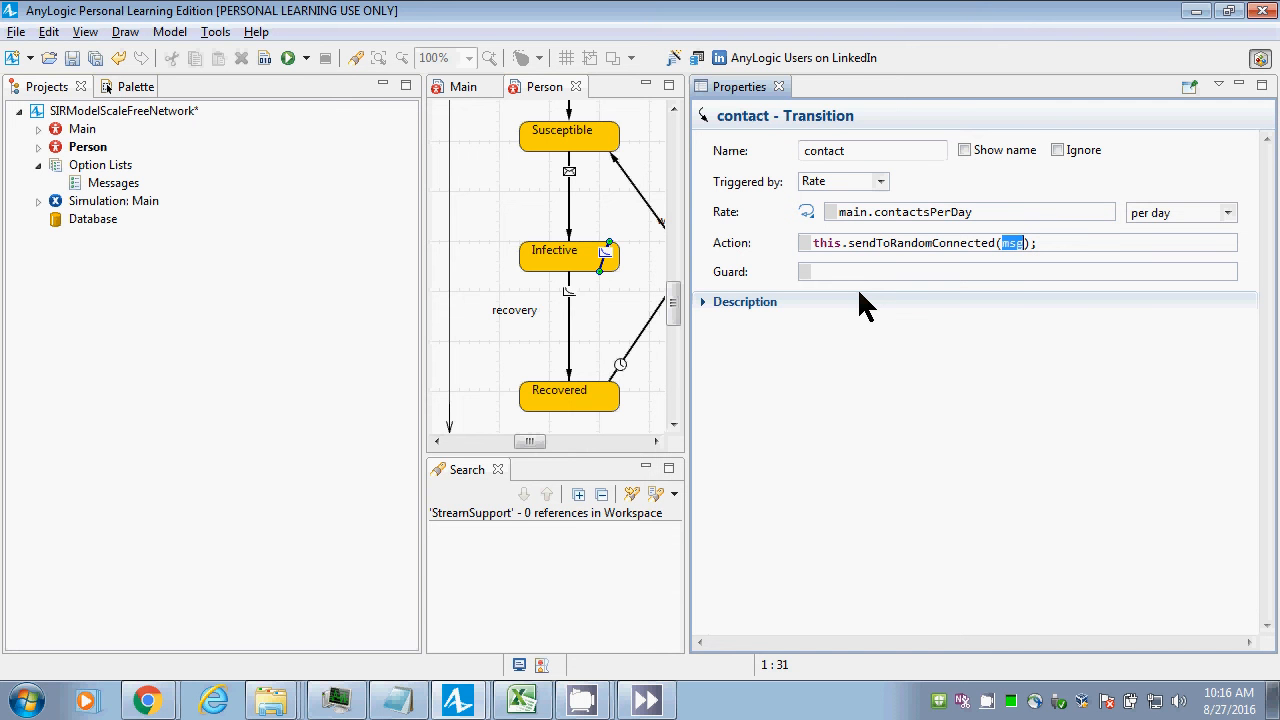
pyautogui.write('Exposed')
pyautogui.click(264, 57)
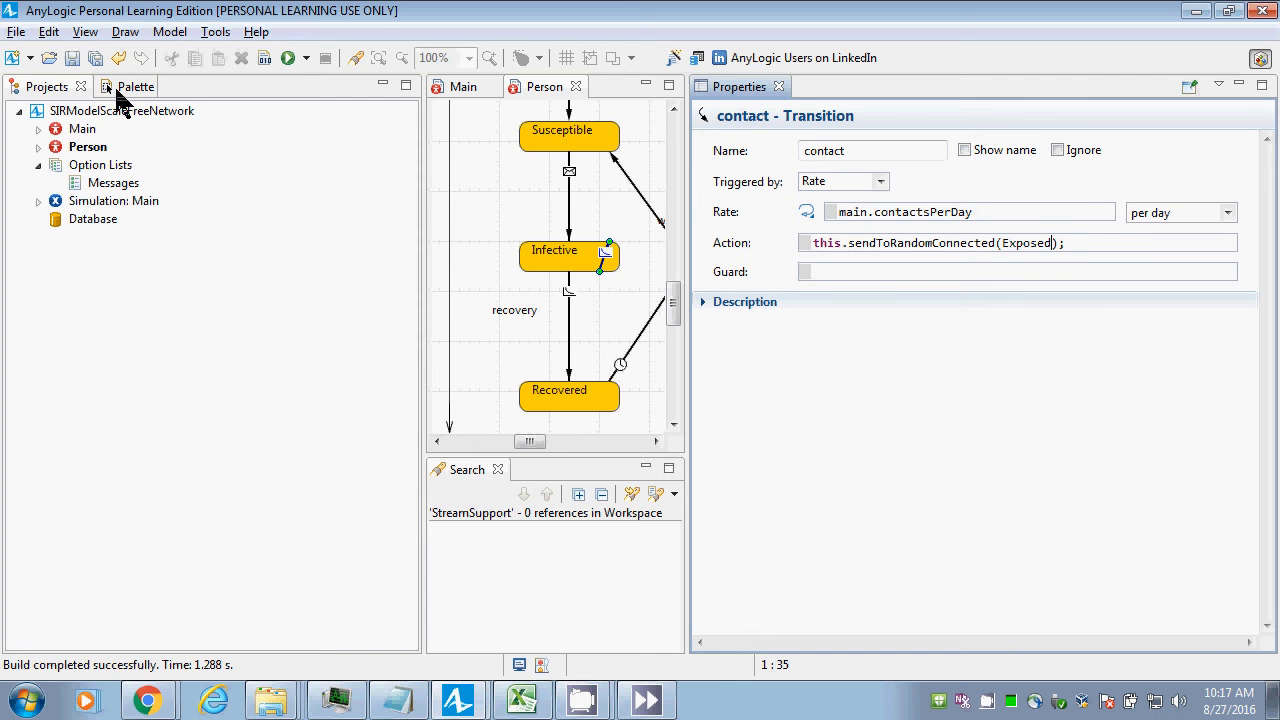
# Launch the Simulation experiment and start the model run.
pyautogui.rightClick(87, 199)
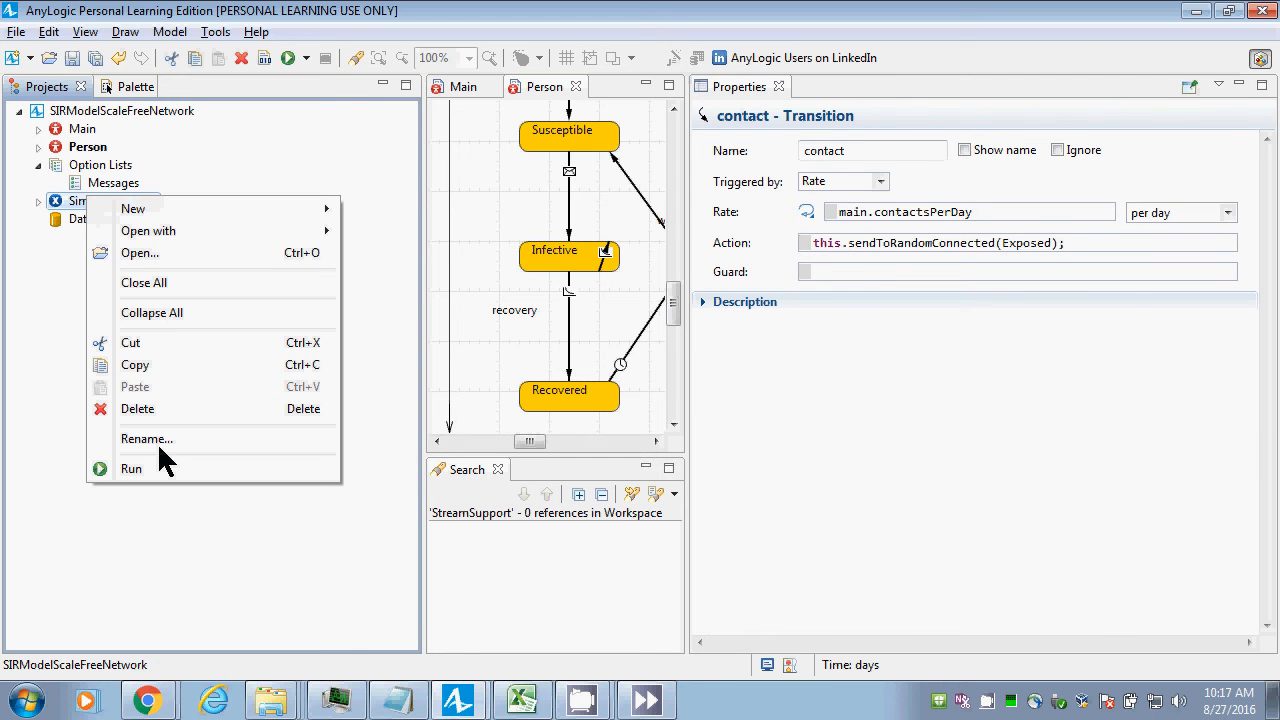
pyautogui.click(158, 467)
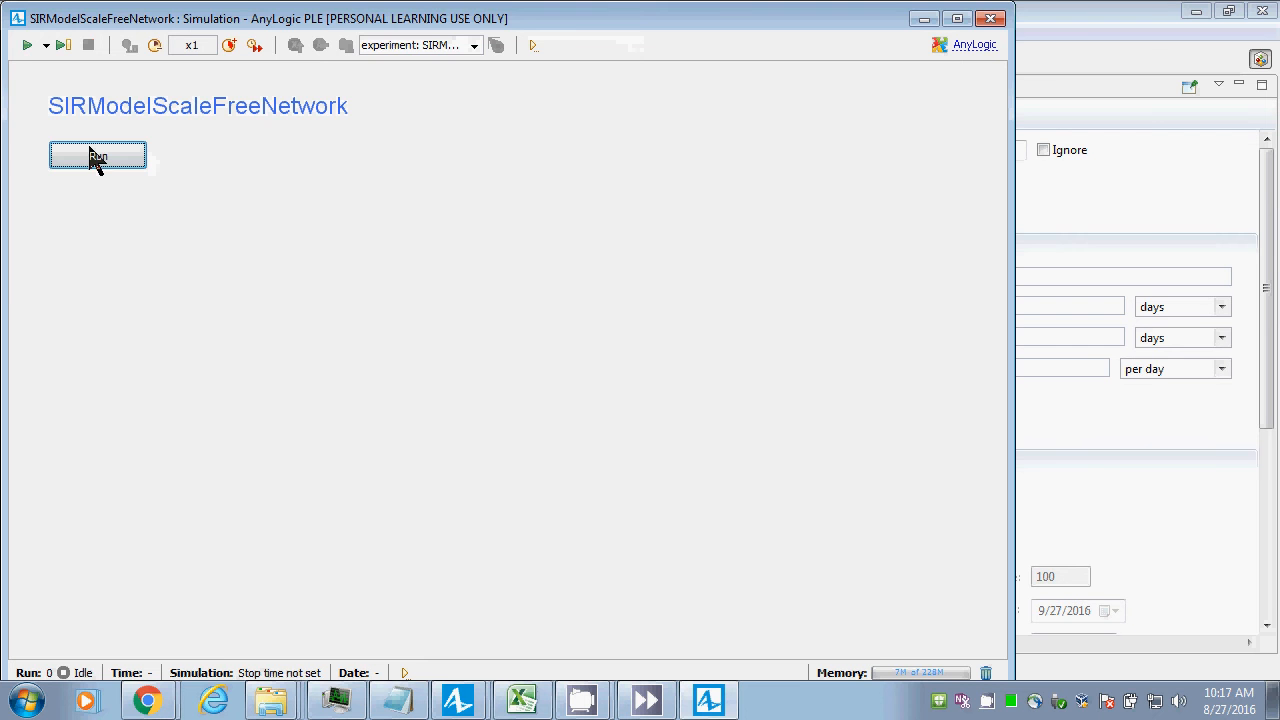
pyautogui.click(95, 156)
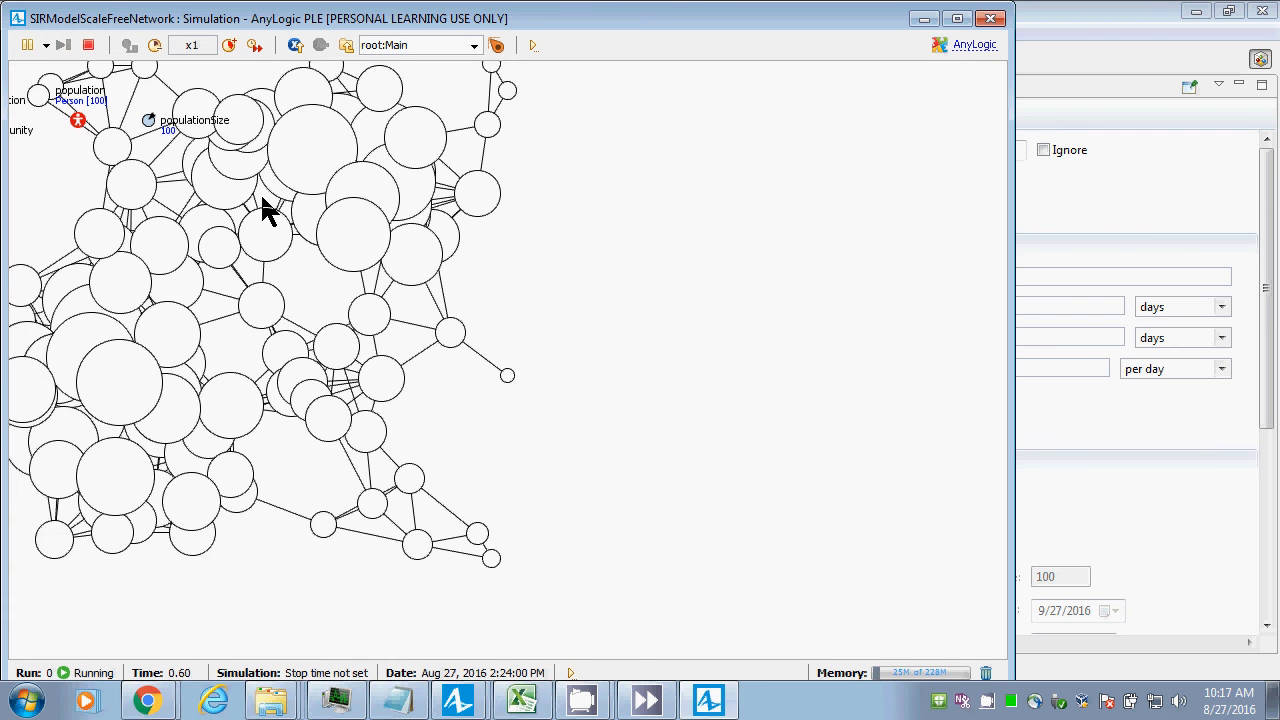
# Examine the infection statecharts of individual population members from index 0 to 17 in the running model, and close the simulation.
pyautogui.click(433, 45)
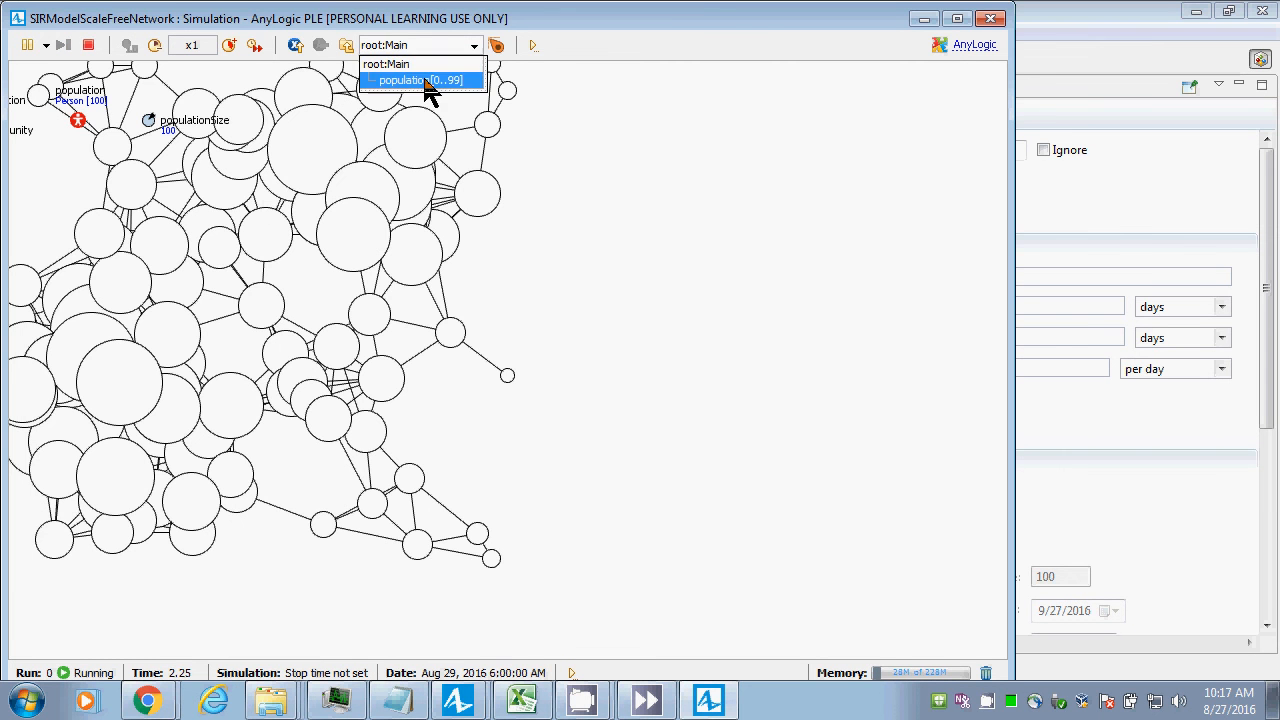
pyautogui.click(420, 80)
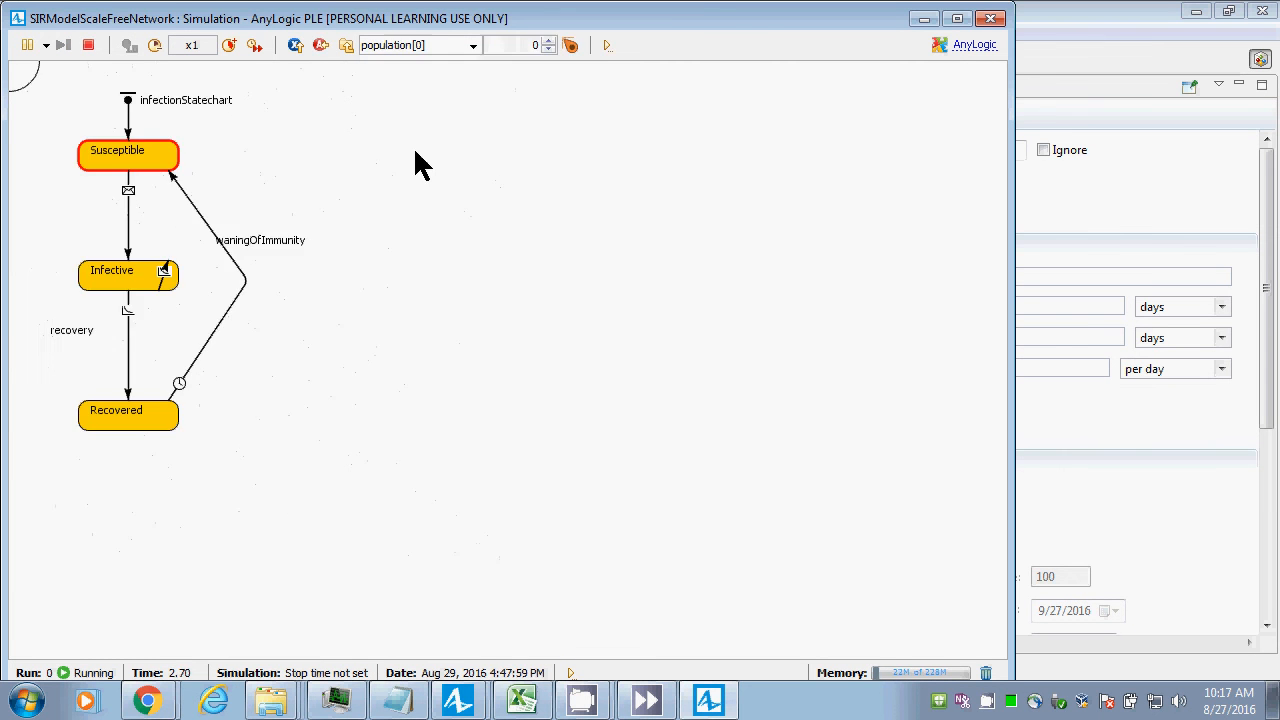
pyautogui.click(549, 42)
pyautogui.click(549, 42)
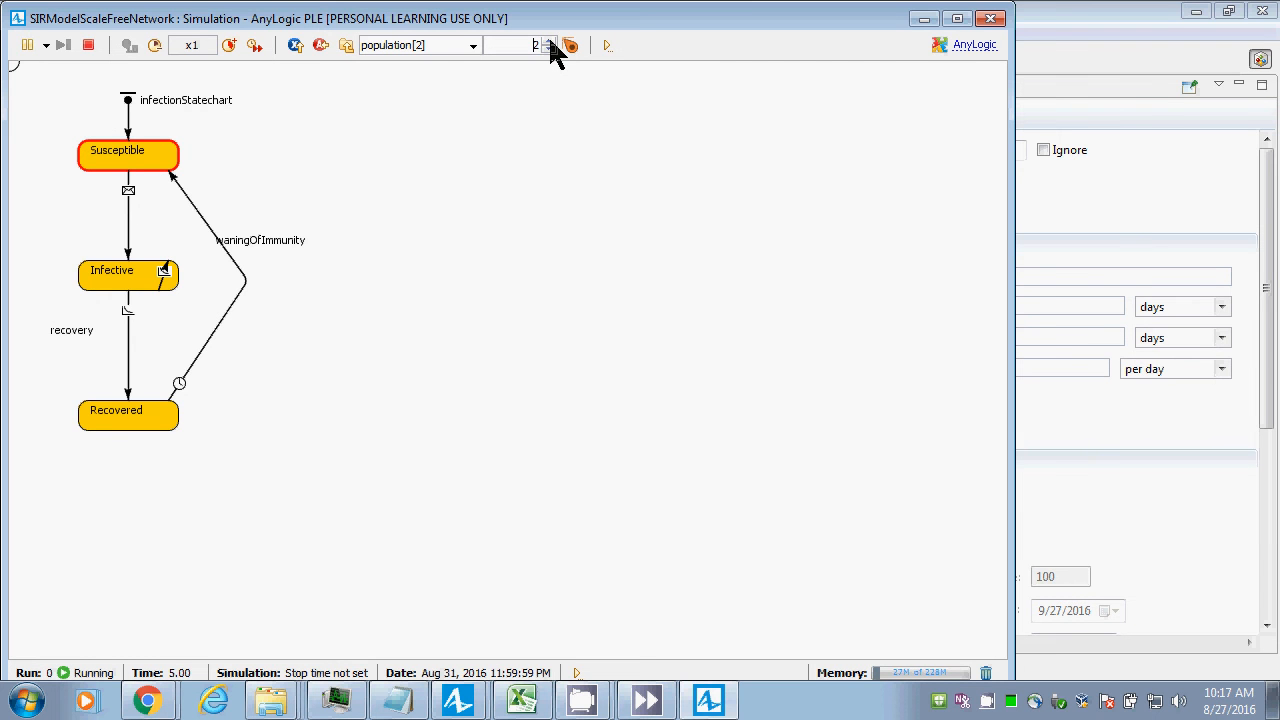
pyautogui.click(549, 42)
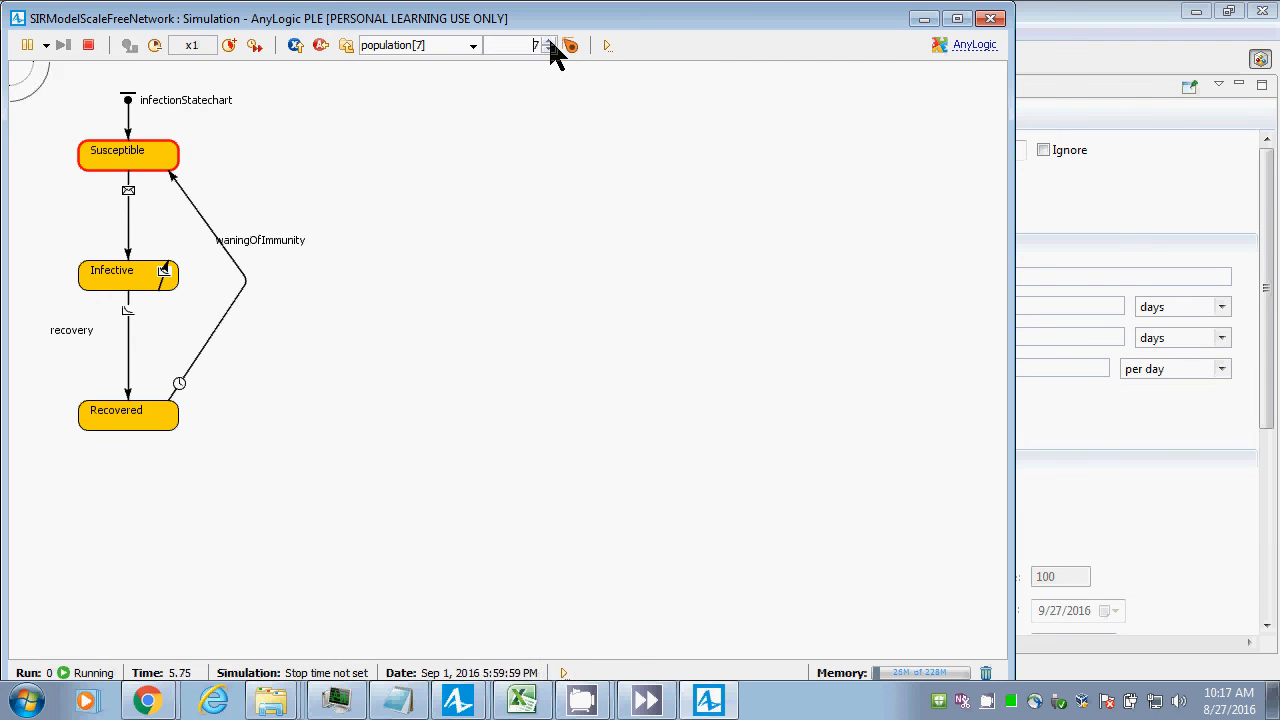
pyautogui.click(549, 43)
pyautogui.click(549, 42)
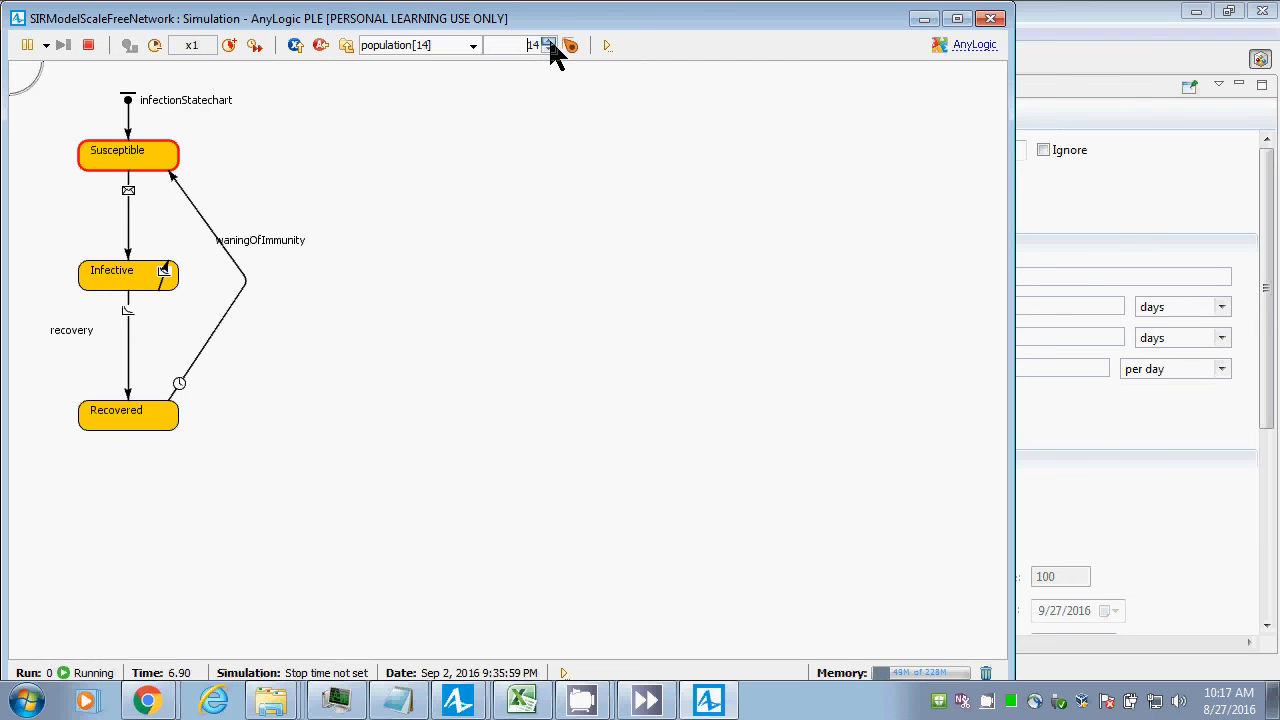
pyautogui.click(549, 43)
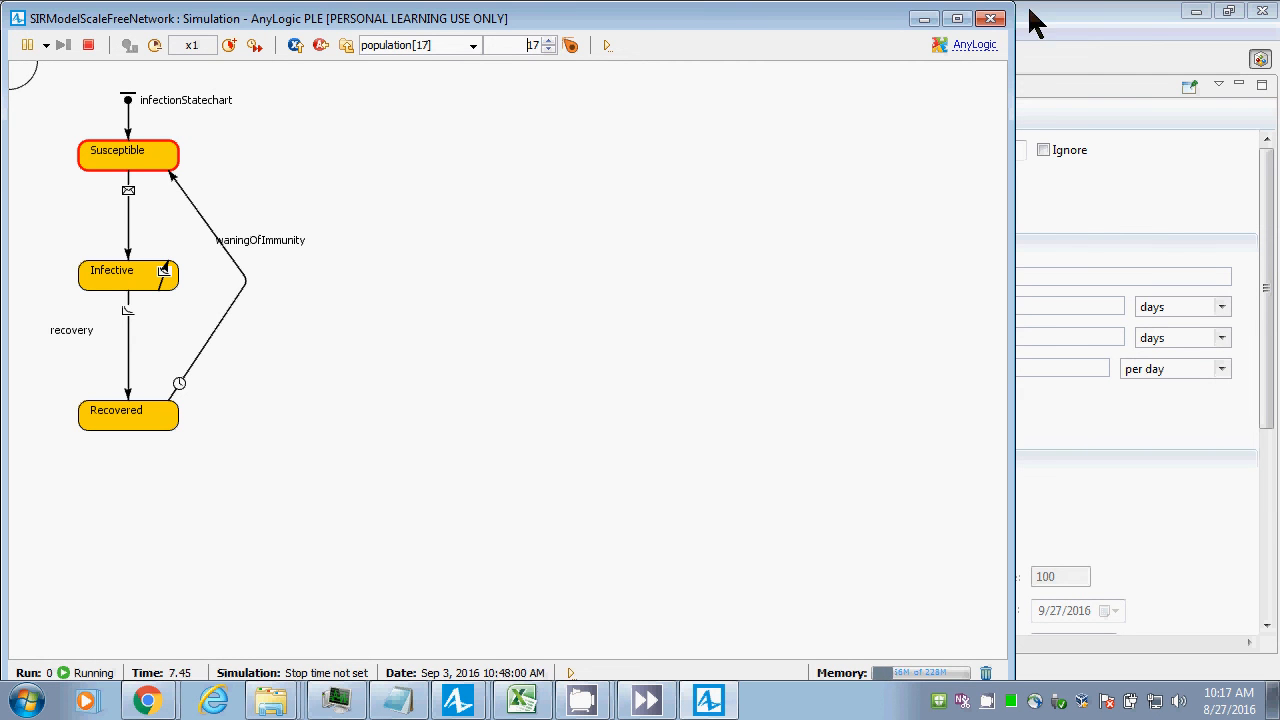
pyautogui.click(990, 18)
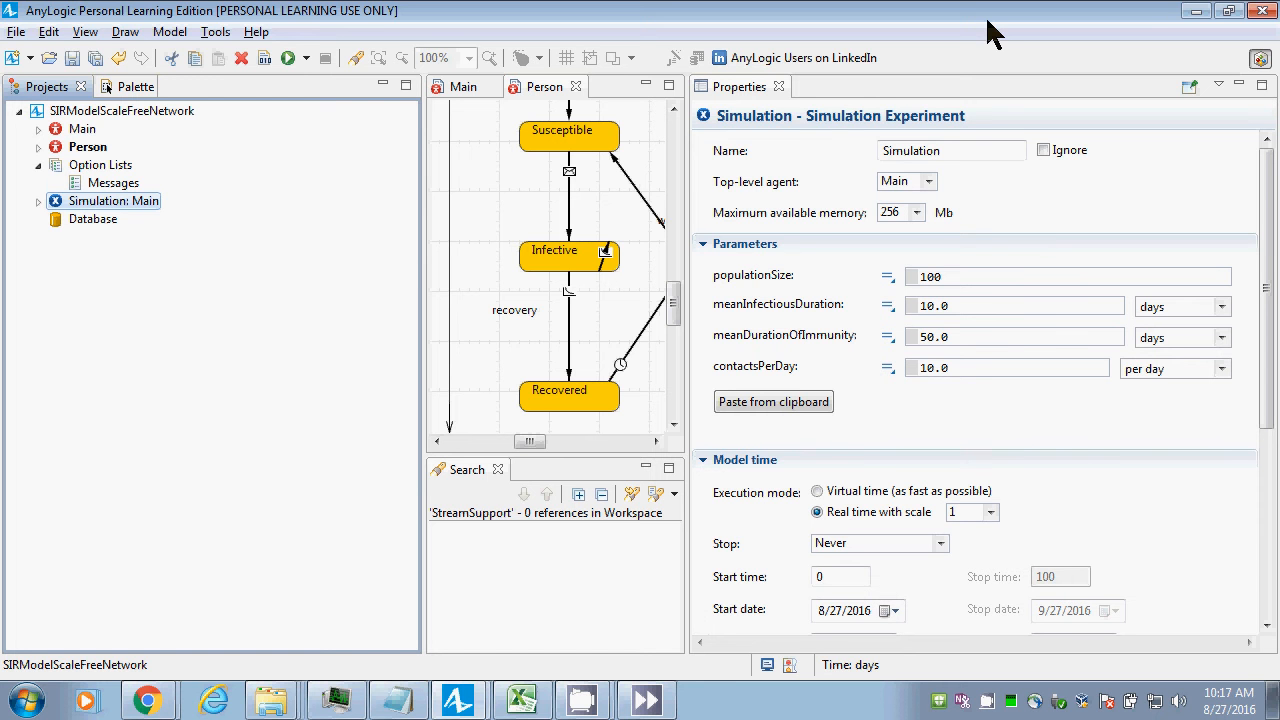
# Check the infection transition's trigger settings and widen the diagram area of the Person agent type.
pyautogui.click(569, 216)
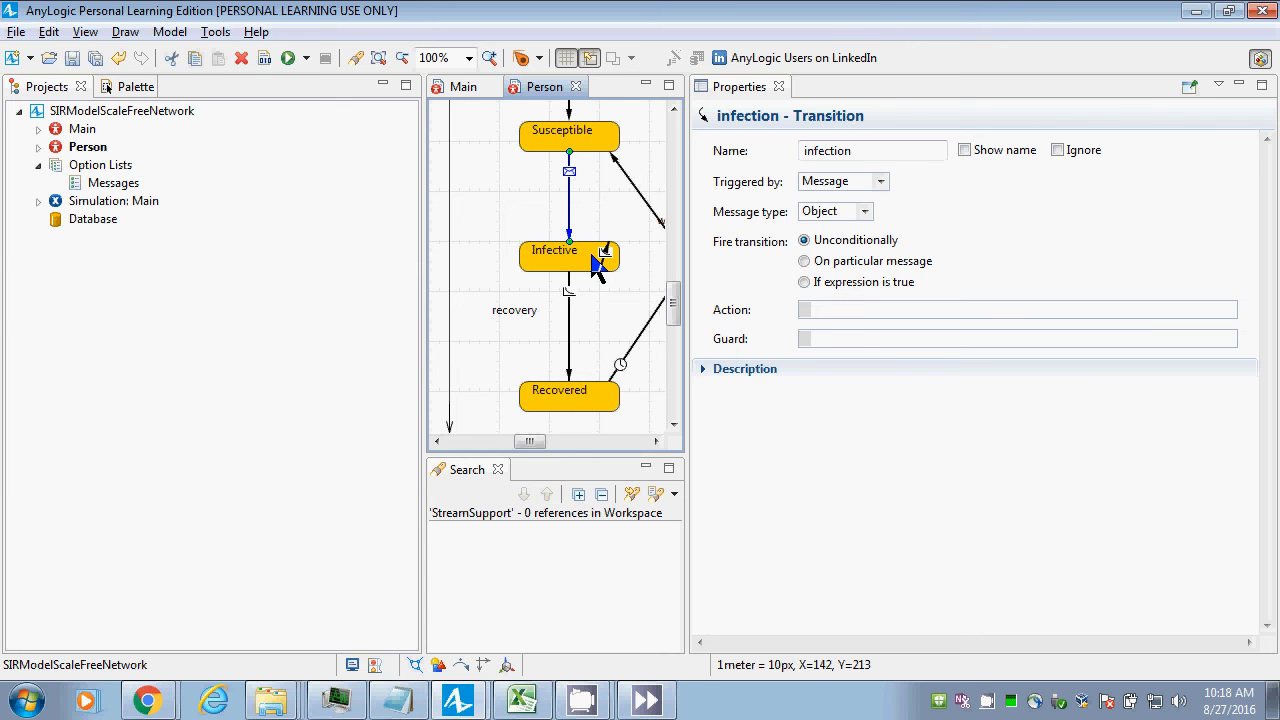
pyautogui.click(463, 90)
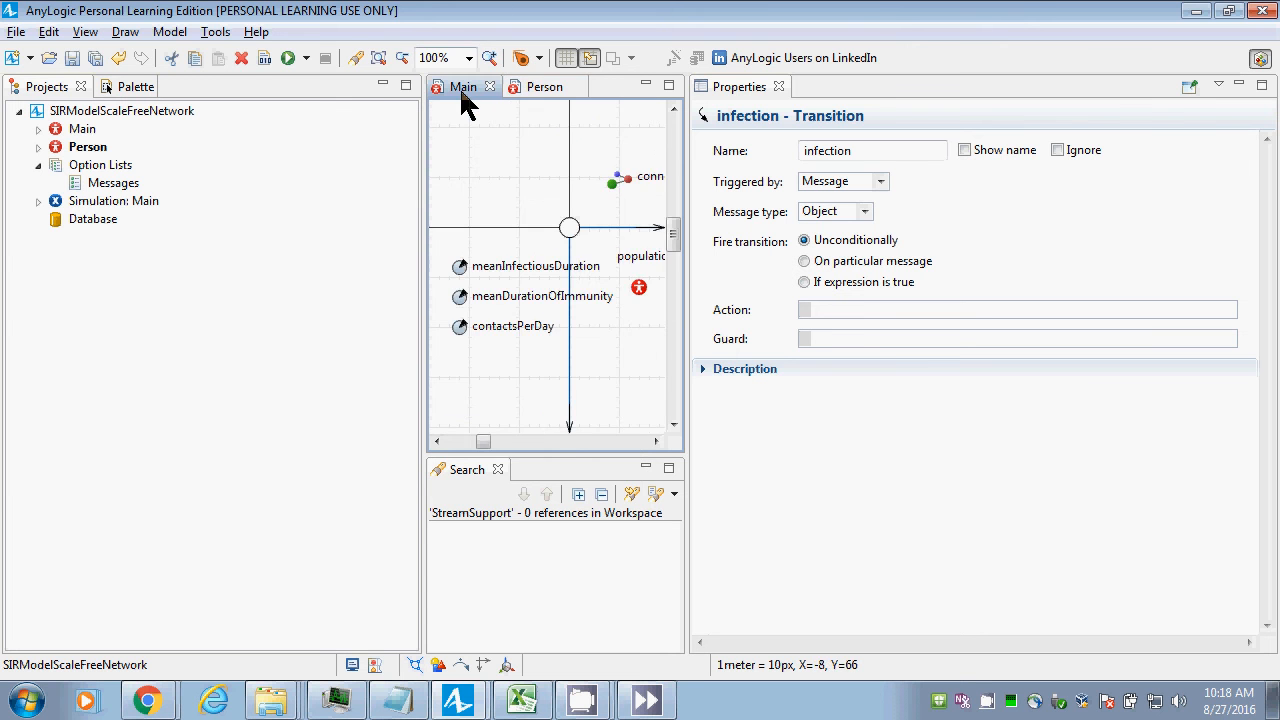
pyautogui.click(545, 87)
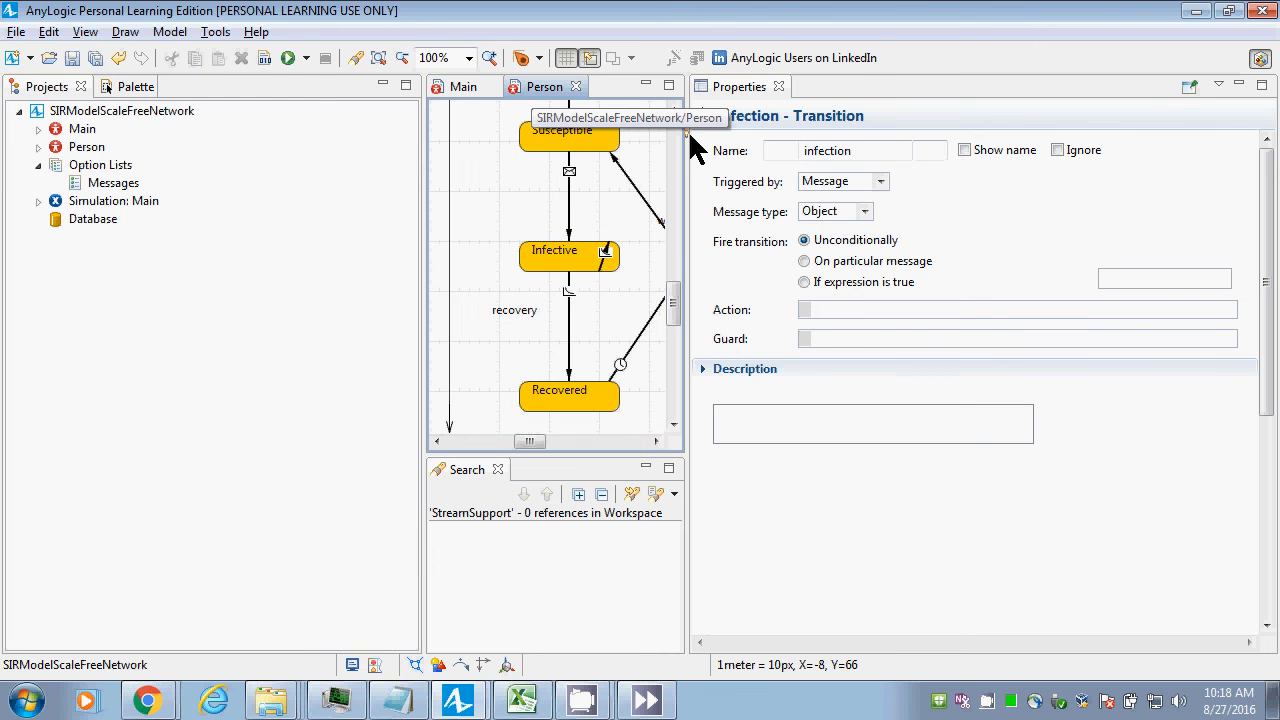
pyautogui.moveTo(686, 152); pyautogui.dragTo(870, 270)
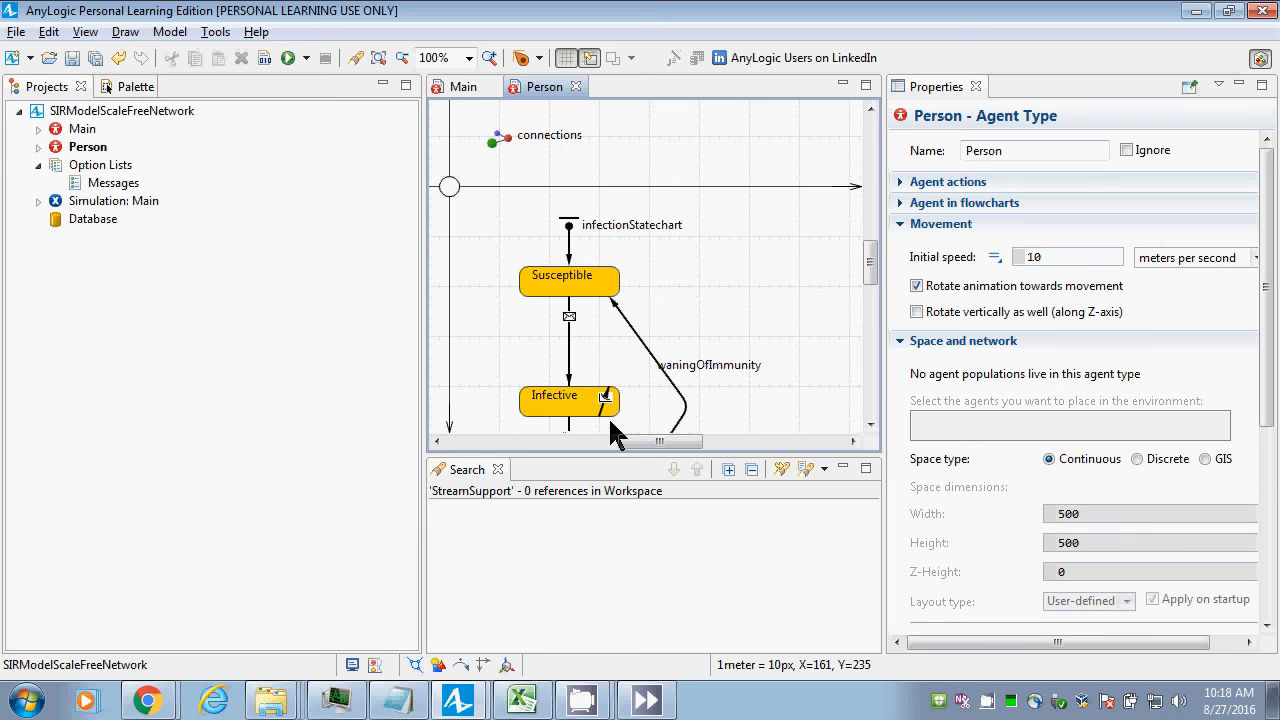
# Inspect the position, size and advanced settings of the person's oval, including its On click action.
pyautogui.click(462, 90)
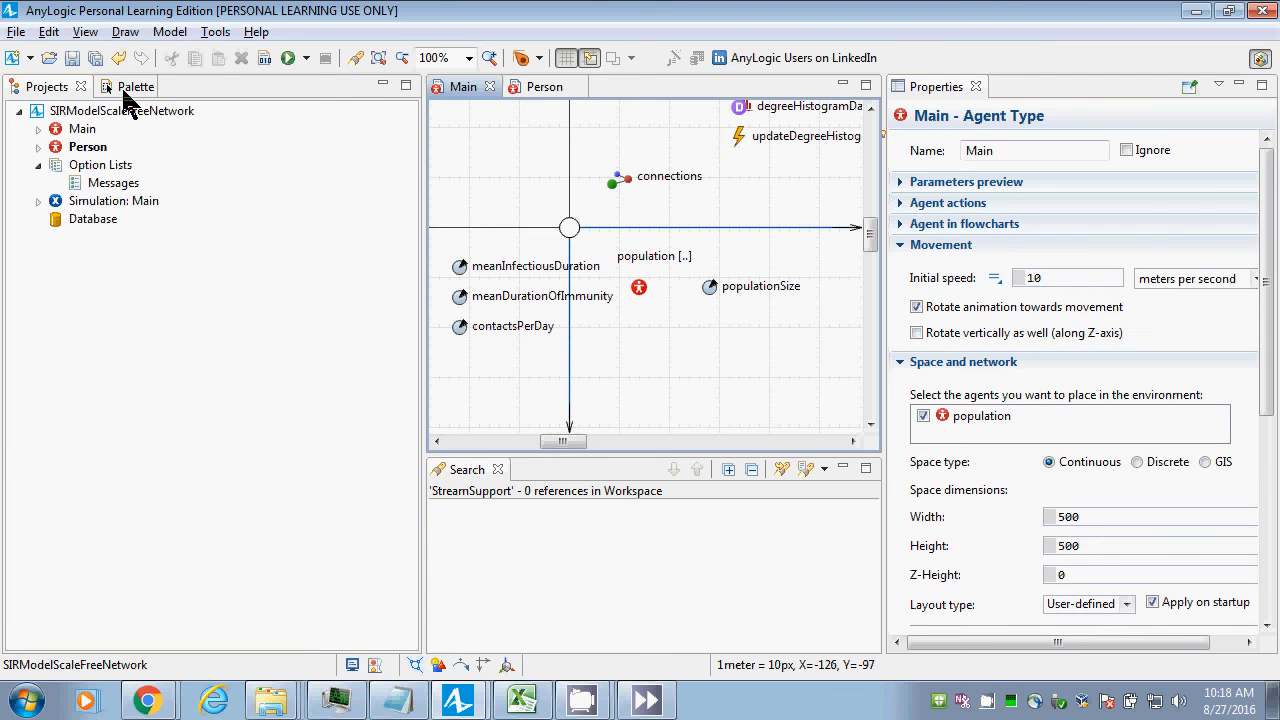
pyautogui.click(127, 92)
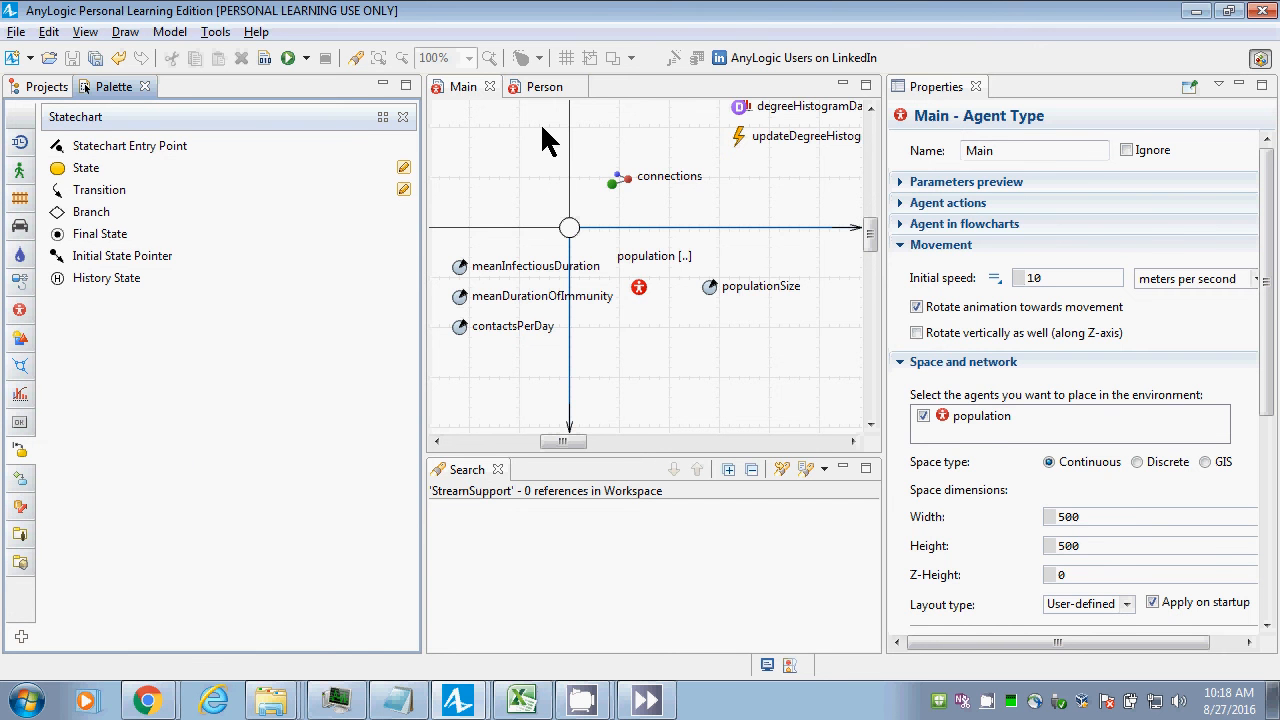
pyautogui.click(545, 88)
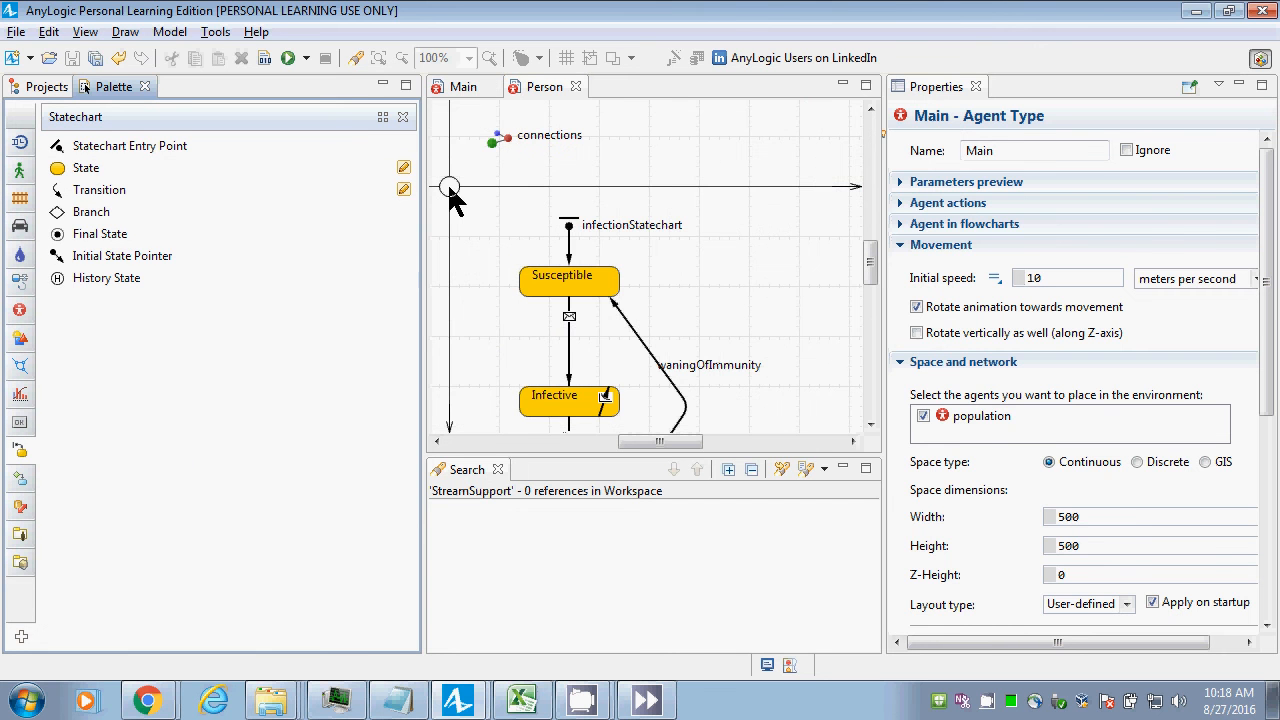
pyautogui.click(463, 213)
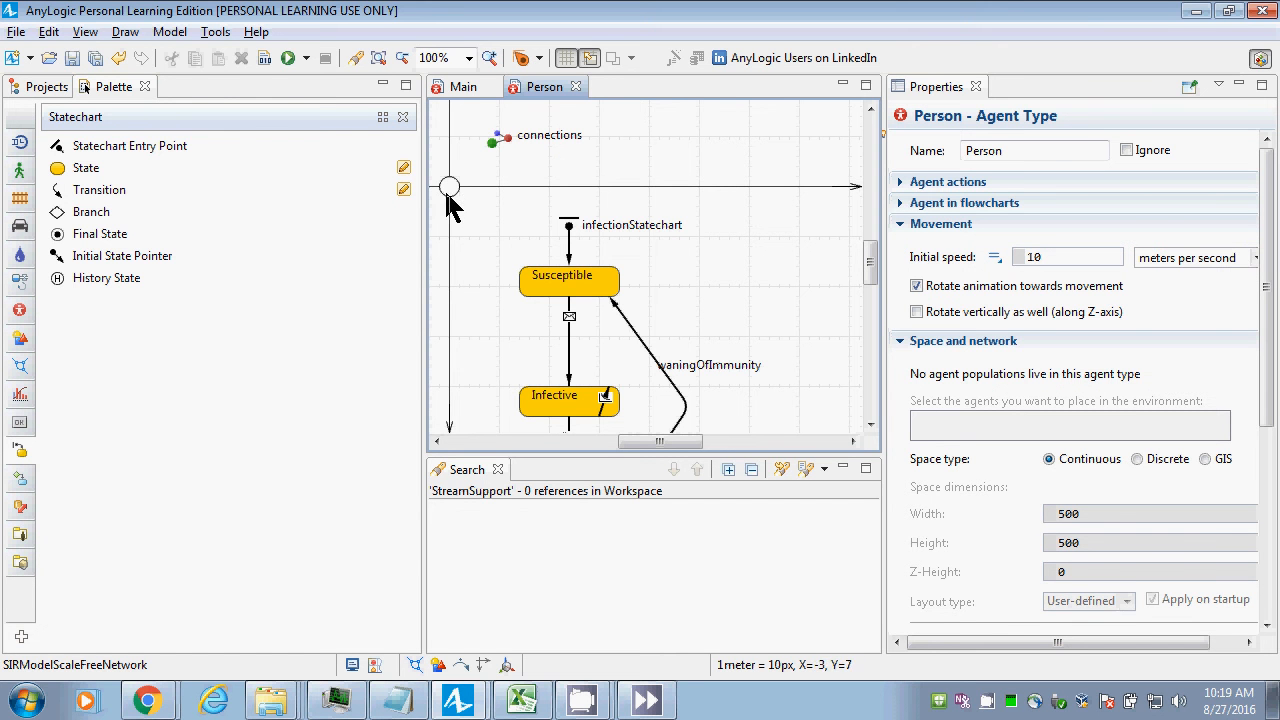
pyautogui.click(449, 189)
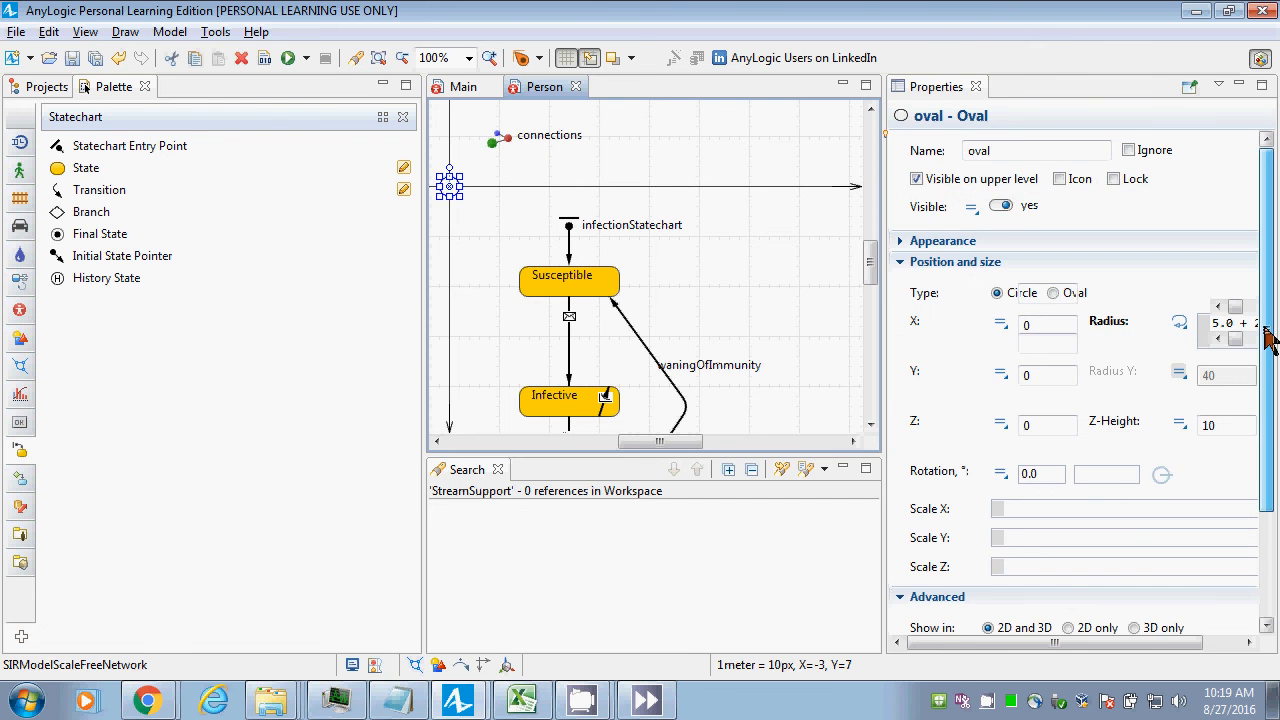
pyautogui.moveTo(1268, 340); pyautogui.dragTo(1278, 403)
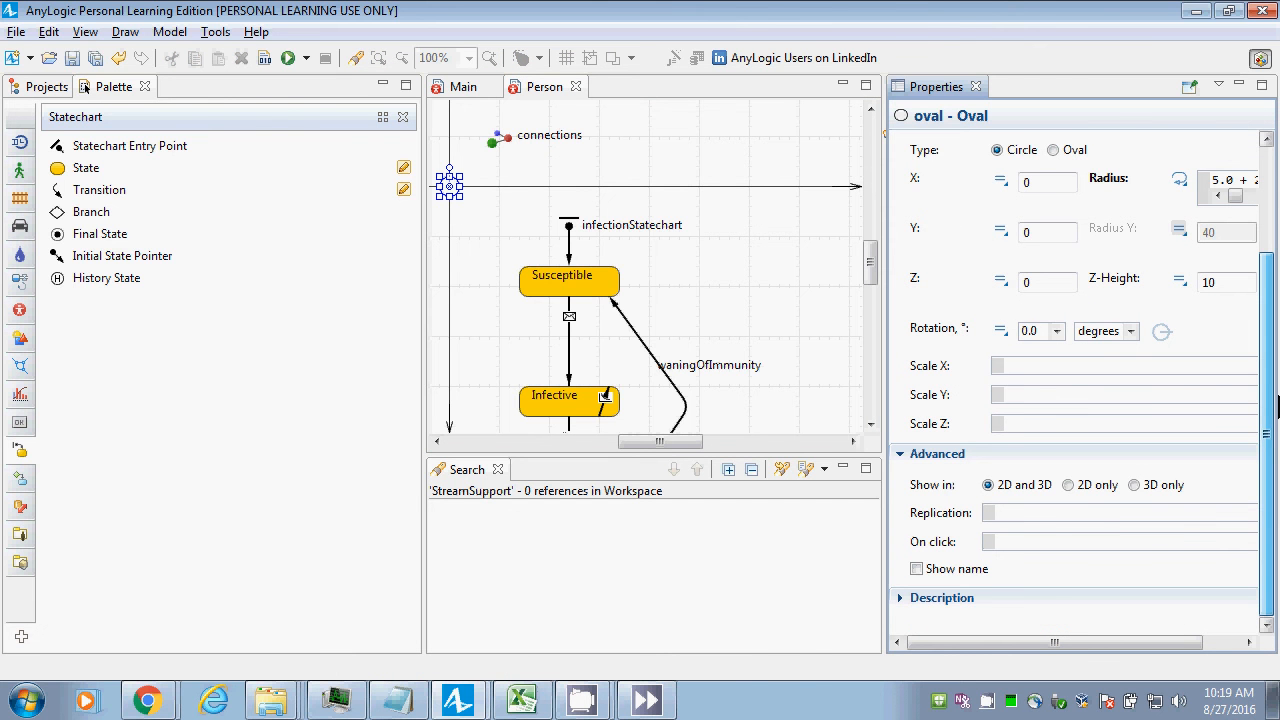
pyautogui.click(1015, 545)
# Add an event named initialInfectionEvent to the Main agent type, placed beneath the contactsPerDay parameter.
pyautogui.click(460, 87)
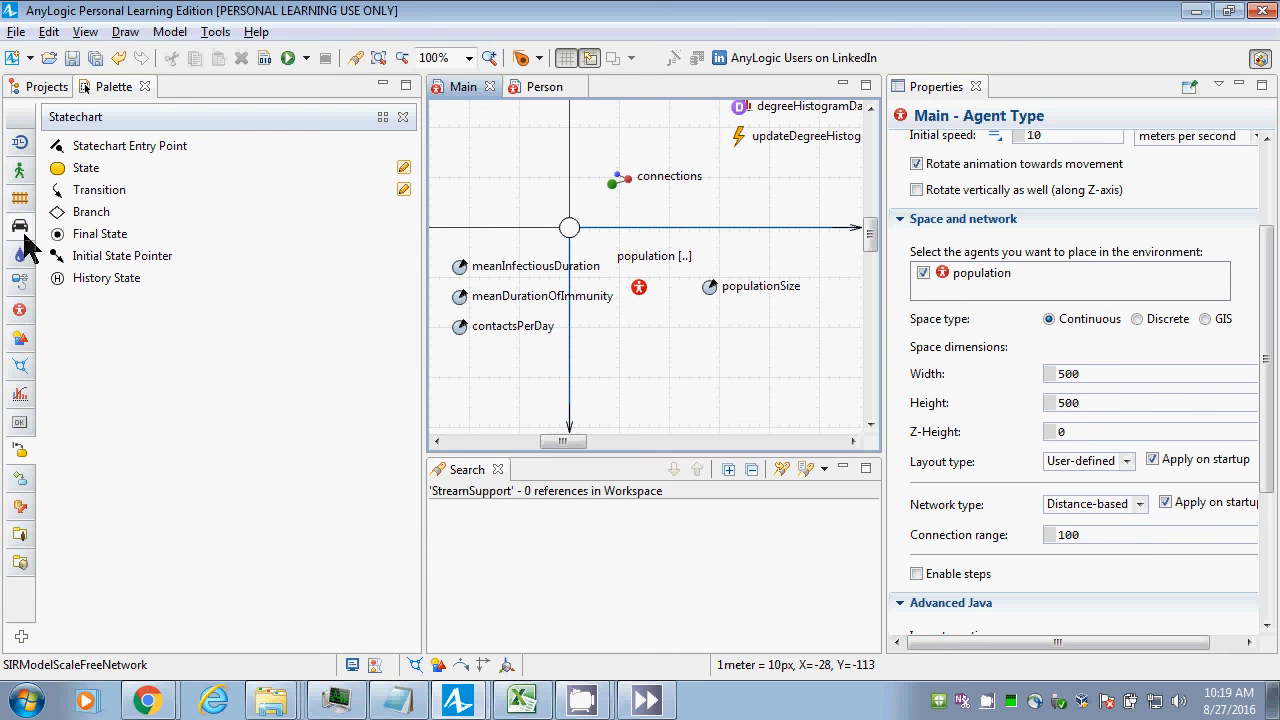
pyautogui.click(19, 312)
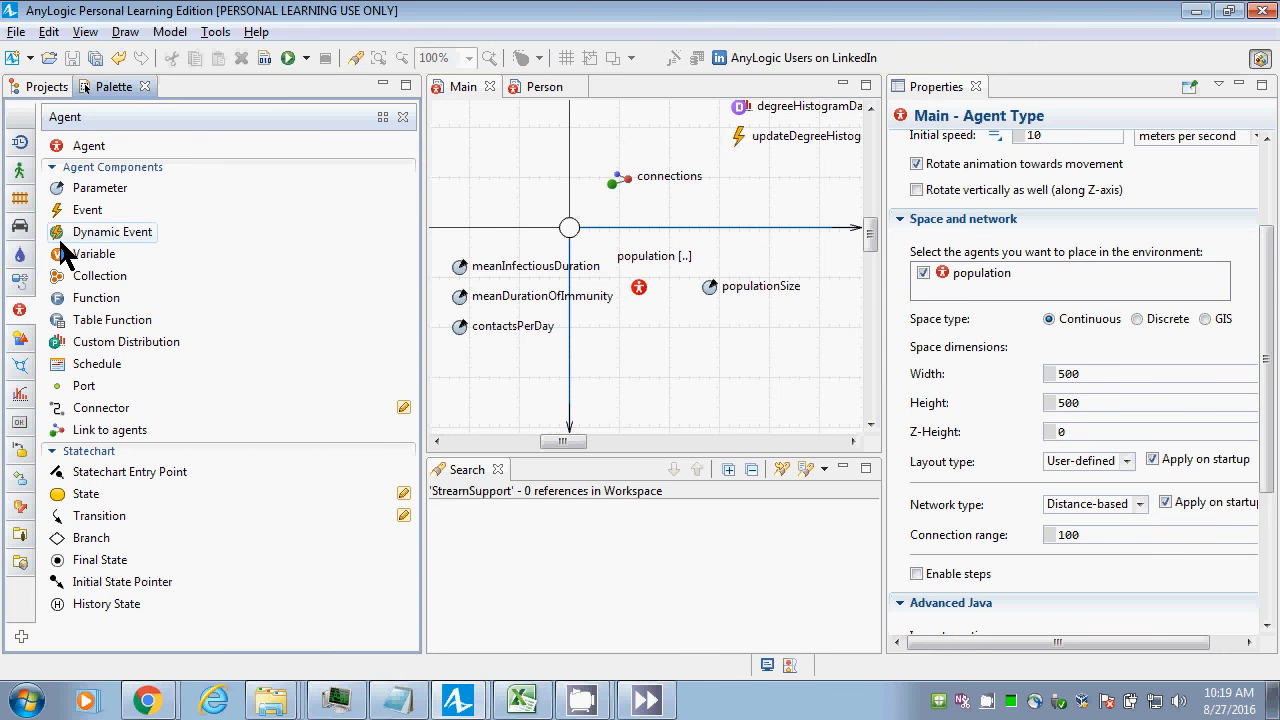
pyautogui.moveTo(60, 215); pyautogui.dragTo(477, 368)
pyautogui.write('initialInf')
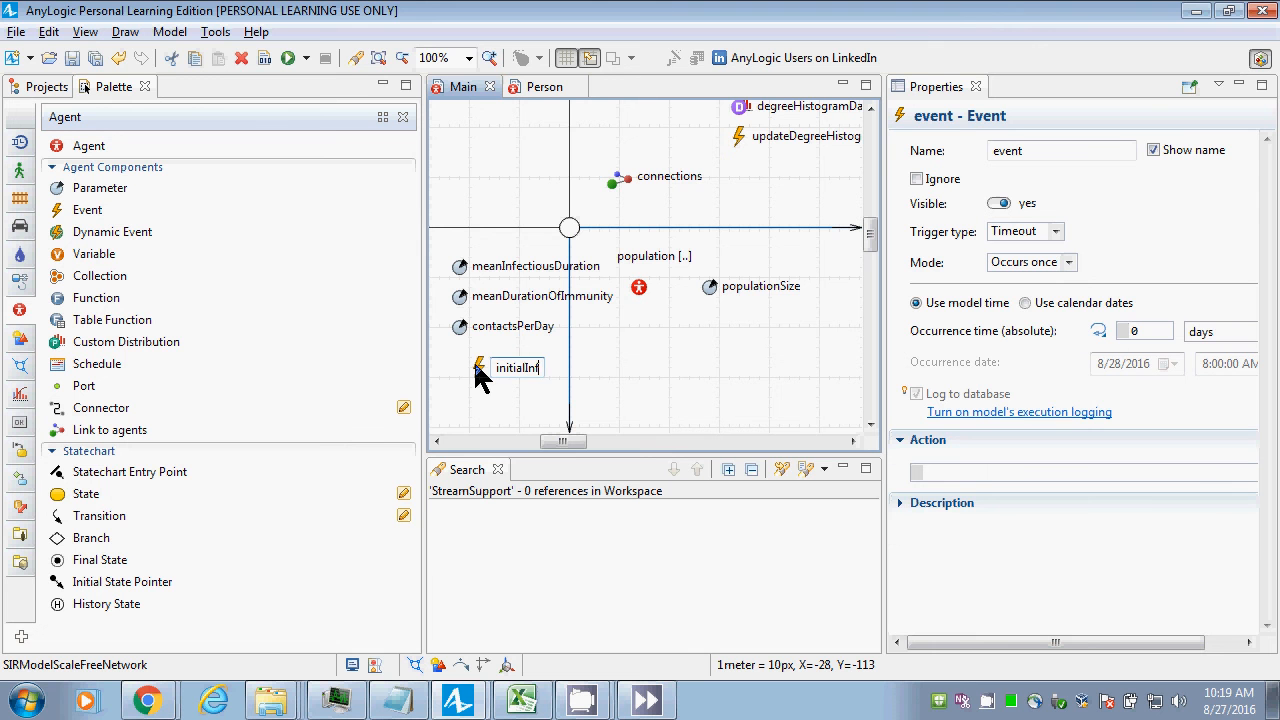
pyautogui.write('ectionEvent')
pyautogui.press('Return')
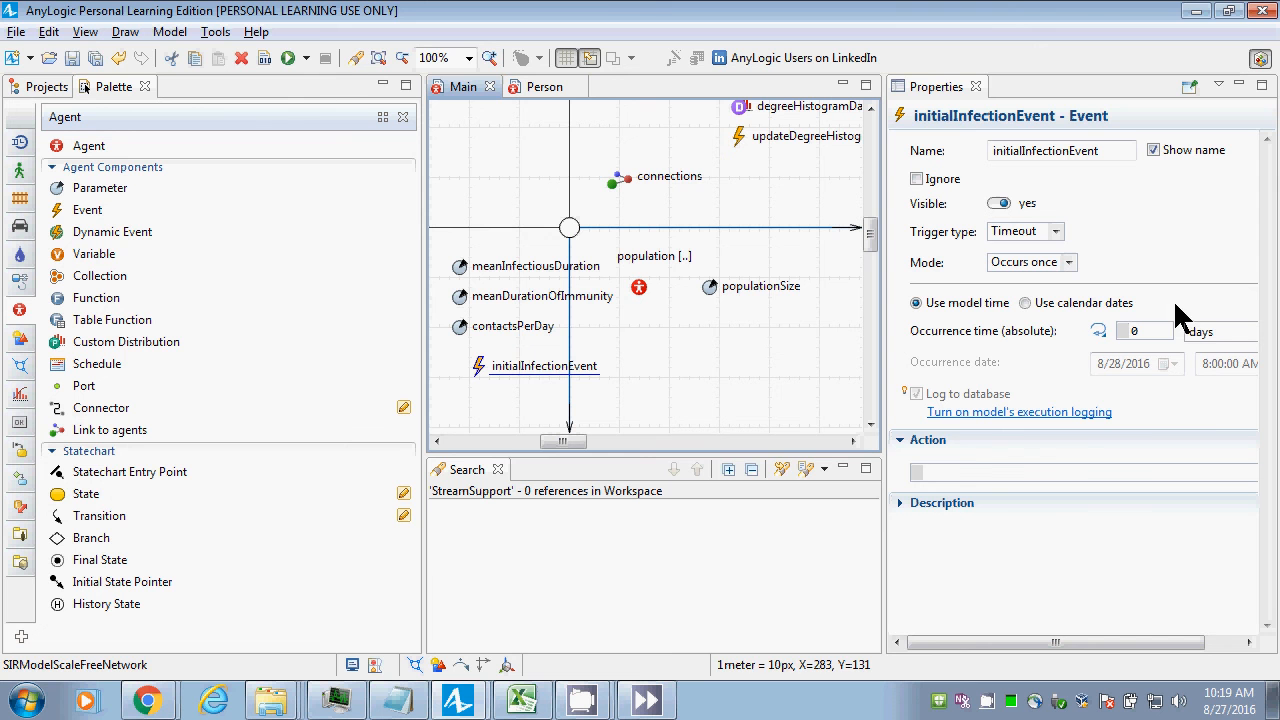
pyautogui.click(975, 470)
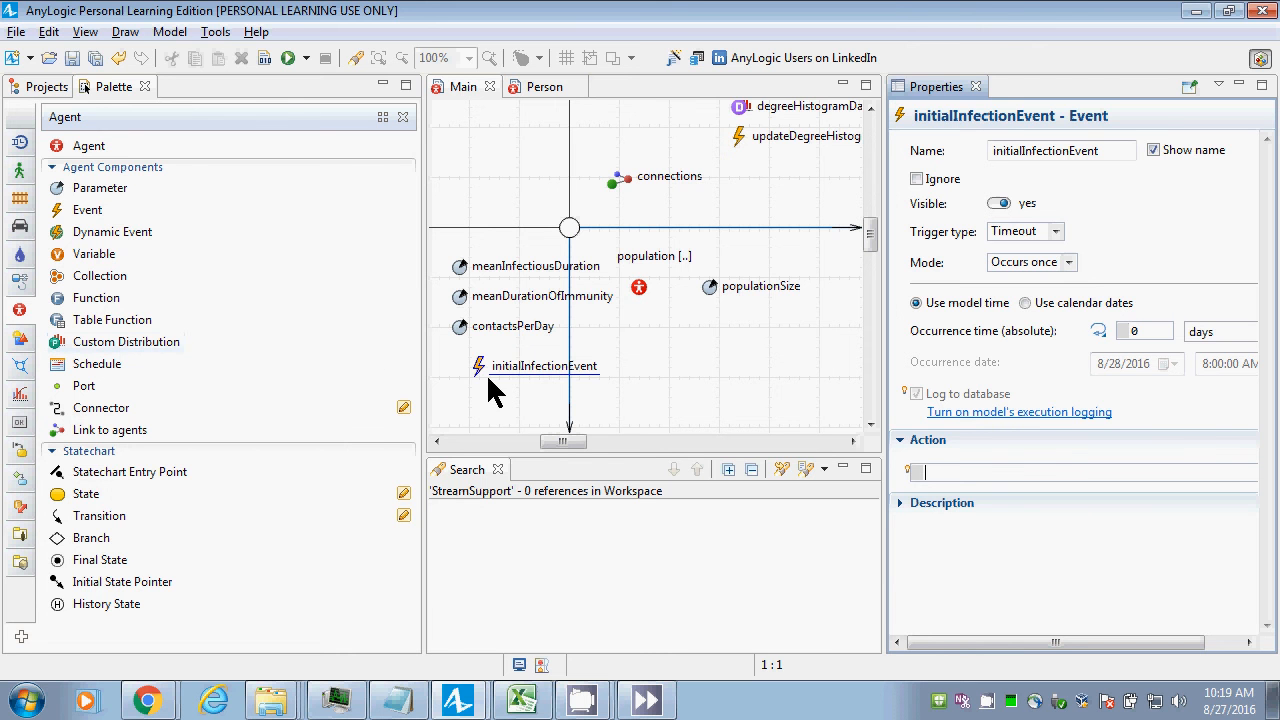
pyautogui.moveTo(477, 366); pyautogui.dragTo(437, 364)
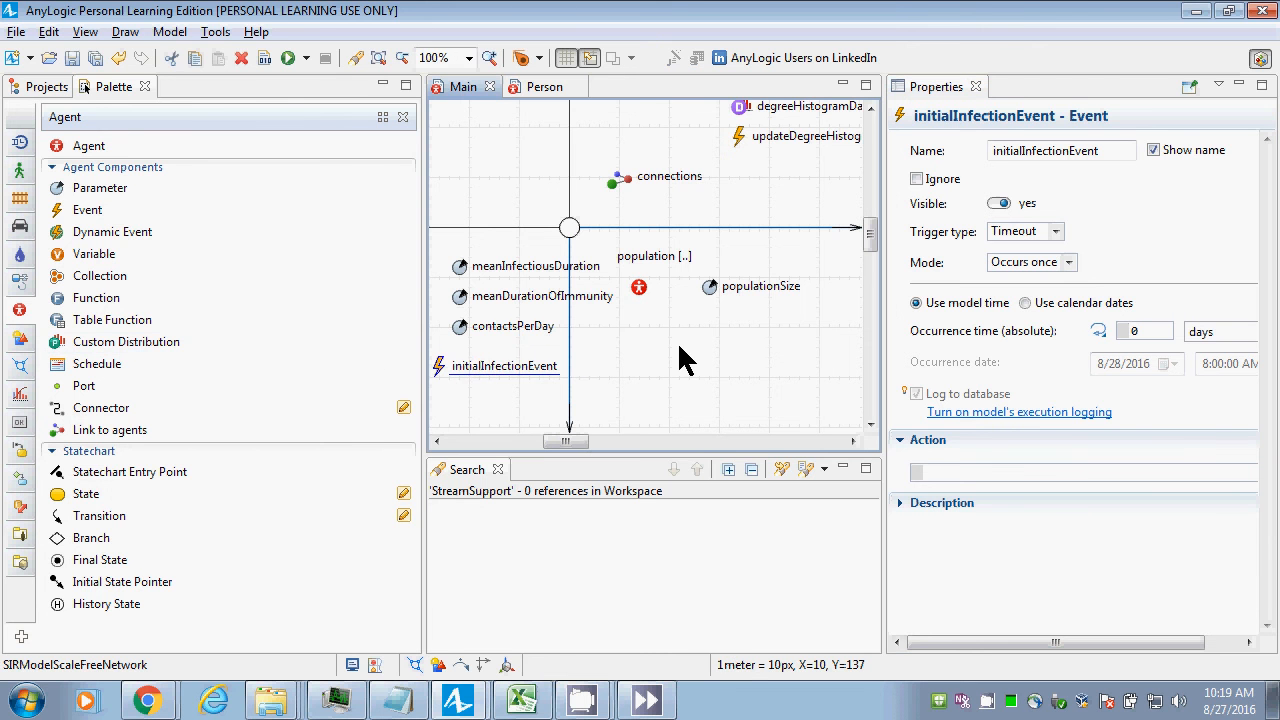
# Set the action of initialInfectionEvent to this.deliverToRandomAgentInside(Exposed);.
pyautogui.click(993, 477)
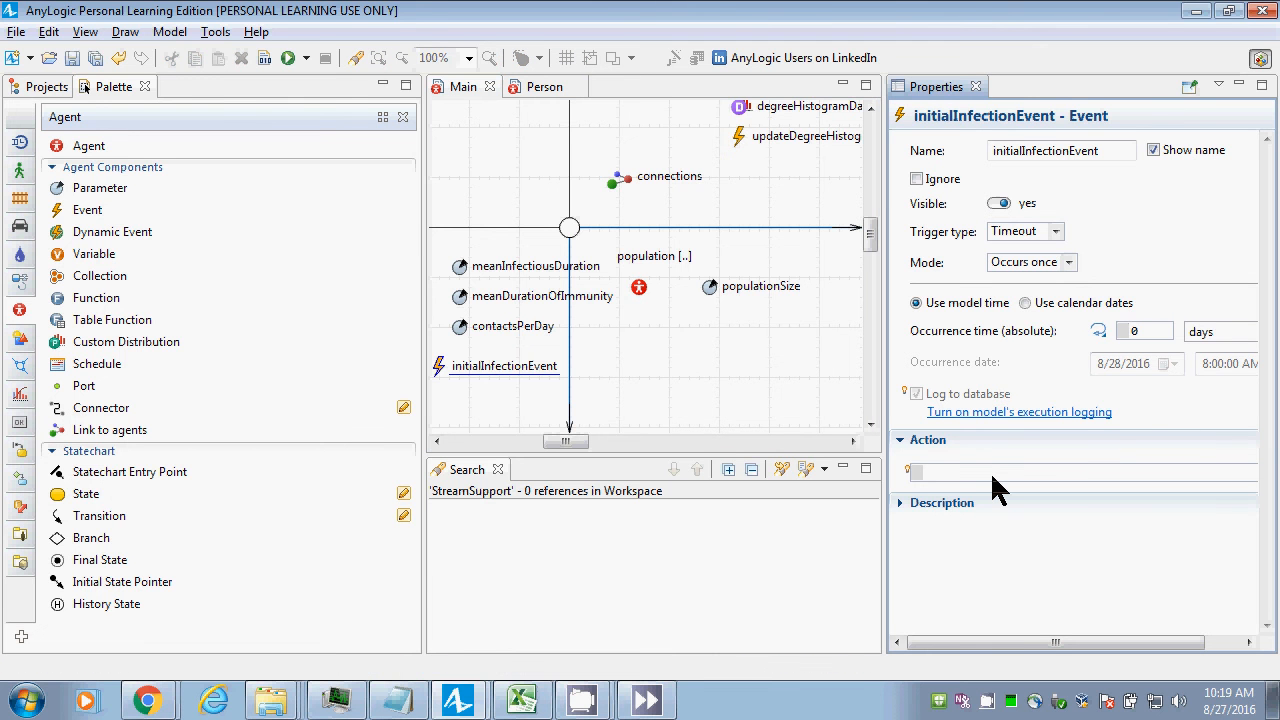
pyautogui.write('this')
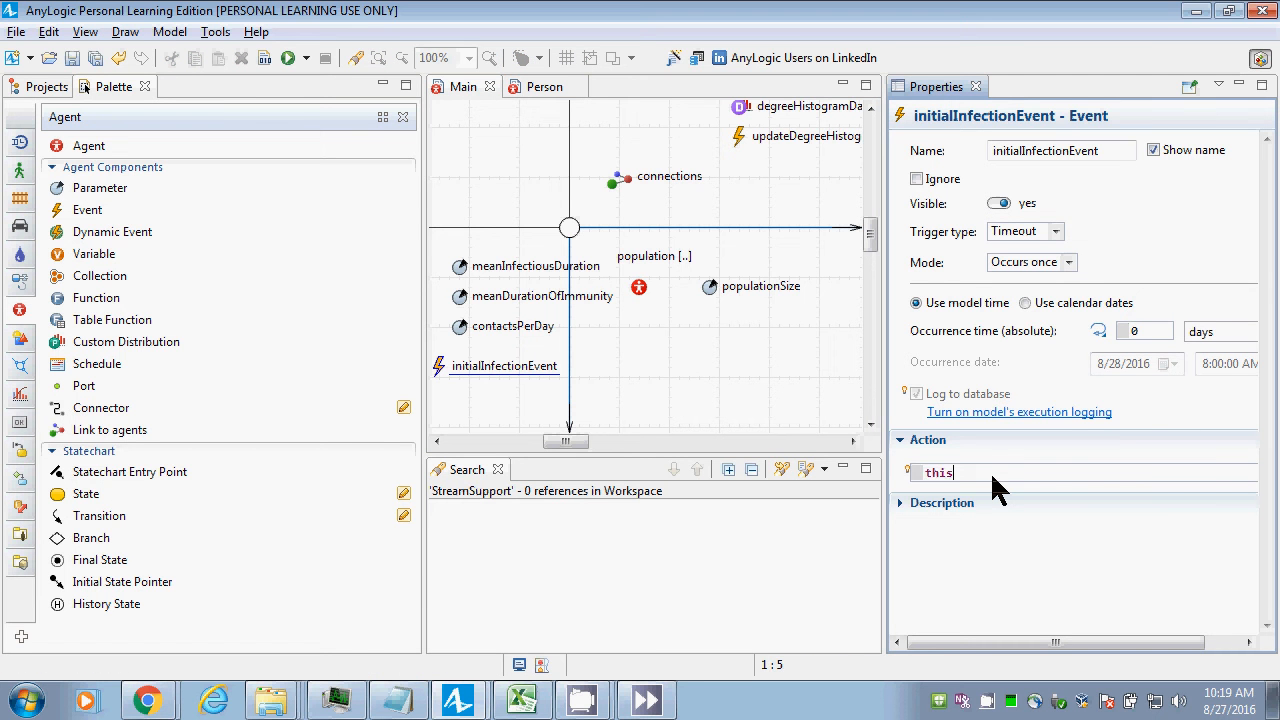
pyautogui.write('.sendT')
pyautogui.hotkey('ctrl', 'space')
pyautogui.press('BackSpace')
pyautogui.press('BackSpace')
pyautogui.press('BackSpace')
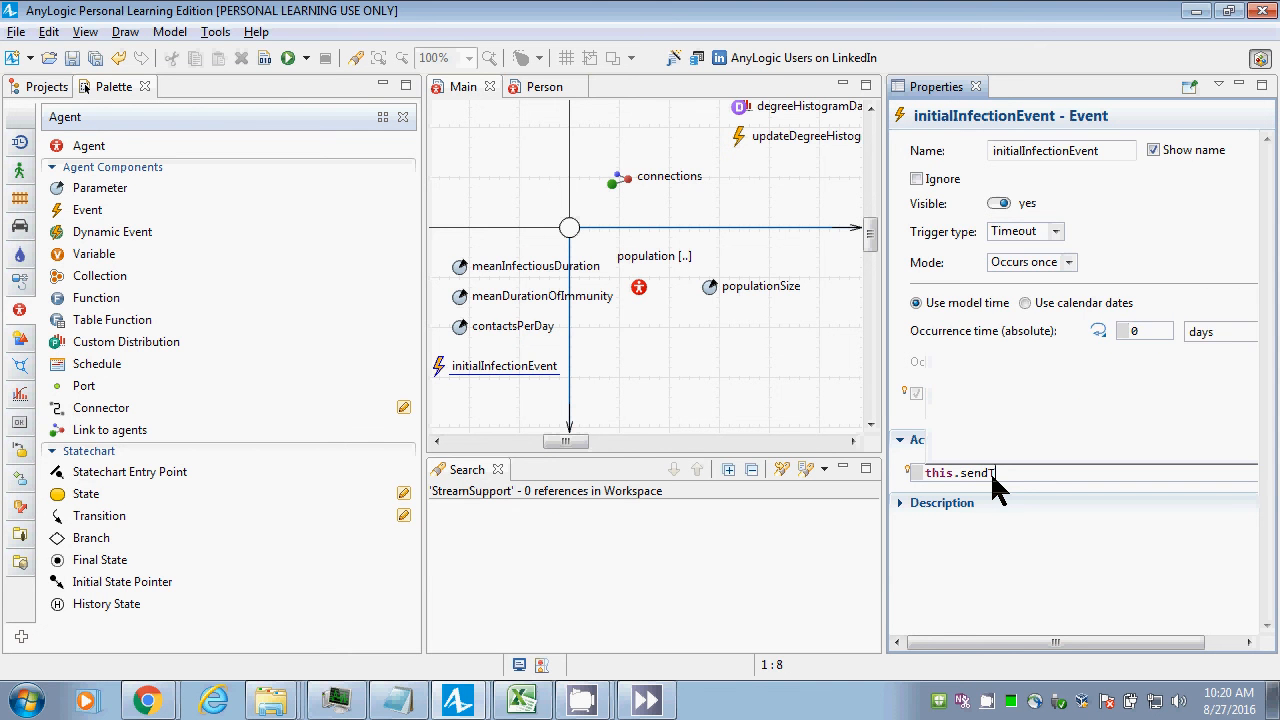
pyautogui.press('BackSpace')
pyautogui.press('BackSpace')
pyautogui.write('deli')
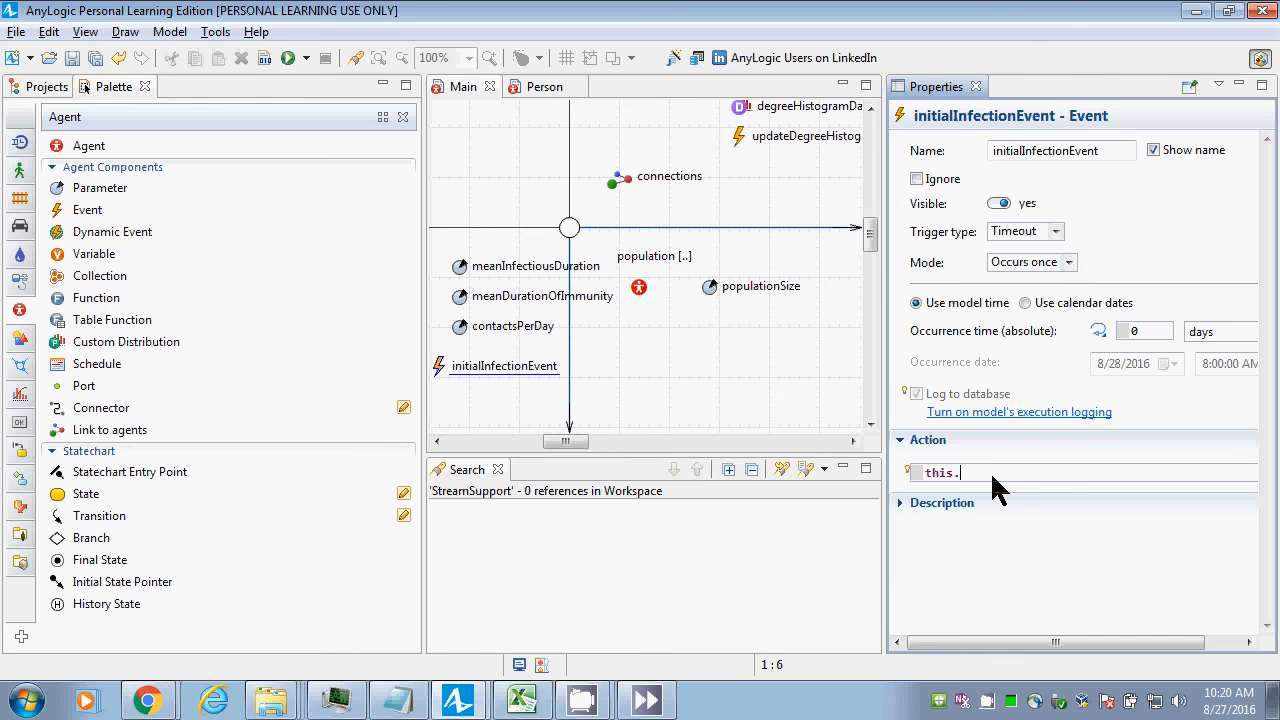
pyautogui.hotkey('ctrl', 'space')
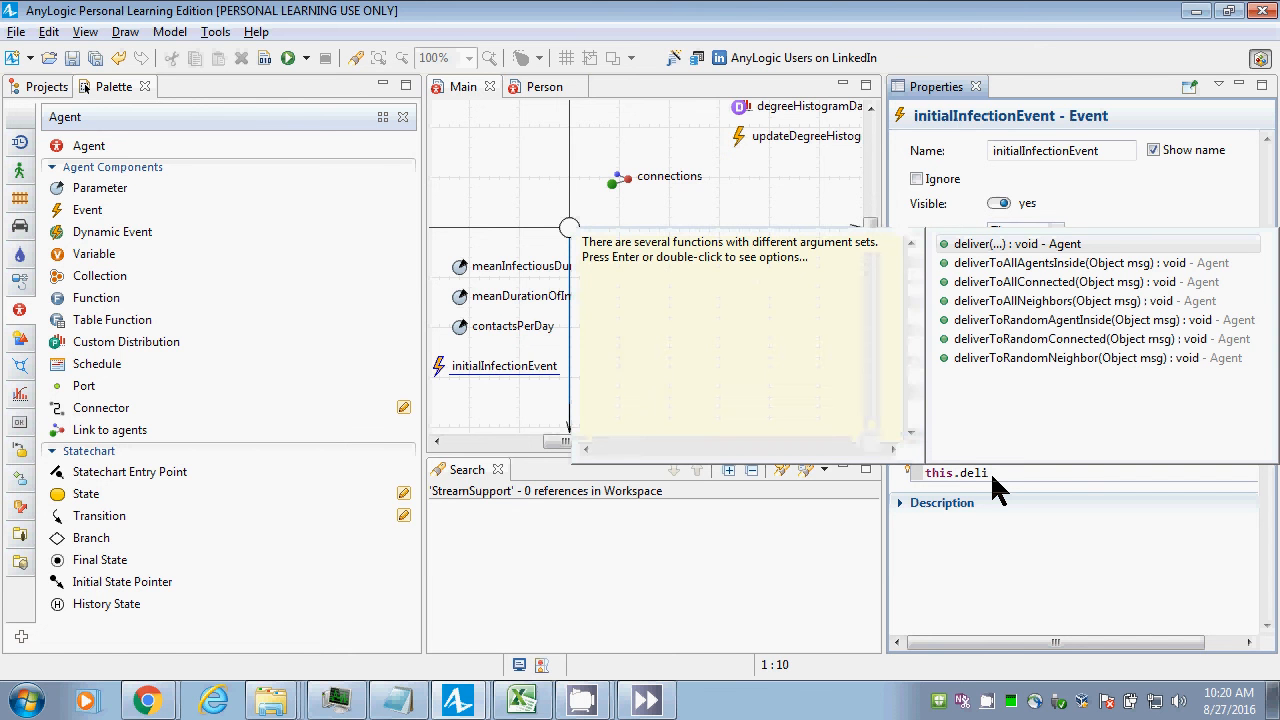
pyautogui.press('Down')
pyautogui.press('Down')
pyautogui.press('Down')
pyautogui.press('Down')
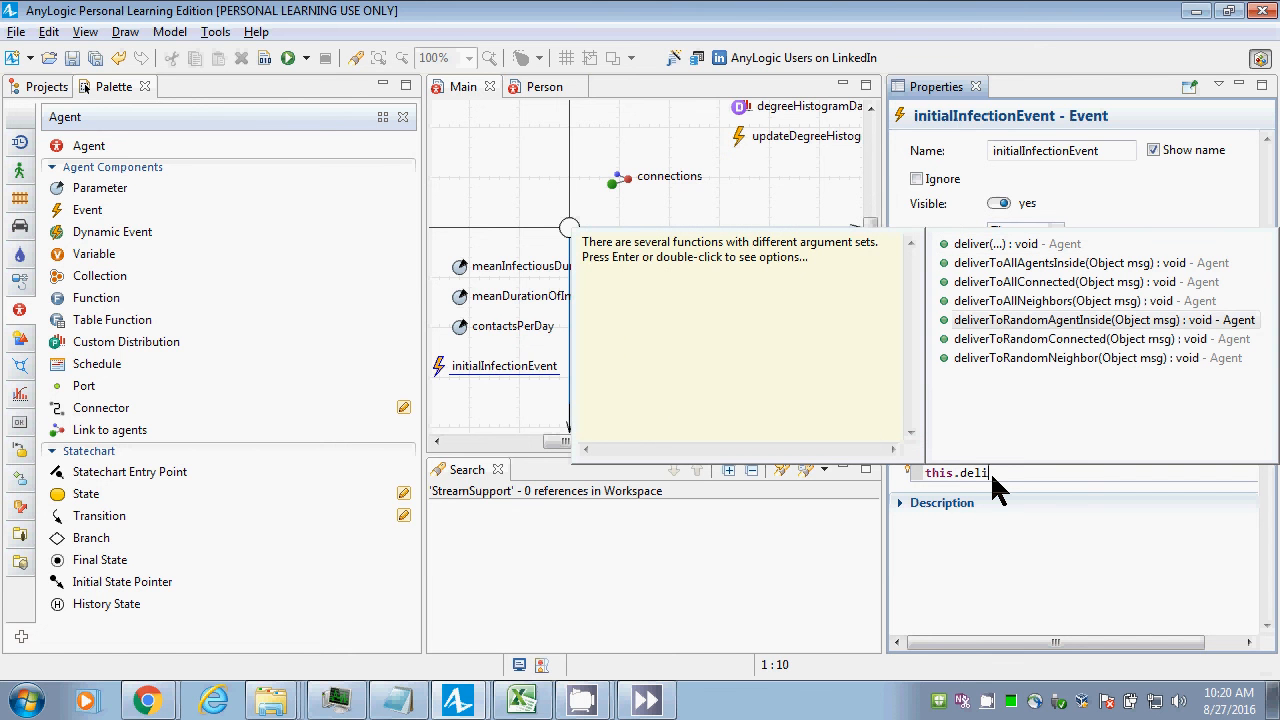
pyautogui.press('Up')
pyautogui.press('Up')
pyautogui.press('Up')
pyautogui.press('Down')
pyautogui.press('Down')
pyautogui.press('Down')
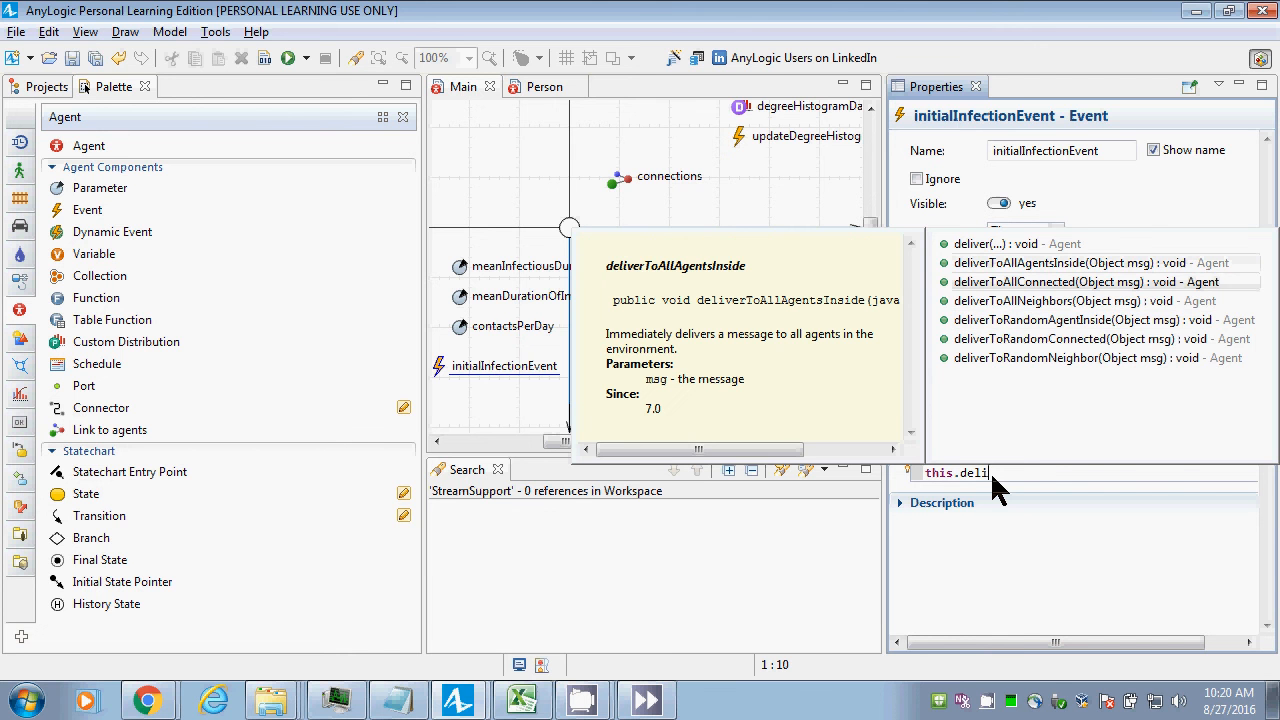
pyautogui.press('Return')
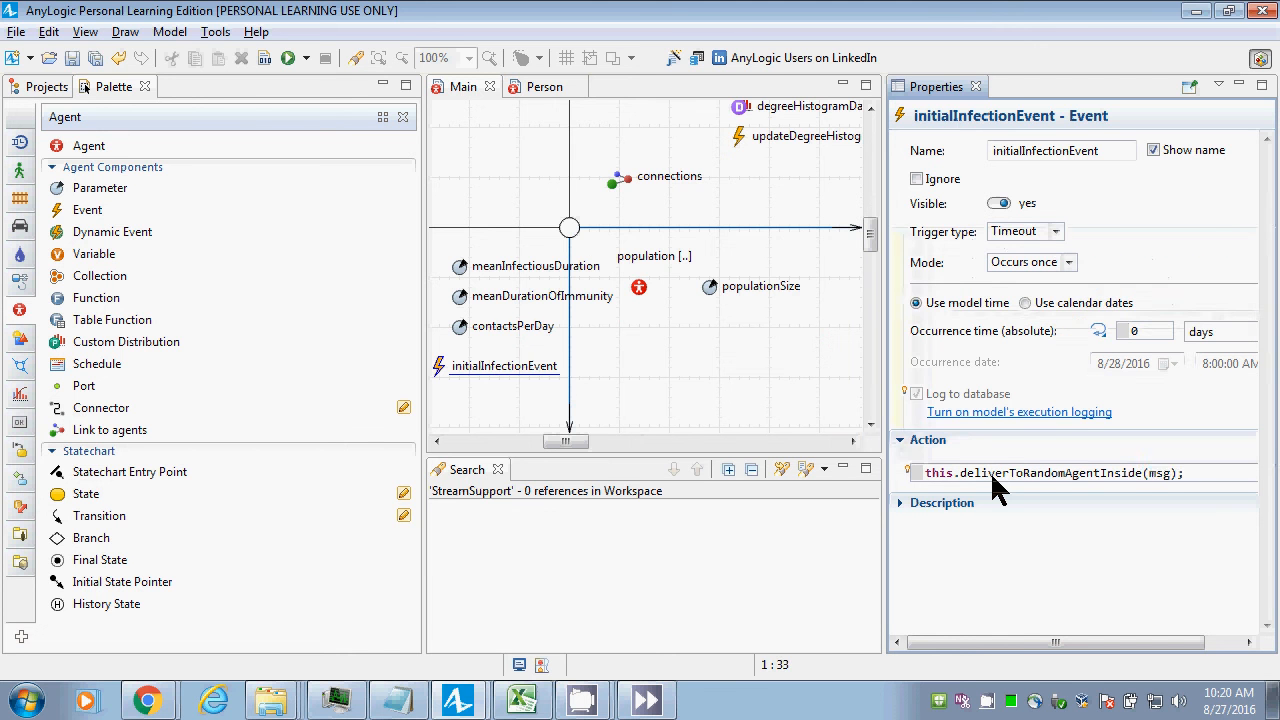
pyautogui.write('Expos')
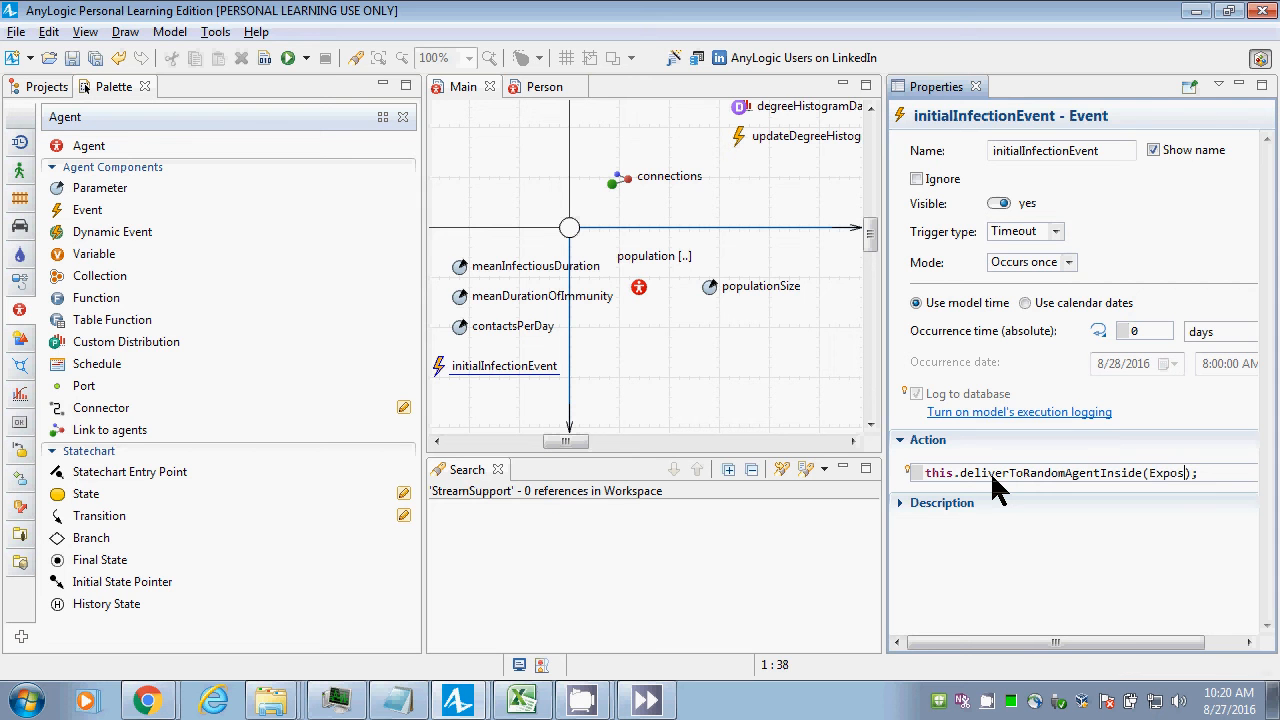
pyautogui.write('ed')
# Add a variable named colour to the Person agent type, beside the infectionStatechart entry point.
pyautogui.click(526, 84)
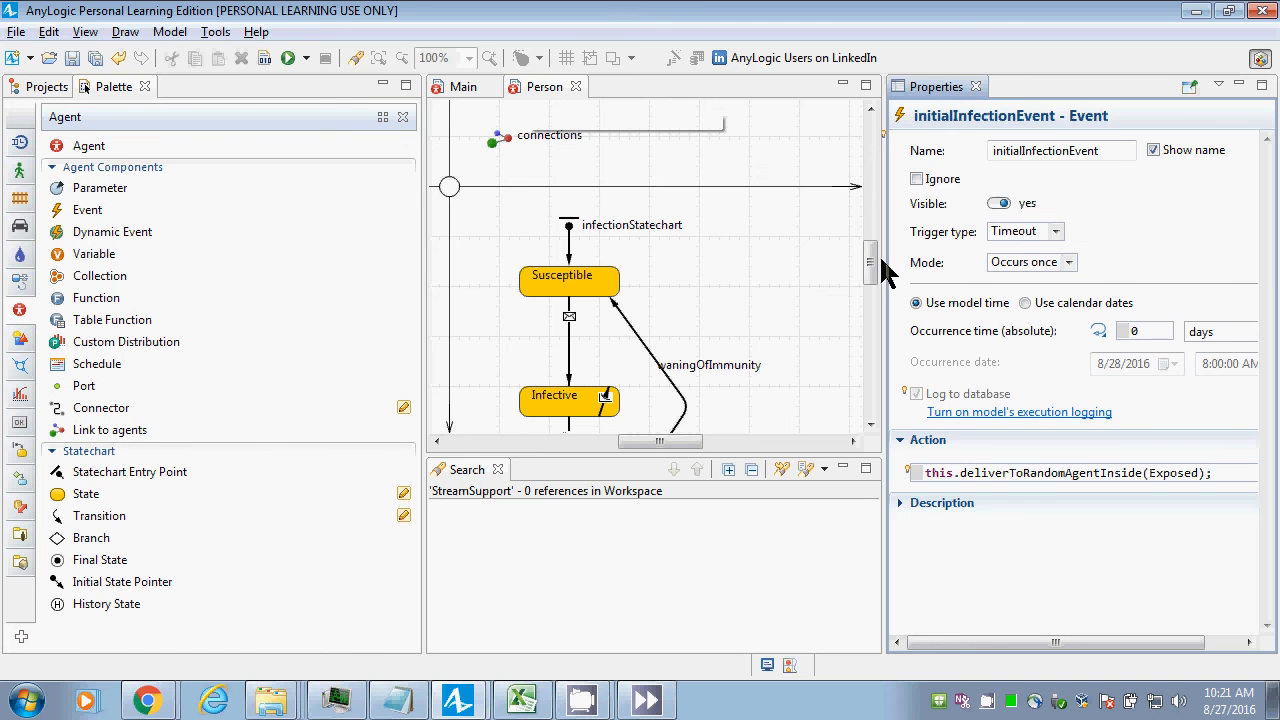
pyautogui.click(749, 271)
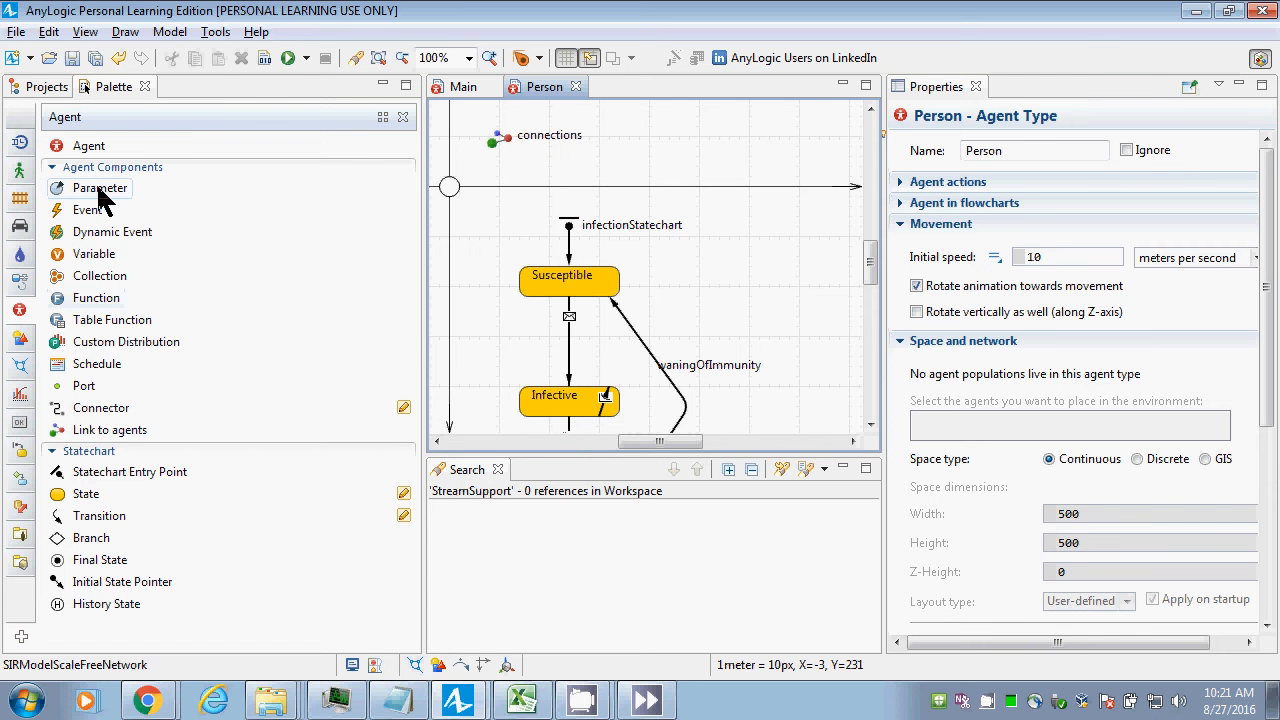
pyautogui.moveTo(58, 256); pyautogui.dragTo(468, 226)
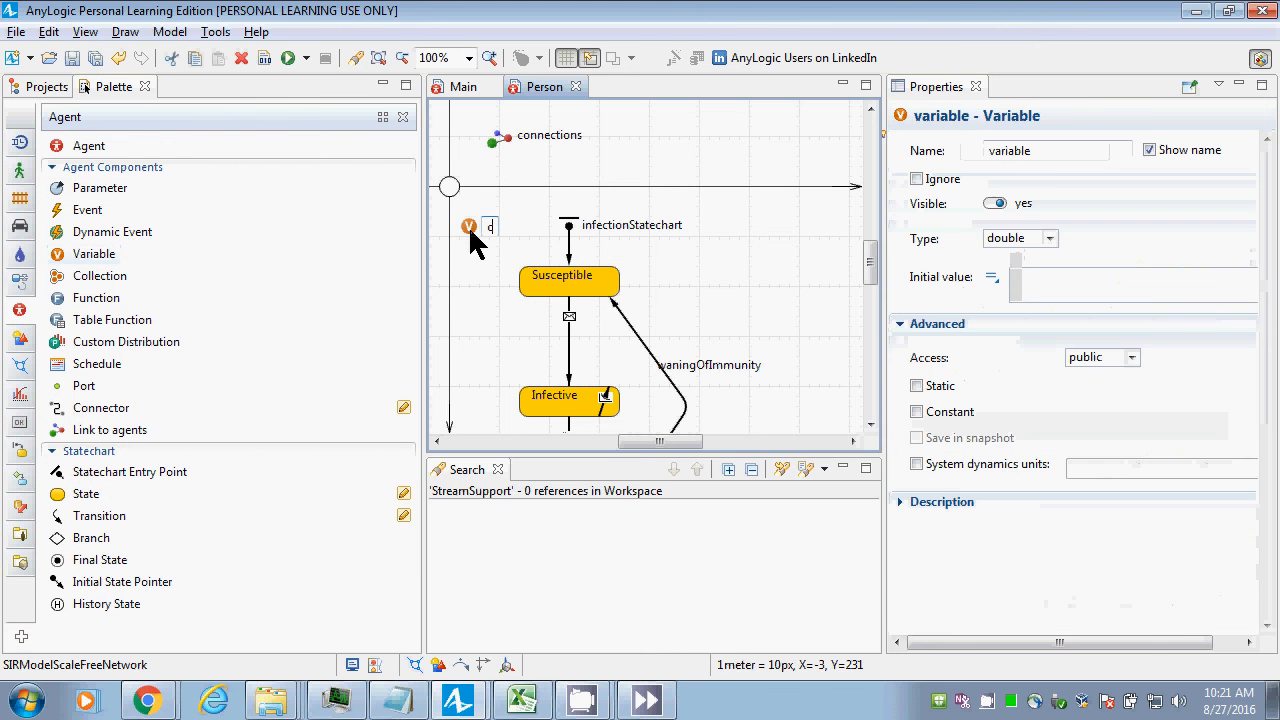
pyautogui.write('colo')
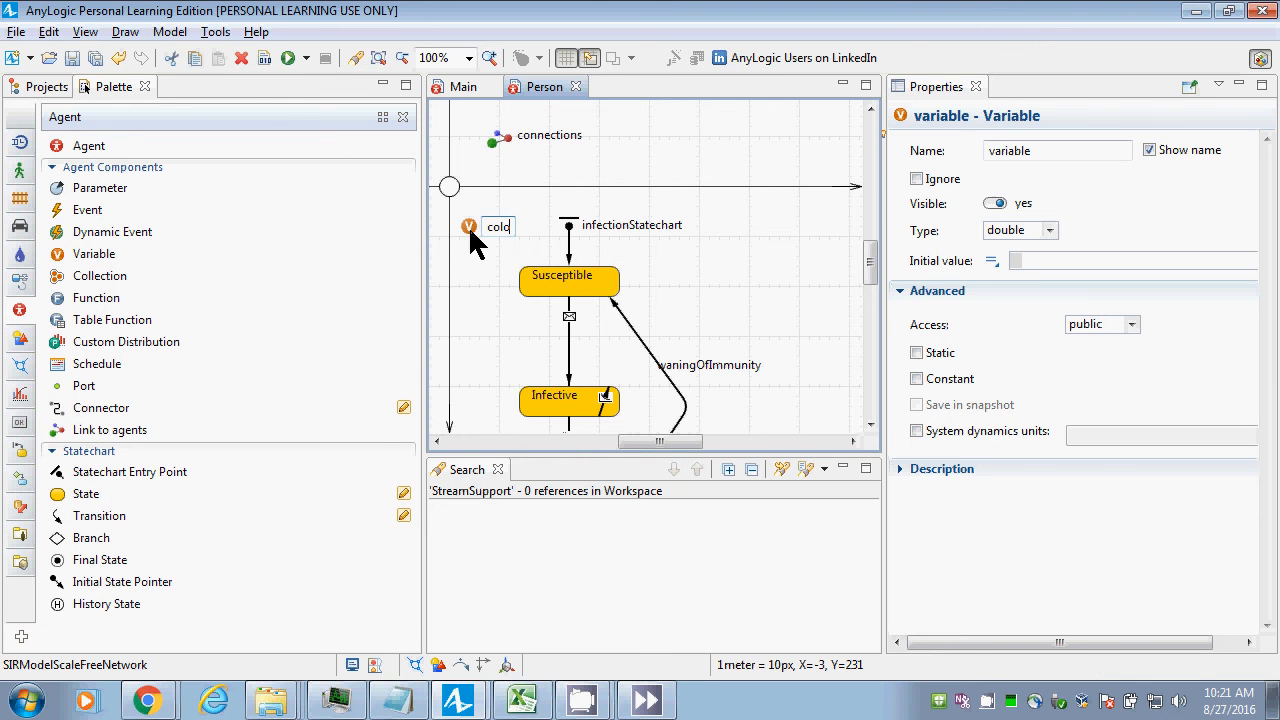
pyautogui.write('ur')
pyautogui.press('Return')
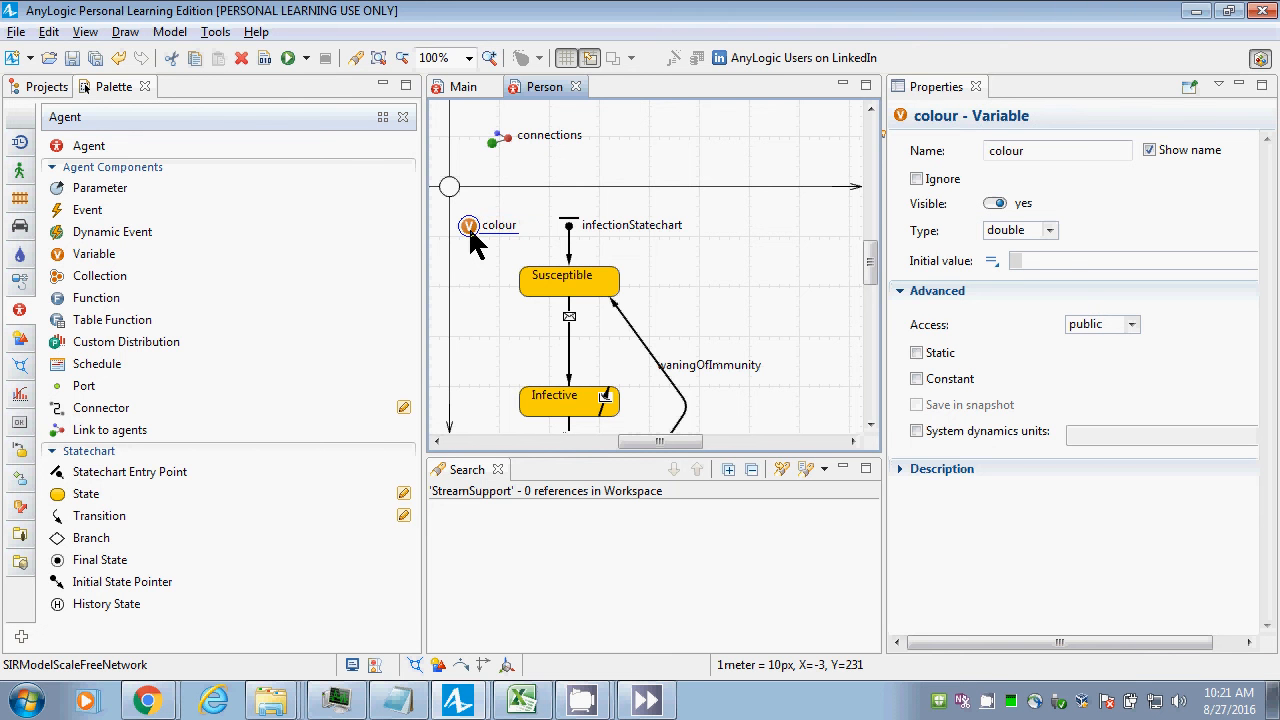
# Set the colour variable's type to the custom type Color and save the model.
pyautogui.click(1049, 231)
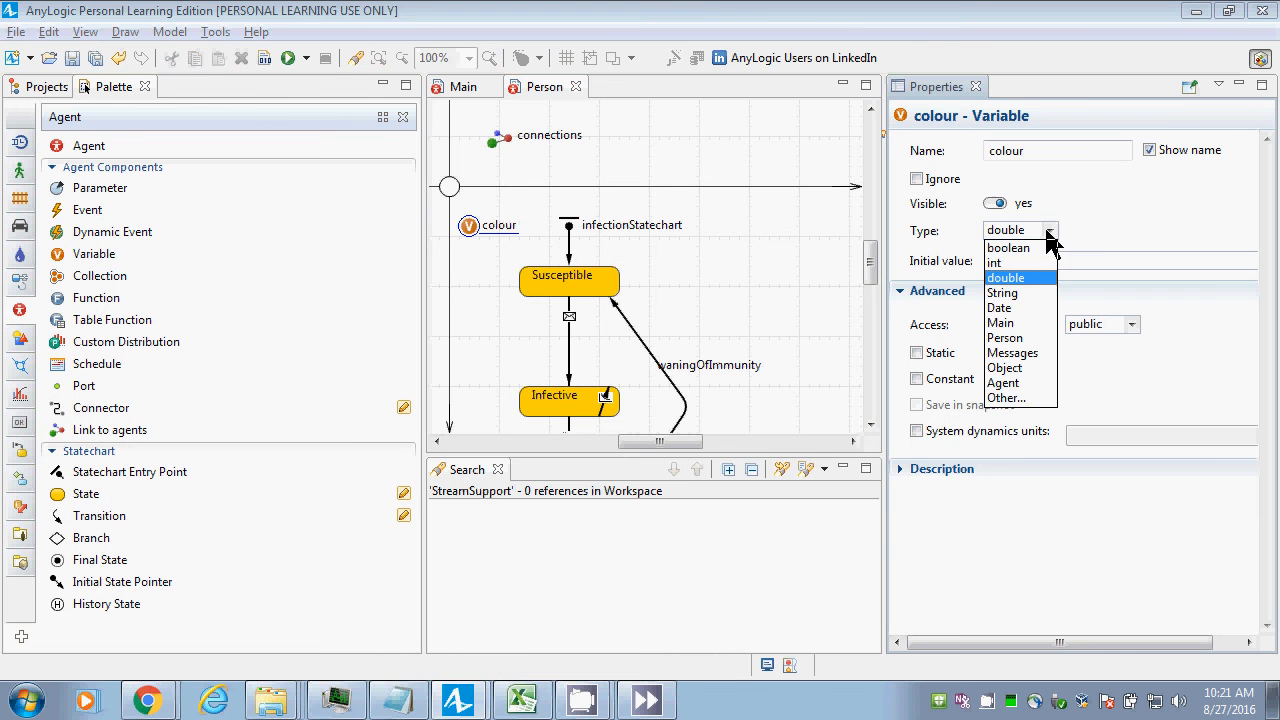
pyautogui.click(1008, 397)
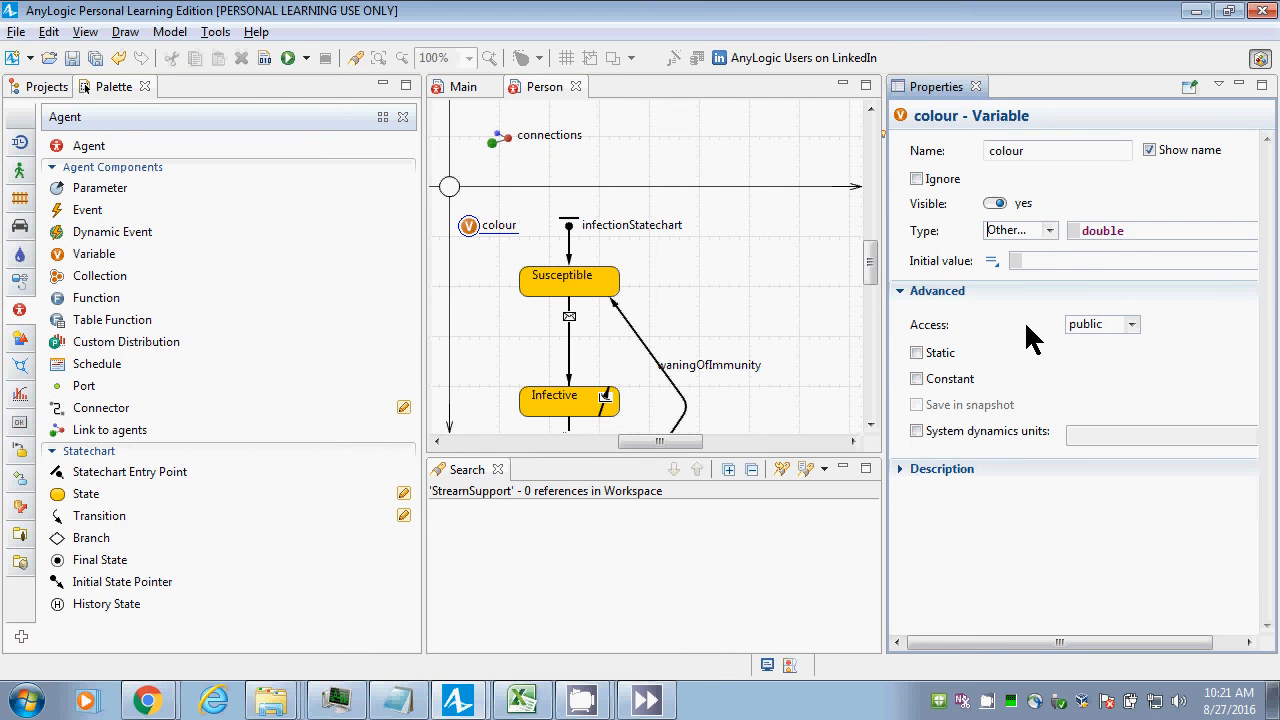
pyautogui.doubleClick(1114, 232)
pyautogui.write('C')
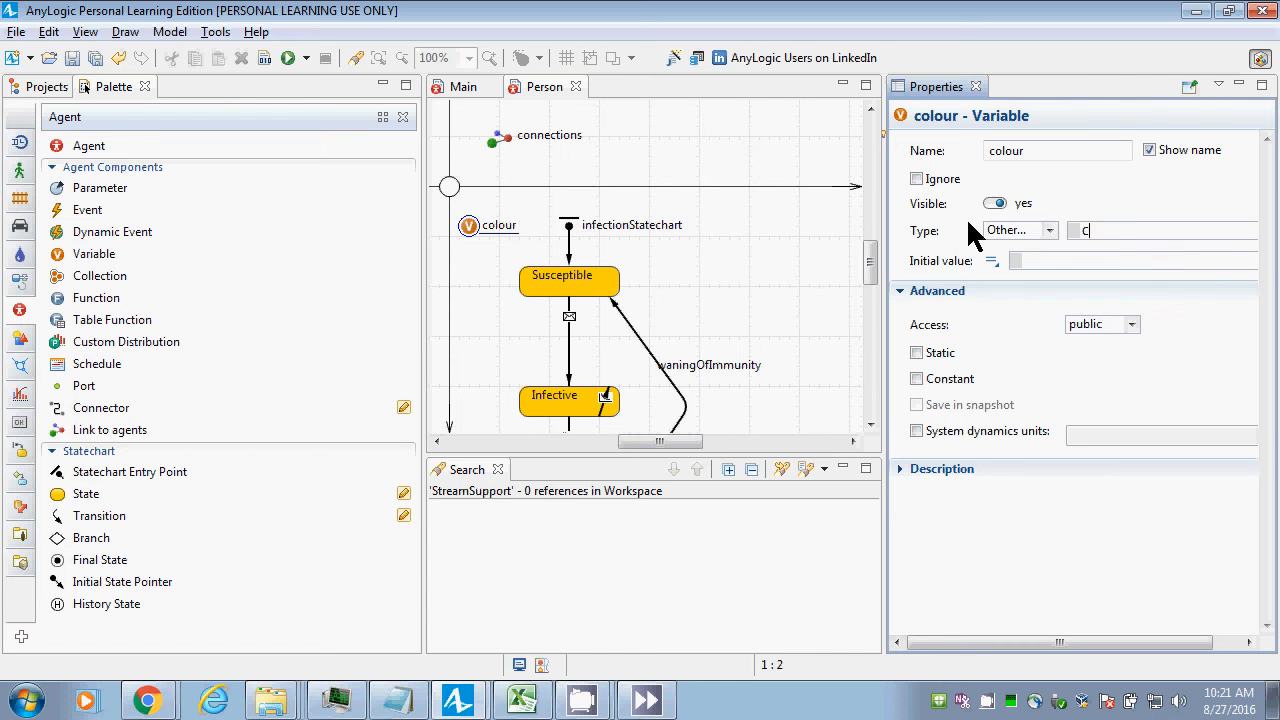
pyautogui.write('olor')
pyautogui.hotkey('ctrl', 's')
# Set the Susceptible state's entry action to this.colour = lime; and copy that line.
pyautogui.click(579, 291)
pyautogui.click(1033, 263)
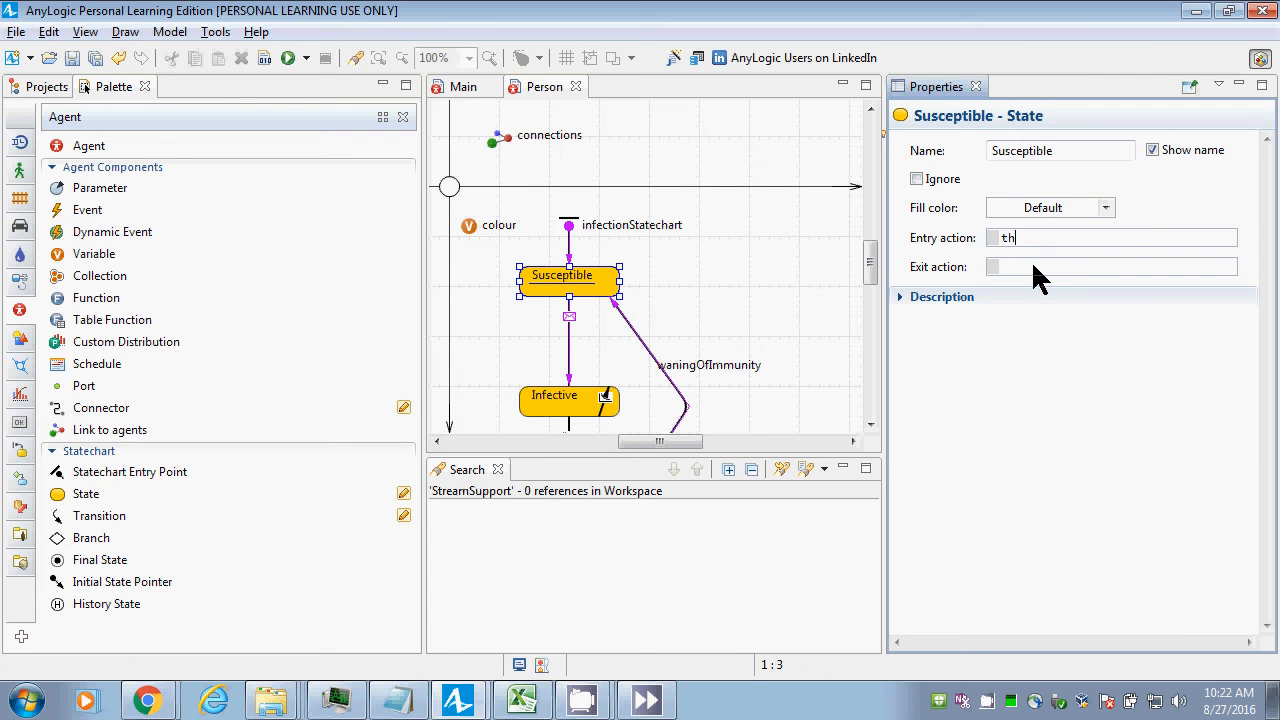
pyautogui.write('this.colour = lime;')
pyautogui.hotkey('ctrl', 'a')
pyautogui.hotkey('ctrl', 'c')
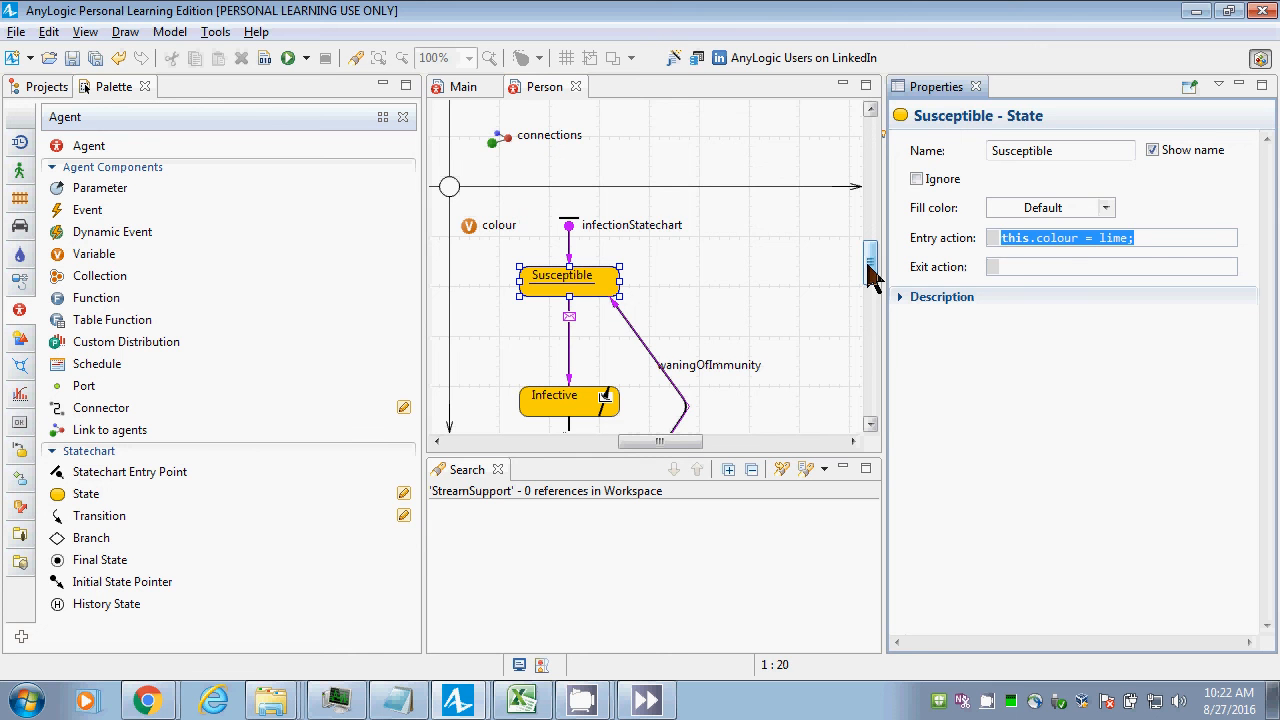
# Set the initial value of Person's colour variable to black.
pyautogui.moveTo(868, 264); pyautogui.dragTo(869, 273)
pyautogui.click(470, 189)
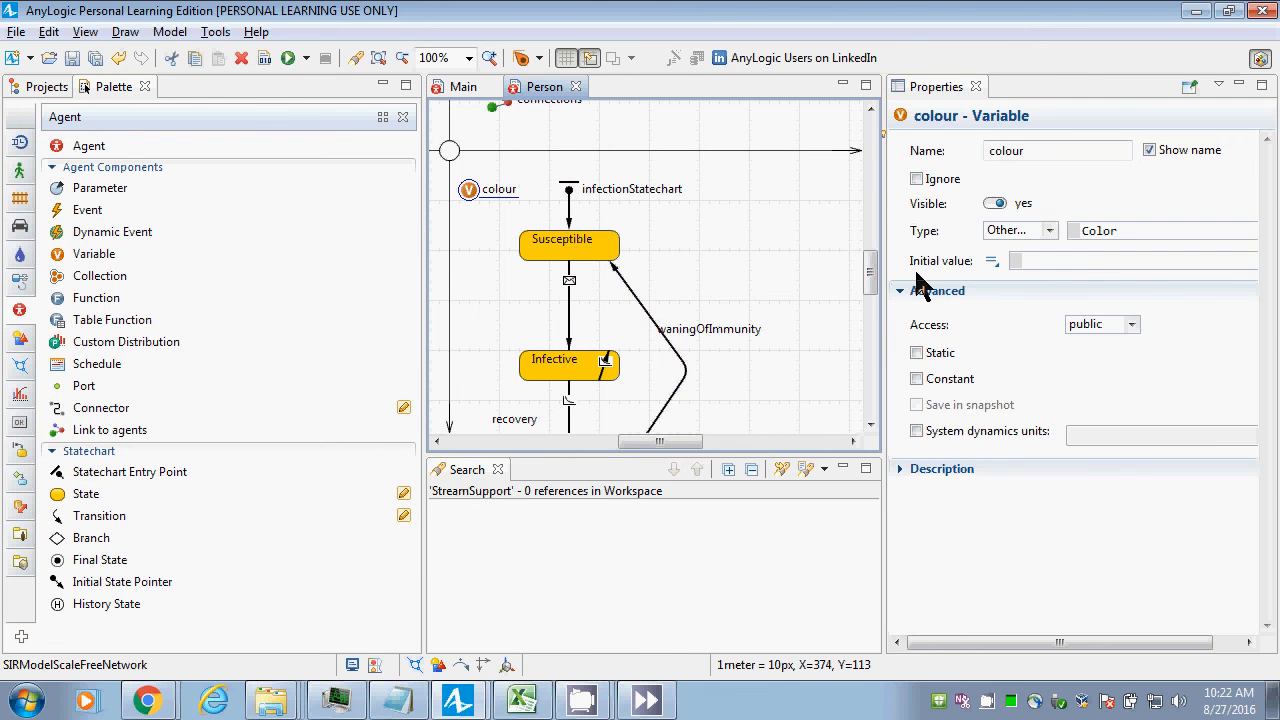
pyautogui.click(1089, 260)
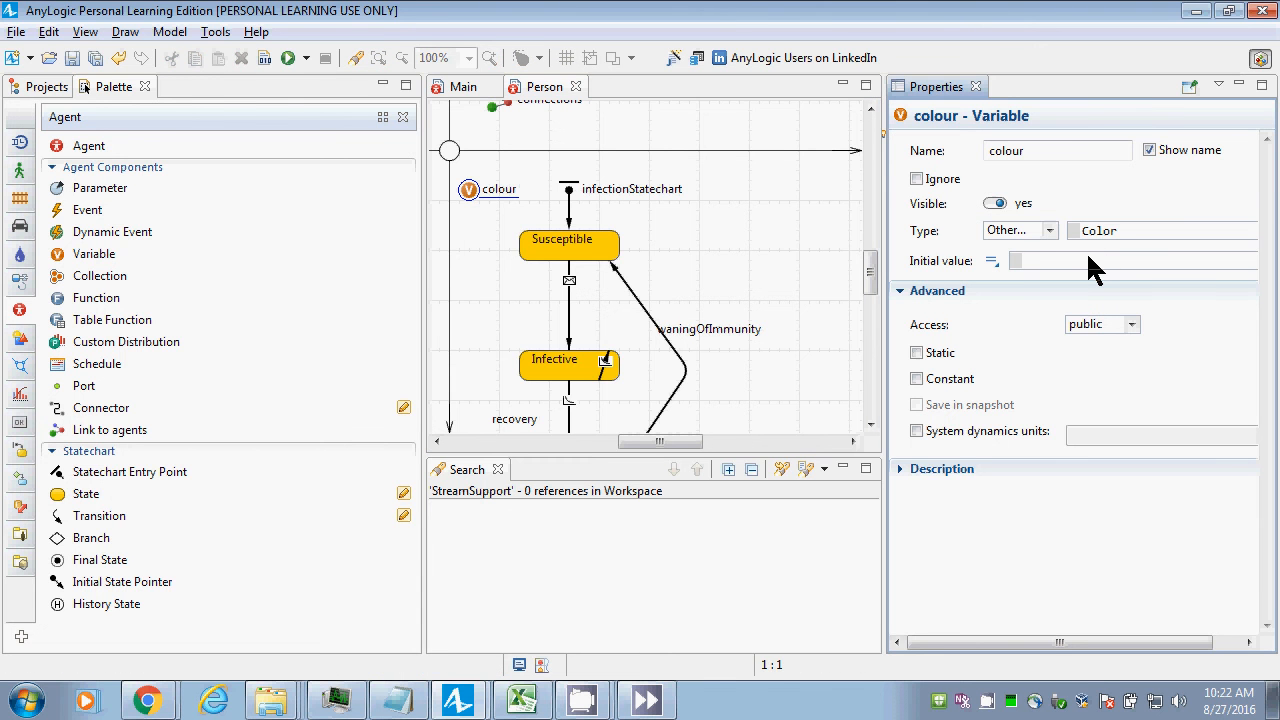
pyautogui.write('black')
# Set the Infective state's entry action to this.colour = red; by reusing the copied line.
pyautogui.click(585, 366)
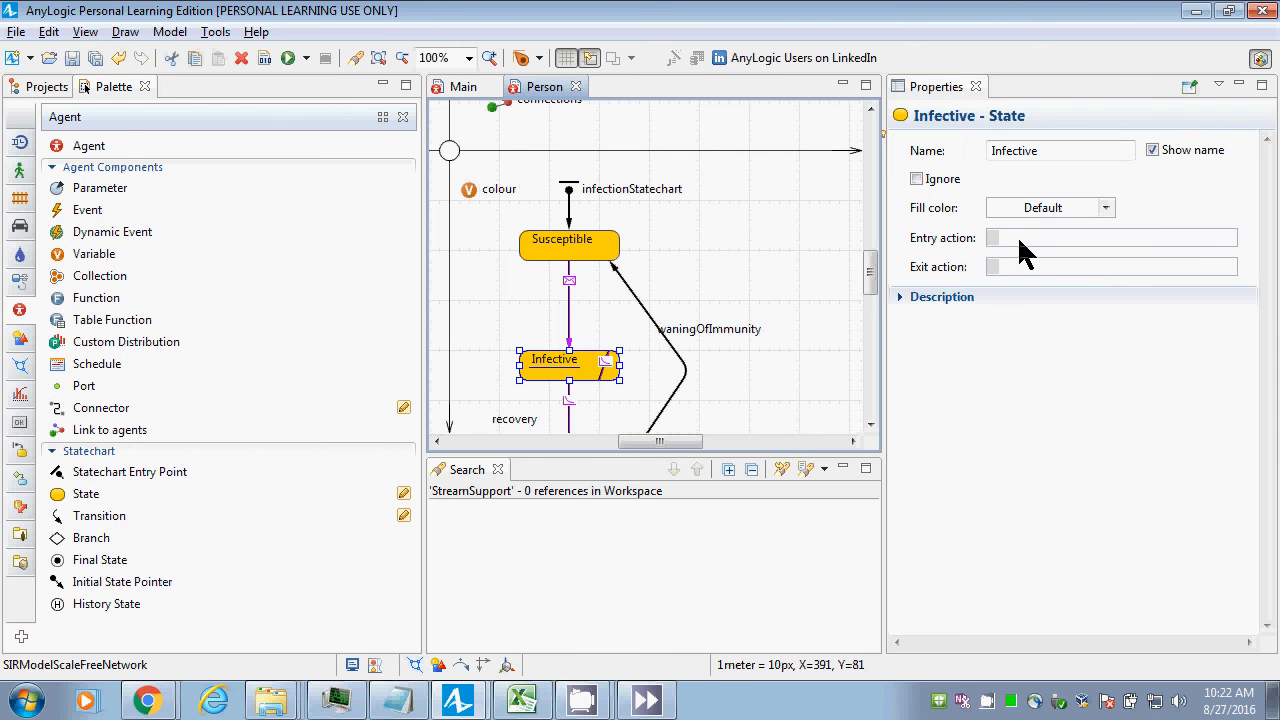
pyautogui.click(1019, 237)
pyautogui.hotkey('ctrl', 'v')
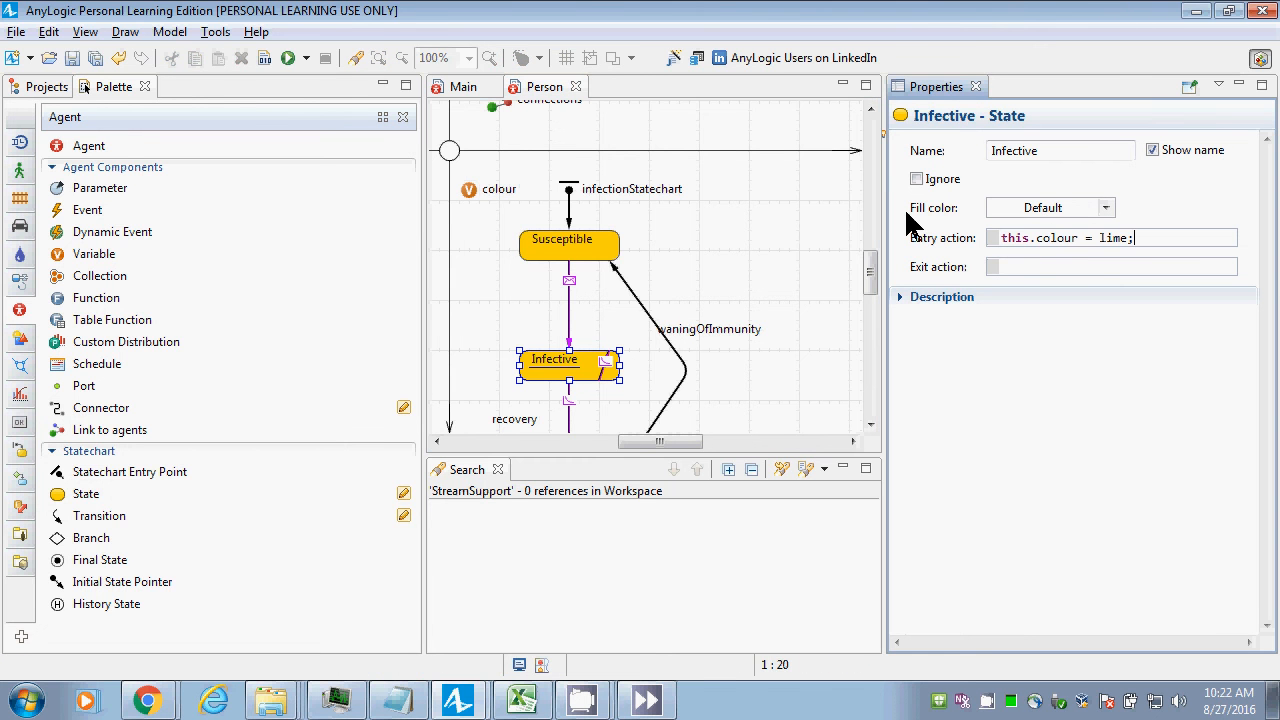
pyautogui.press('Left')
pyautogui.press('BackSpace')
pyautogui.press('BackSpace')
pyautogui.press('BackSpace')
pyautogui.press('BackSpace')
pyautogui.write('red')
# Set the Recovered state's entry action to this.colour = gray; by reusing the copied line.
pyautogui.scroll(-3, 871, 286)
pyautogui.click(614, 400)
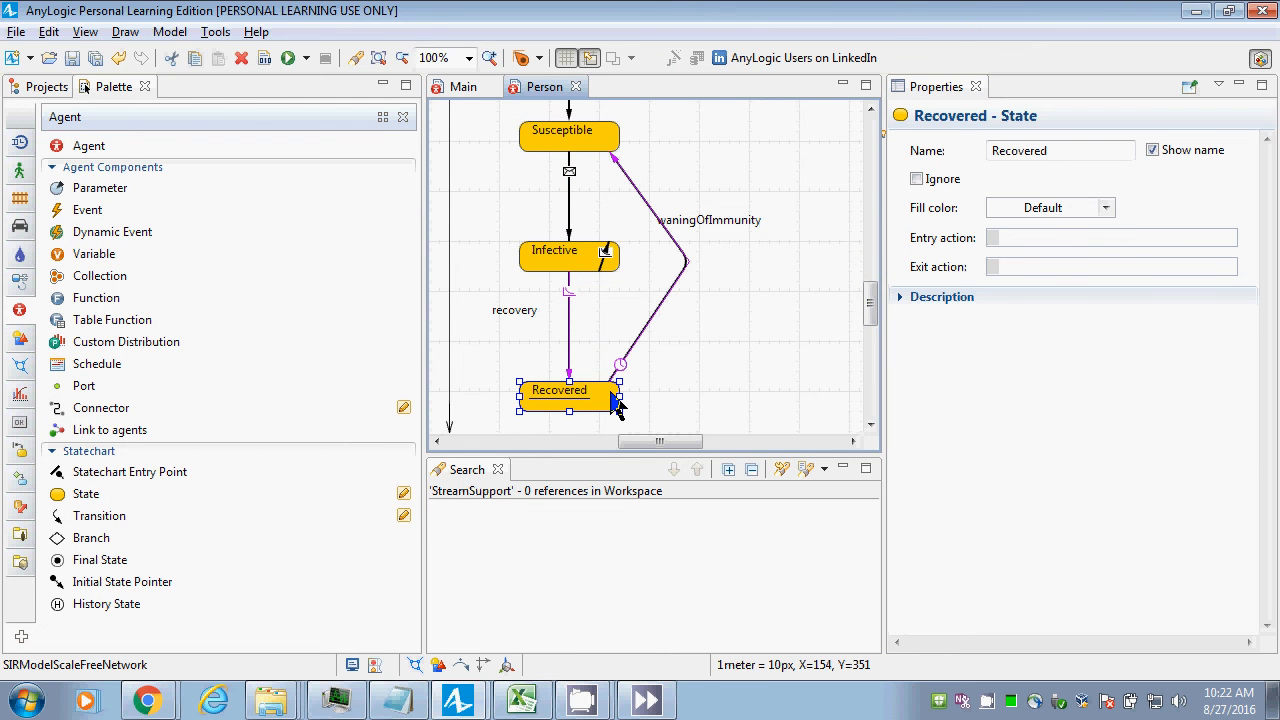
pyautogui.click(1039, 240)
pyautogui.hotkey('ctrl', 'v')
pyautogui.press('Left')
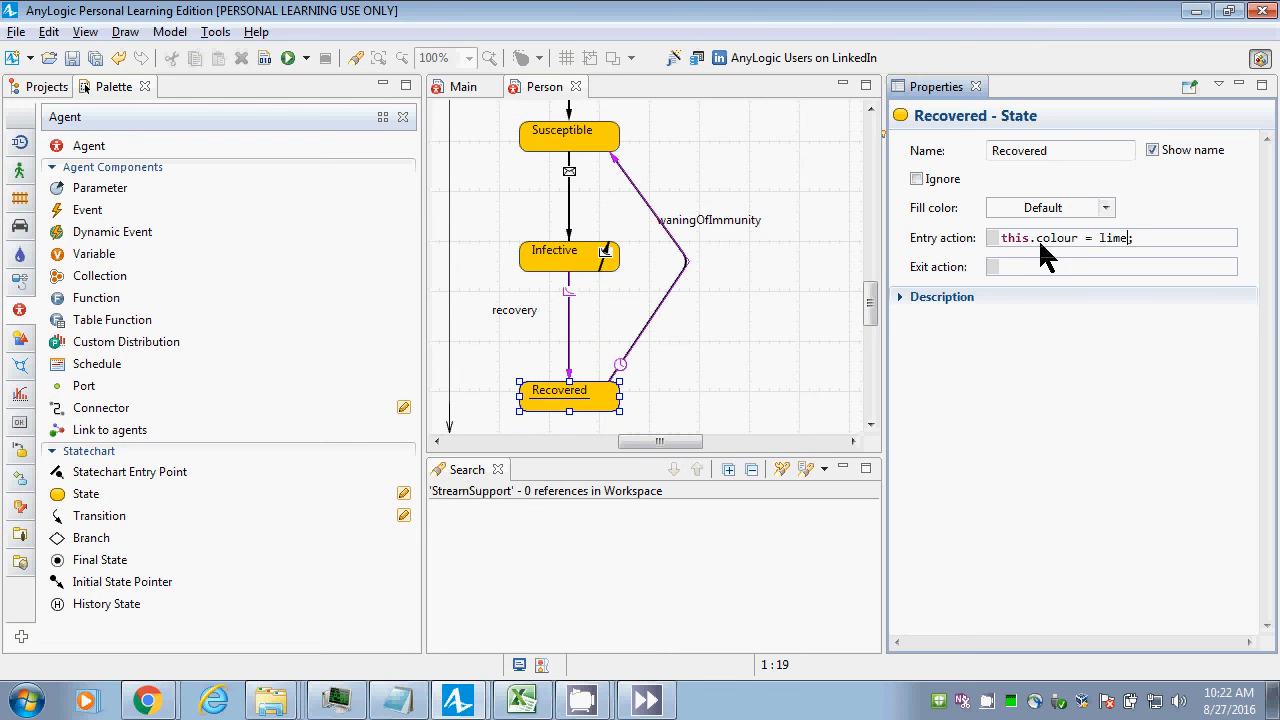
pyautogui.press('BackSpace')
pyautogui.press('BackSpace')
pyautogui.press('BackSpace')
pyautogui.press('BackSpace')
pyautogui.write('gra')
pyautogui.hotkey('ctrl', 'space')
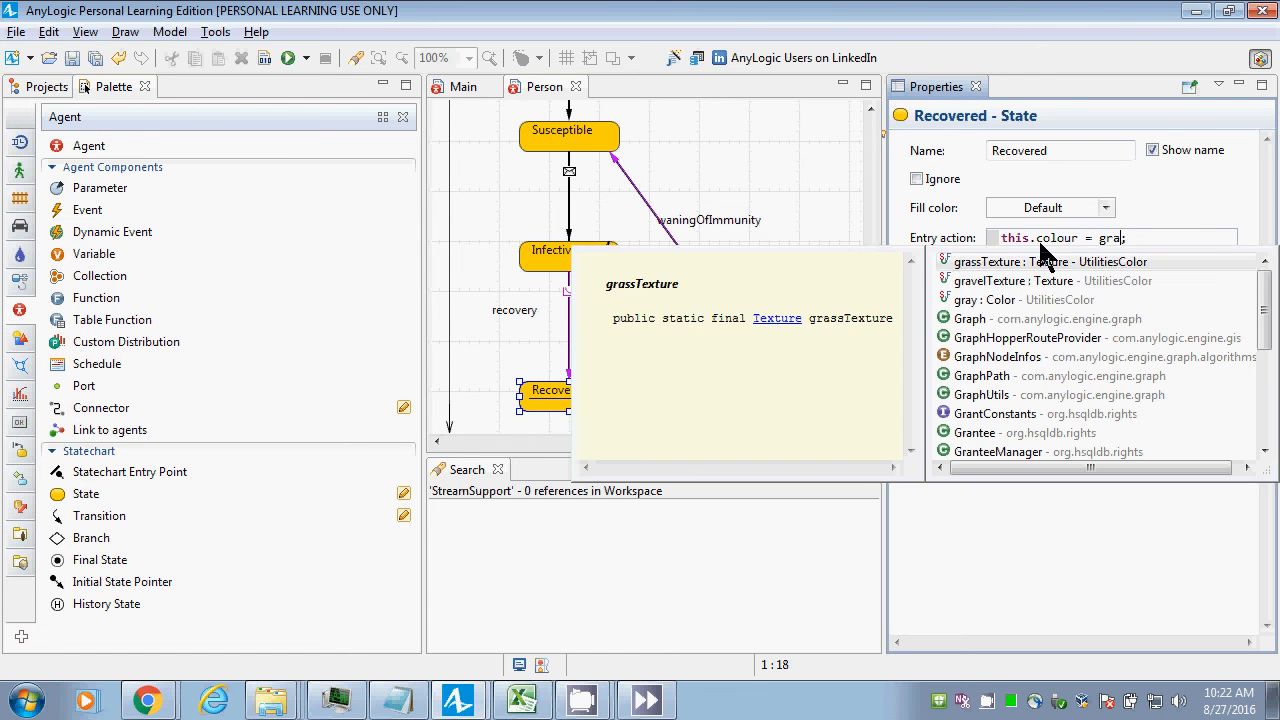
pyautogui.press('Down')
pyautogui.press('Down')
pyautogui.press('Return')
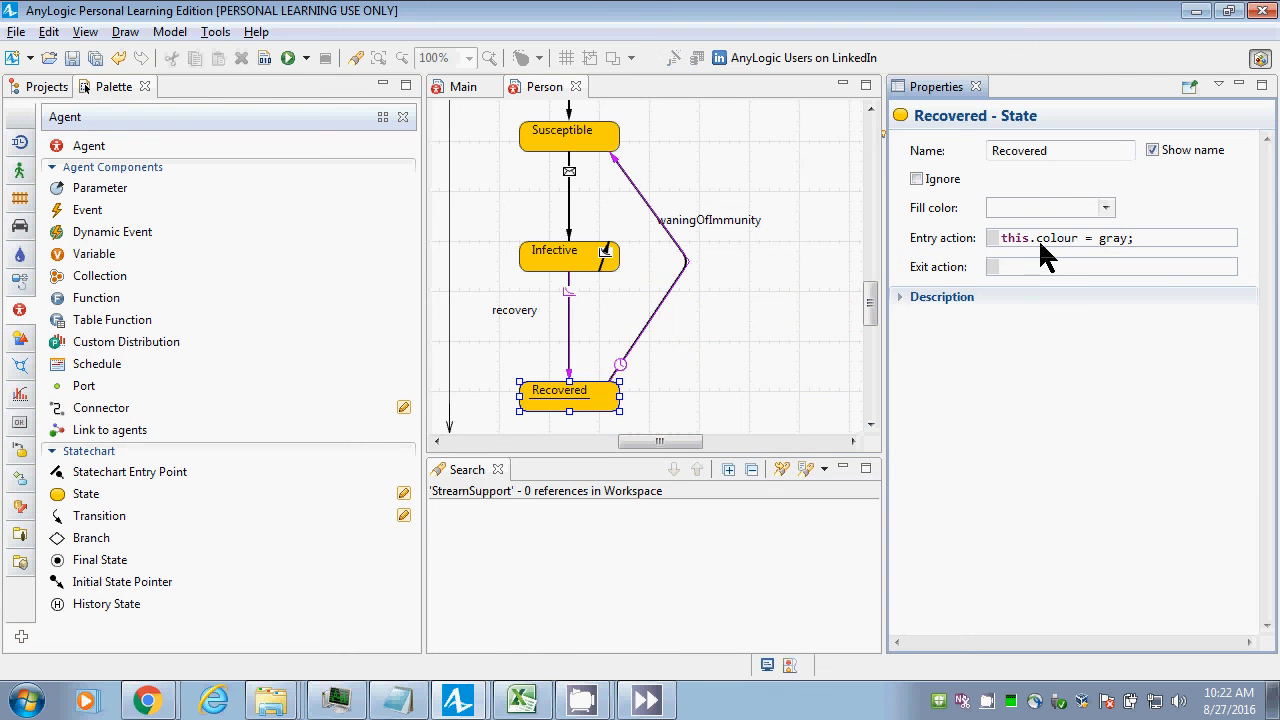
# Save the model and build it.
pyautogui.hotkey('ctrl', 's')
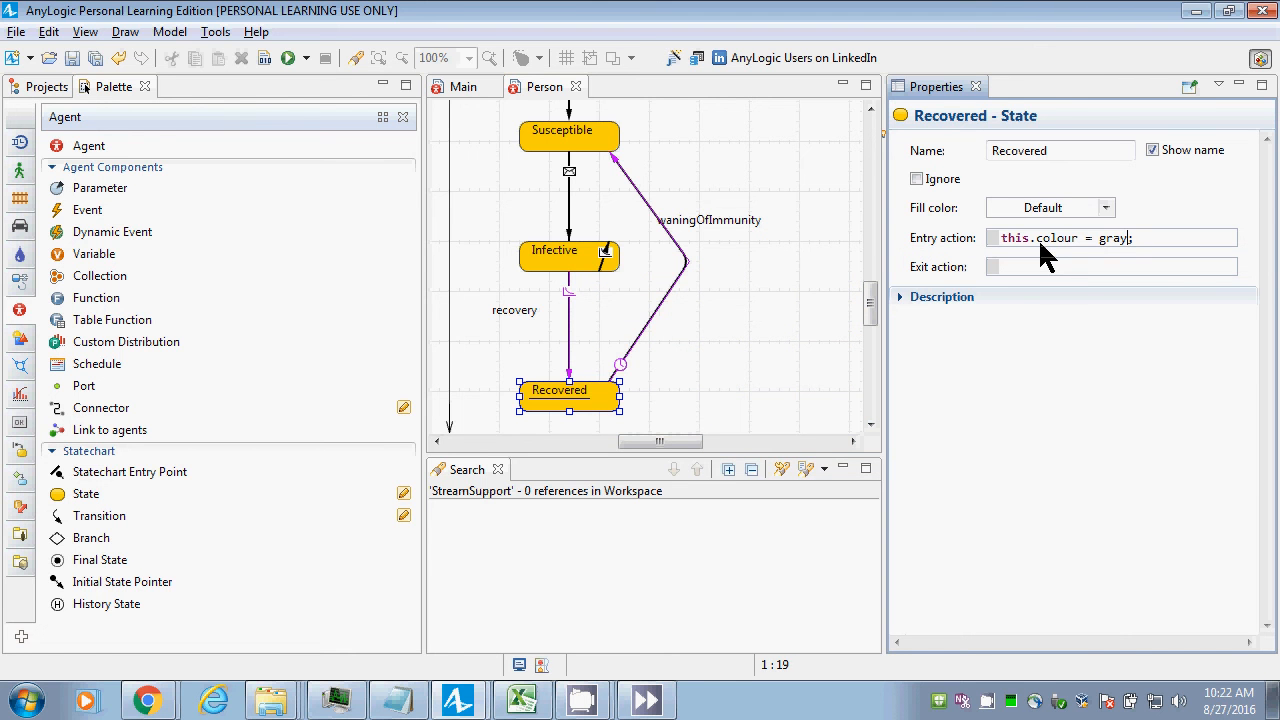
pyautogui.hotkey('ctrl', 's')
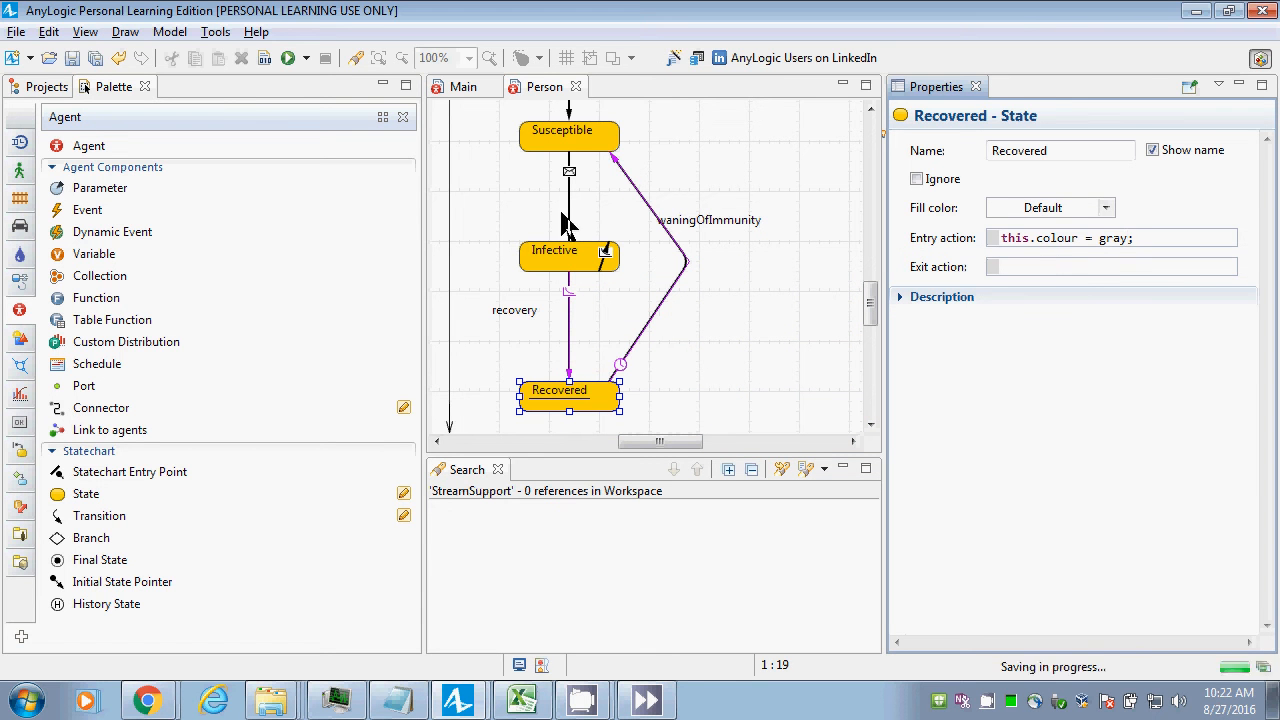
pyautogui.click(264, 58)
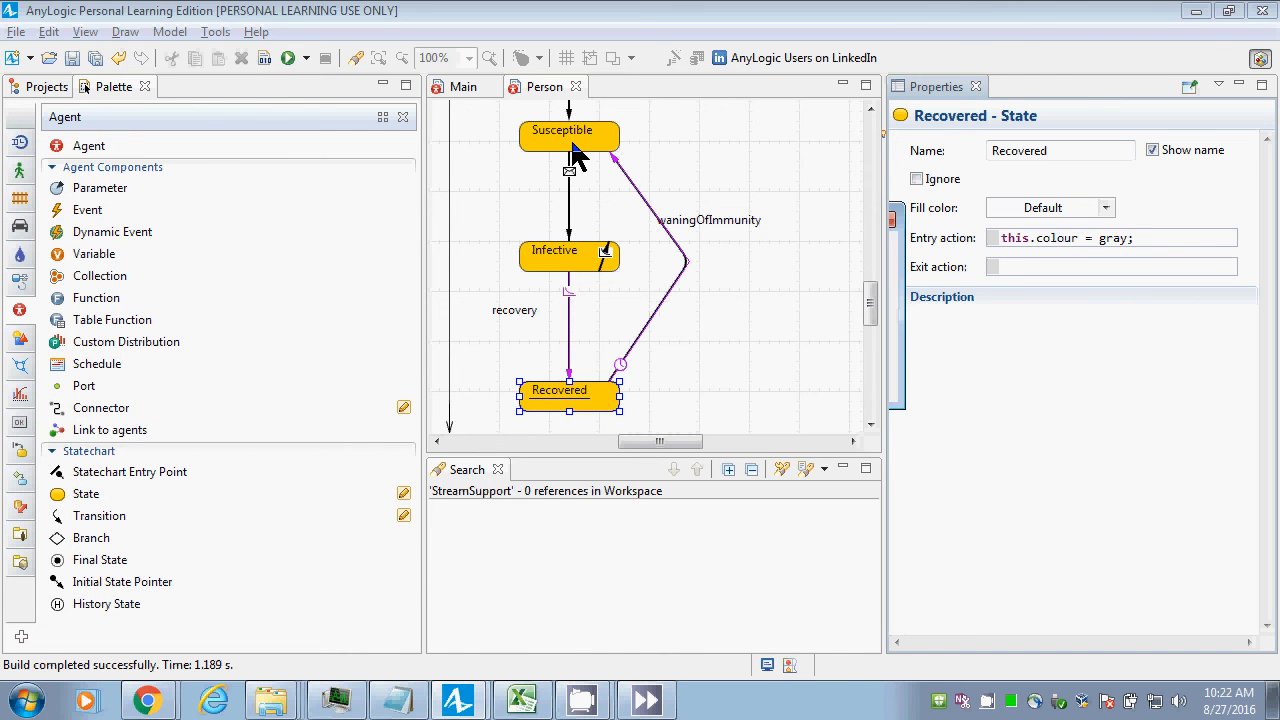
# Set the fill color of the Susceptible state to lime and of the Infective state to red.
pyautogui.click(573, 145)
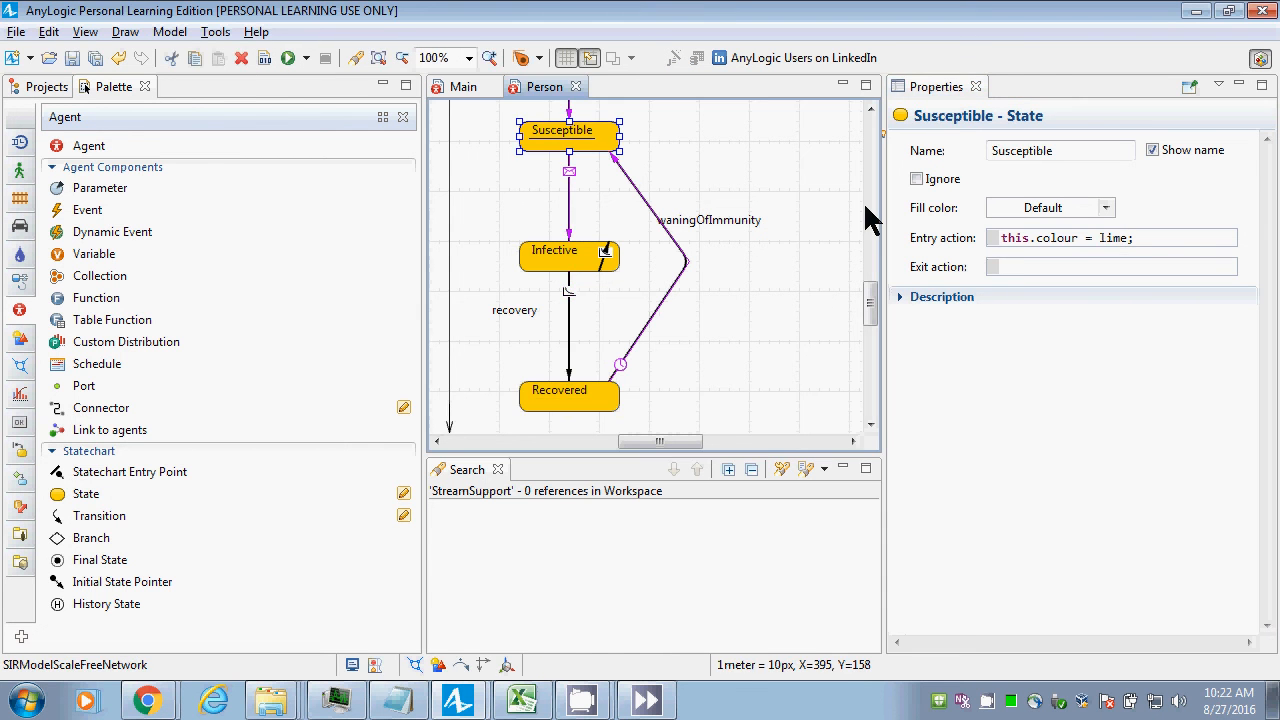
pyautogui.click(1108, 209)
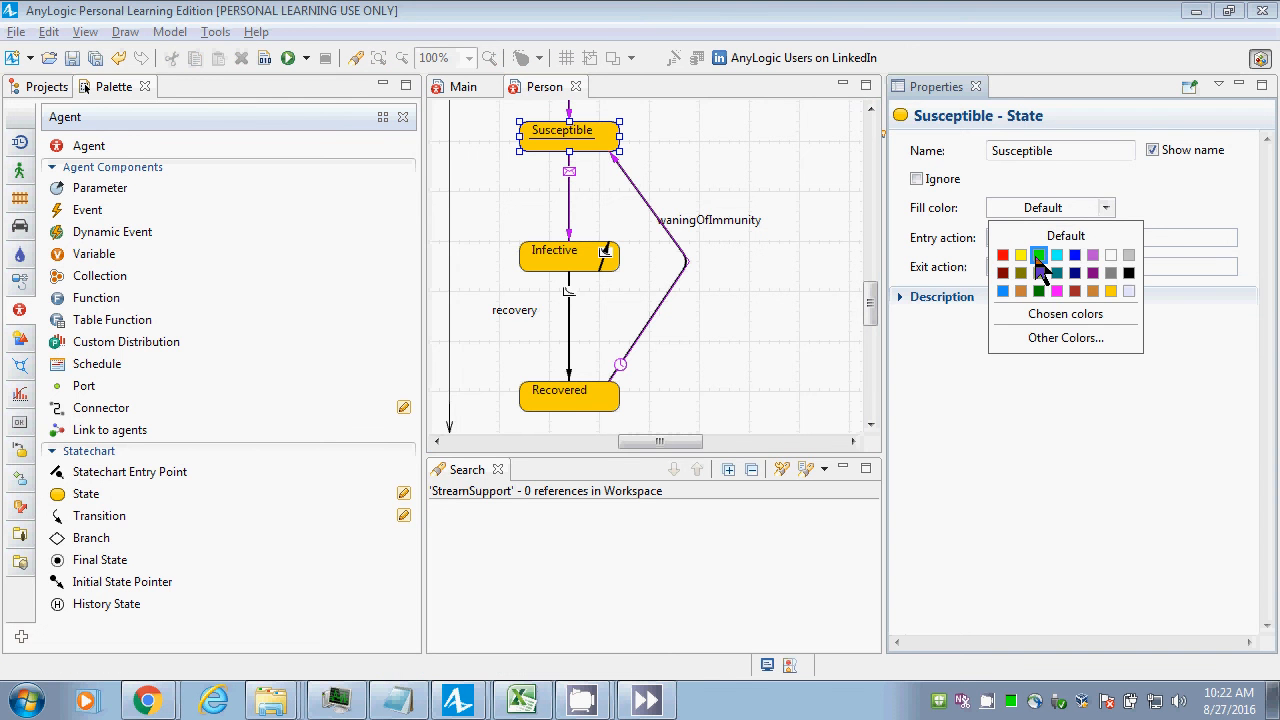
pyautogui.click(1039, 256)
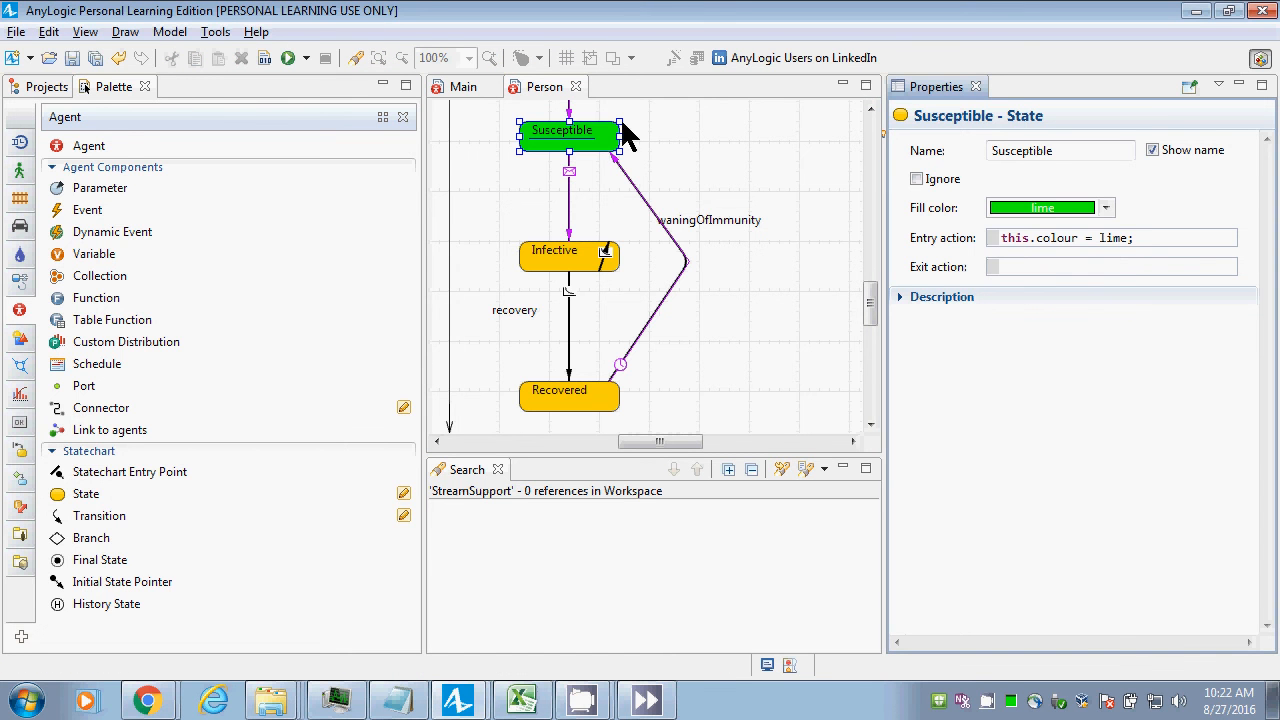
pyautogui.click(565, 252)
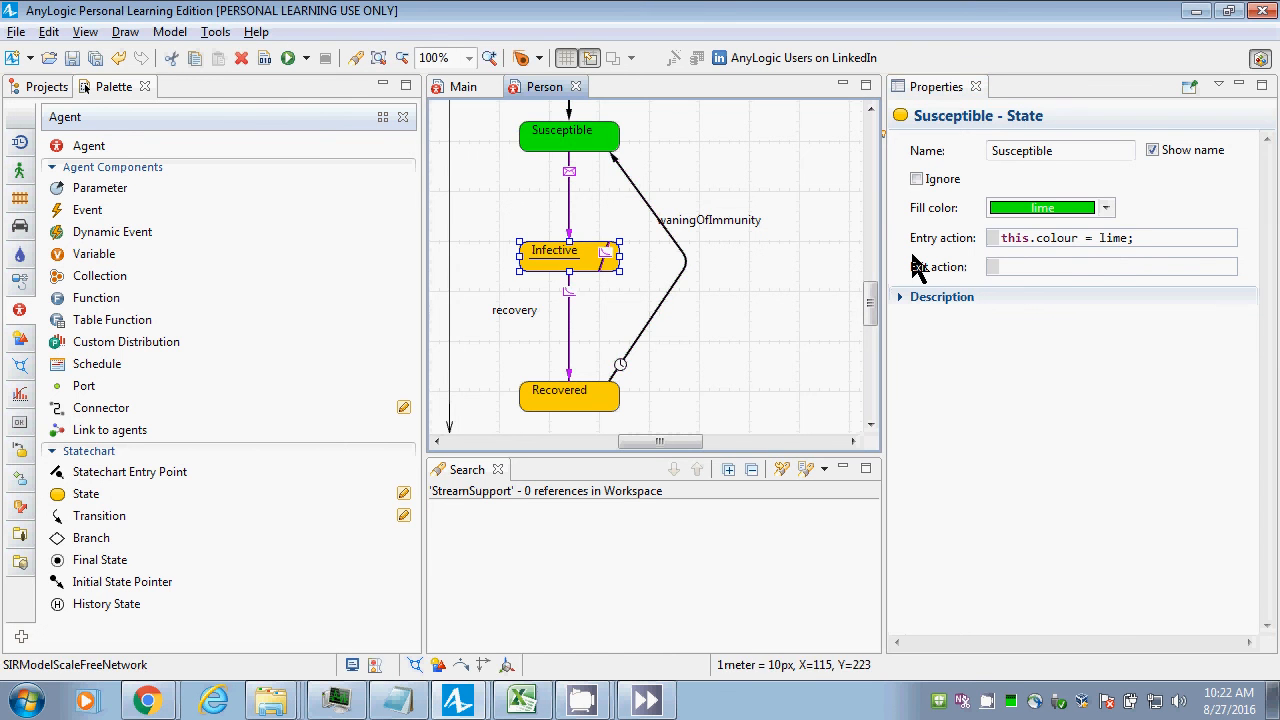
pyautogui.click(1106, 209)
pyautogui.click(1005, 262)
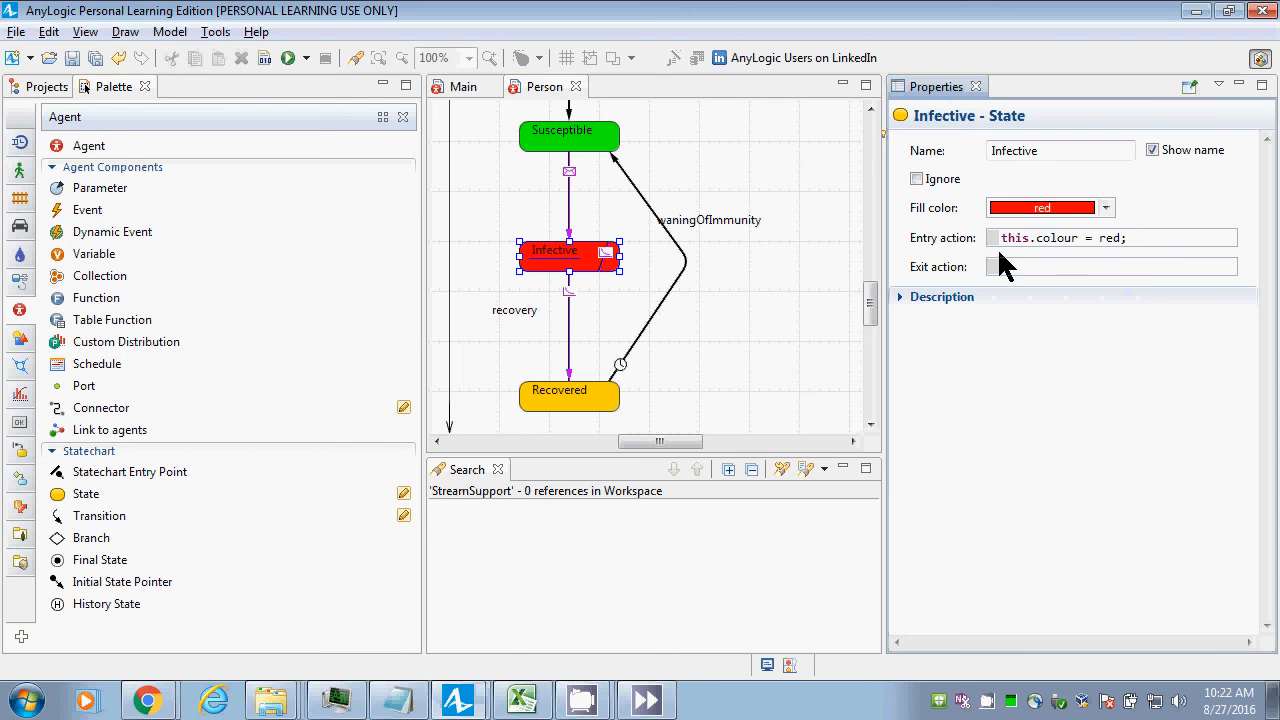
# Set the Recovered state's fill color to gray and save the model.
pyautogui.click(563, 397)
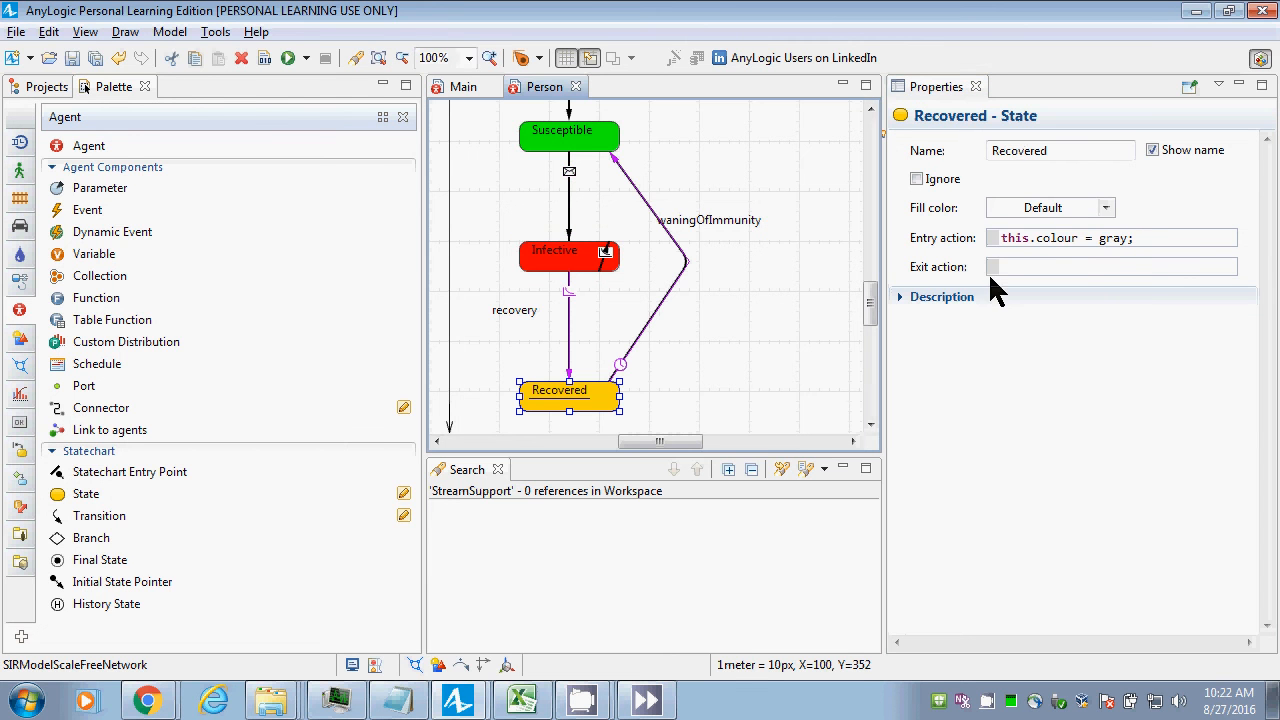
pyautogui.click(1104, 209)
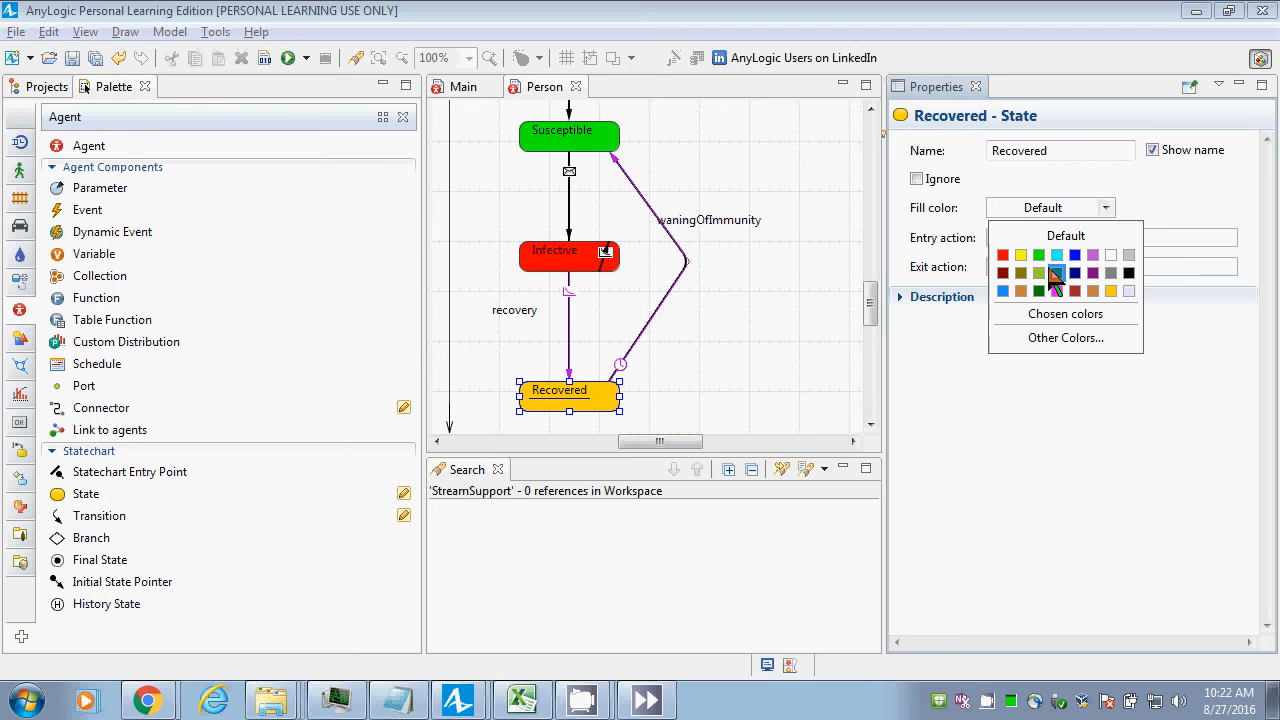
pyautogui.click(1111, 272)
pyautogui.hotkey('ctrl', 's')
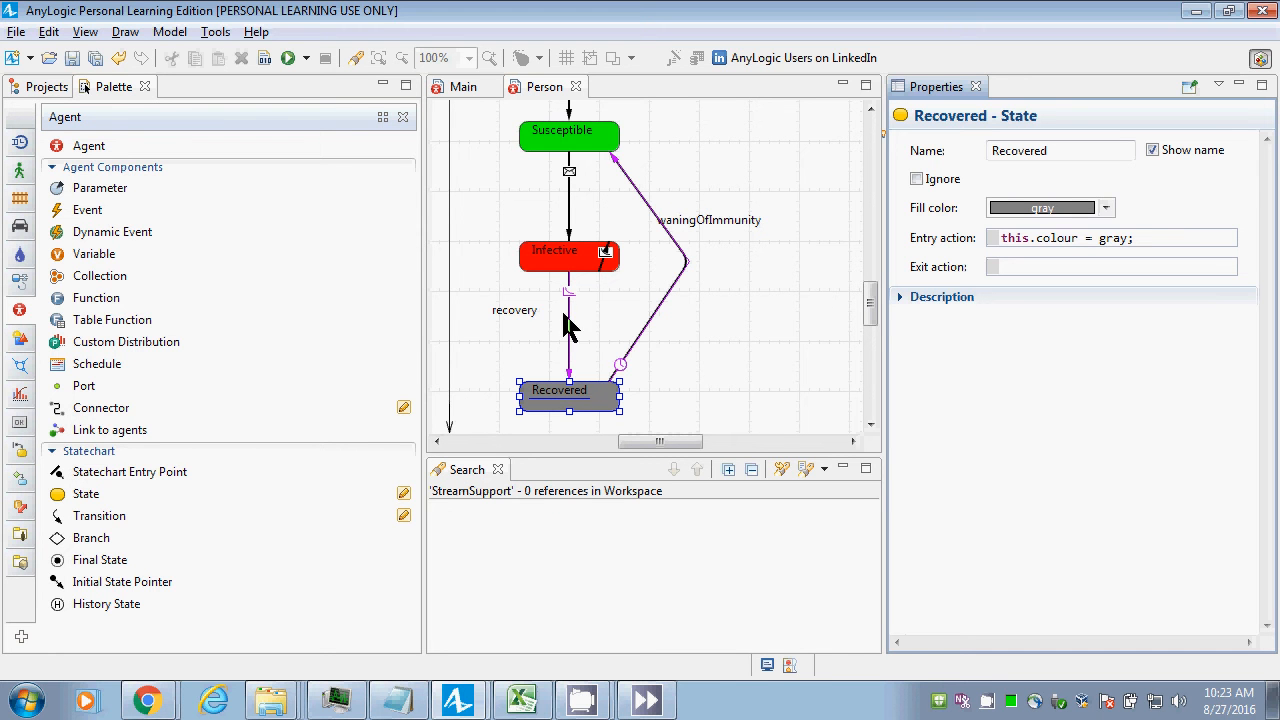
# Review the properties of the Susceptible and Infective states and of the colour variable.
pyautogui.moveTo(876, 314); pyautogui.dragTo(871, 306)
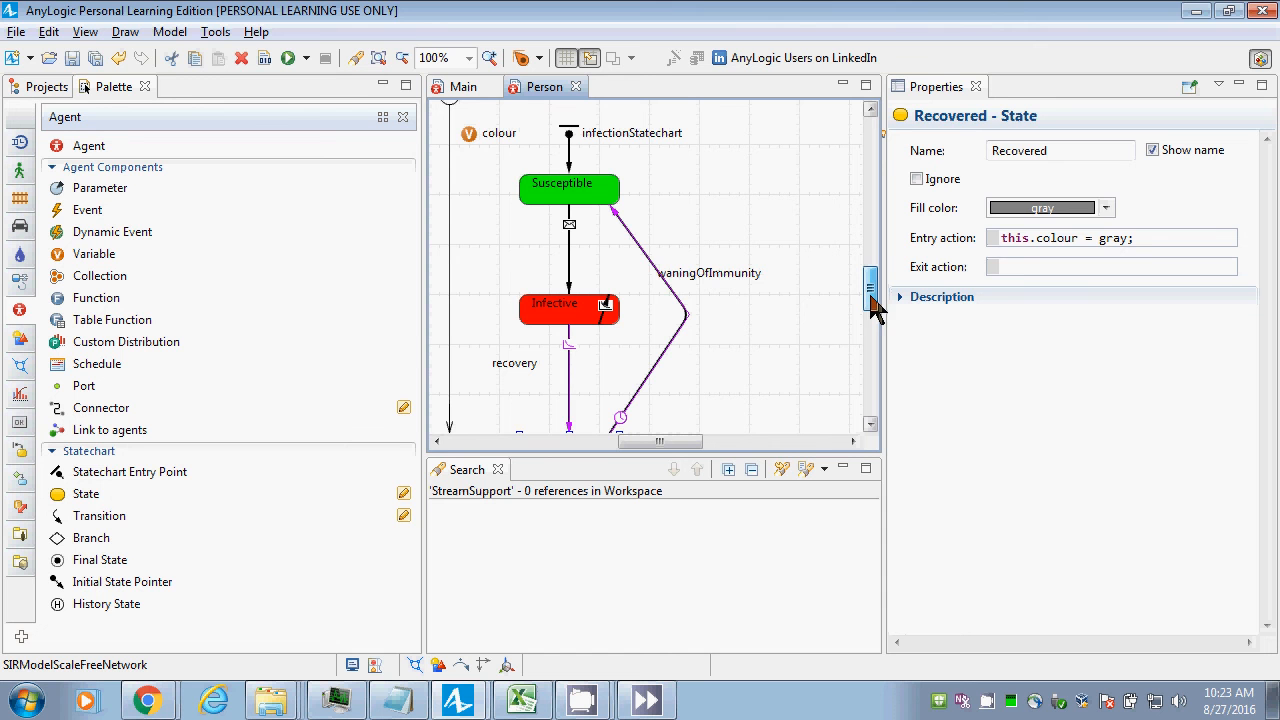
pyautogui.click(585, 195)
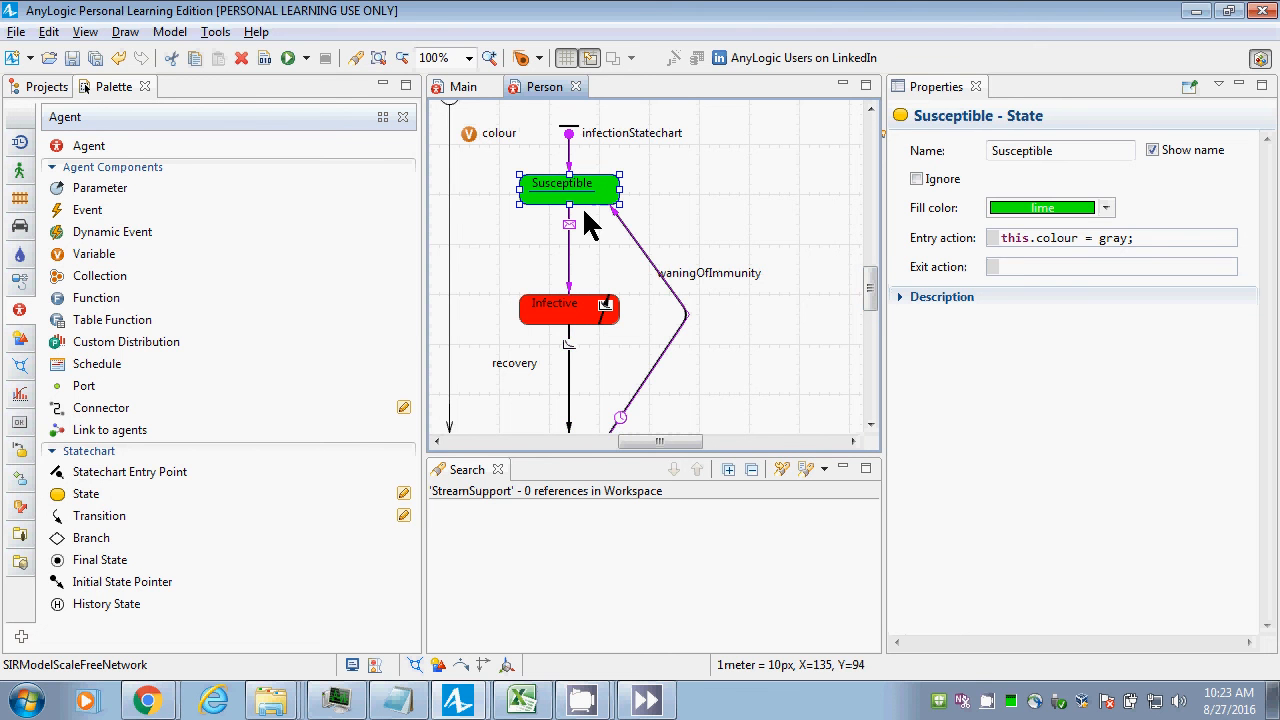
pyautogui.click(586, 322)
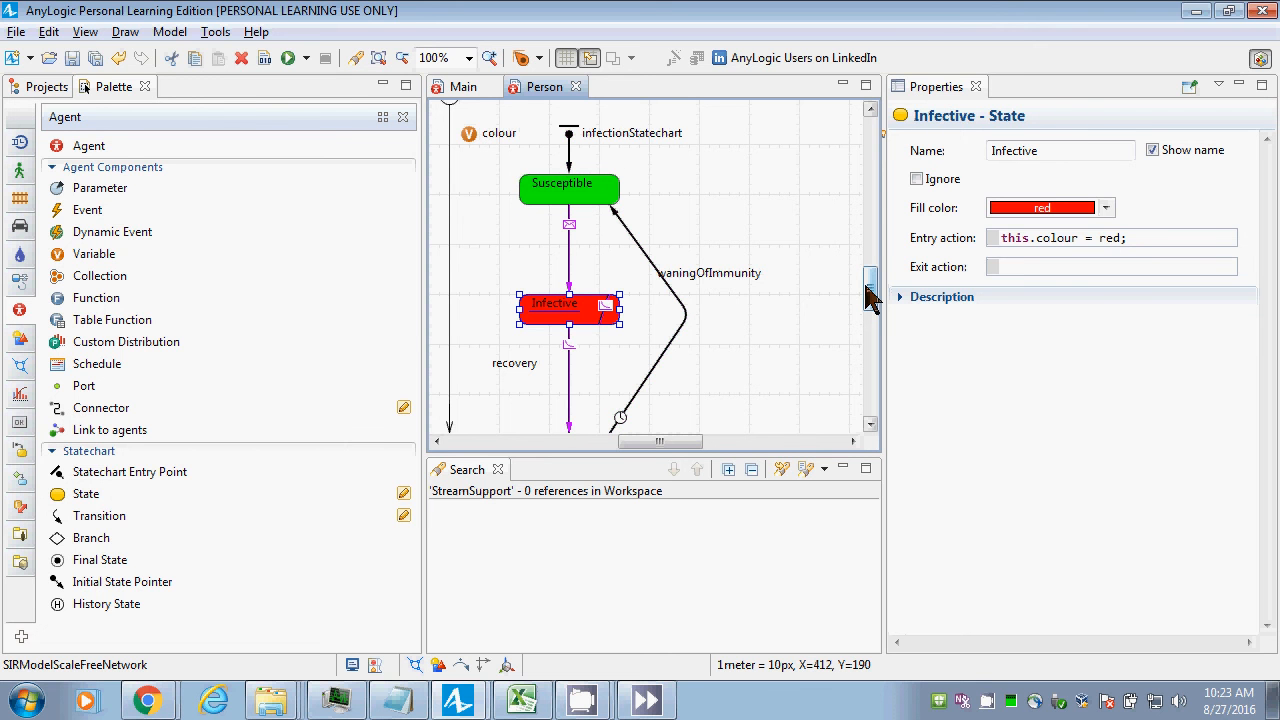
pyautogui.moveTo(868, 295)
pyautogui.mouseDown()
pyautogui.moveTo(870, 333)
pyautogui.moveTo(868, 274)
pyautogui.mouseUp()
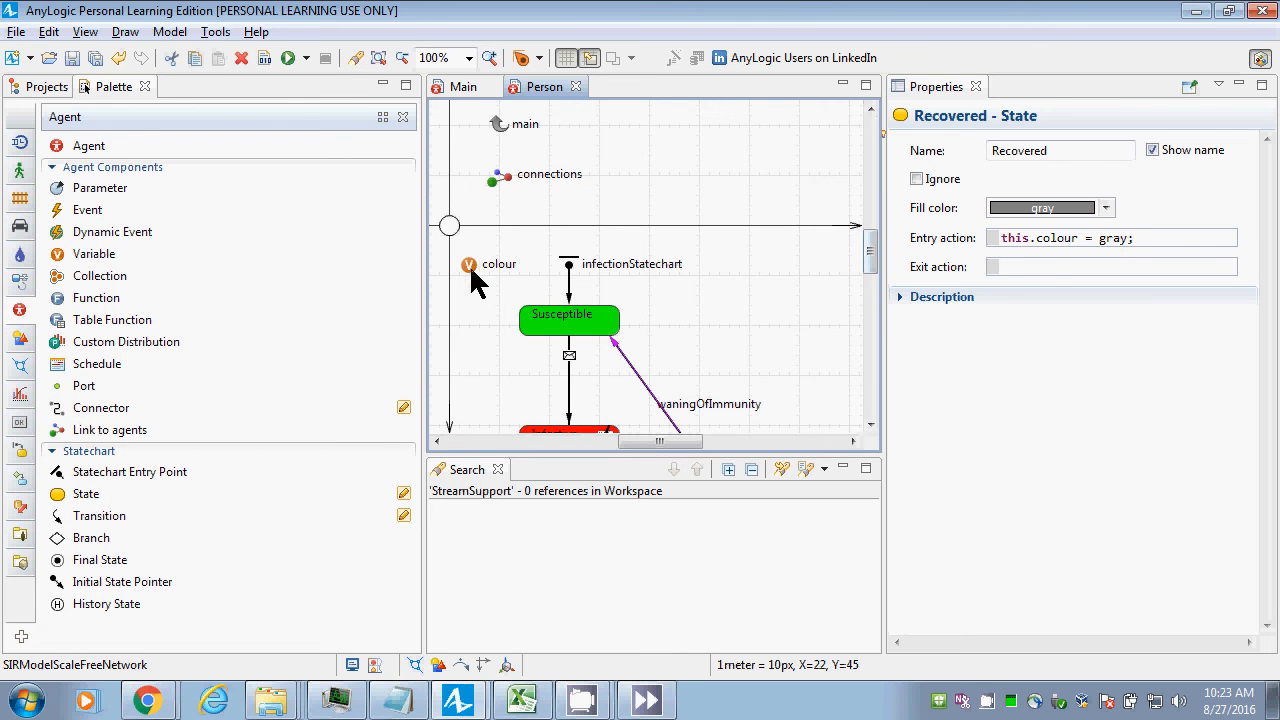
pyautogui.click(469, 264)
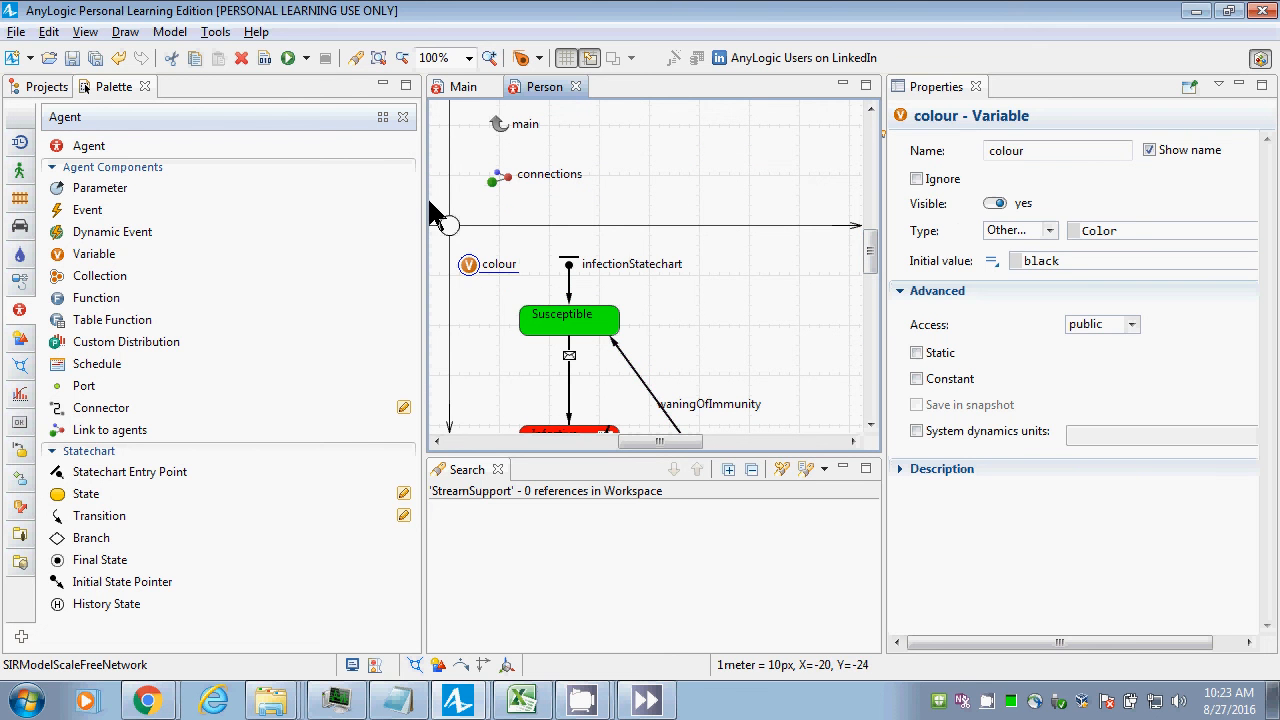
# Make the fill color of Person's oval at the origin dynamic, with the expression this.colour.
pyautogui.click(447, 224)
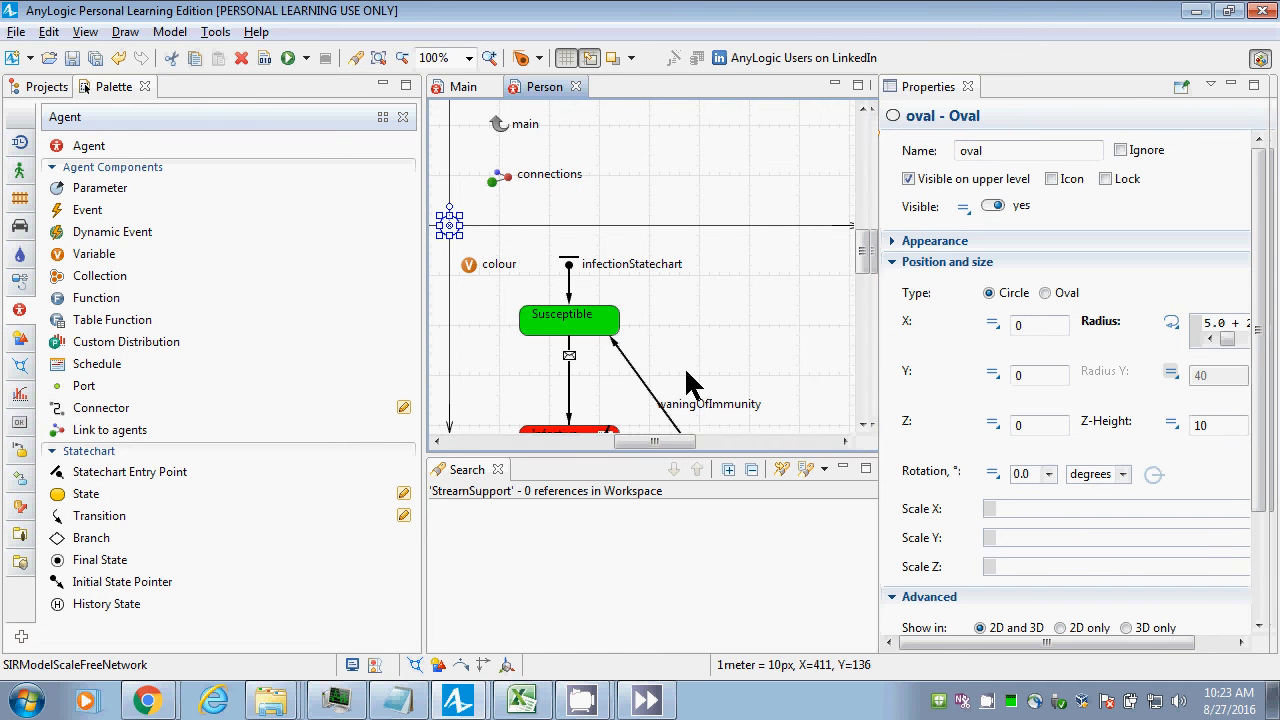
pyautogui.moveTo(877, 368); pyautogui.dragTo(776, 361)
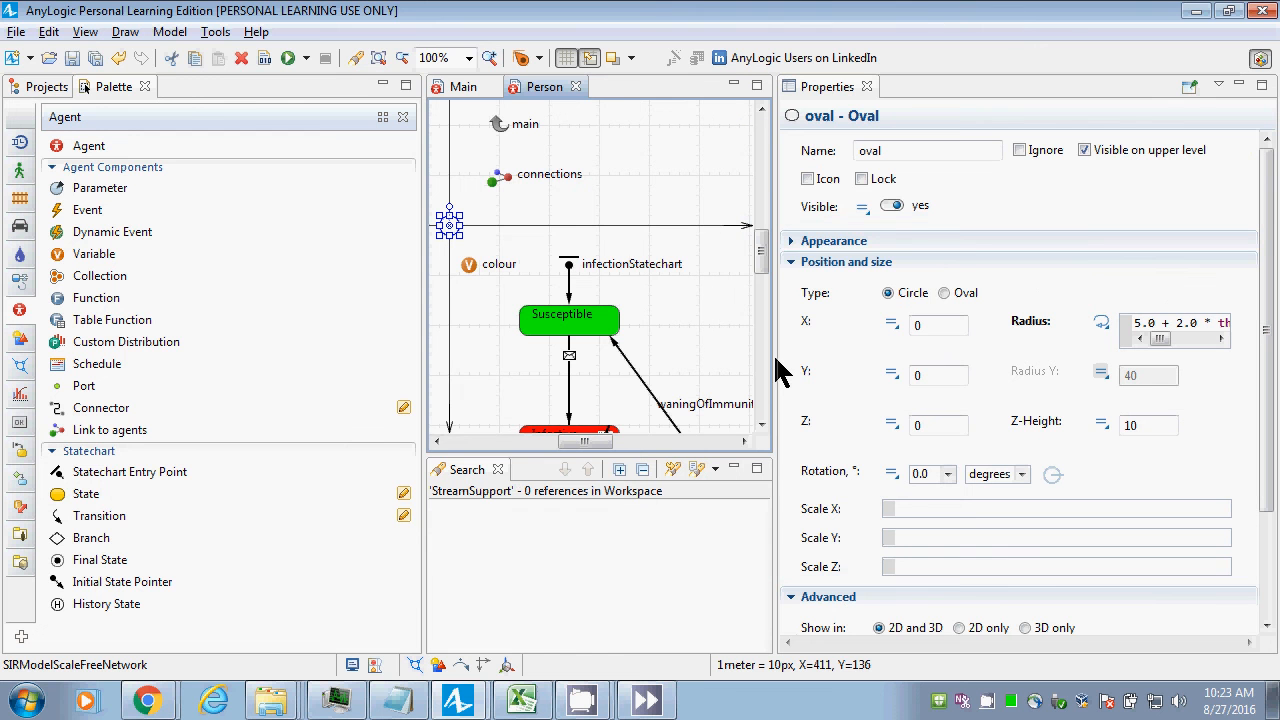
pyautogui.click(789, 242)
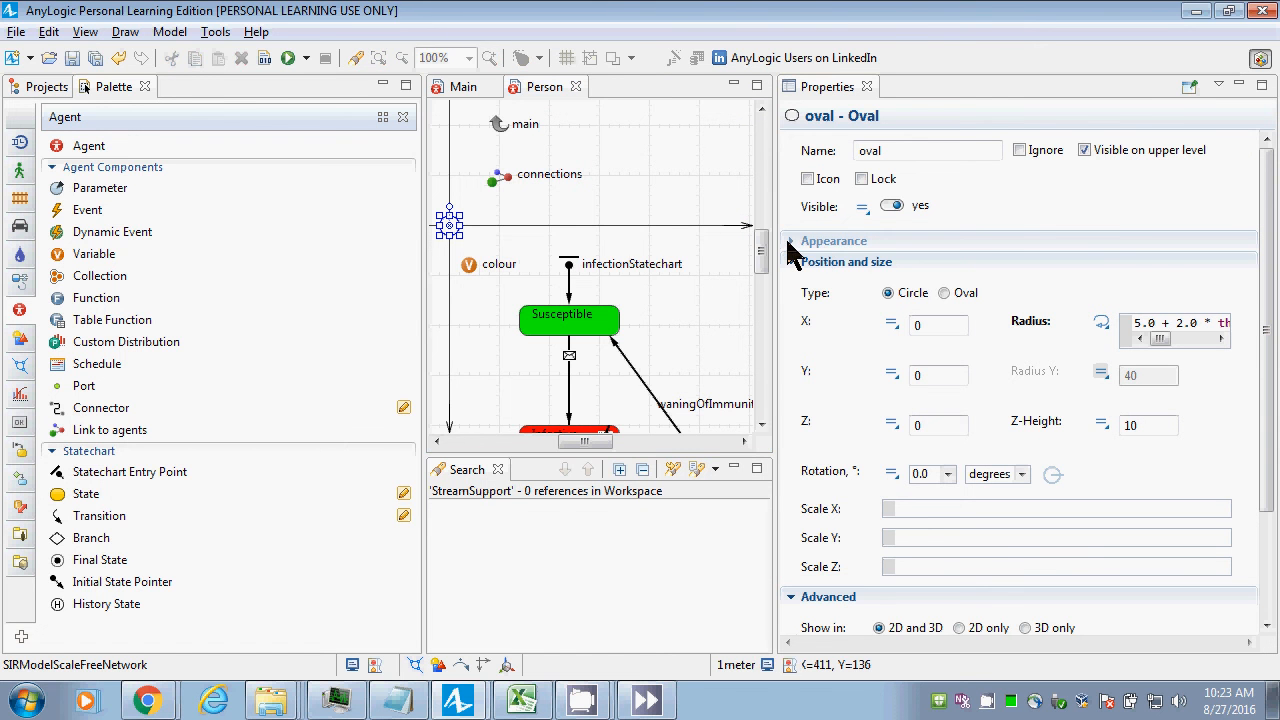
pyautogui.click(789, 245)
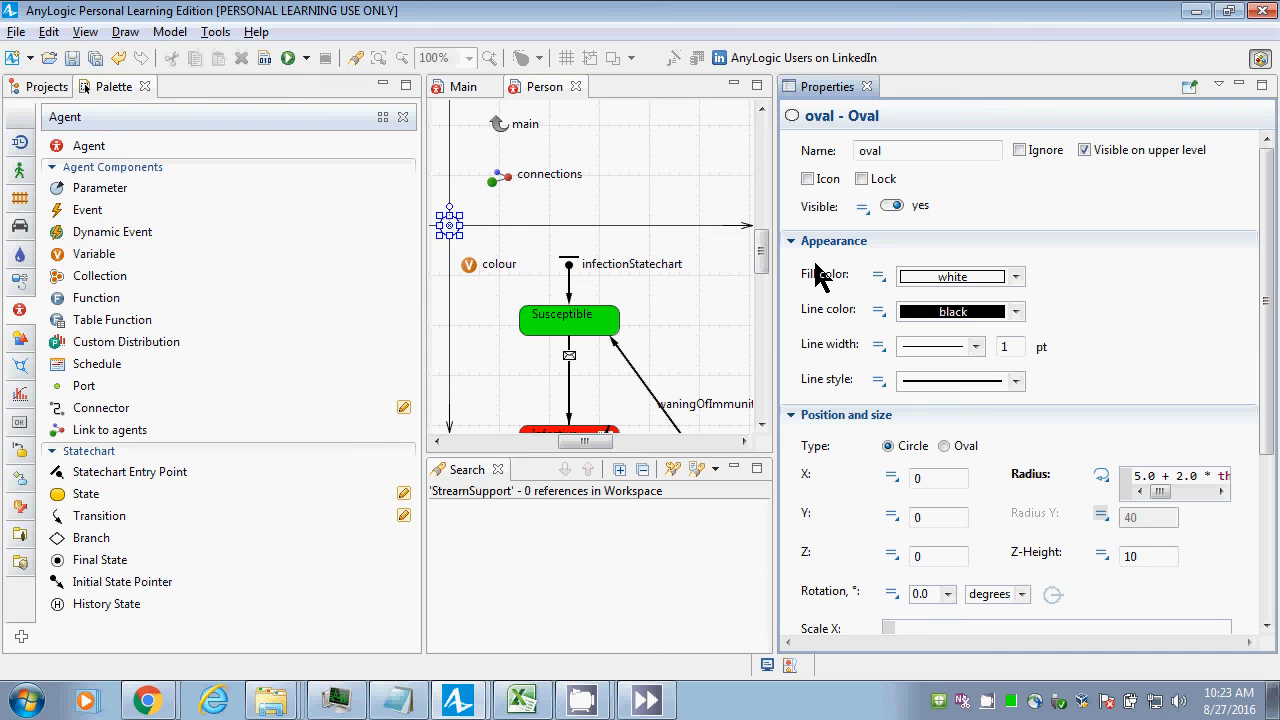
pyautogui.click(878, 276)
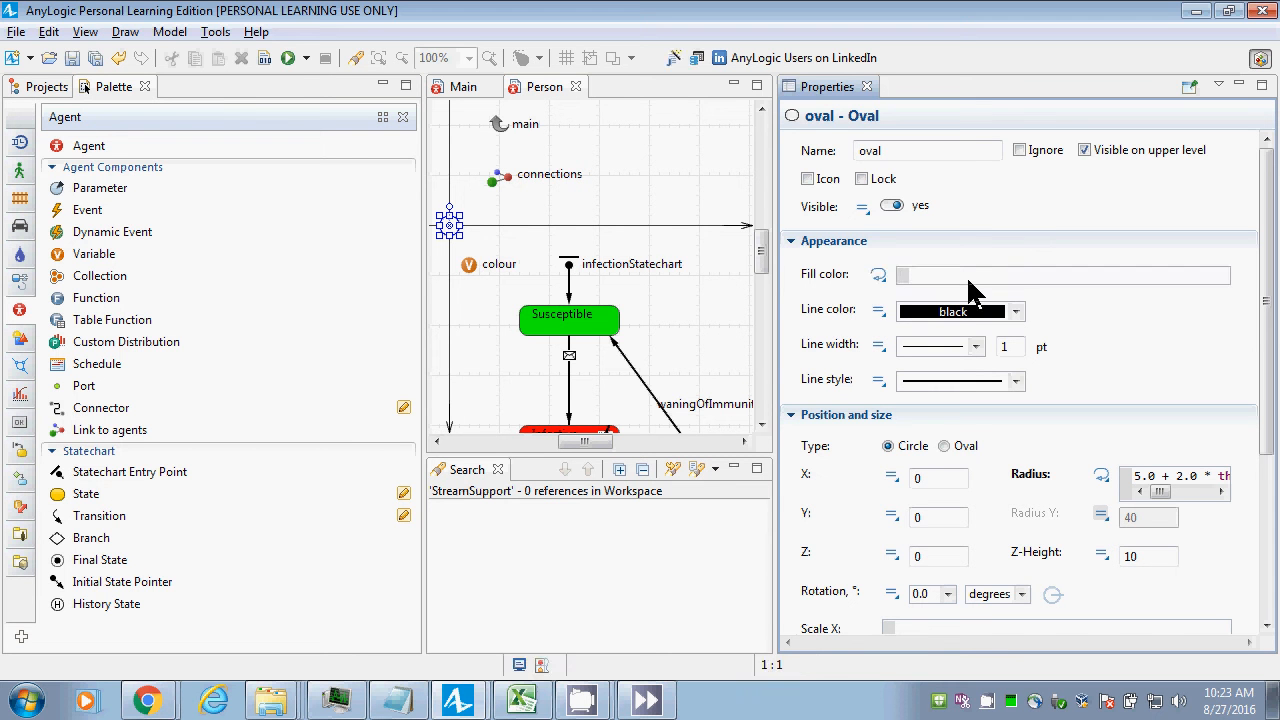
pyautogui.write('colour')
pyautogui.hotkey('ctrl', 's')
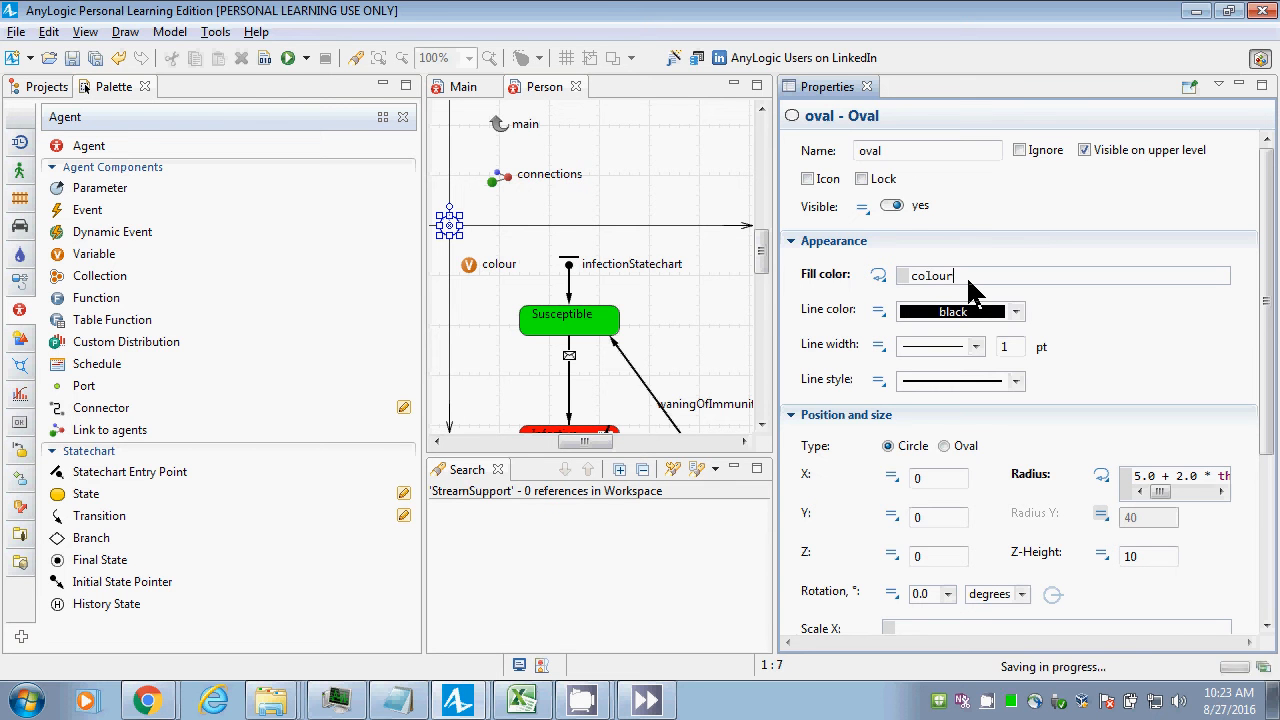
pyautogui.write('this.')
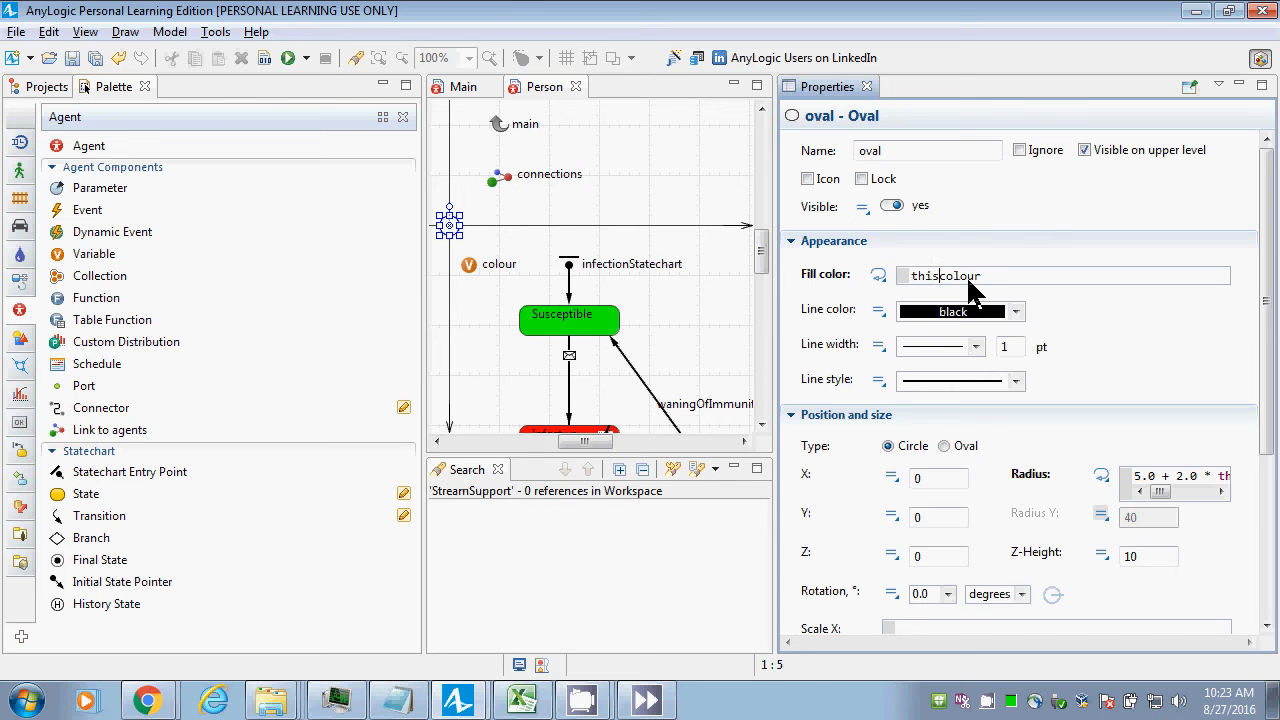
# Build the model and run the Simulation experiment.
pyautogui.click(267, 61)
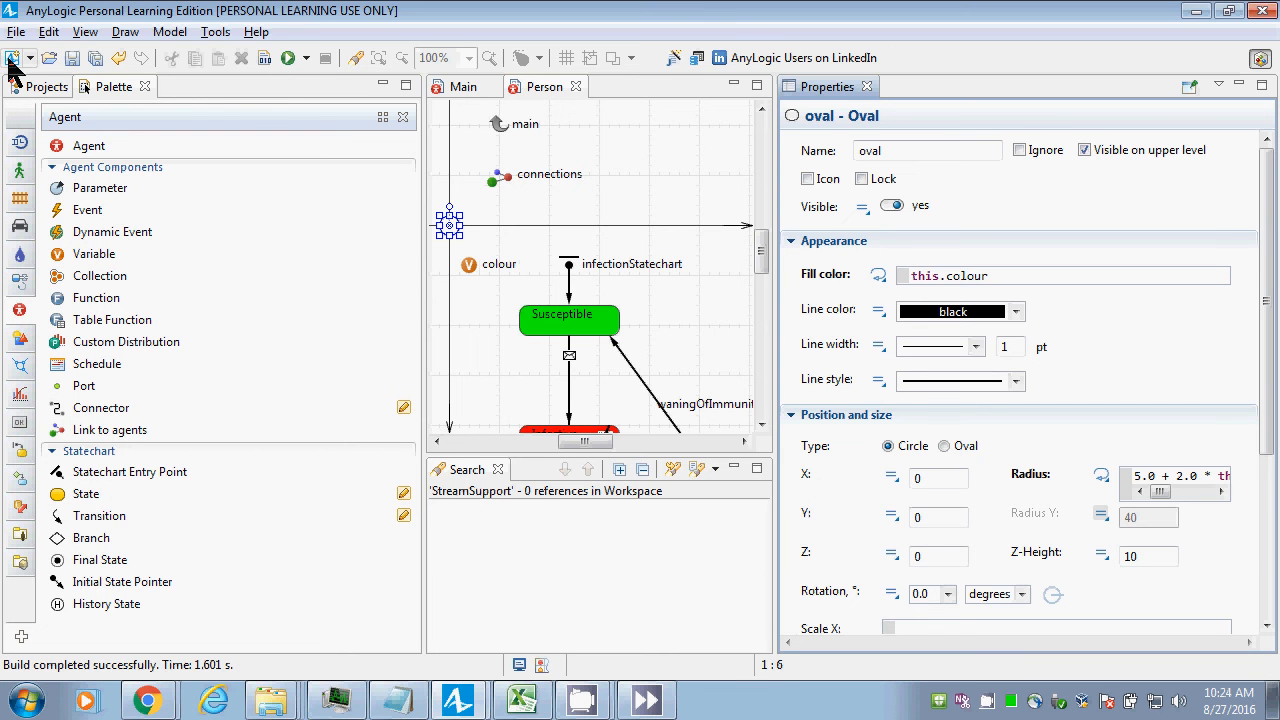
pyautogui.click(47, 87)
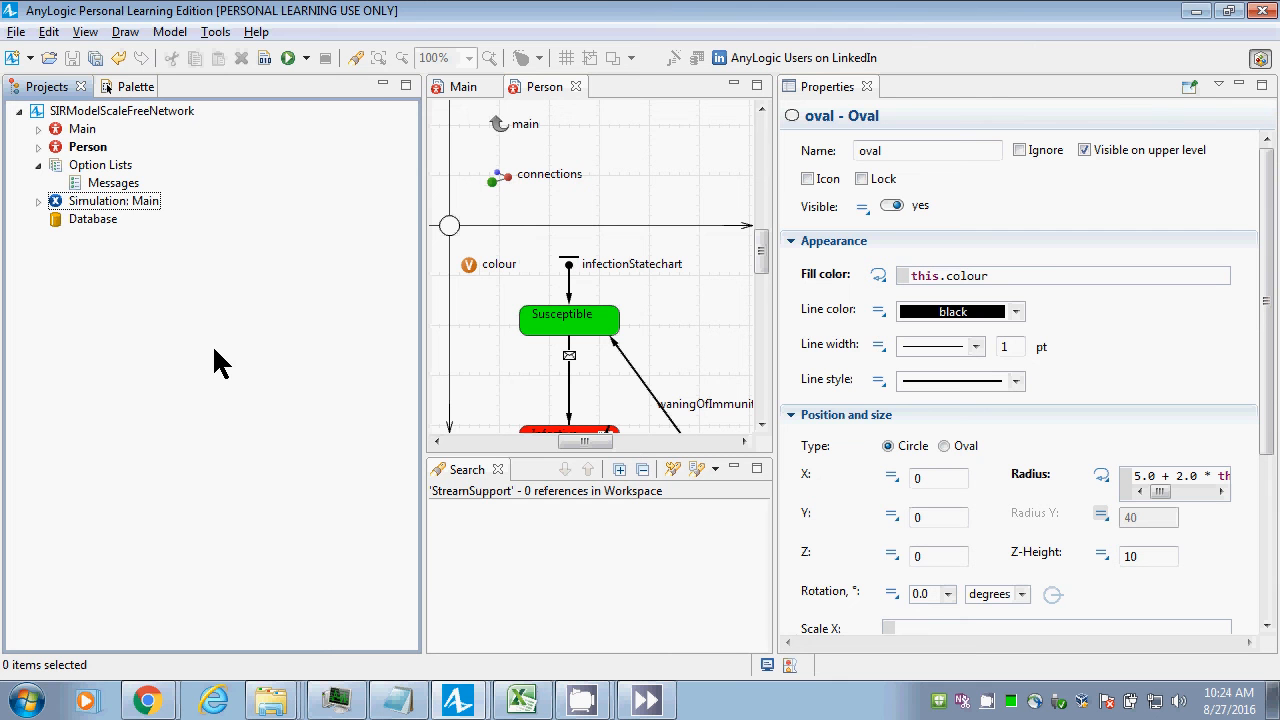
pyautogui.click(85, 205)
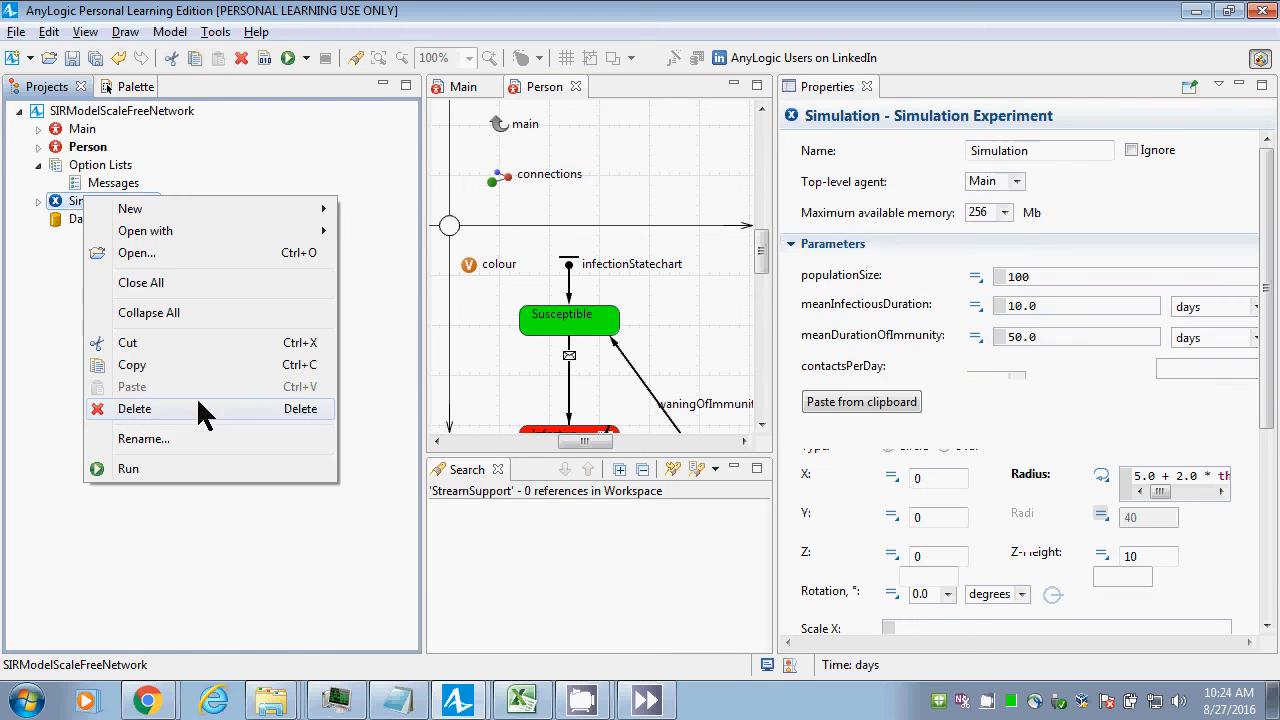
pyautogui.click(196, 470)
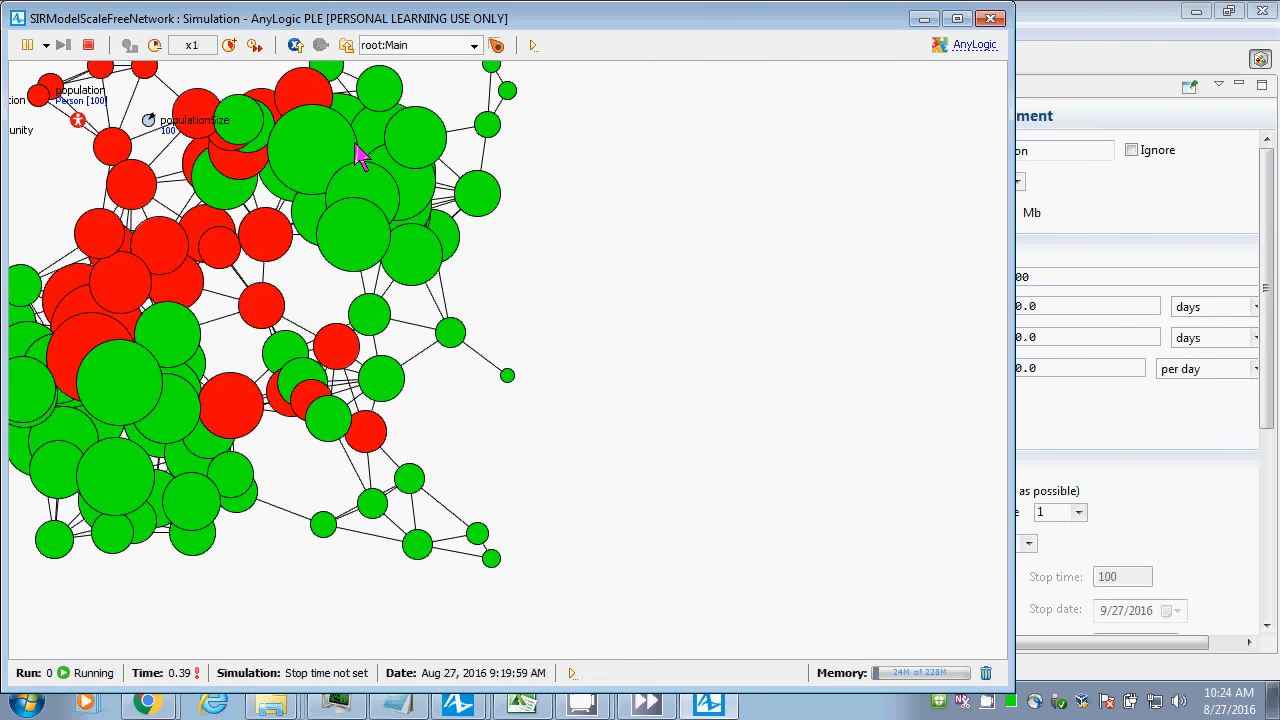
# Bring the network into view and raise the running simulation's speed to x10.
pyautogui.moveTo(354, 142); pyautogui.dragTo(394, 308)
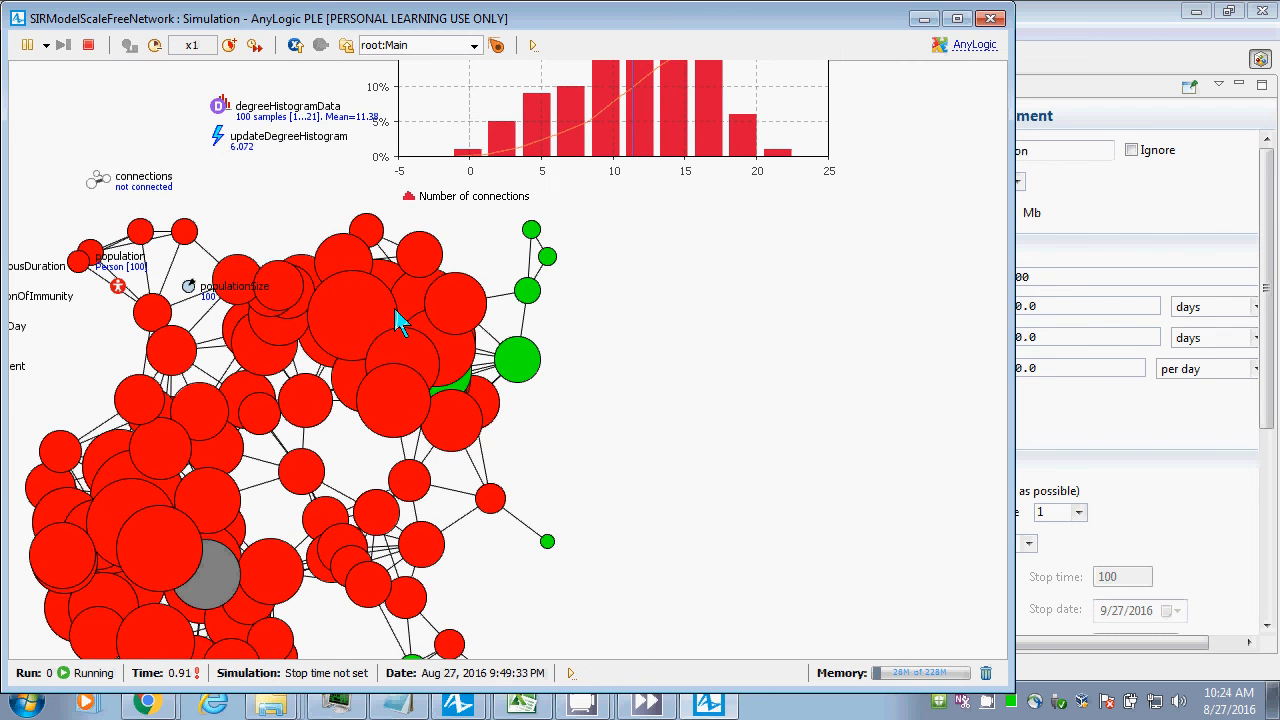
pyautogui.click(229, 46)
pyautogui.click(229, 46)
pyautogui.click(229, 46)
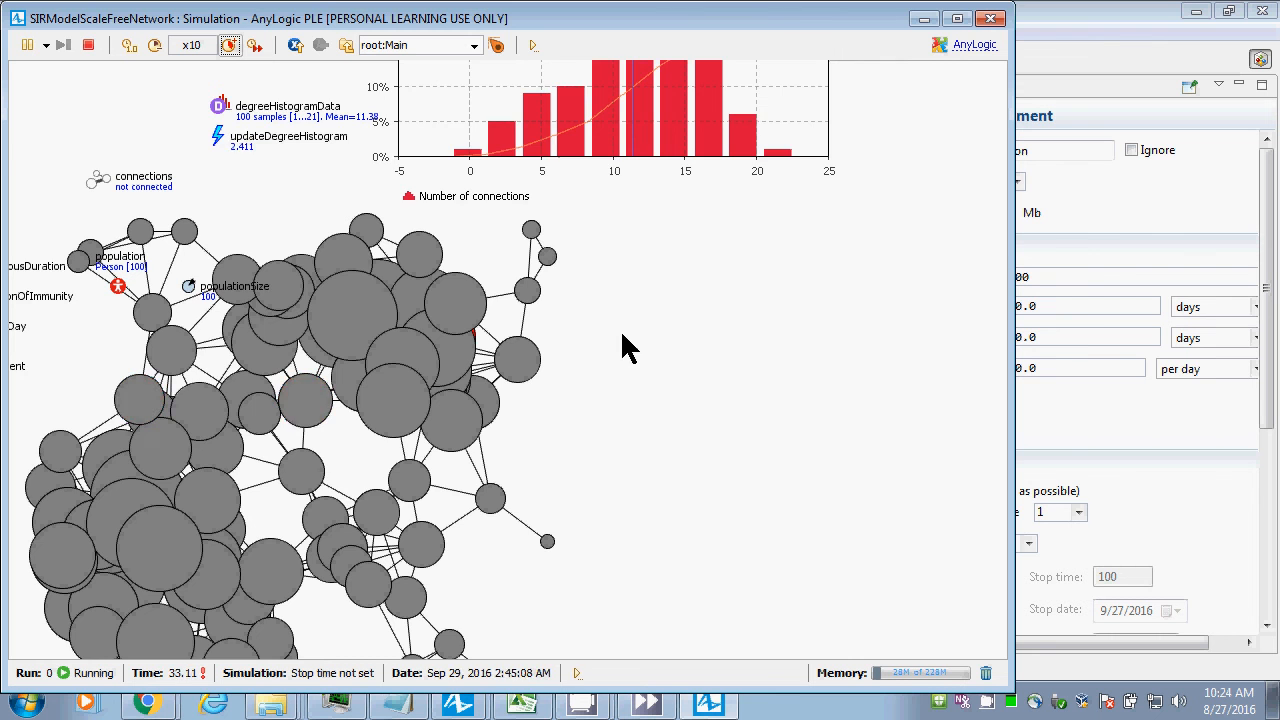
# Bring the whole network into view and switch the running simulation to virtual time mode.
pyautogui.moveTo(621, 333); pyautogui.dragTo(670, 212)
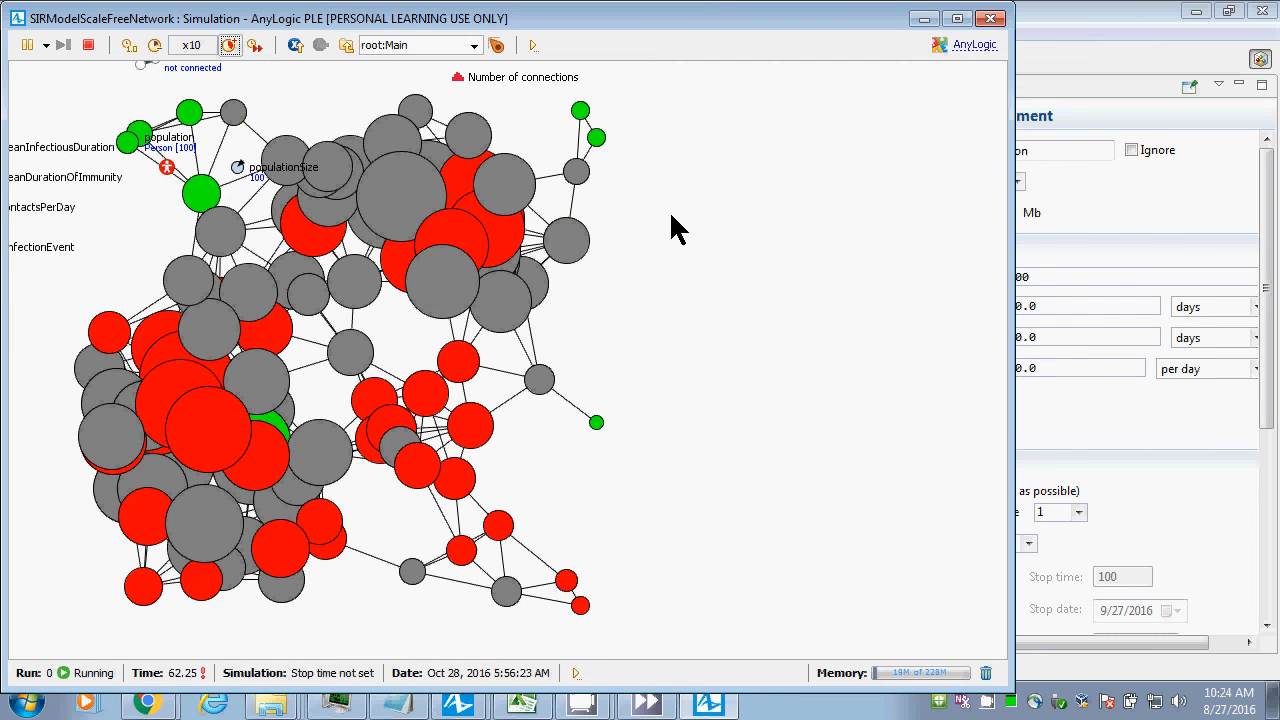
pyautogui.click(255, 46)
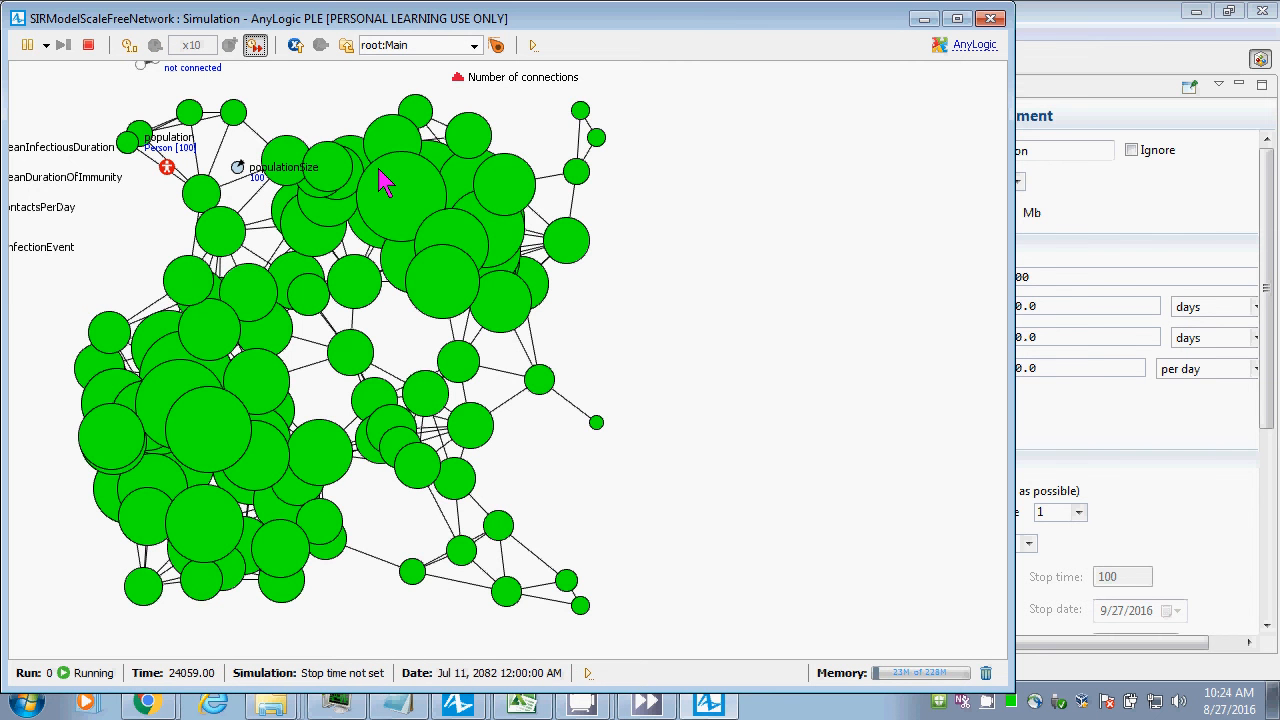
# Stop and rerun the simulation three times, and close its window to return to the Person diagram.
pyautogui.click(89, 46)
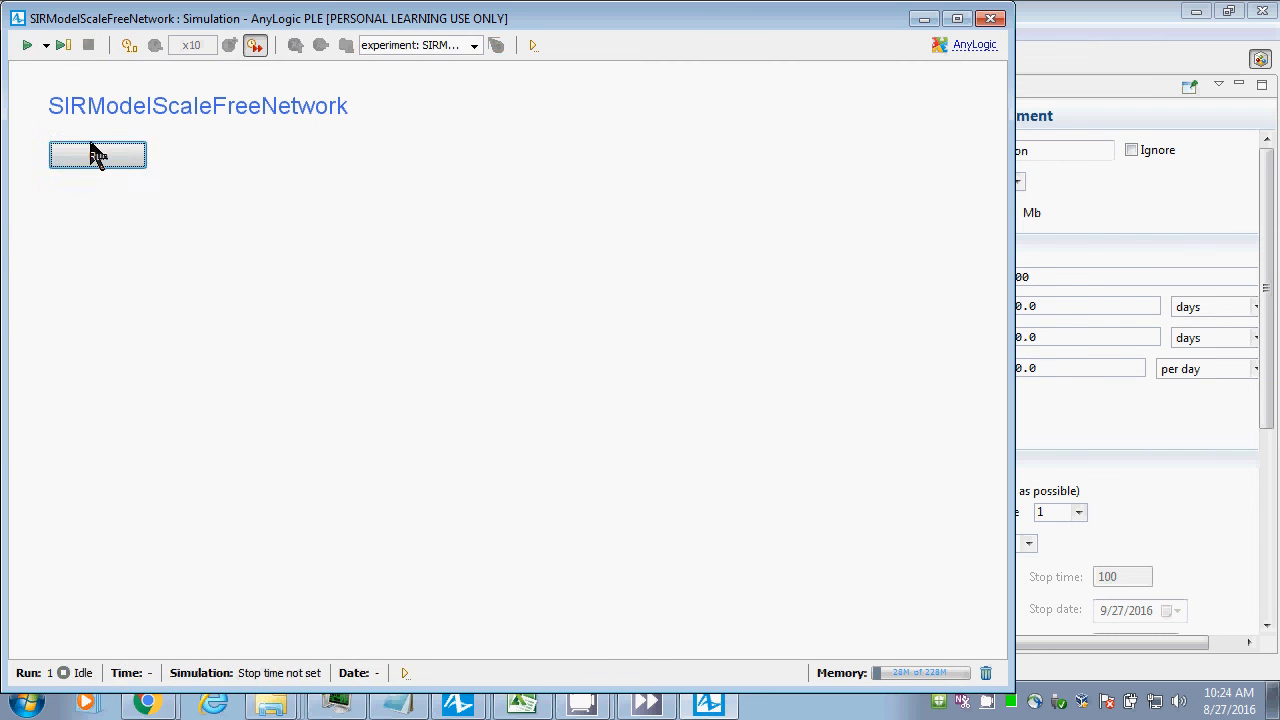
pyautogui.click(90, 154)
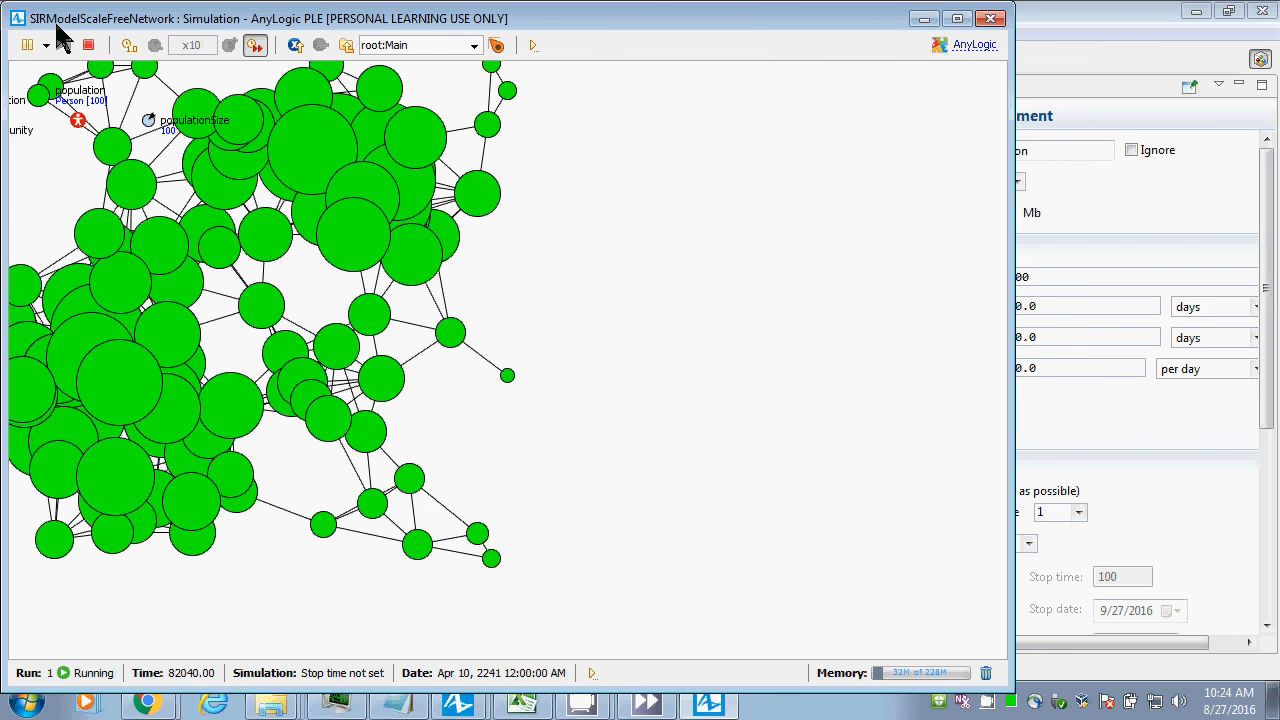
pyautogui.click(88, 45)
pyautogui.click(78, 160)
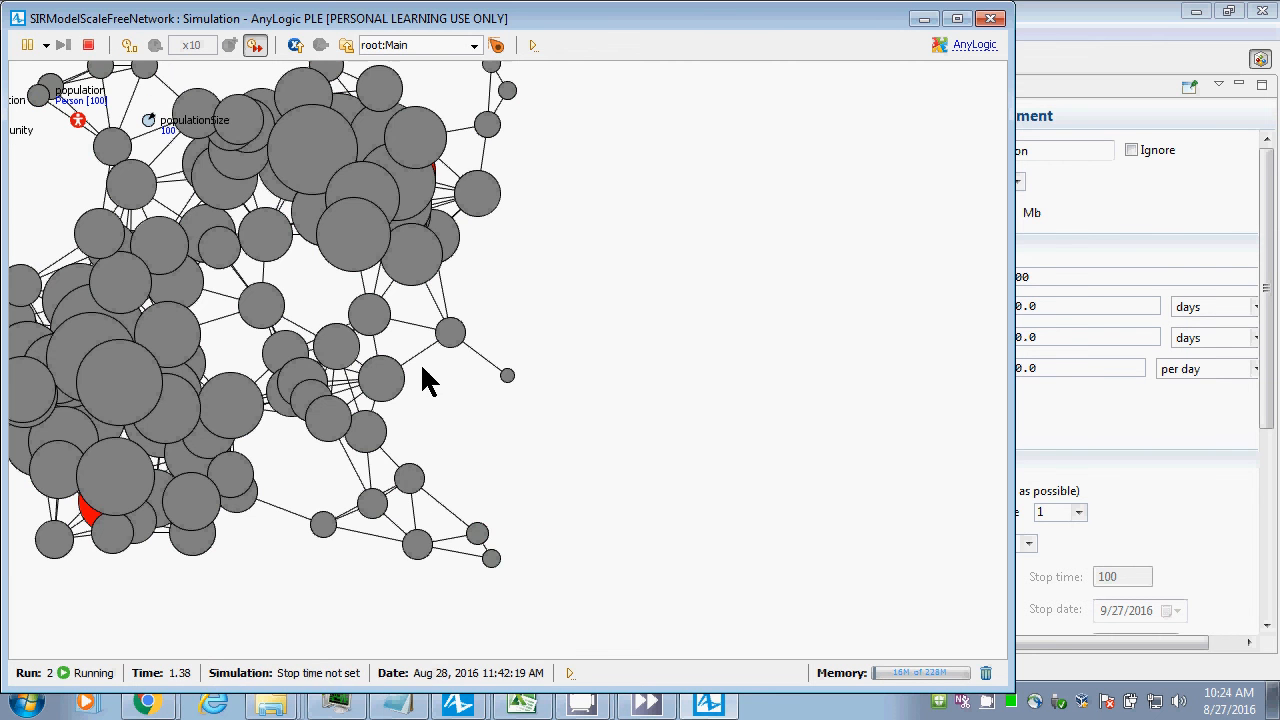
pyautogui.click(88, 45)
pyautogui.click(88, 165)
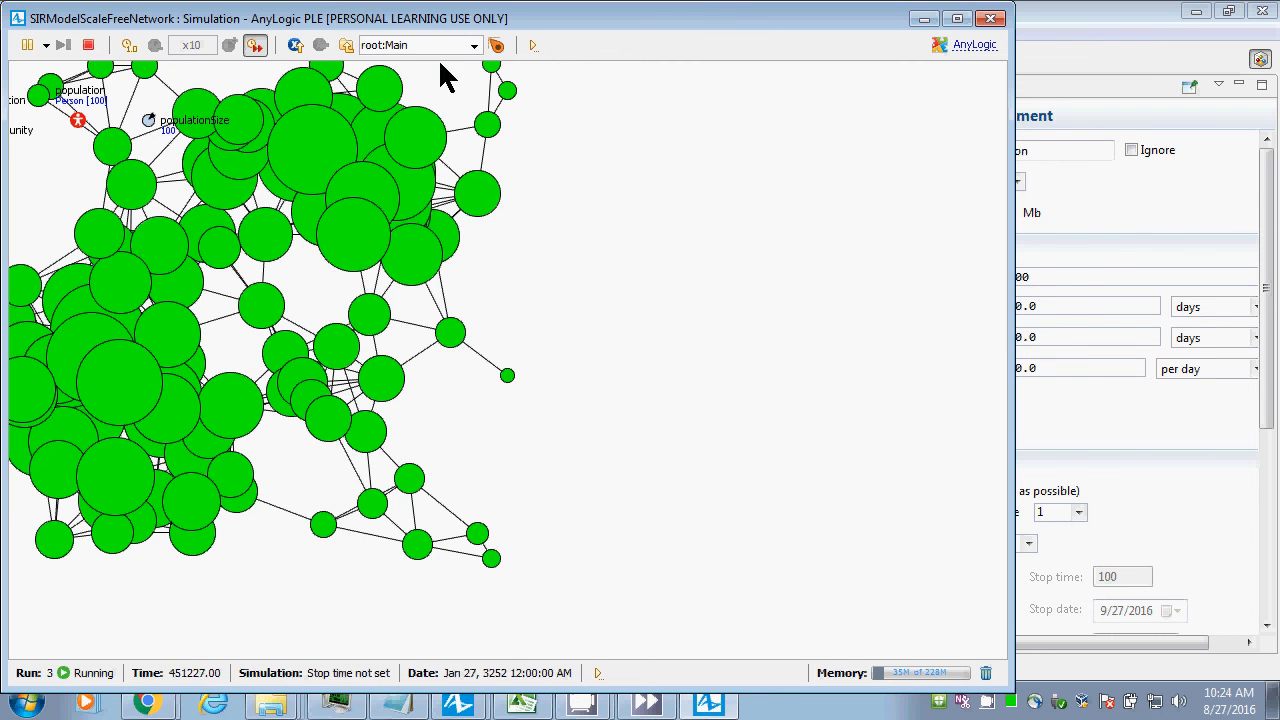
pyautogui.click(992, 19)
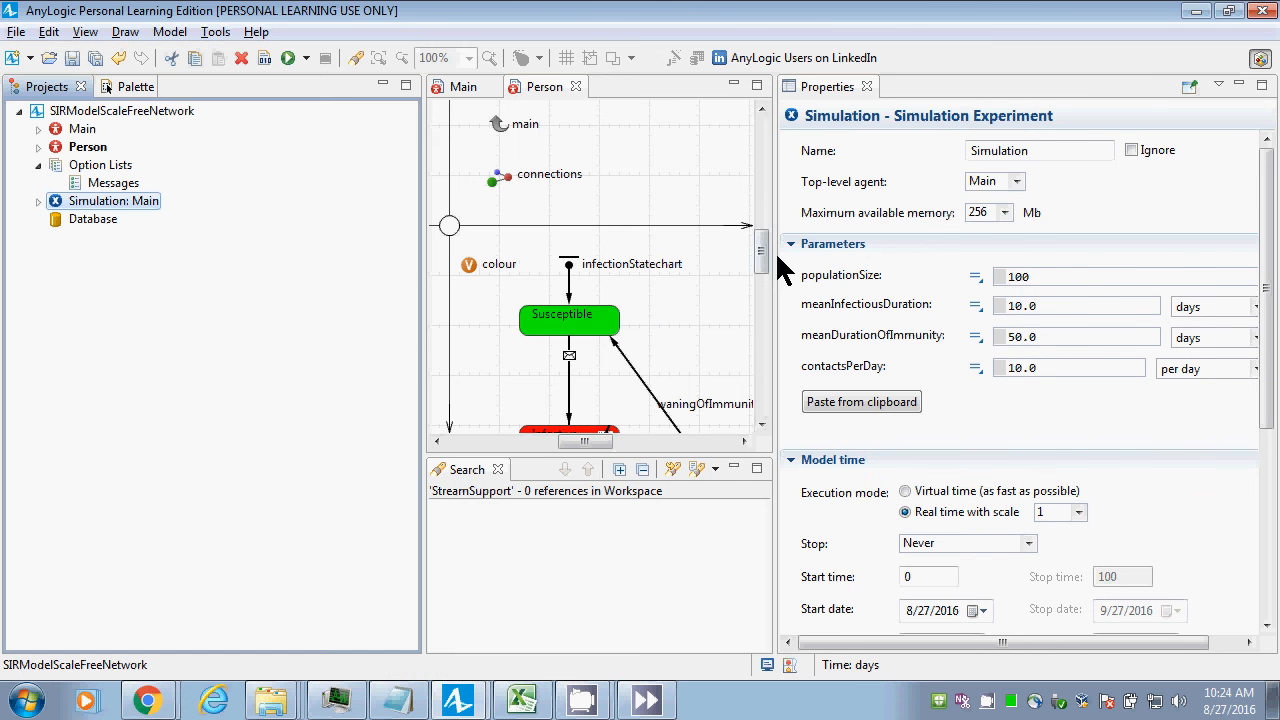
pyautogui.moveTo(776, 252); pyautogui.dragTo(884, 313)
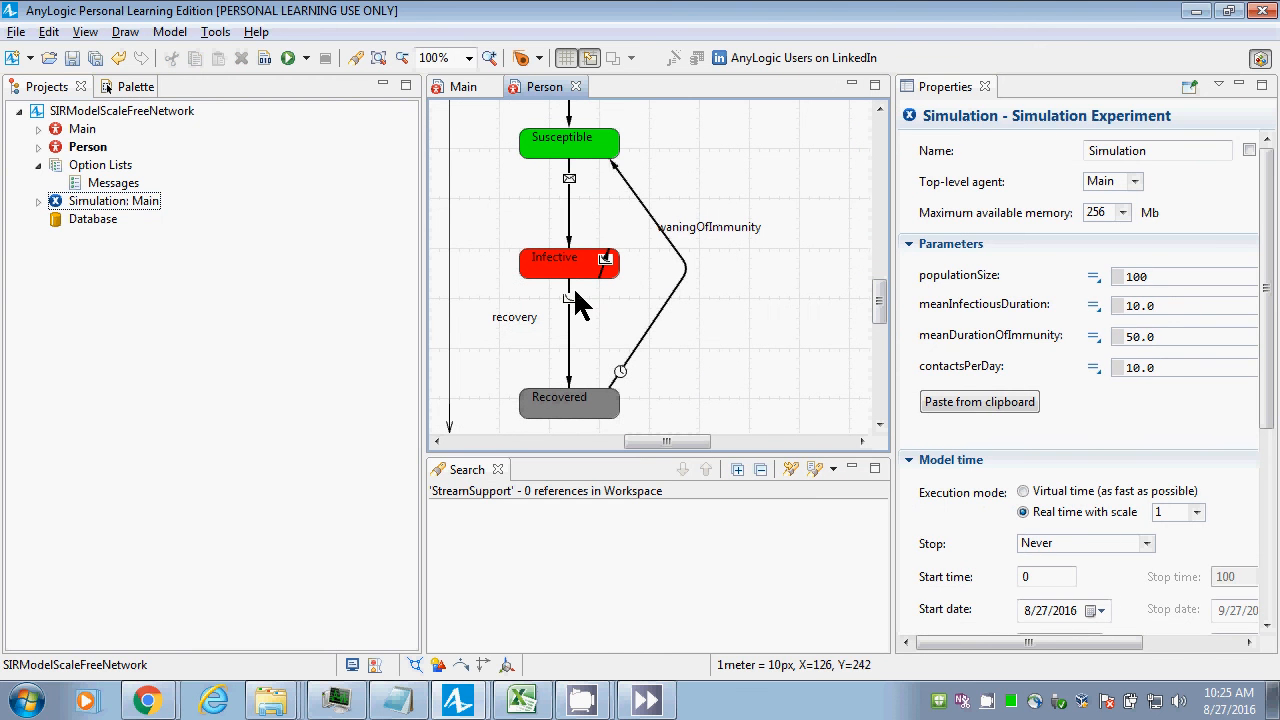
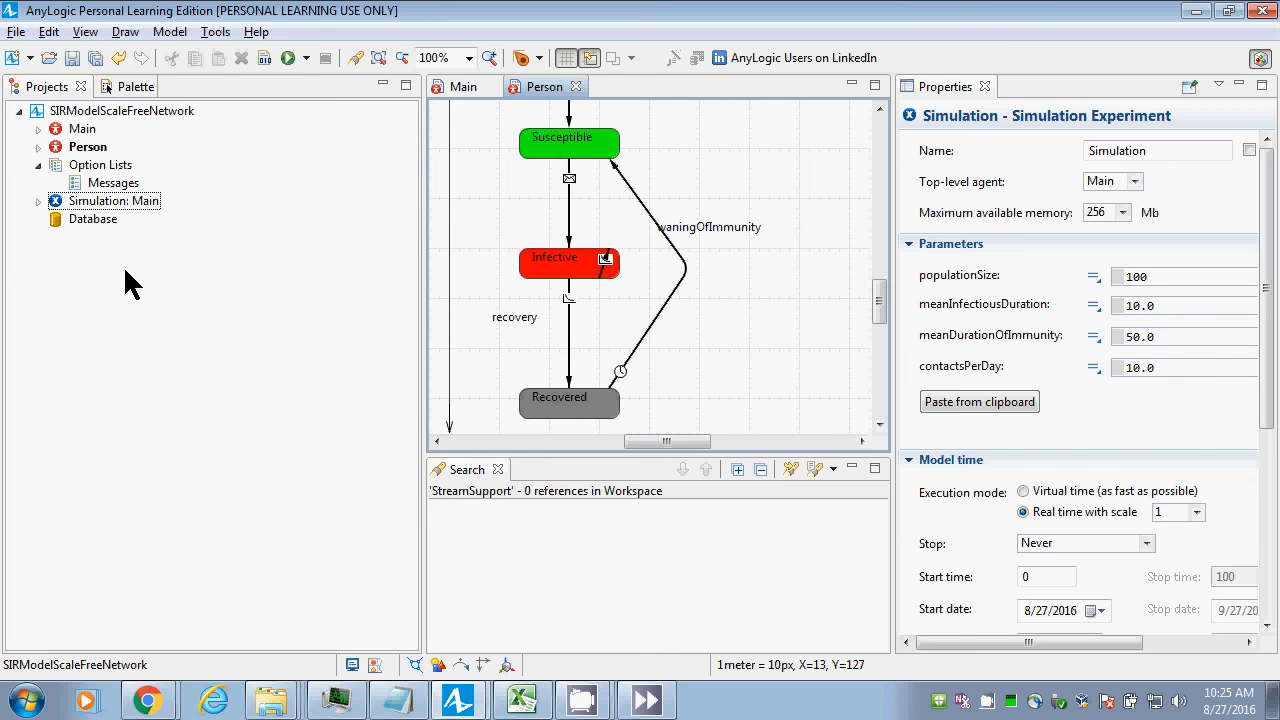
# Duplicate the Simulation experiment by pasting a copy of it into the SIRModelScaleFreeNetwork model.
pyautogui.click(121, 201)
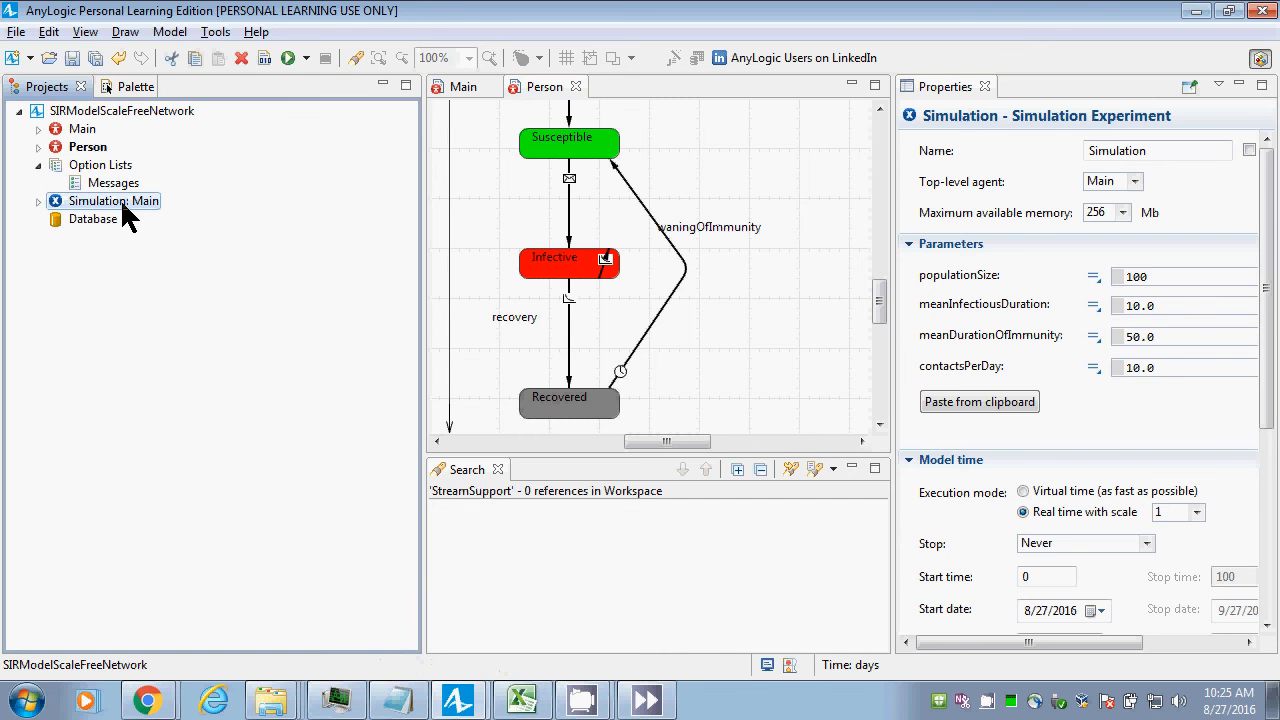
pyautogui.rightClick(120, 198)
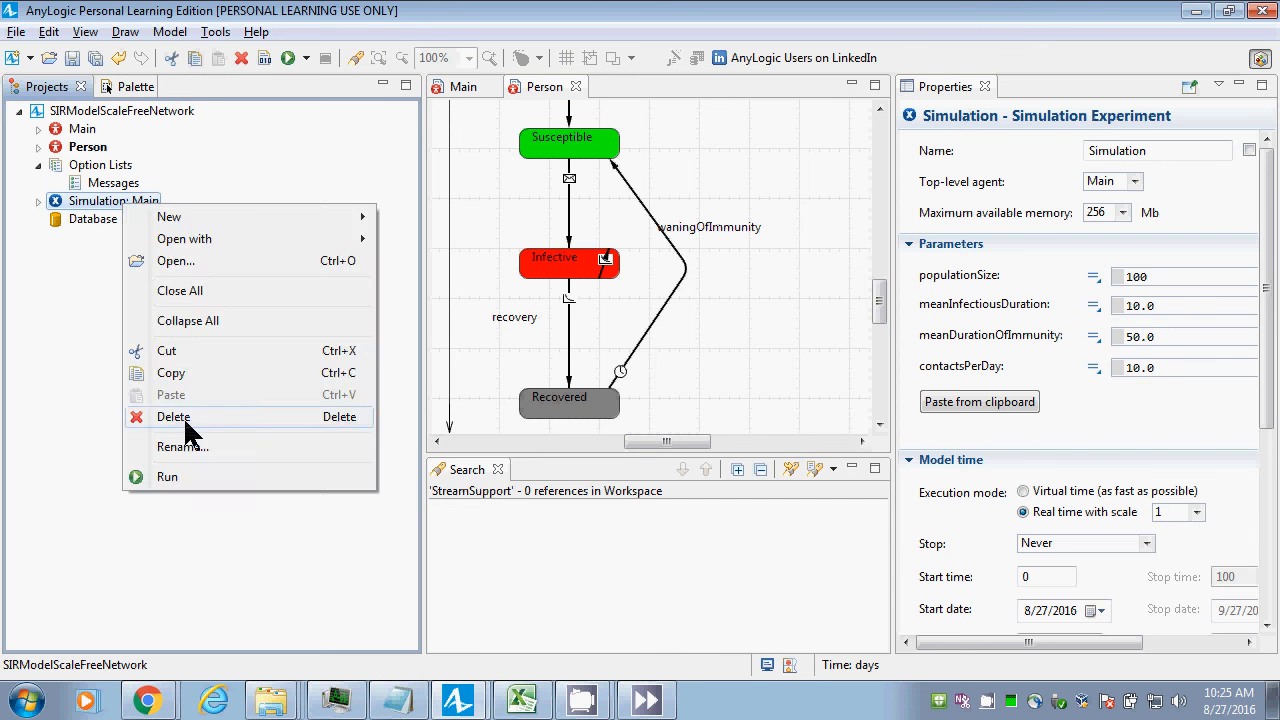
pyautogui.click(172, 375)
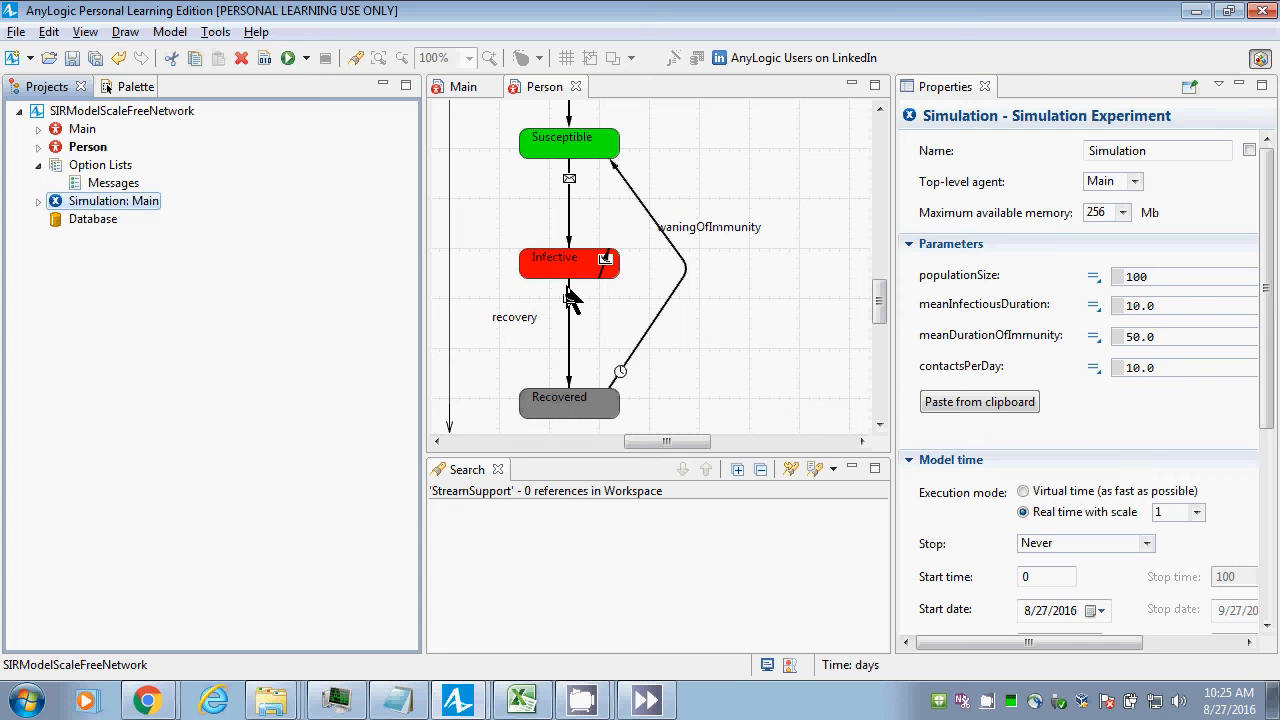
pyautogui.rightClick(143, 202)
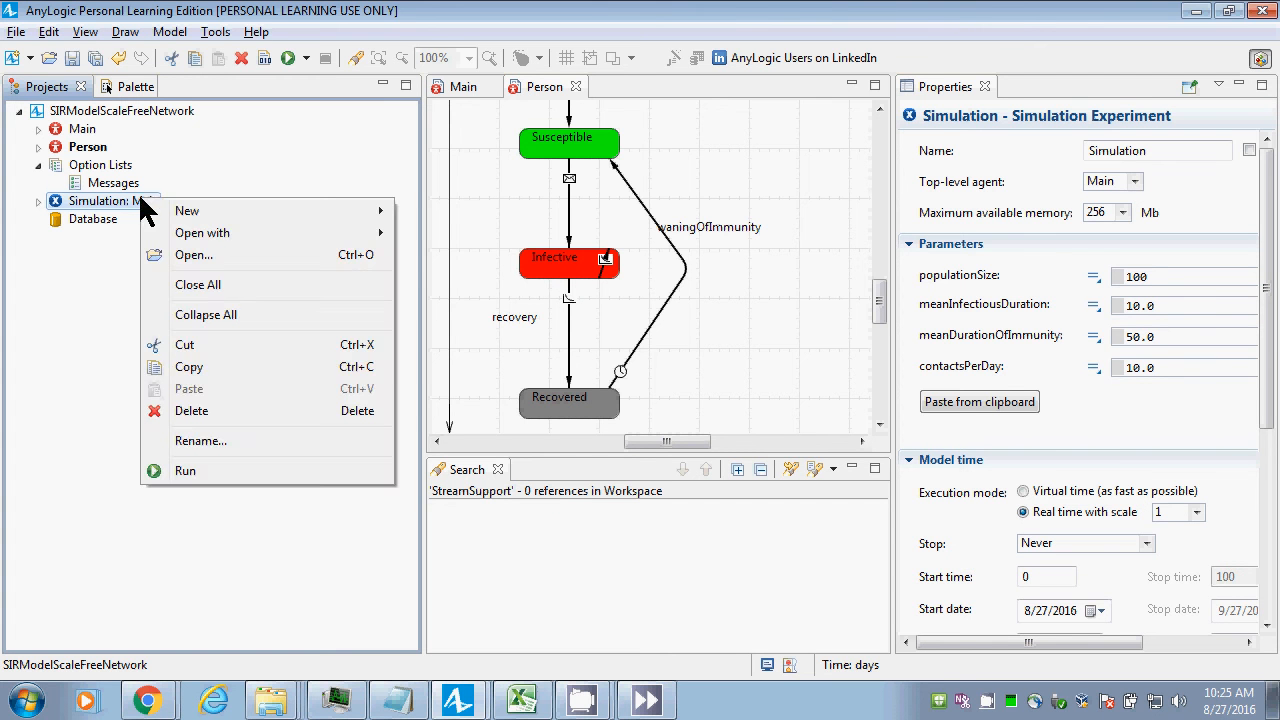
pyautogui.click(204, 372)
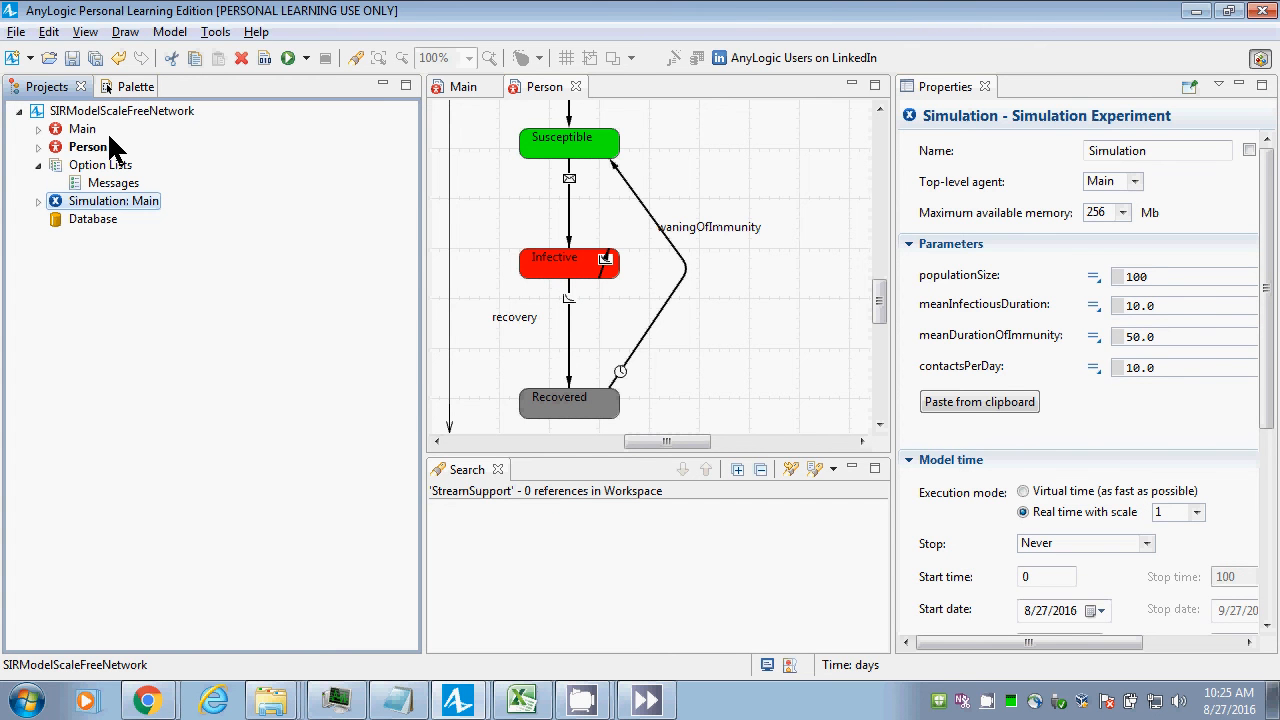
pyautogui.rightClick(111, 112)
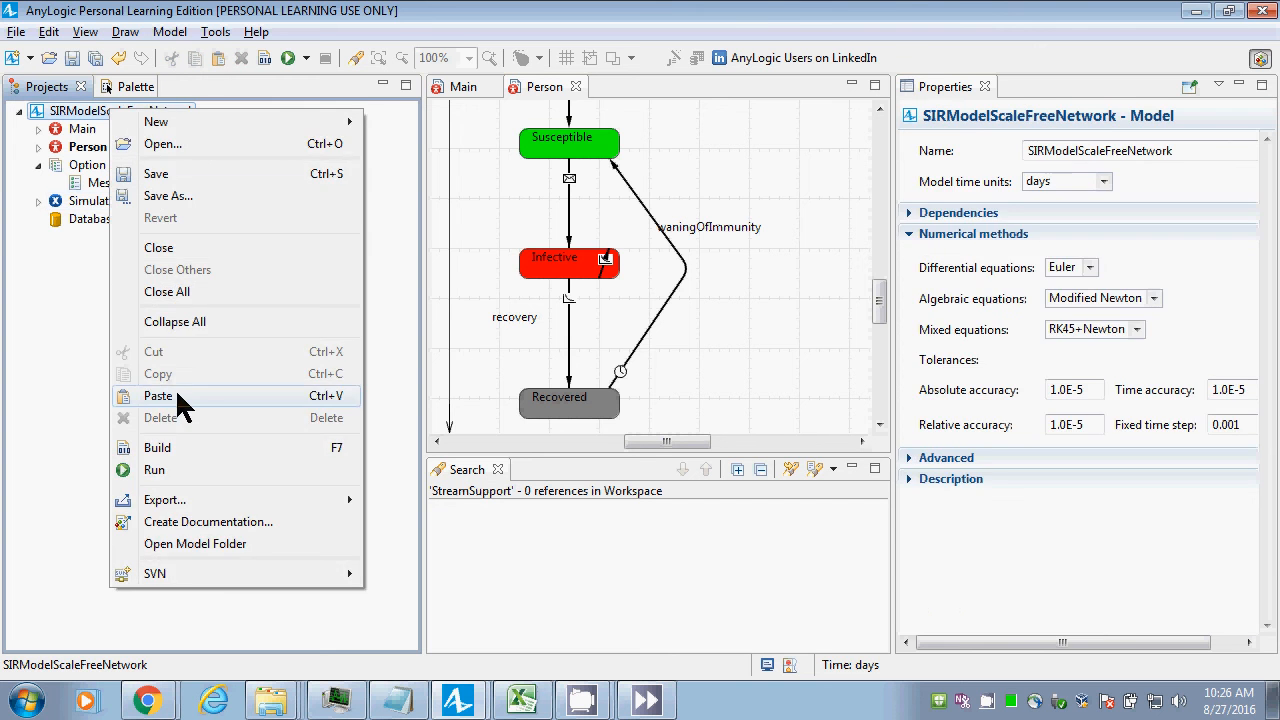
pyautogui.click(175, 394)
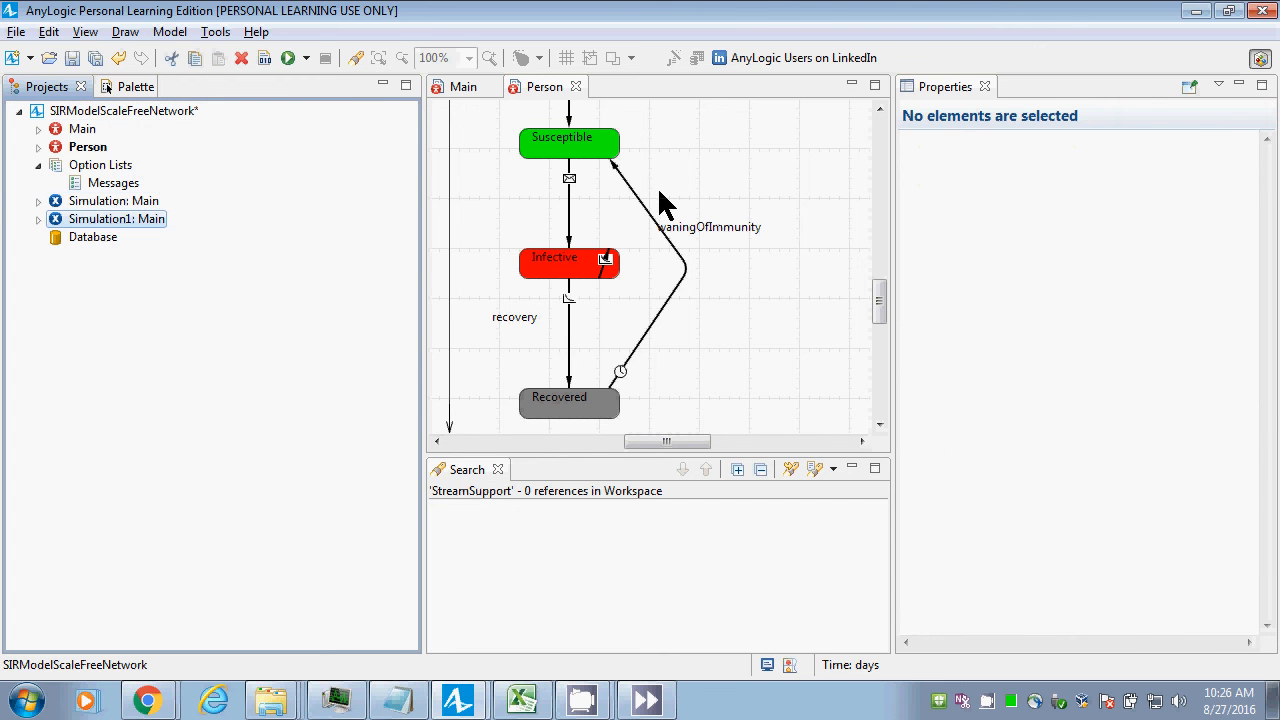
# Rename the copied simulation experiment as BriefImmunity.
pyautogui.click(1116, 144)
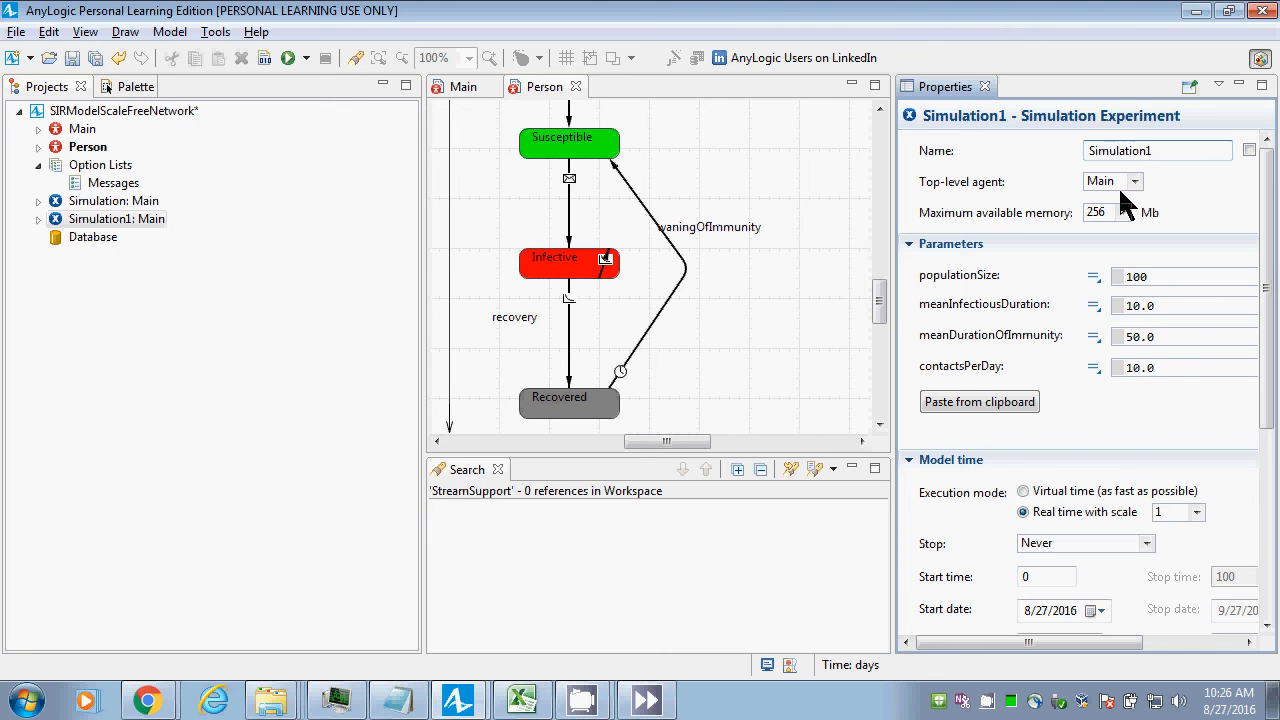
pyautogui.hotkey('ctrl', 'a')
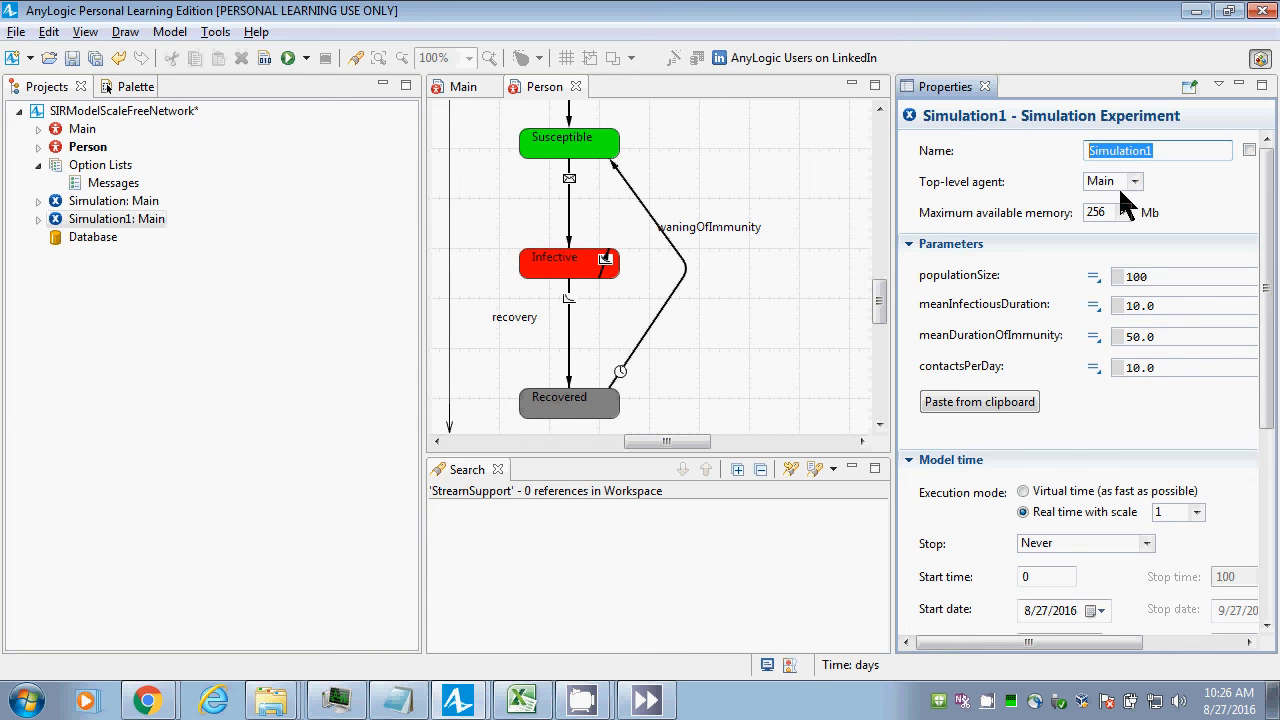
pyautogui.write('Sho')
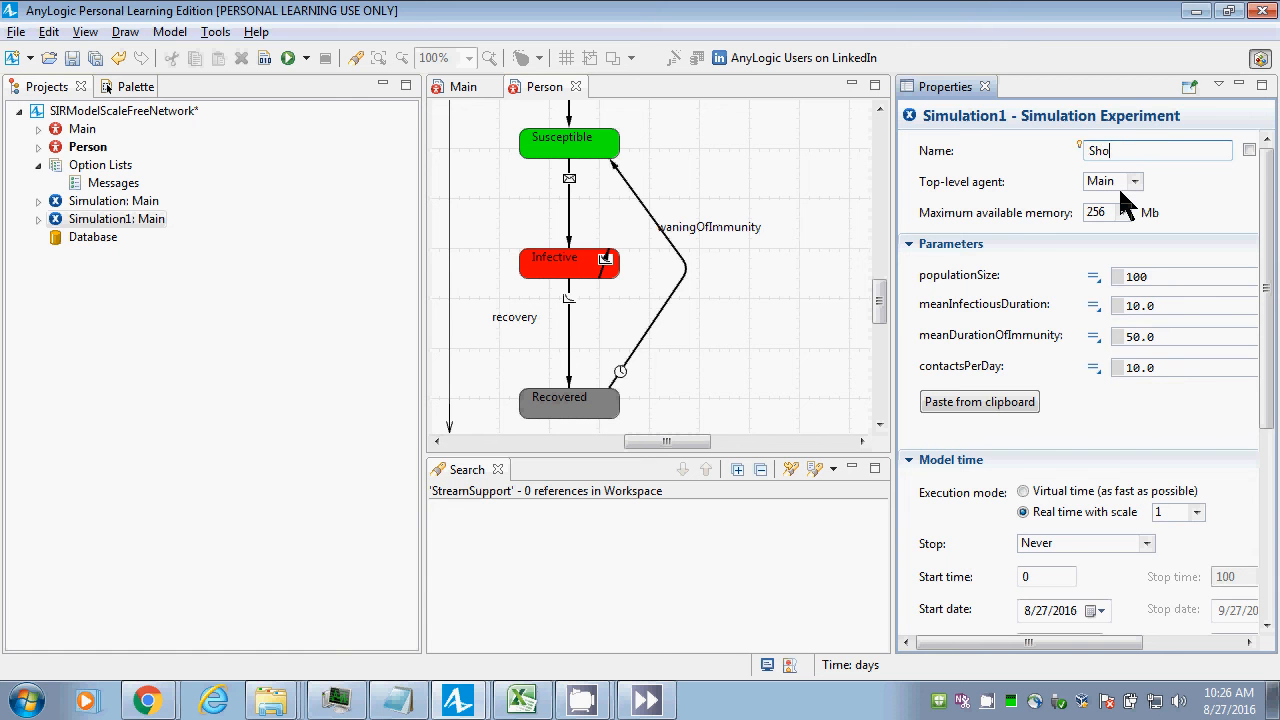
pyautogui.write('rtImmunityDuration')
pyautogui.hotkey('ctrl', 'a')
pyautogui.write('Brea')
pyautogui.press('BackSpace')
pyautogui.press('BackSpace')
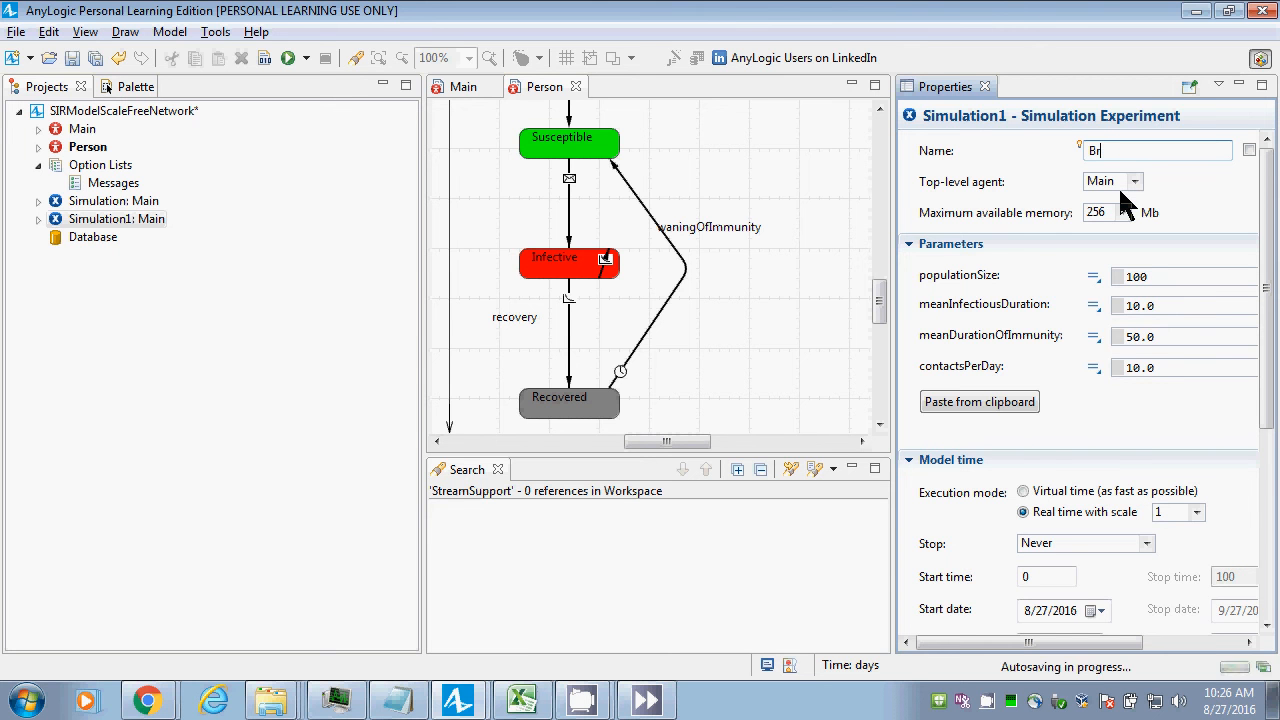
pyautogui.write('iefImmunity')
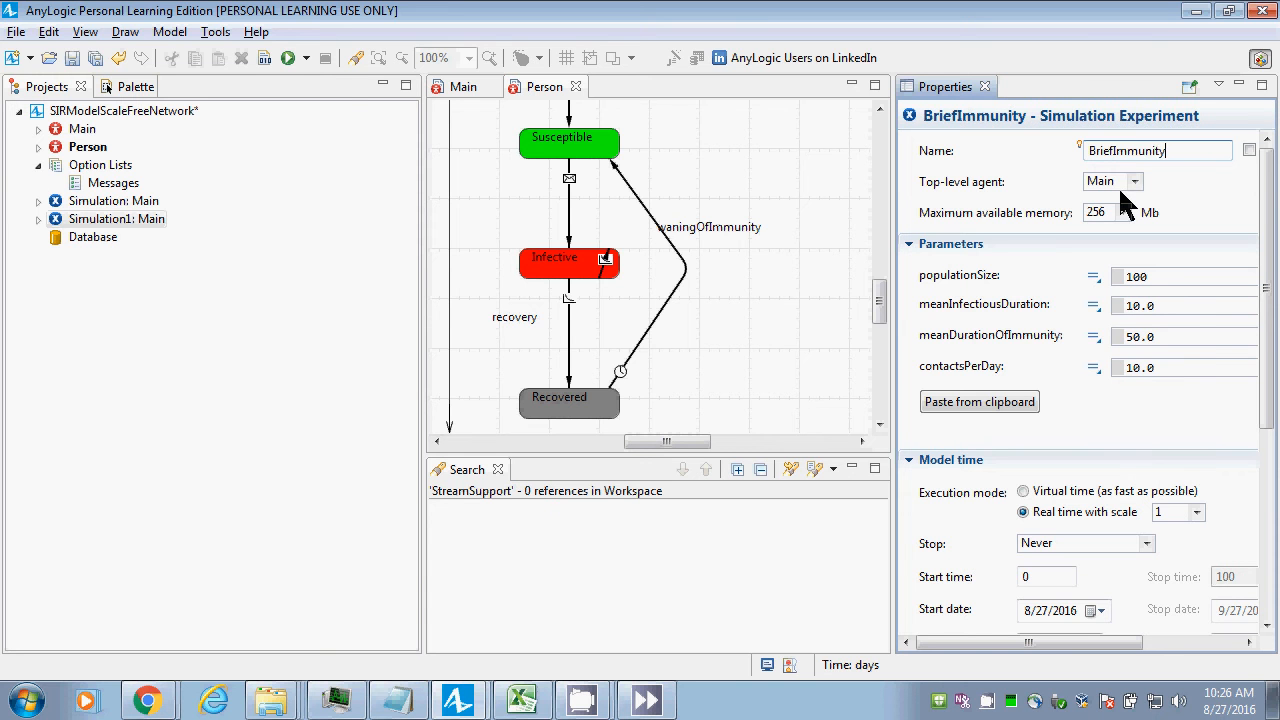
pyautogui.press('Return')
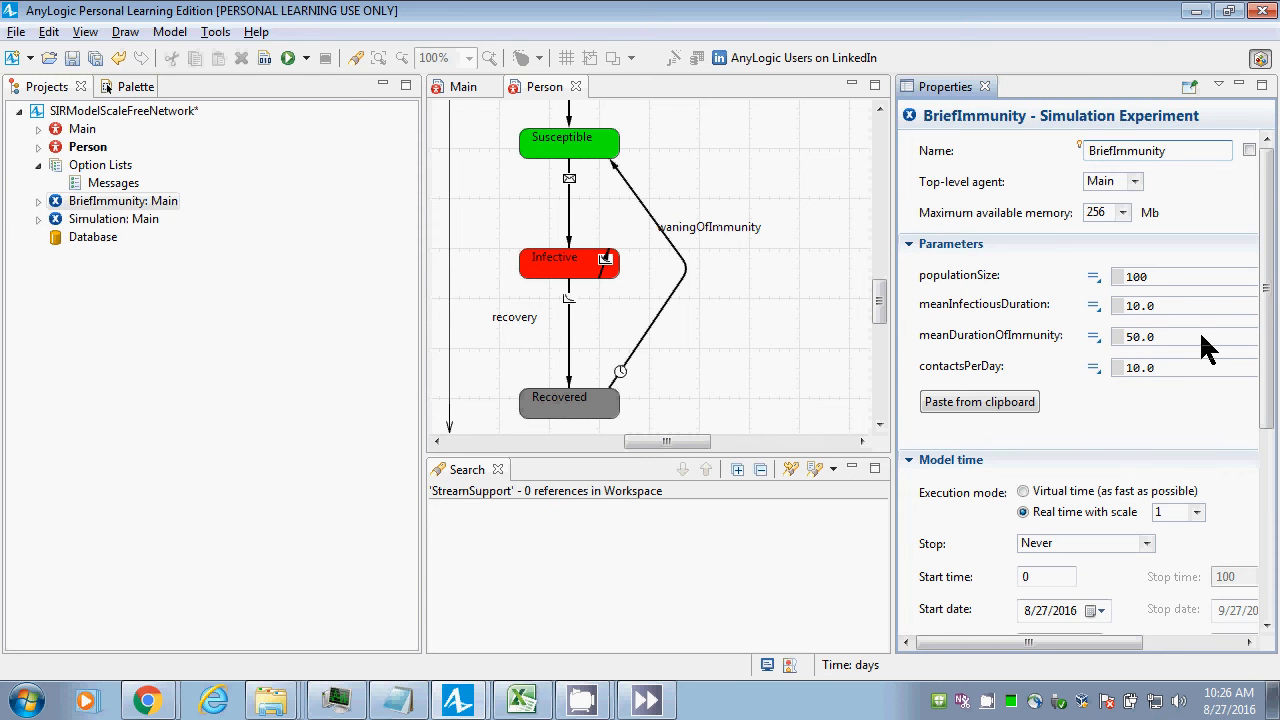
# Set BriefImmunity's meanDurationOfImmunity parameter to 25.0 days and save the model.
pyautogui.click(1198, 336)
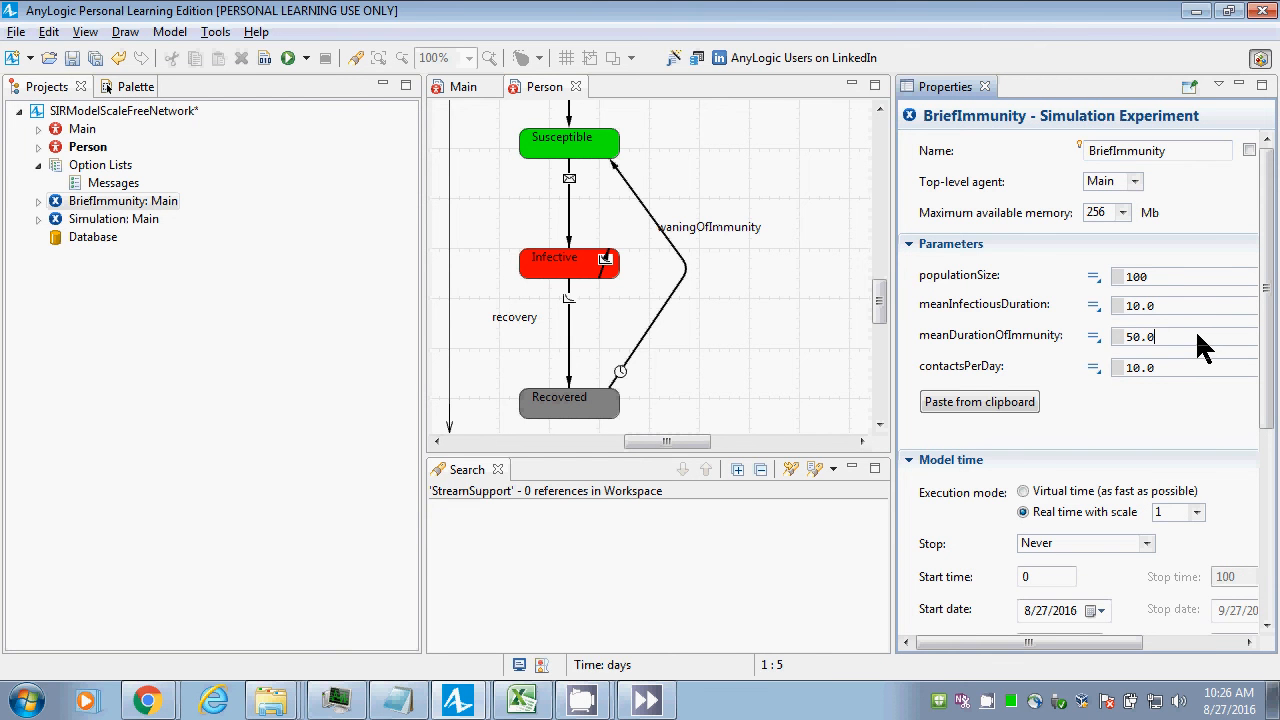
pyautogui.press('Left')
pyautogui.press('Left')
pyautogui.press('Left')
pyautogui.press('Left')
pyautogui.hotkey('shift', 'Right')
pyautogui.hotkey('shift', 'Right')
pyautogui.write('25')
pyautogui.hotkey('ctrl', 's')
pyautogui.hotkey('ctrl', 's')
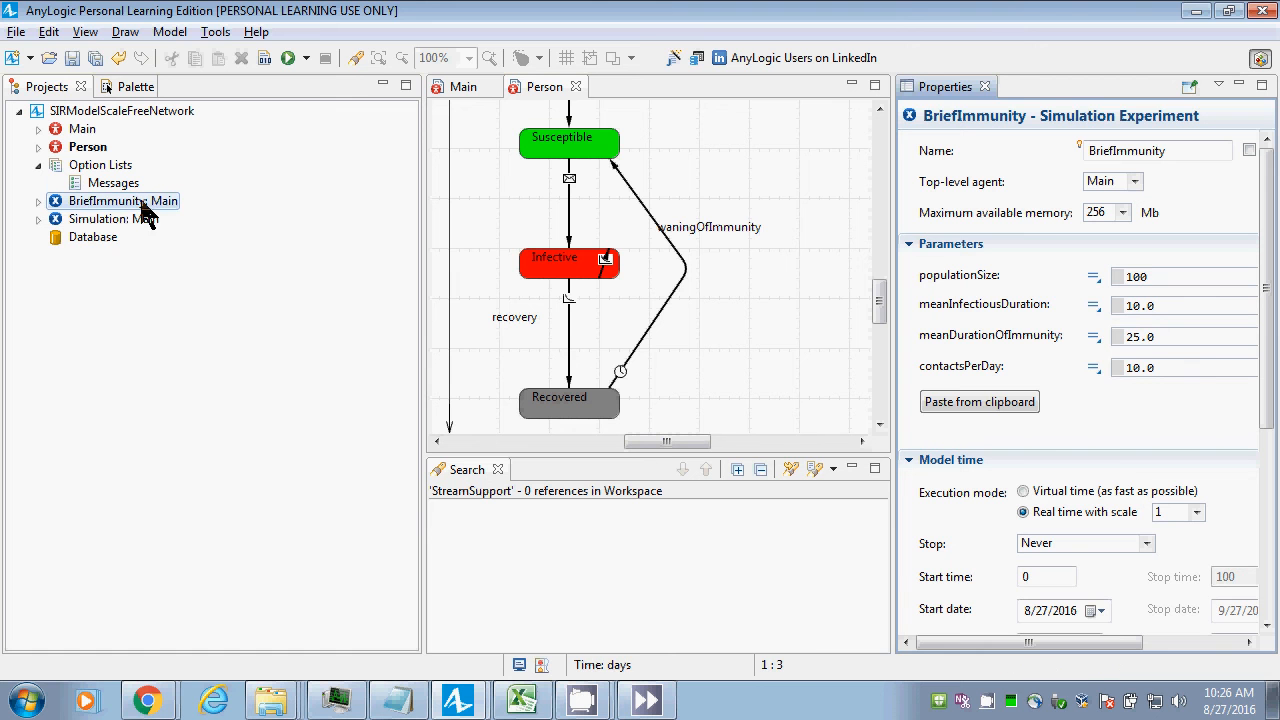
# Run the BriefImmunity experiment in virtual time mode to watch the infection spread, and close the simulation window.
pyautogui.rightClick(141, 200)
pyautogui.click(211, 478)
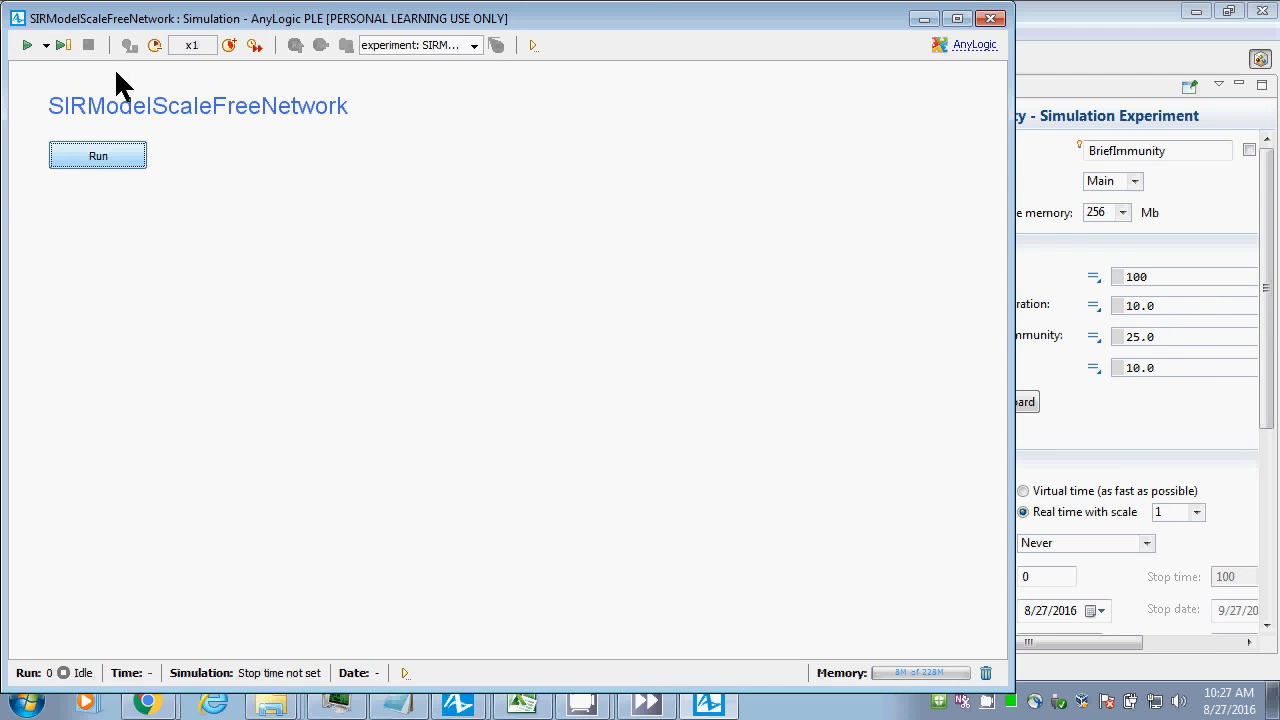
pyautogui.click(108, 163)
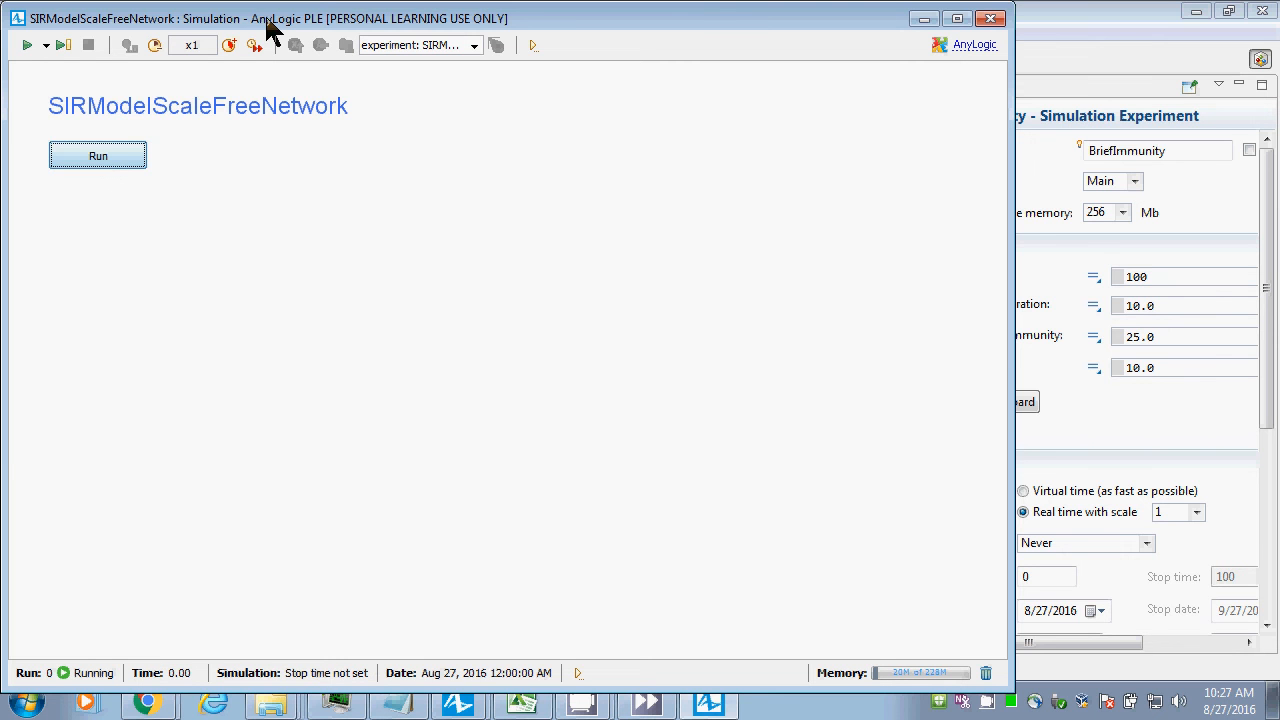
pyautogui.click(255, 45)
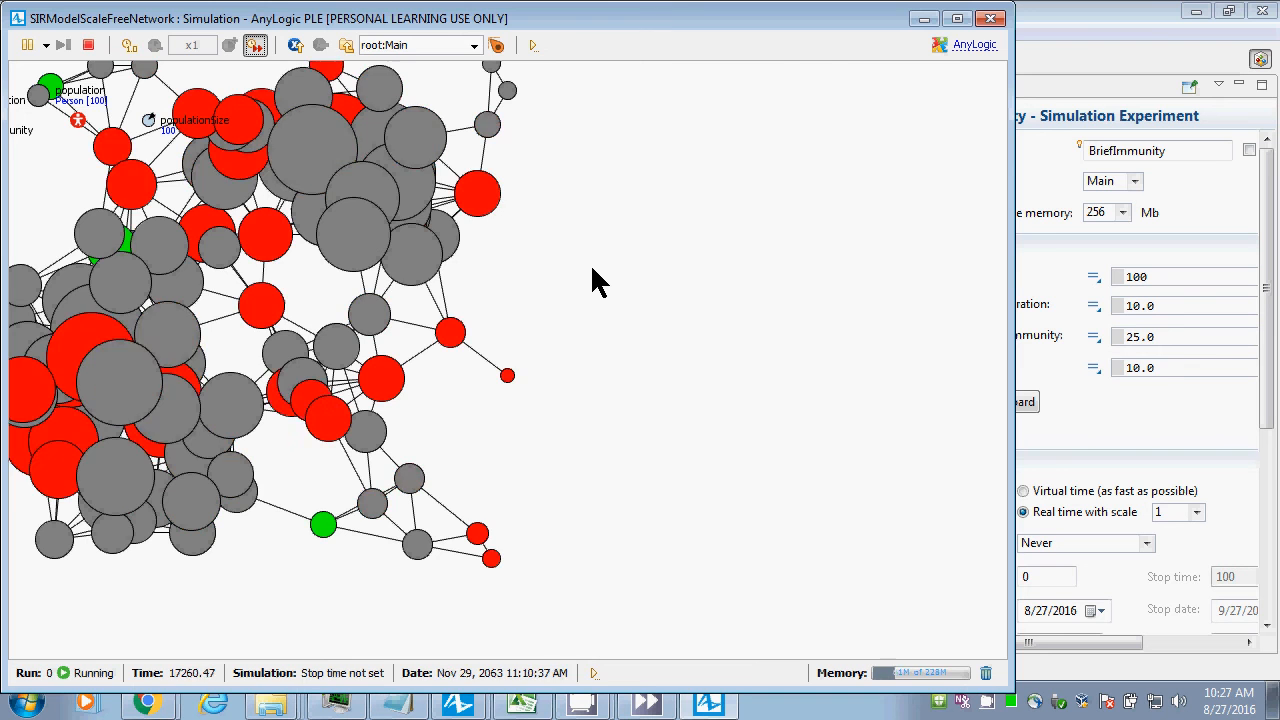
pyautogui.hotkey('alt', 'Tab')
pyautogui.hotkey('alt', 'Tab')
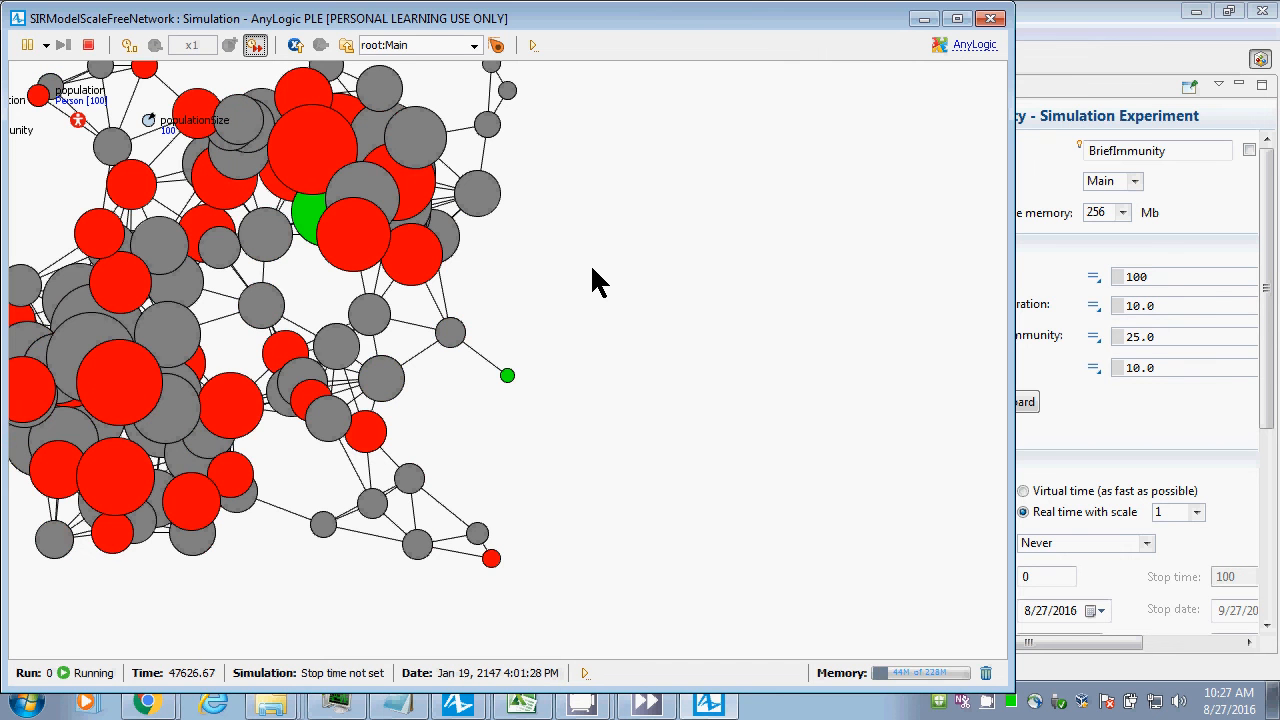
pyautogui.hotkey('alt', 'F4')
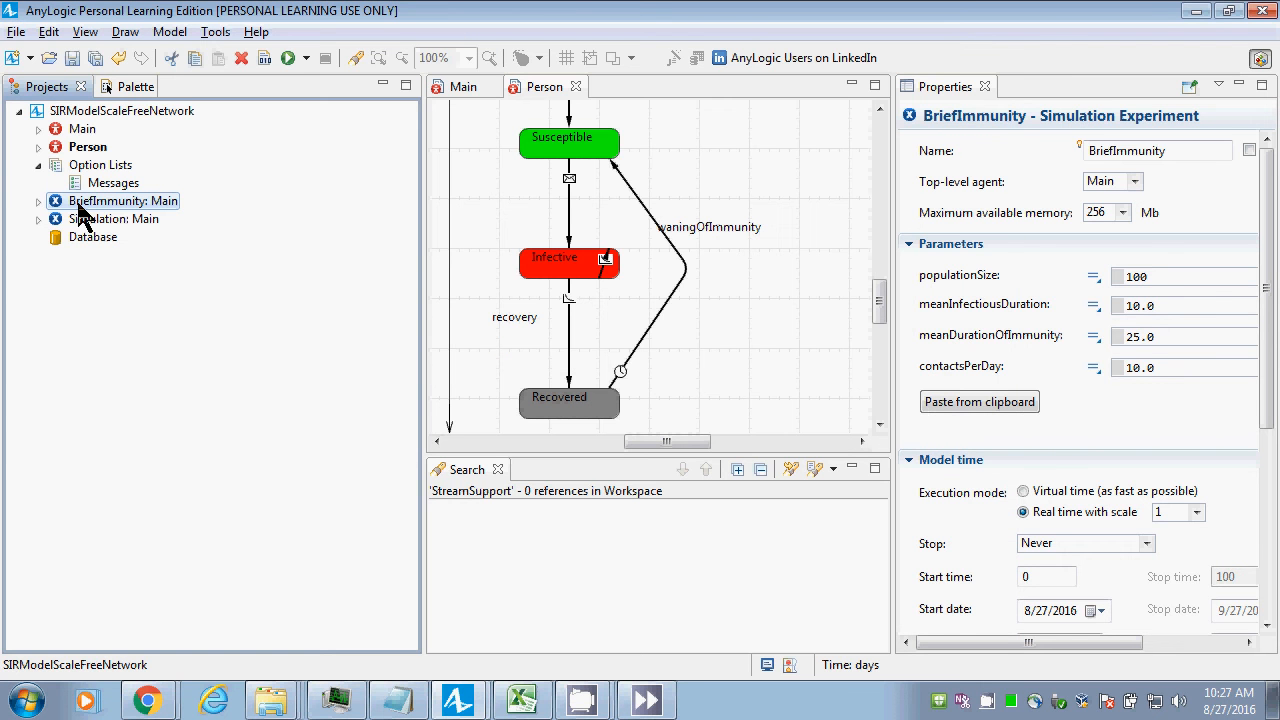
# Rename the original Simulation experiment as Baselines.
pyautogui.click(85, 222)
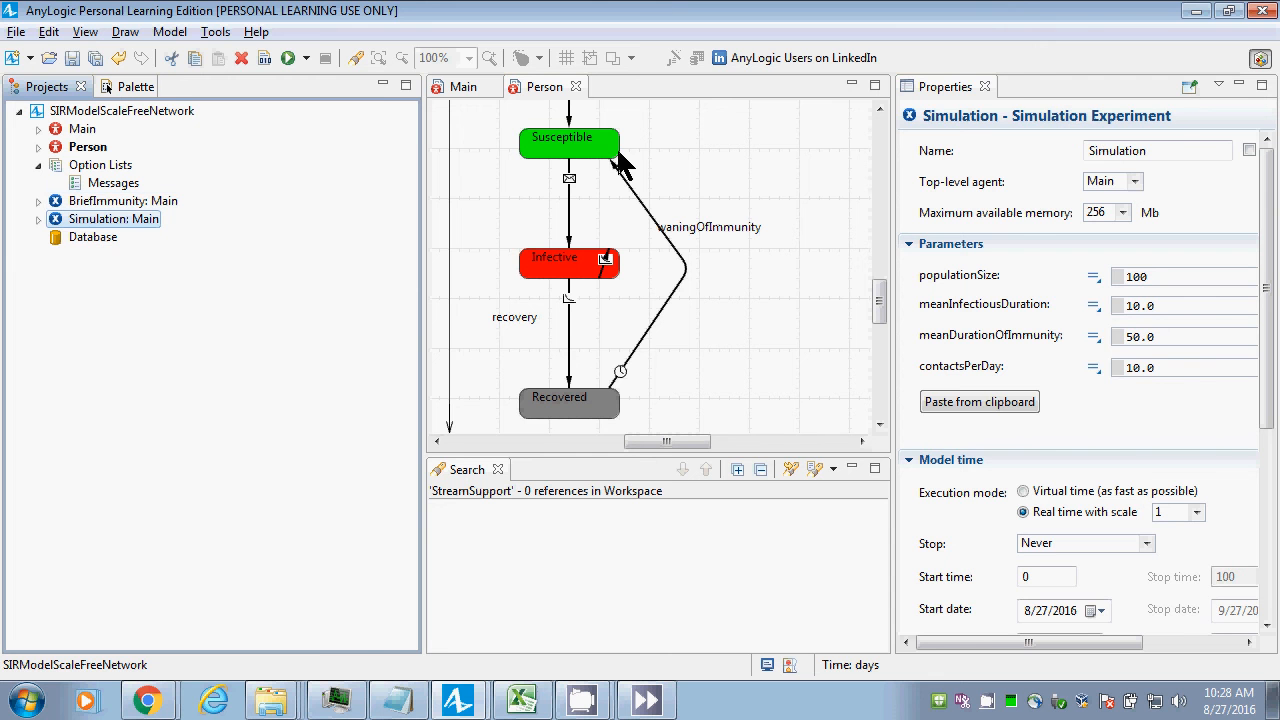
pyautogui.doubleClick(1144, 150)
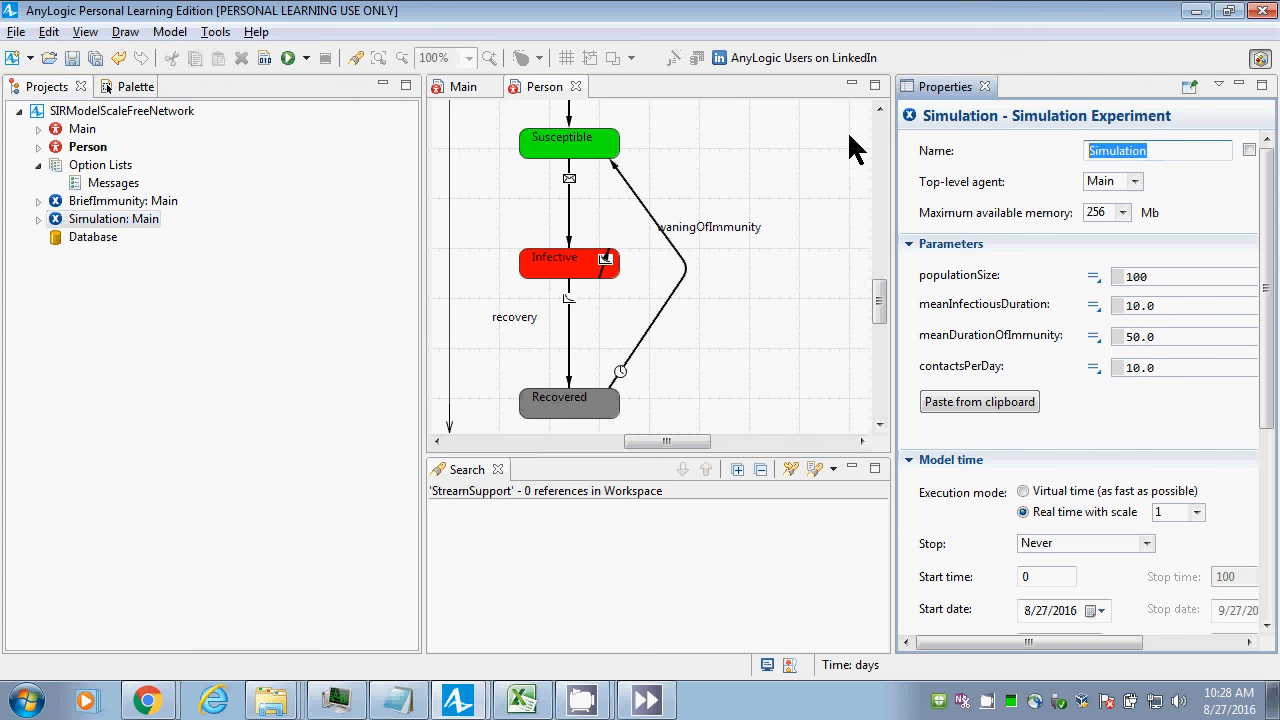
pyautogui.write('Baselines')
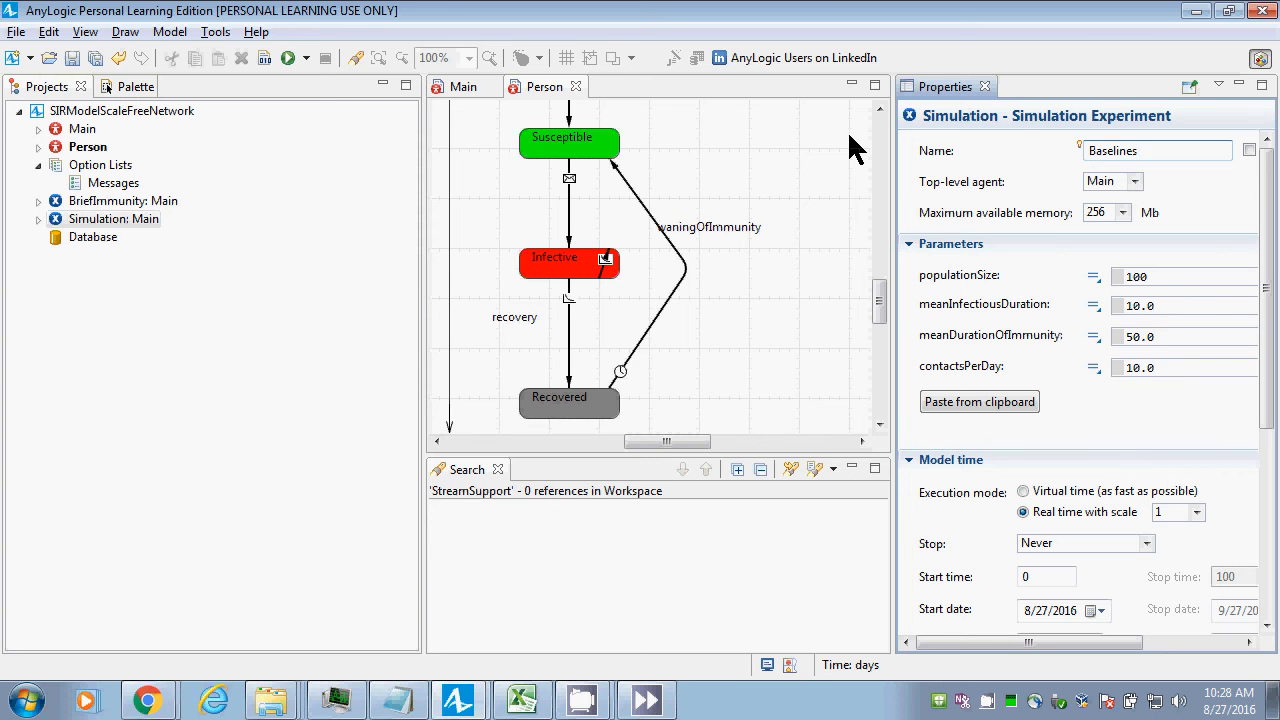
pyautogui.click(124, 222)
pyautogui.rightClick(122, 225)
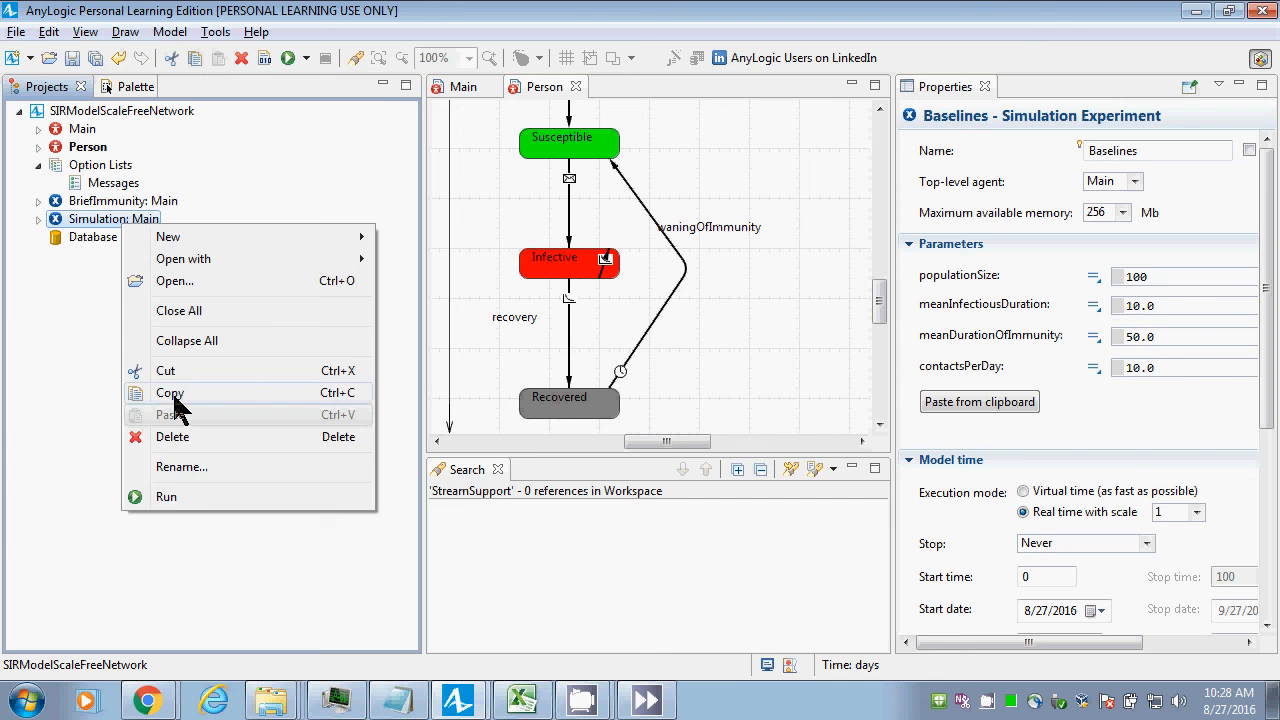
pyautogui.click(170, 393)
pyautogui.rightClick(117, 115)
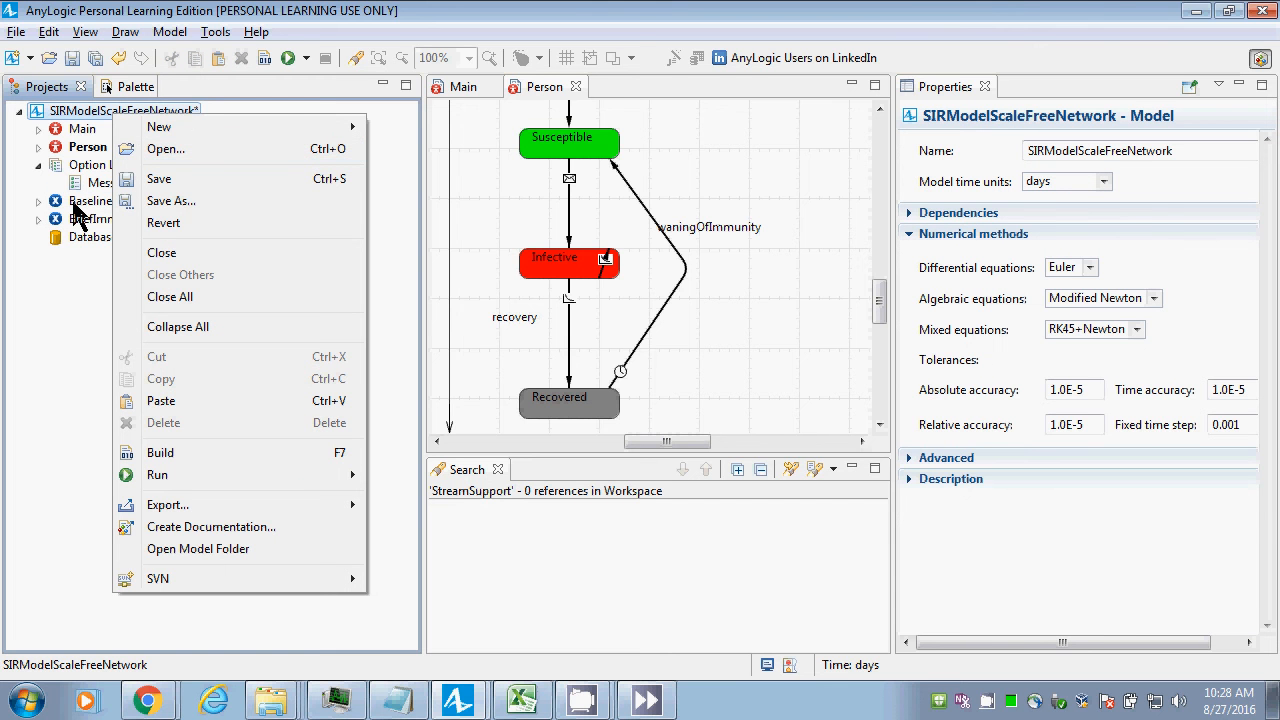
# Correct the name of the Baselines experiment to Baseline and save the model.
pyautogui.click(75, 205)
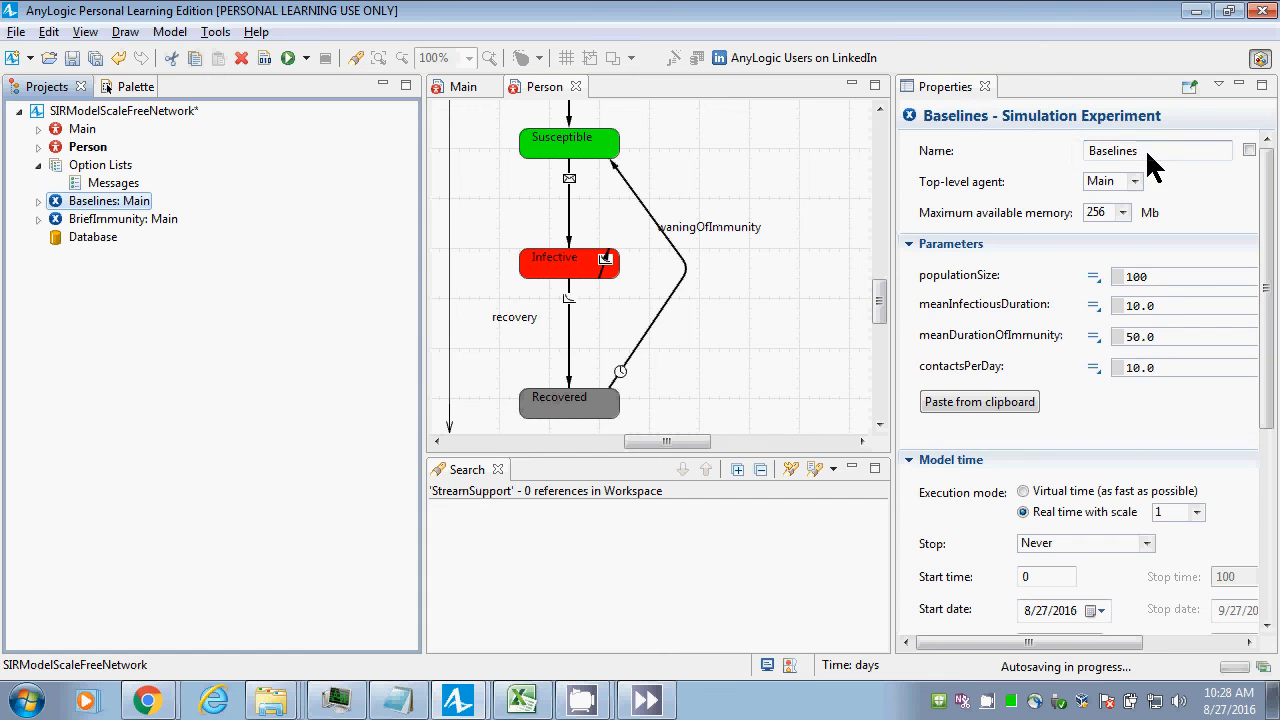
pyautogui.click(1147, 151)
pyautogui.press('BackSpace')
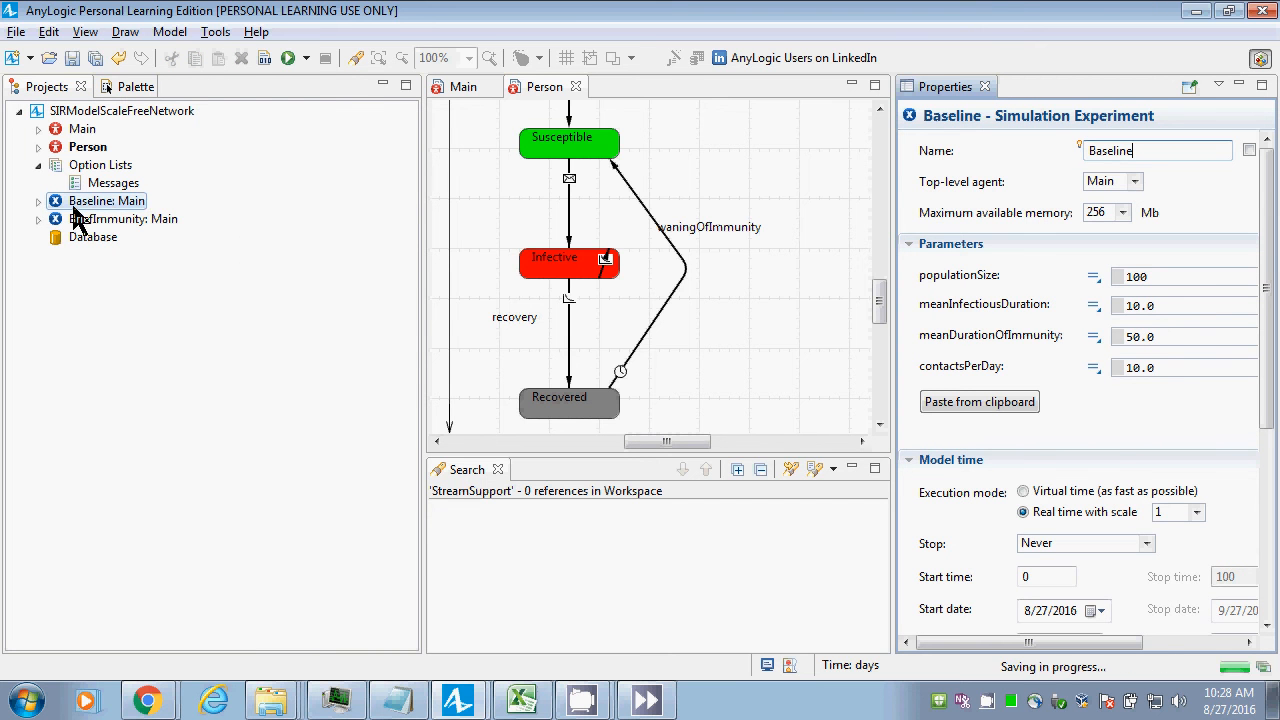
# Duplicate the Baseline experiment within the SIRModelScaleFreeNetwork model.
pyautogui.rightClick(72, 202)
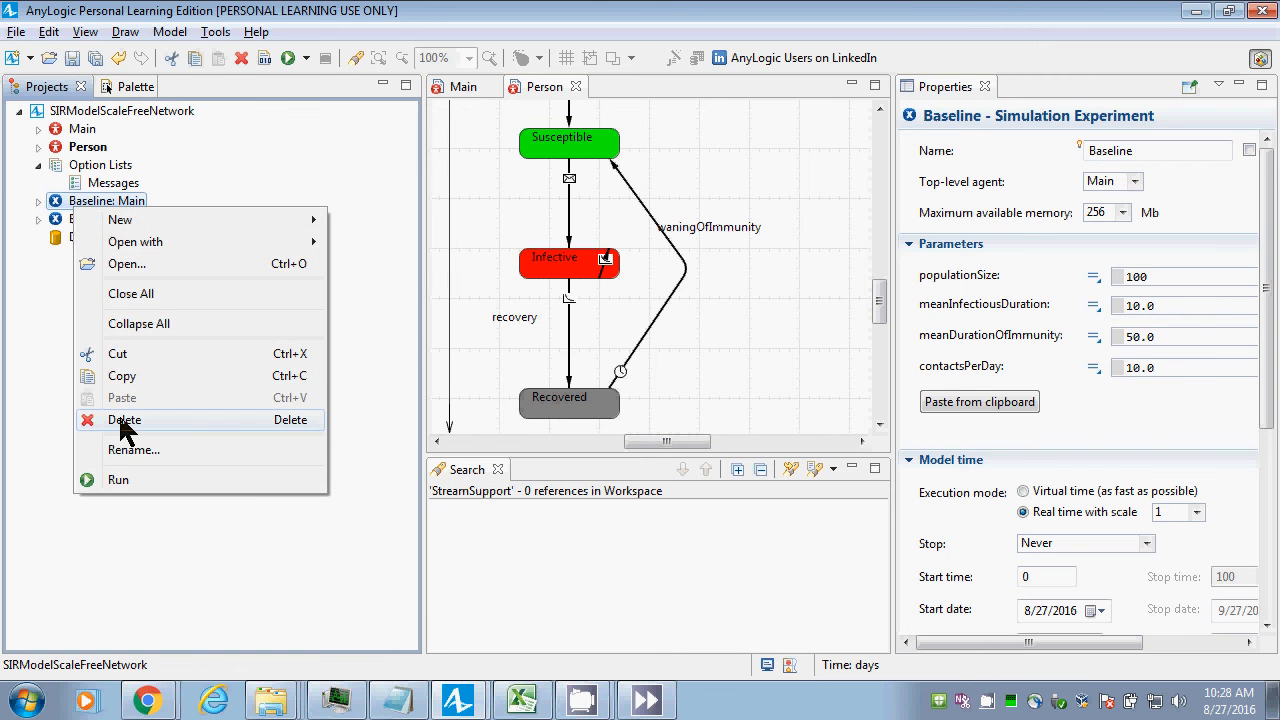
pyautogui.click(122, 376)
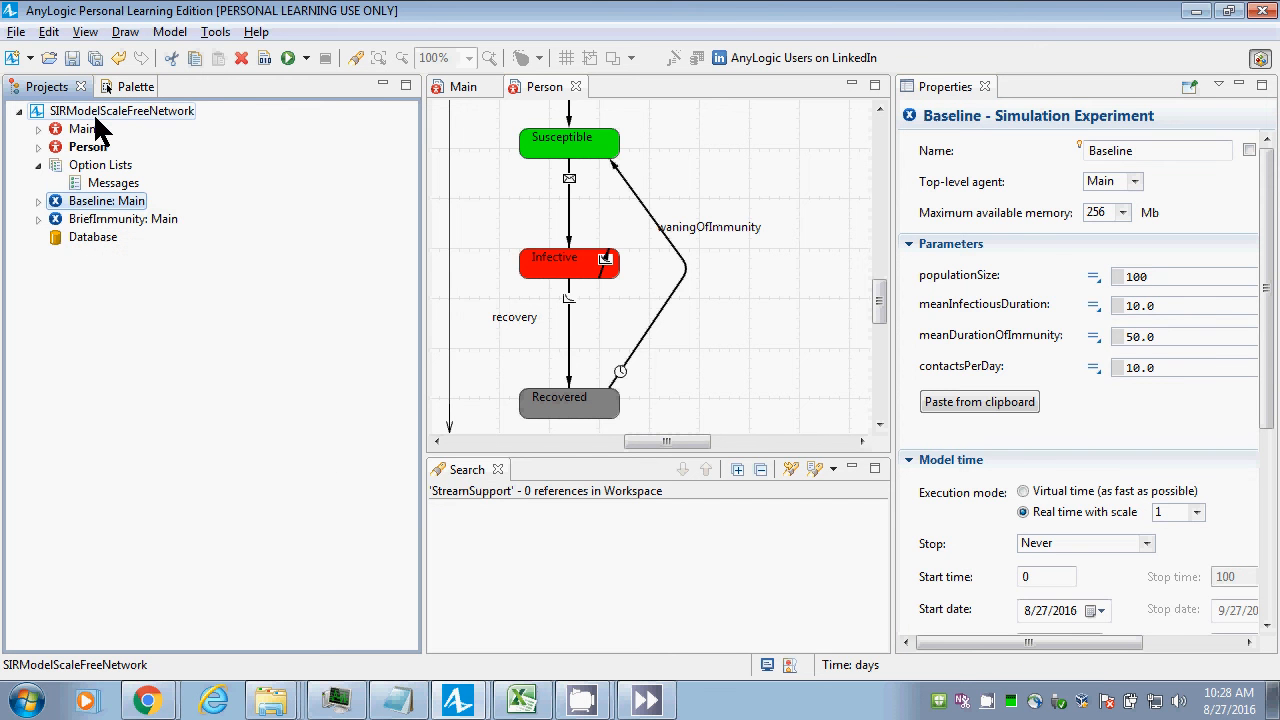
pyautogui.rightClick(95, 112)
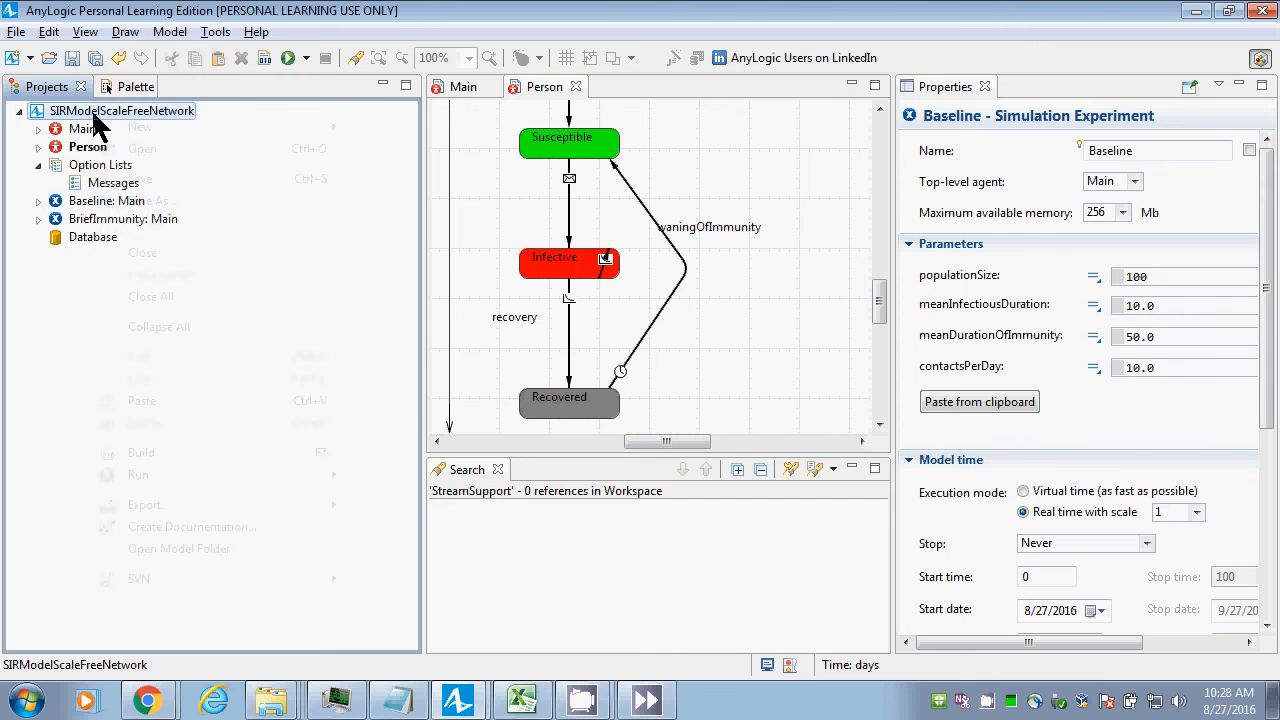
pyautogui.click(166, 401)
# Rename the copied Baseline experiment as LongInfectiousPeriod.
pyautogui.click(88, 219)
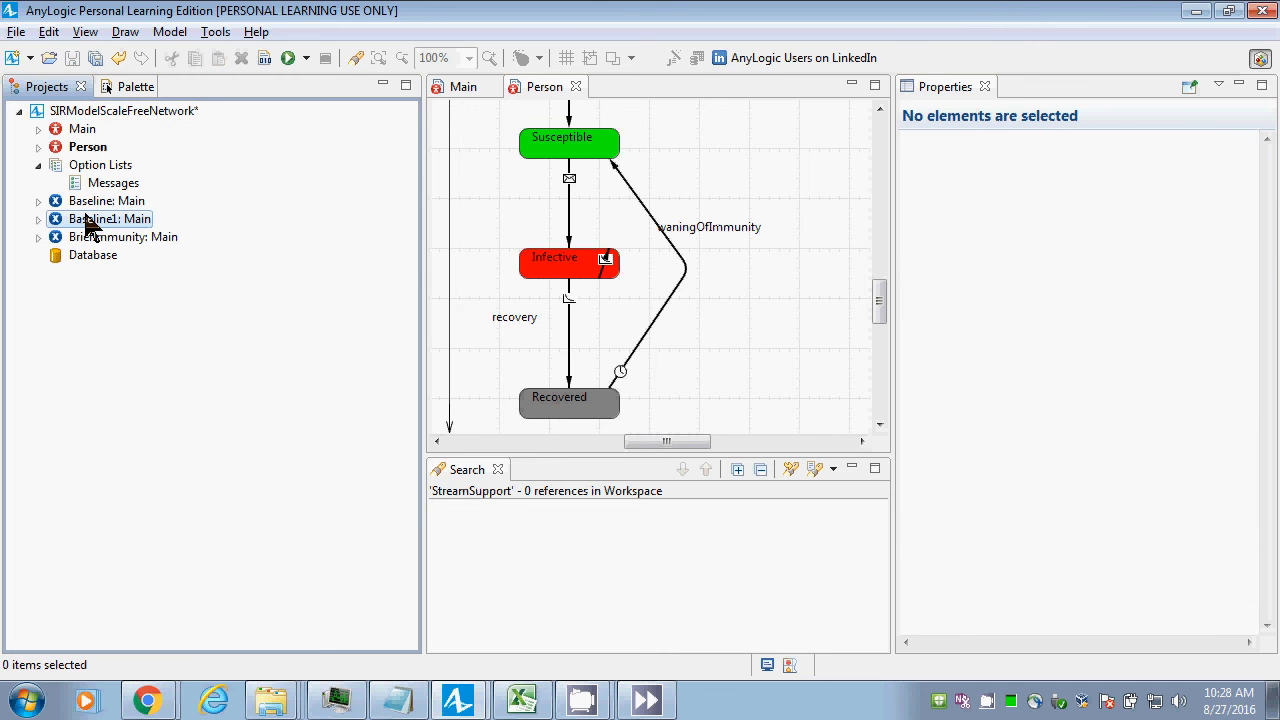
pyautogui.click(1063, 163)
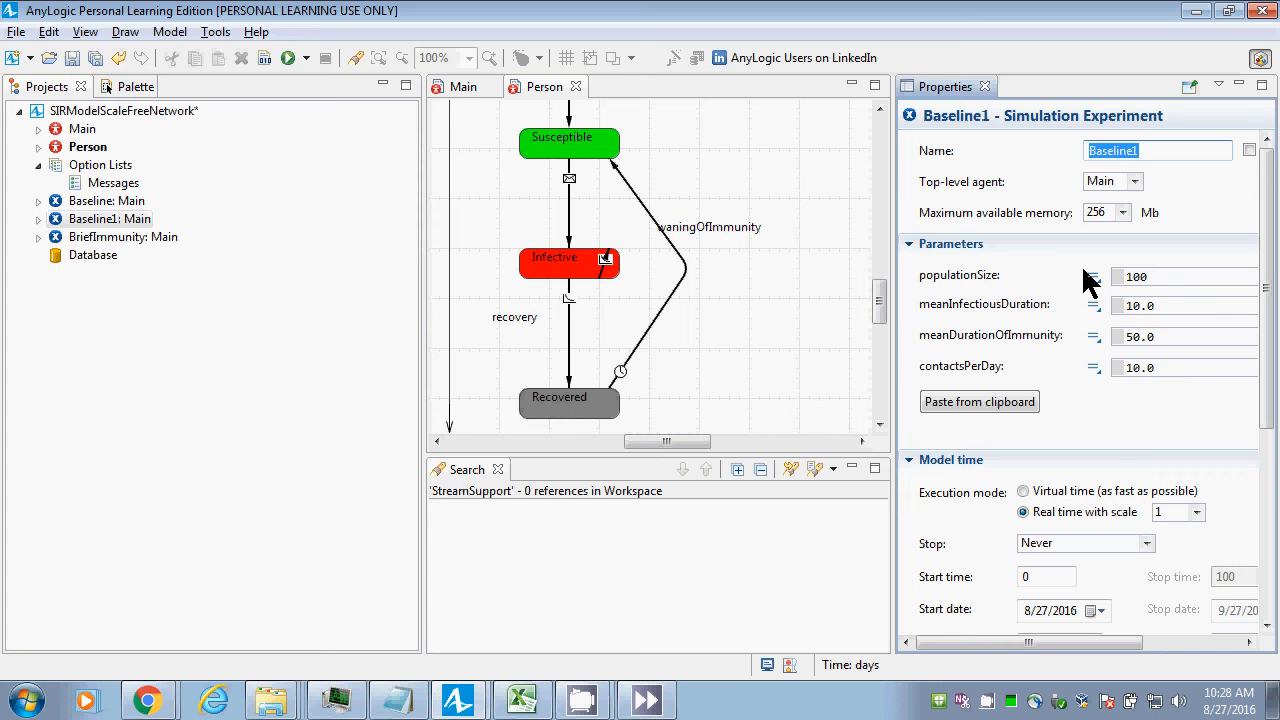
pyautogui.write('LongInfectiousPeriod')
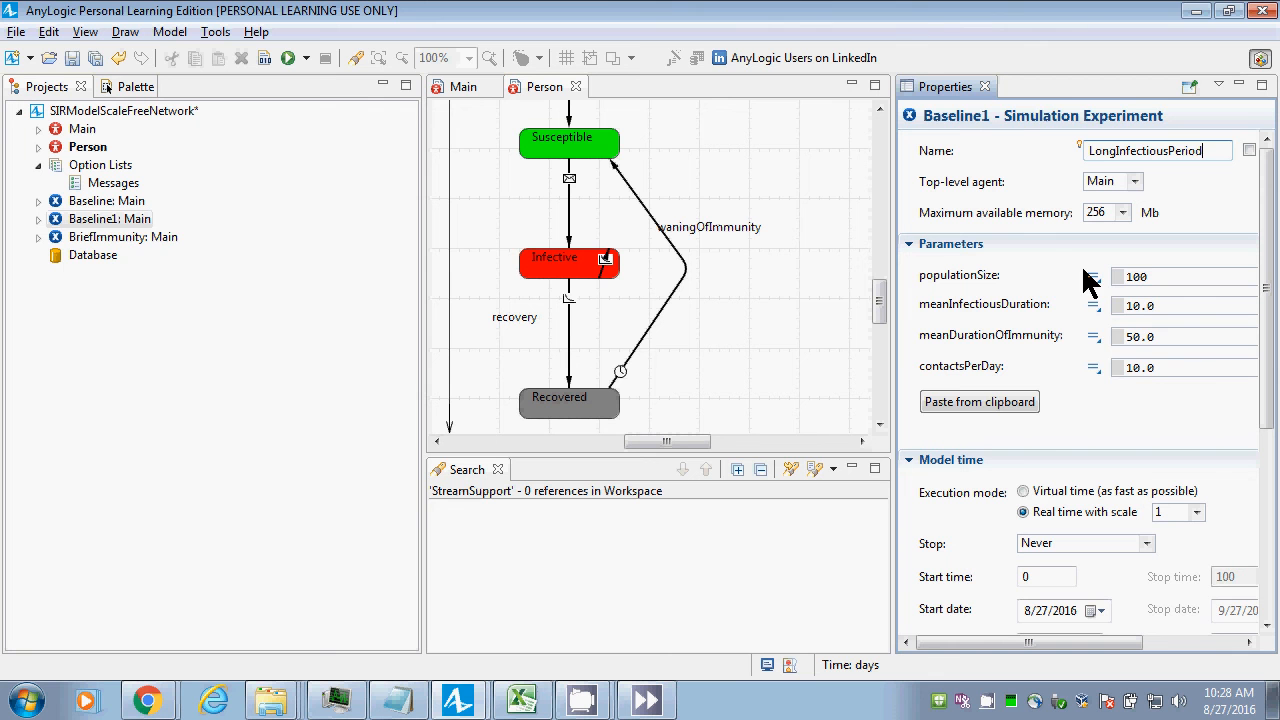
pyautogui.press('Return')
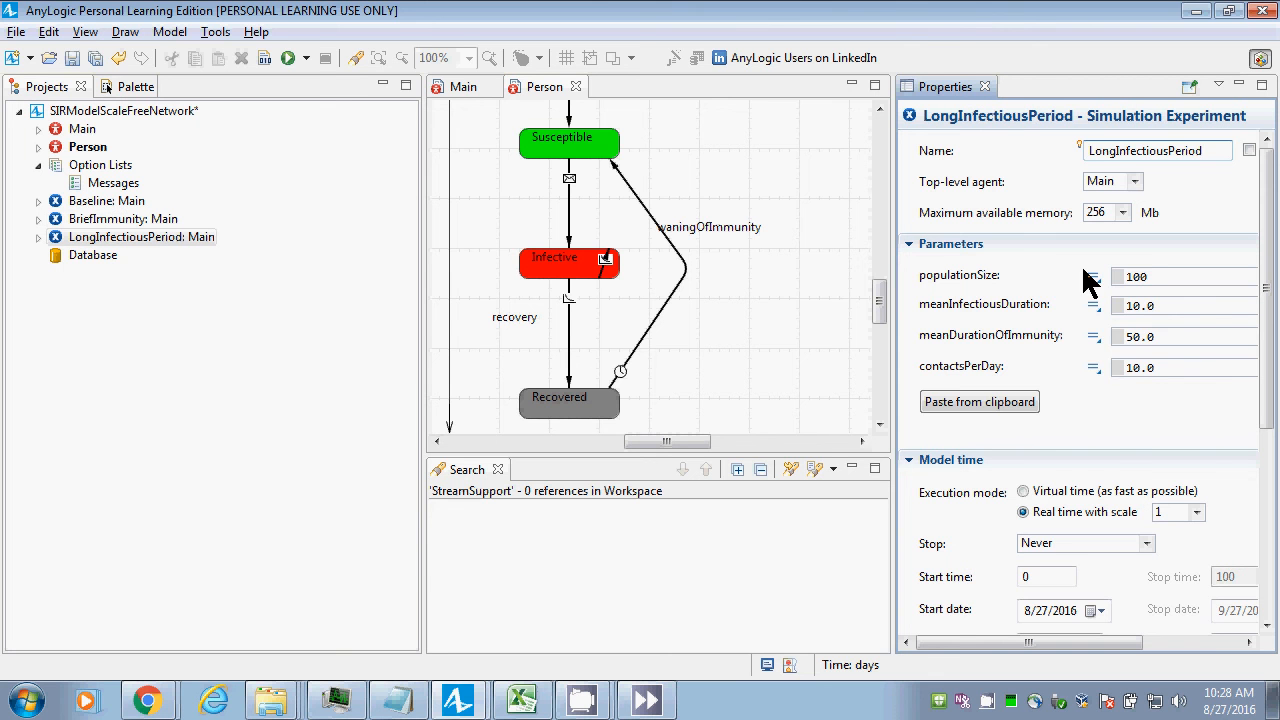
# Set LongInfectiousPeriod's meanInfectiousDuration parameter to 20.0 and save the model.
pyautogui.click(1180, 301)
pyautogui.press('Left')
pyautogui.press('Left')
pyautogui.press('Left')
pyautogui.press('Left')
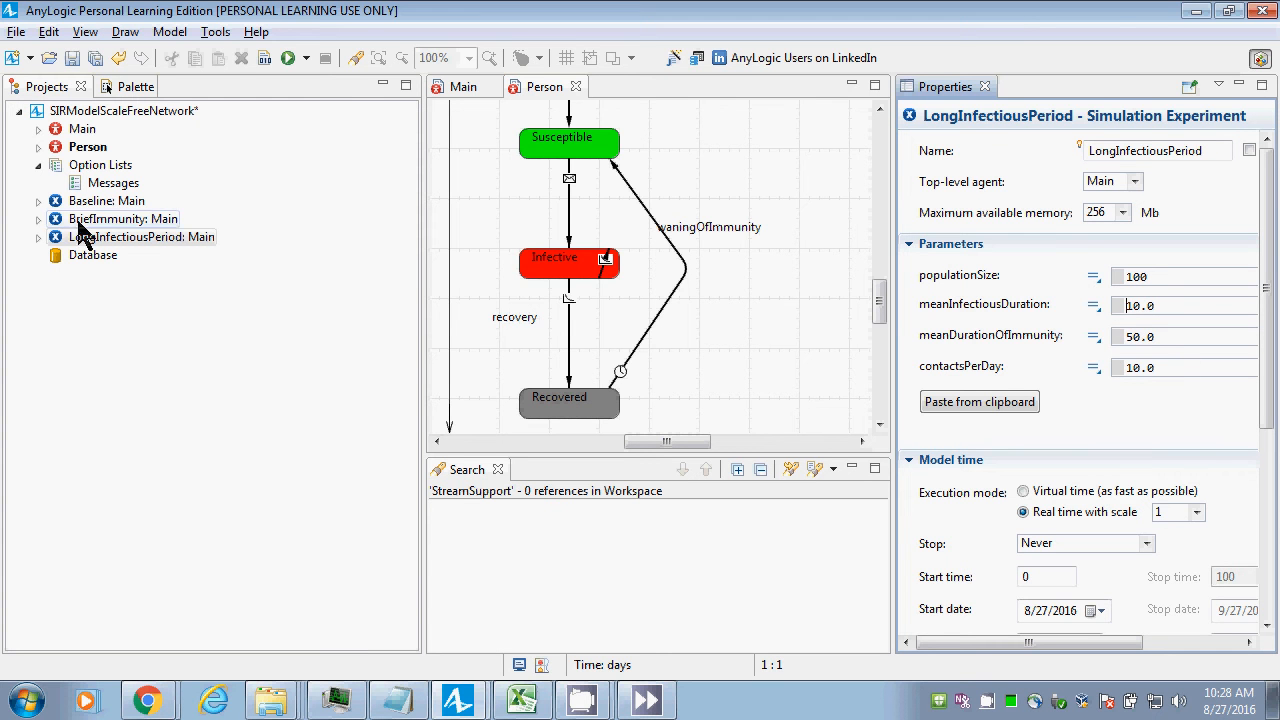
pyautogui.hotkey('shift', 'Right')
pyautogui.write('2')
pyautogui.hotkey('ctrl', 's')
# Run the Baseline experiment in virtual time mode, watch the infection states, and close the simulation window.
pyautogui.click(110, 201)
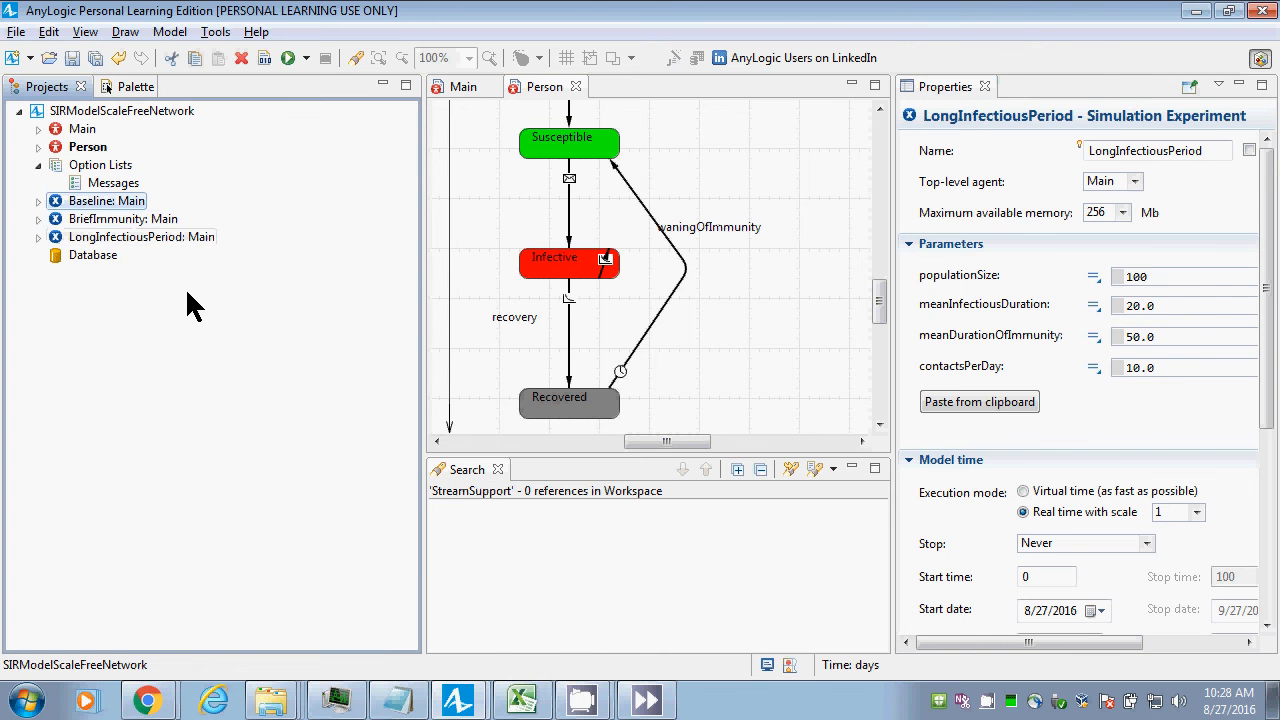
pyautogui.rightClick(124, 201)
pyautogui.click(220, 474)
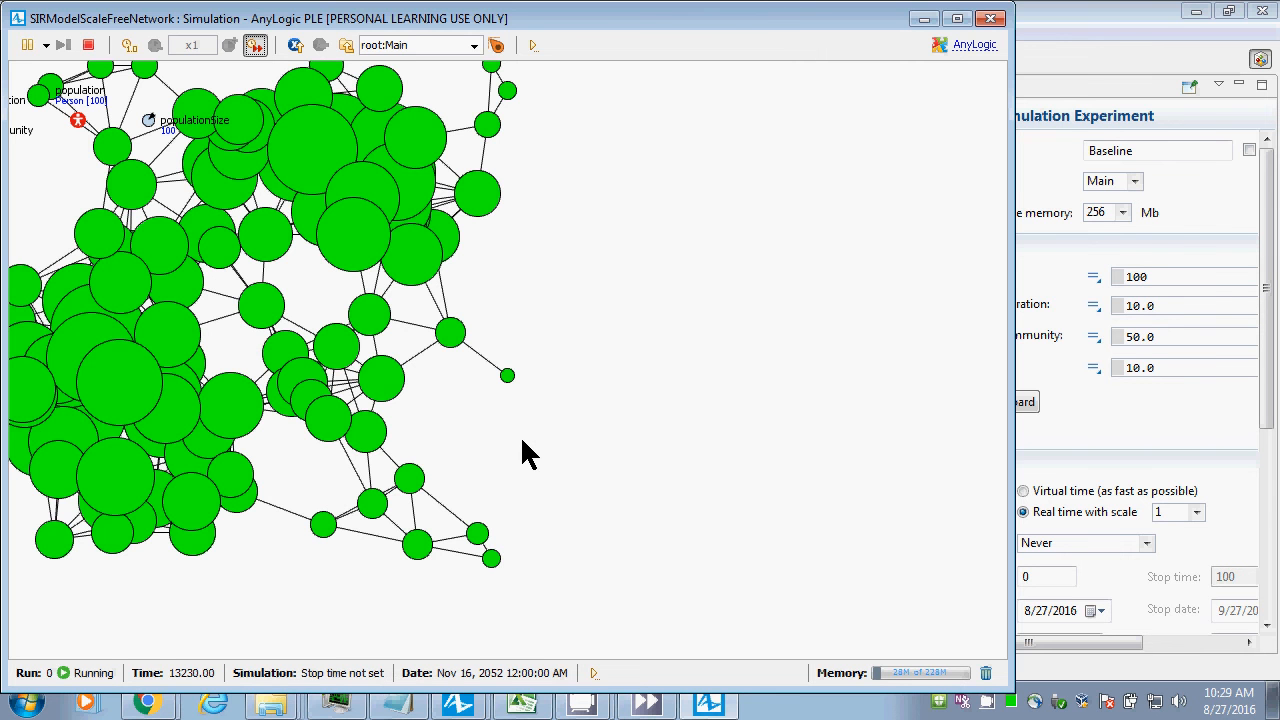
pyautogui.click(990, 18)
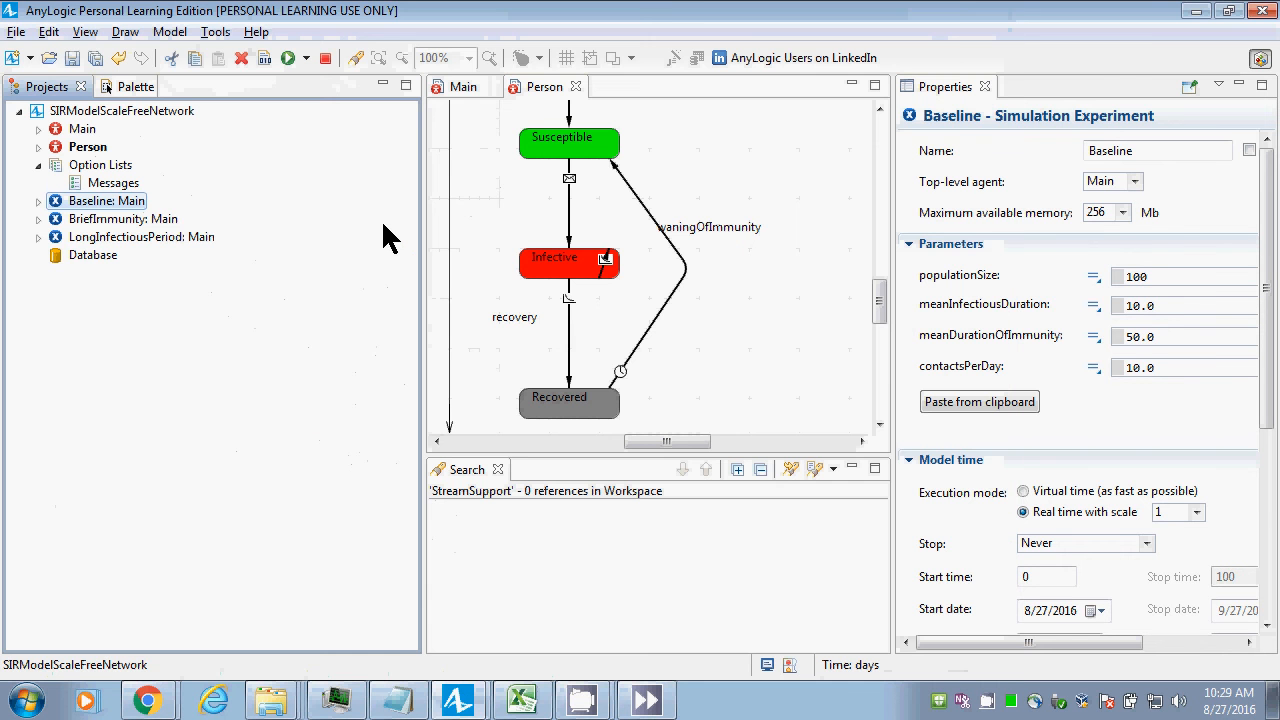
# Run the LongInfectiousPeriod experiment in virtual time mode to watch the infection spread, and close the simulation window.
pyautogui.click(111, 224)
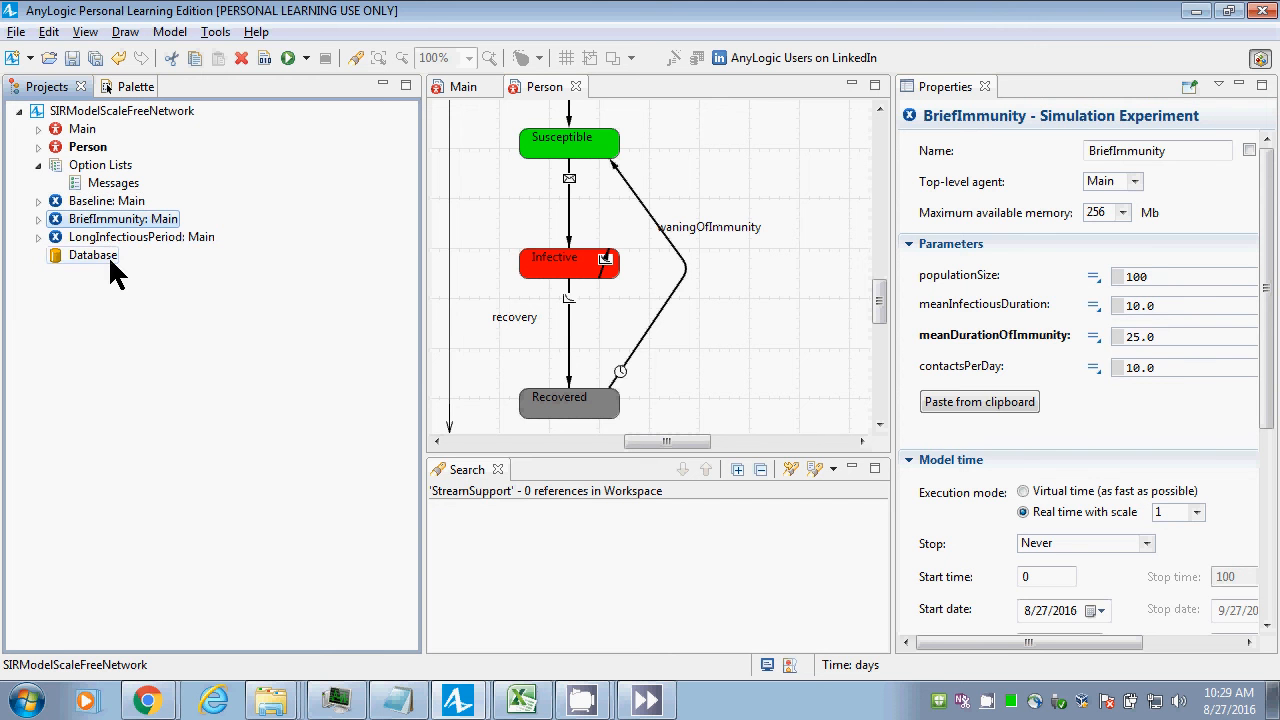
pyautogui.click(112, 240)
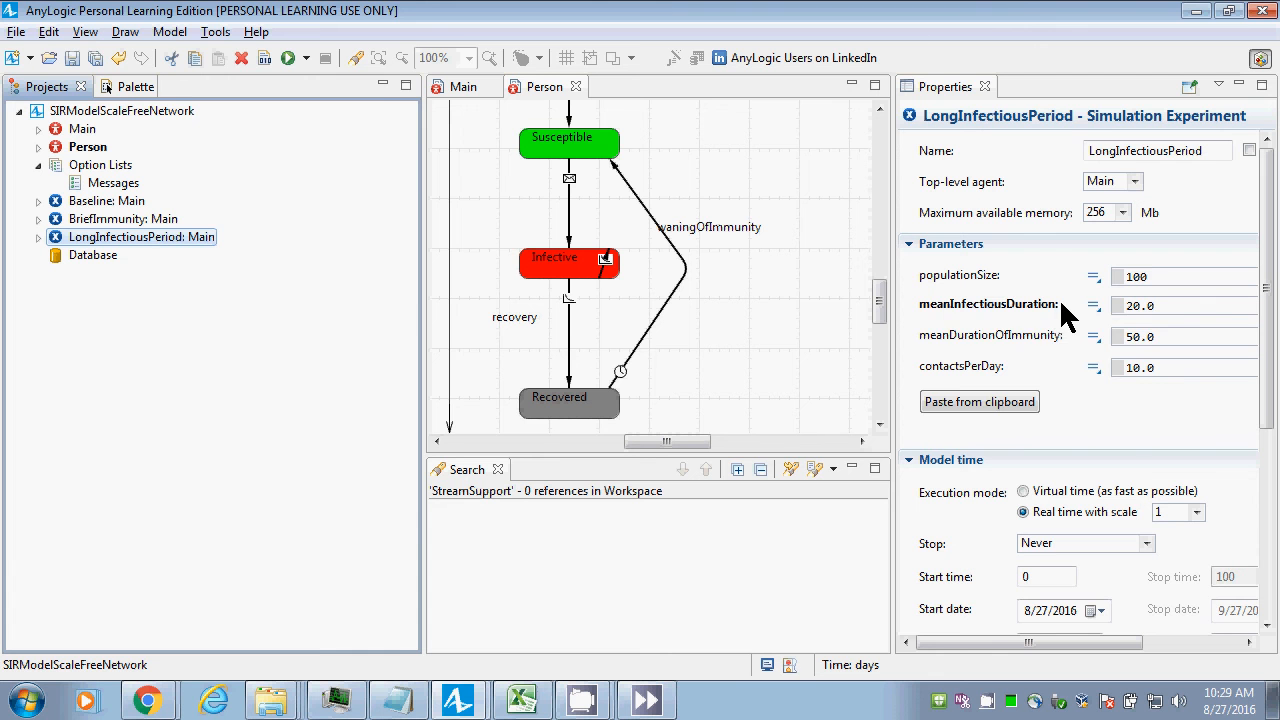
pyautogui.click(1180, 306)
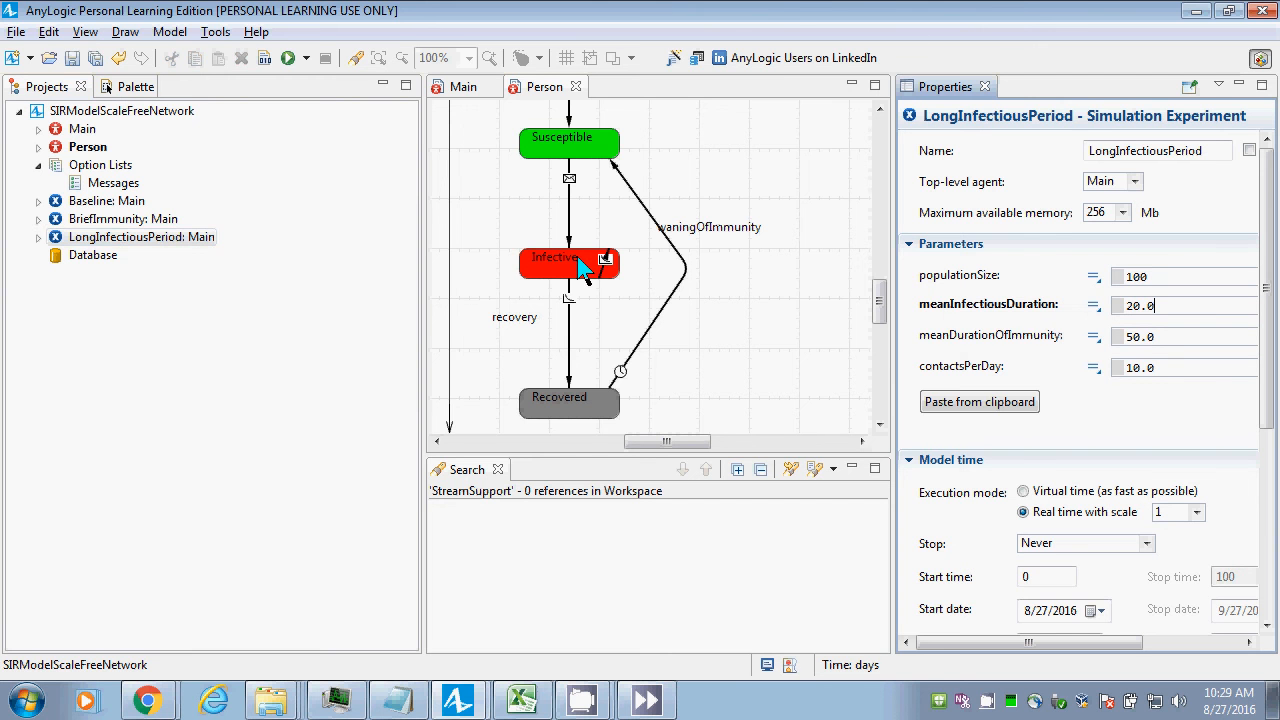
pyautogui.rightClick(171, 242)
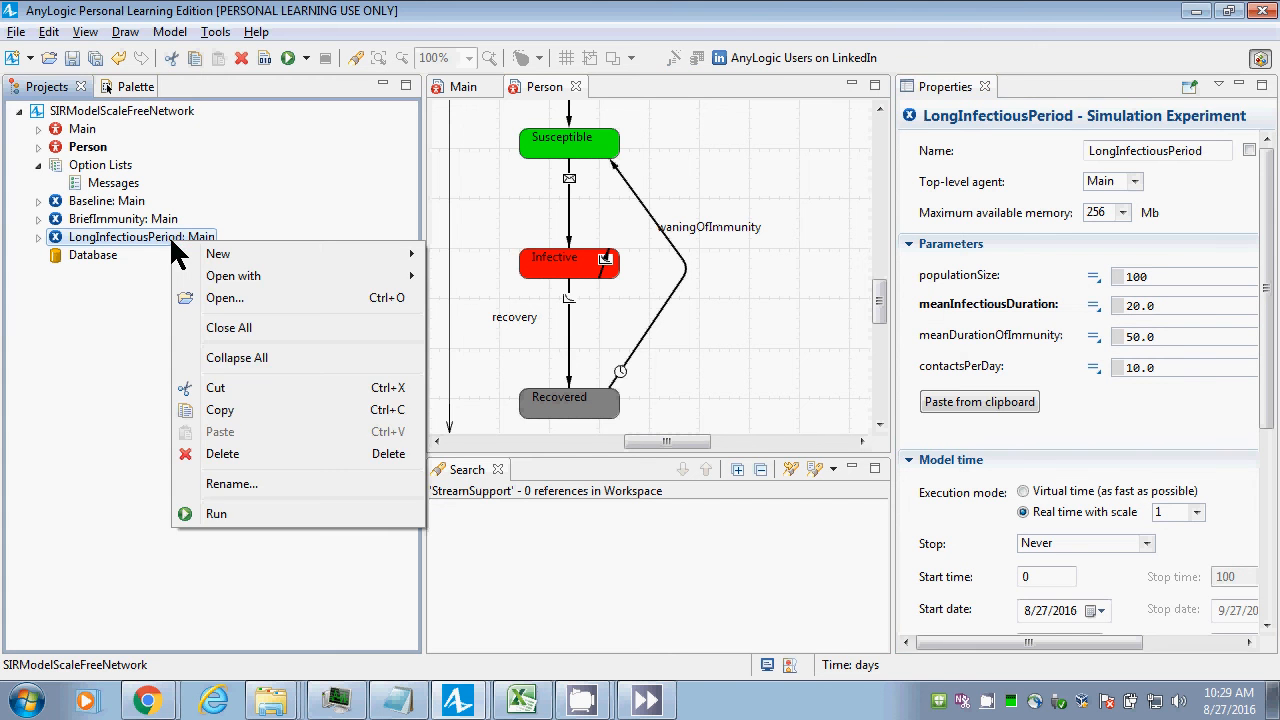
pyautogui.click(250, 518)
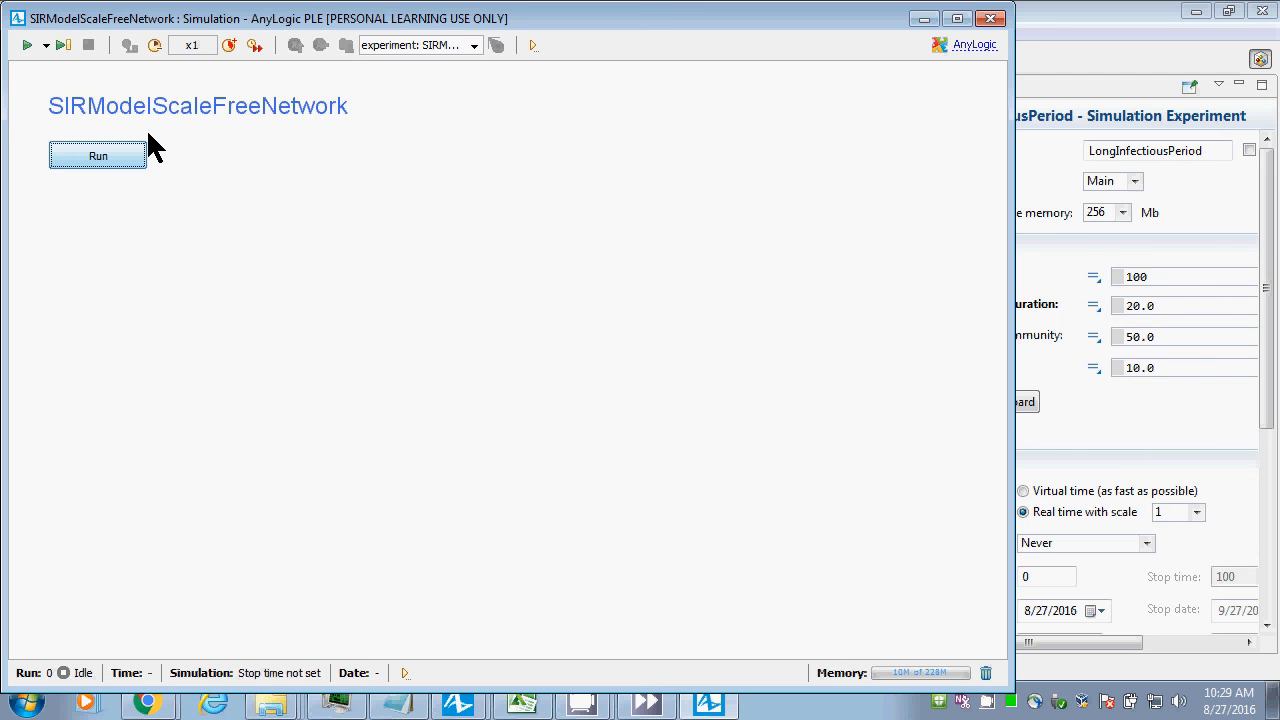
pyautogui.click(98, 156)
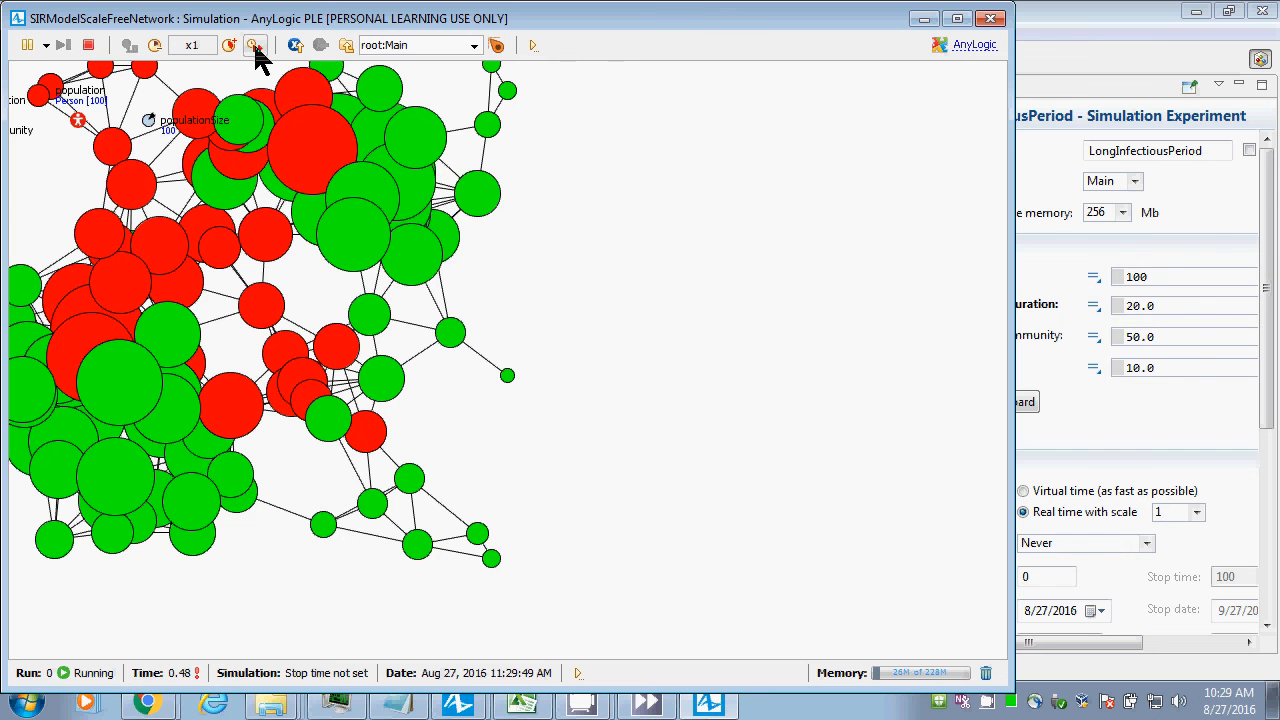
pyautogui.click(256, 48)
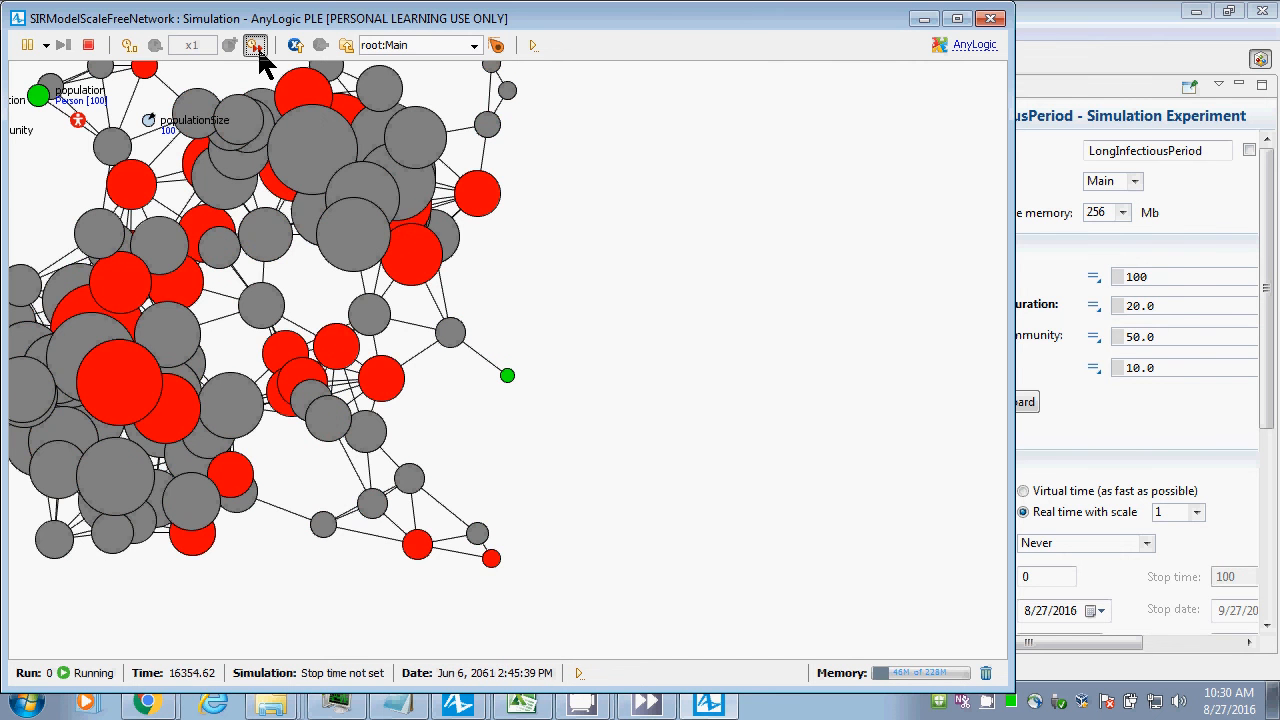
pyautogui.click(256, 50)
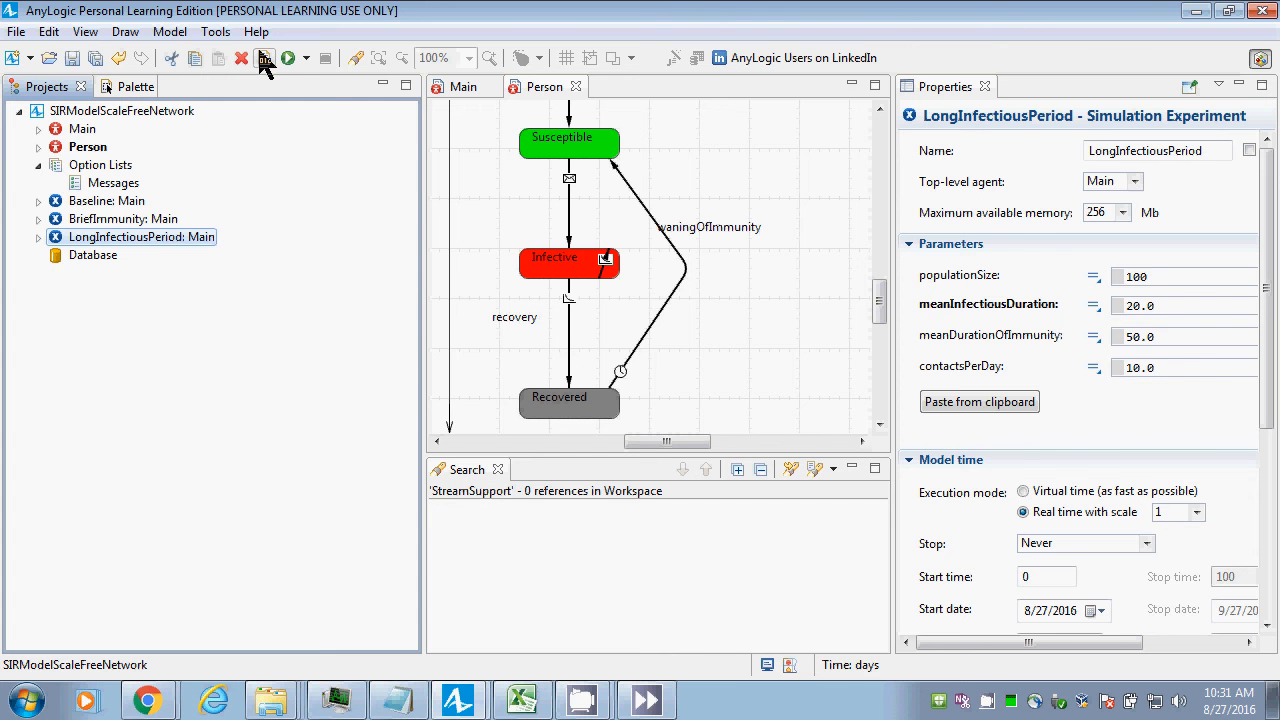
pyautogui.hotkey('alt', 'Tab')
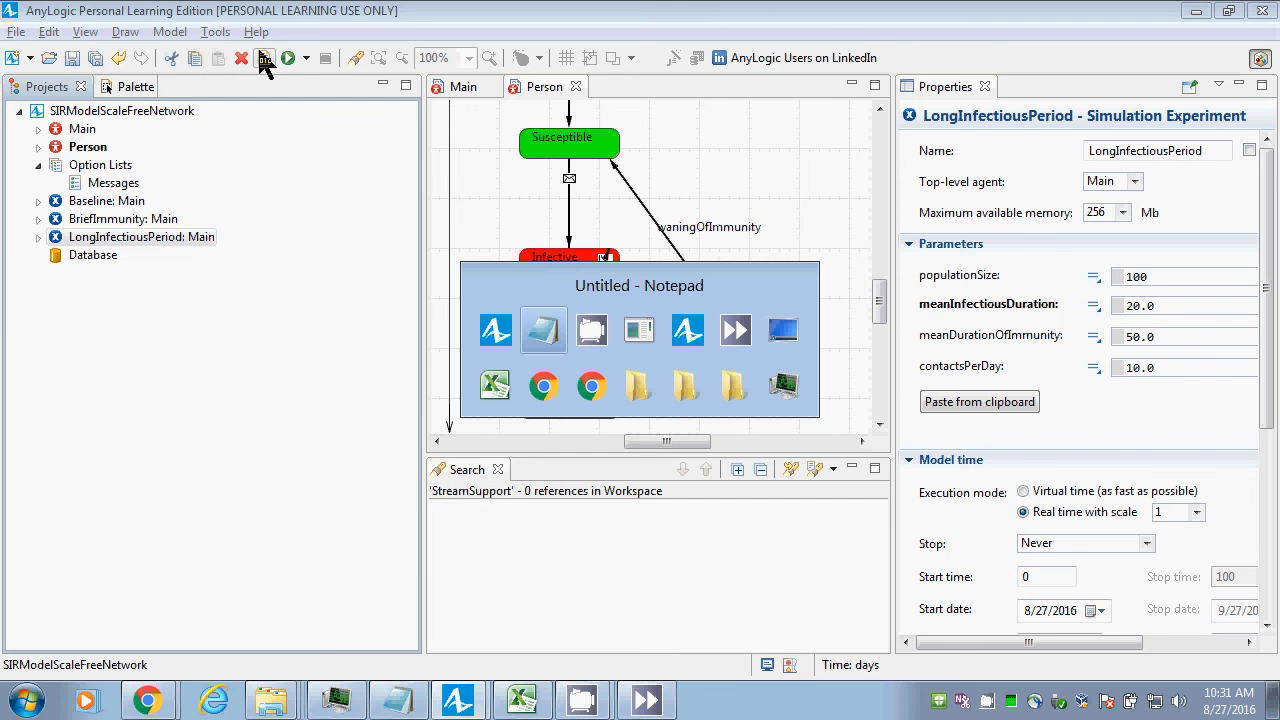
pyautogui.hotkey('alt', 'Tab')
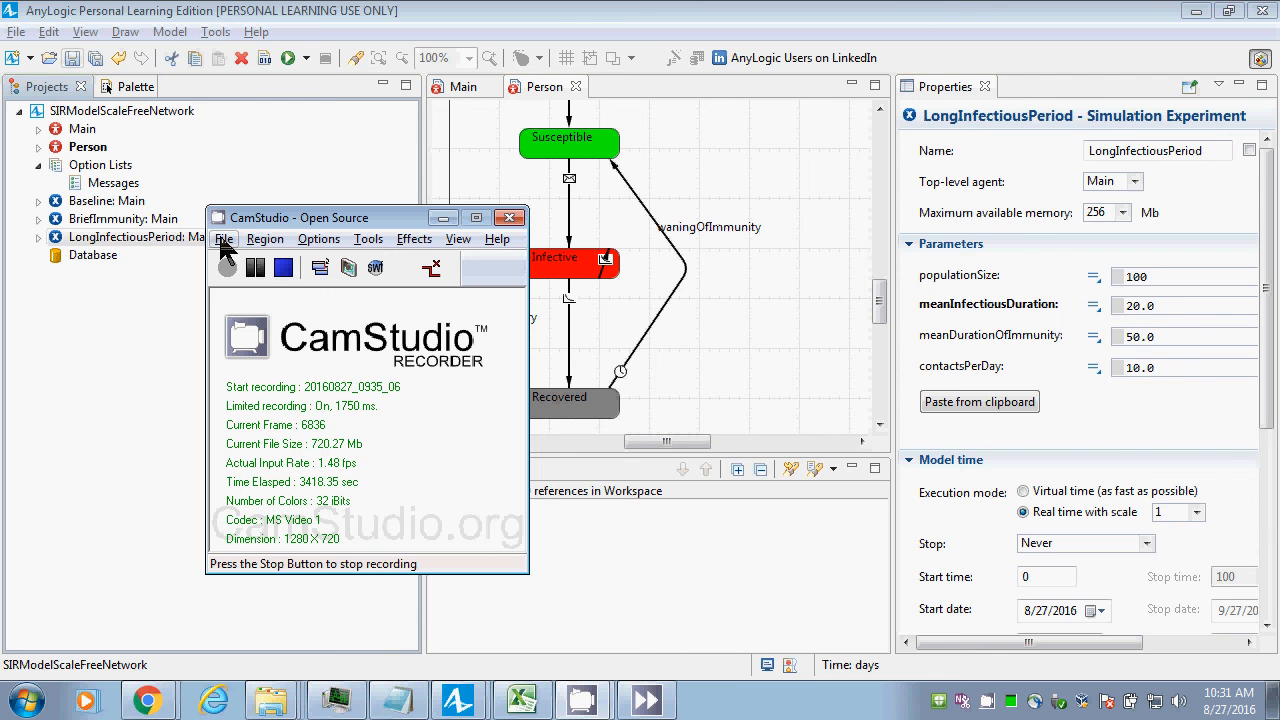
pyautogui.click(284, 279)
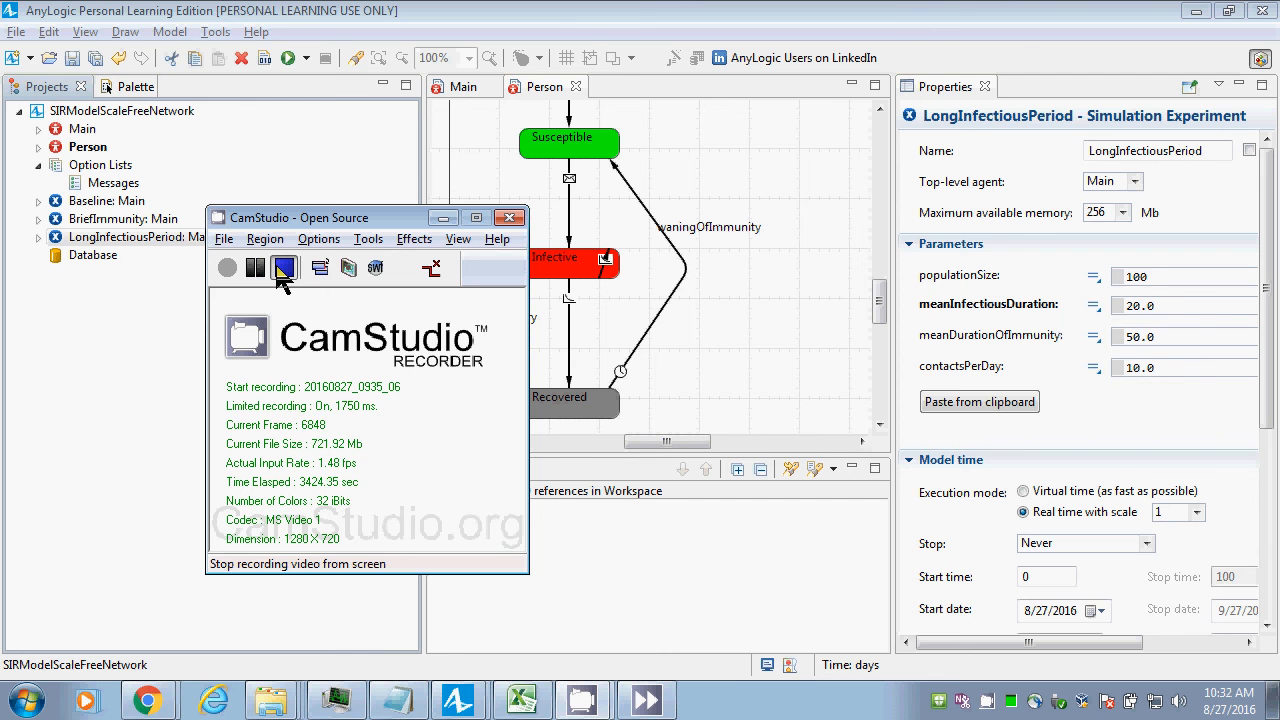